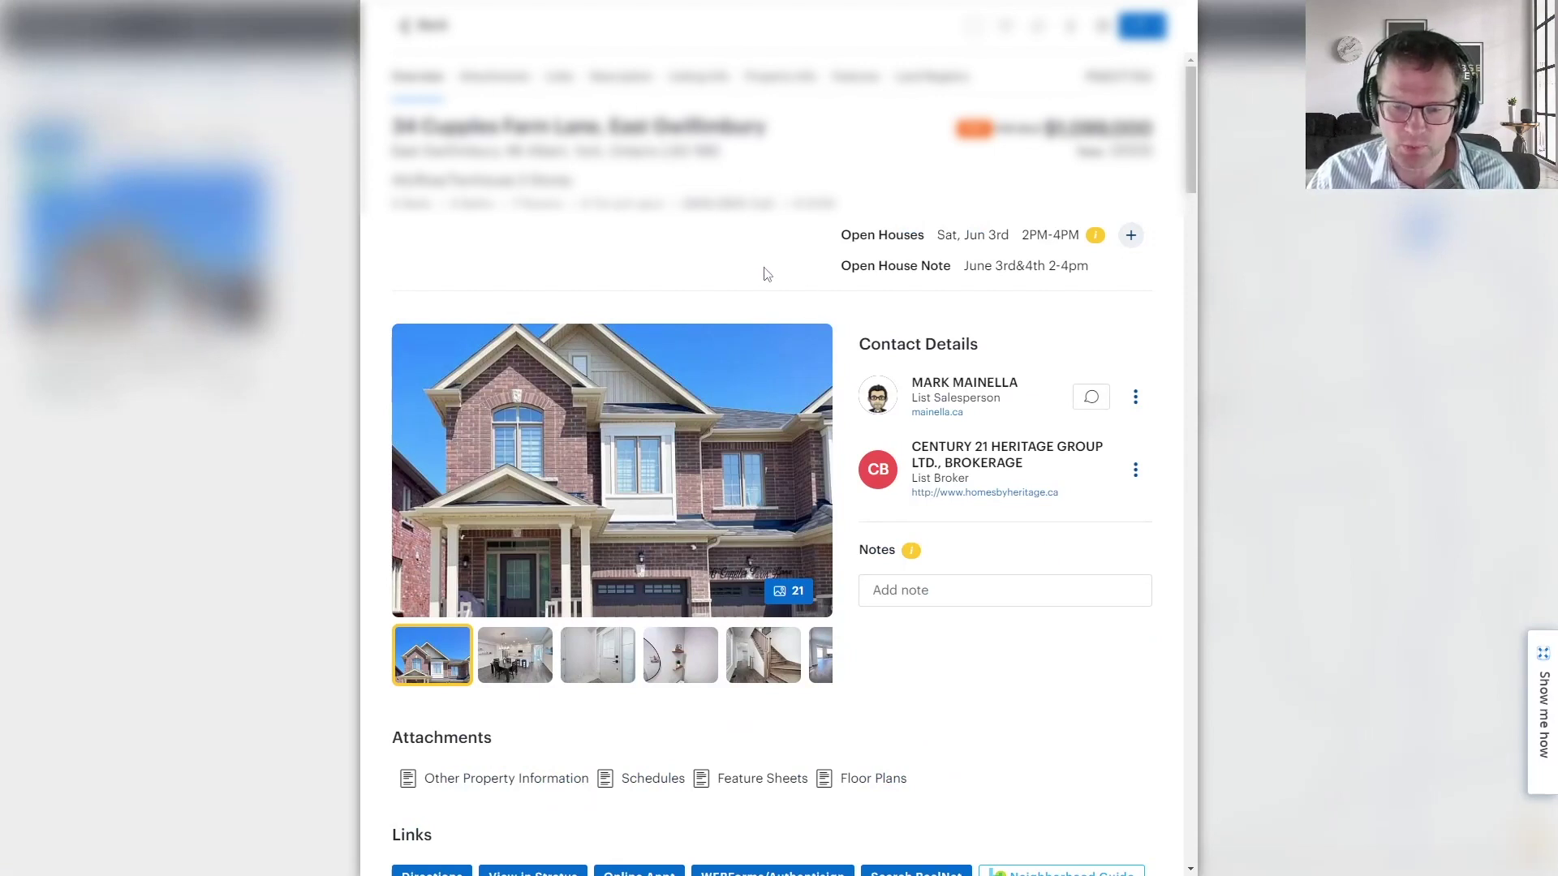
Scroll down the REALM listing to its Links section and follow the SkySlope Forms link.
scroll(820, 394, "down", 1)
scroll(796, 755, "down", 1)
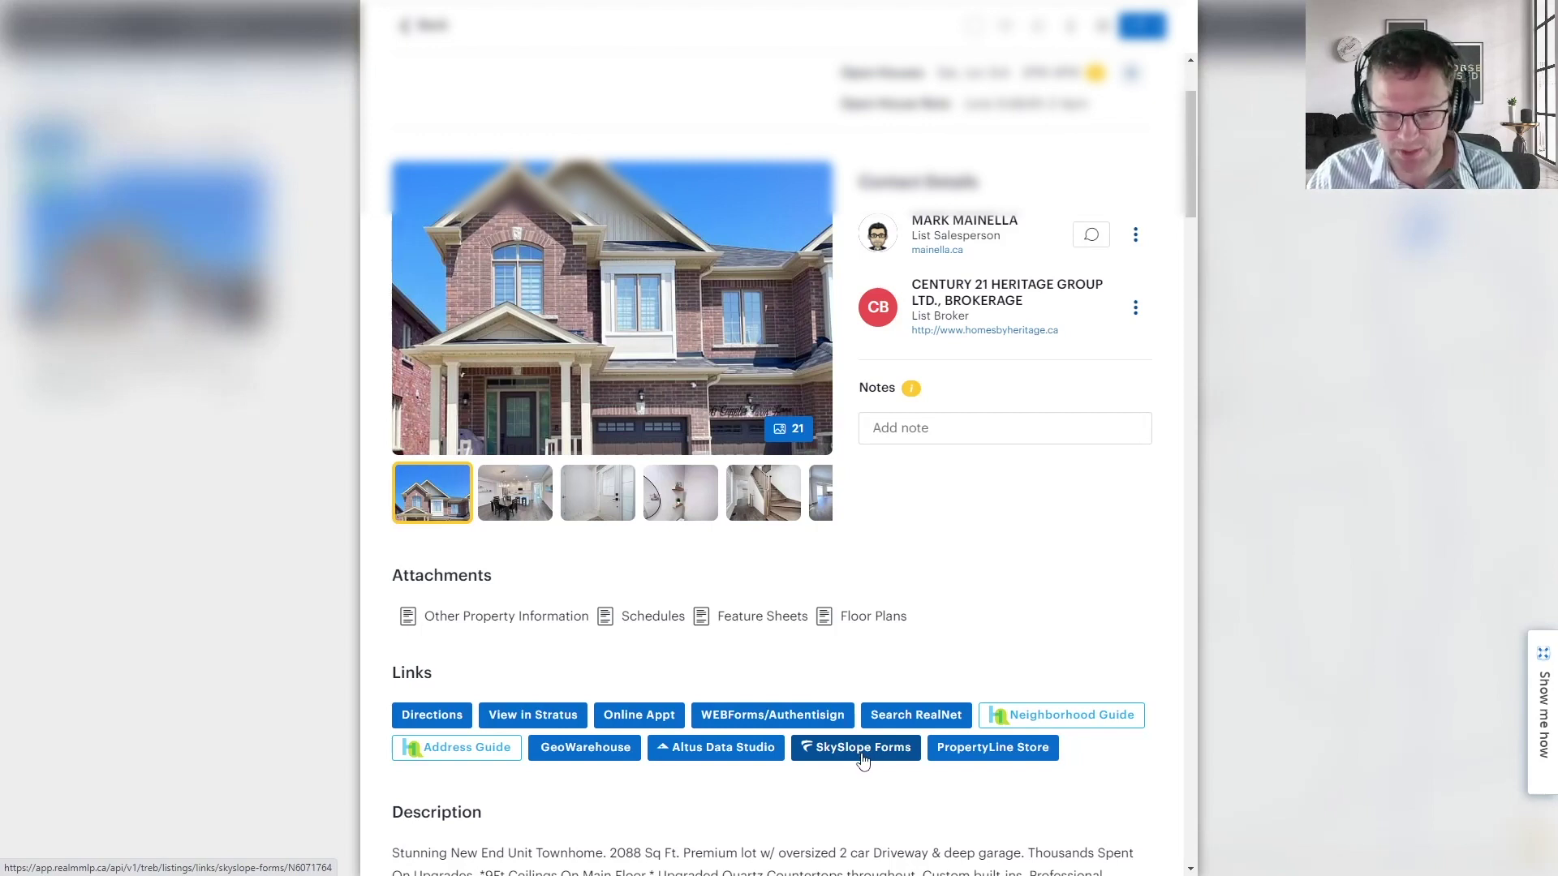
left_click(864, 748)
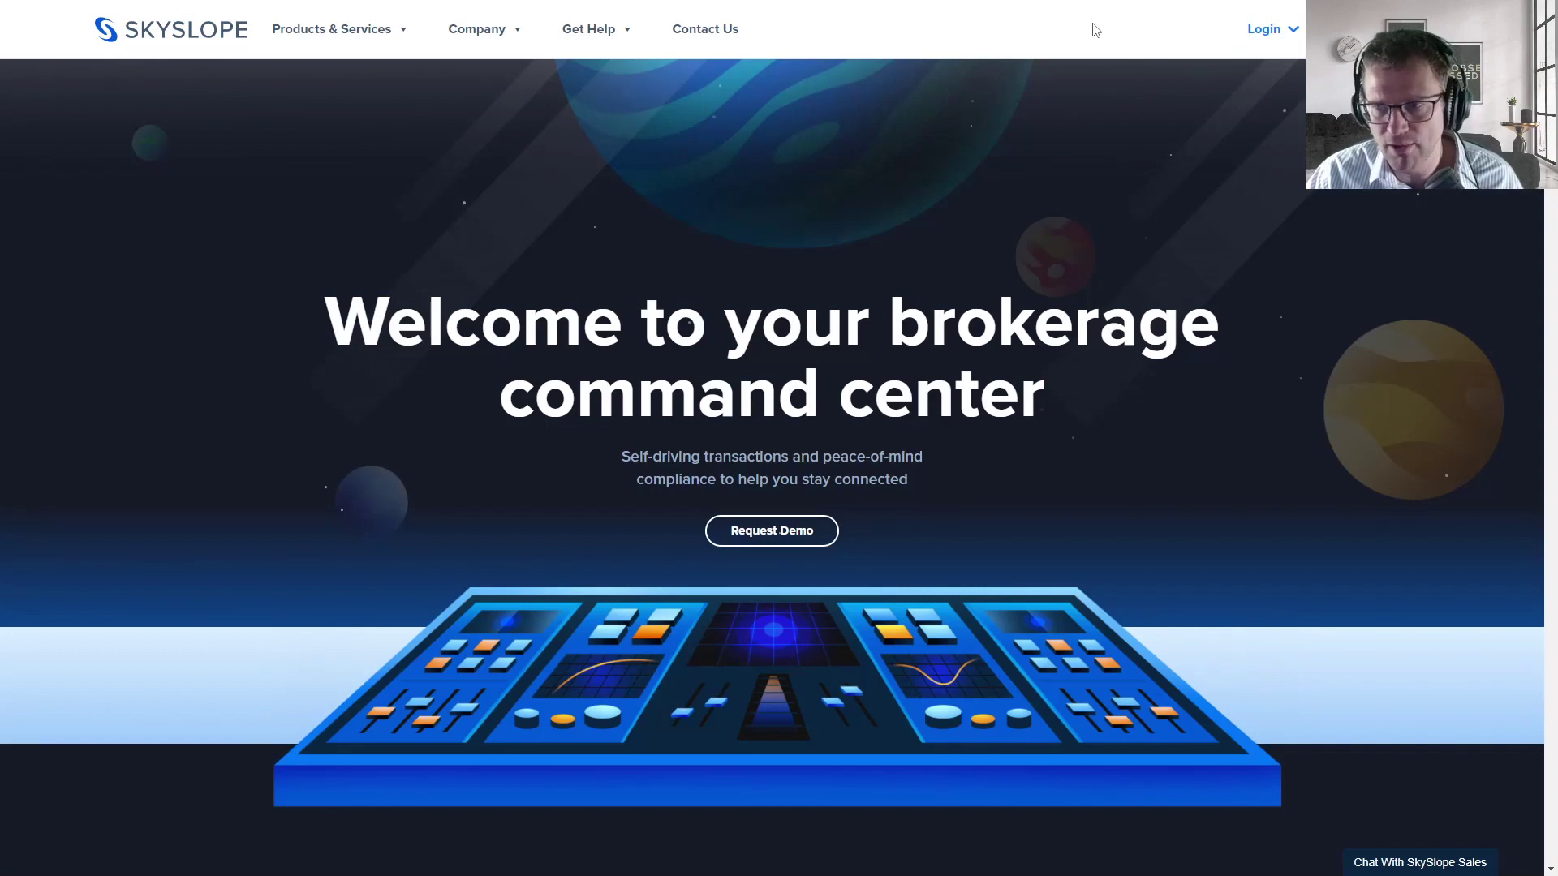
Choose SkySlope Forms under Login and submit the agent's email address as the username.
left_click(1263, 34)
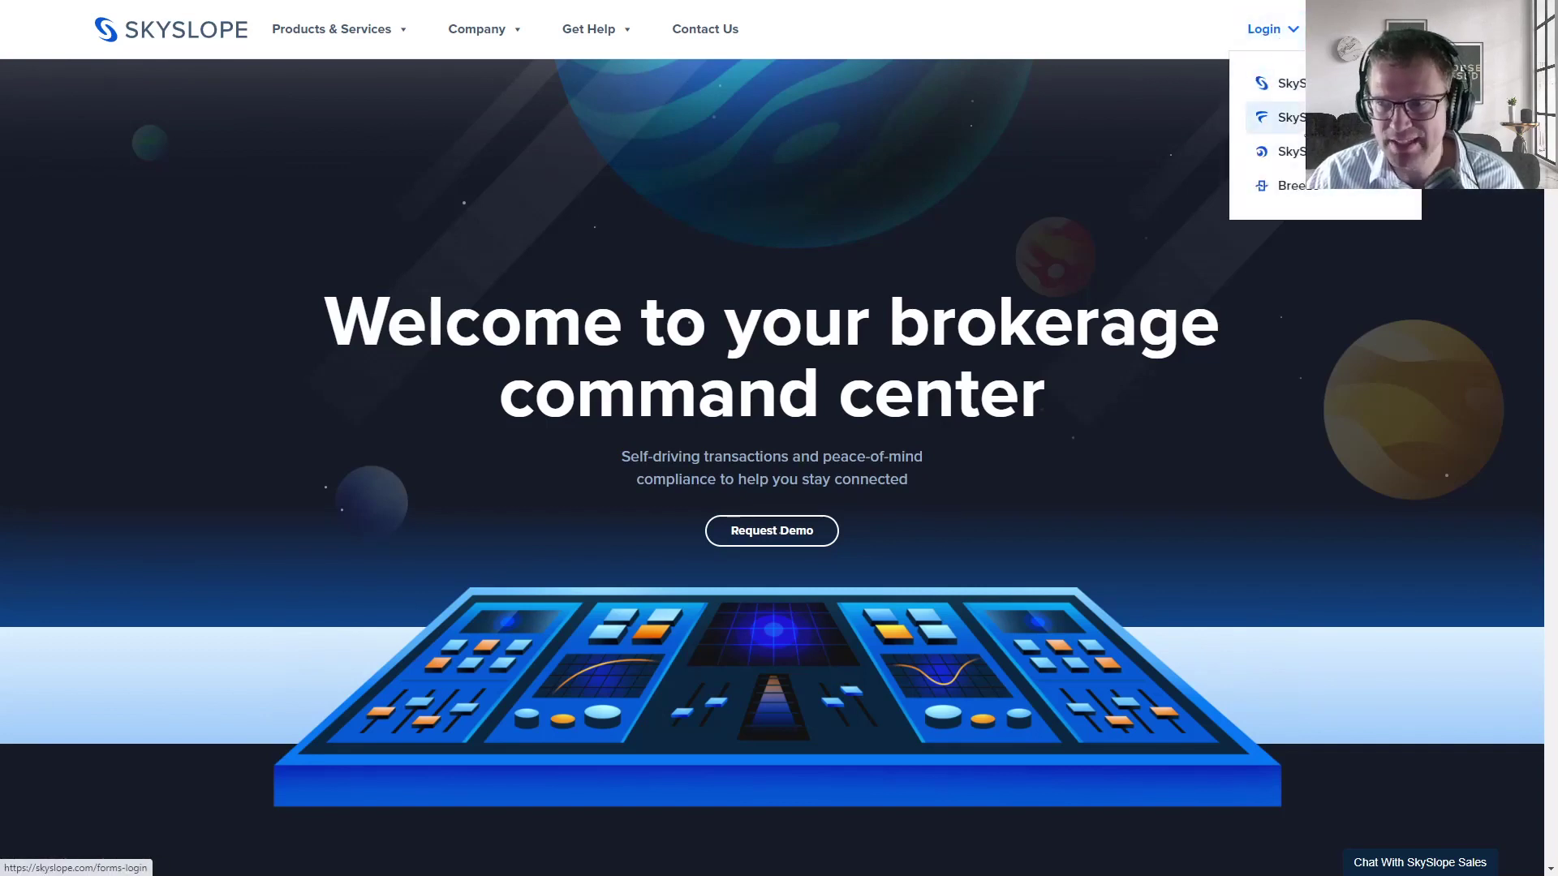
left_click(1290, 118)
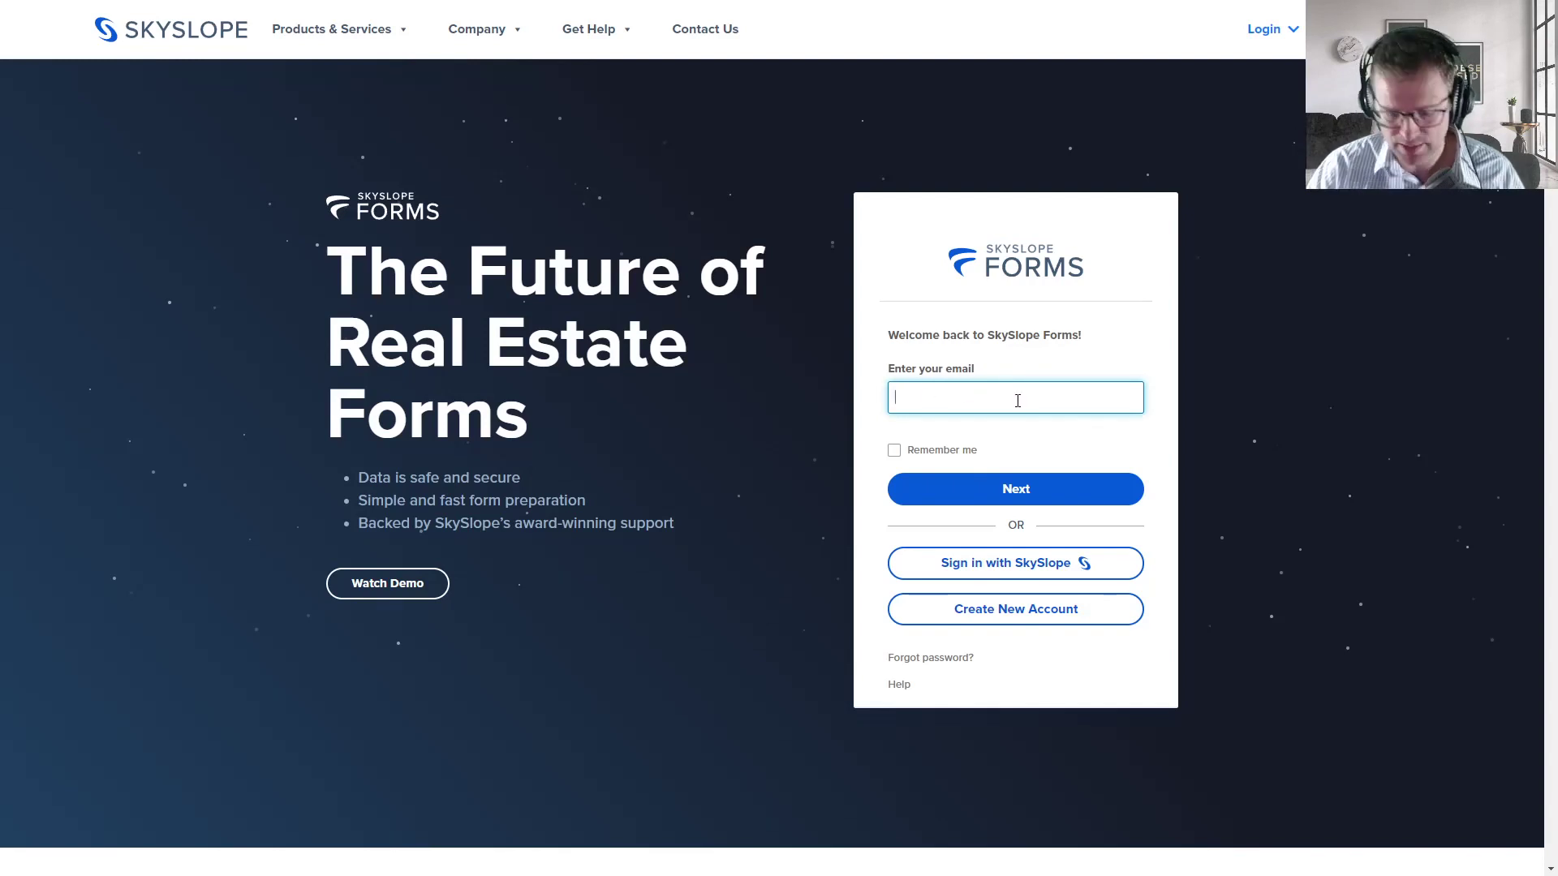
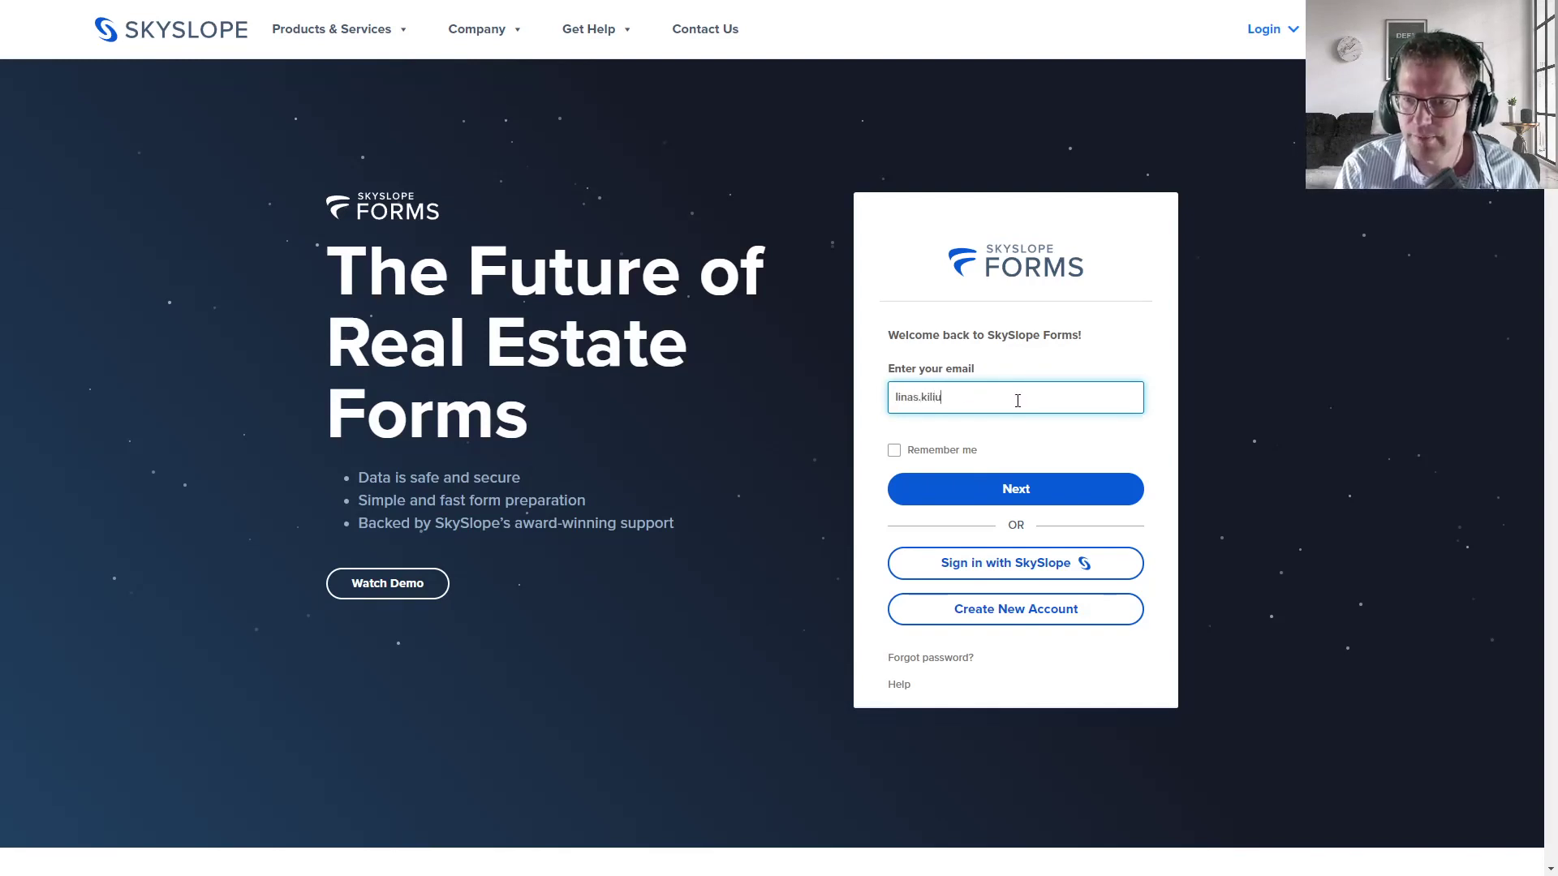
left_click(1014, 497)
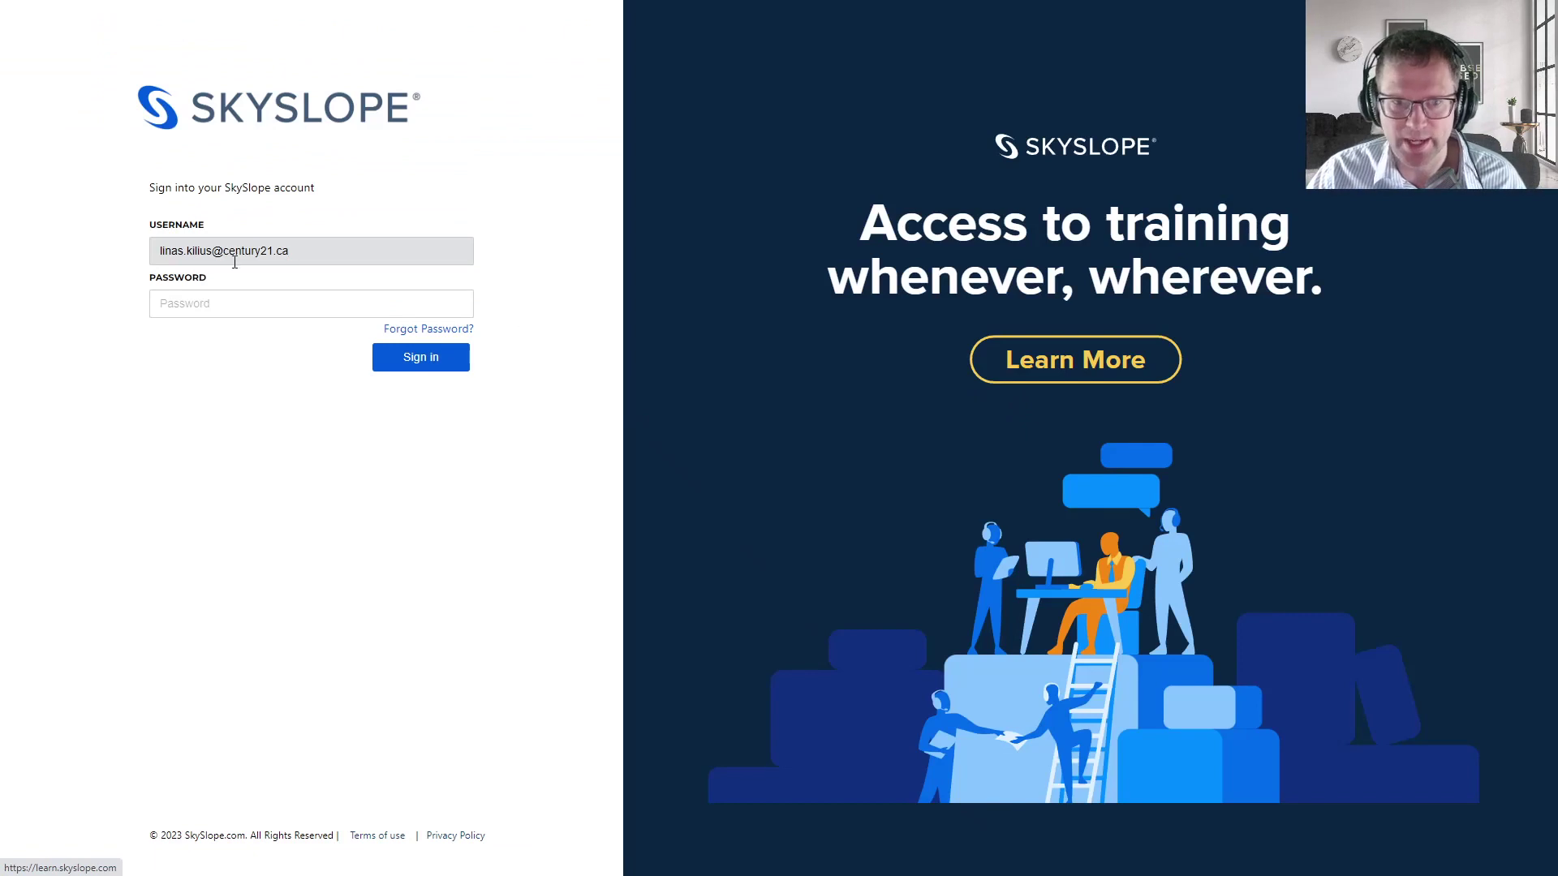
Go to the Forgot Password page and enter the account's email address for a reset.
left_click(220, 307)
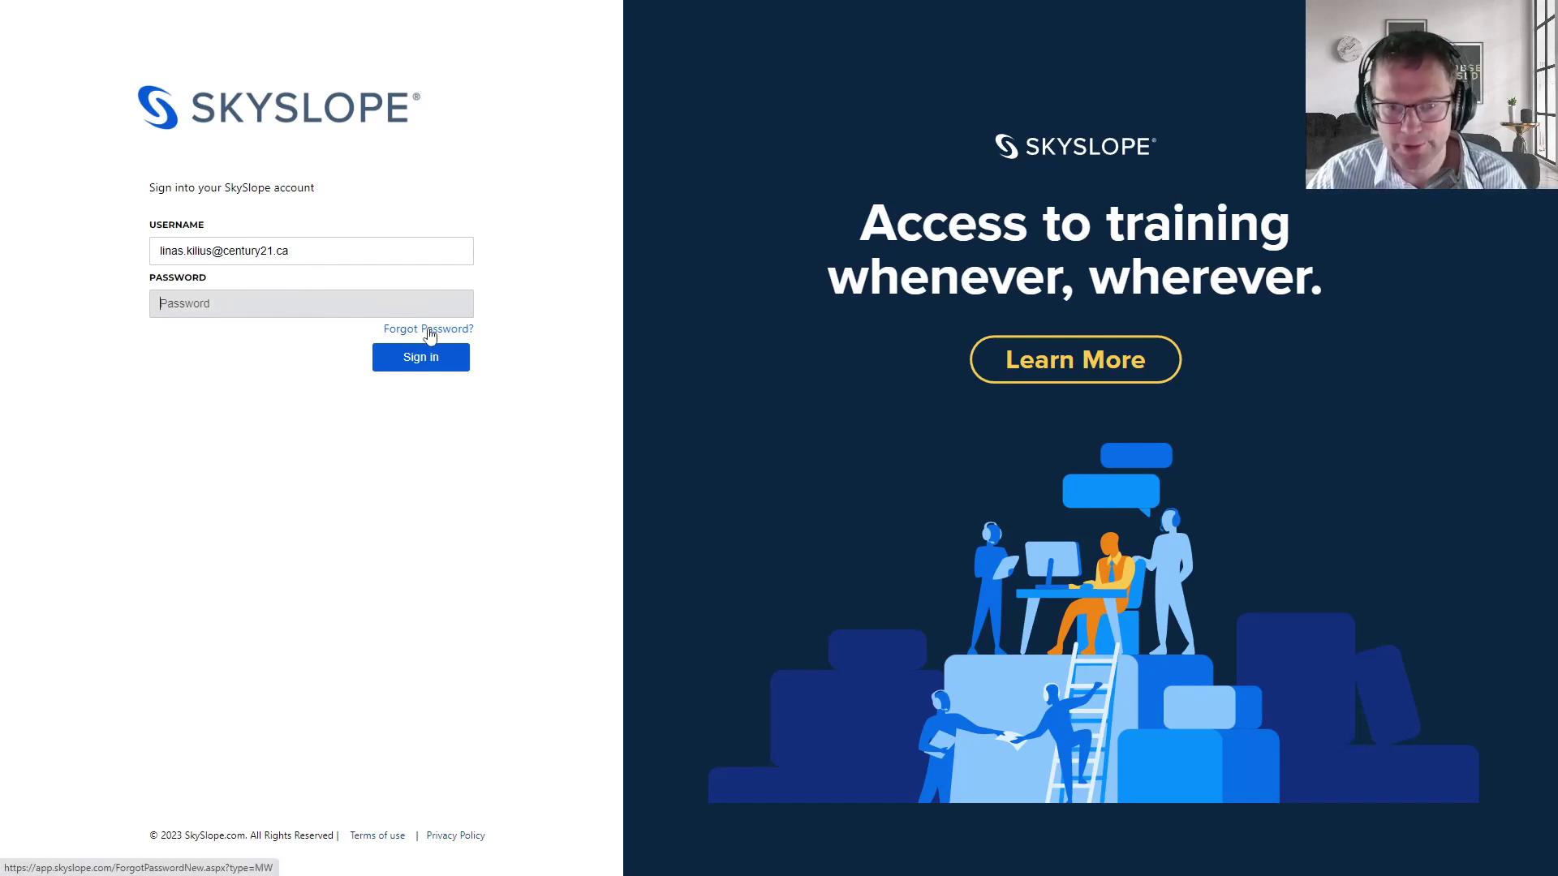
left_click(430, 334)
left_click(260, 240)
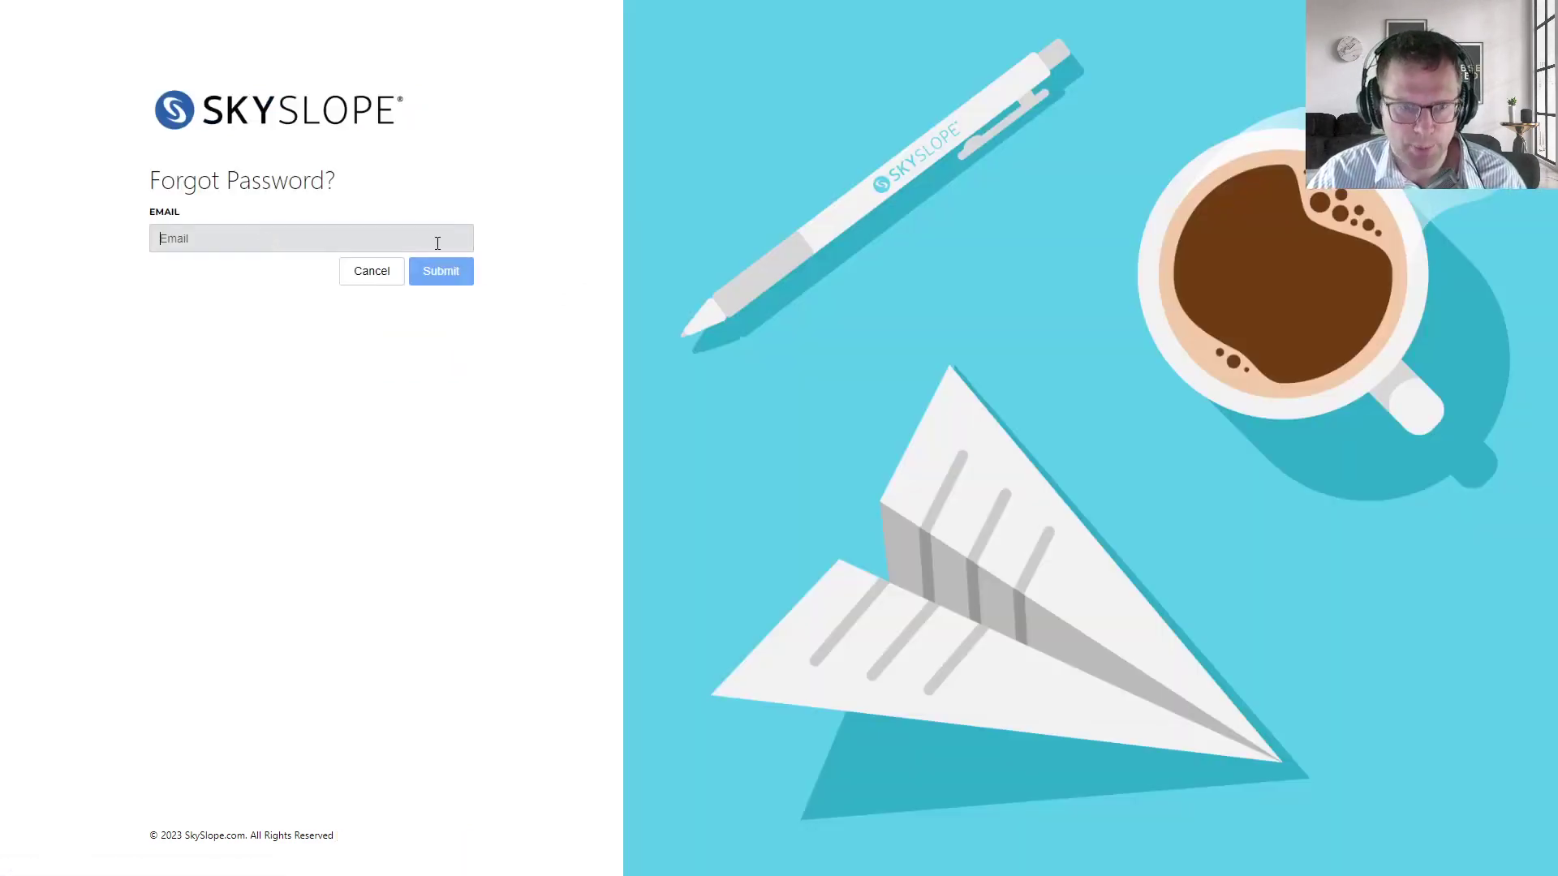
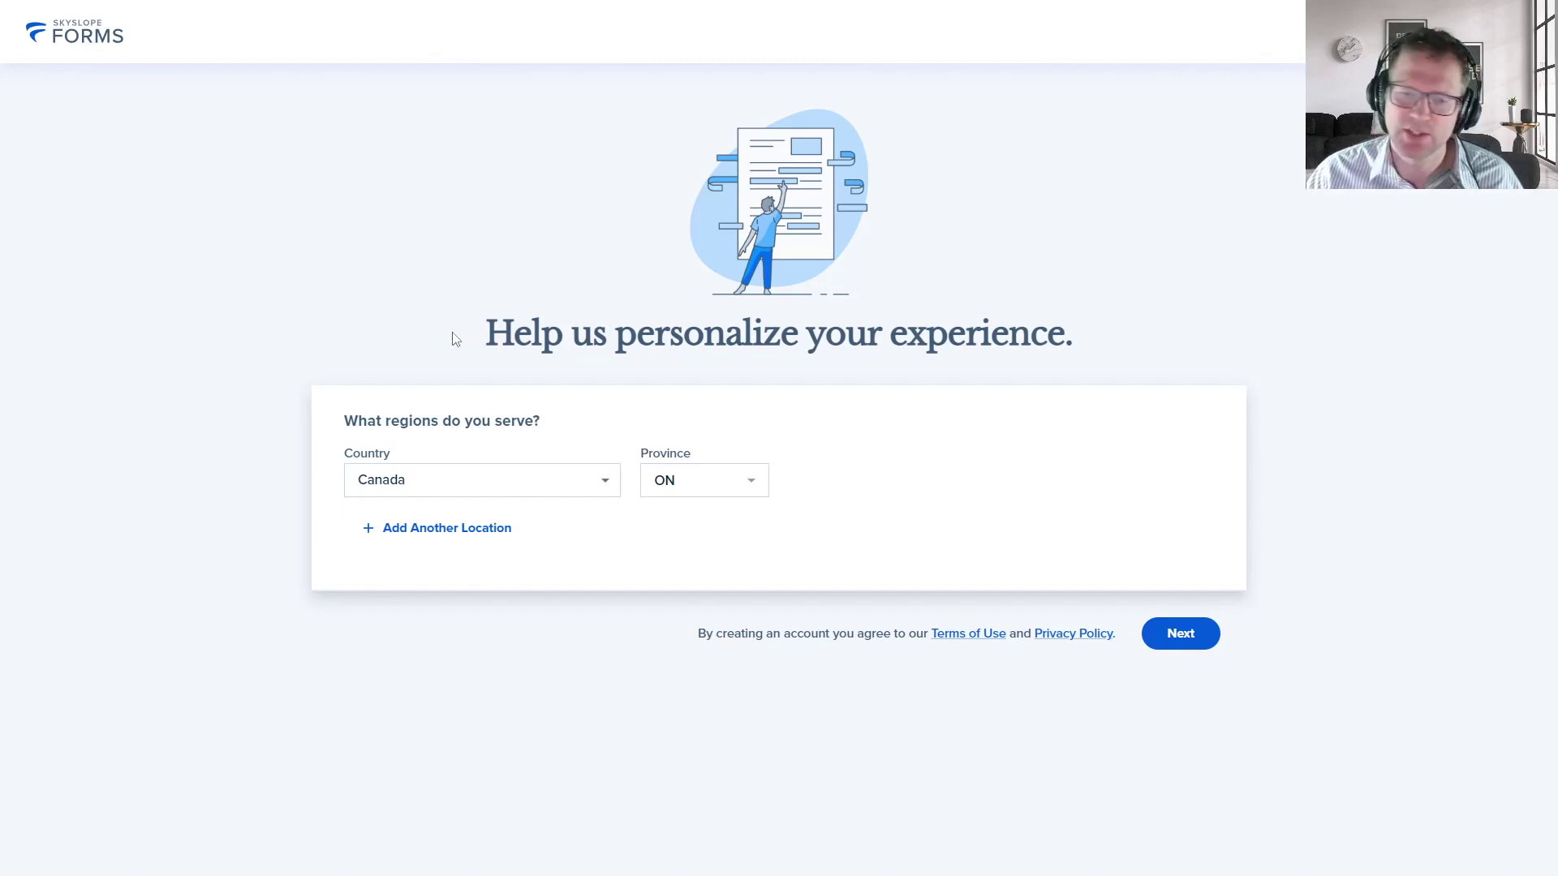
Keep Canada as country and ON as province, then continue to associations.
left_click(497, 483)
left_click(497, 483)
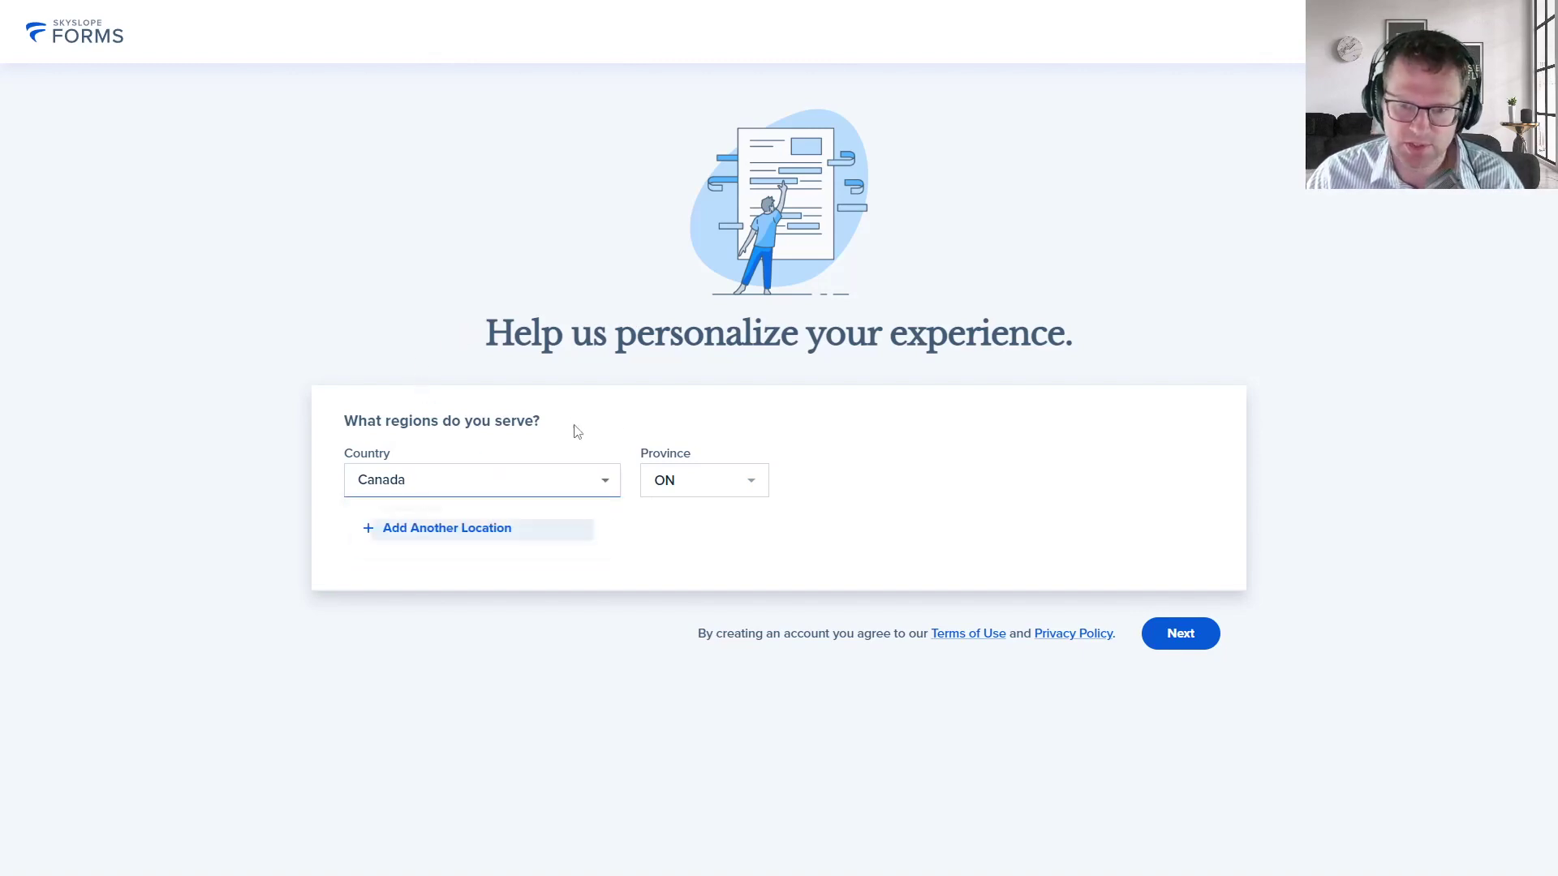
left_click(725, 479)
left_click(802, 408)
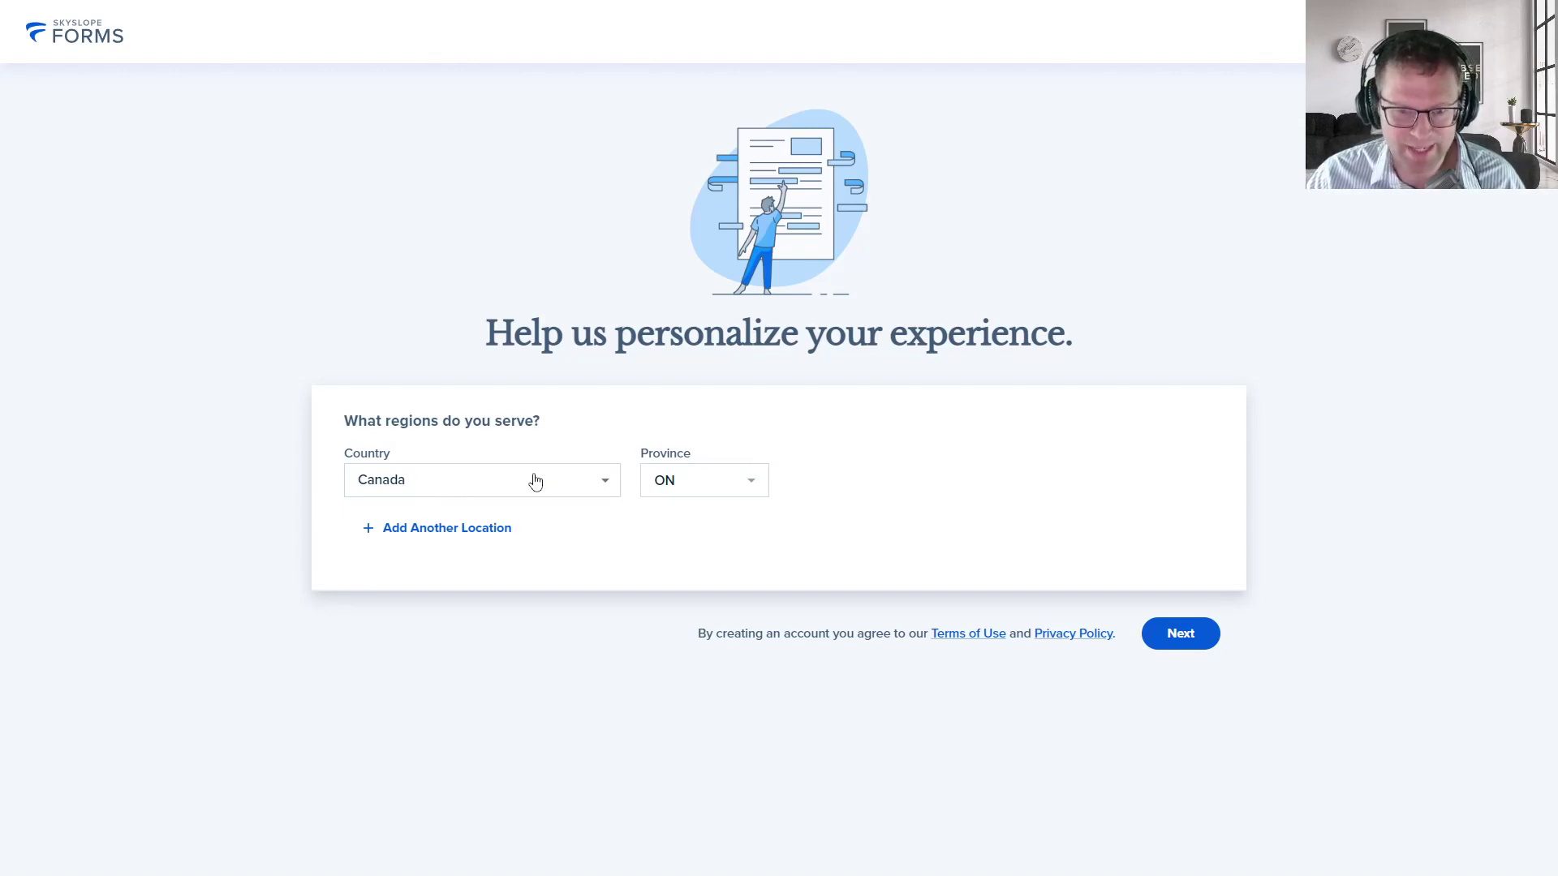
left_click(1177, 639)
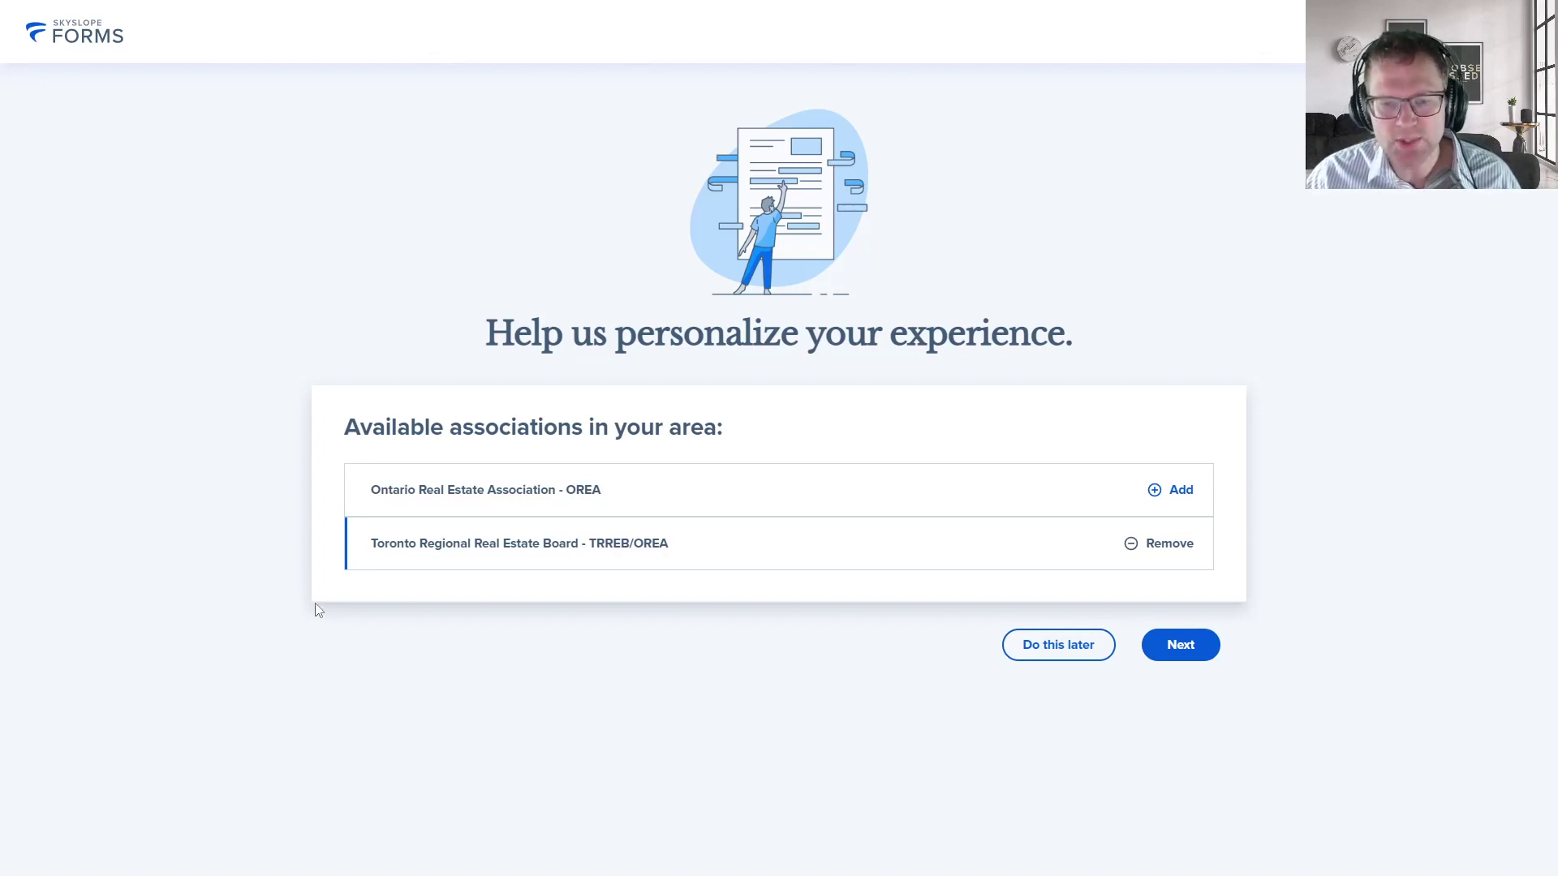
Add Ontario Real Estate Association - OREA alongside the existing TRREB/OREA association.
left_click_drag(369, 543, 685, 552)
left_click(677, 551)
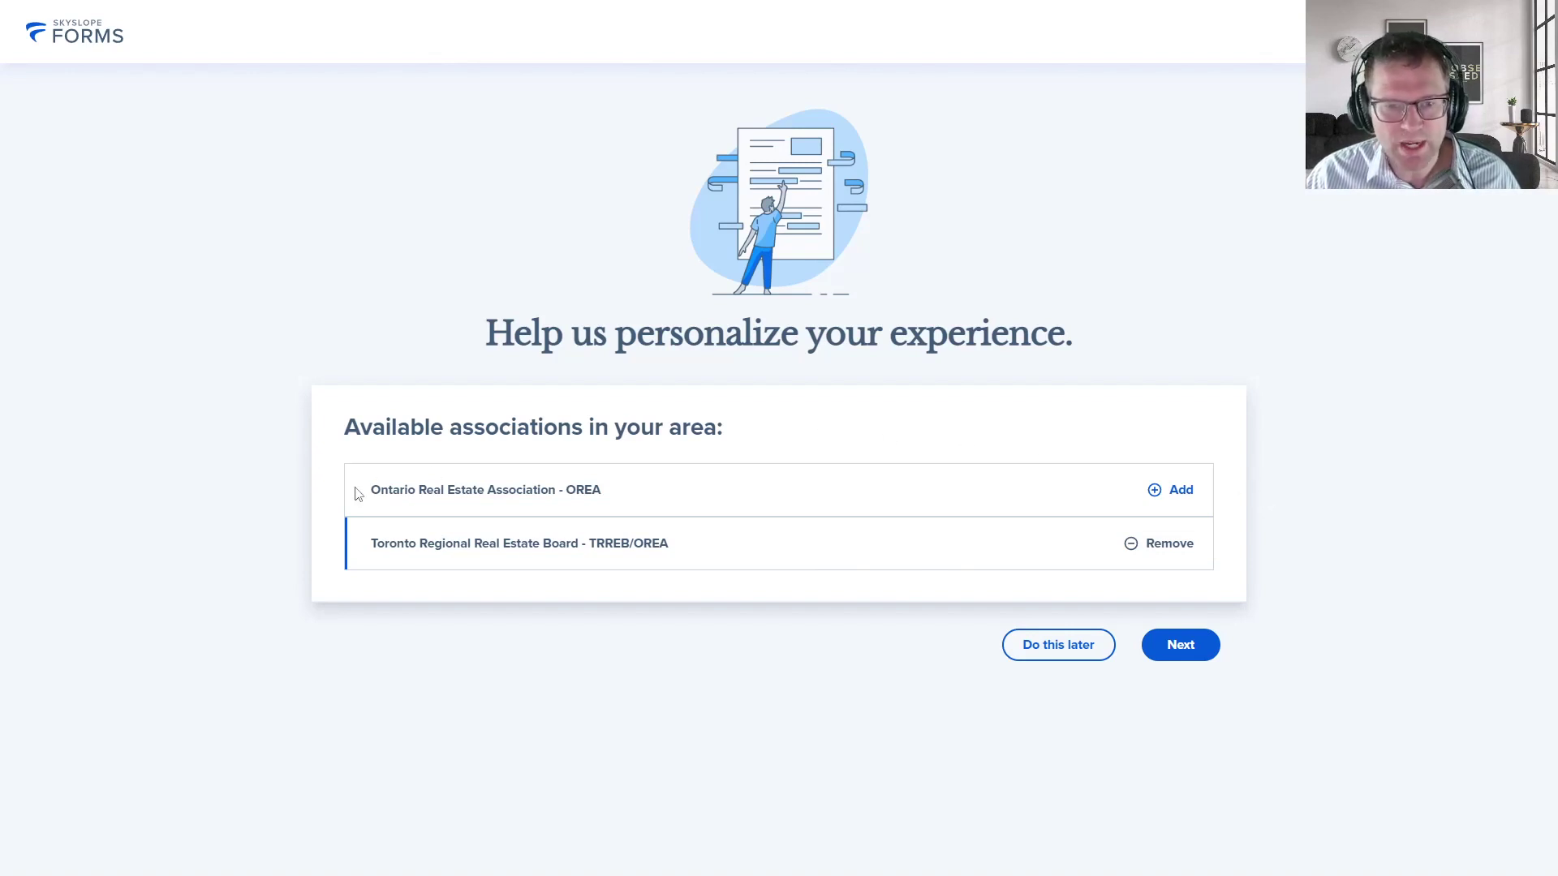
left_click_drag(366, 494, 632, 499)
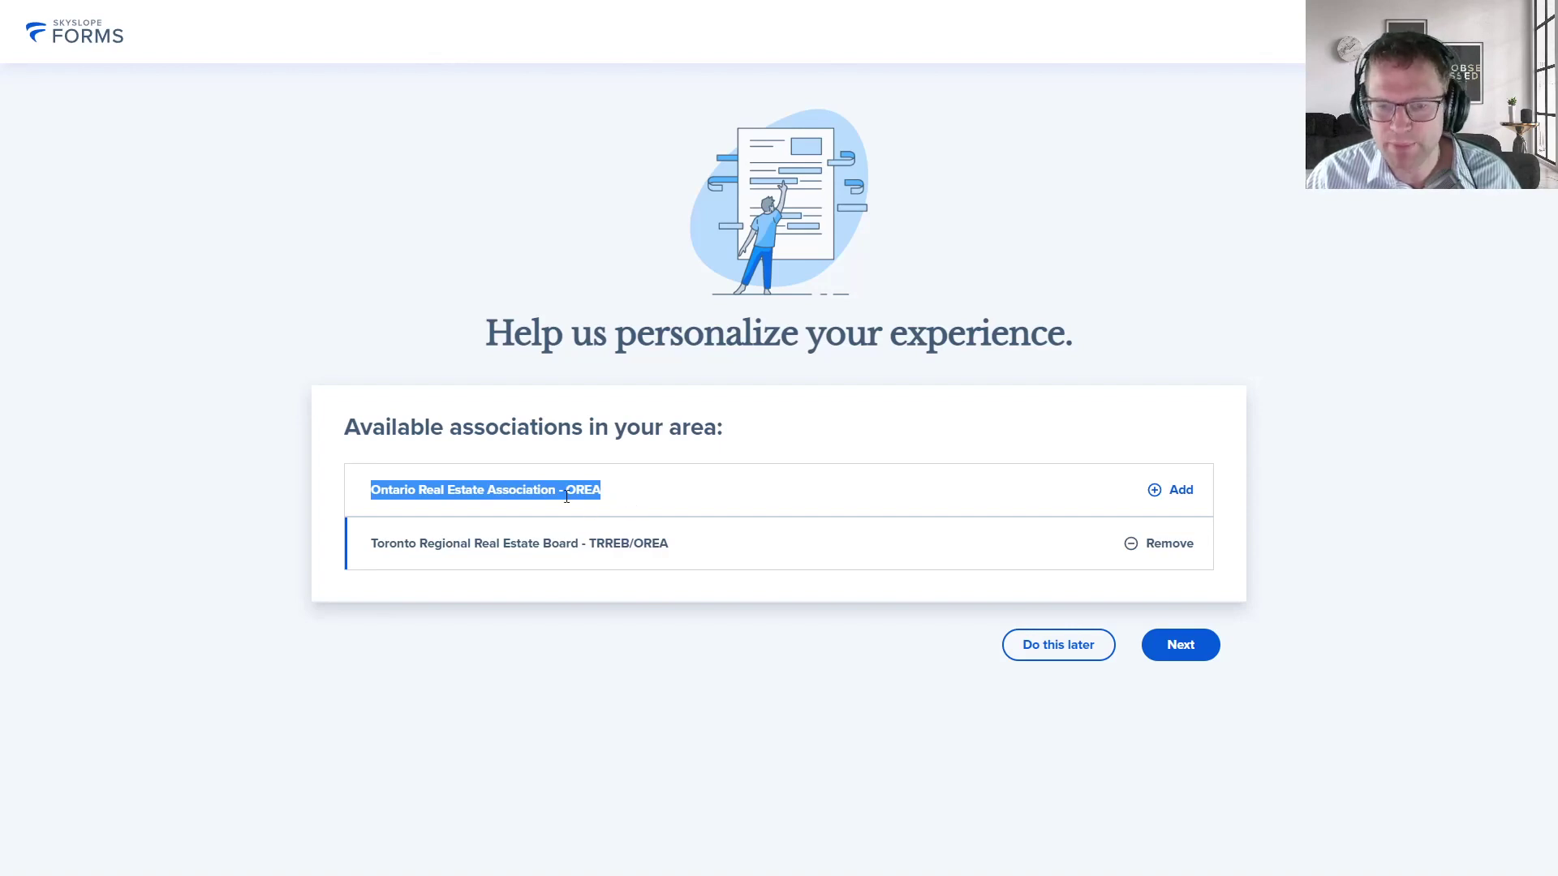
left_click(633, 492)
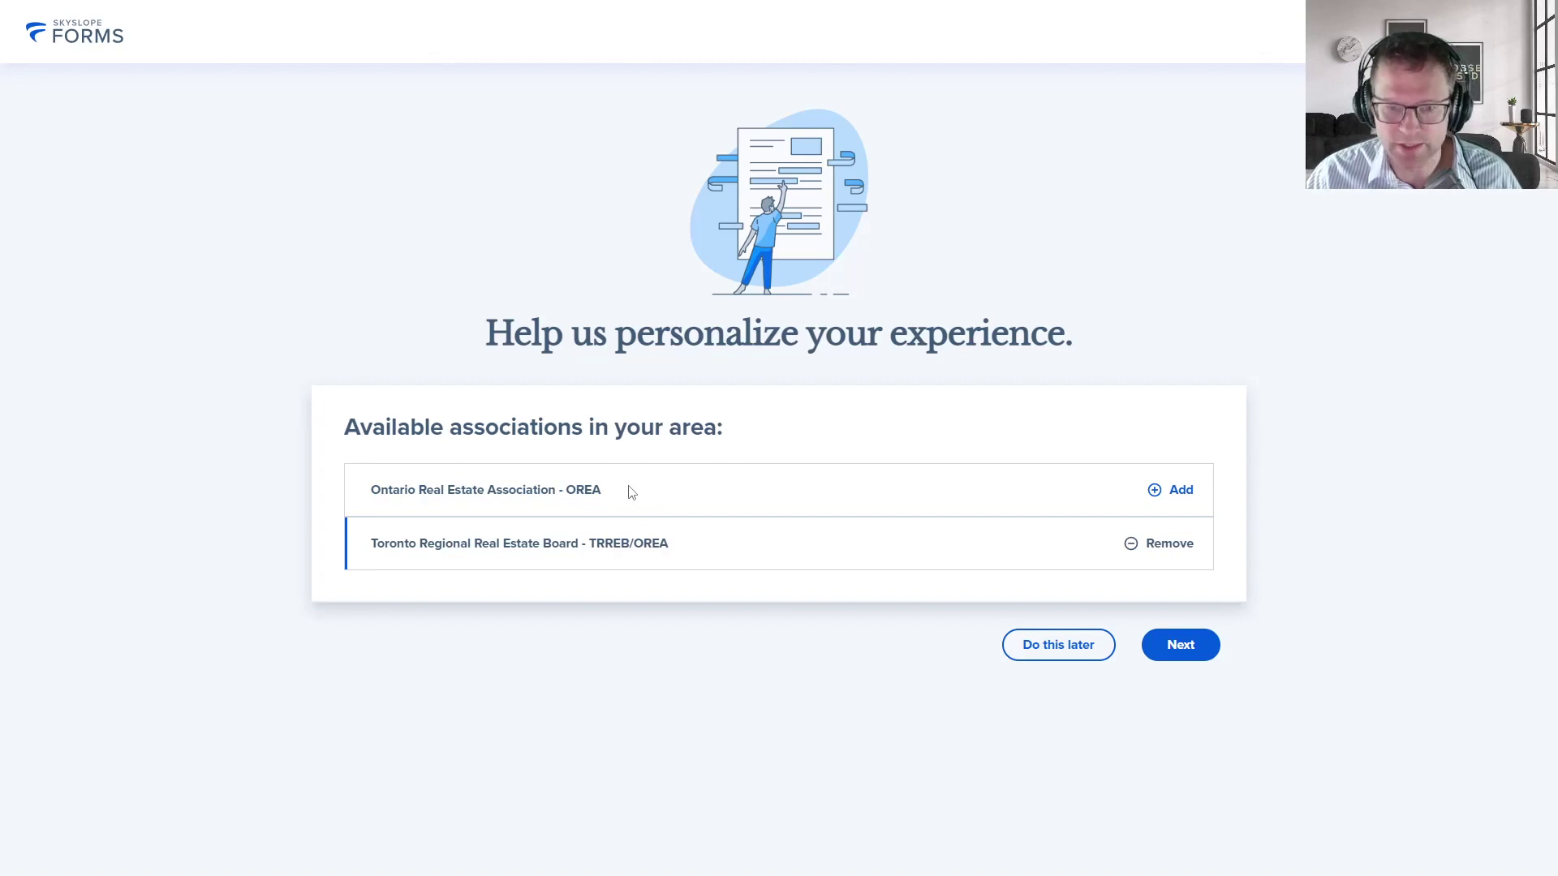
left_click(1183, 491)
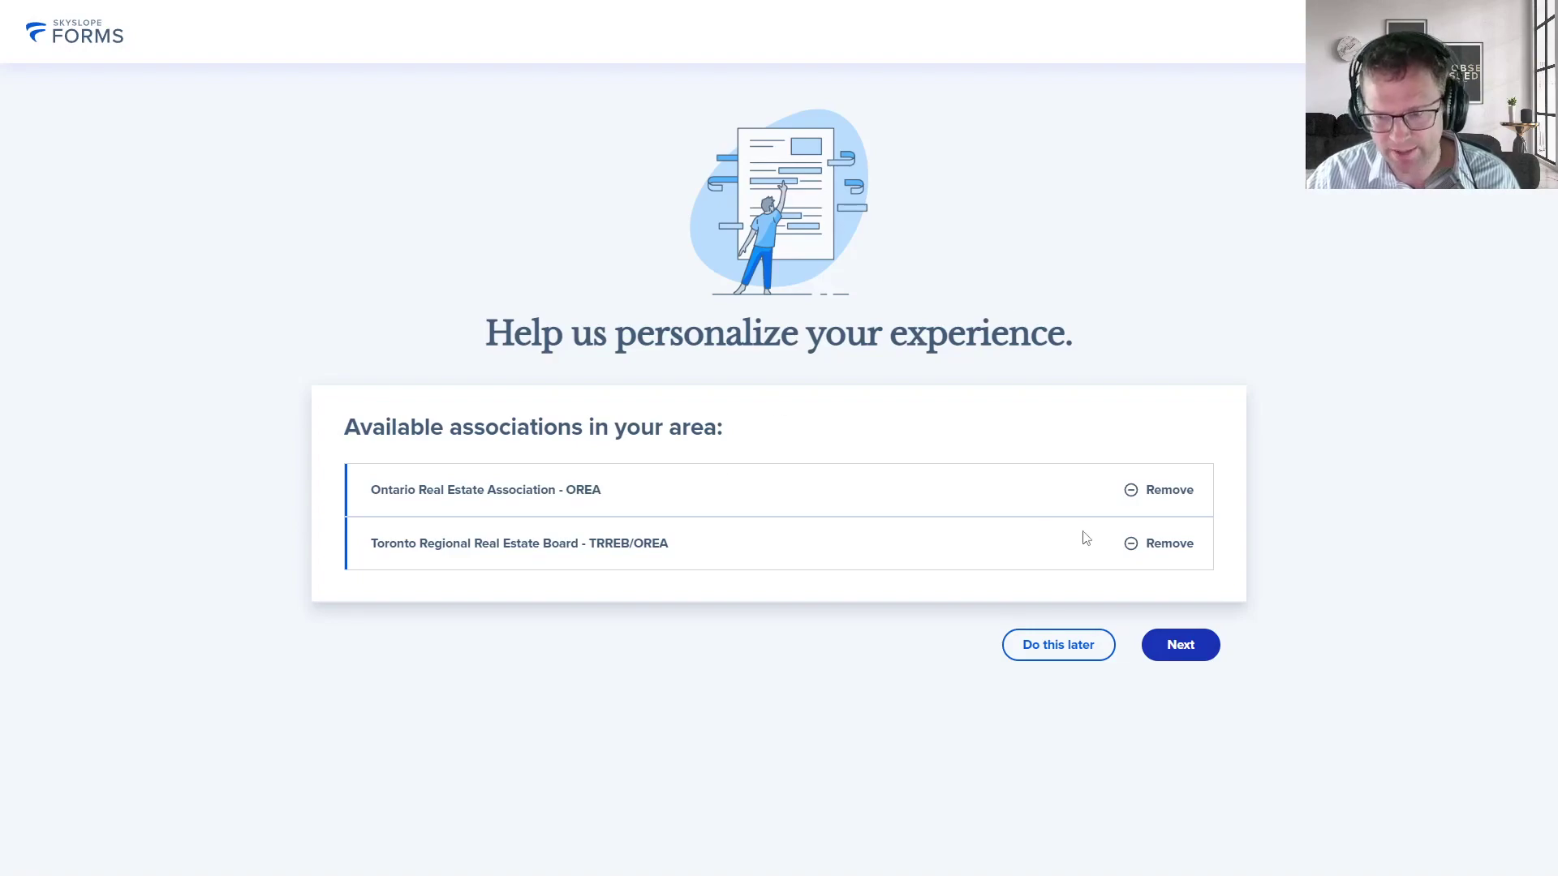
Continue with both associations, accept the licence terms, and authorize OREA forms library access.
left_click(1199, 655)
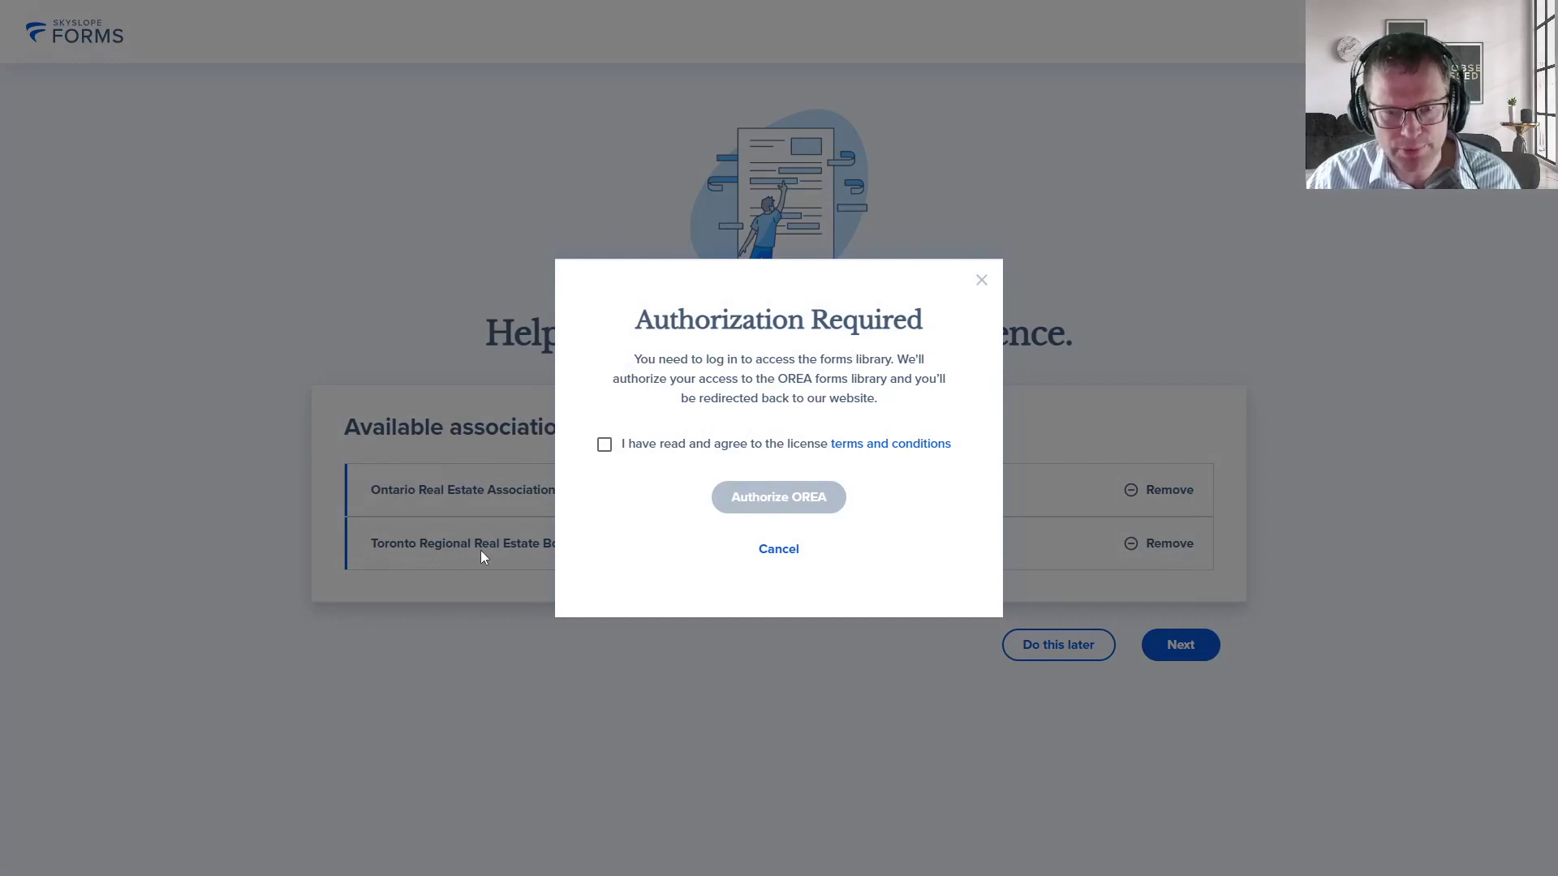
left_click(605, 448)
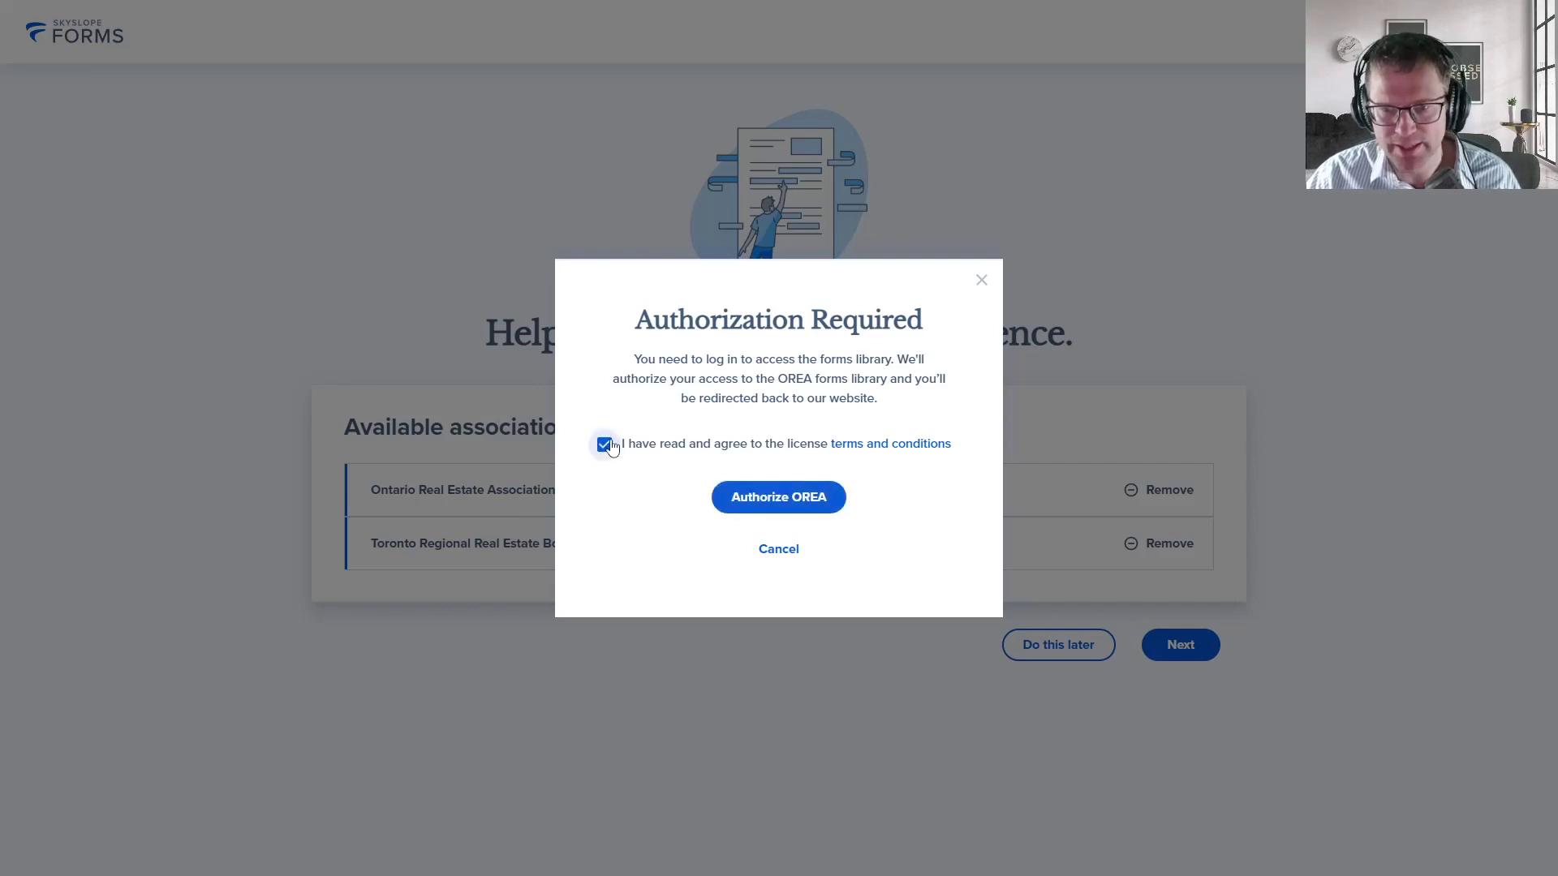
left_click(792, 501)
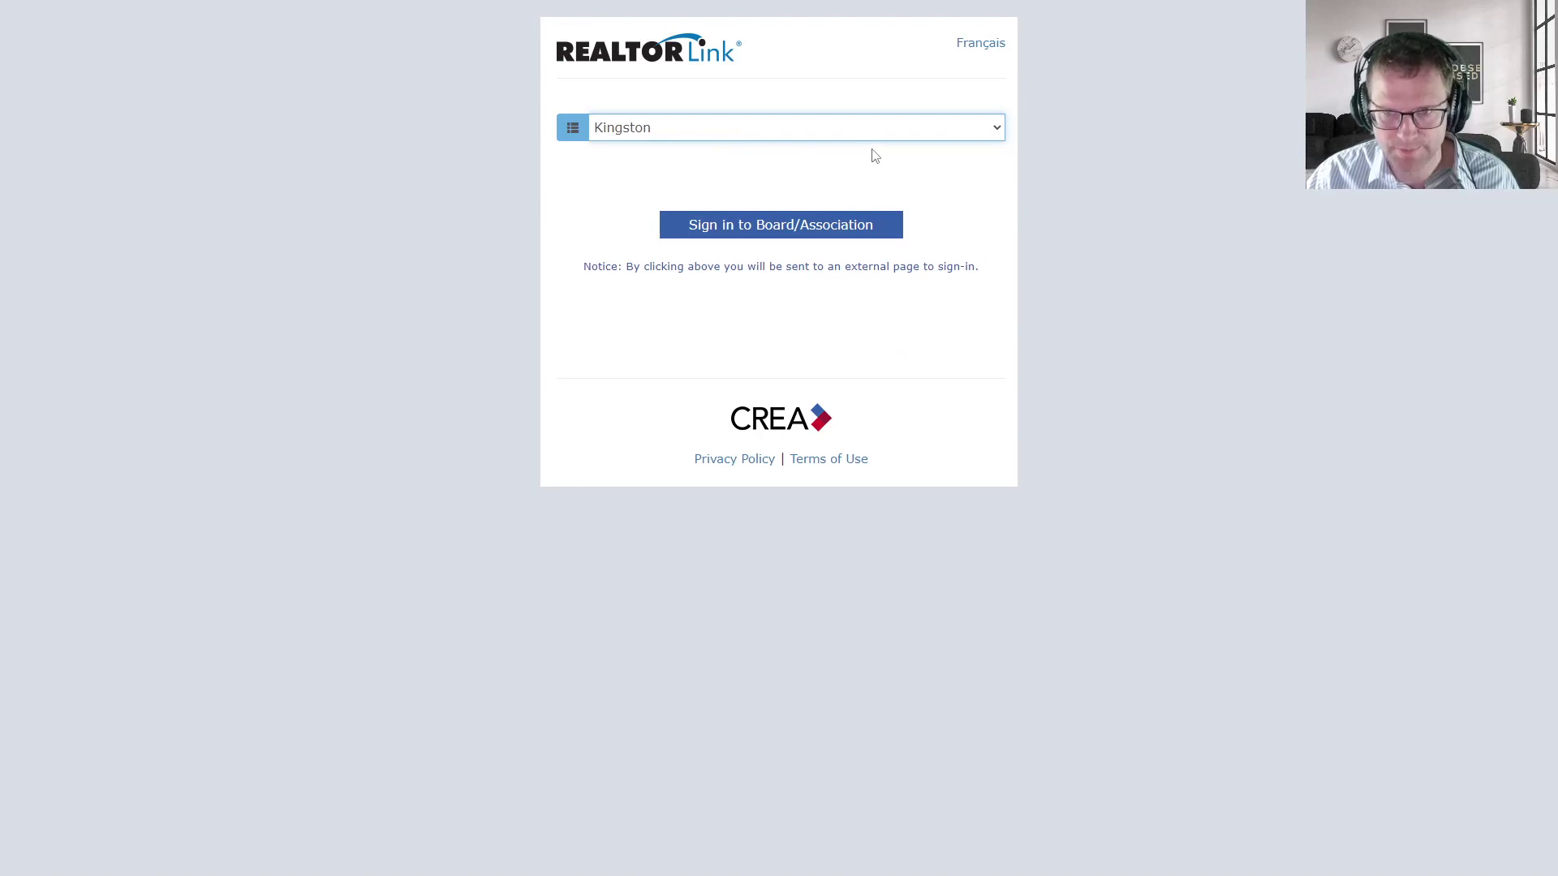
Pick Kingston as the board and log in with the board username and password.
left_click(932, 133)
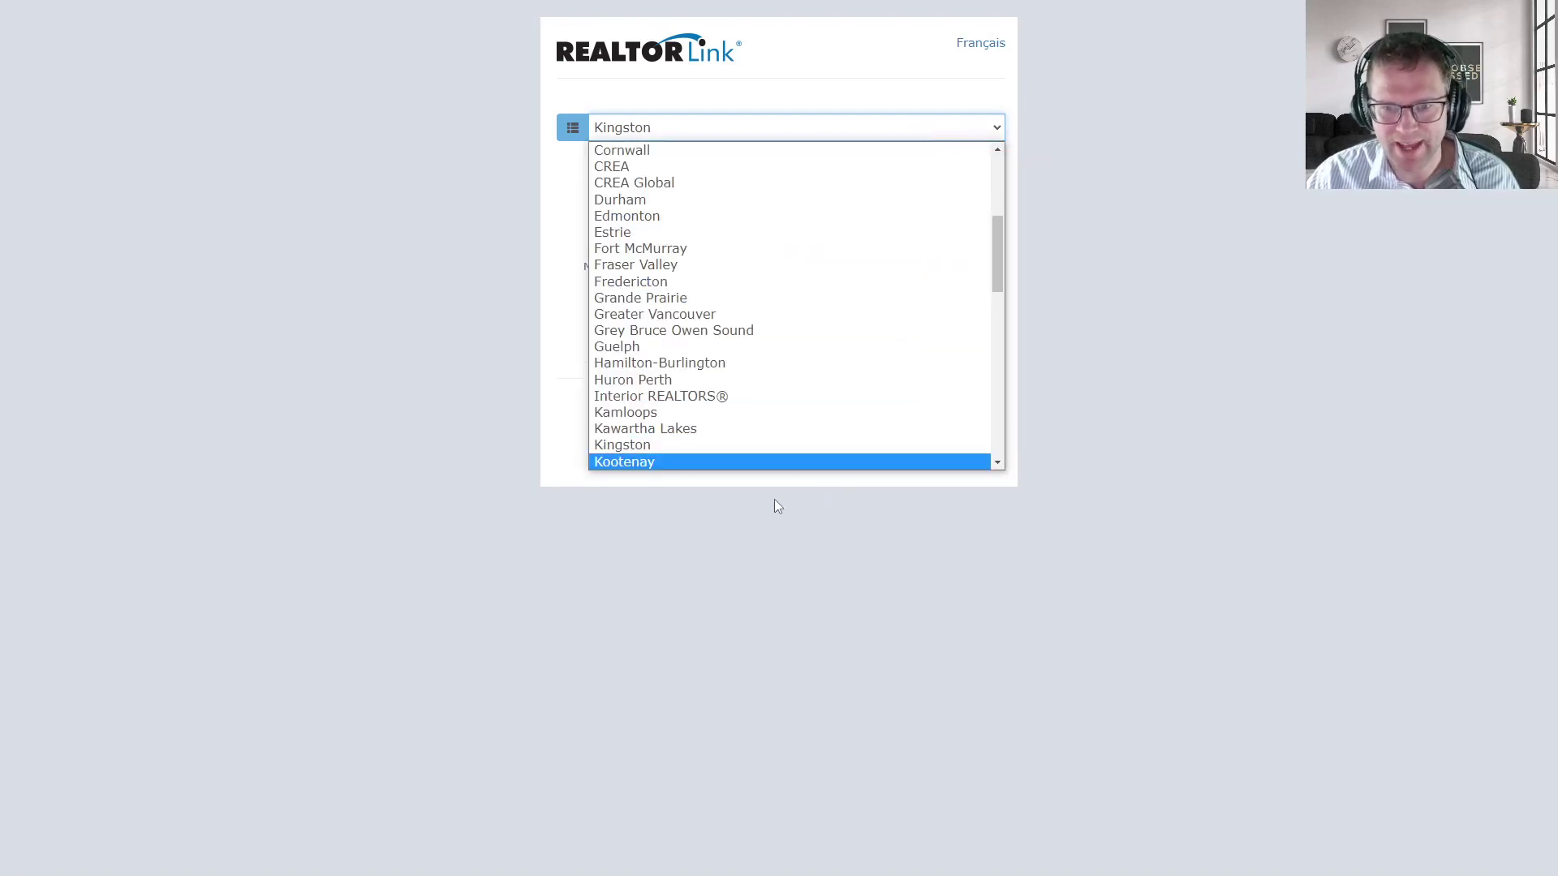
left_click(681, 430)
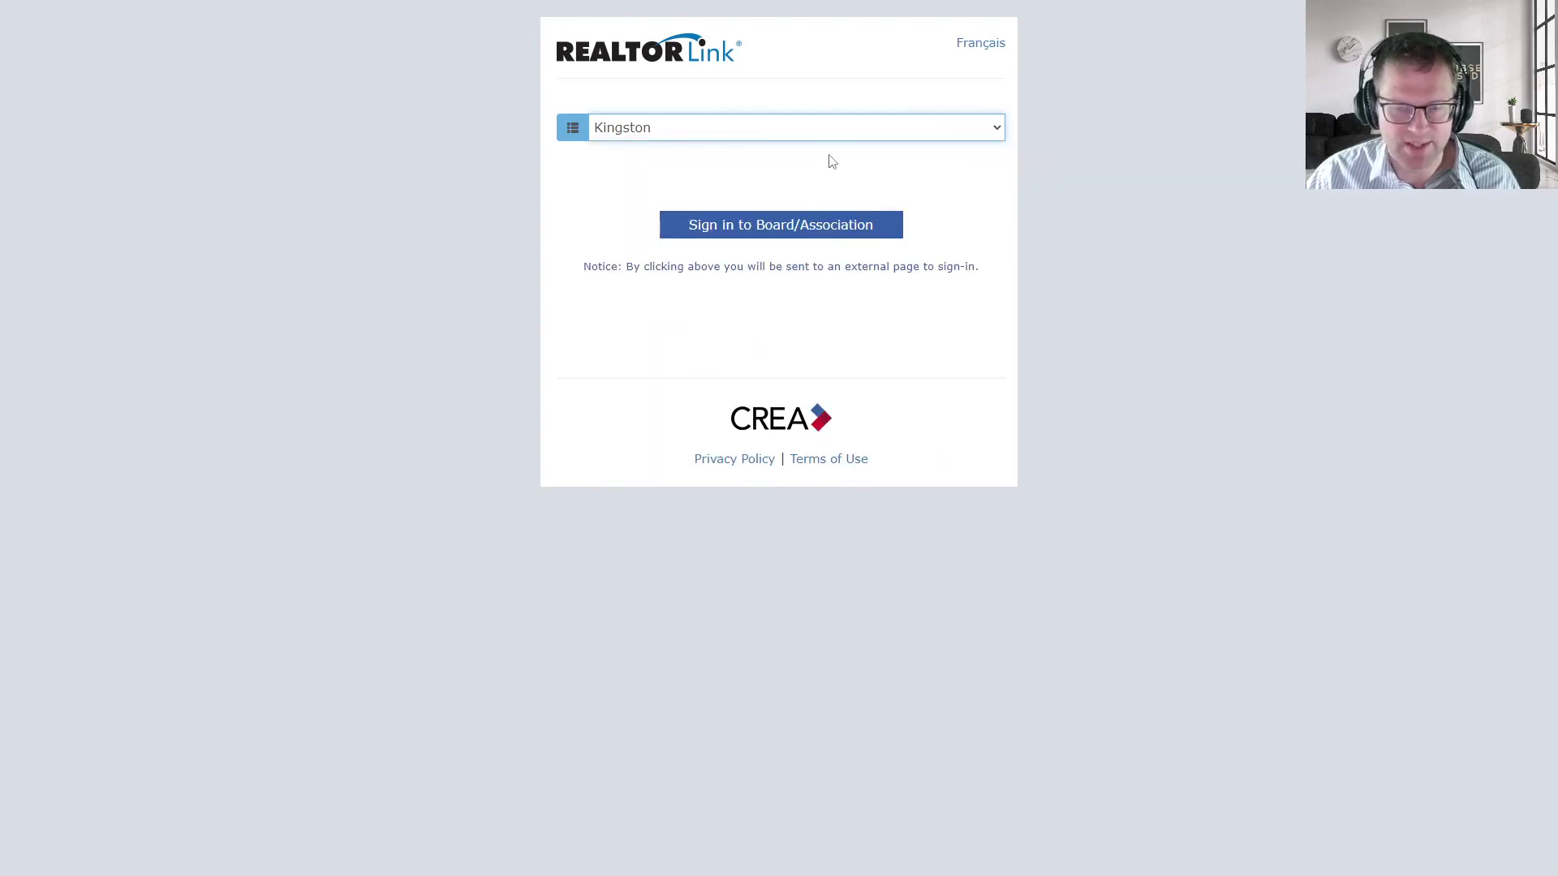
left_click(840, 235)
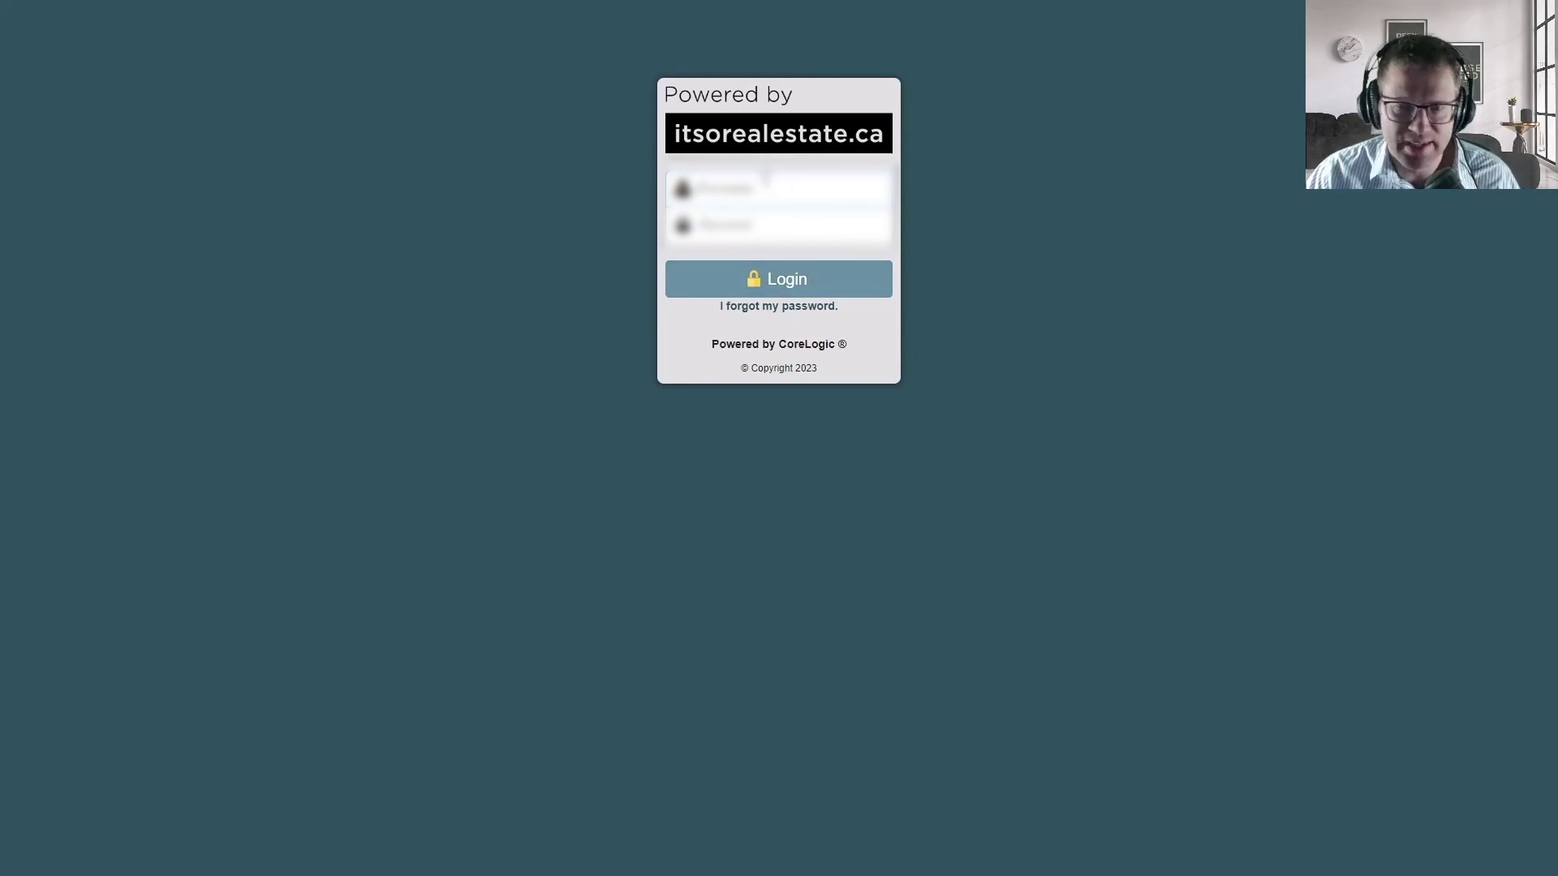
type("itsoreal")
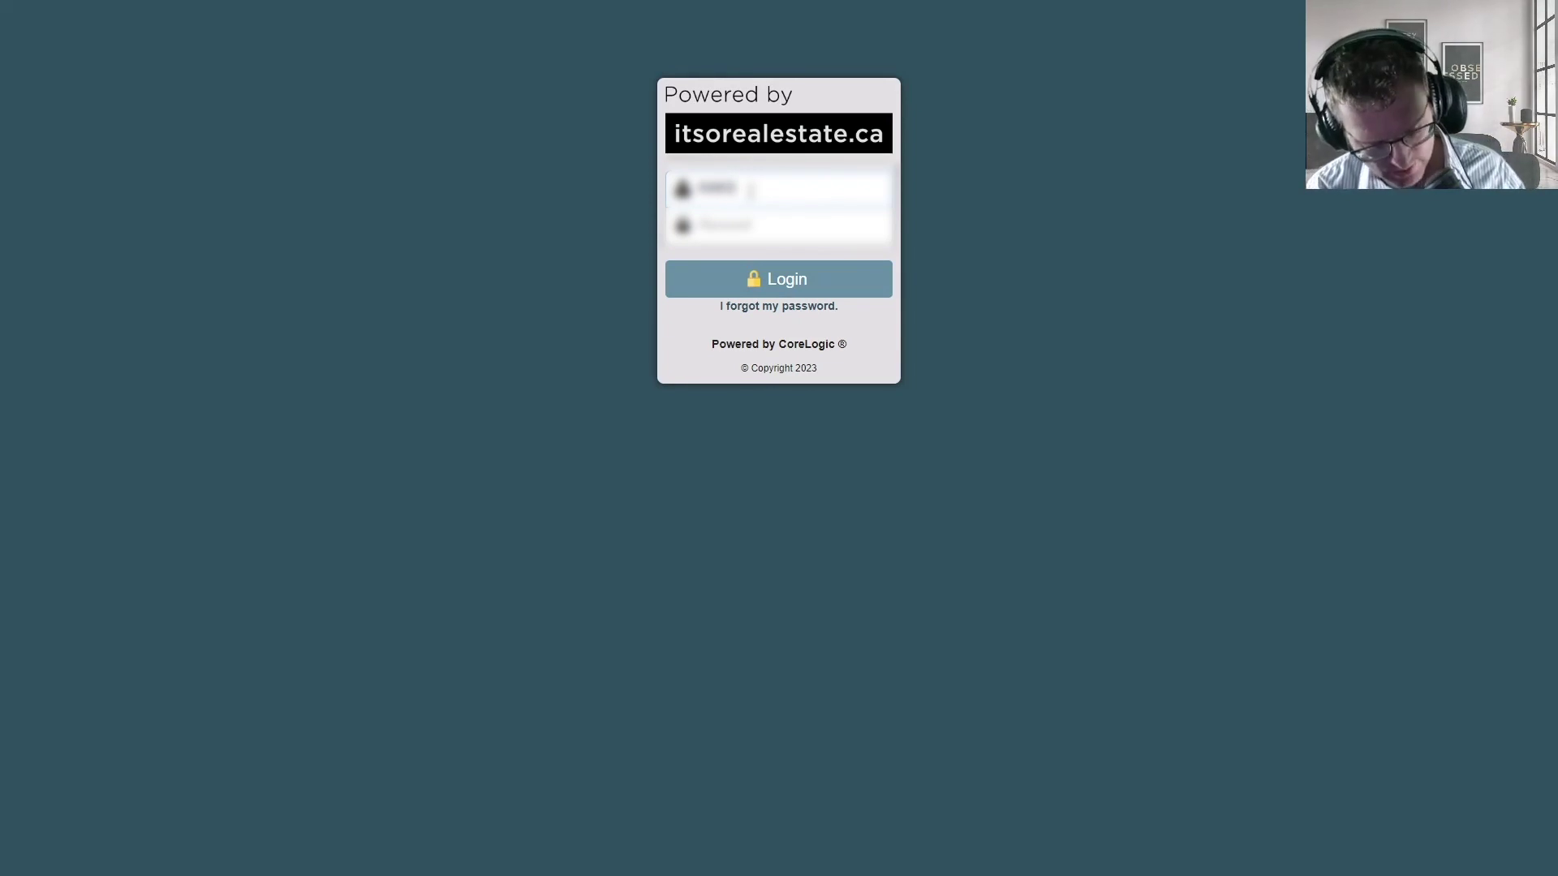
key("Tab")
type("*******")
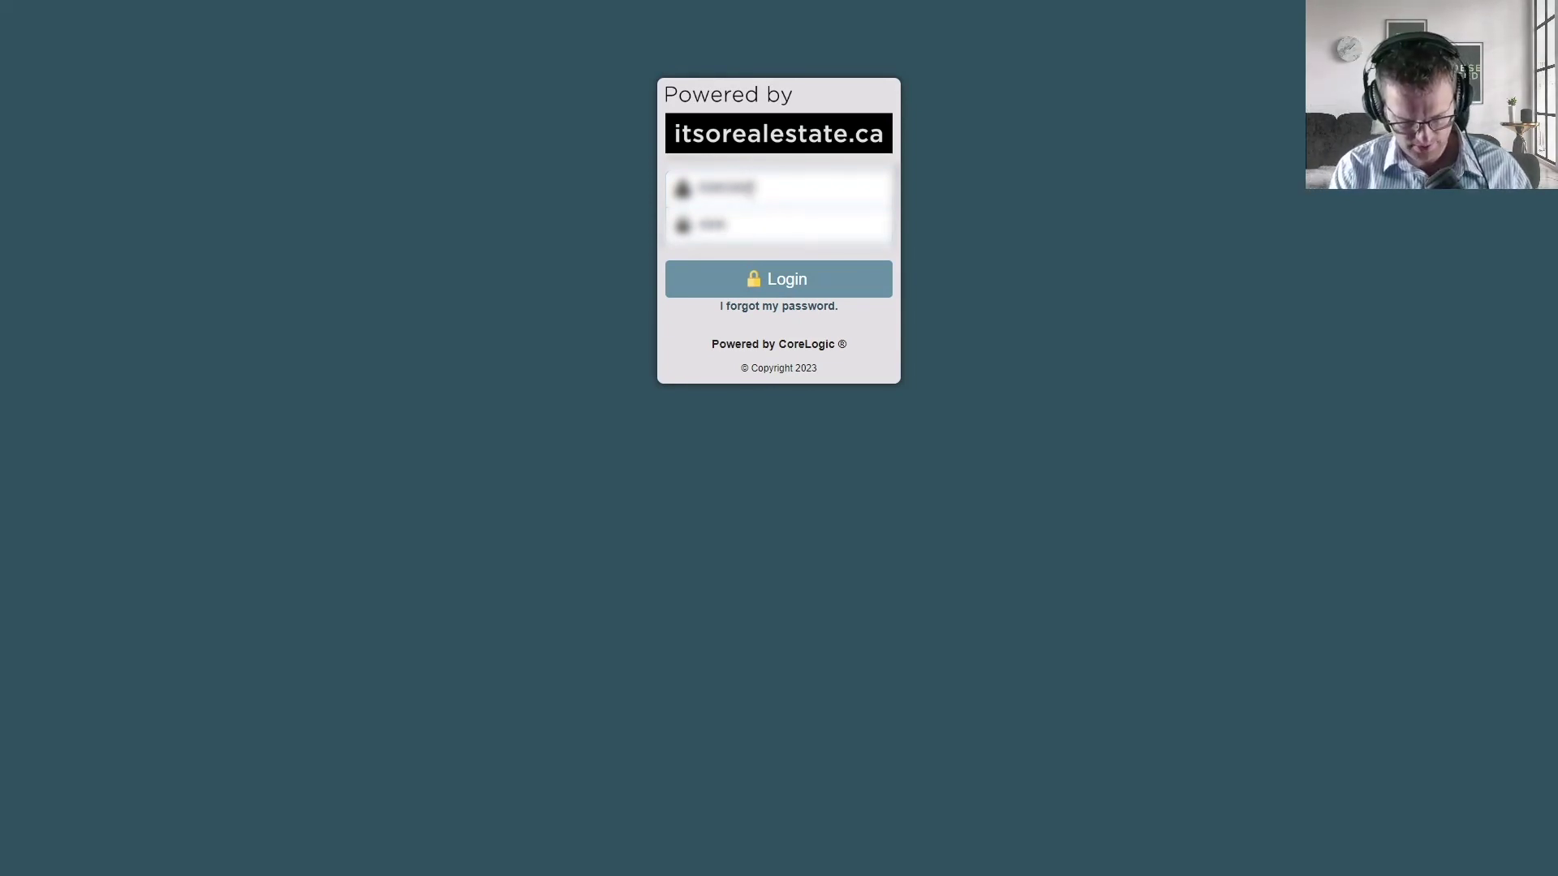
type("***")
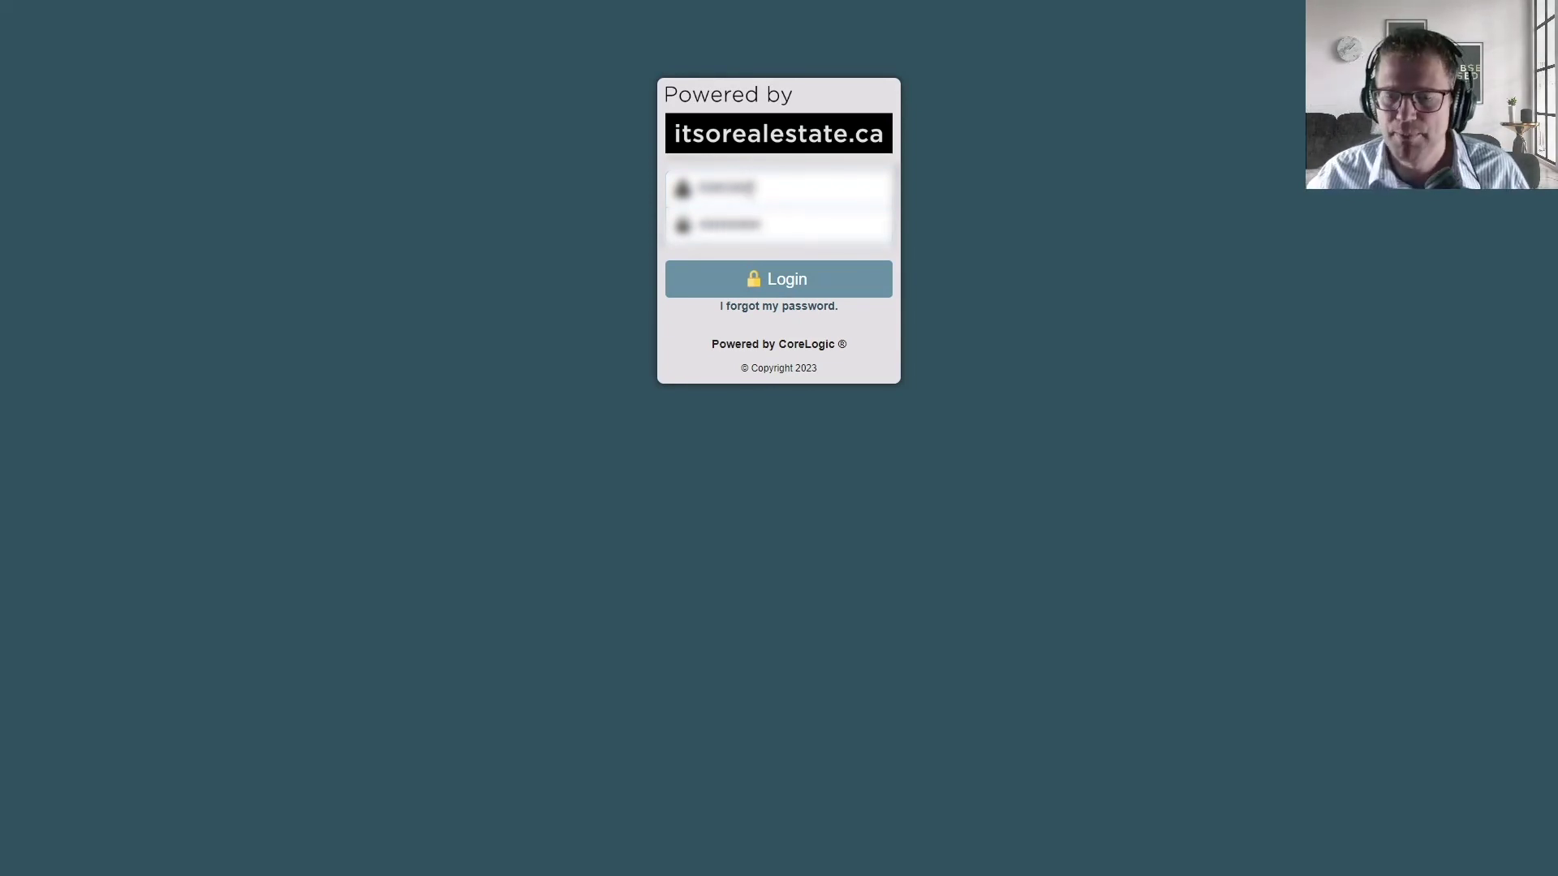
left_click(824, 278)
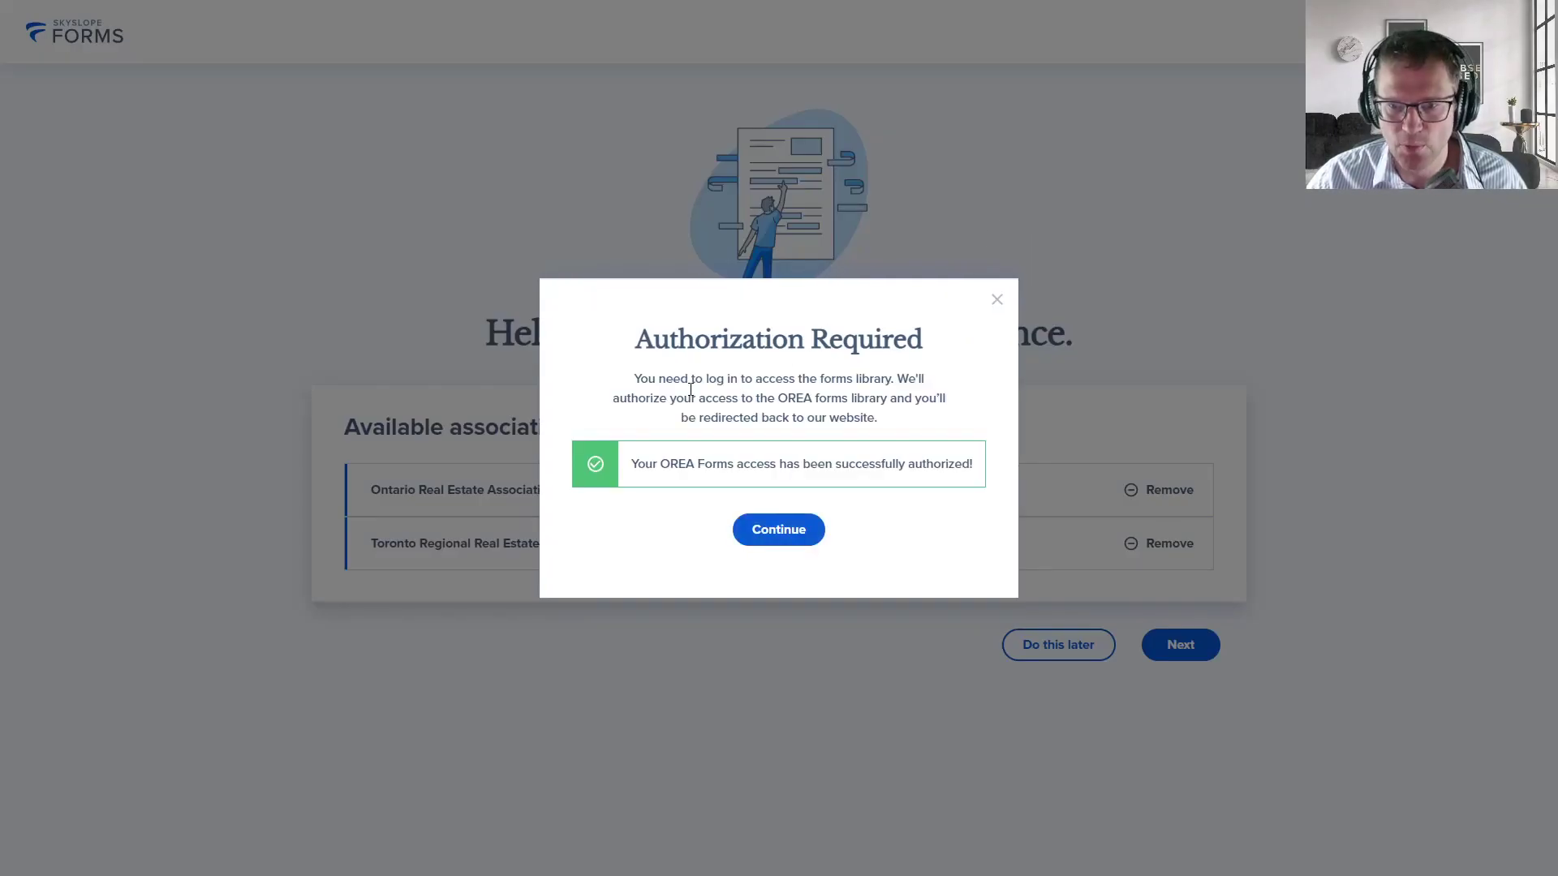
Continue past the successful OREA authorization to the Files dashboard listing All Files (342).
left_click_drag(632, 464, 954, 463)
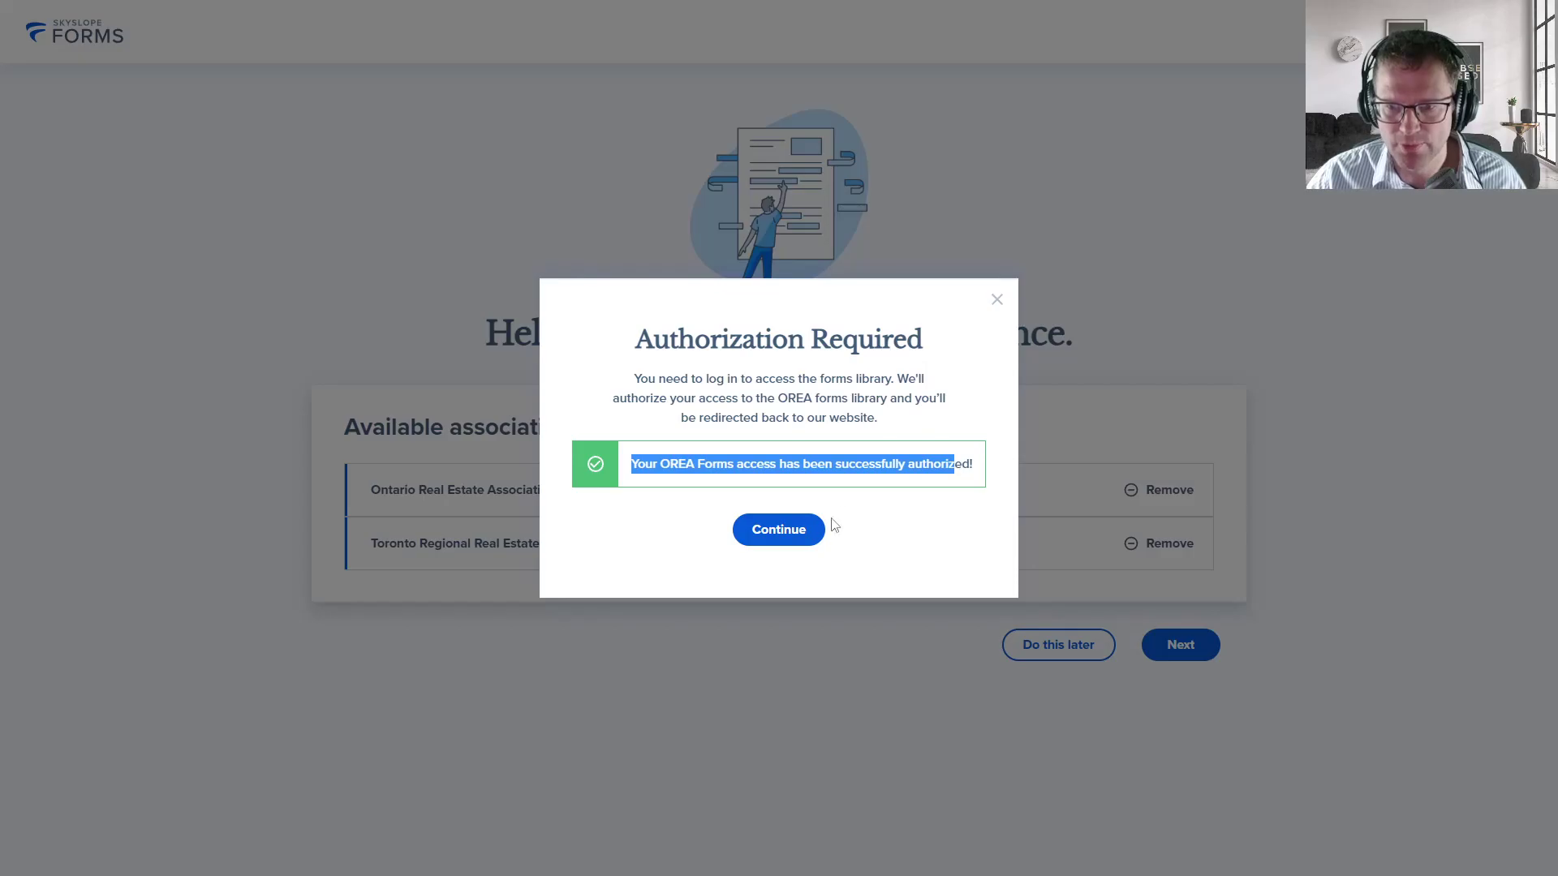
left_click(822, 528)
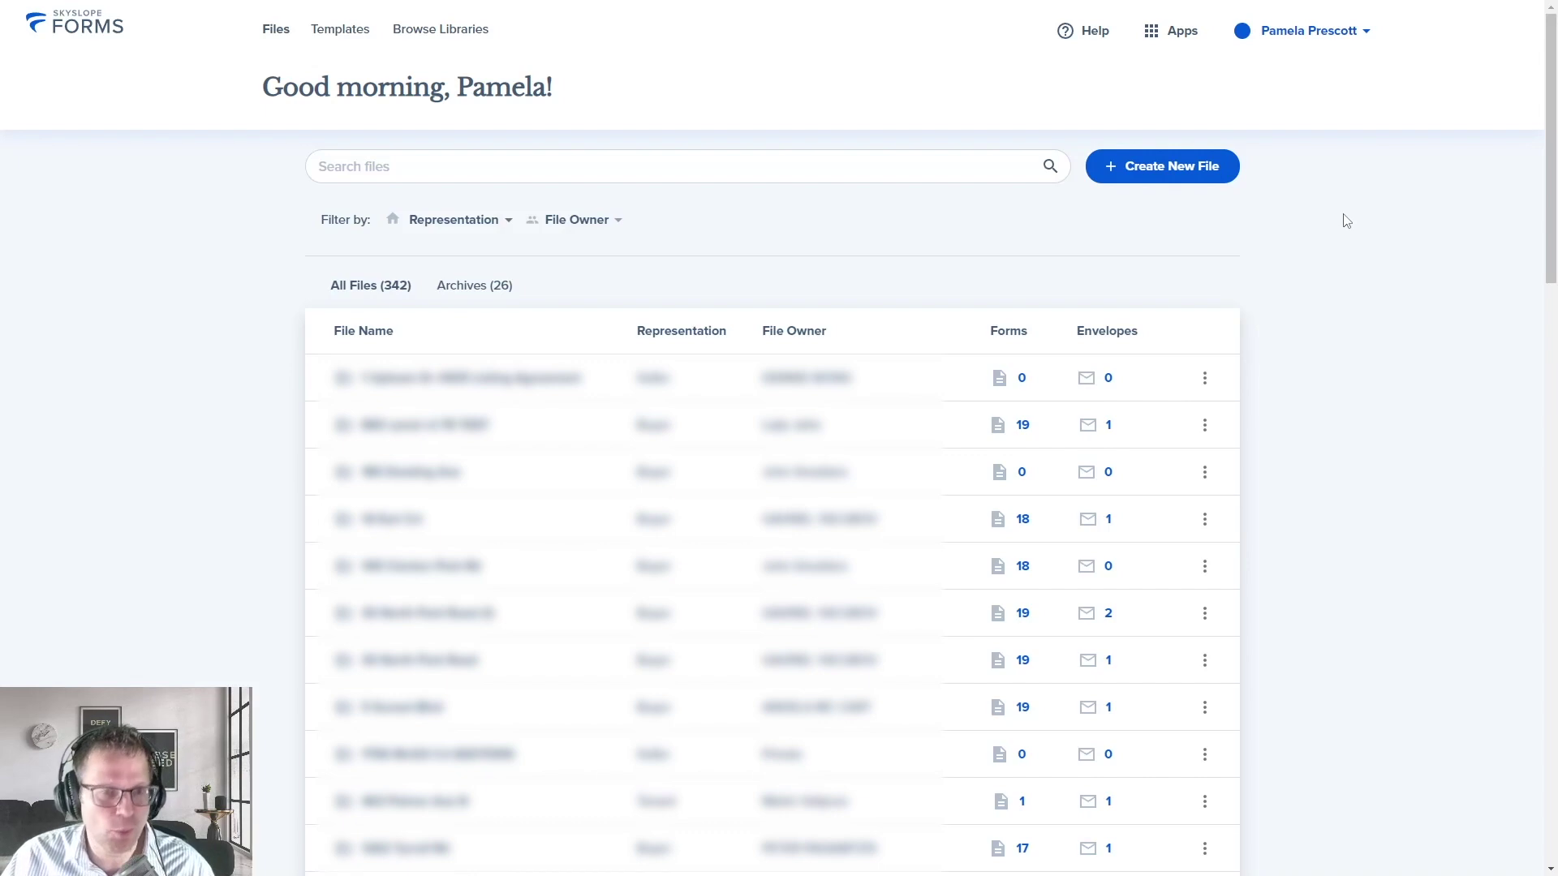
left_click(1367, 31)
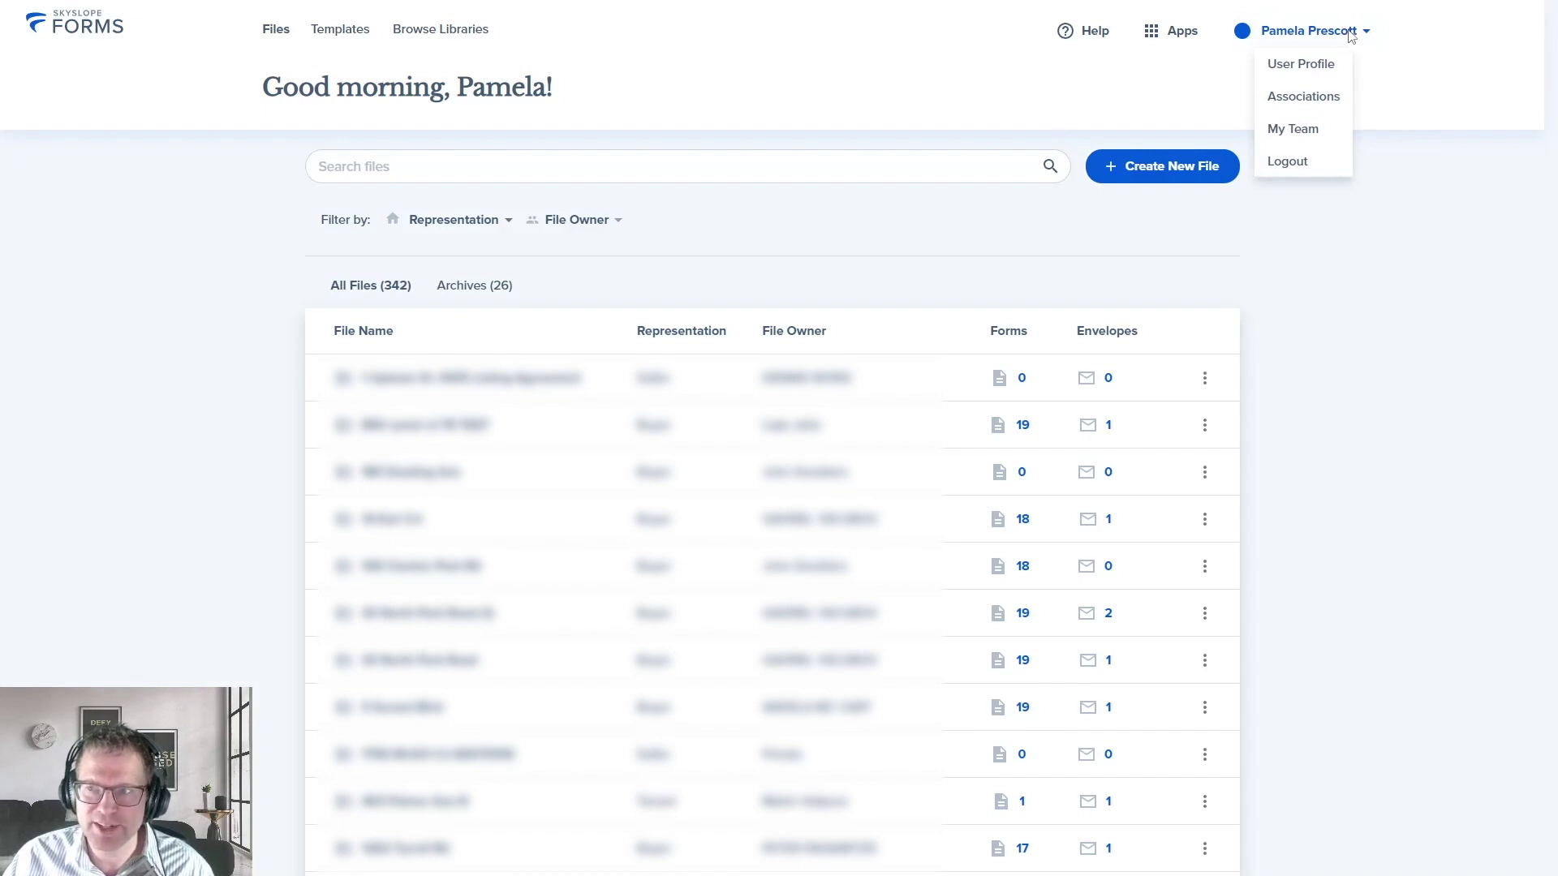
In Associations settings, search for and select Ontario Real Estate Association - OREA instead of TRREB/OREA.
left_click(1304, 99)
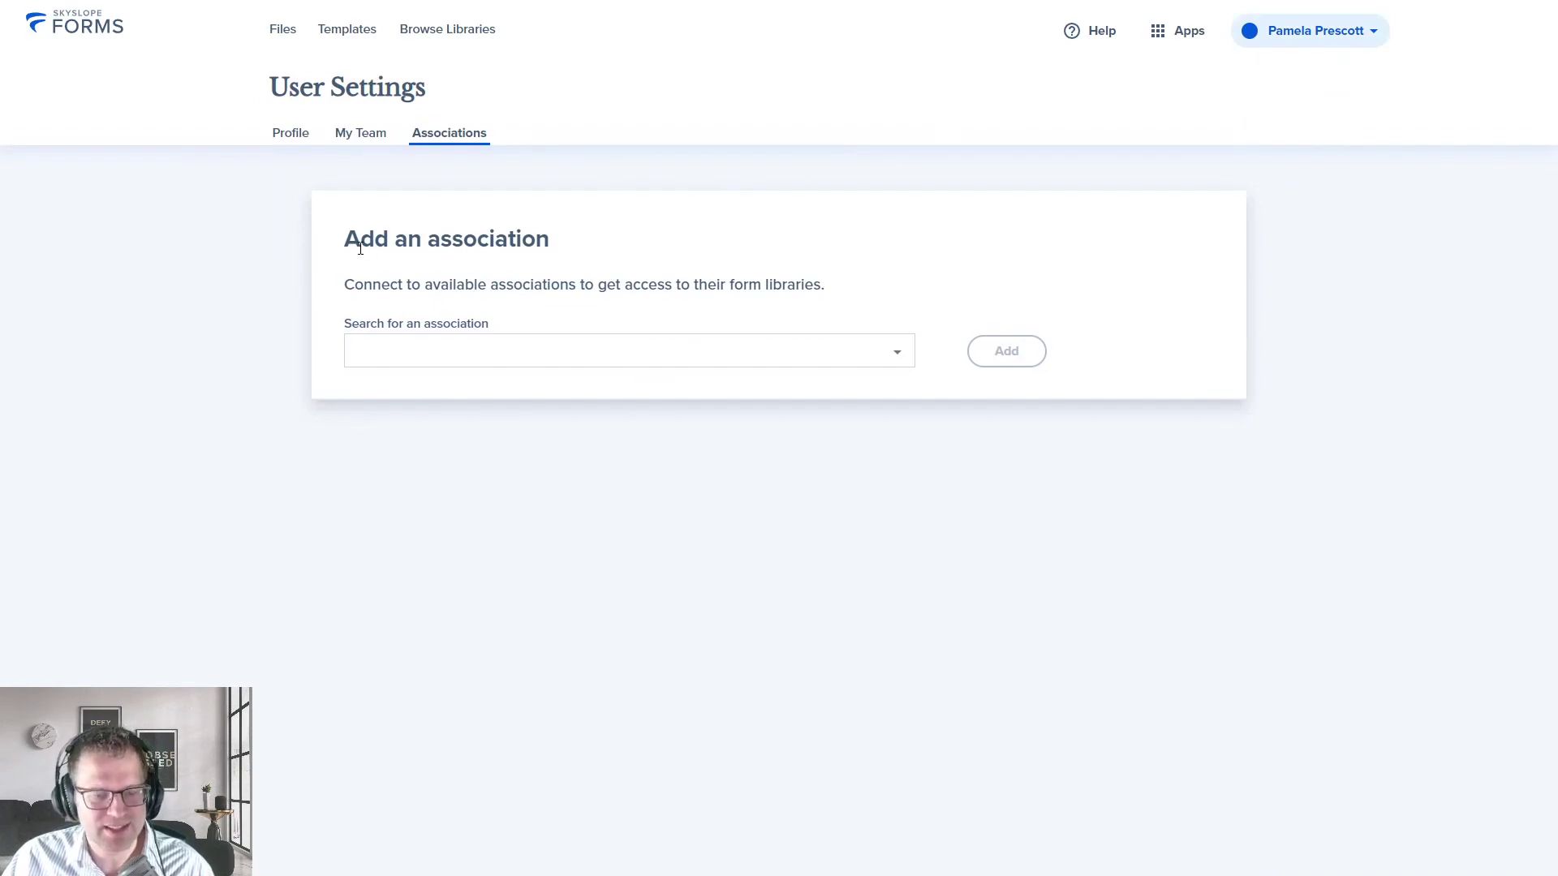
left_click(623, 346)
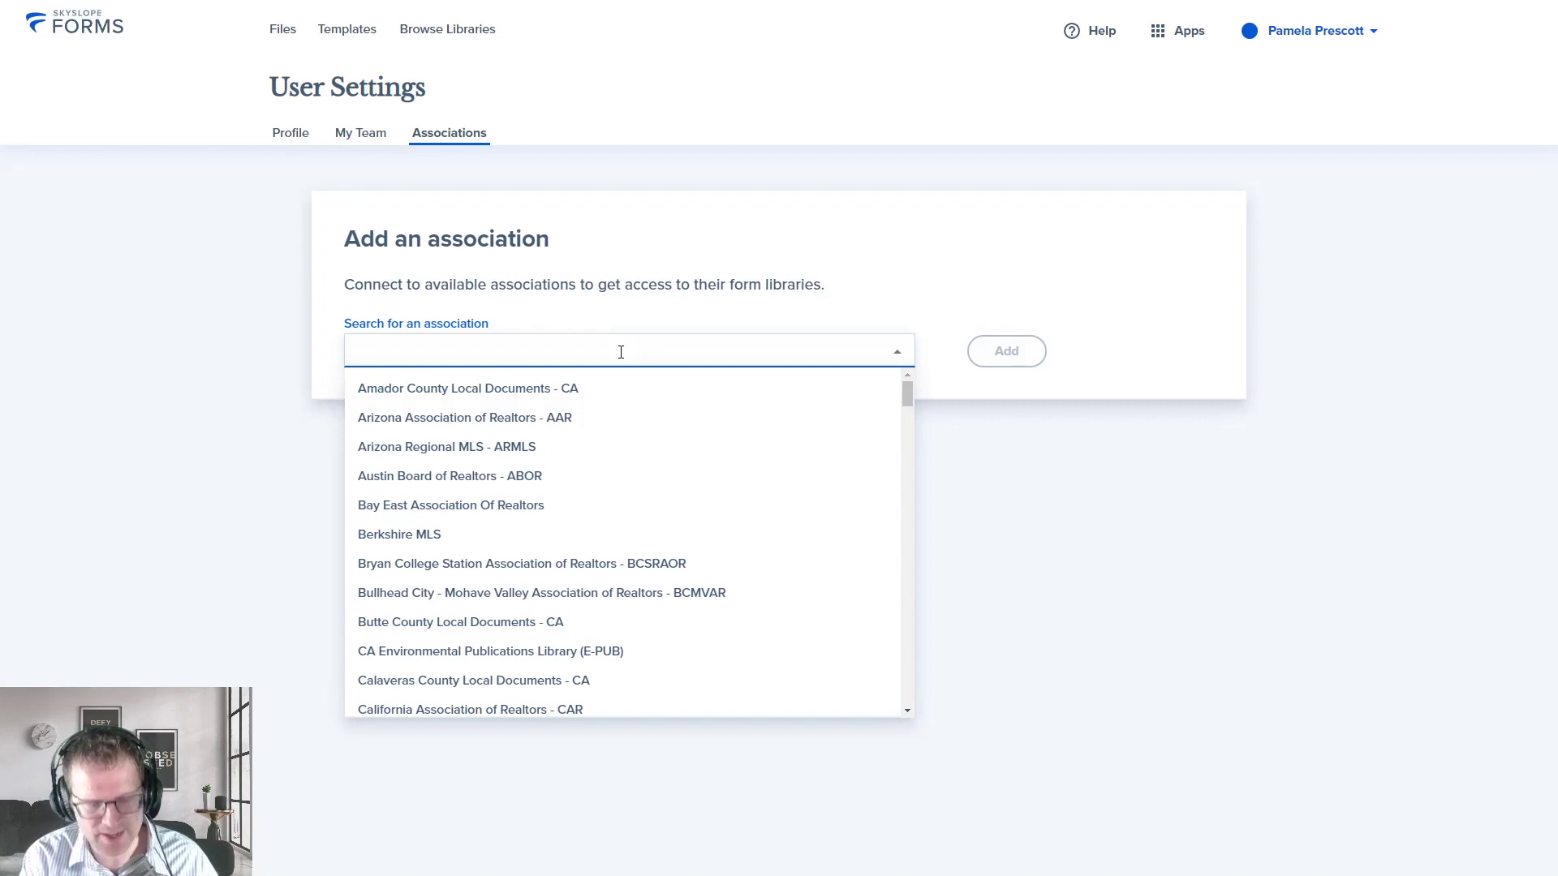
type("trre")
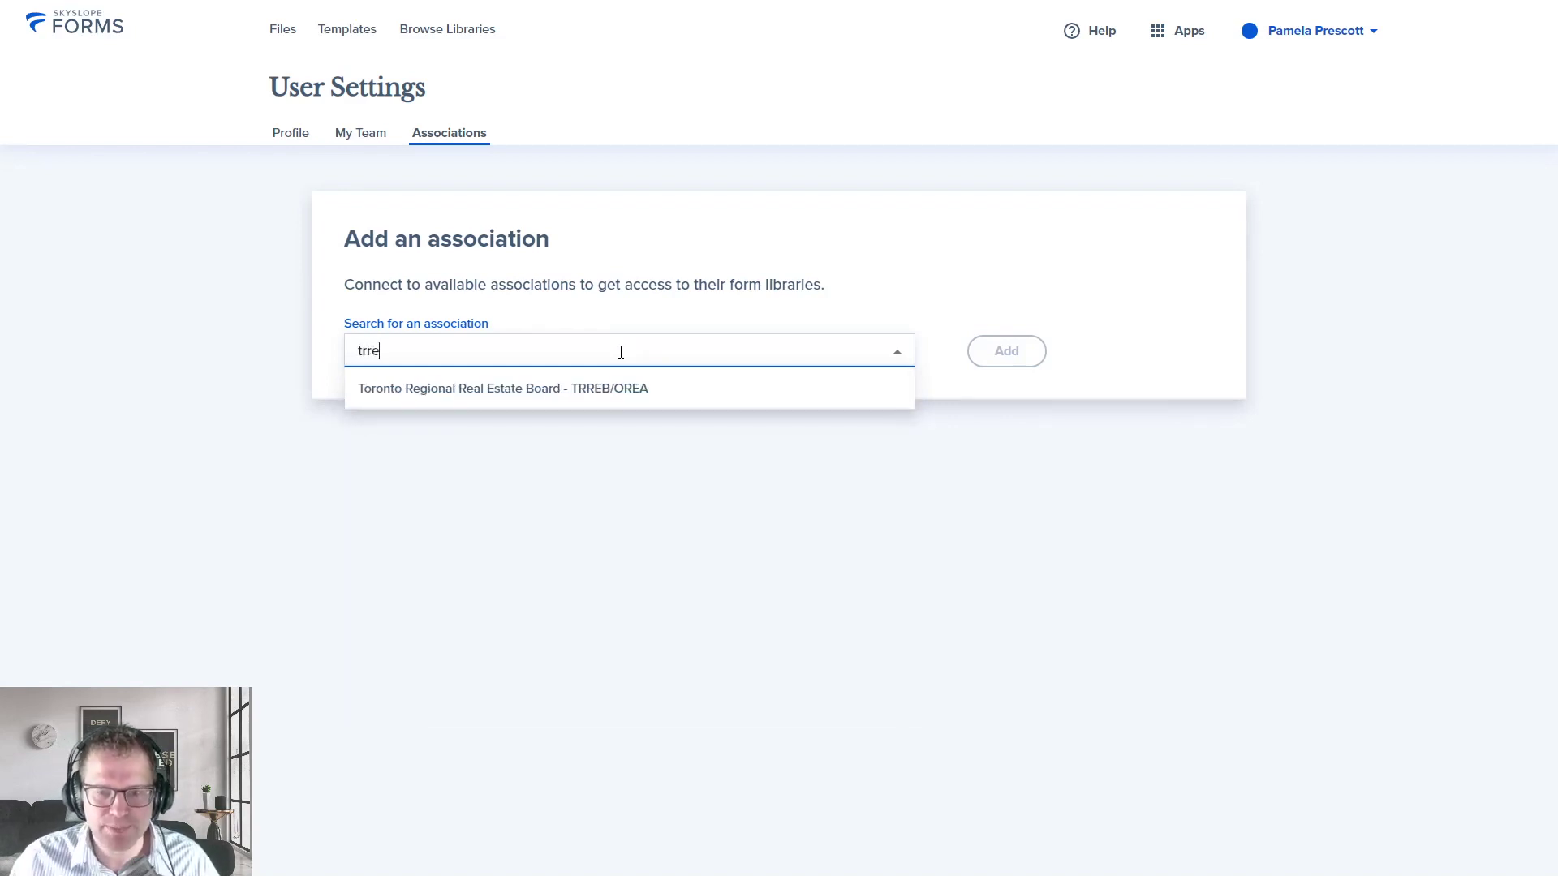
left_click(638, 391)
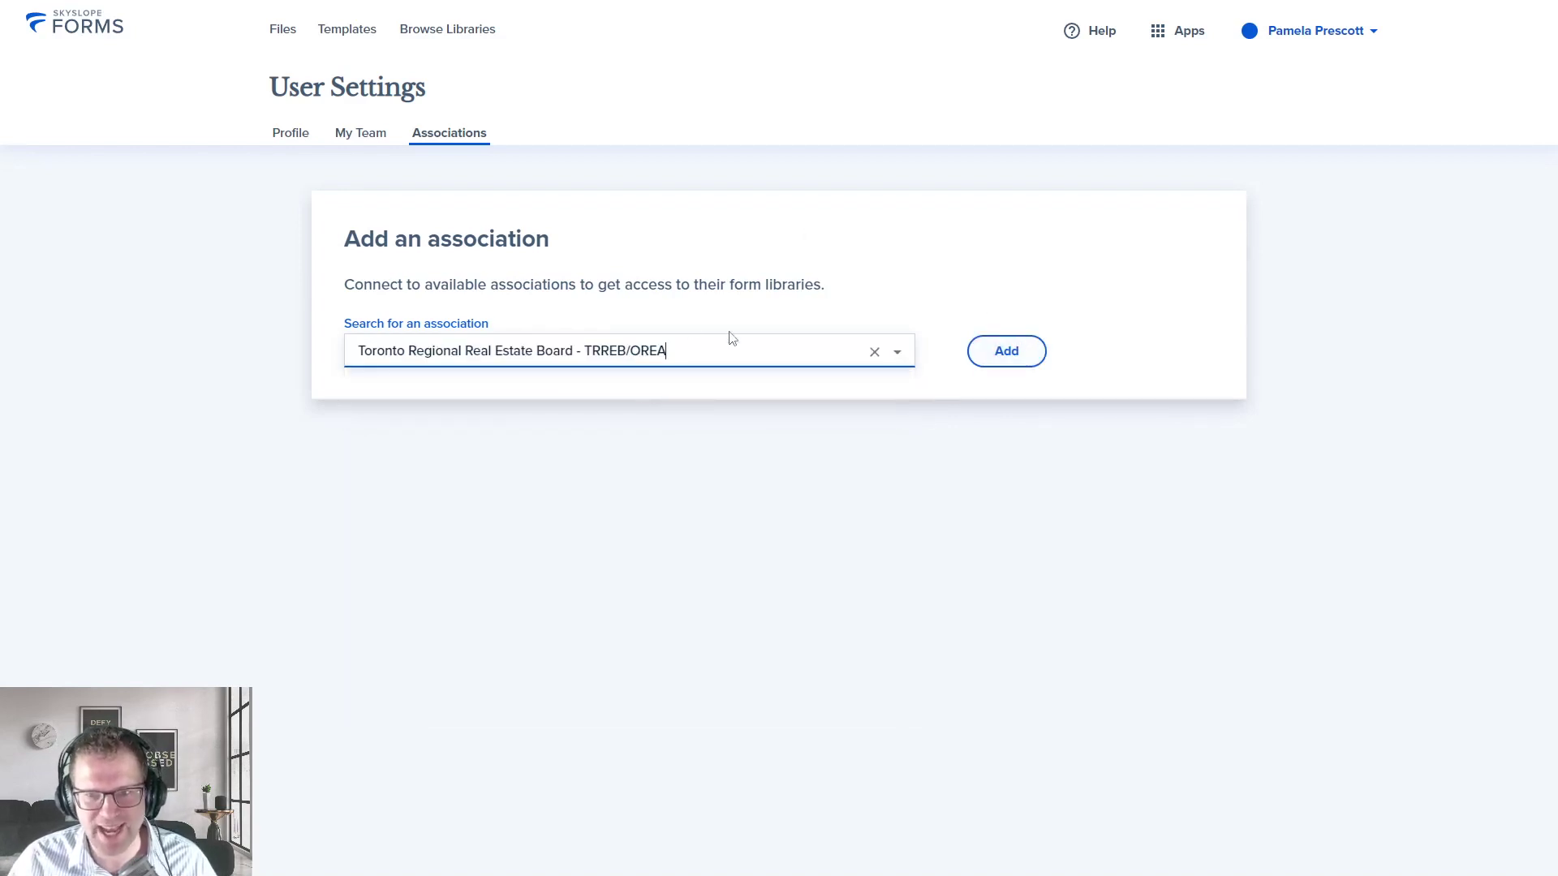
left_click(875, 354)
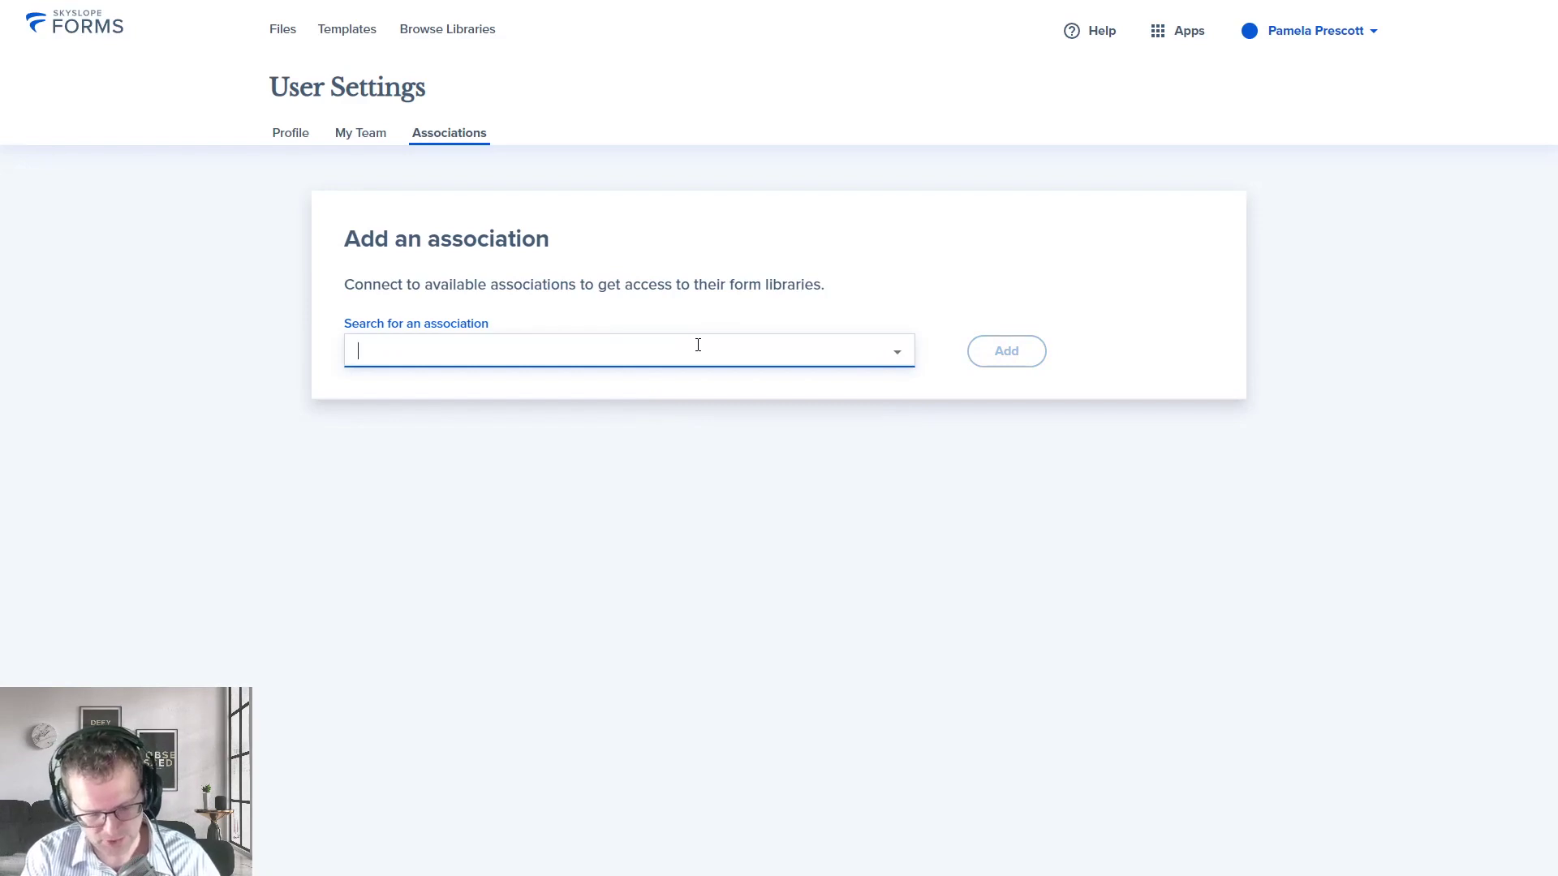
type("orea")
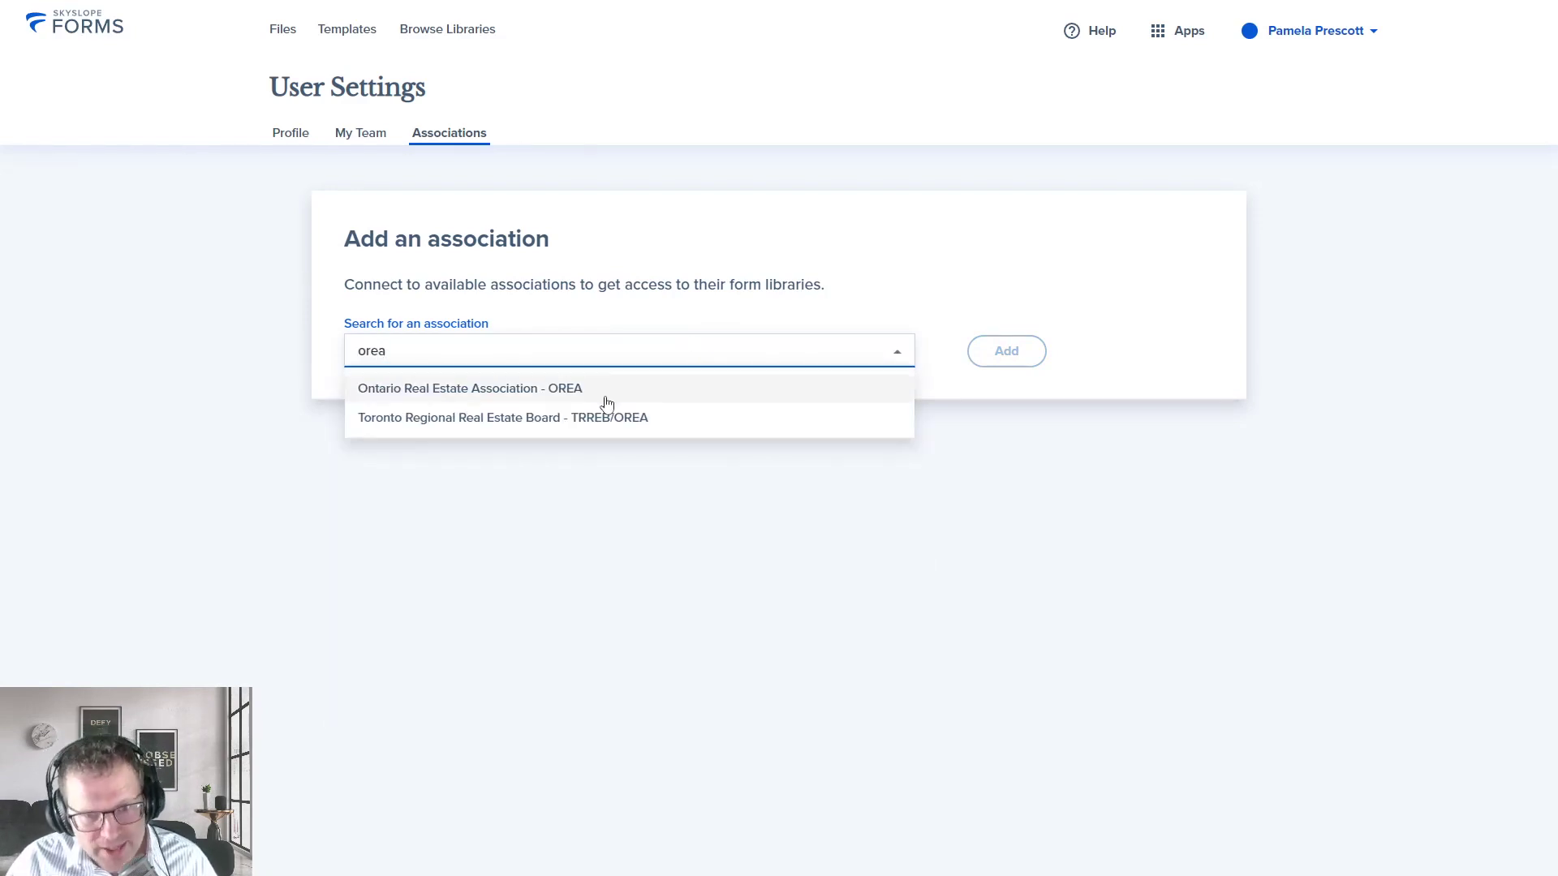
left_click(593, 403)
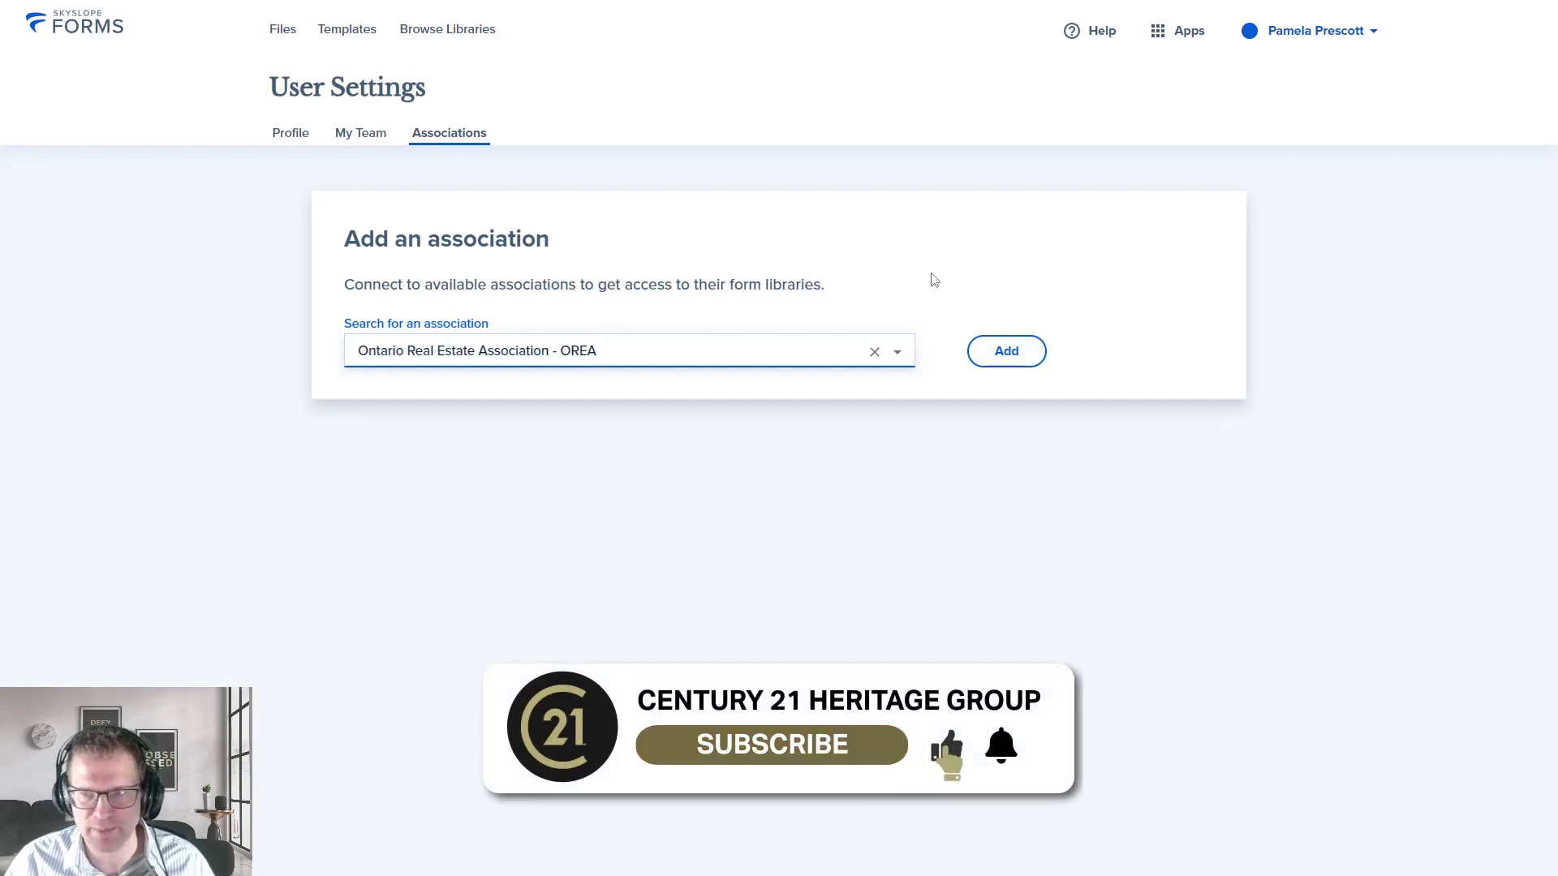
Open the User Profile page from the account menu.
left_click(1377, 36)
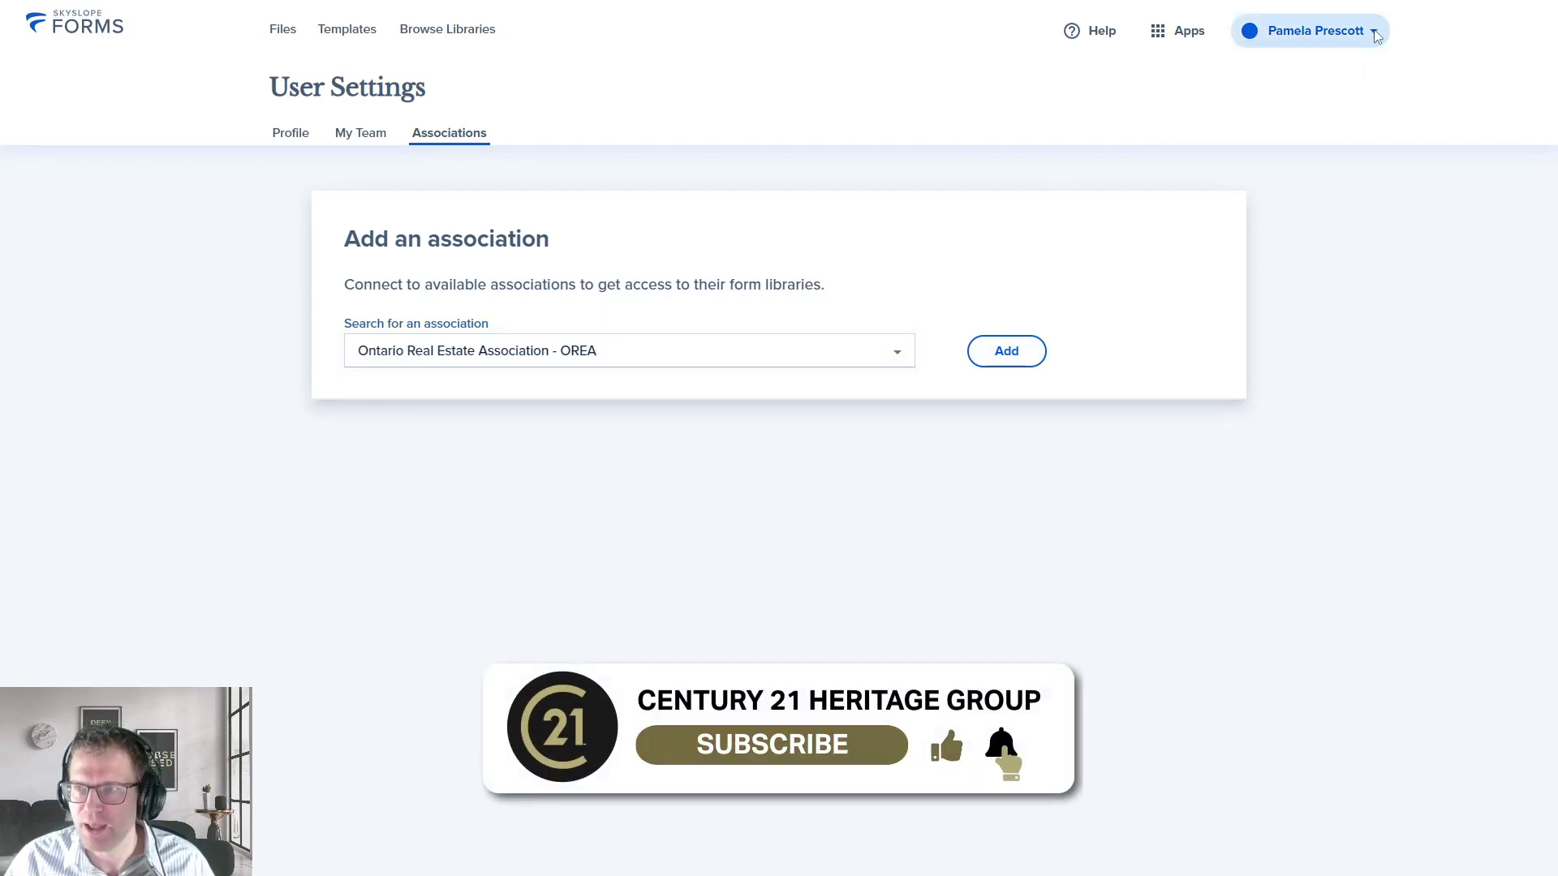
left_click(1377, 37)
left_click(1313, 64)
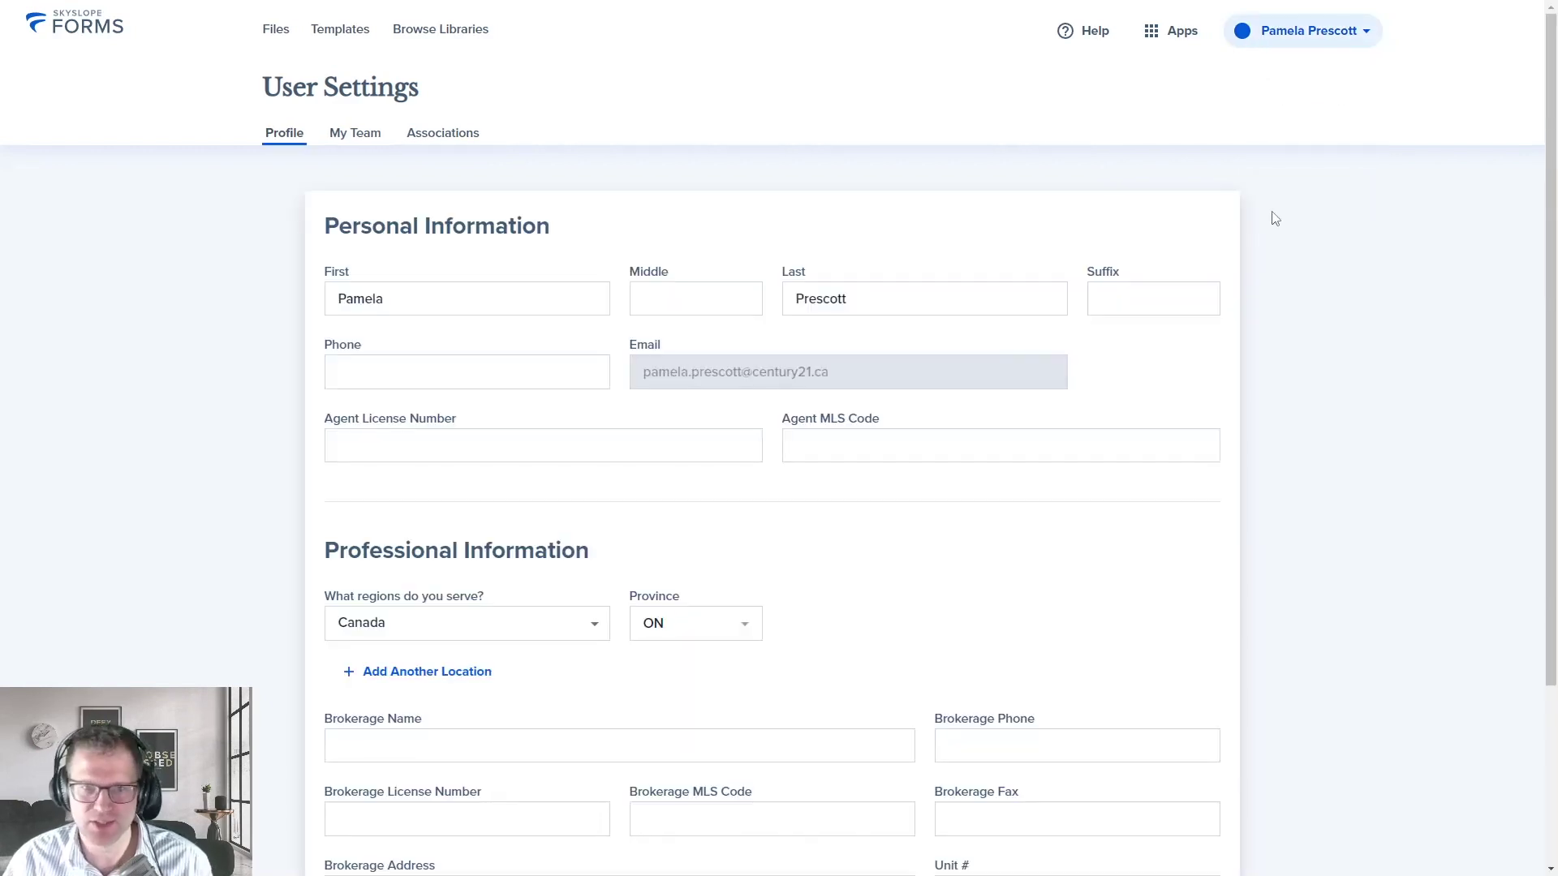
left_click(1370, 37)
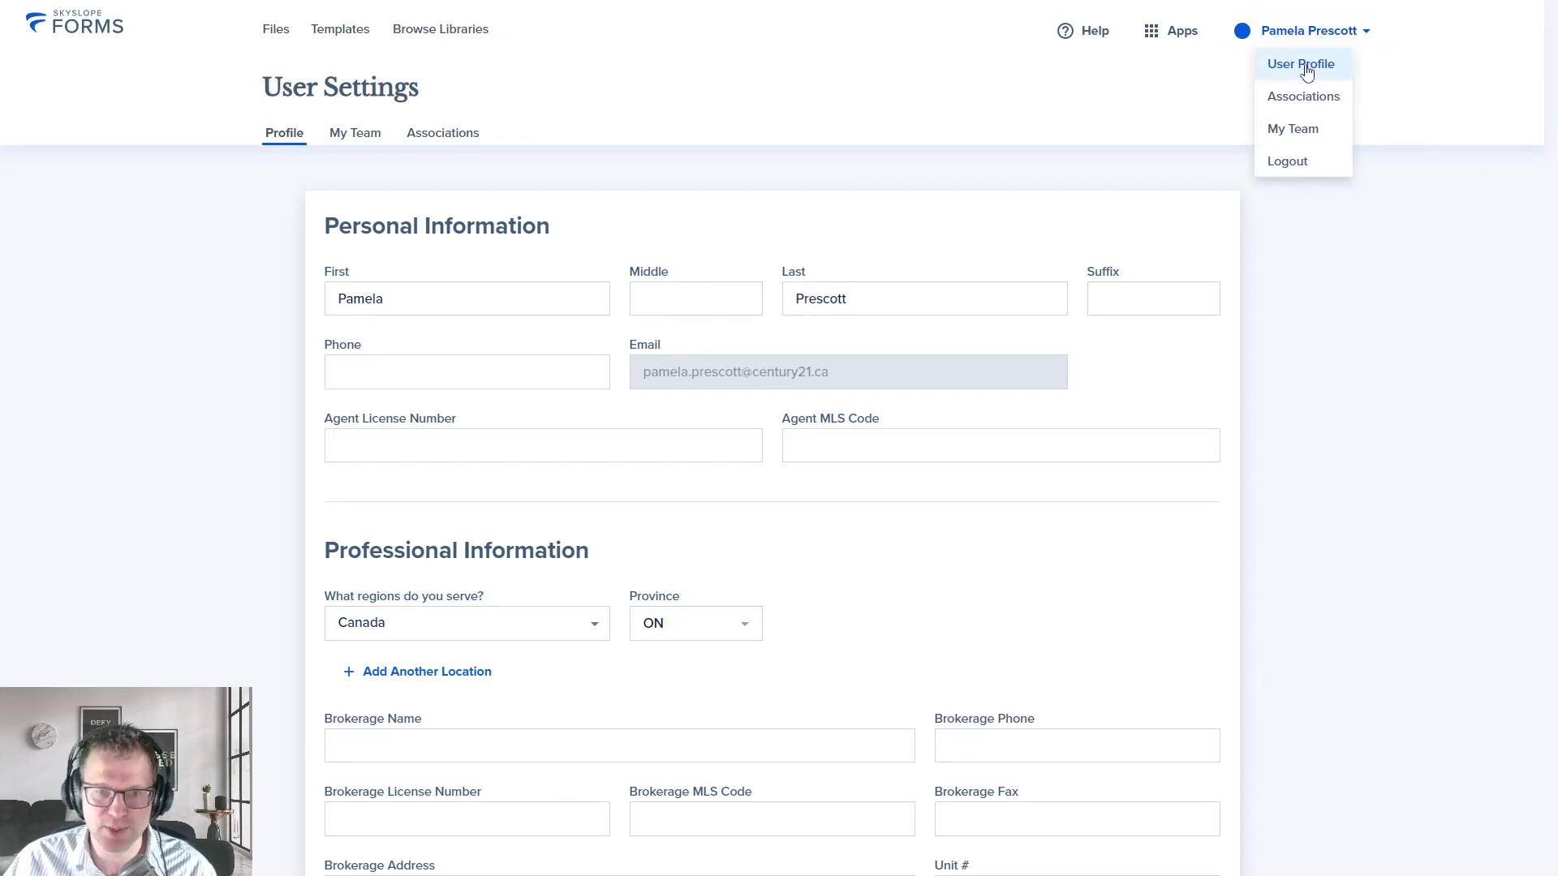
left_click(946, 114)
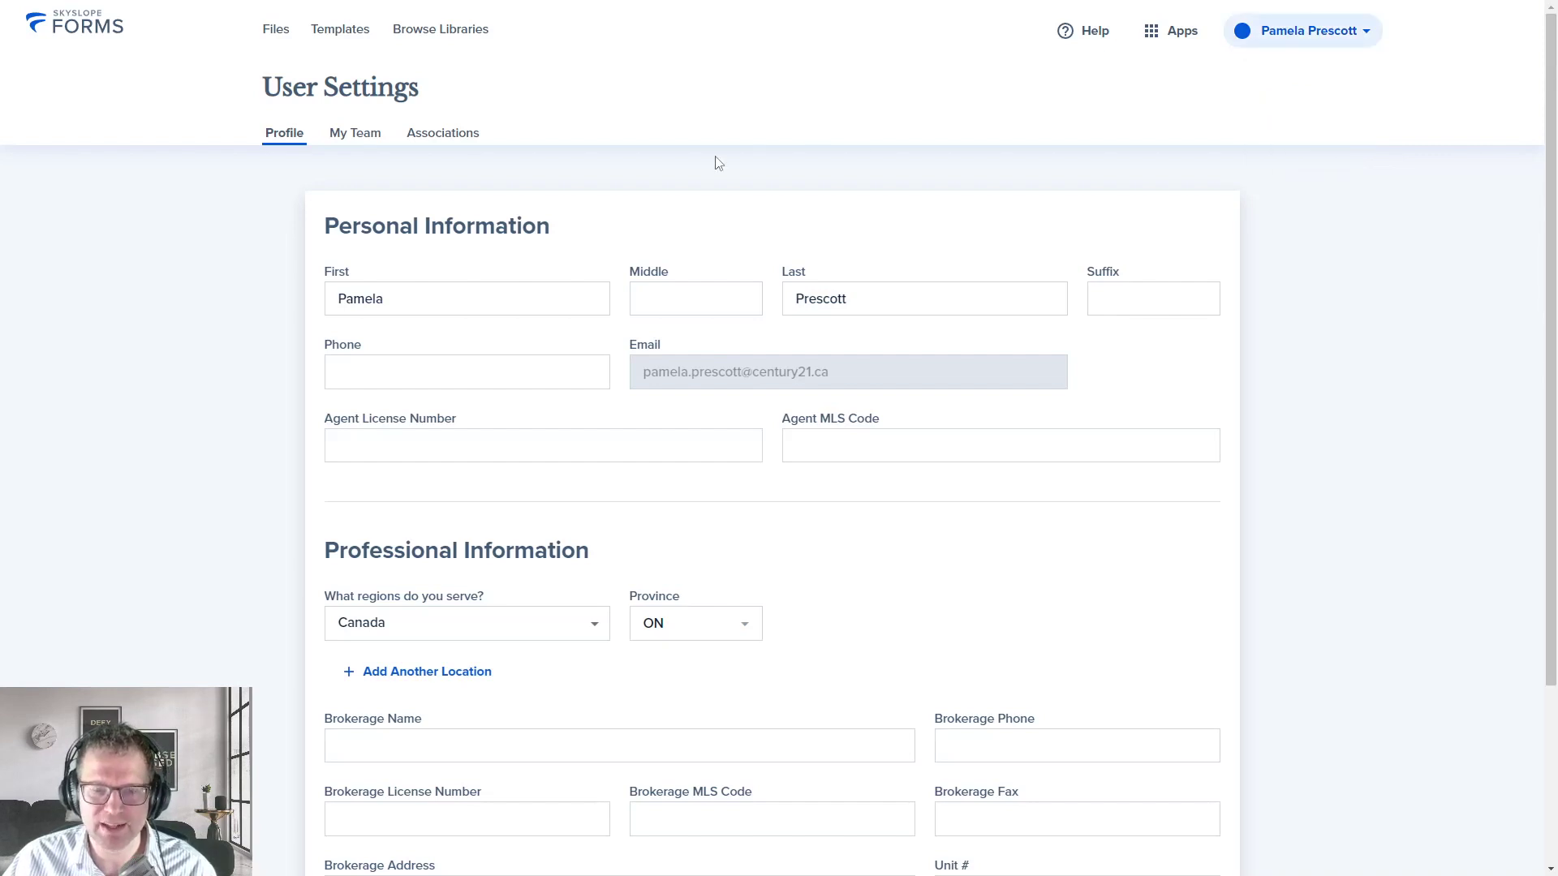
scroll(244, 307, "down", 3)
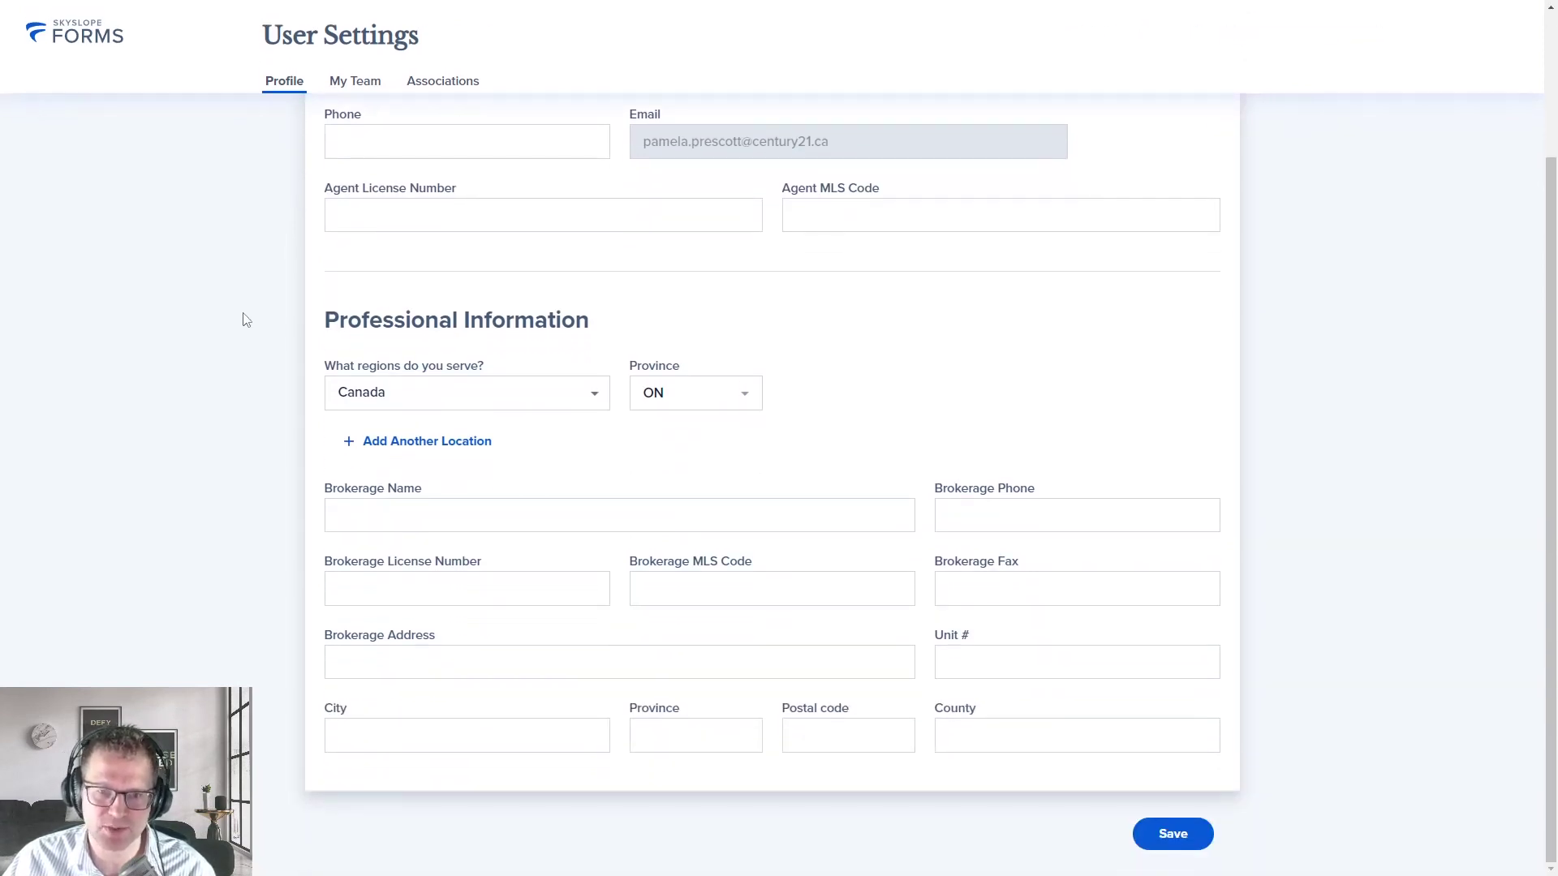
scroll(248, 313, "up", 3)
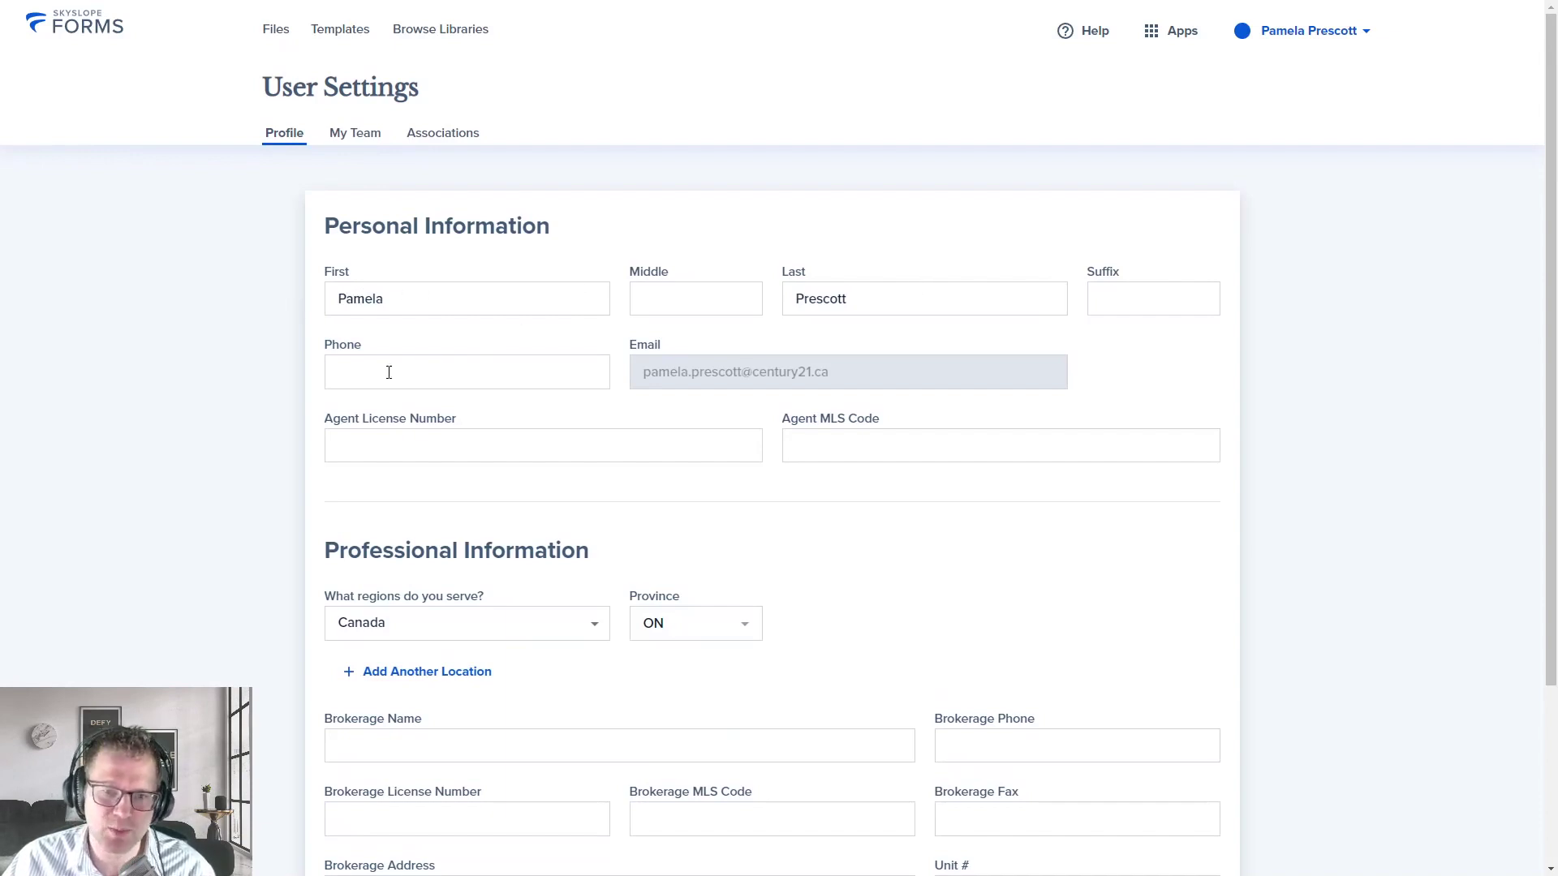
left_click(451, 372)
scroll(373, 421, "down", 2)
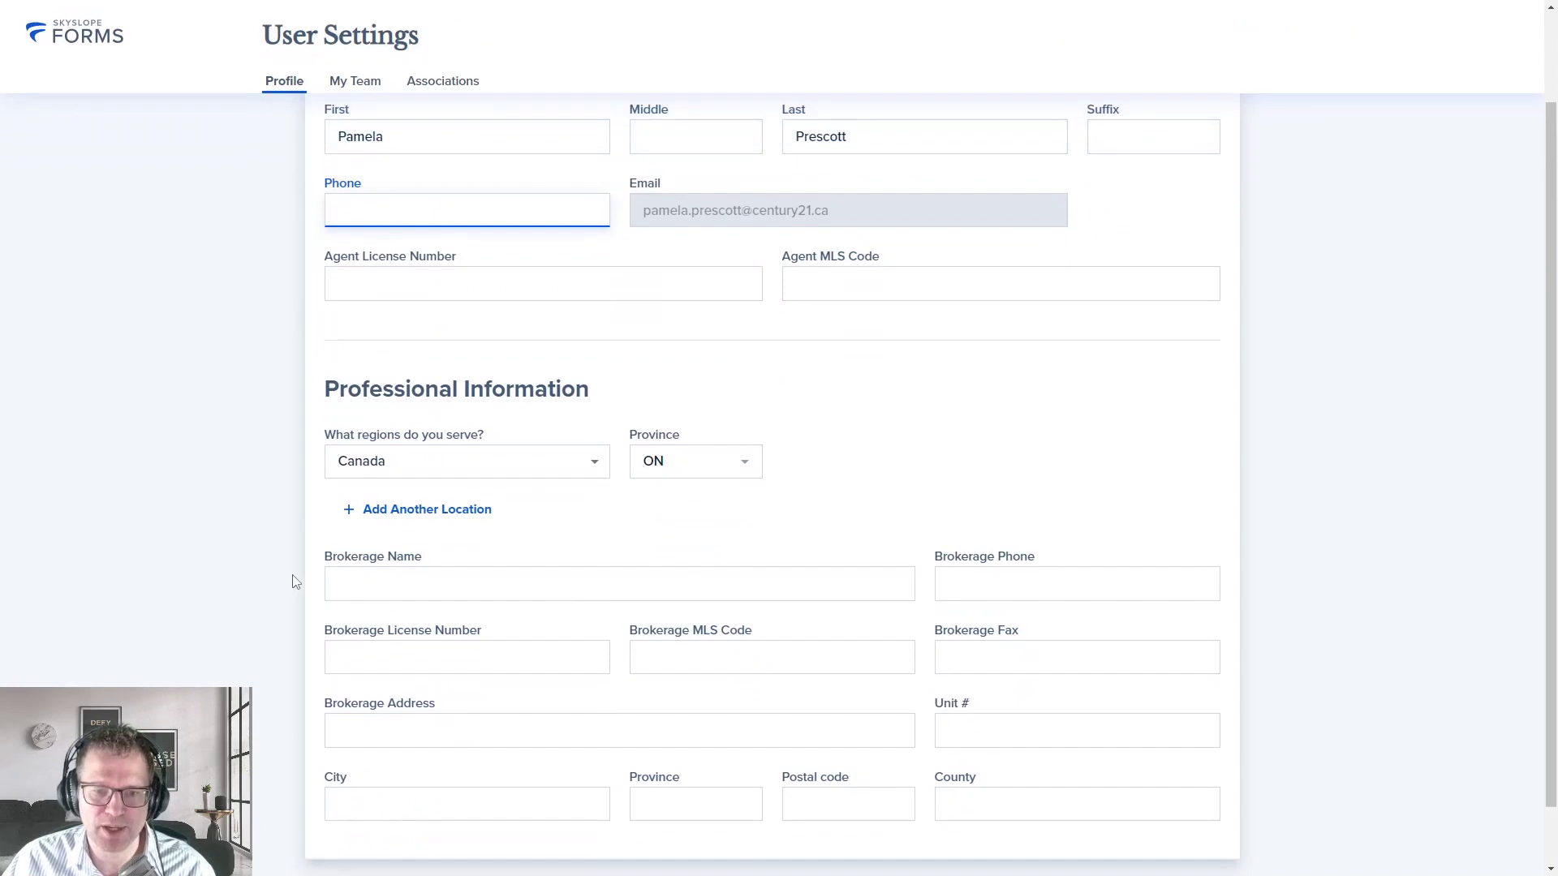
left_click(405, 579)
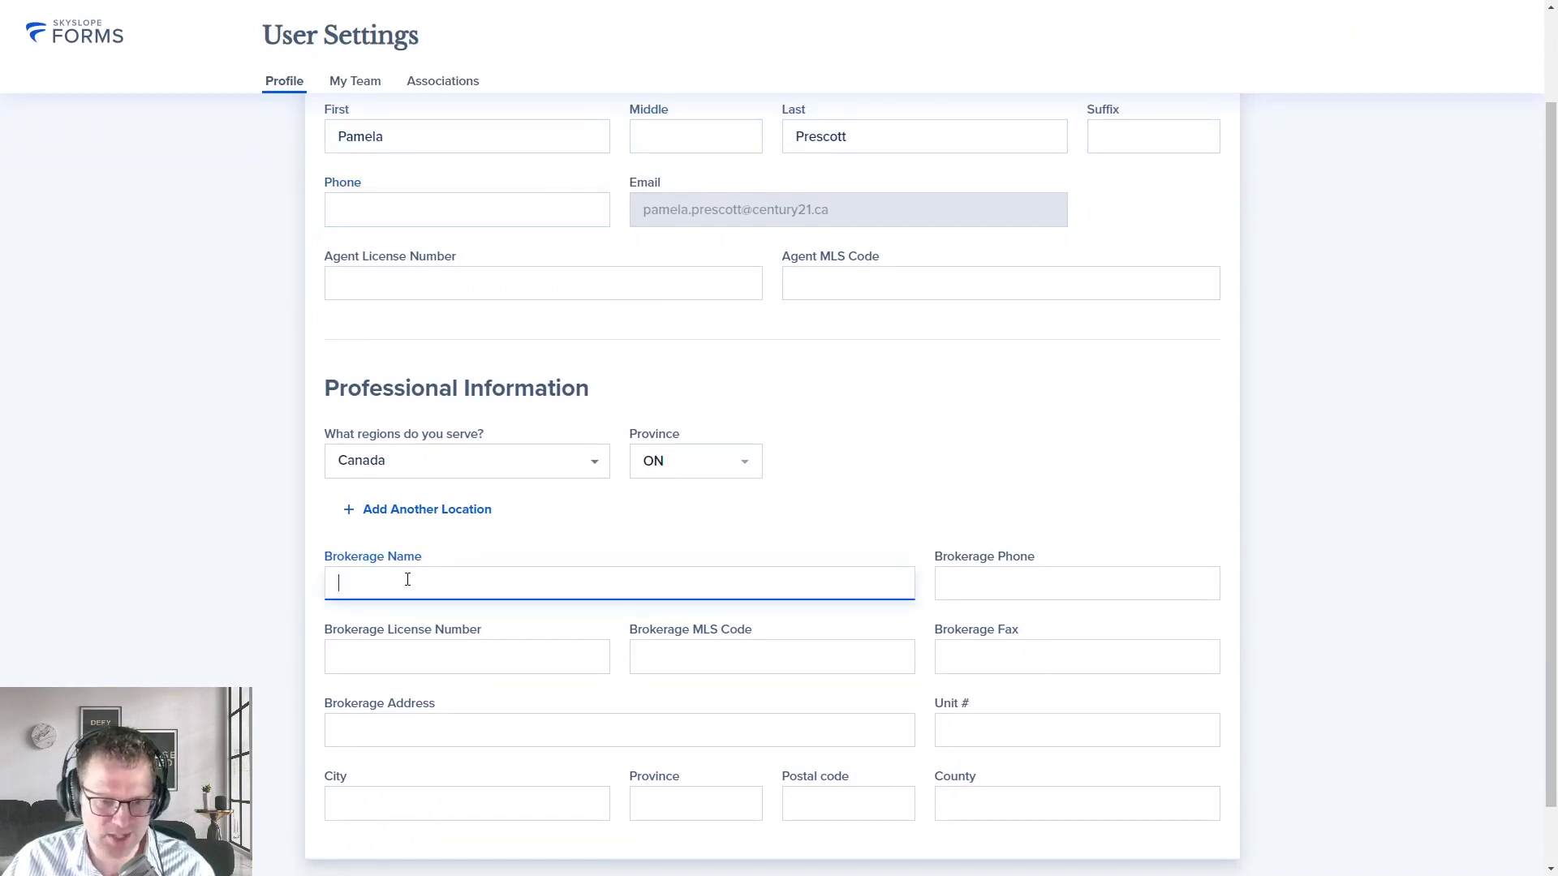
left_click(1046, 578)
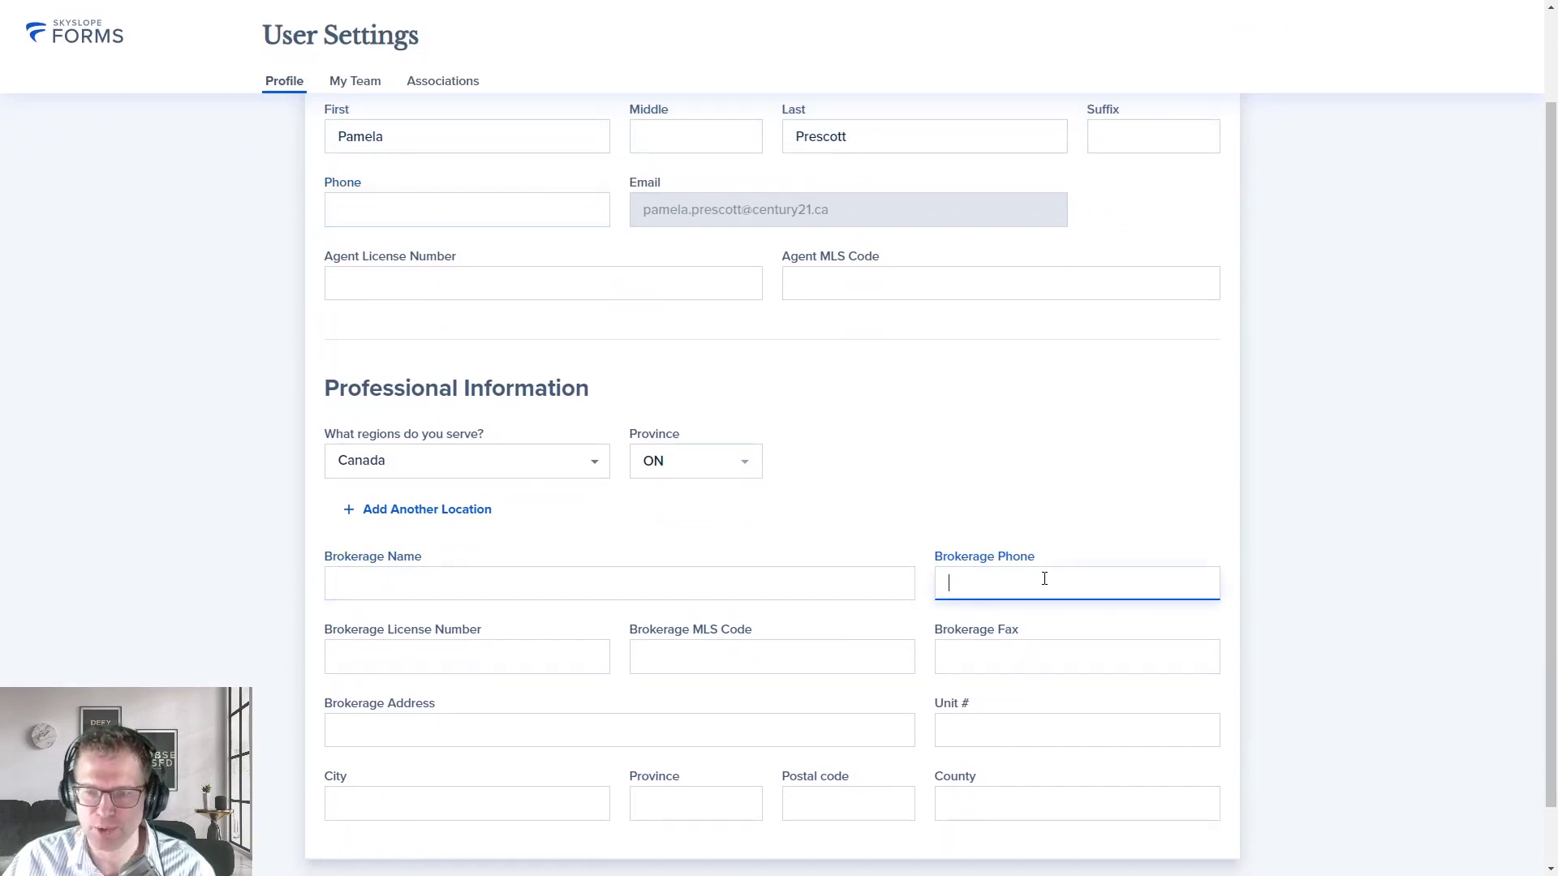
left_click(971, 663)
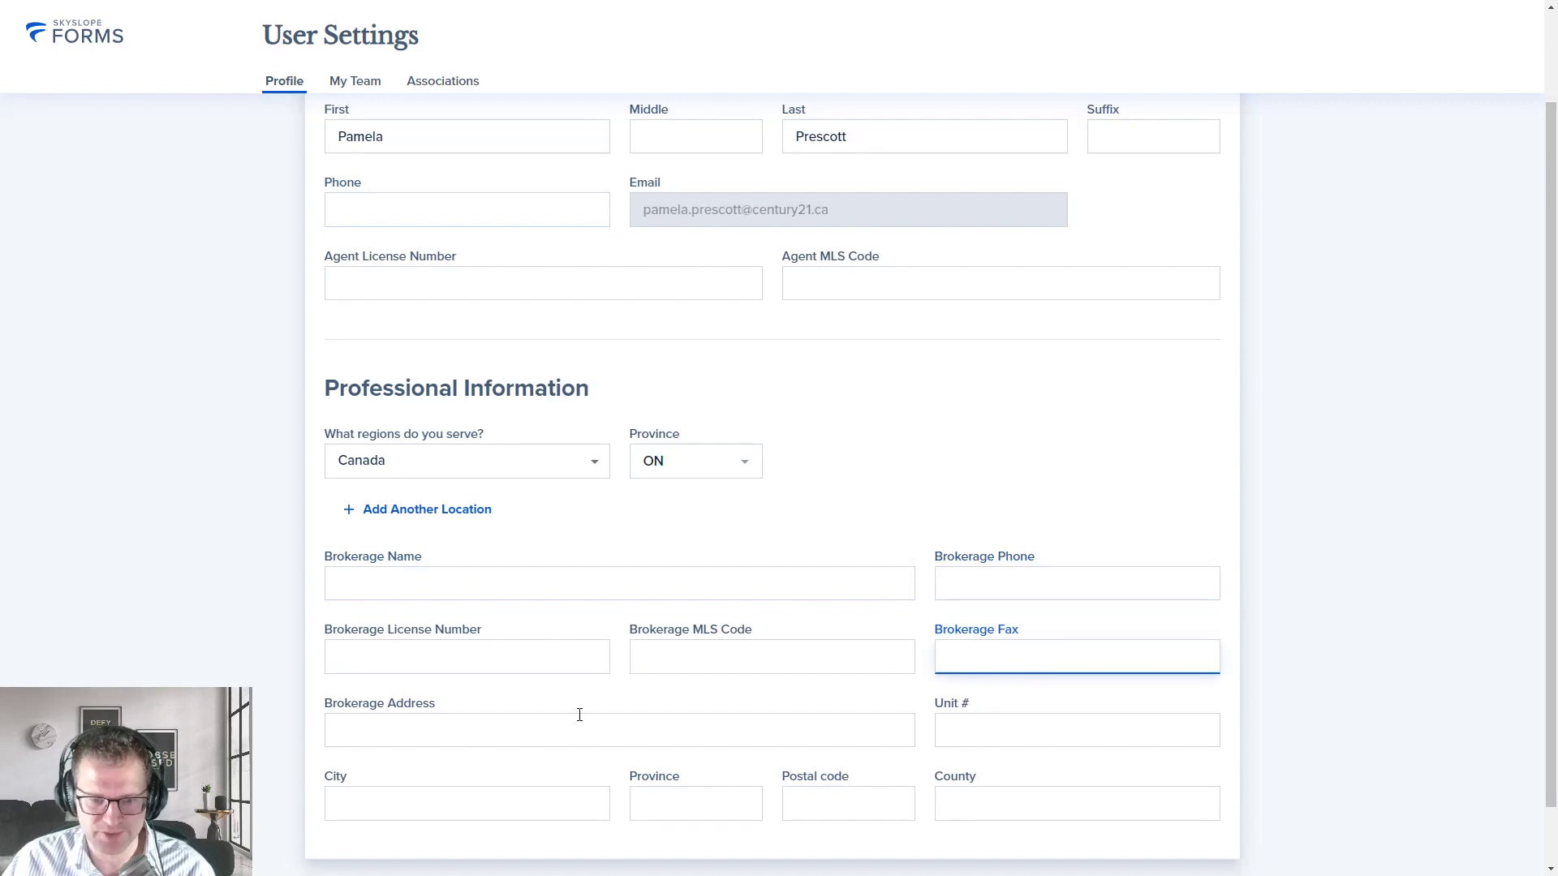
left_click(471, 732)
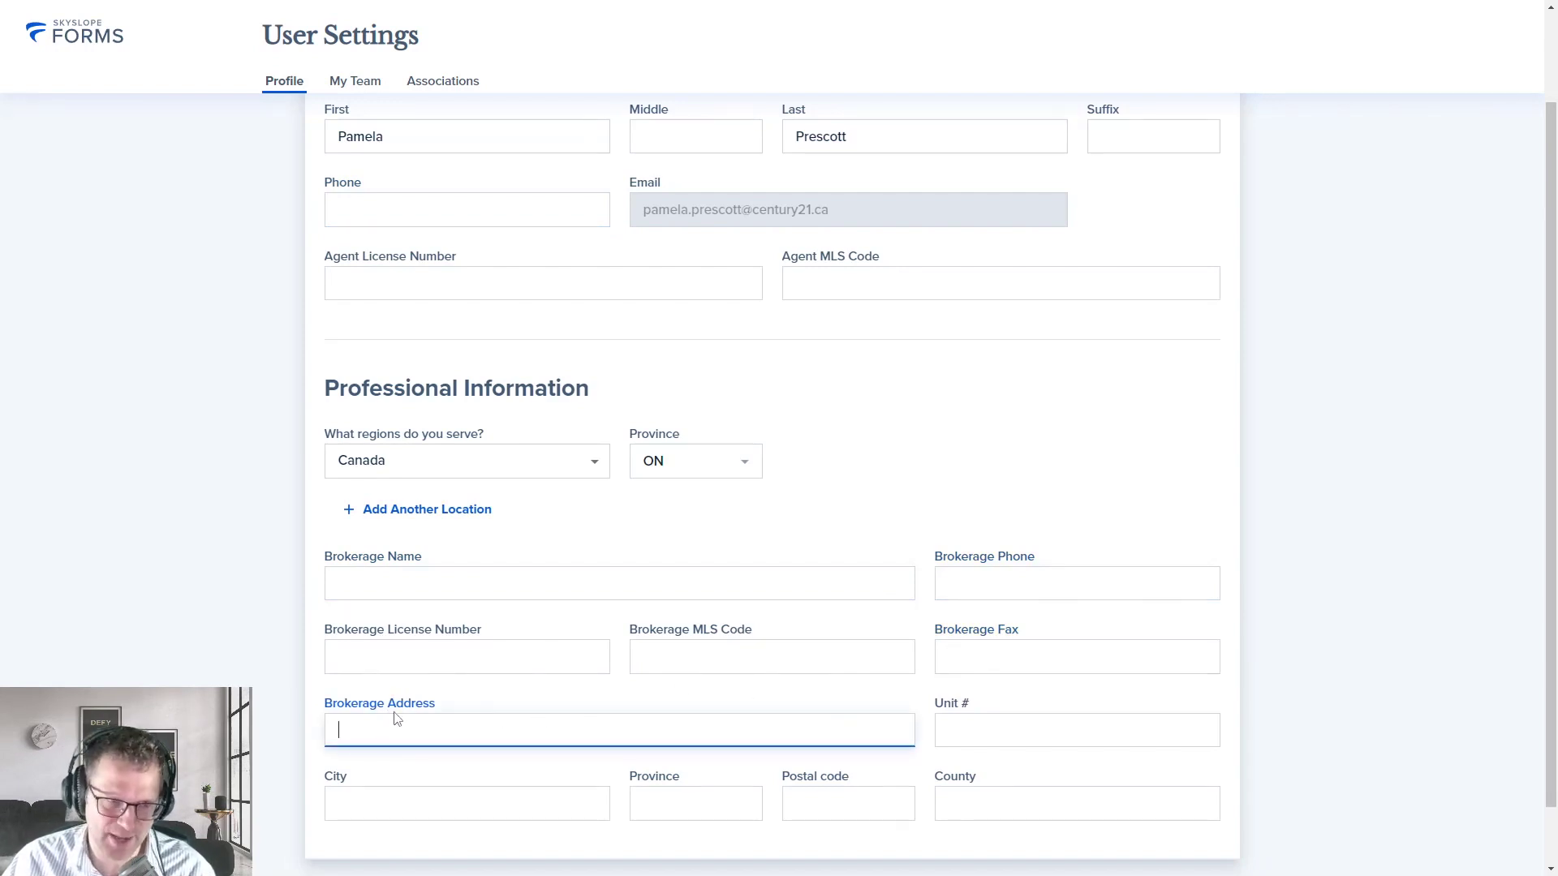
left_click(417, 806)
left_click(713, 808)
left_click(901, 808)
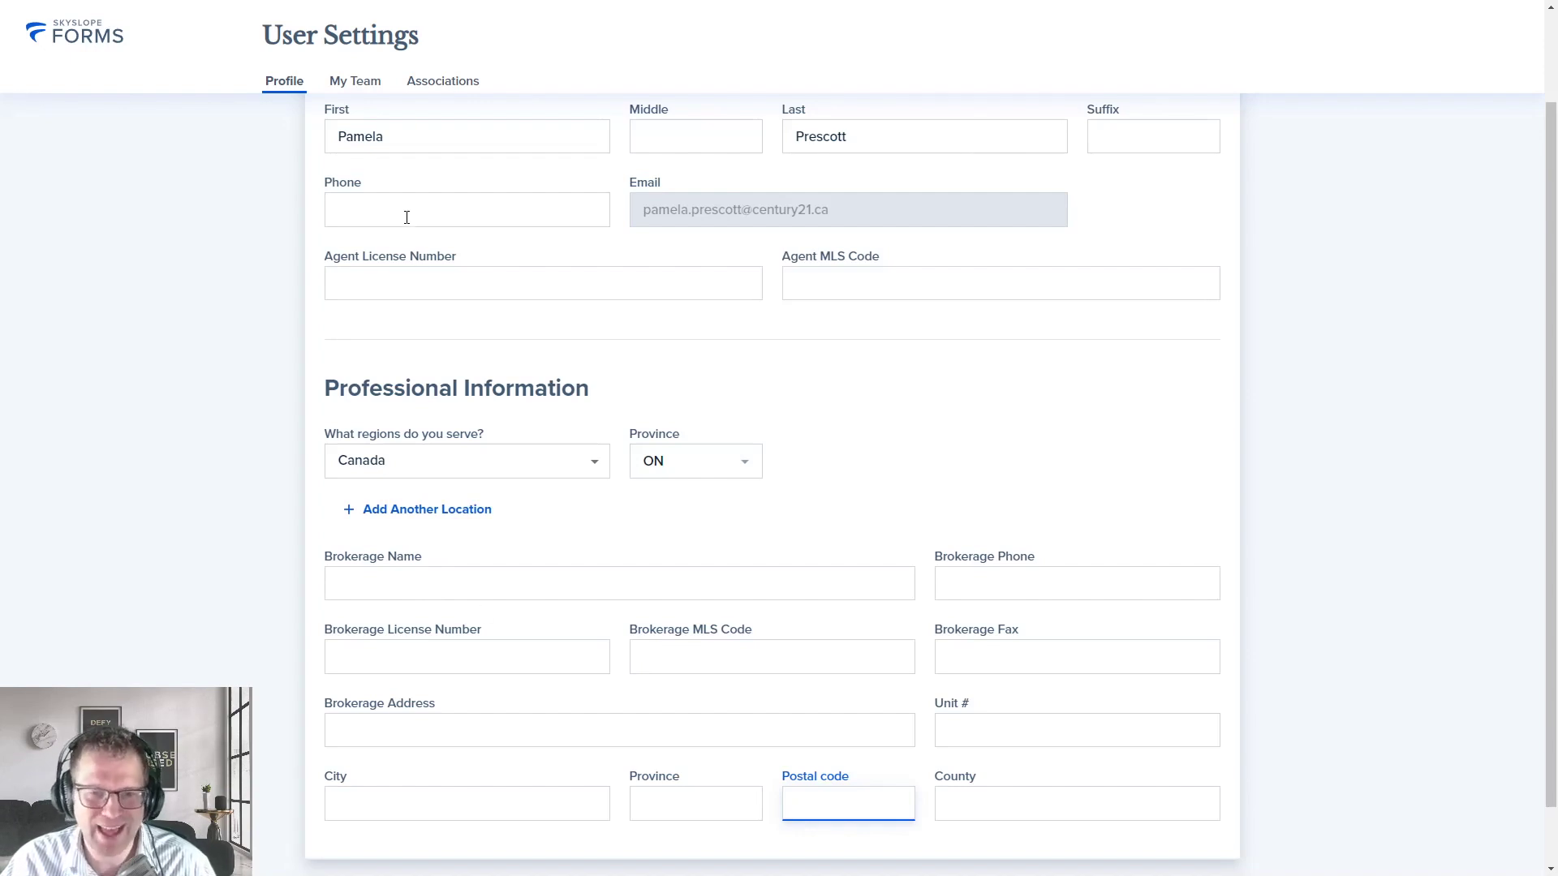
scroll(1050, 448, "up", 2)
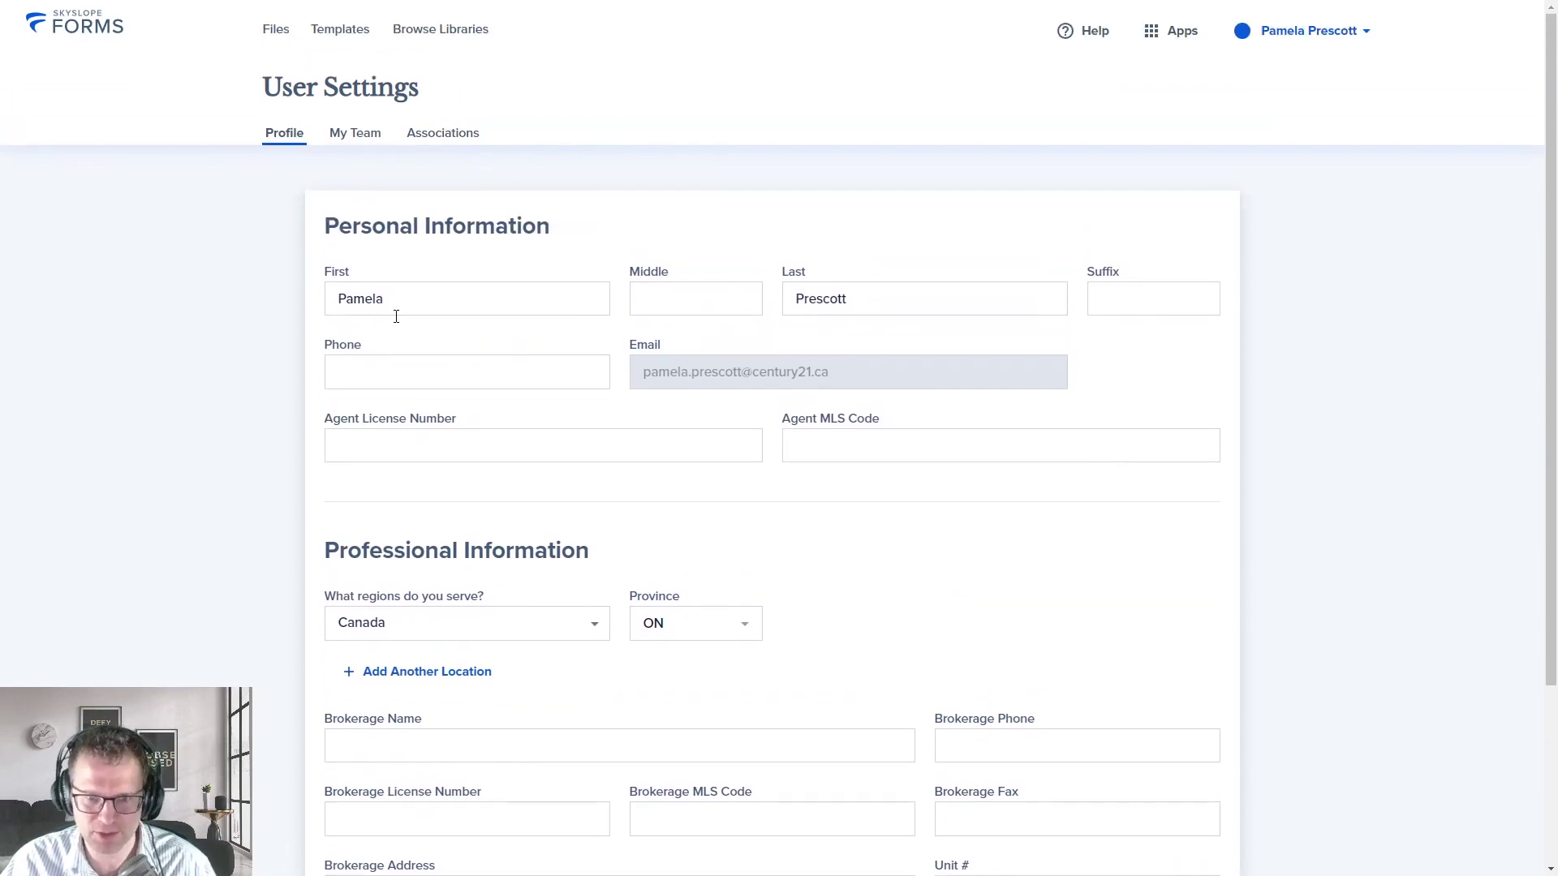
scroll(910, 552, "down", 3)
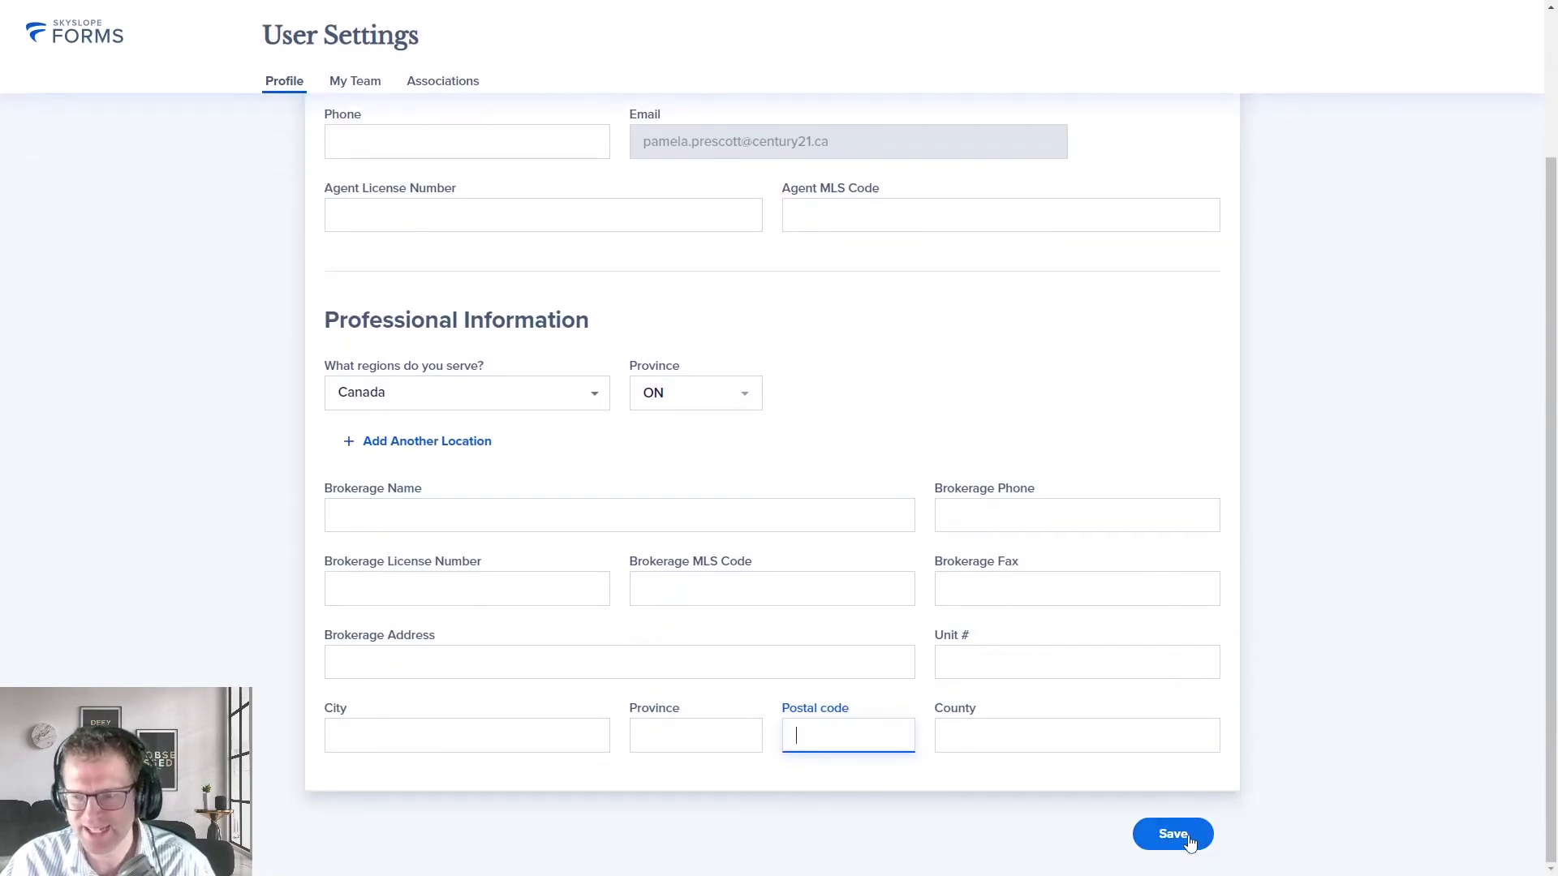
left_click(389, 587)
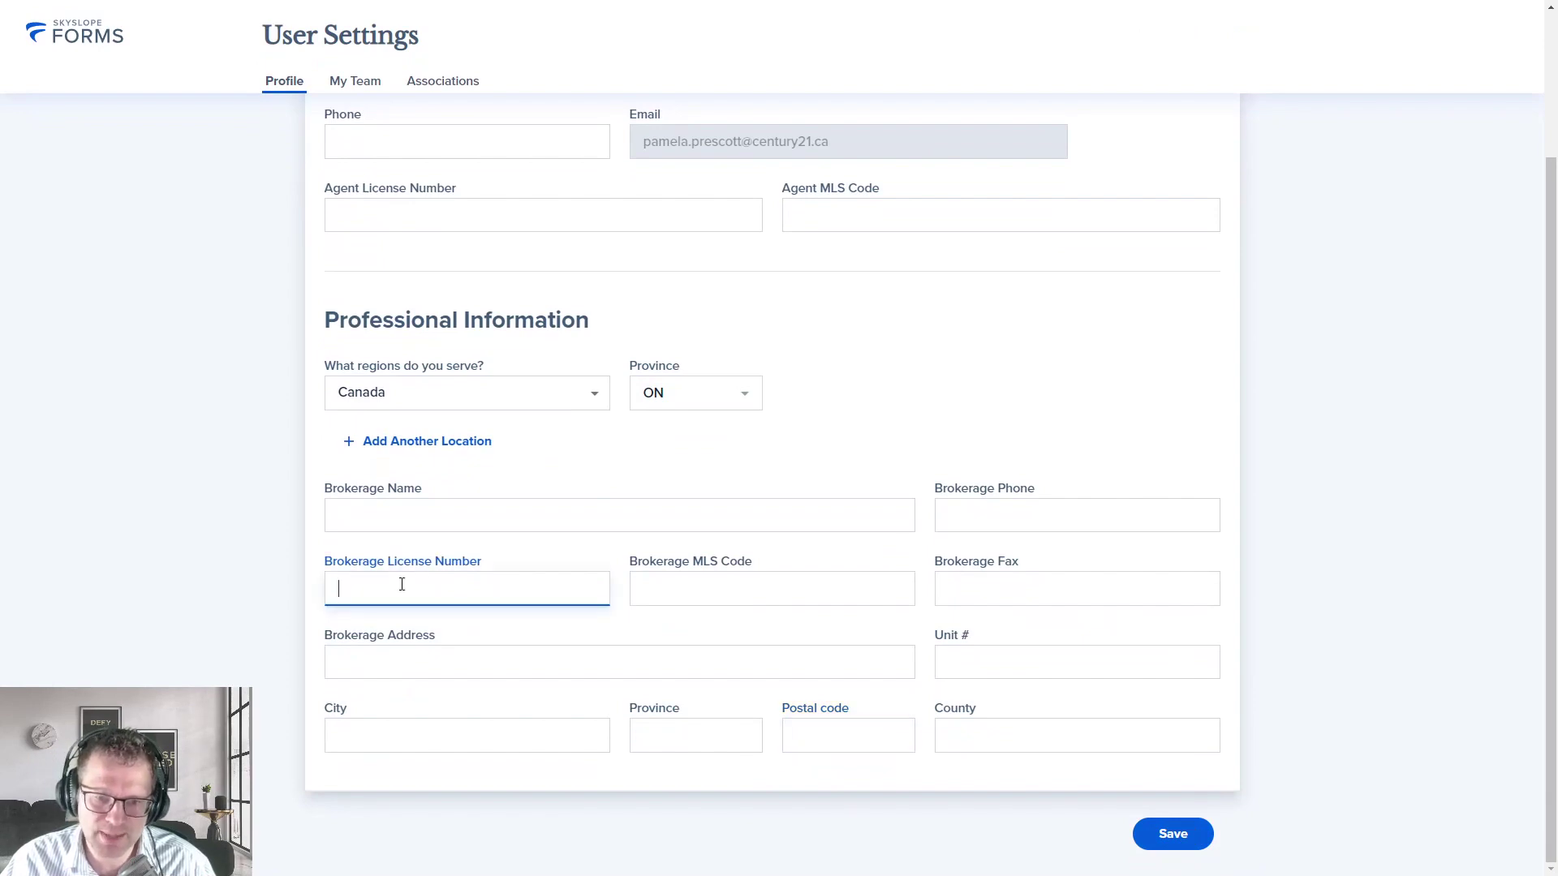
left_click(671, 590)
scroll(869, 393, "up", 3)
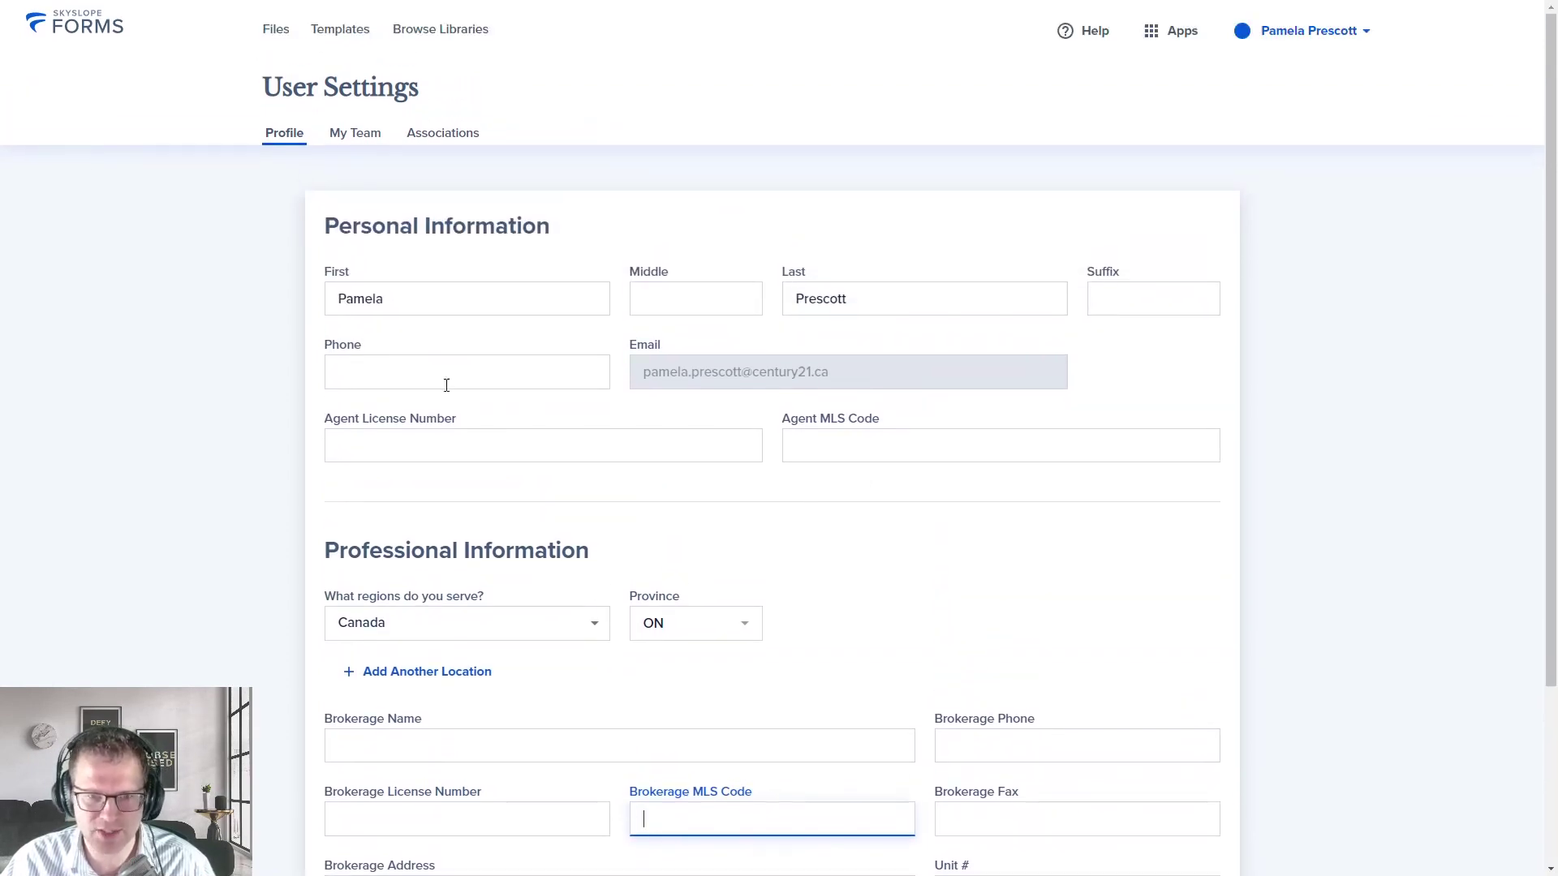
left_click(412, 457)
left_click(822, 443)
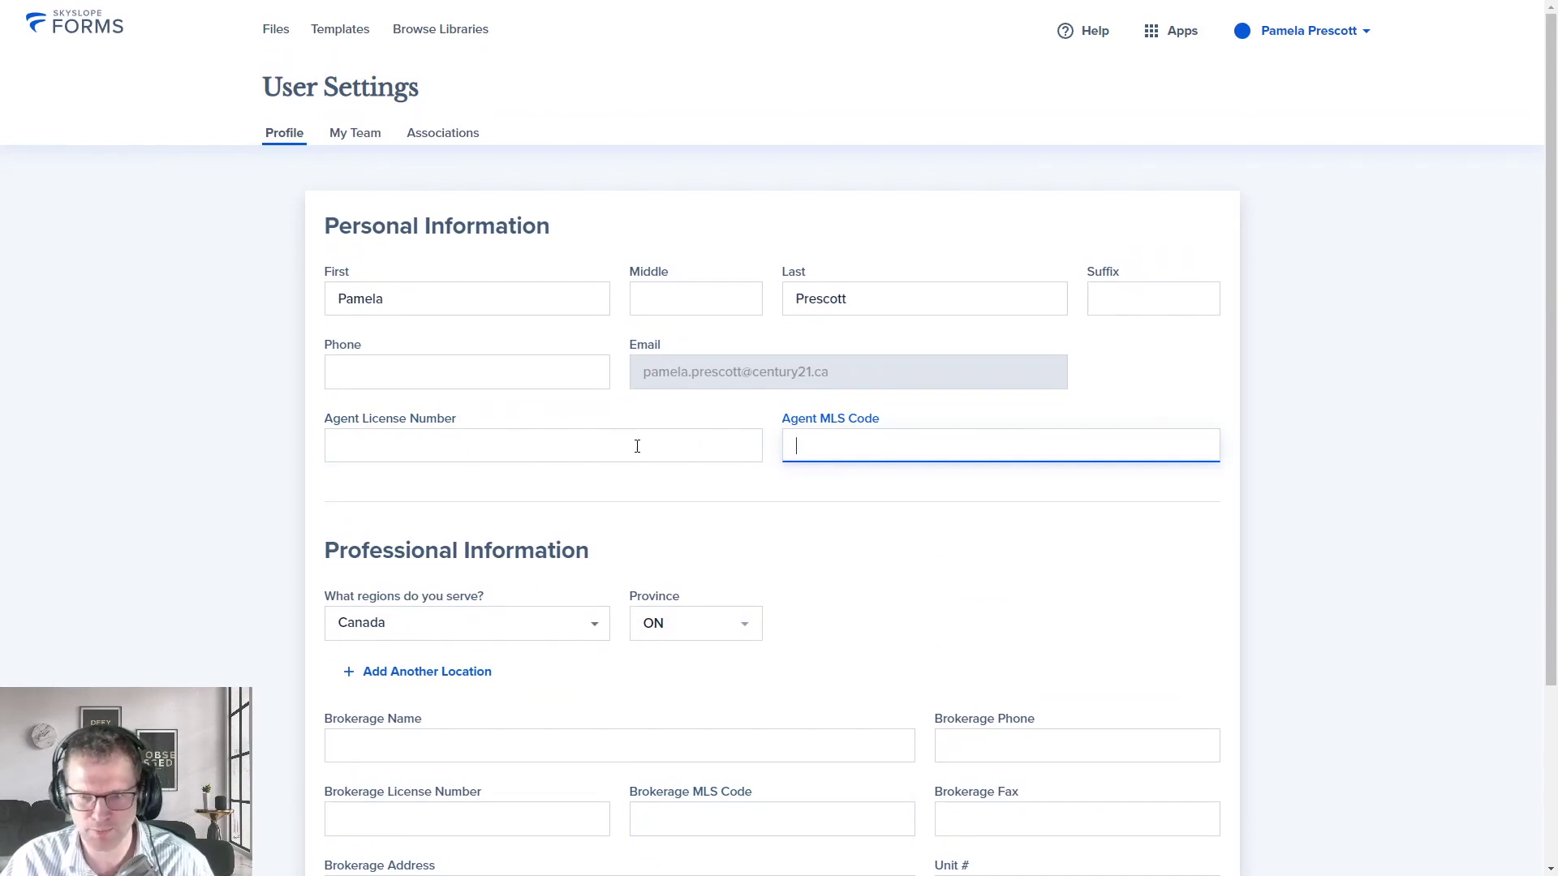
left_click(1189, 231)
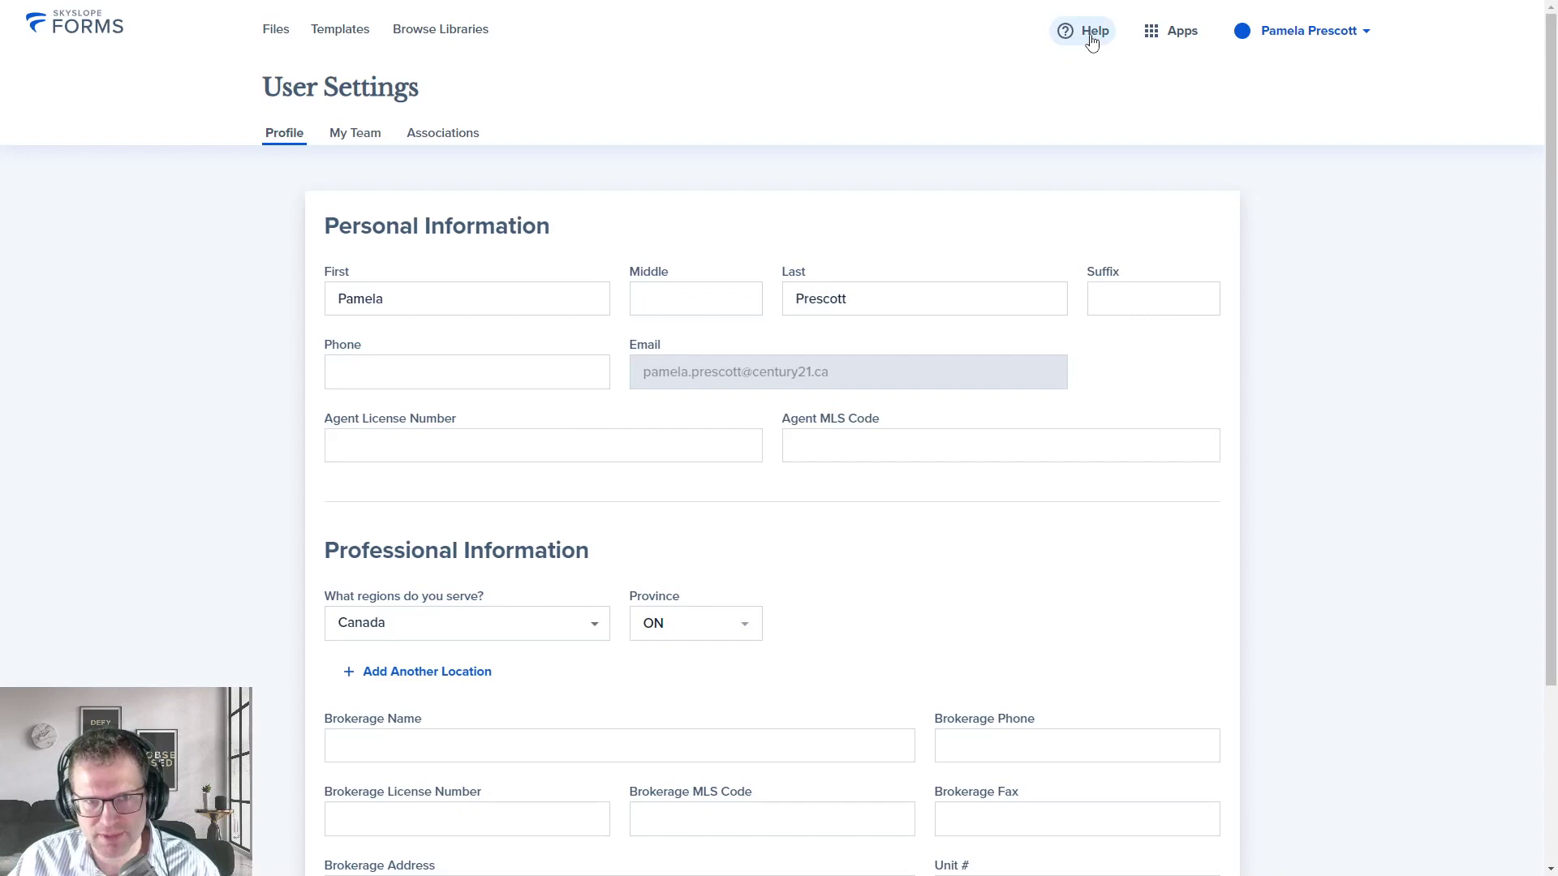
Choose Support from the Help menu to open the SkySlope Support site.
left_click(1092, 37)
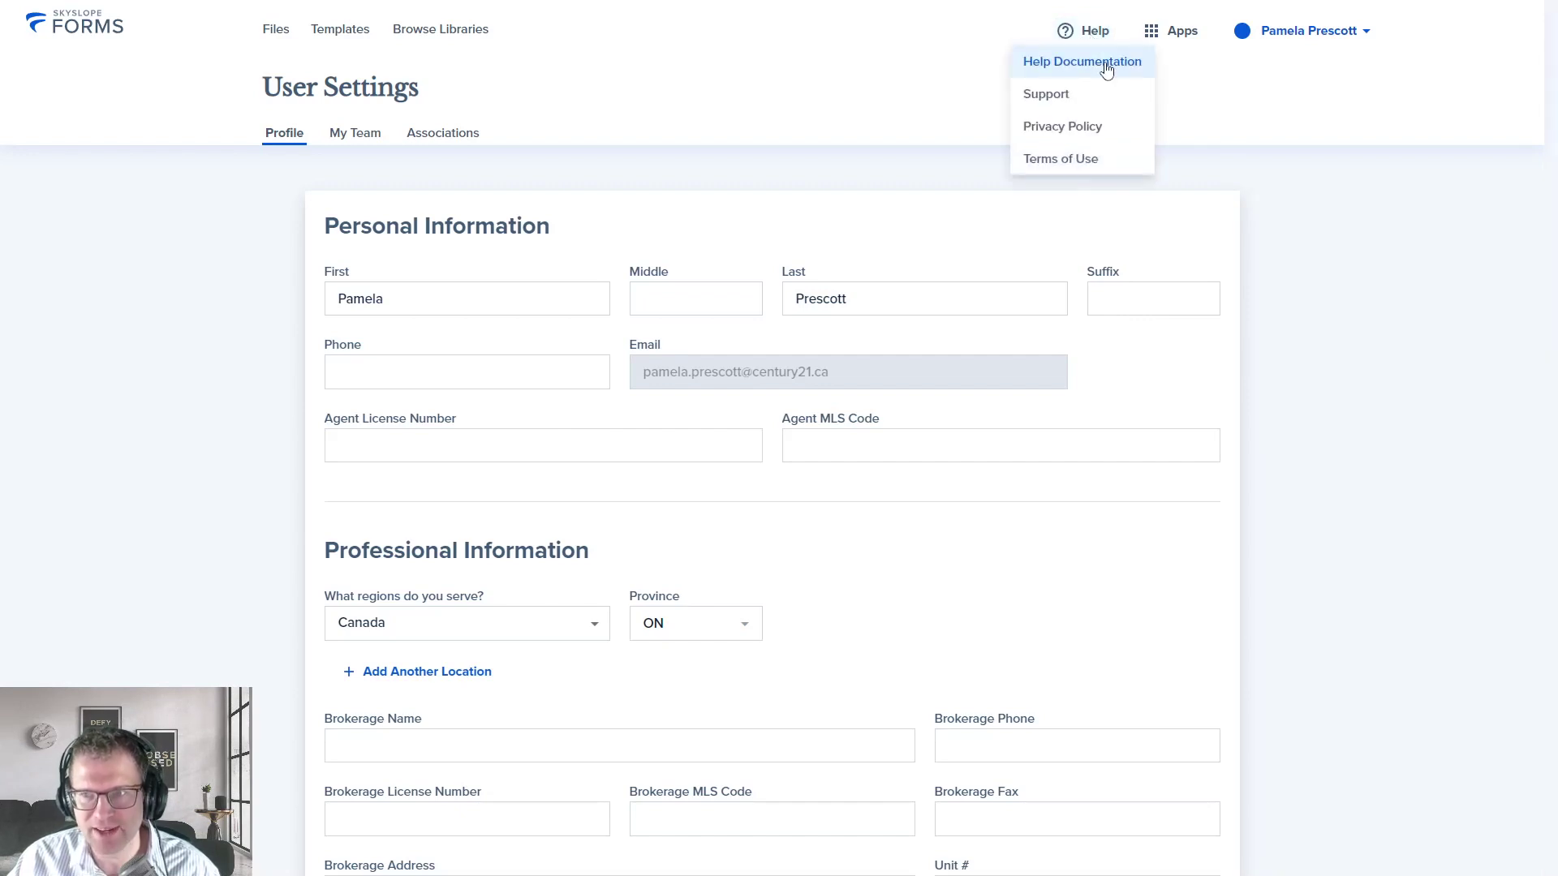
left_click(1092, 97)
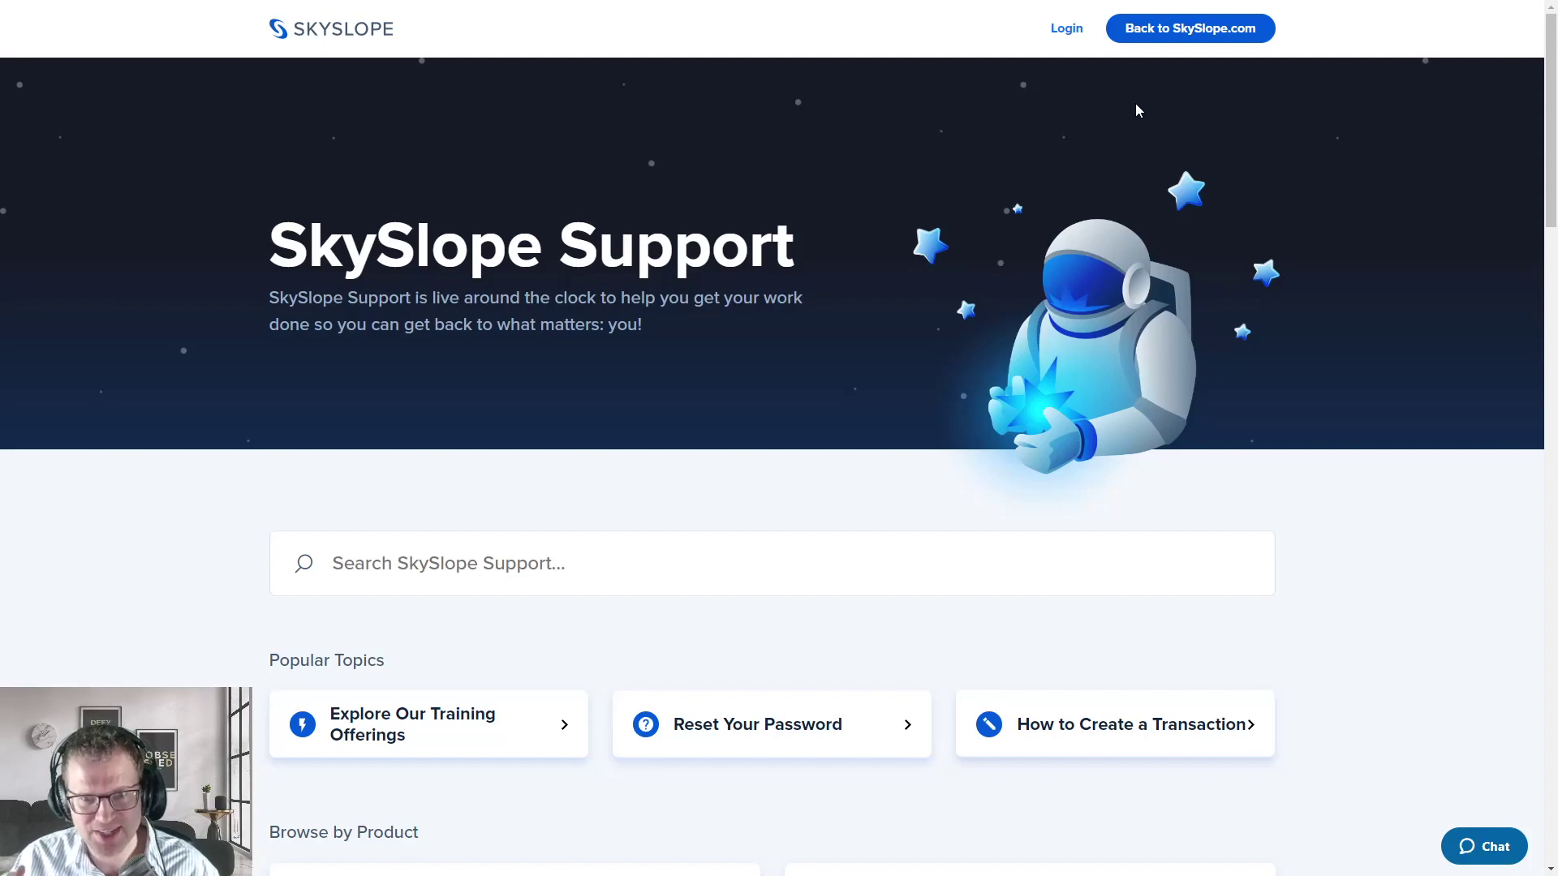
left_click(584, 573)
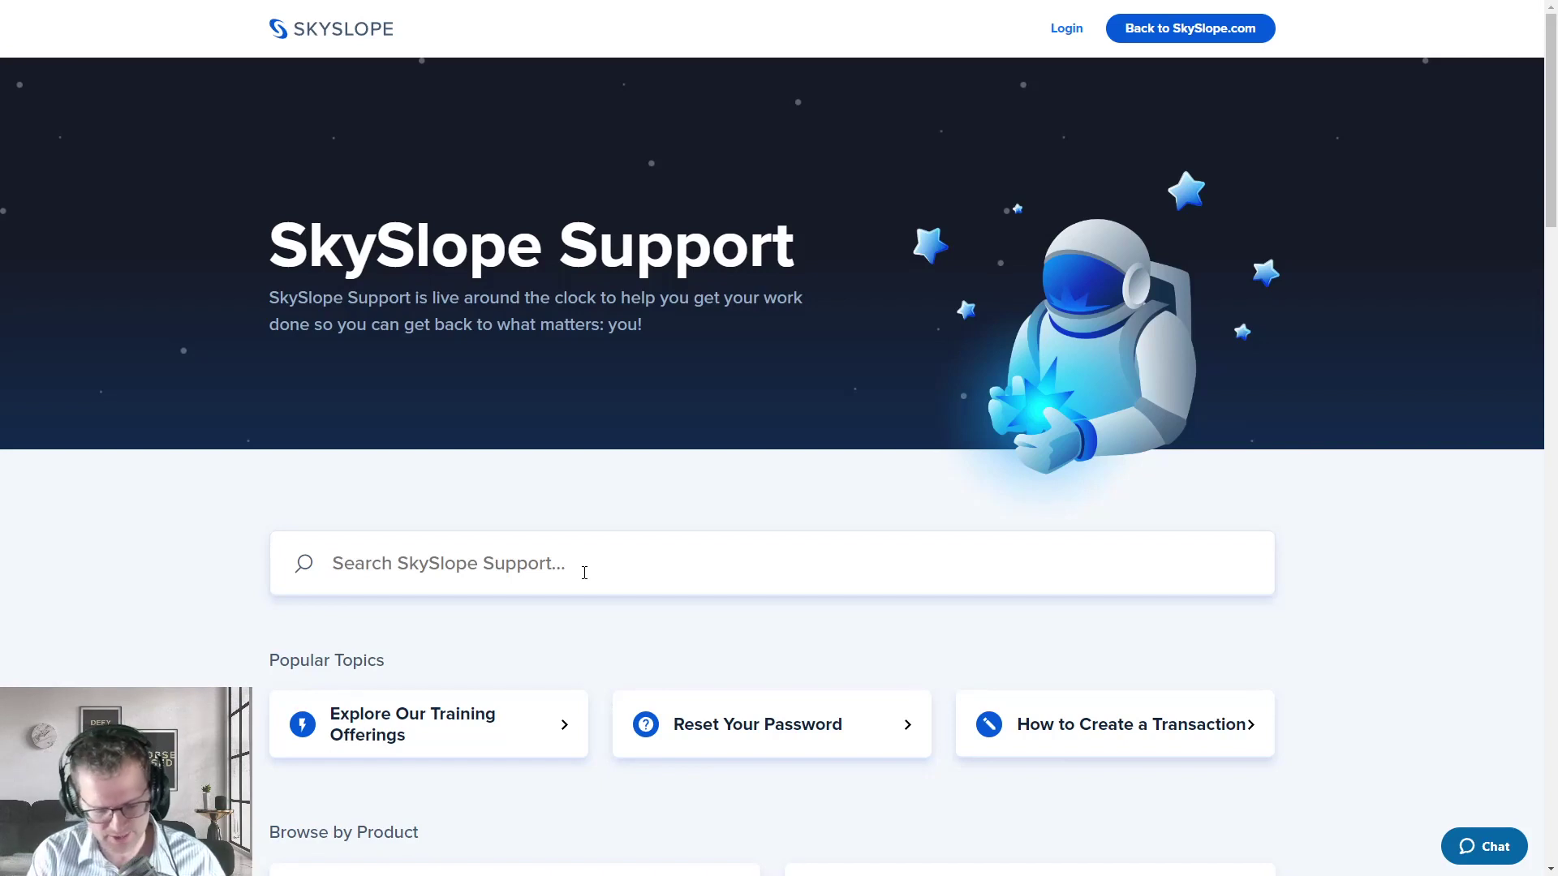
type("logging into skyslope")
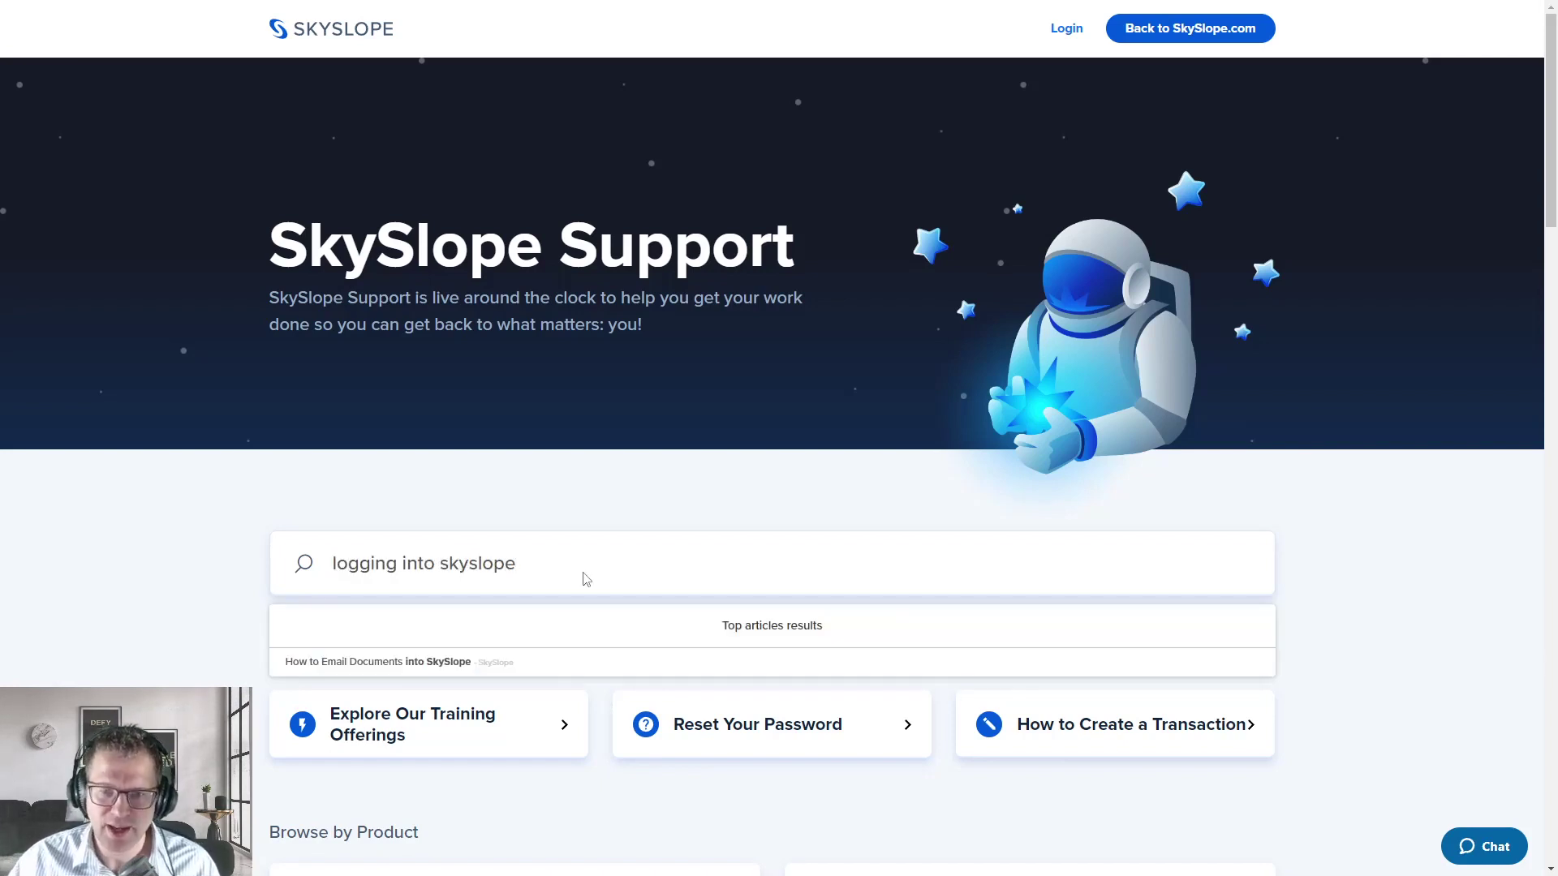
key("Return")
scroll(571, 531, "down", 2)
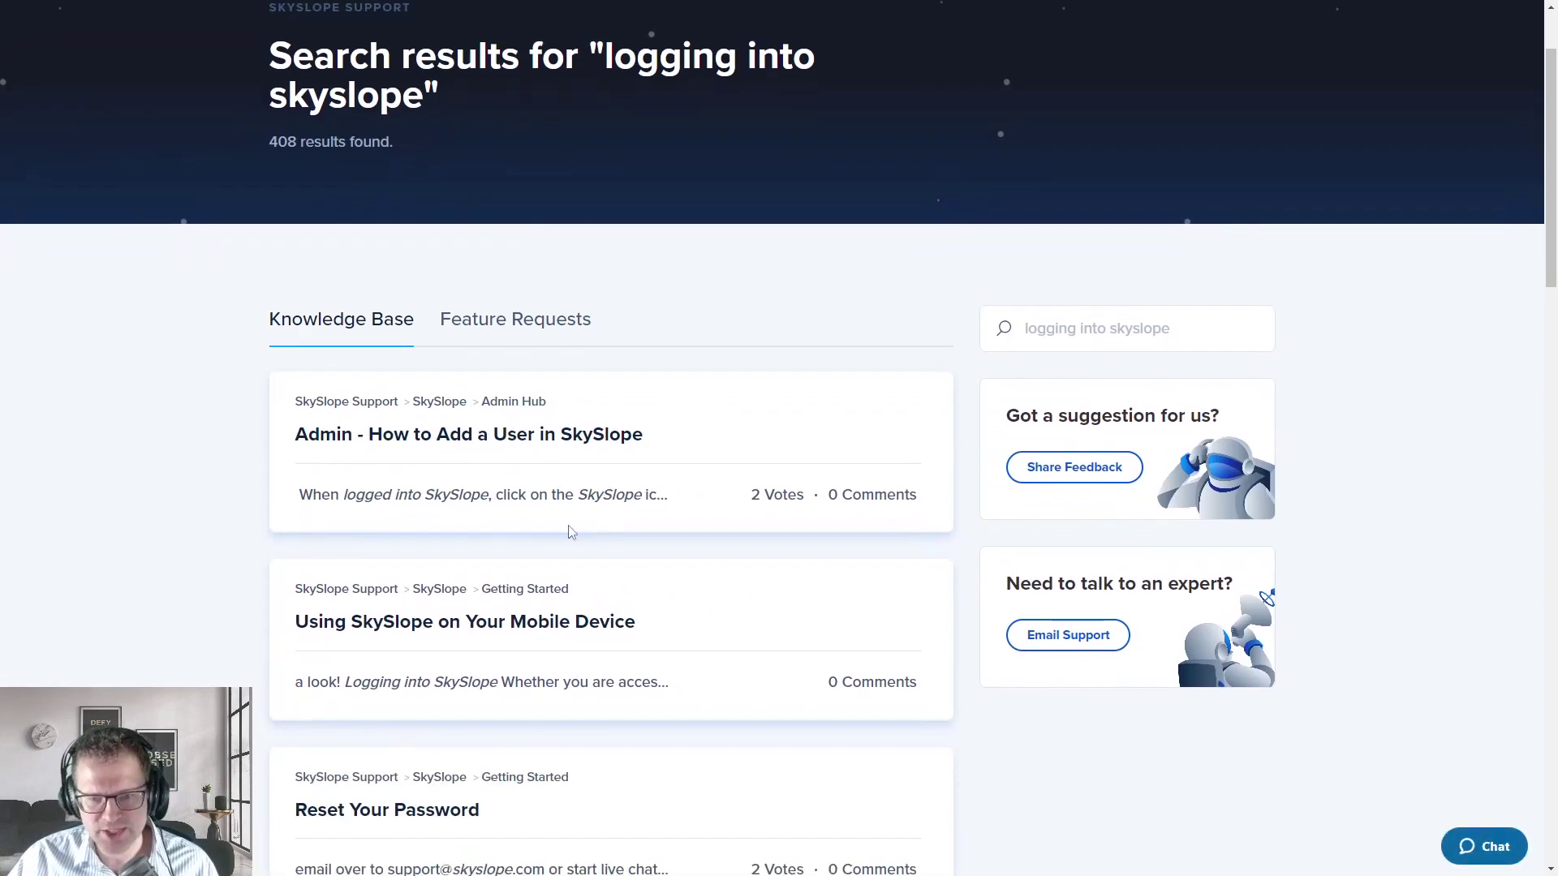
scroll(570, 532, "down", 3)
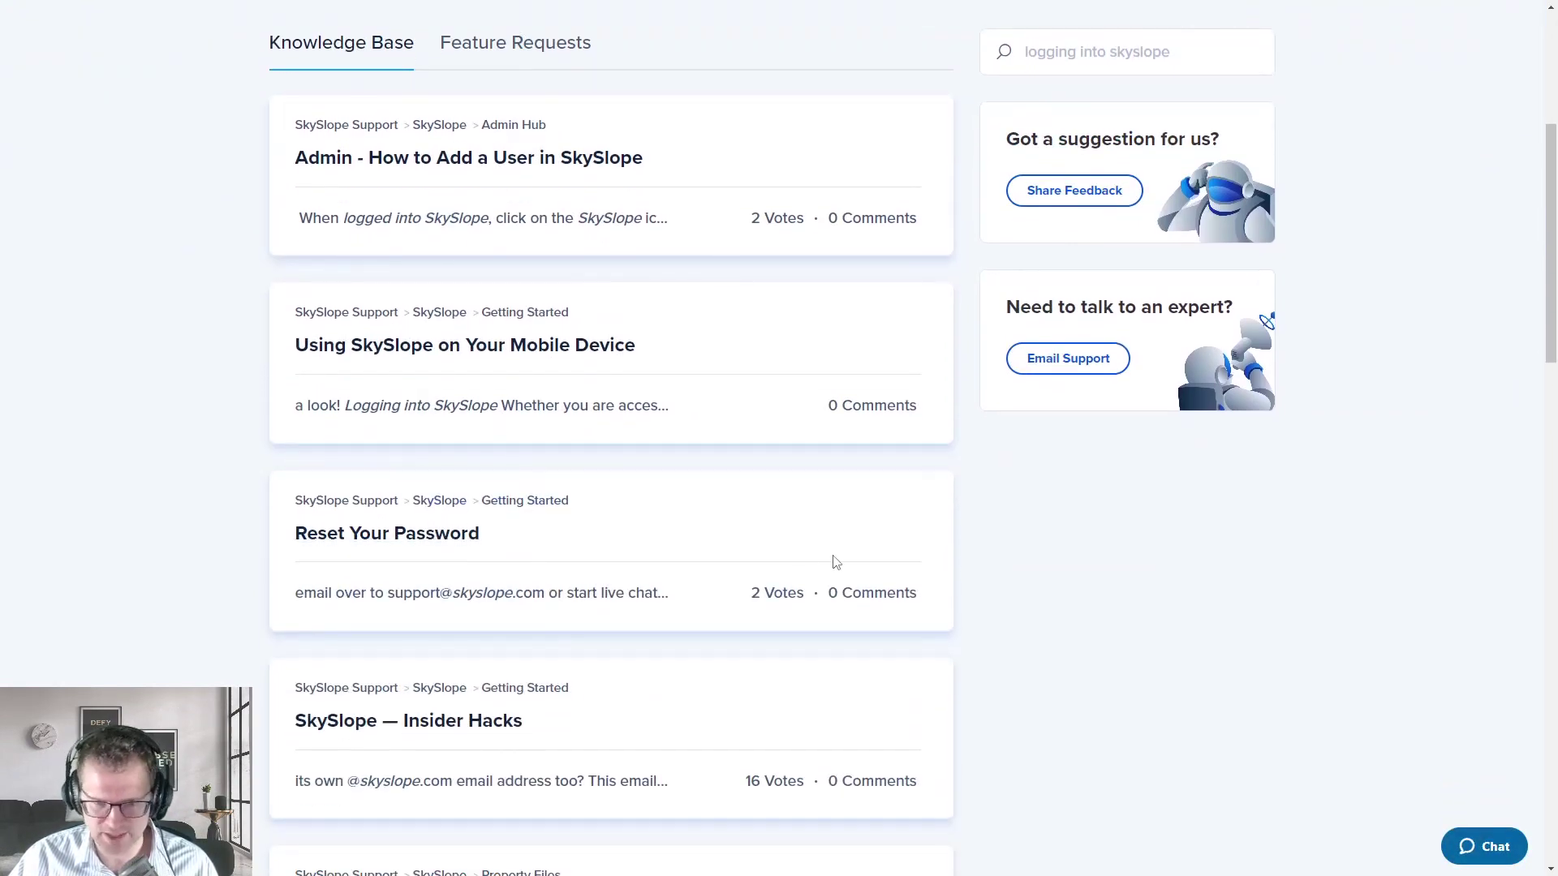
scroll(672, 515, "up", 5)
scroll(487, 625, "down", 4)
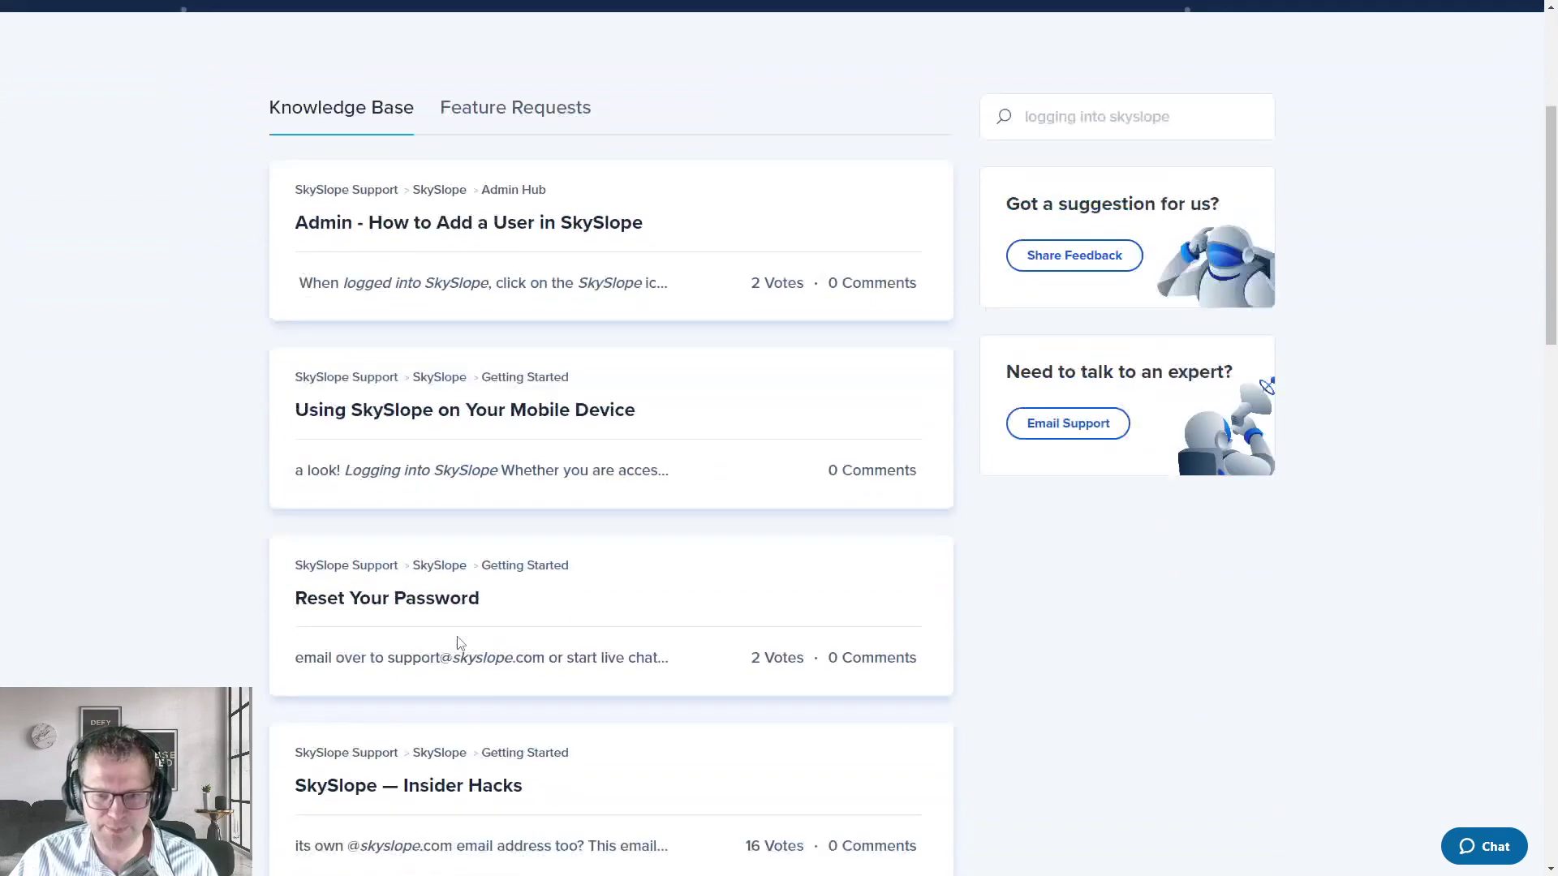
scroll(458, 644, "down", 1)
left_click(458, 643)
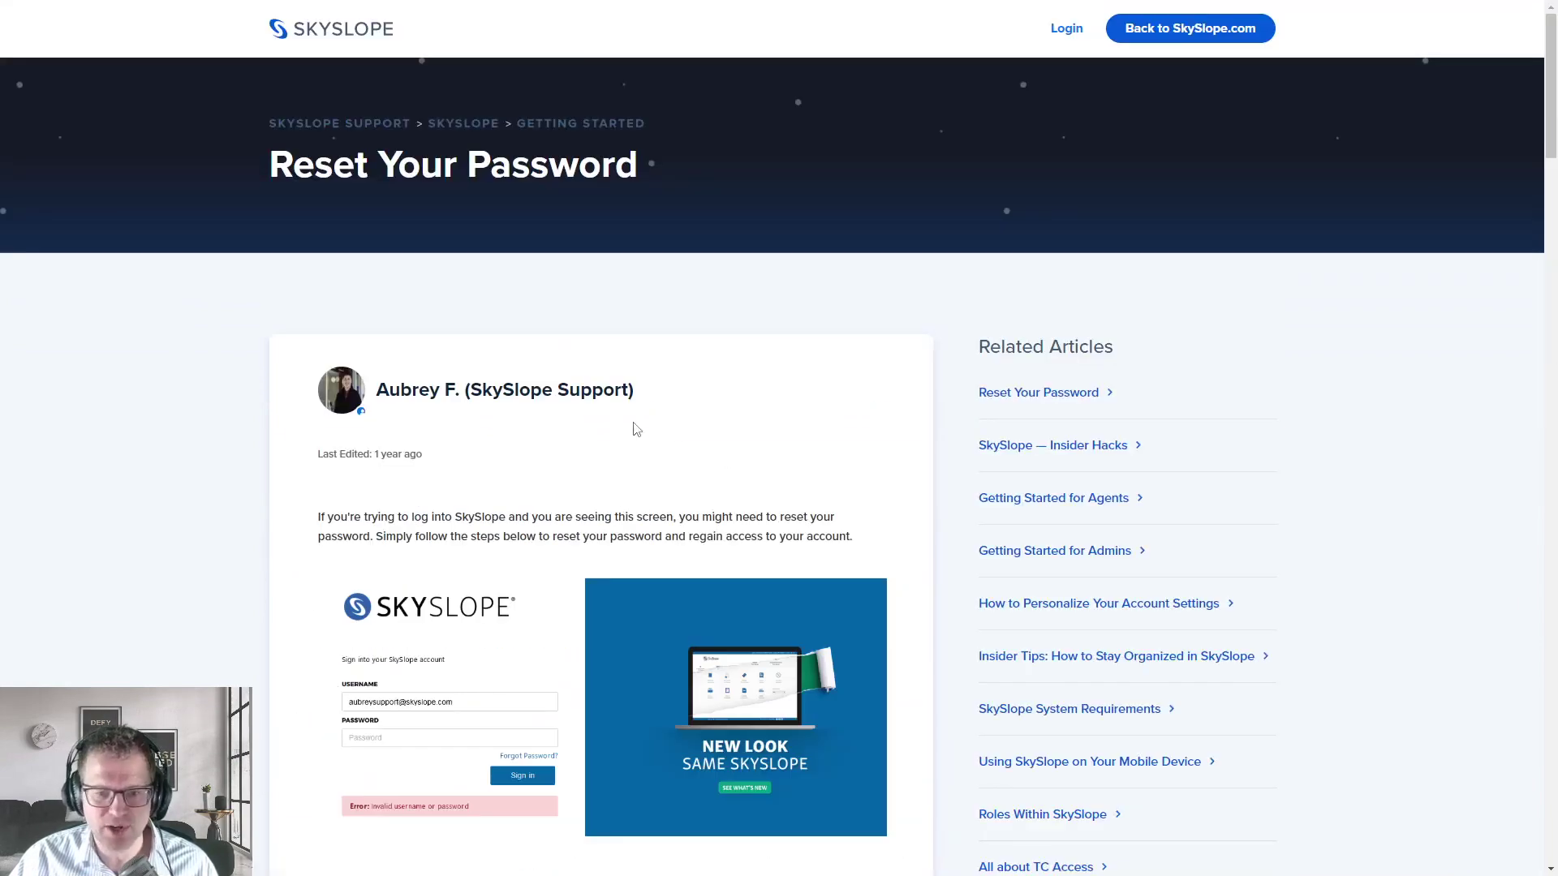
scroll(455, 422, "down", 5)
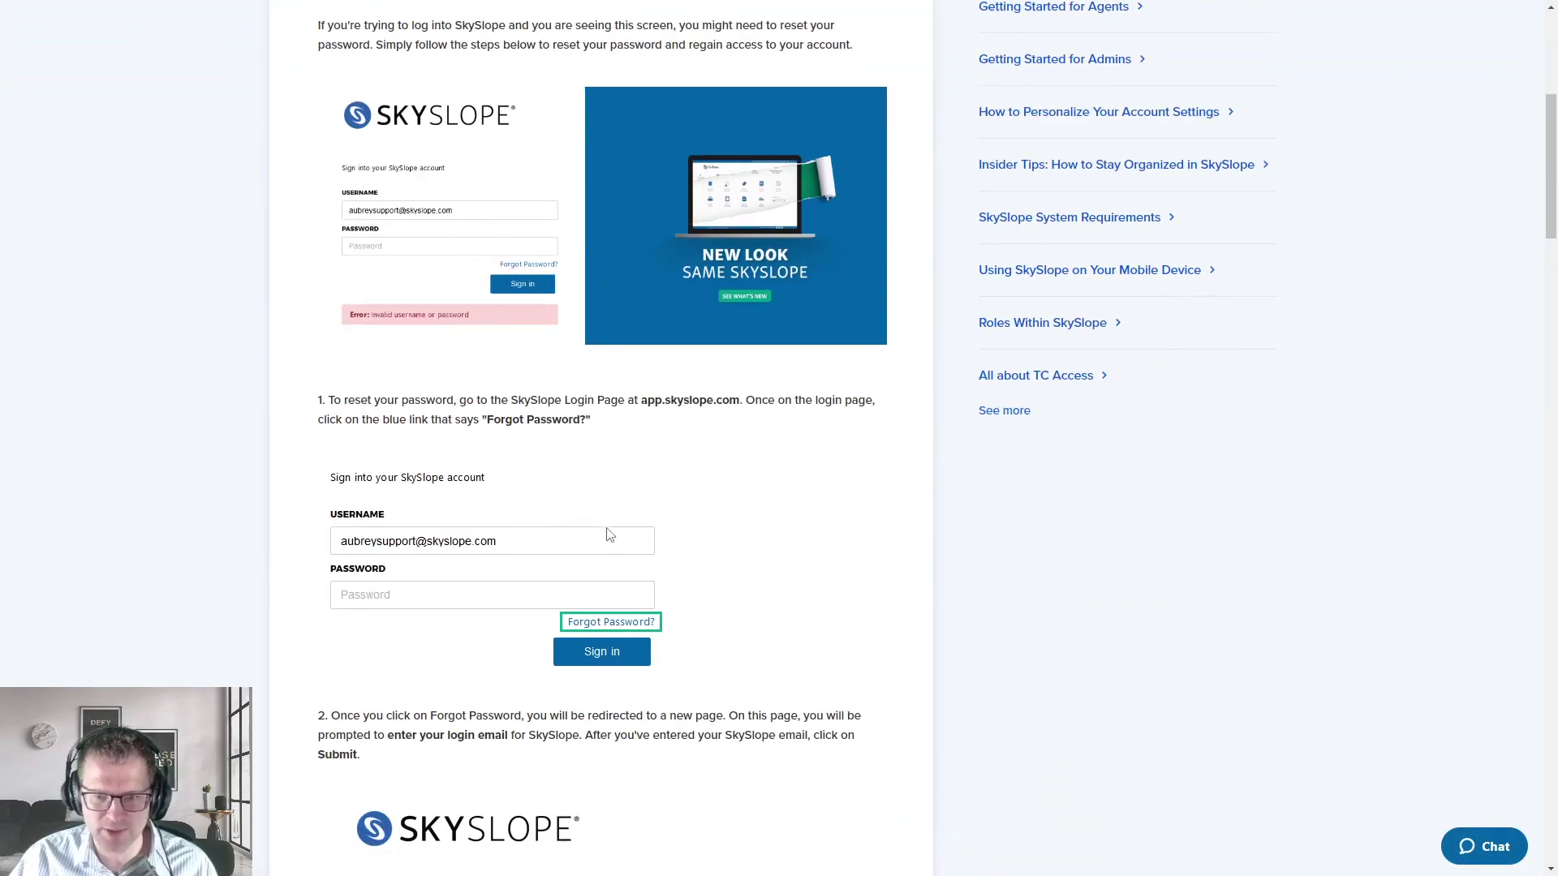
scroll(610, 535, "down", 4)
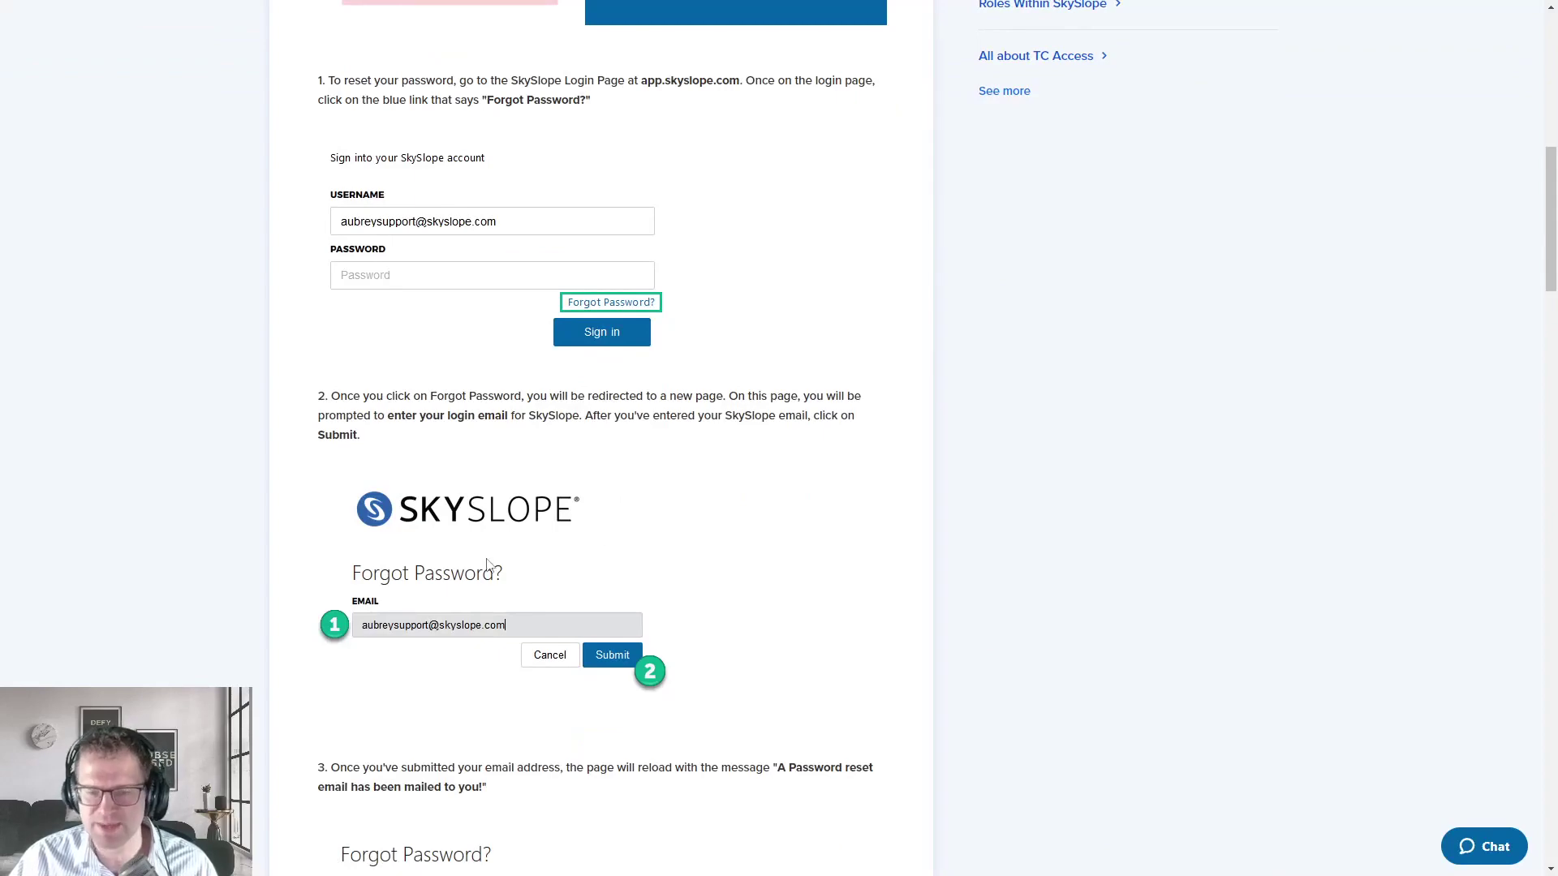
scroll(682, 480, "down", 7)
scroll(714, 491, "up", 13)
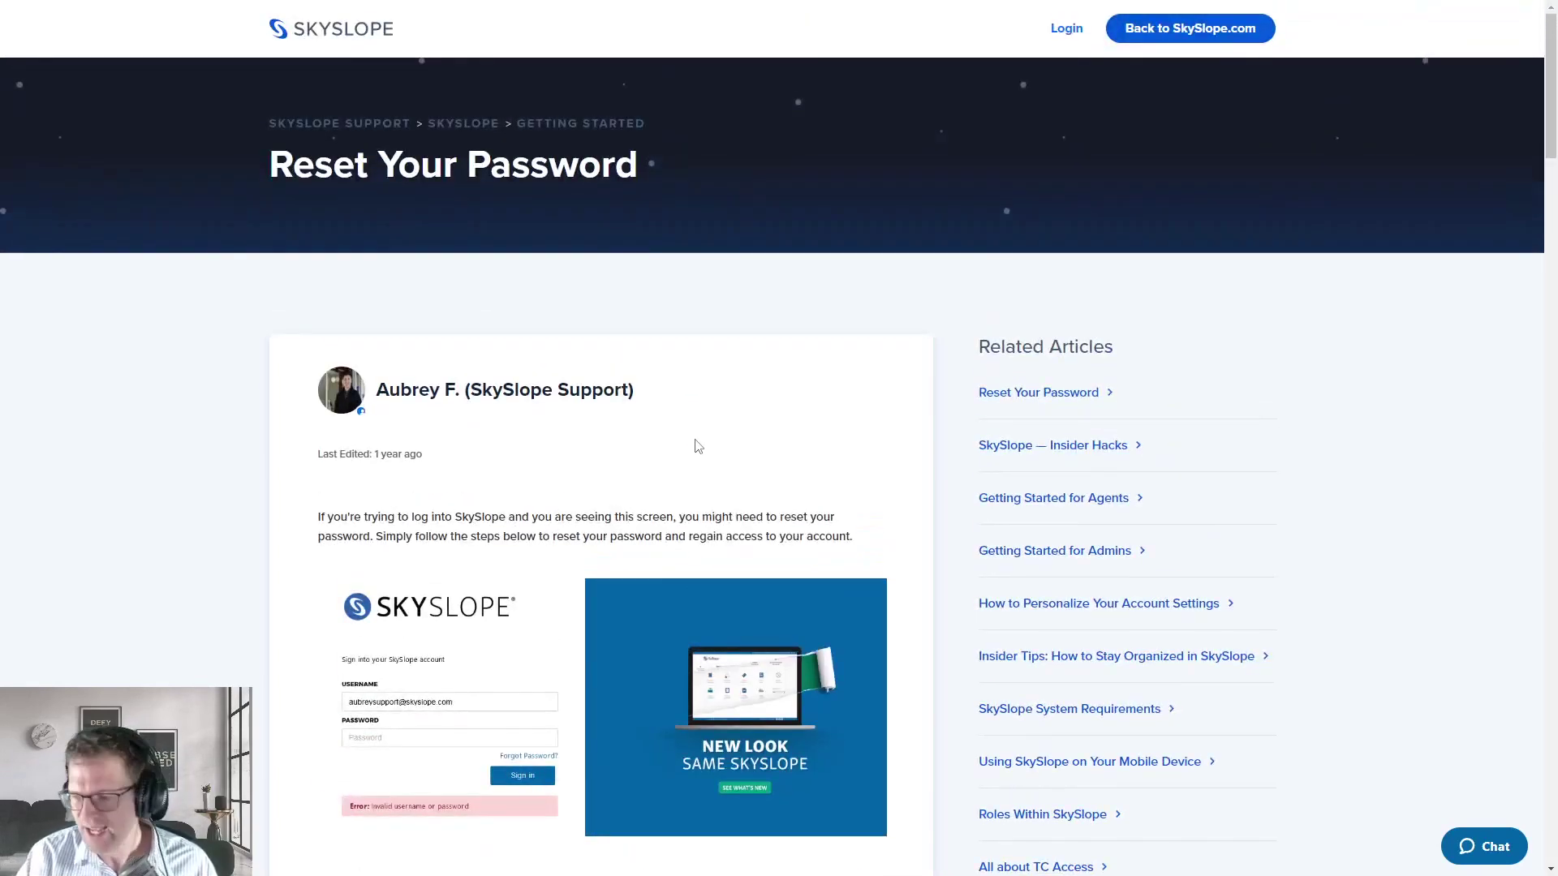
key("alt+Left")
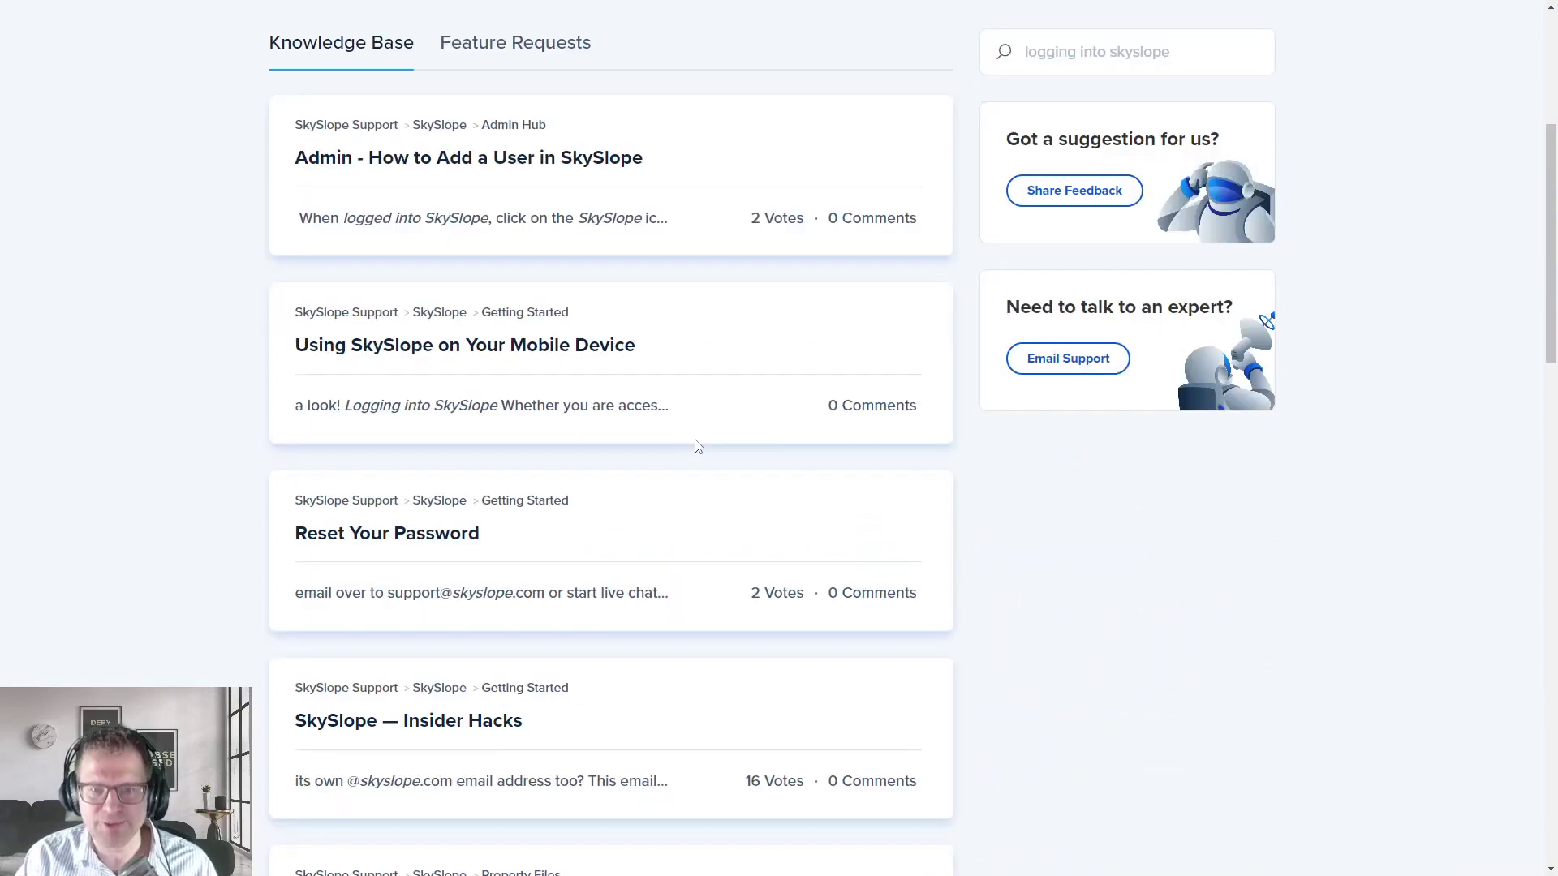
key("alt+Left")
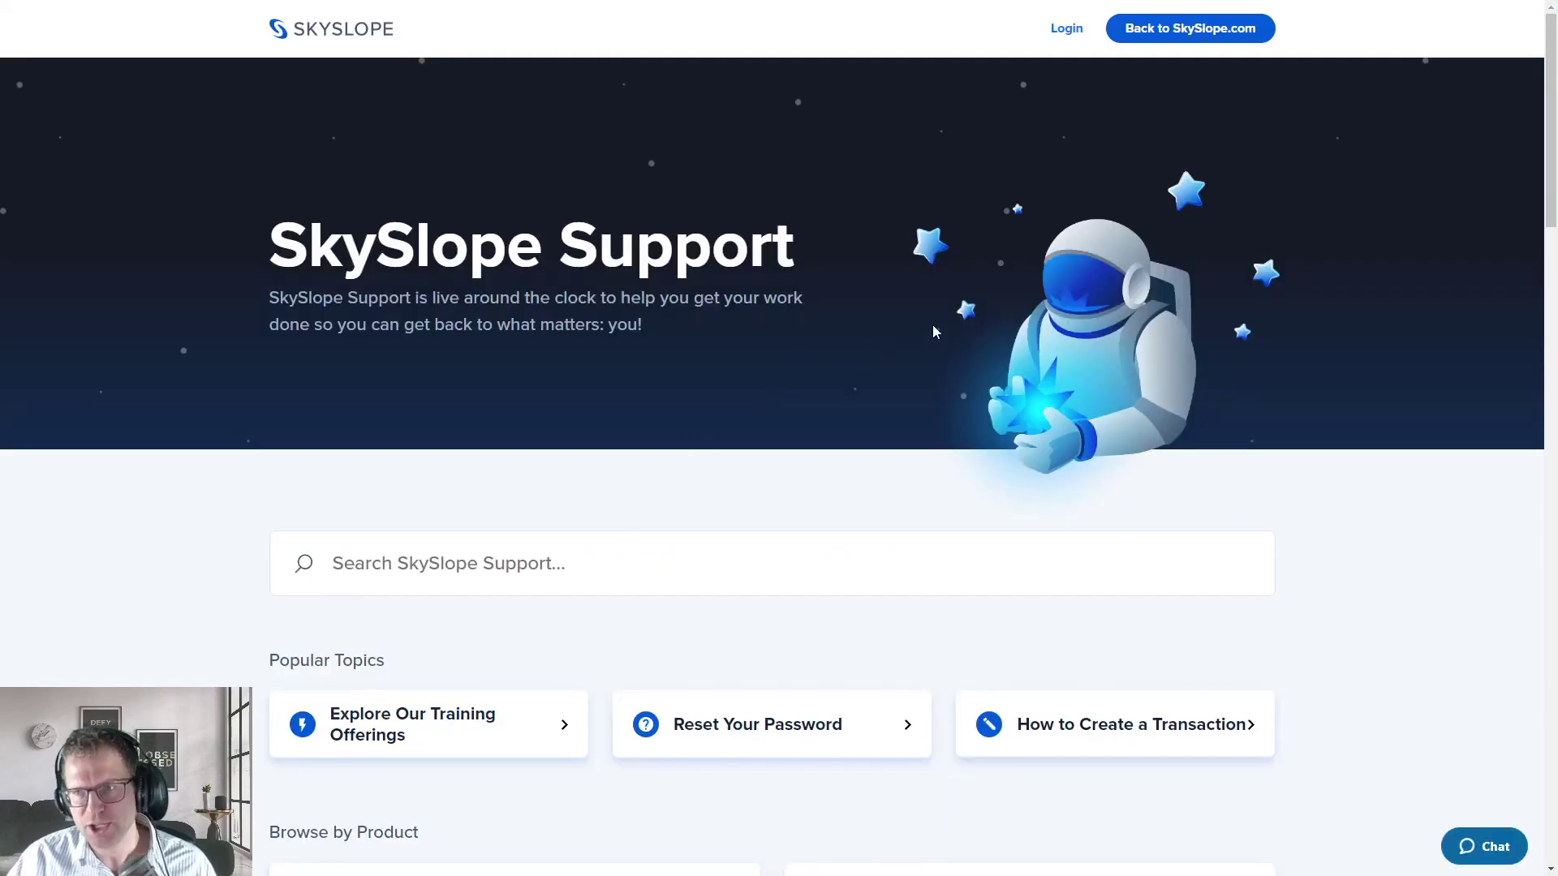
Open the support live chat, scroll the page, then minimize the chat widget.
left_click(1476, 851)
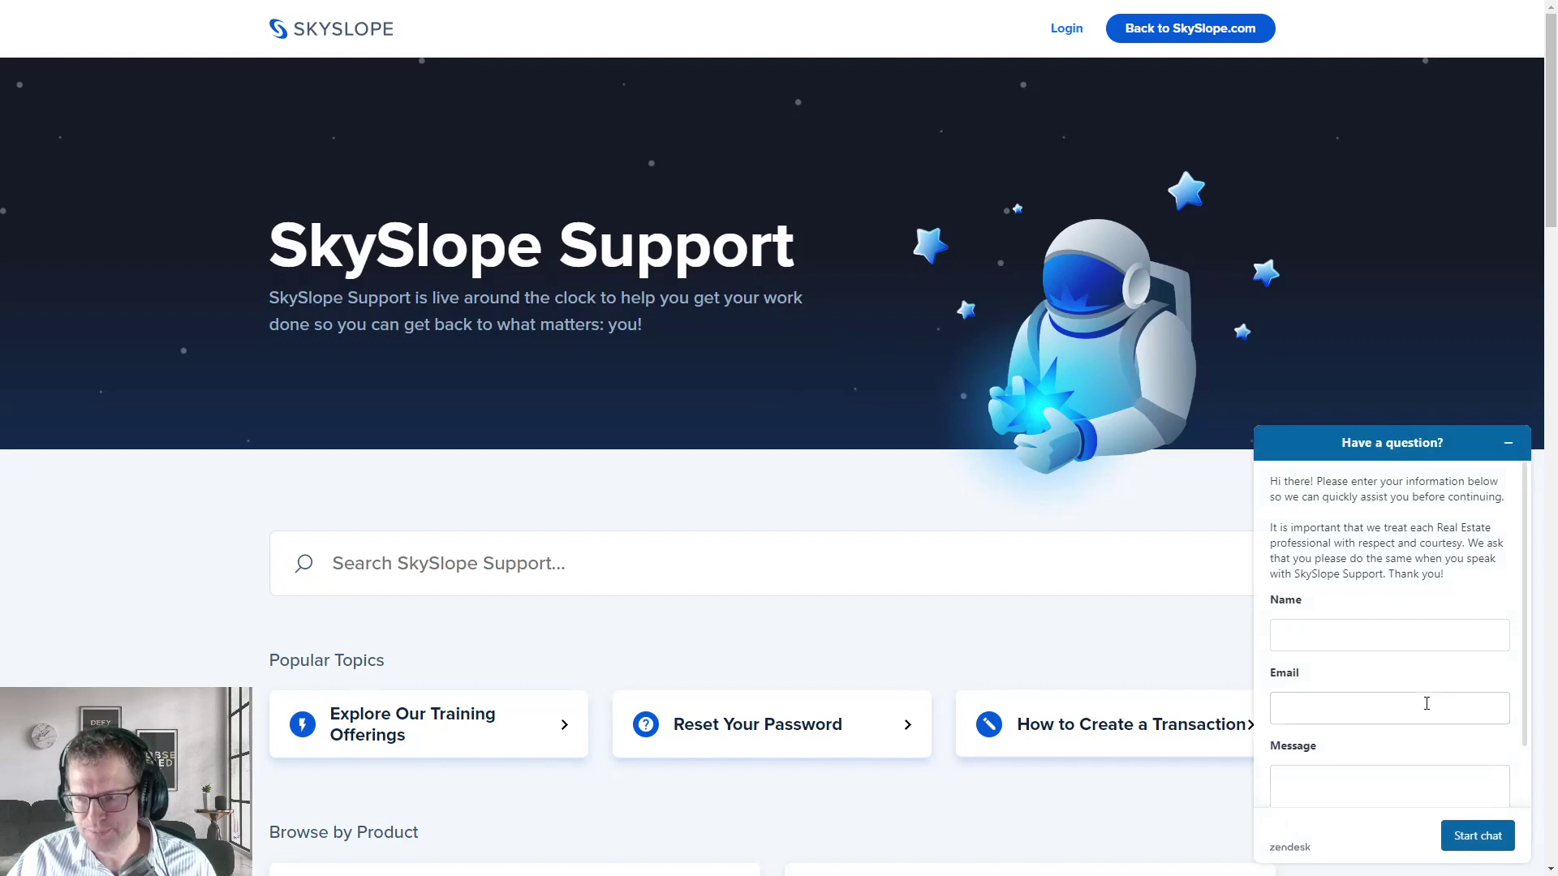
scroll(538, 477, "down", 15)
scroll(513, 479, "down", 15)
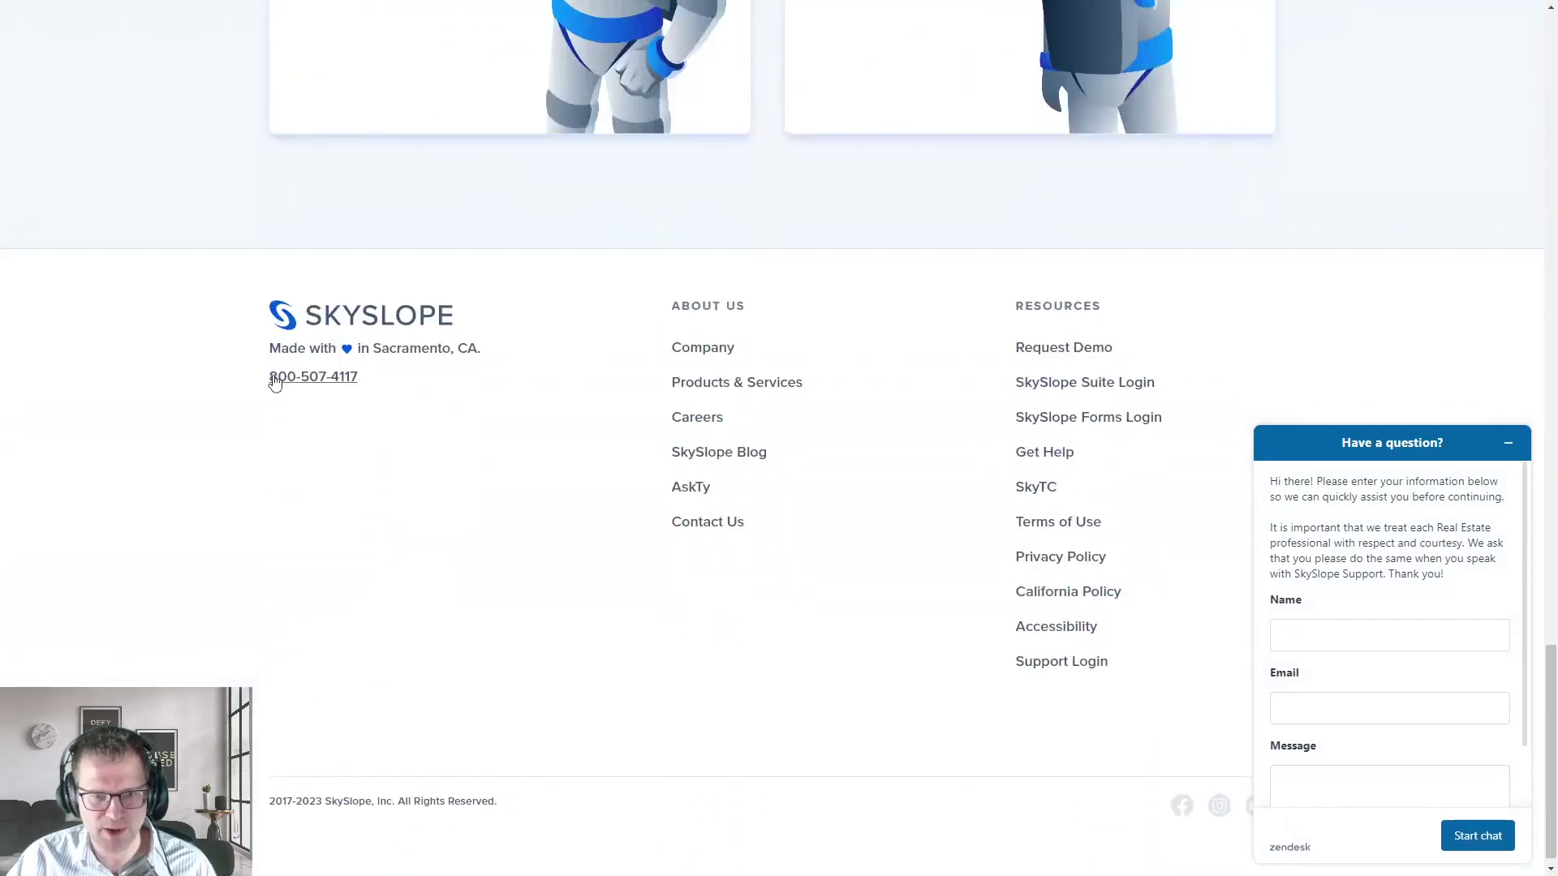
scroll(445, 416, "up", 4)
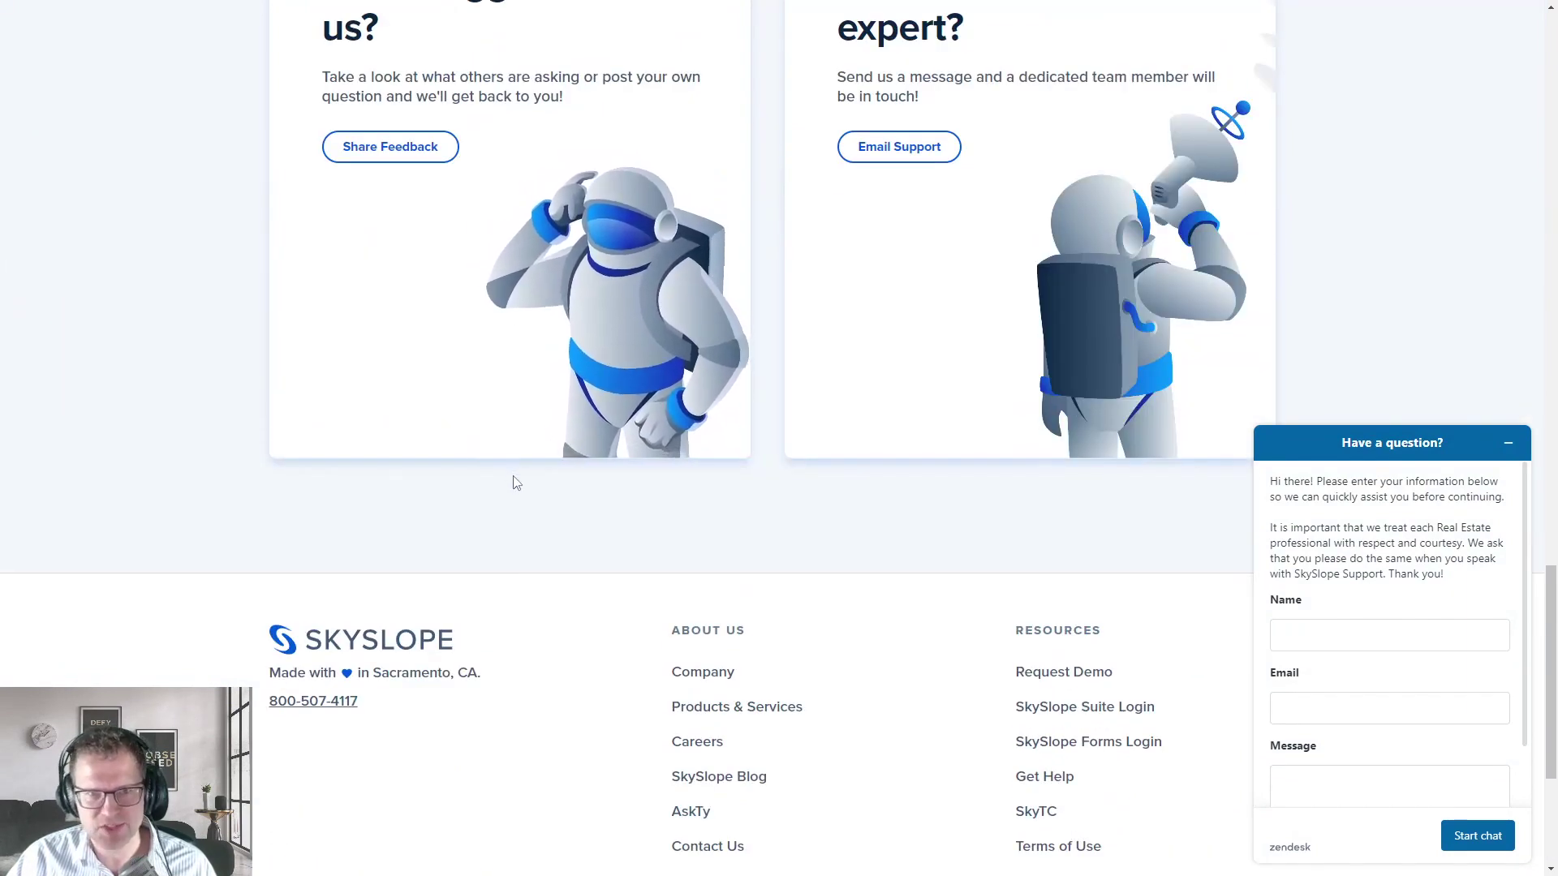
scroll(535, 487, "up", 10)
scroll(641, 505, "up", 1)
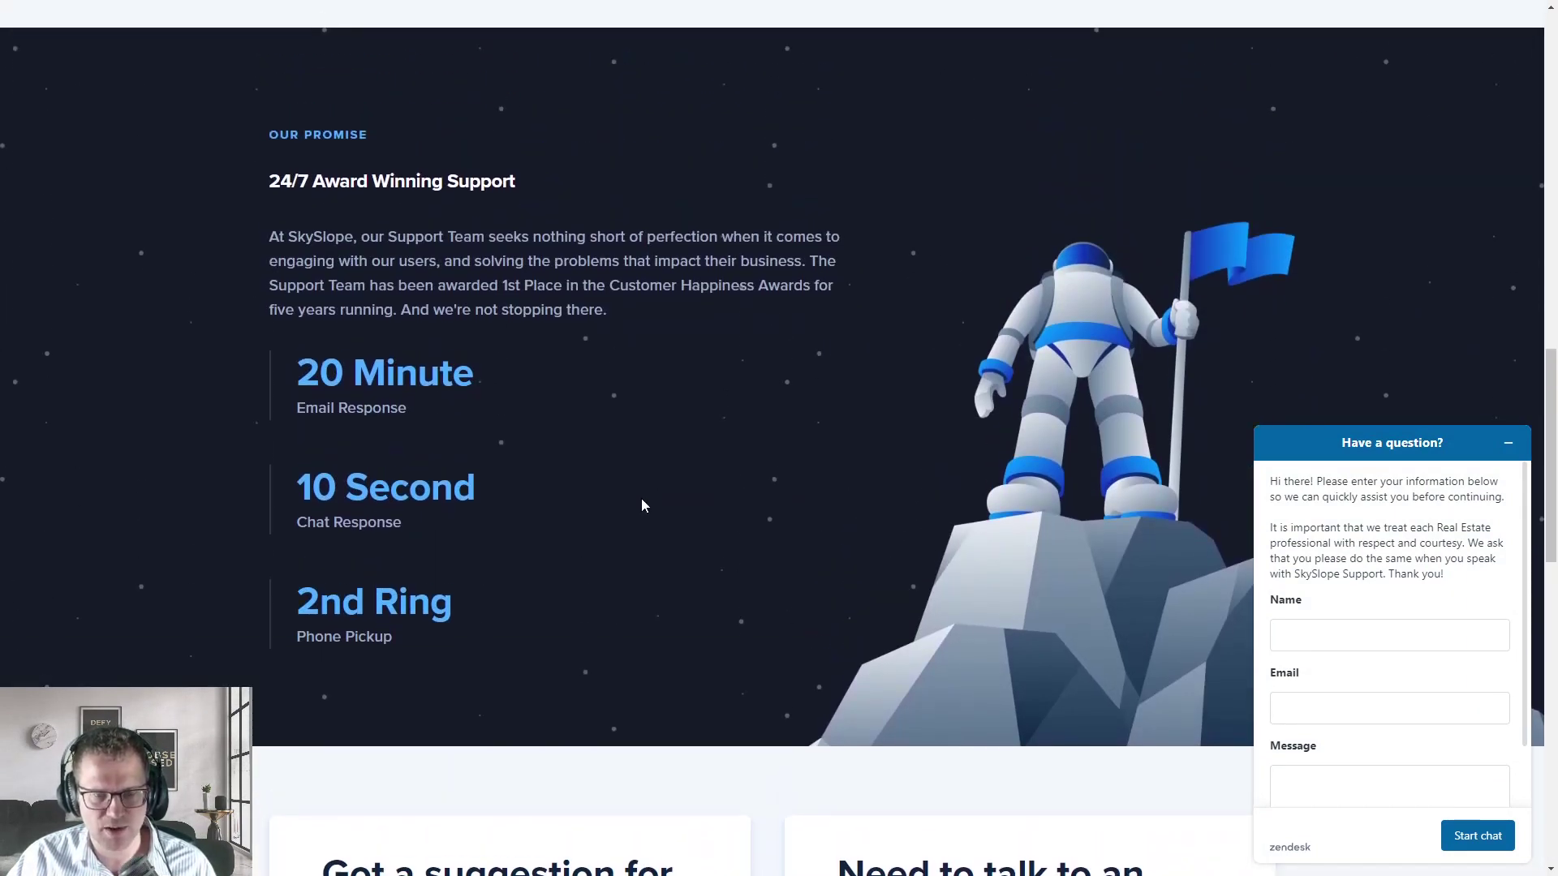
left_click(1508, 443)
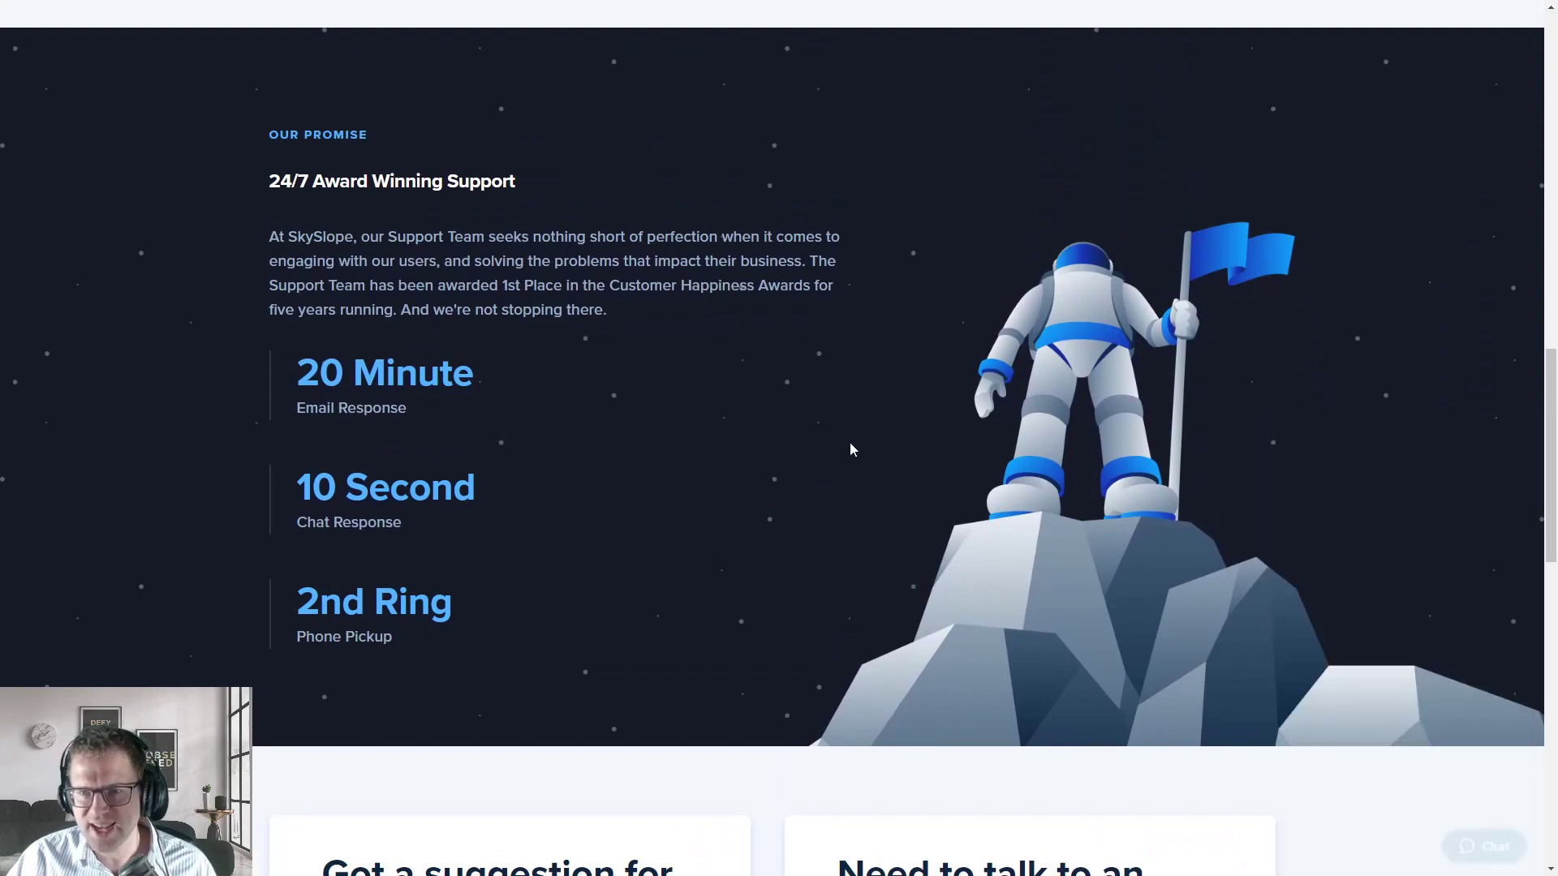
scroll(851, 448, "up", 1)
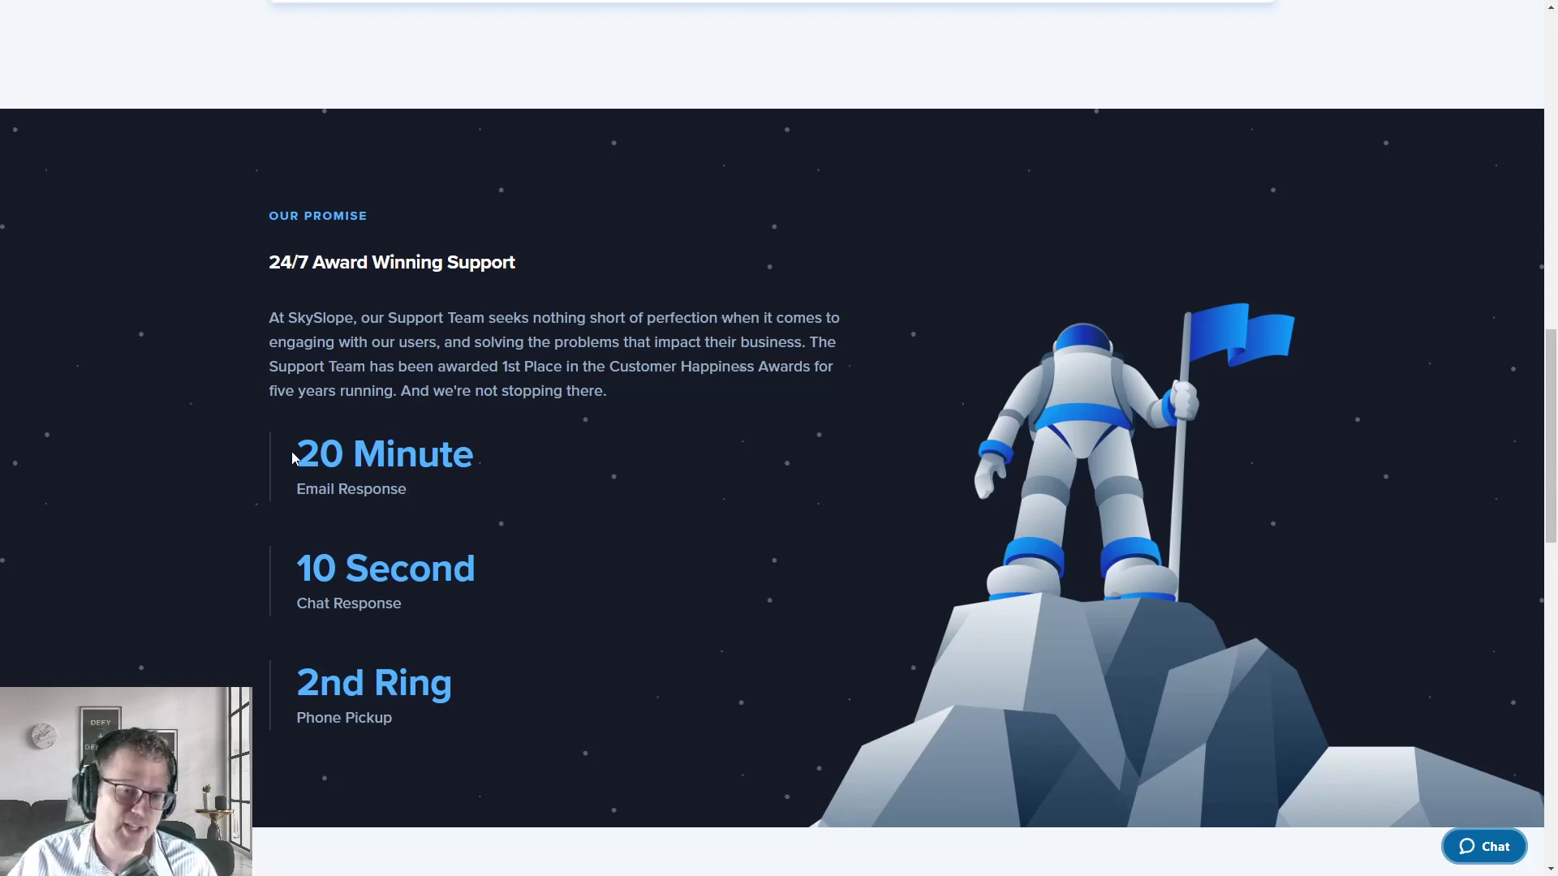
Highlight the 20 Minute email, 10 Second chat and 2nd Ring phone figures, then close the support tab.
left_click_drag(300, 452, 560, 459)
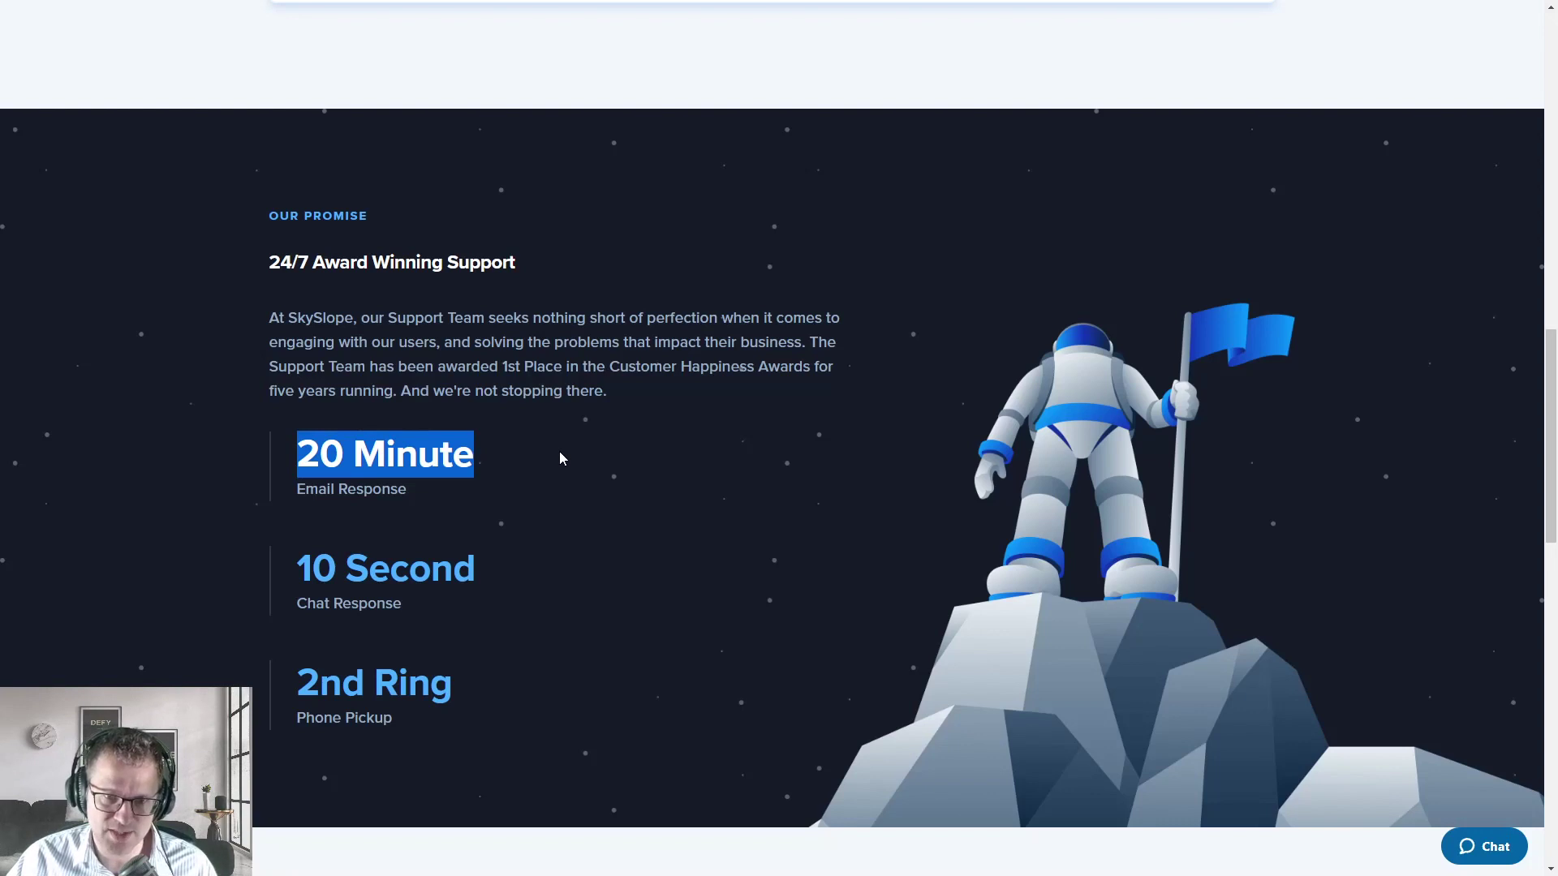
left_click_drag(299, 568, 501, 576)
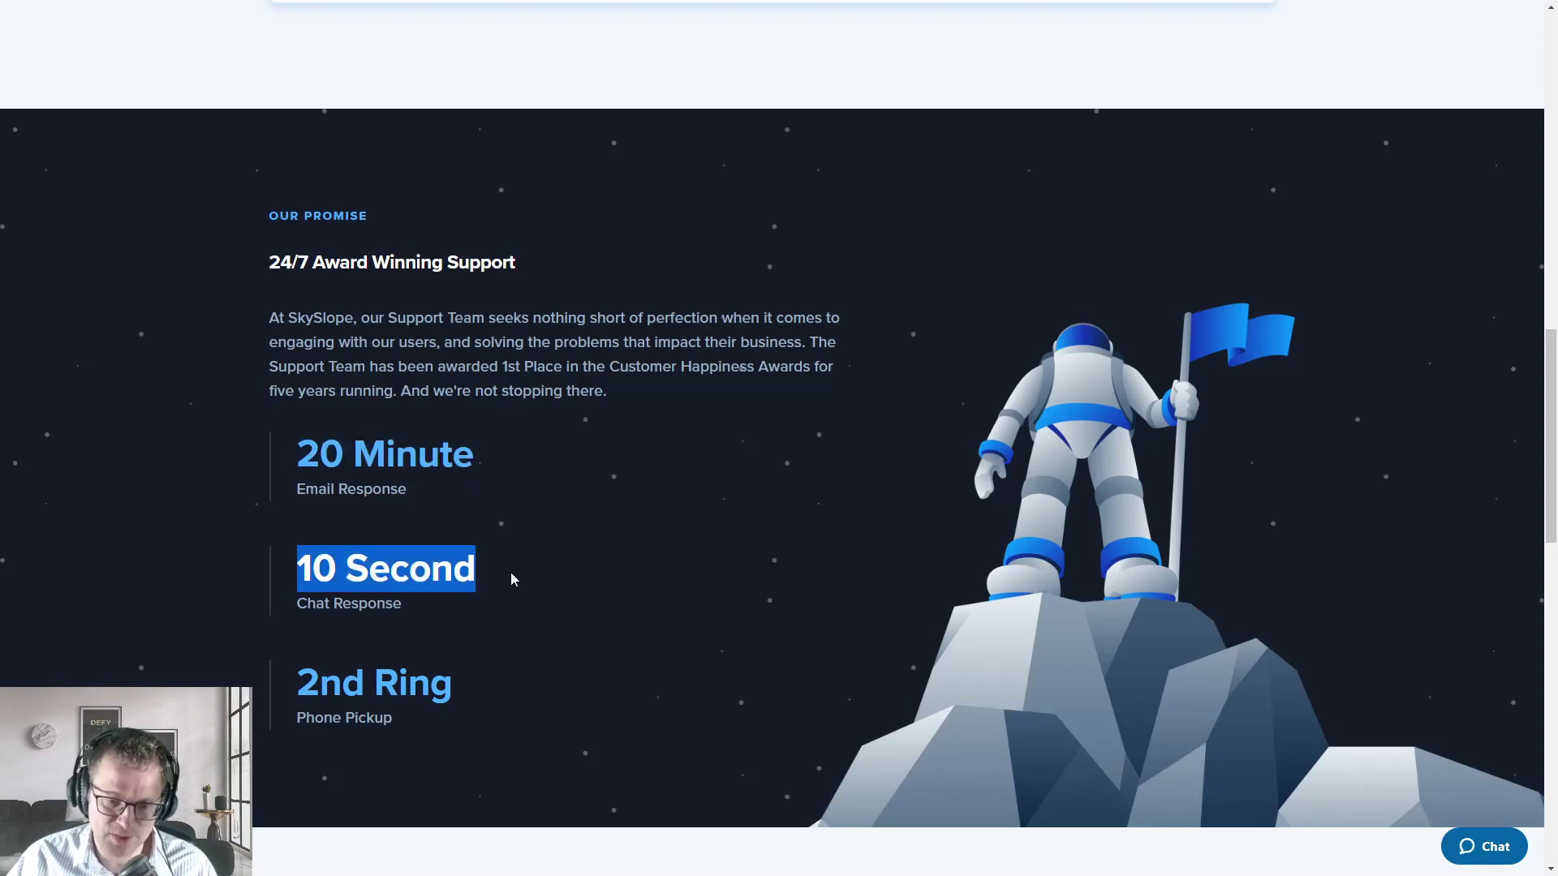
left_click_drag(301, 688, 522, 678)
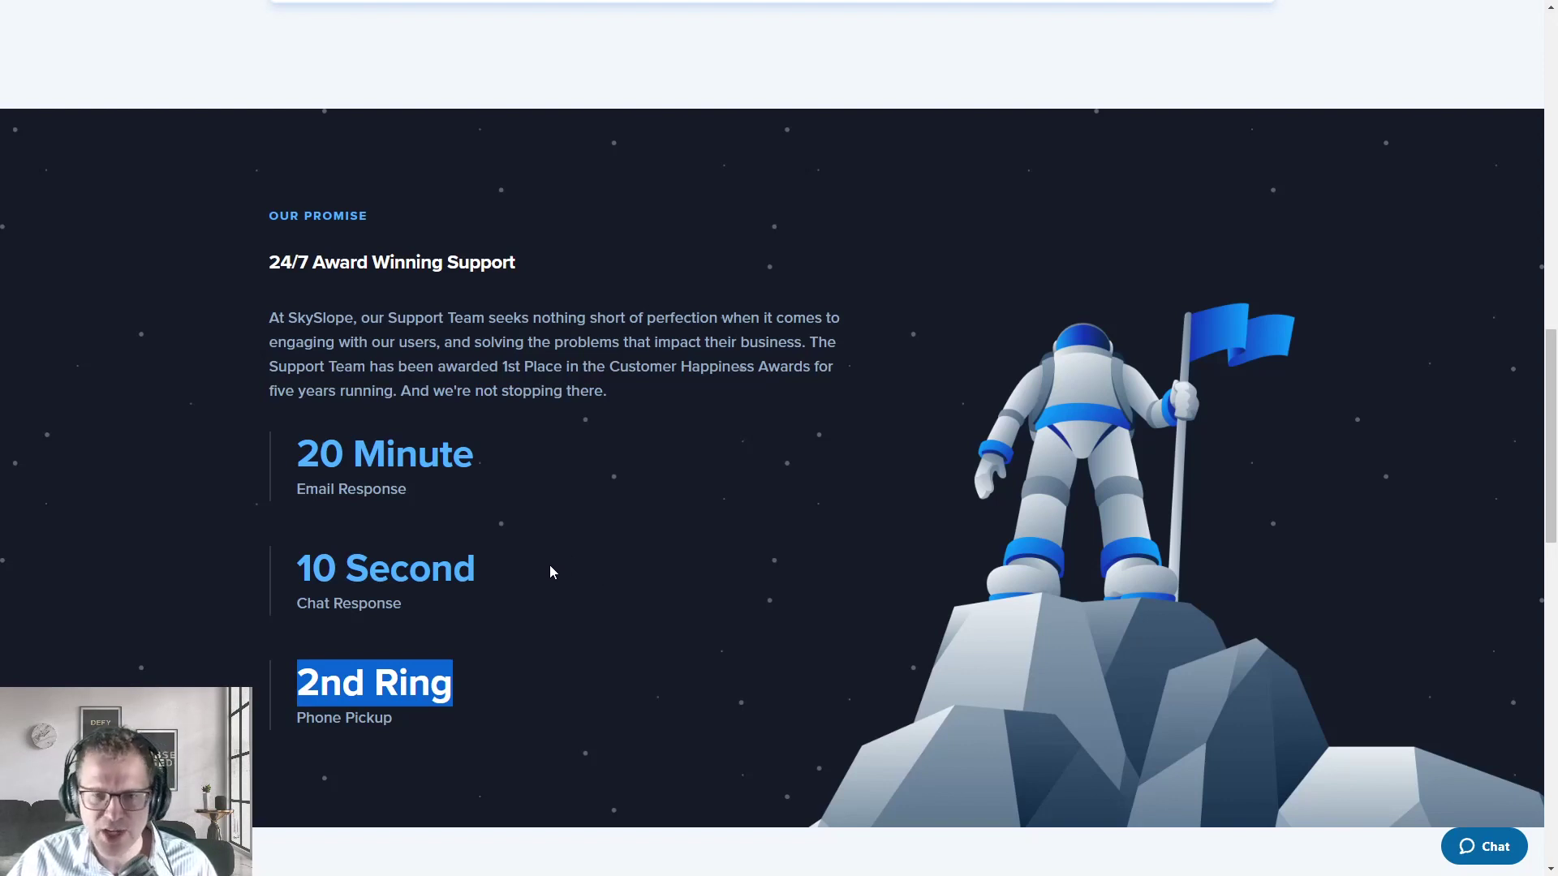
scroll(549, 572, "up", 15)
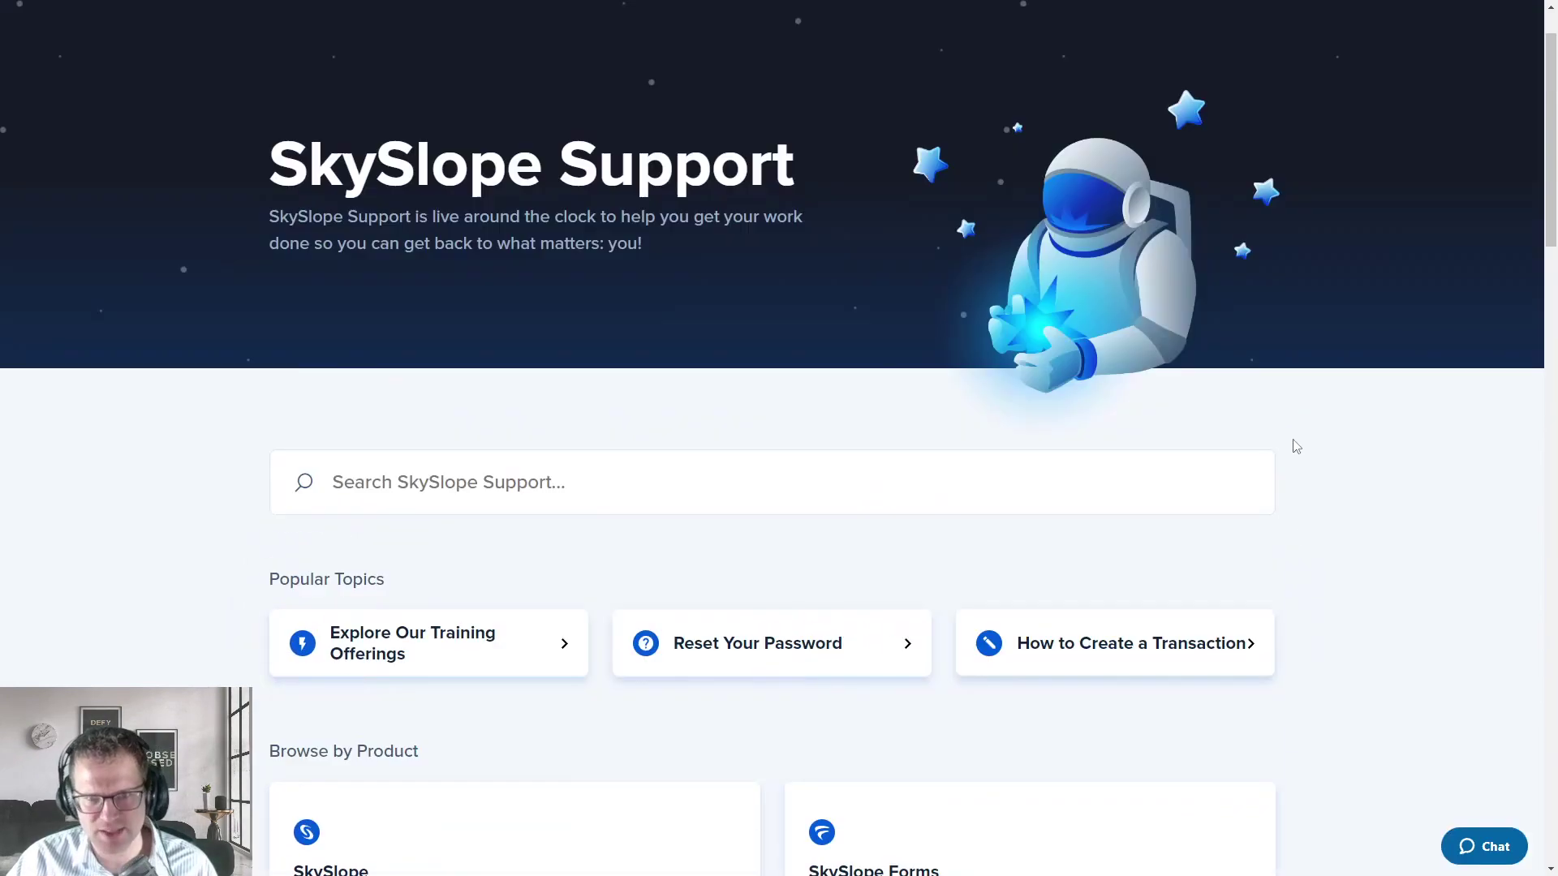
scroll(1296, 447, "up", 1)
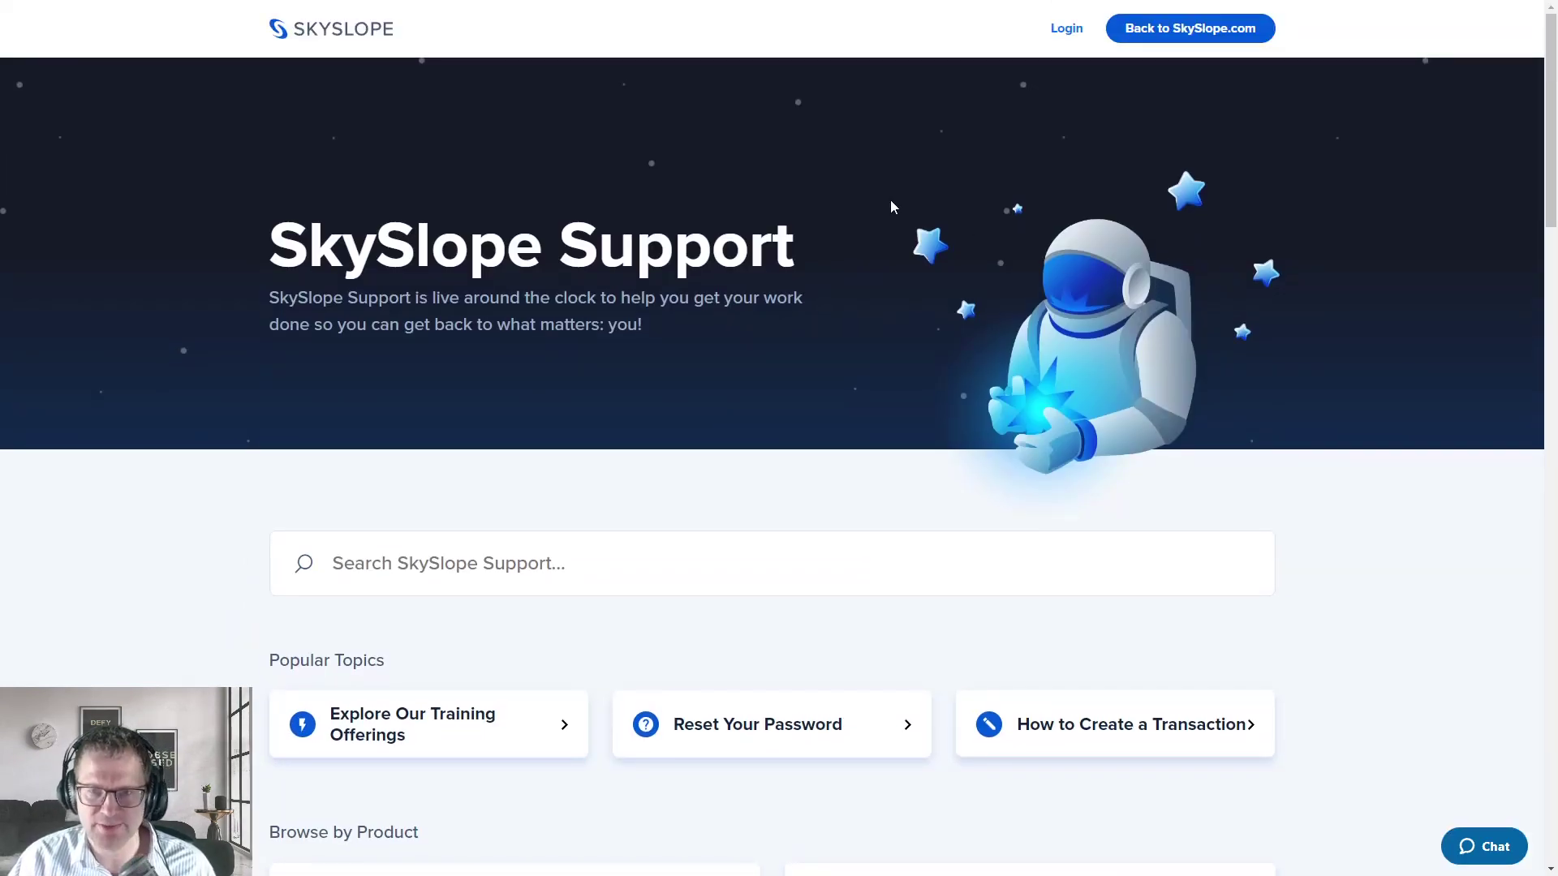
key("ctrl+w")
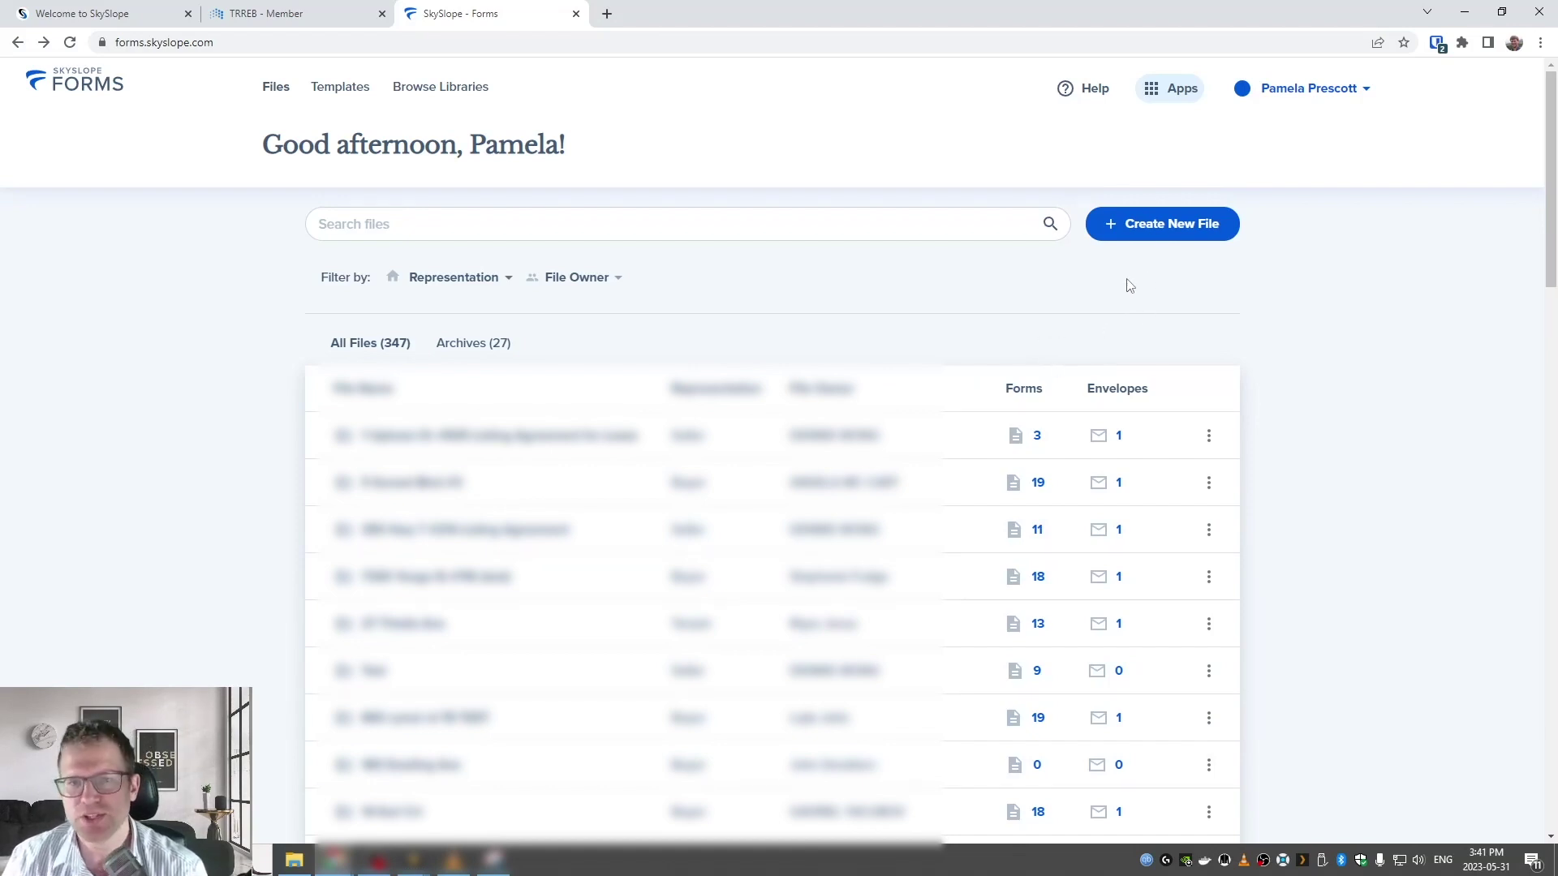
Start a new file and set the client representation to Buyer.
left_click(1191, 226)
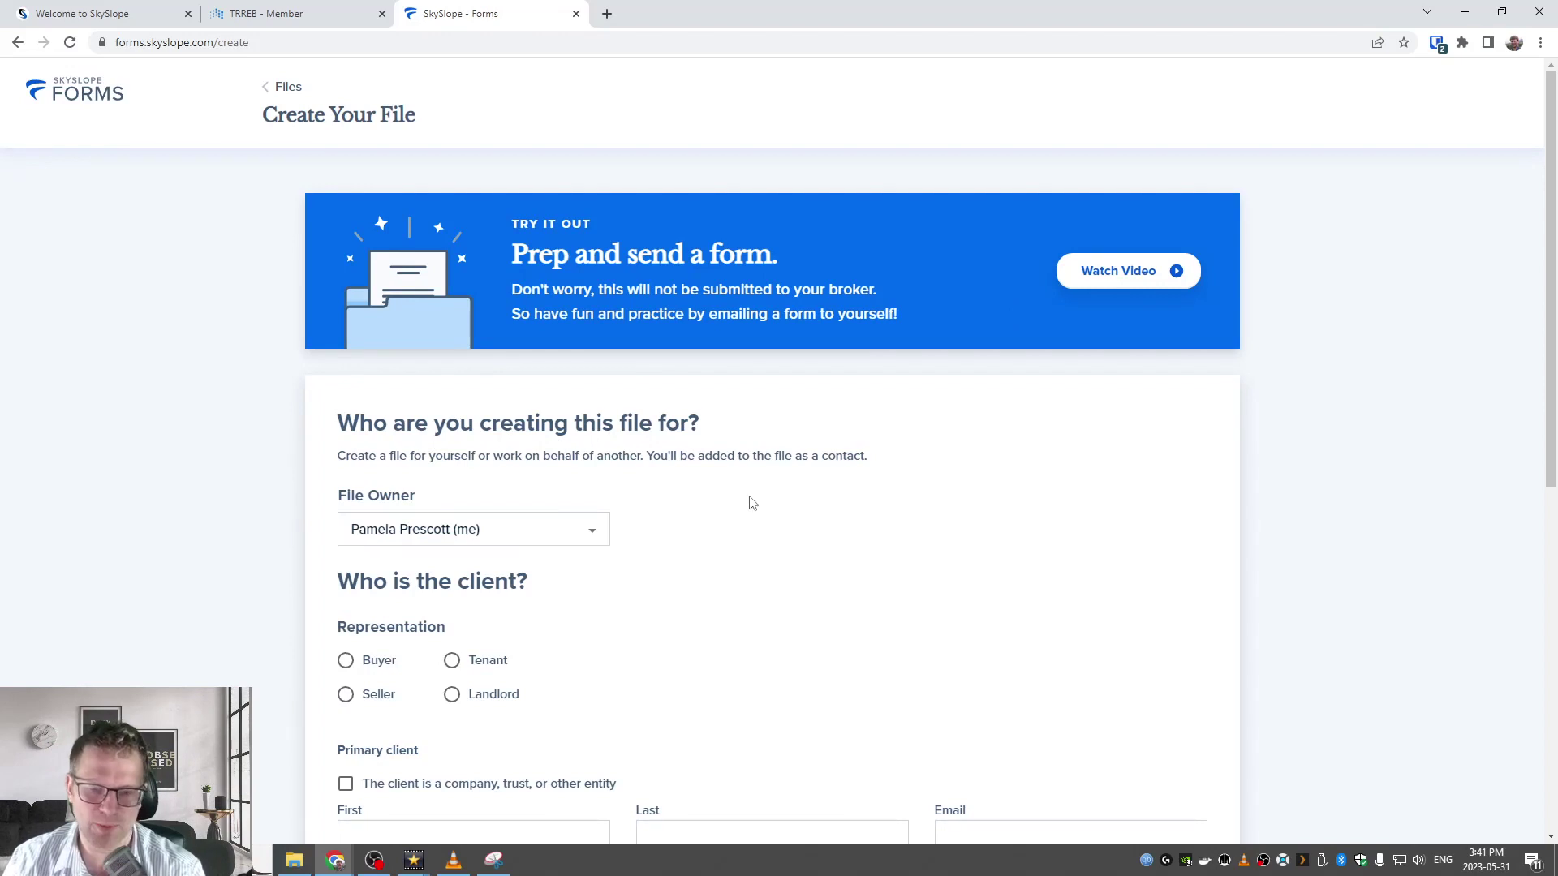
scroll(751, 497, "down", 1)
scroll(639, 462, "down", 1)
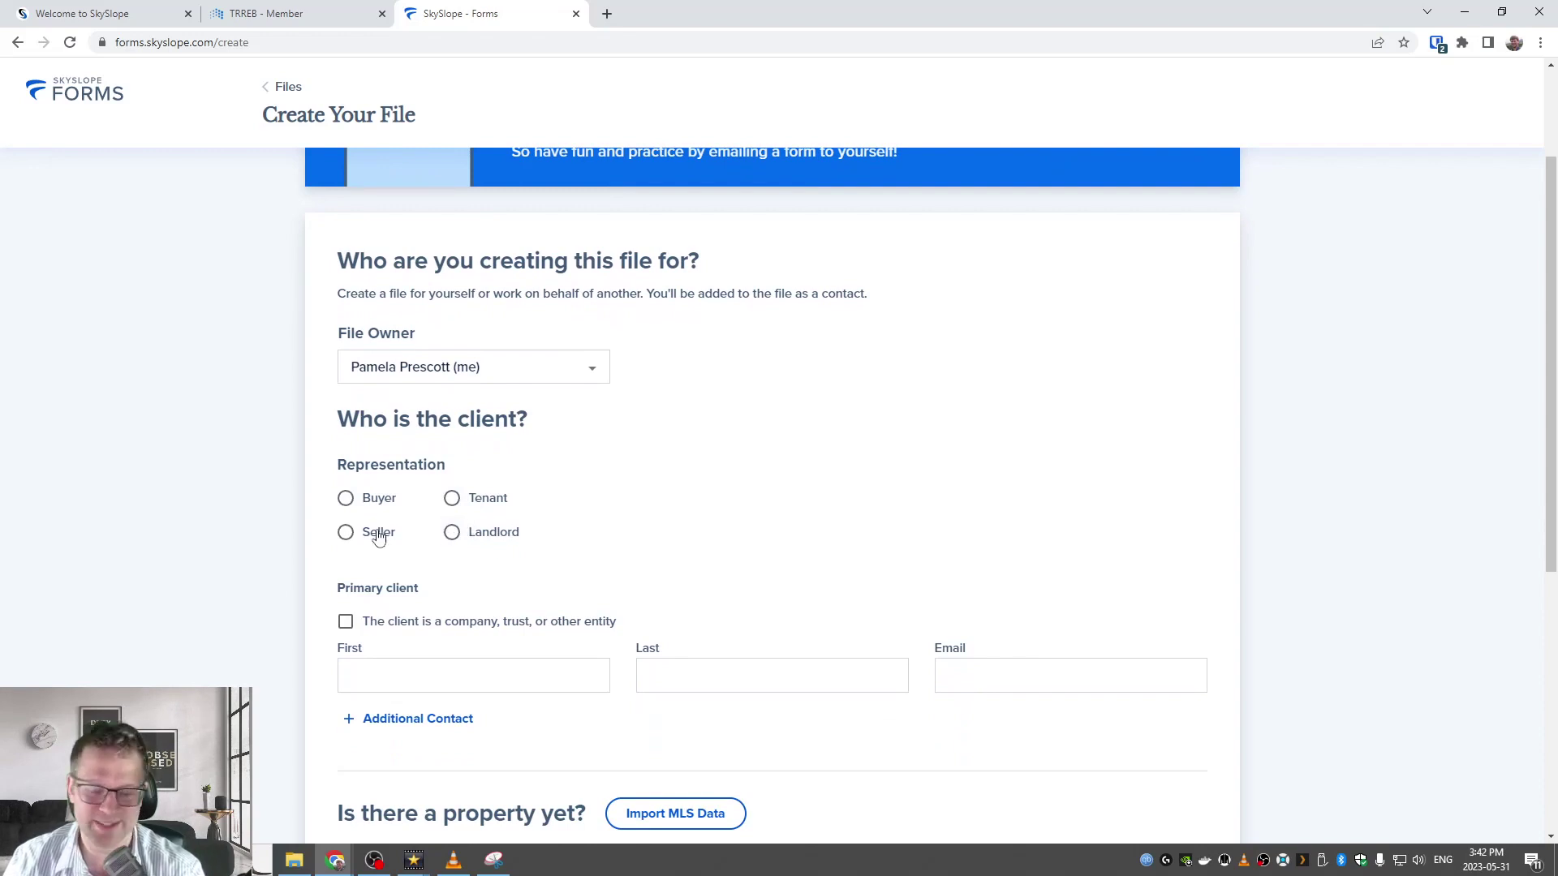
left_click(346, 500)
scroll(731, 454, "down", 1)
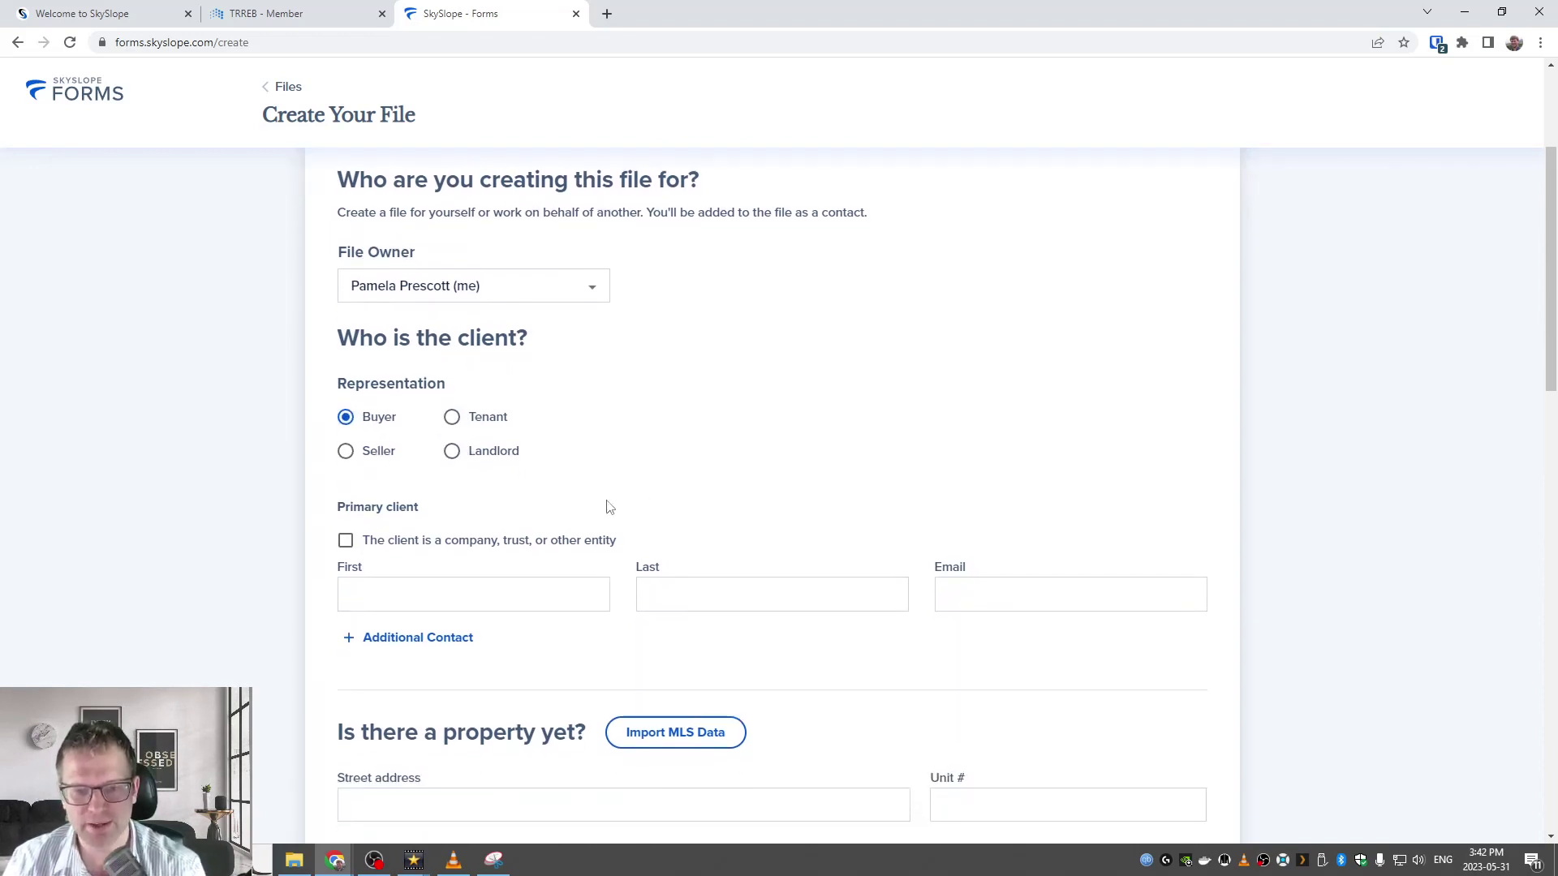
Enter the buyer client's first name, last name and e-mail address.
left_click(450, 595)
type("Tom")
key("Tab")
type("Cruise")
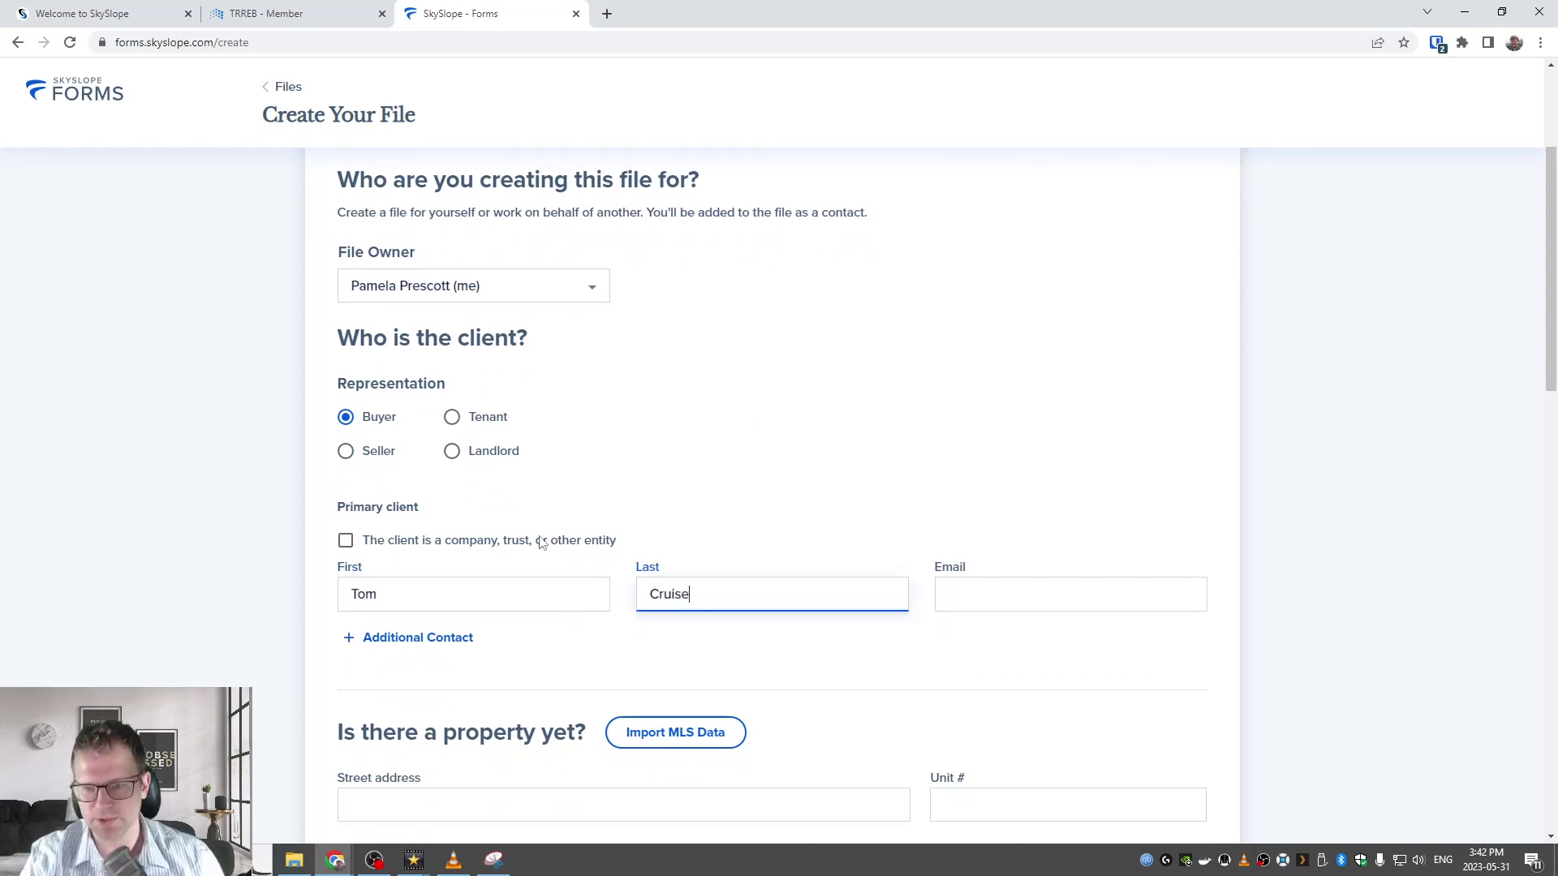
left_click(973, 587)
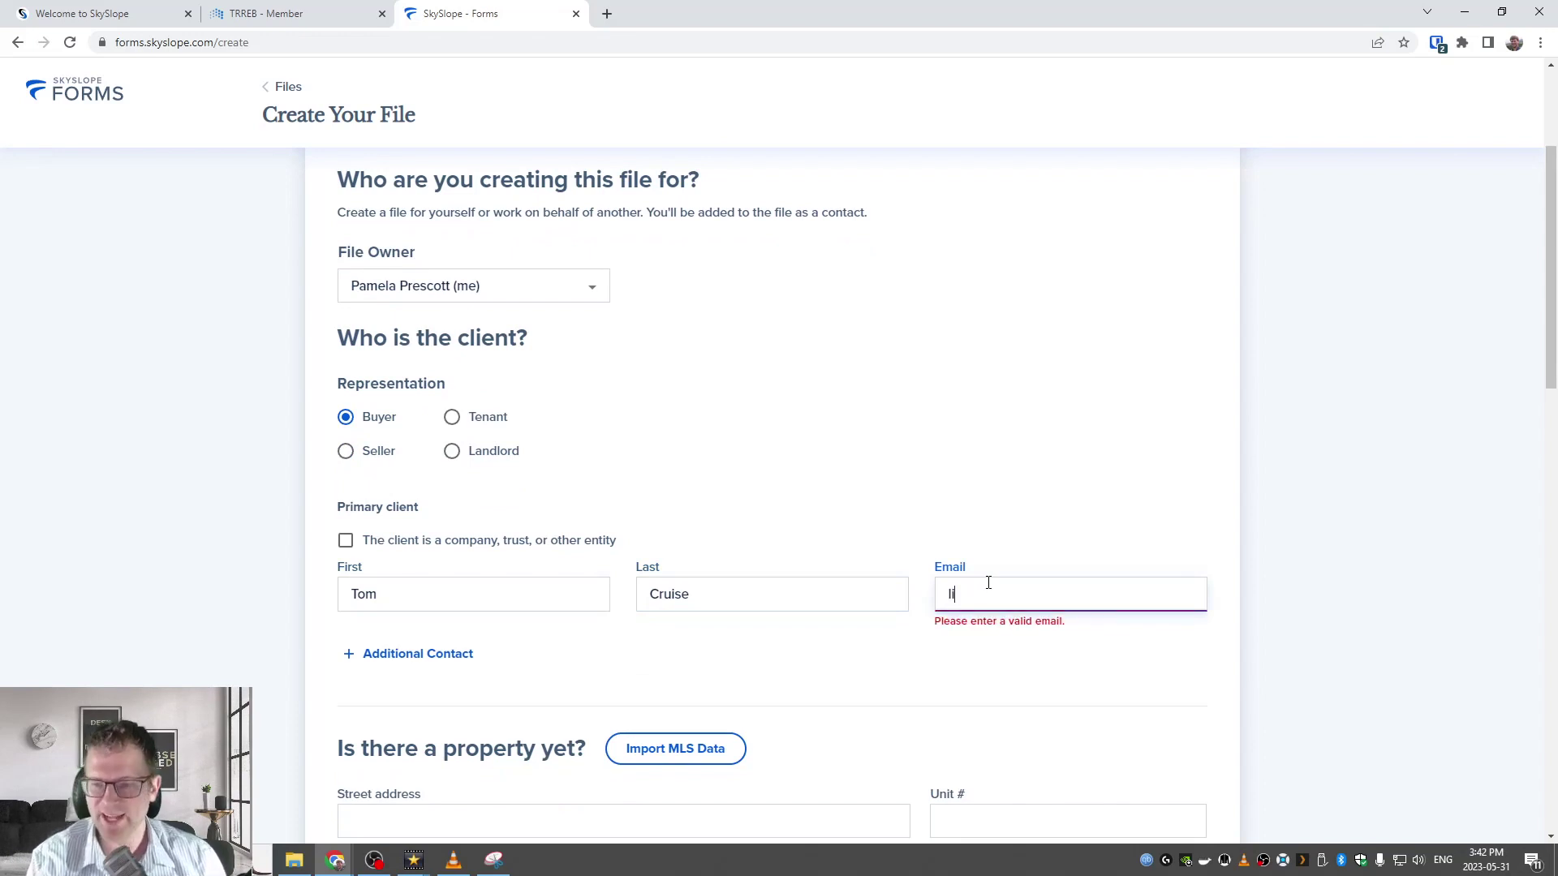
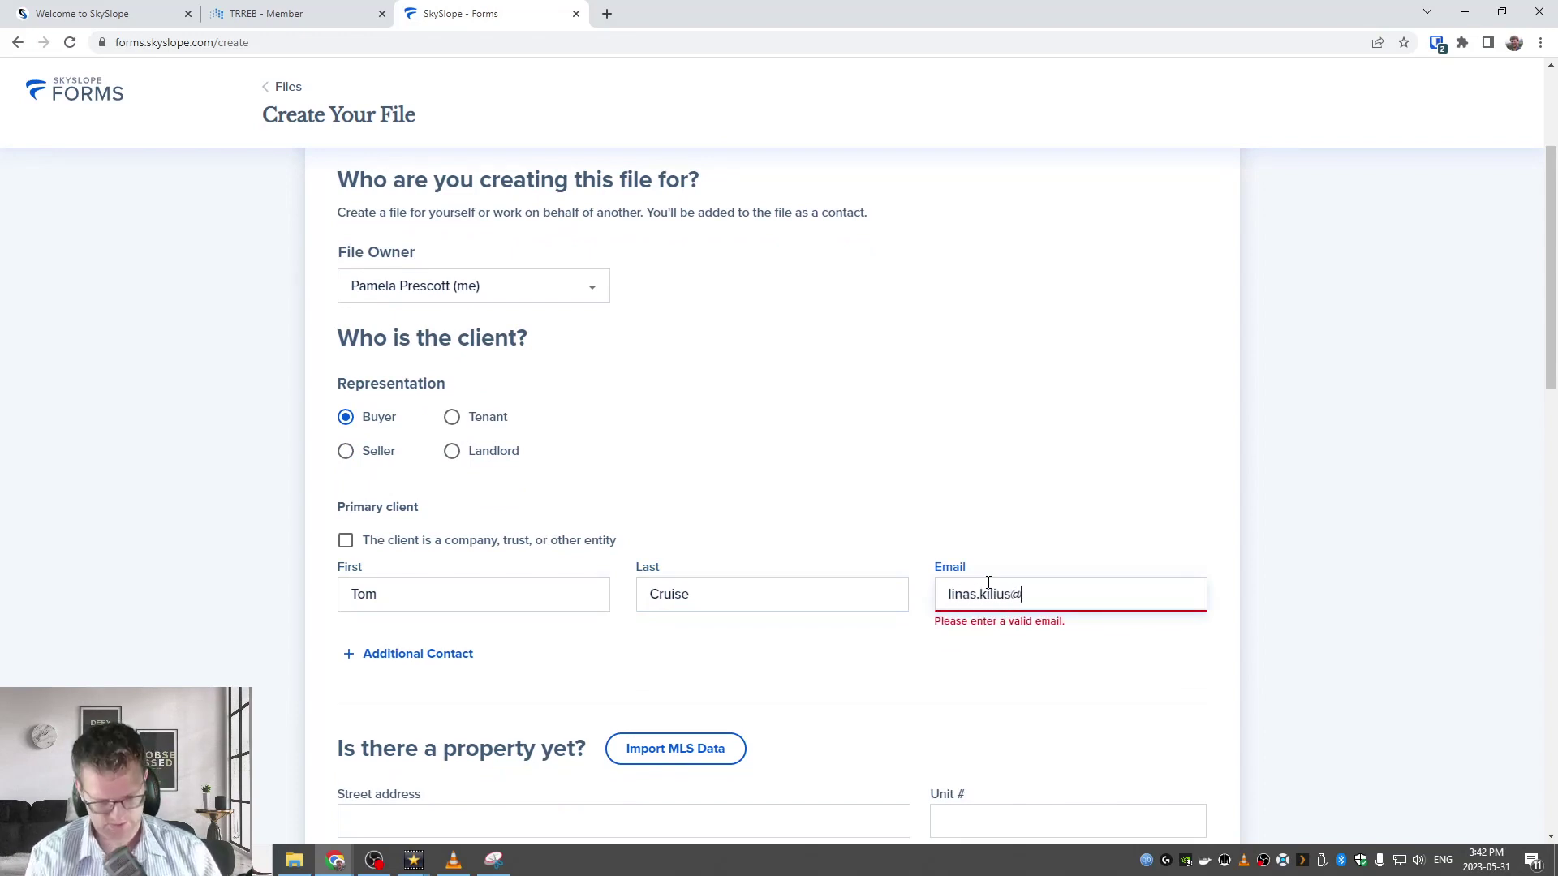
left_click(1068, 483)
scroll(933, 495, "down", 1)
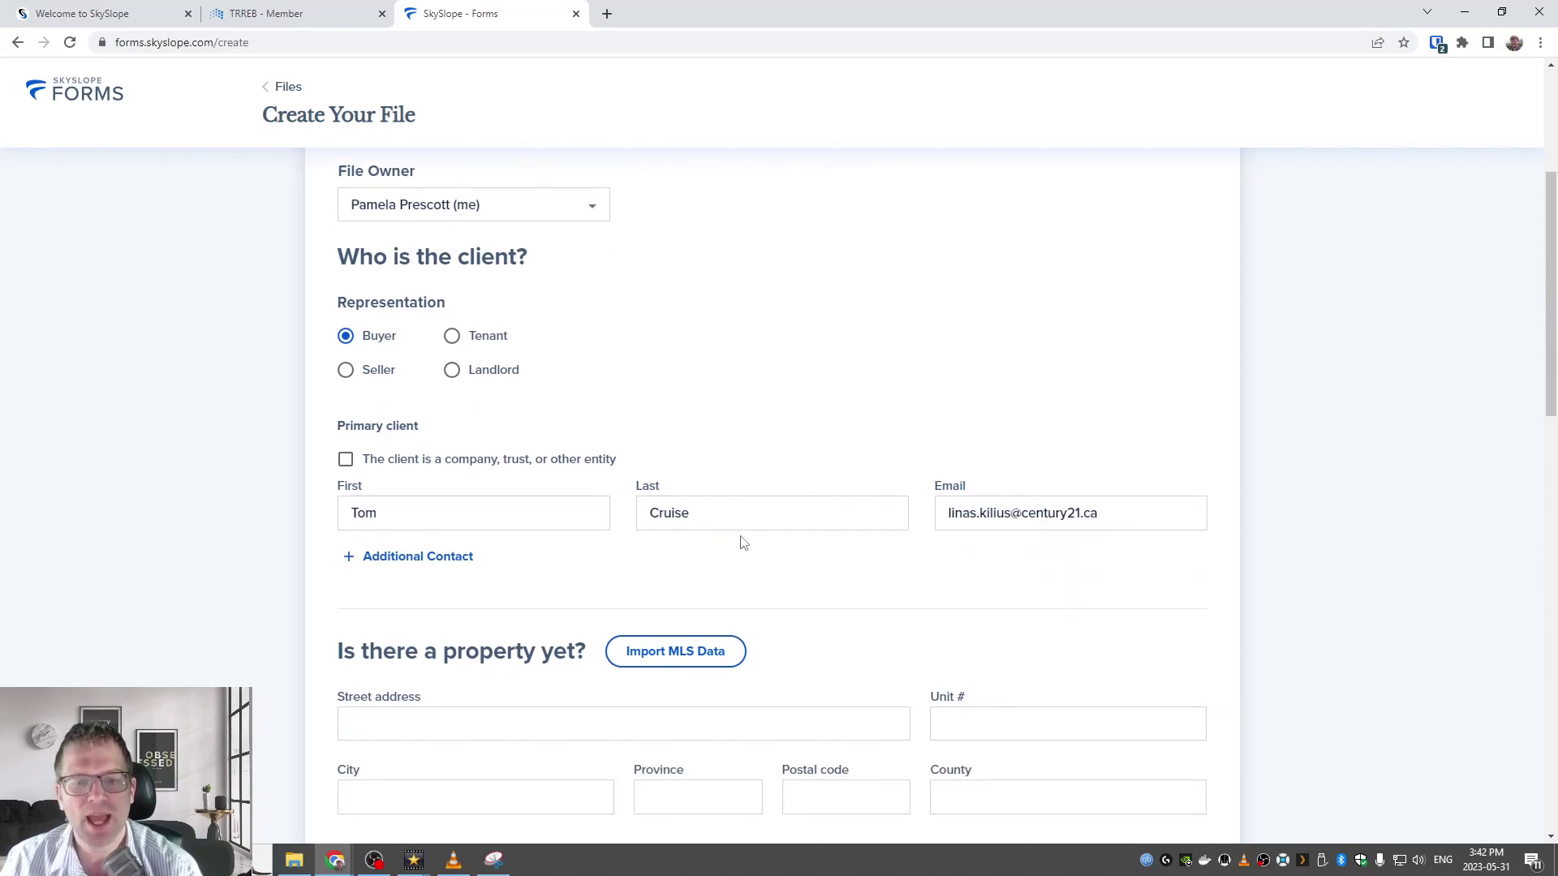
scroll(742, 541, "down", 1)
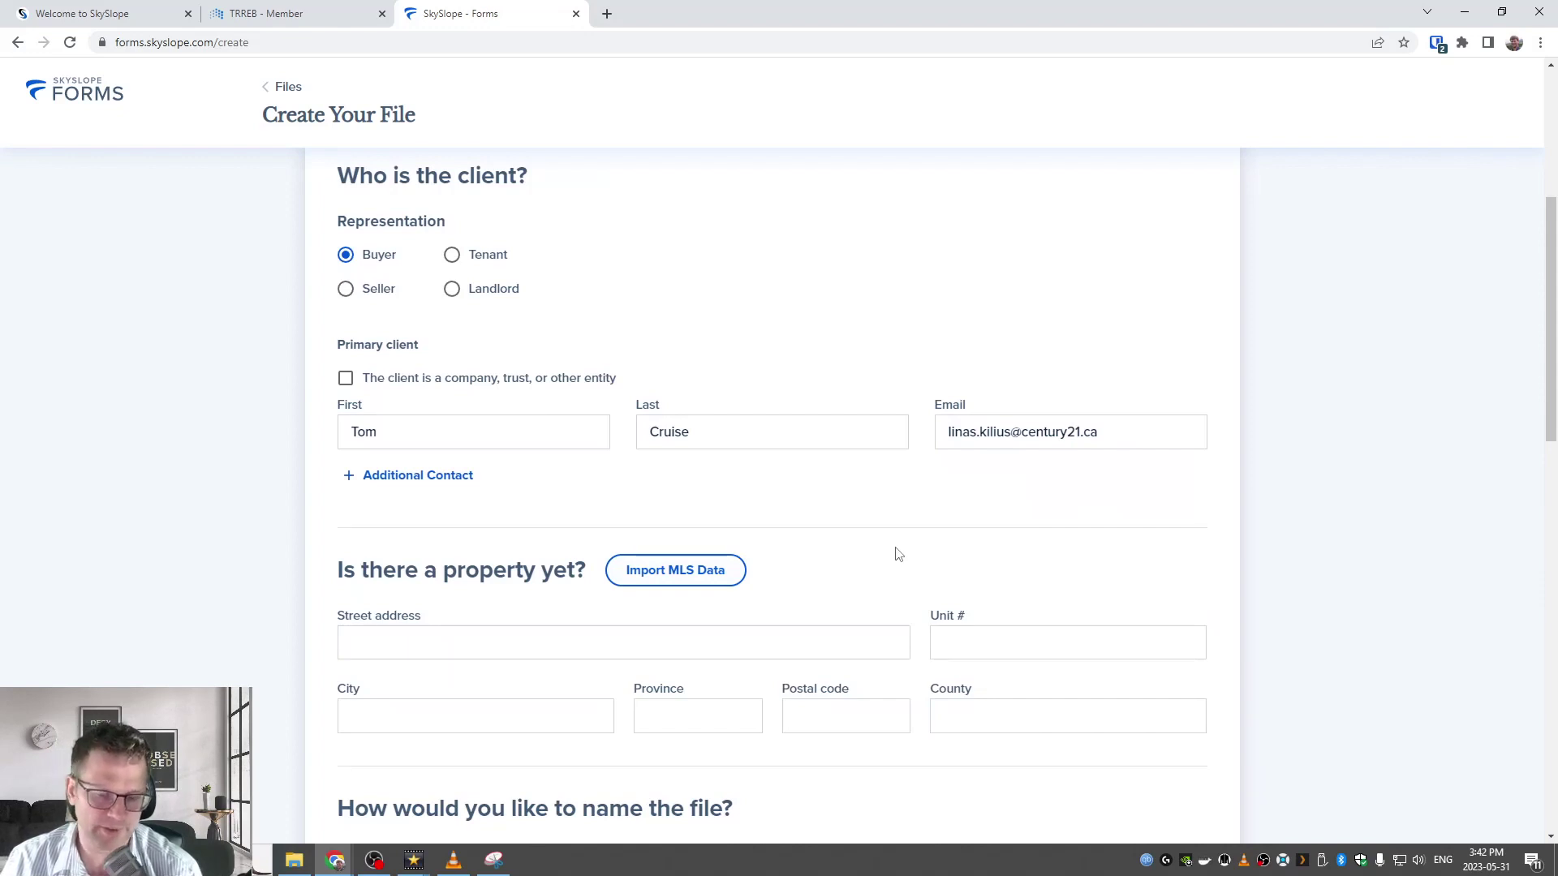
left_click(676, 569)
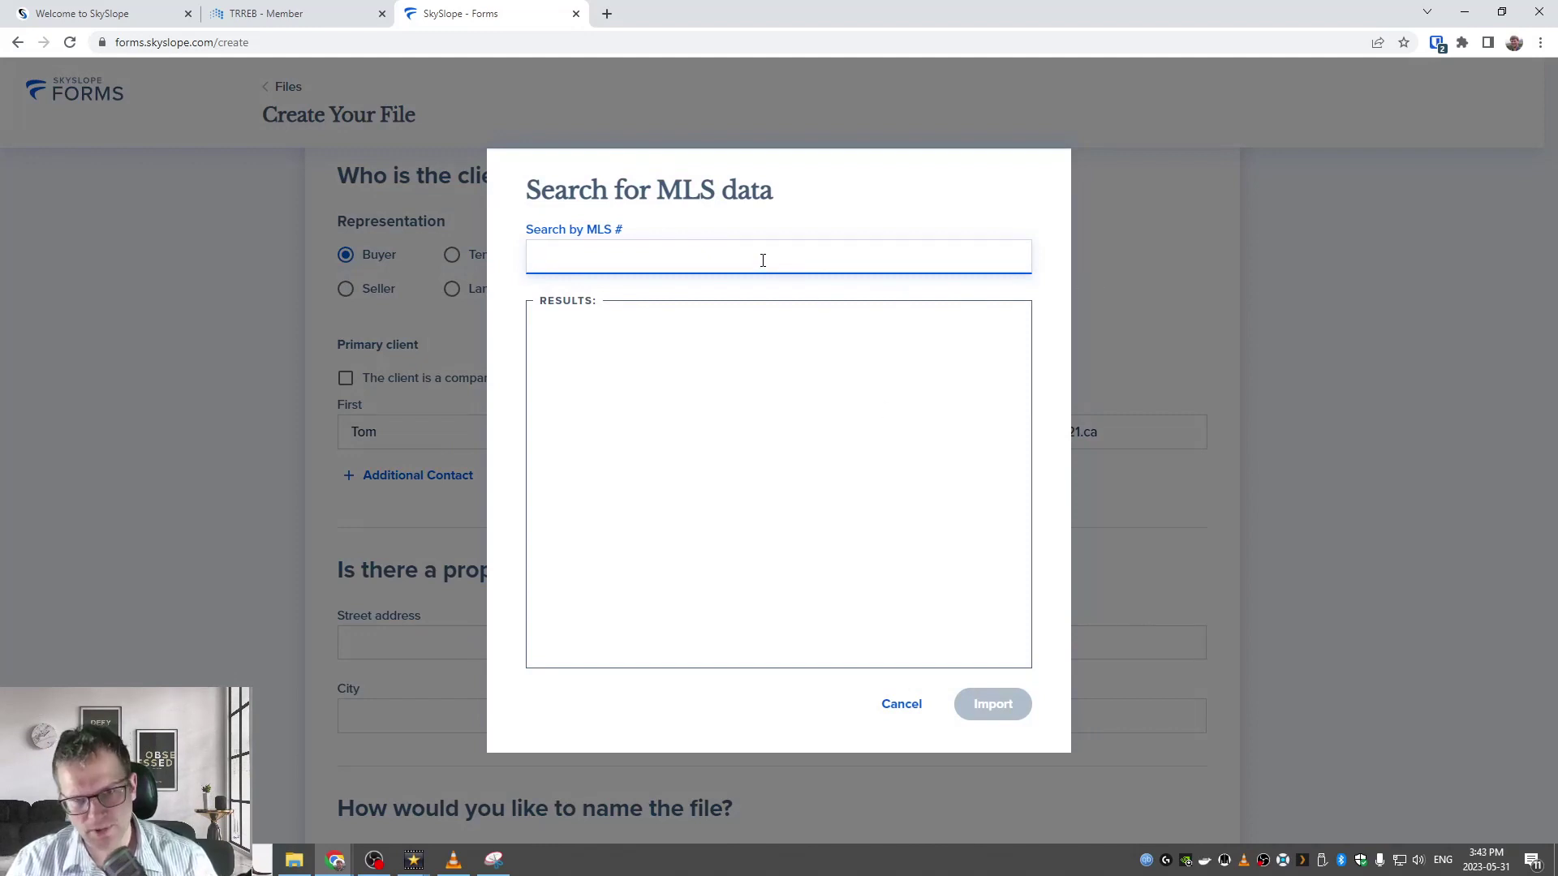
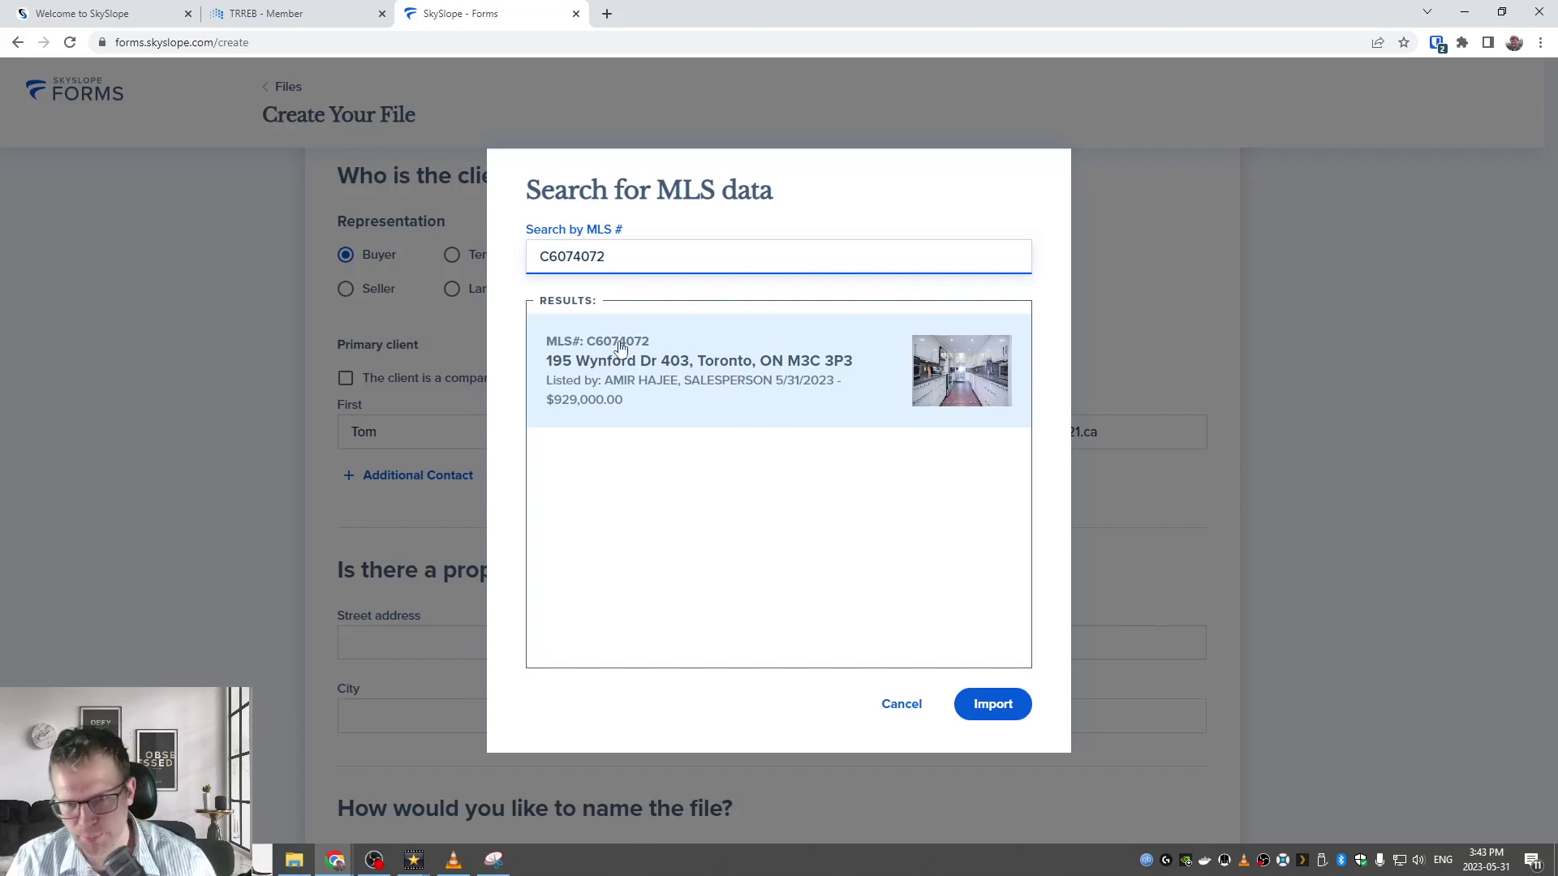
left_click(684, 363)
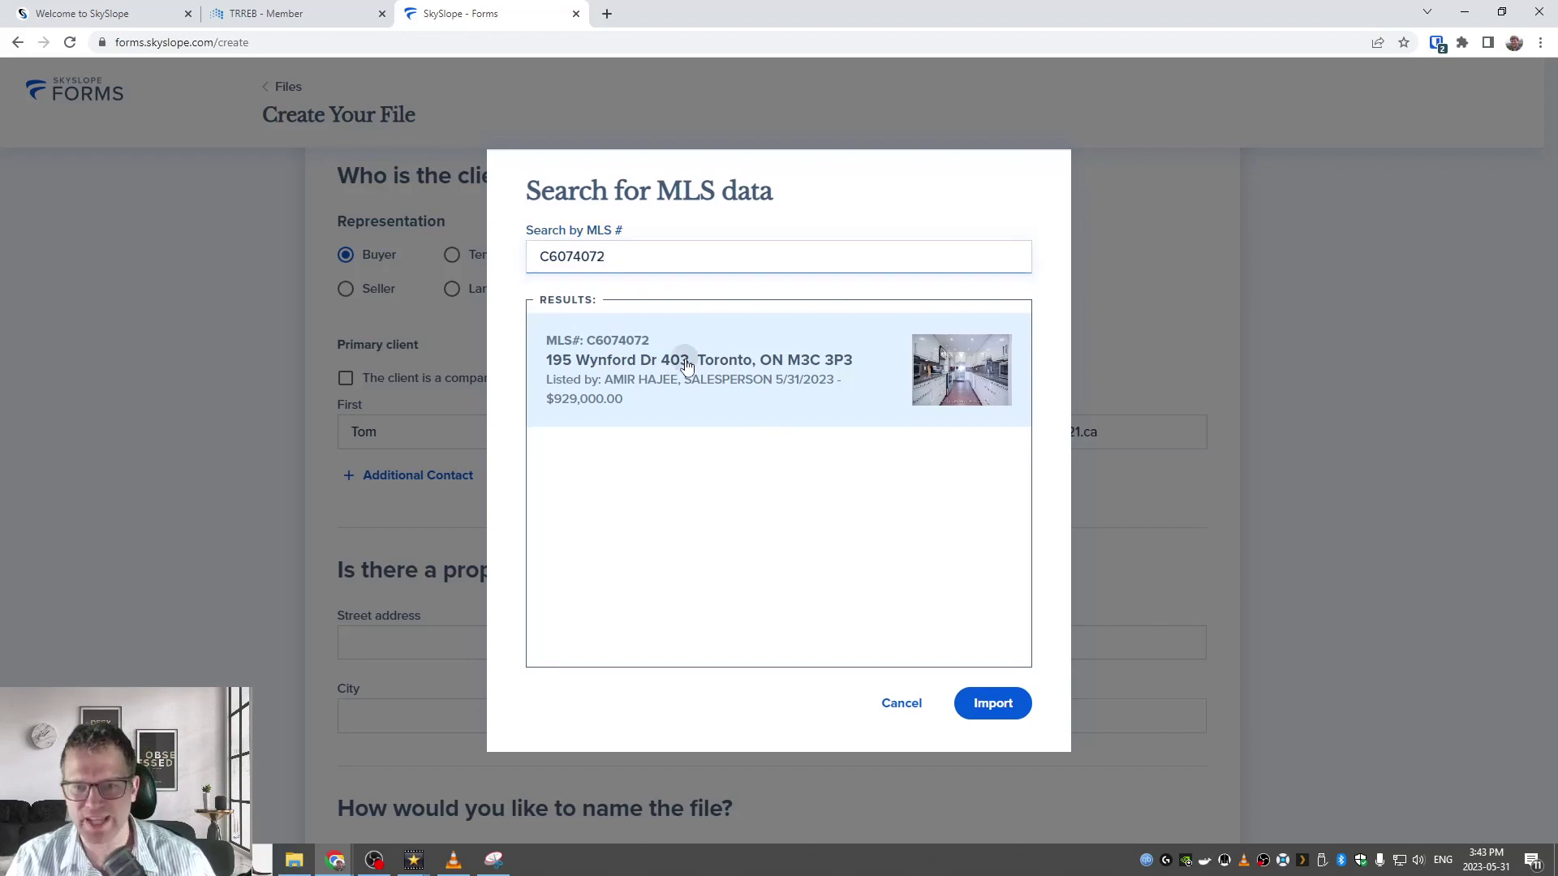
left_click(999, 717)
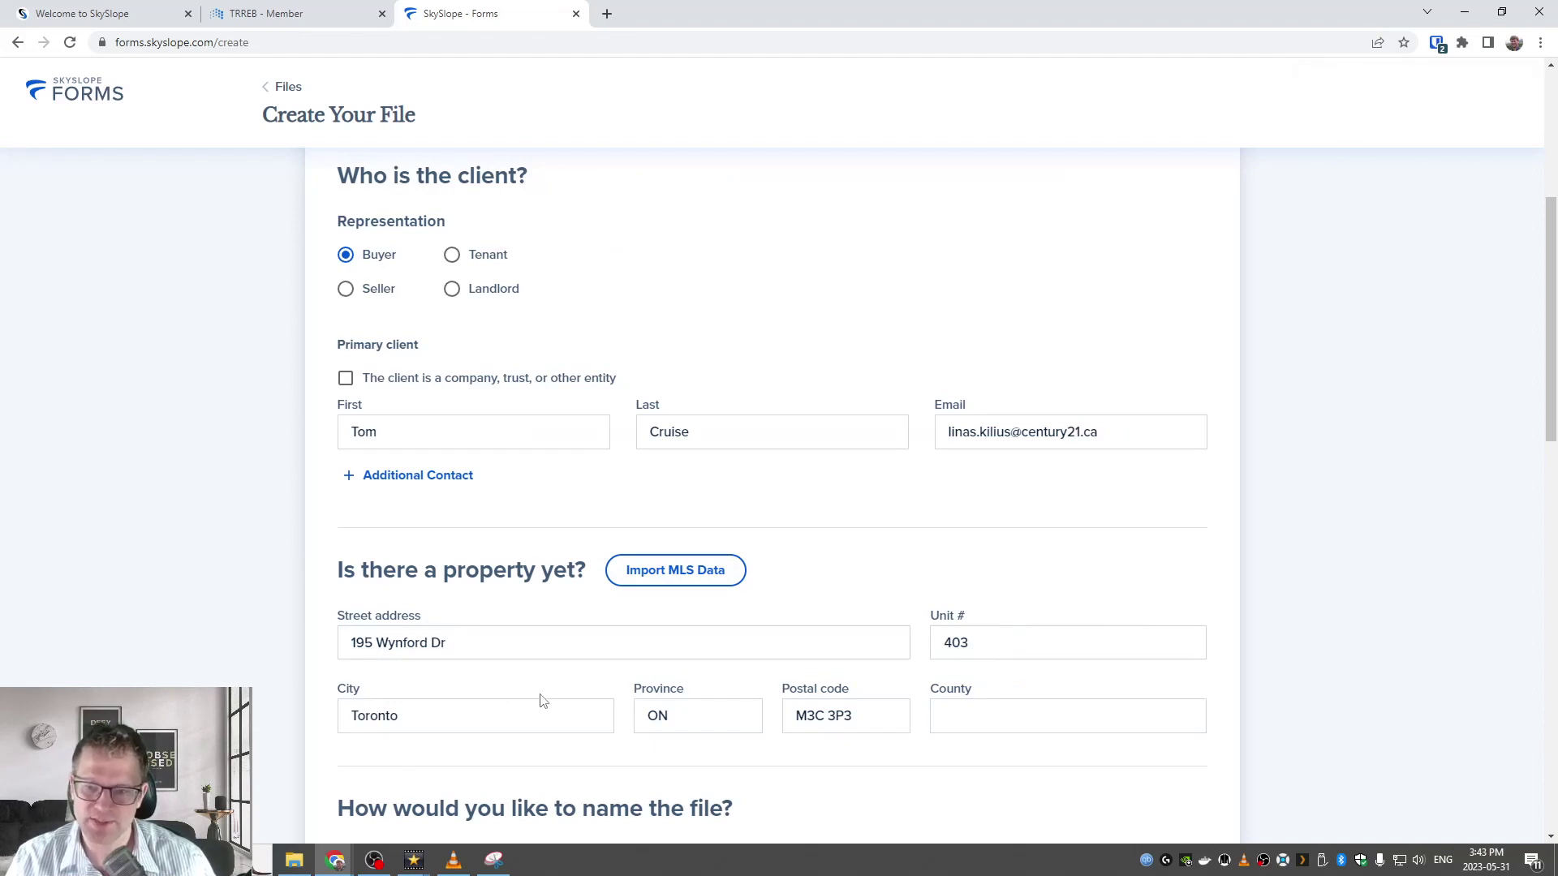
scroll(848, 666, "down", 2)
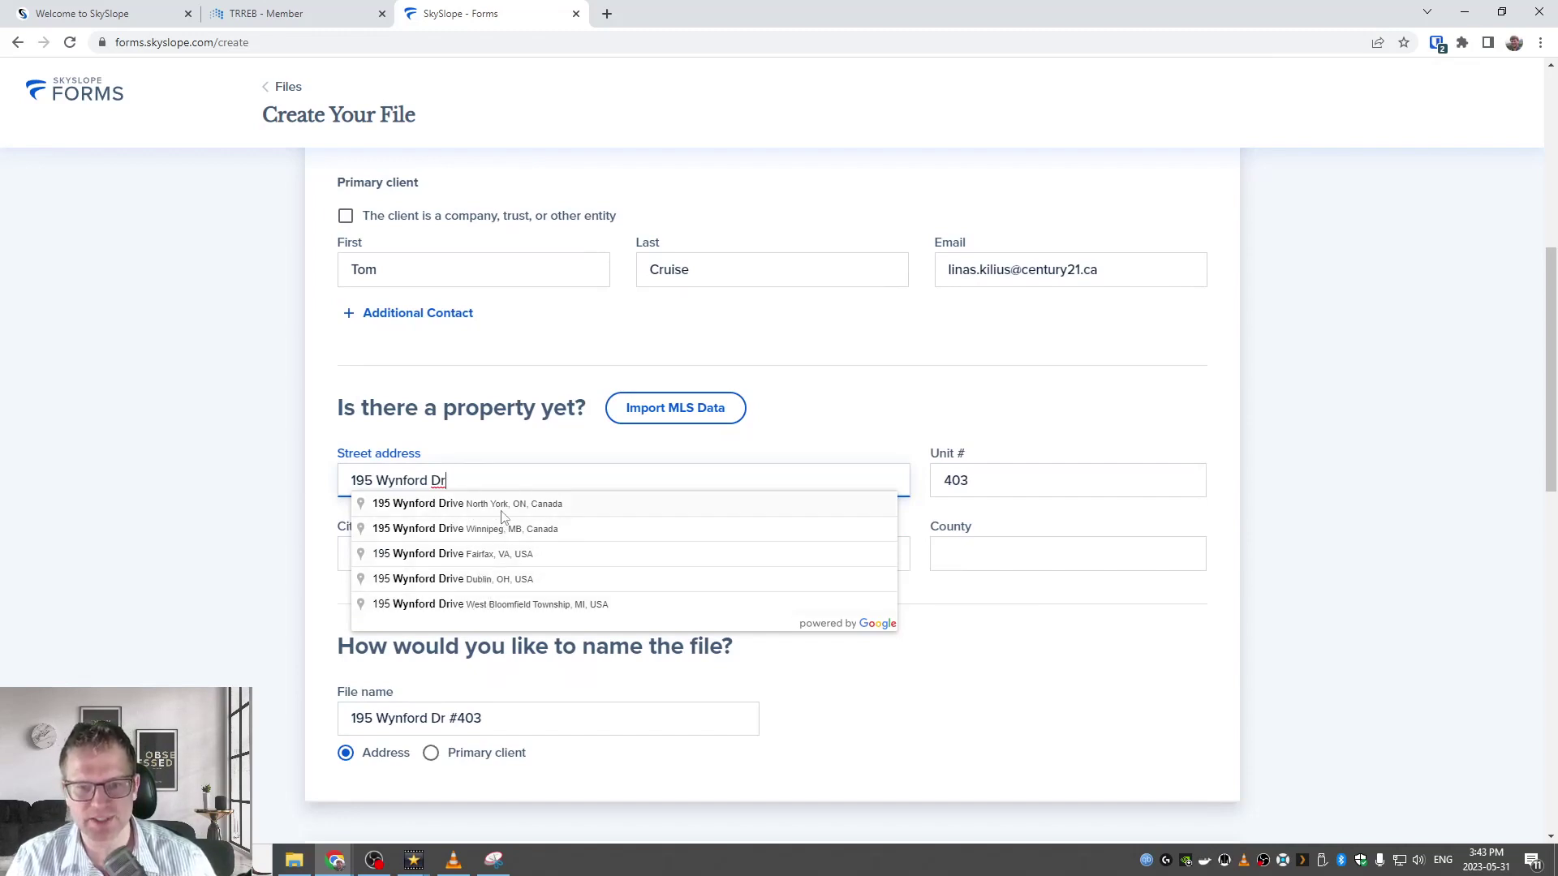
left_click(461, 434)
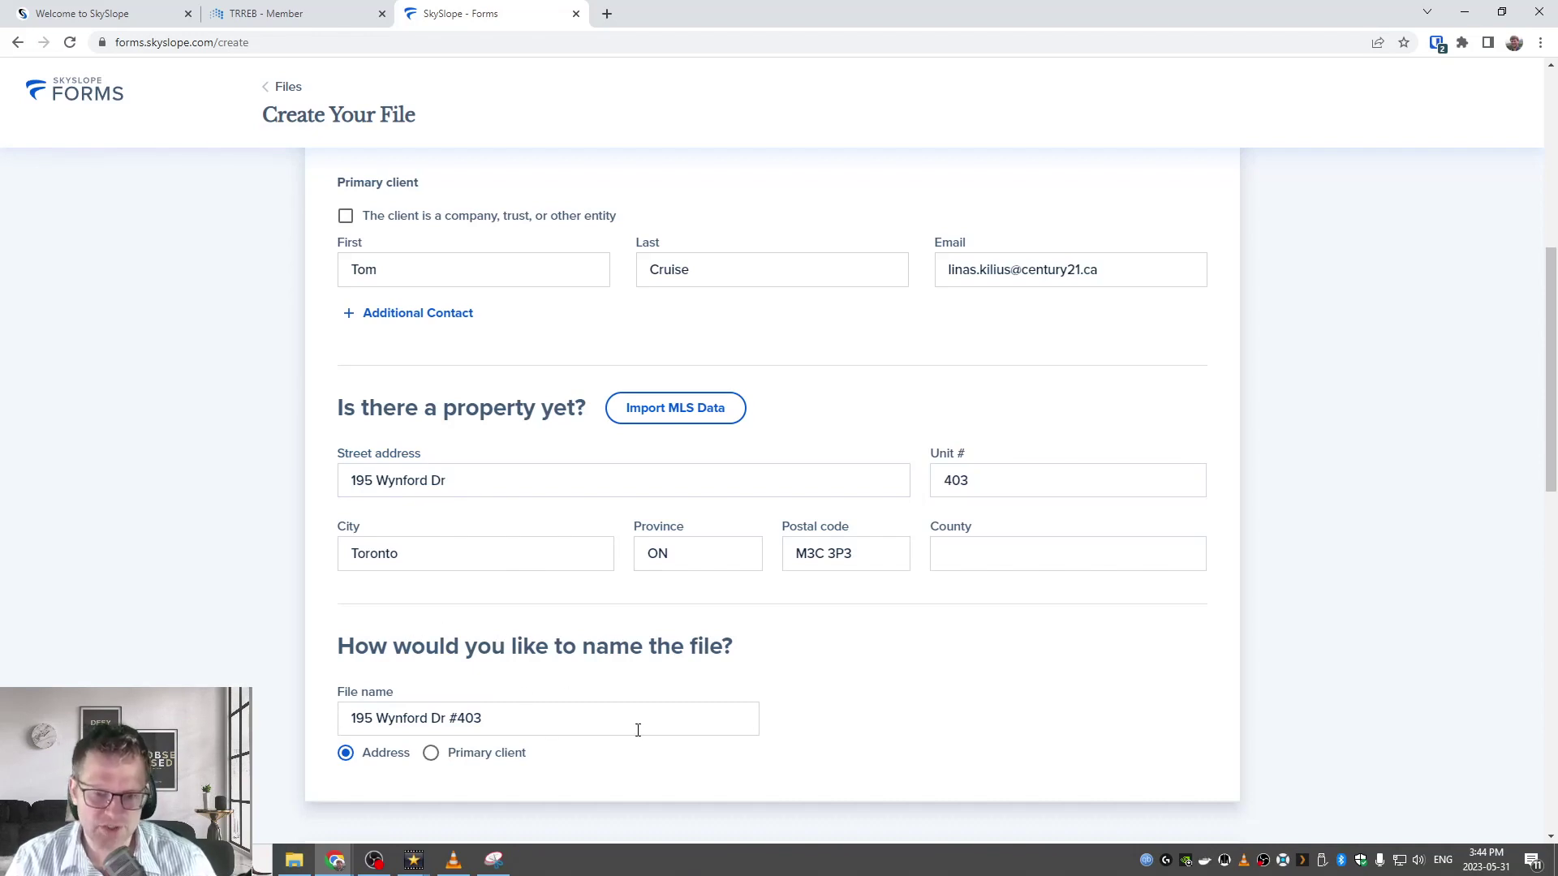
left_click(554, 712)
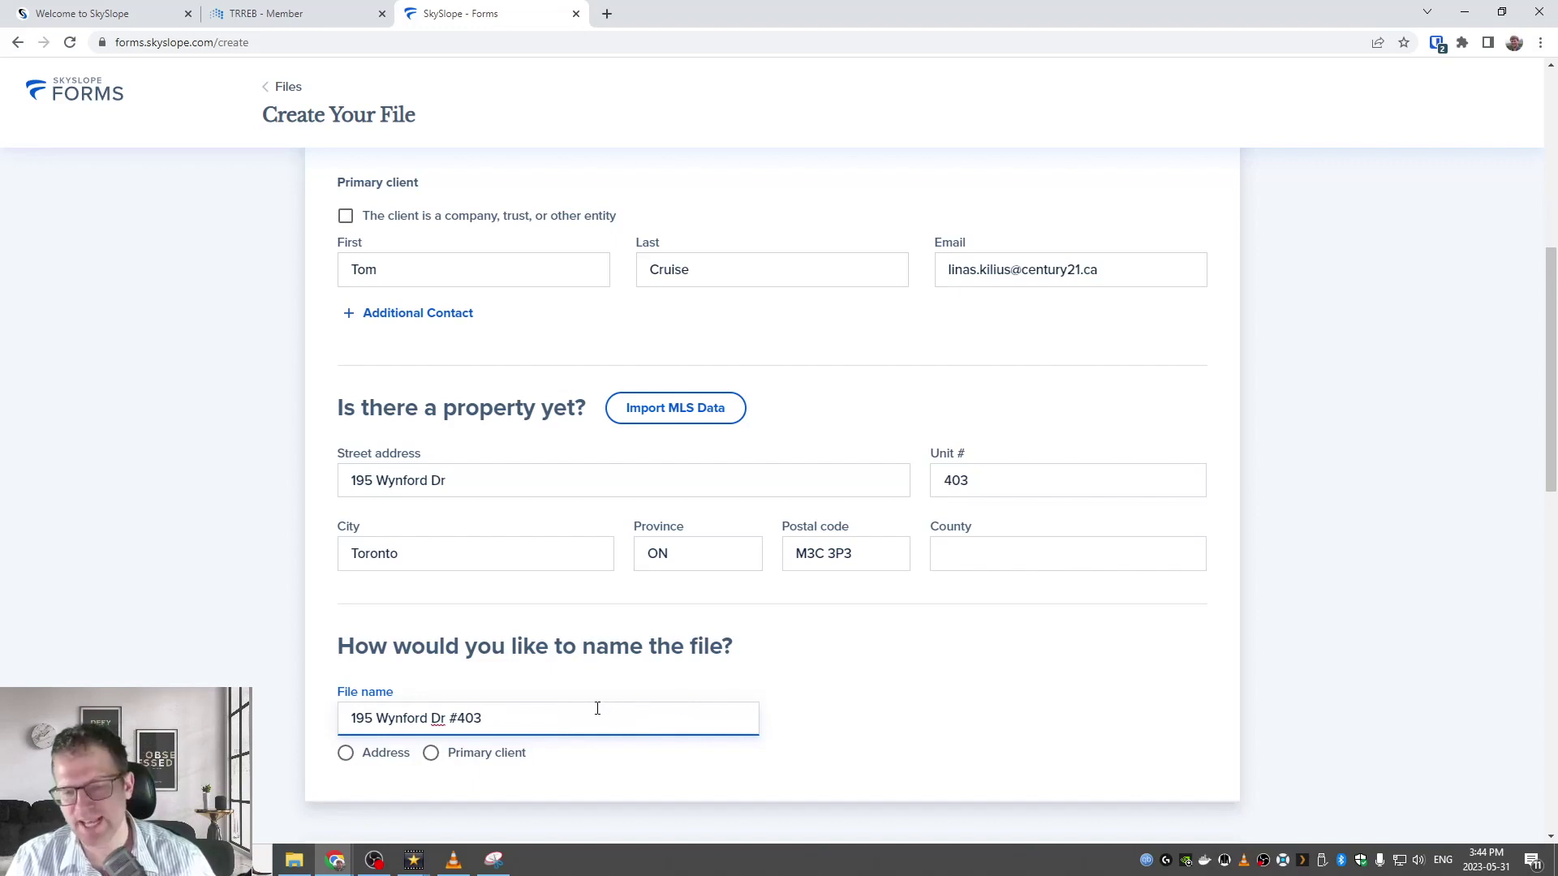
left_click(431, 754)
left_click(345, 754)
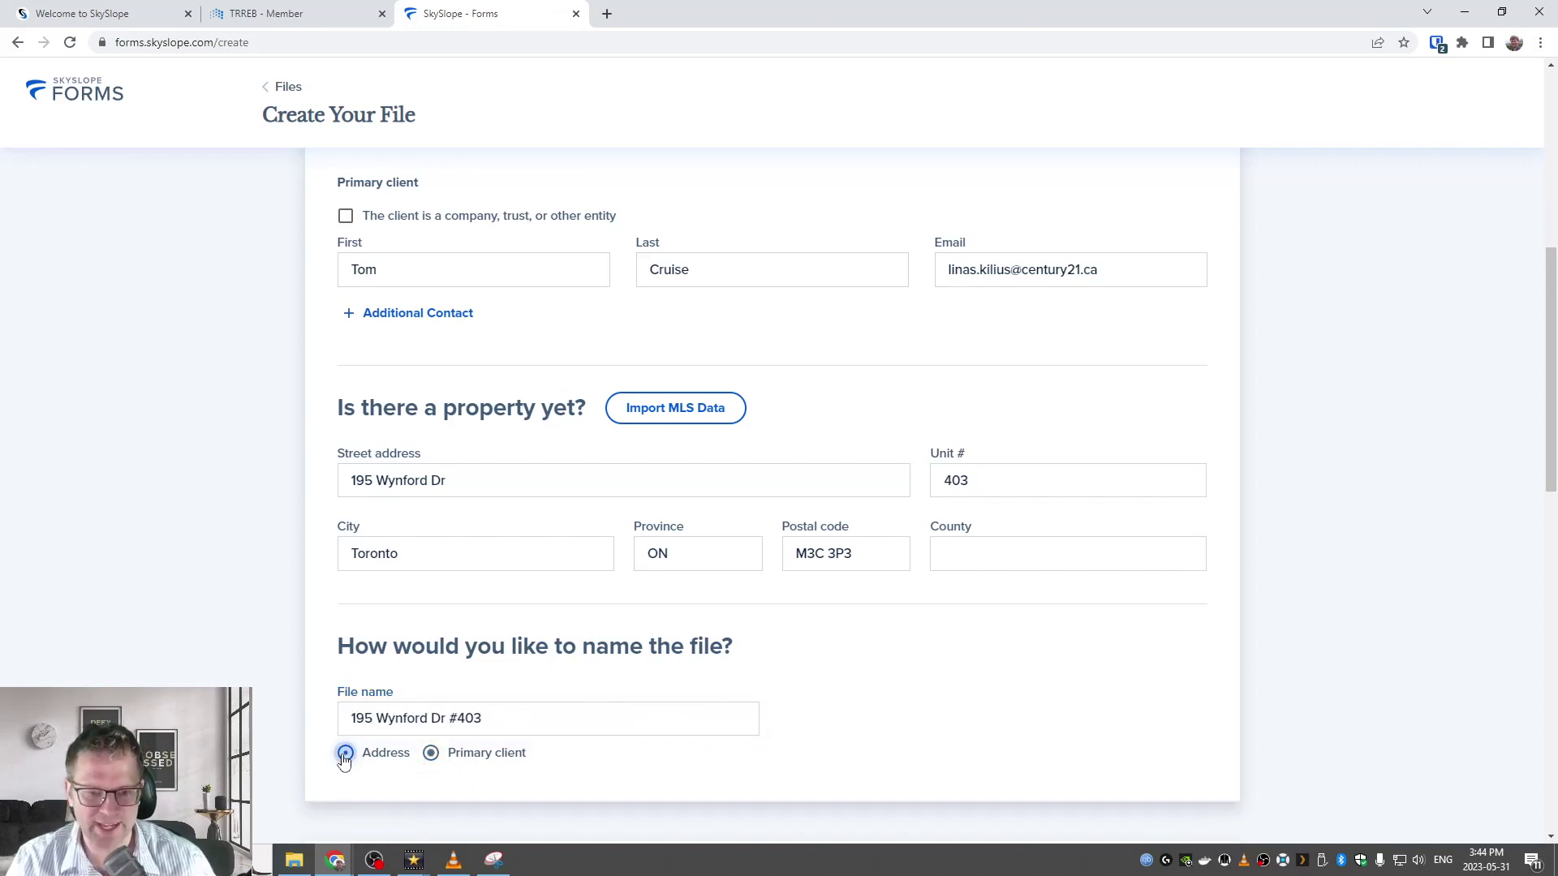
left_click(541, 719)
type("- TEST")
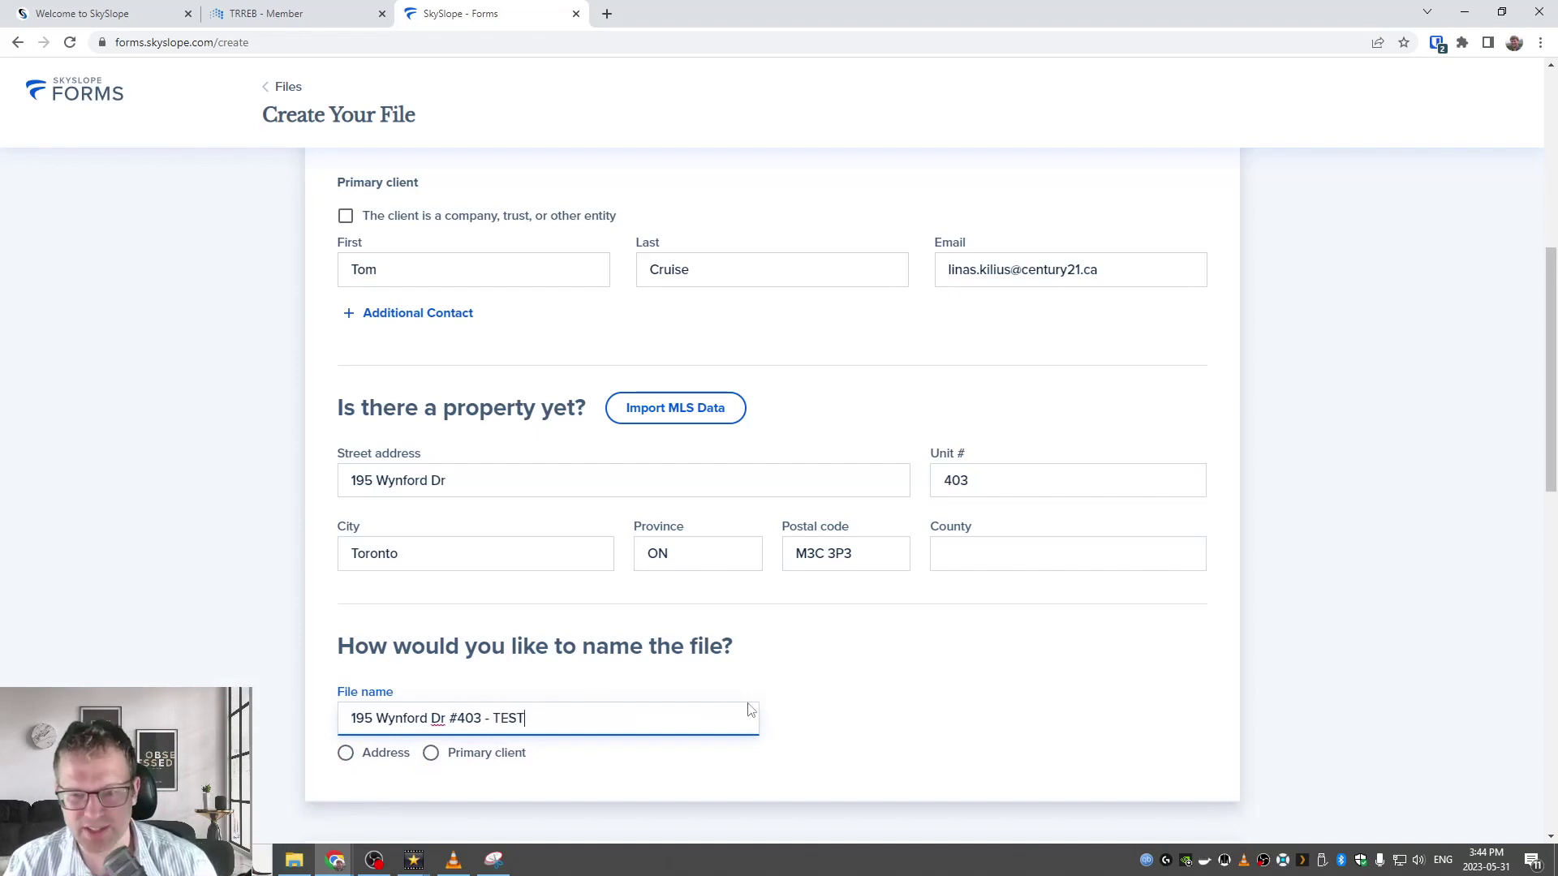
scroll(872, 714, "down", 3)
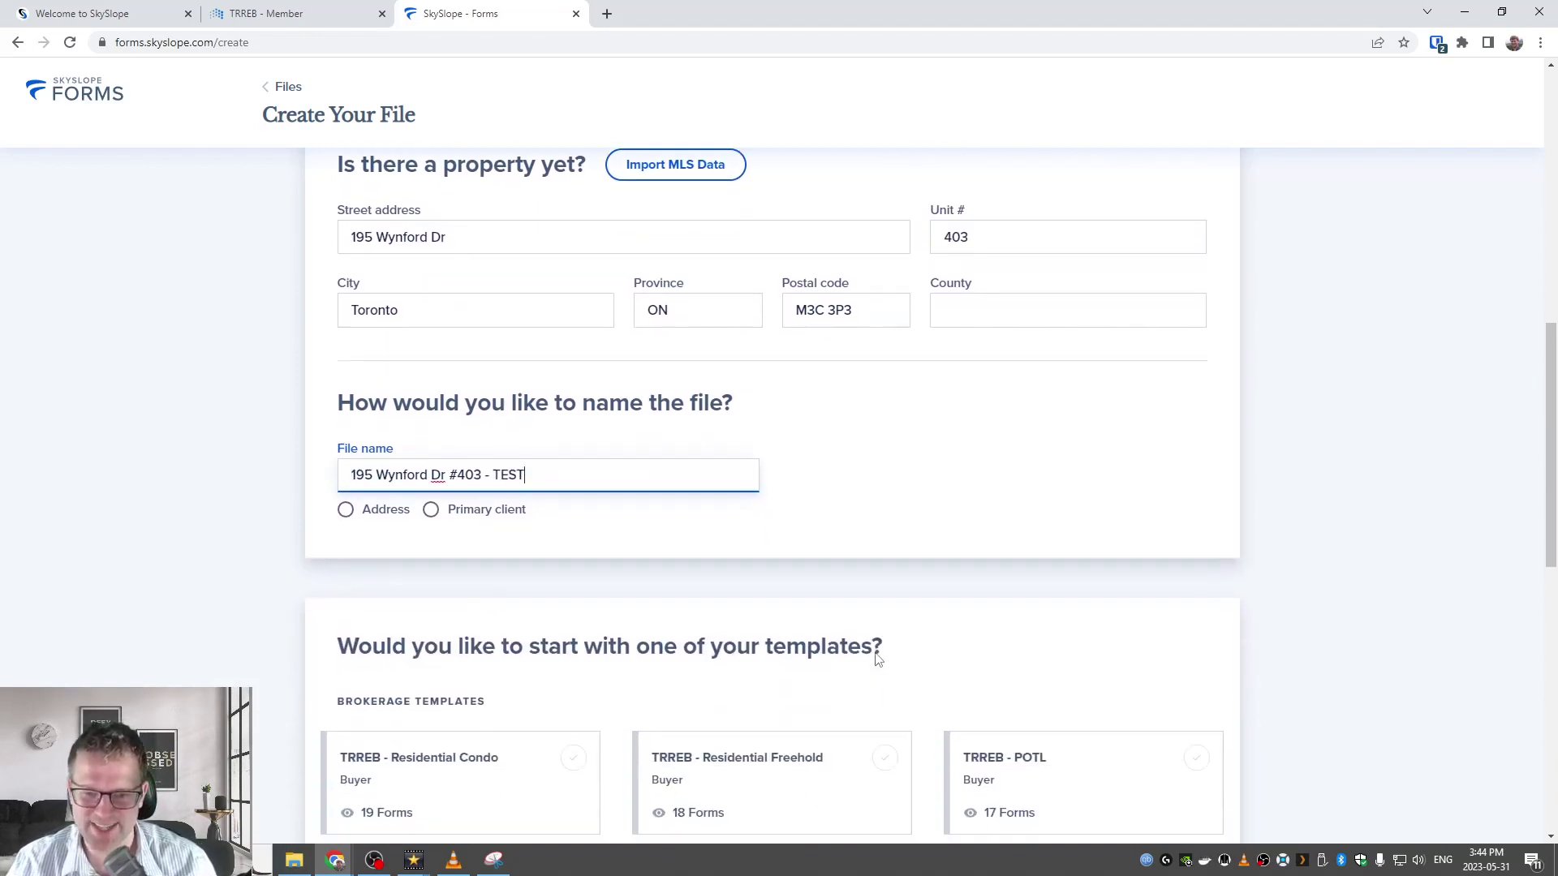
scroll(961, 563, "down", 2)
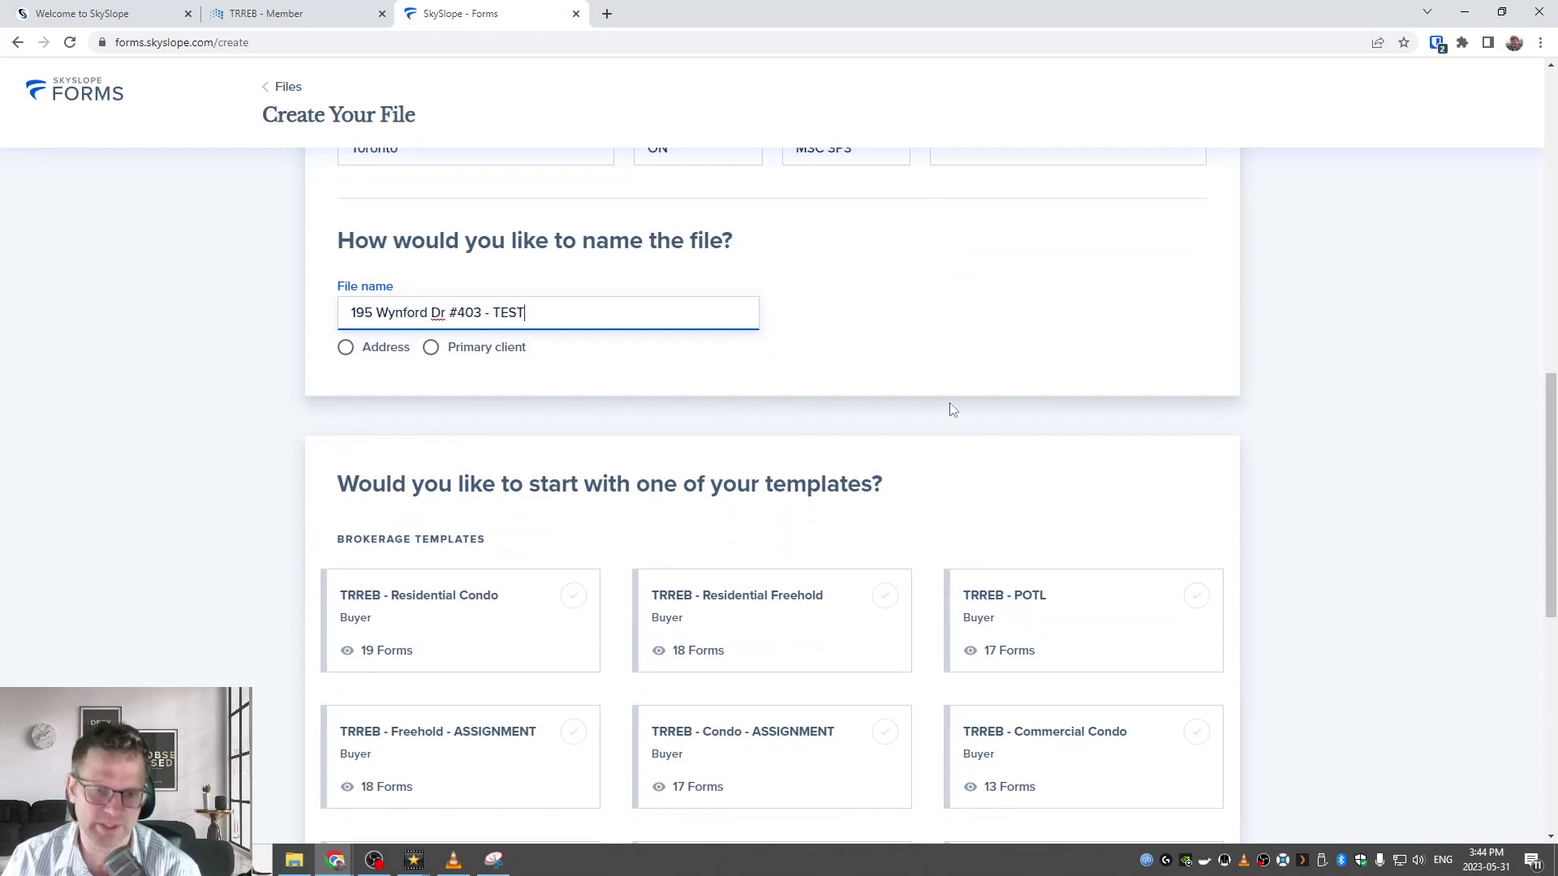
scroll(965, 402, "down", 3)
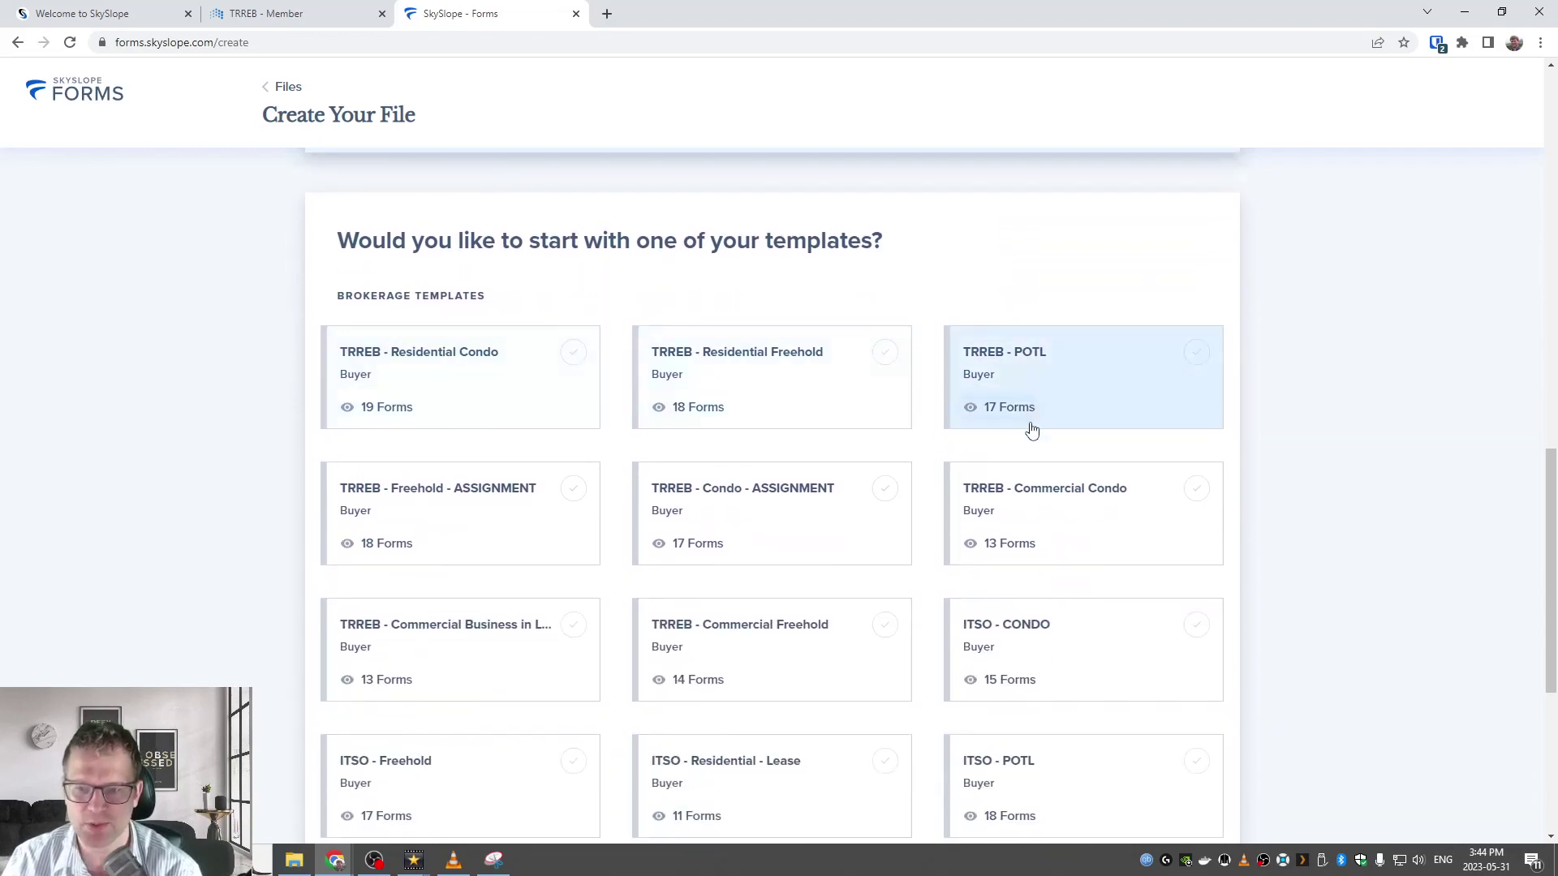
scroll(588, 519, "up", 15)
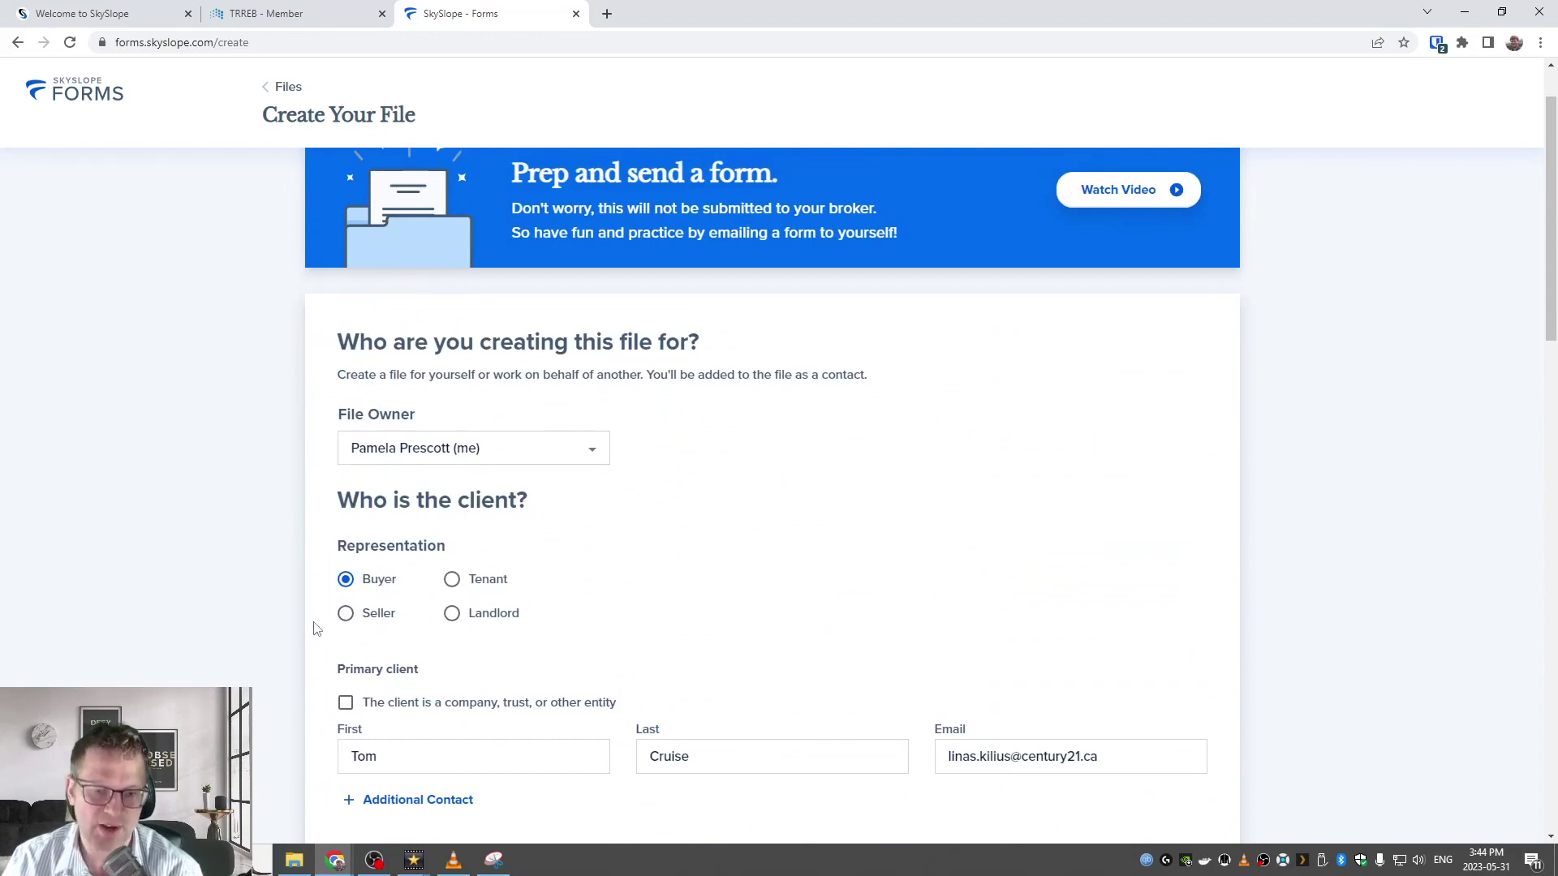
scroll(317, 629, "down", 12)
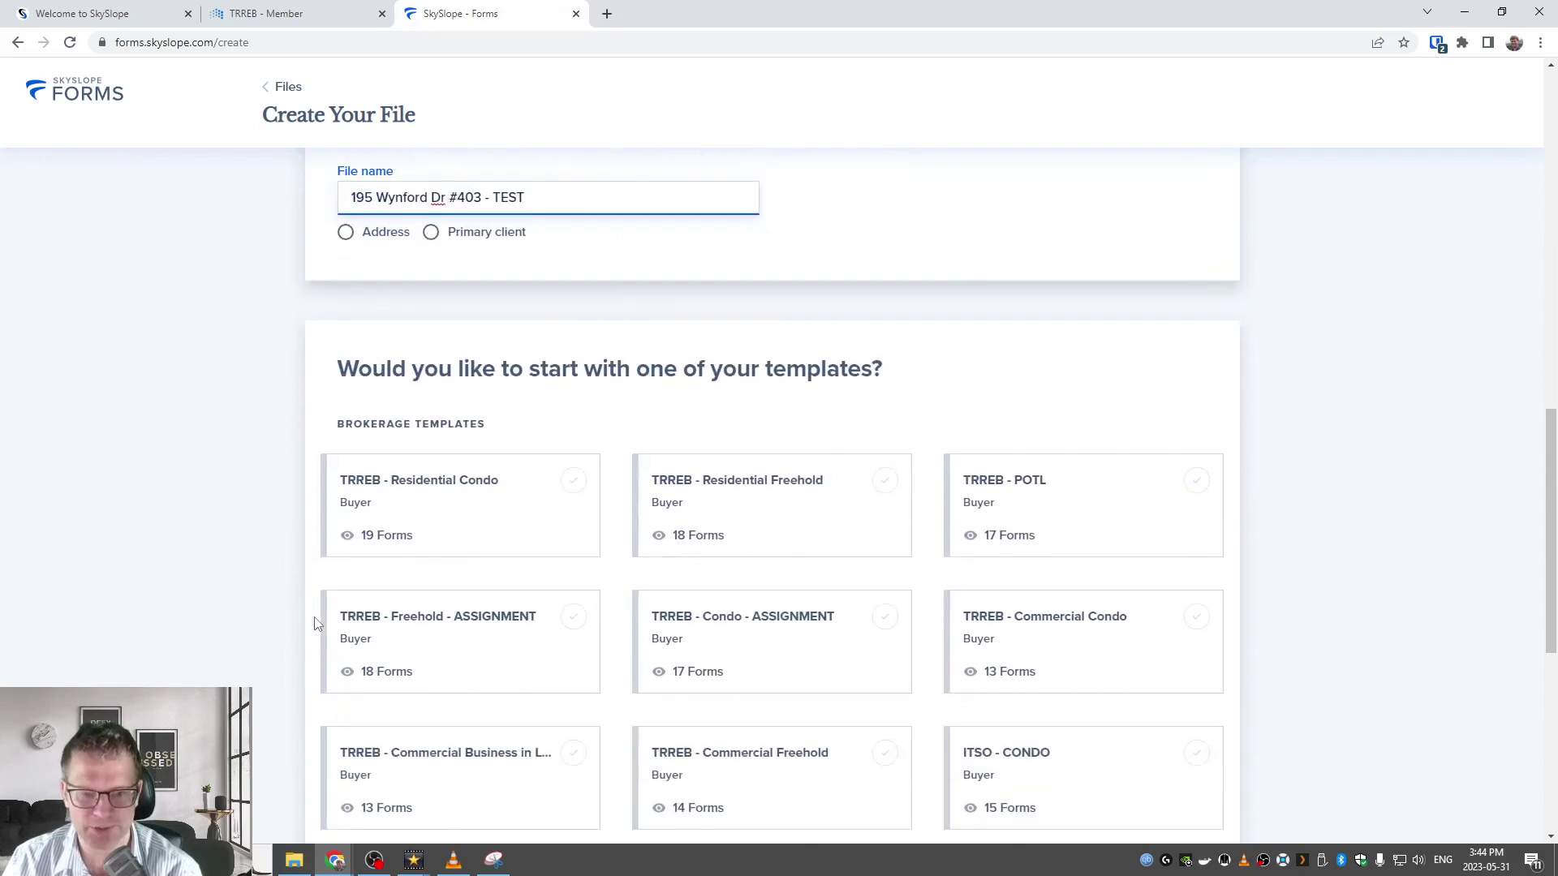
scroll(316, 625, "down", 1)
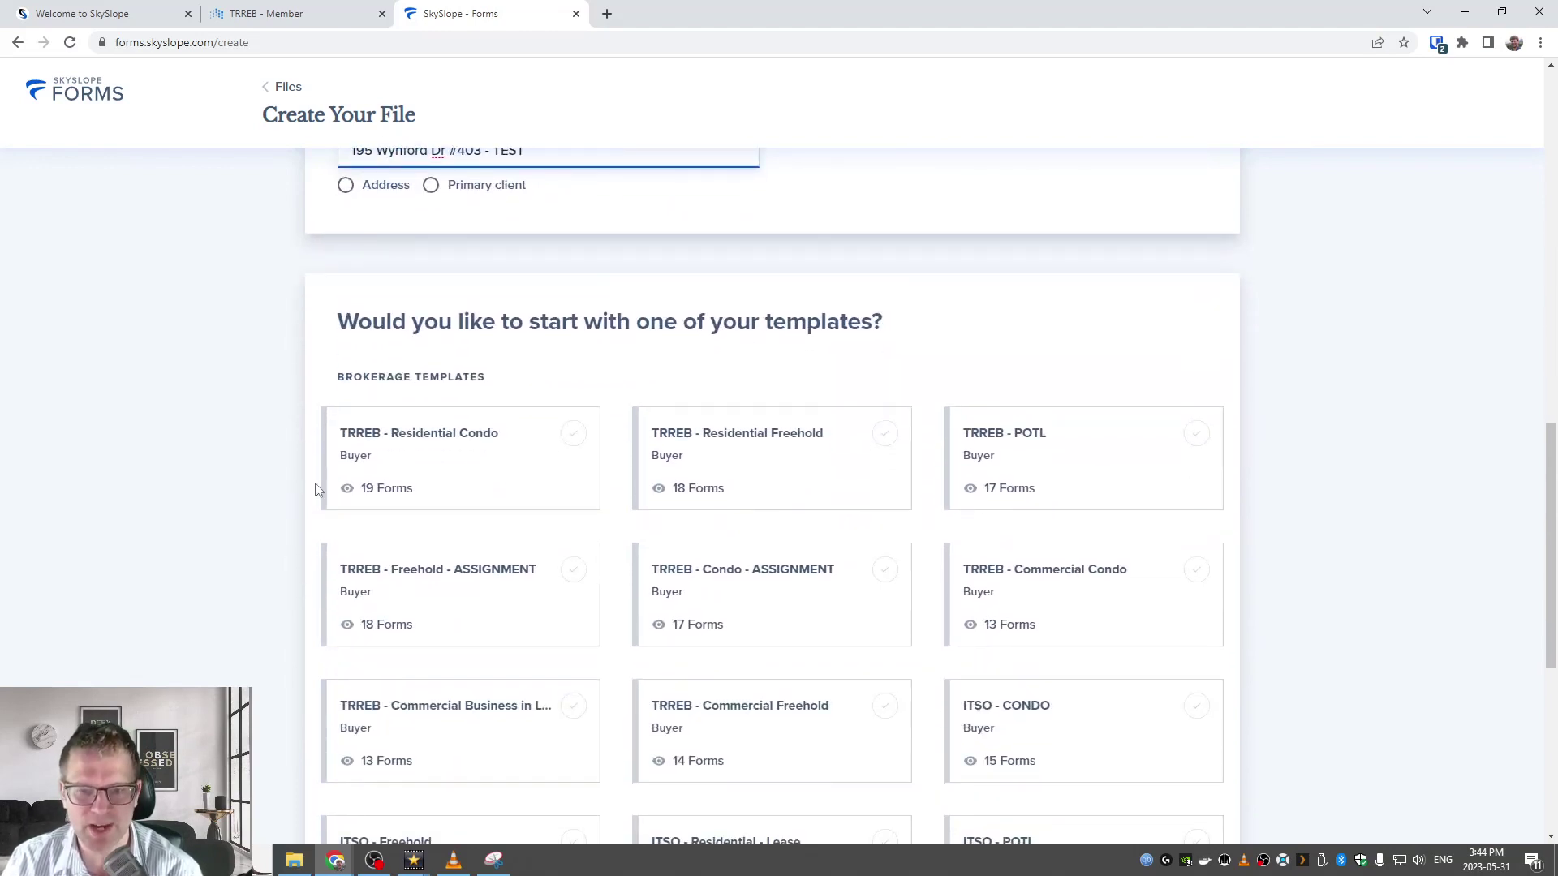
scroll(410, 593, "down", 2)
scroll(409, 594, "down", 5)
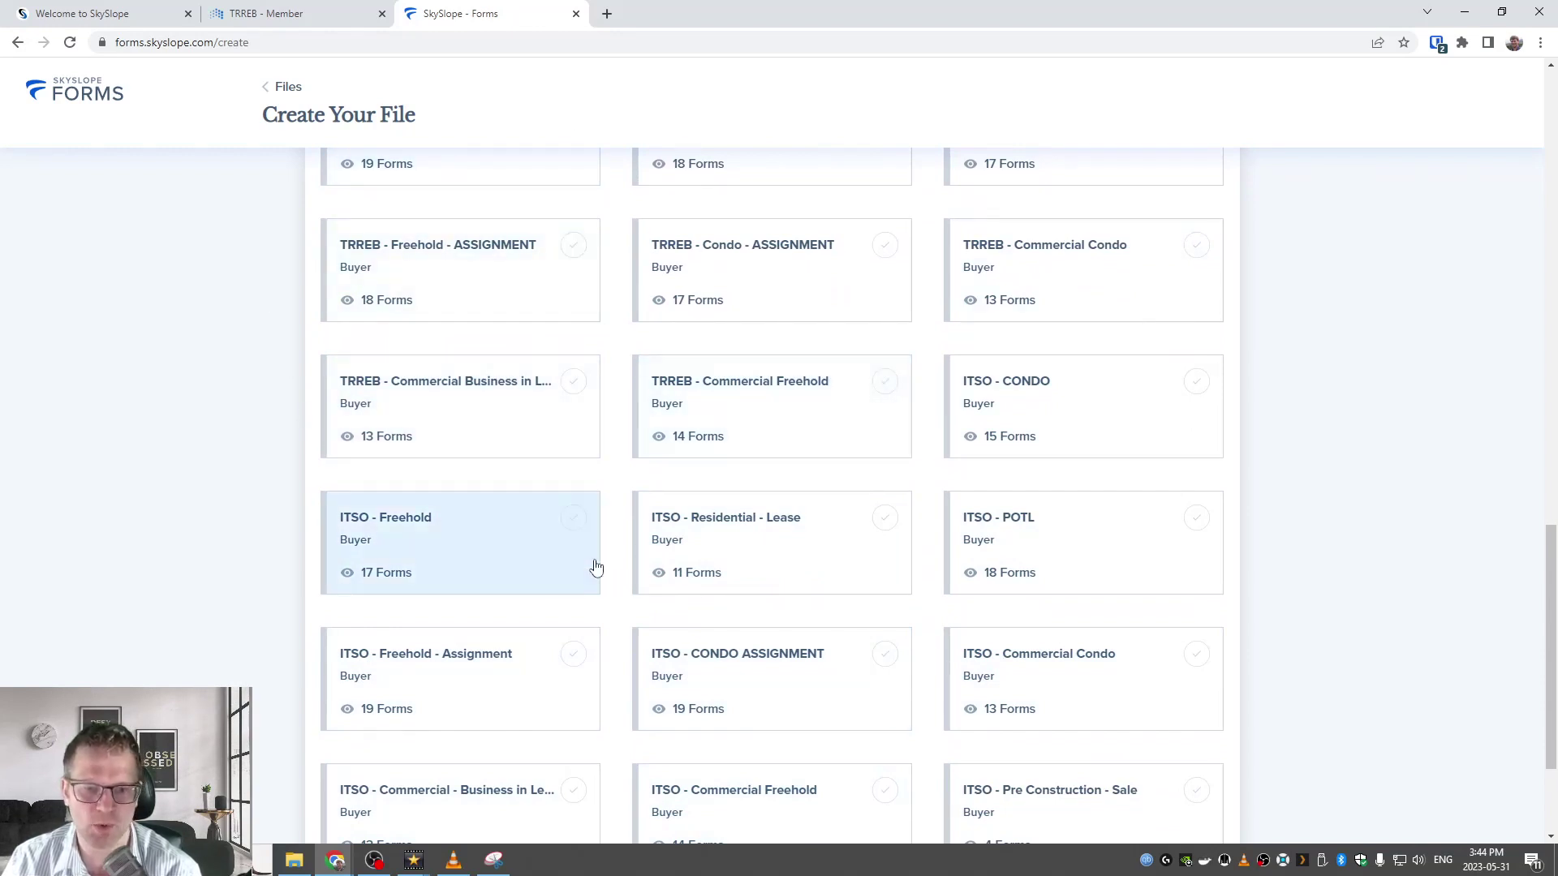
scroll(431, 706, "up", 2)
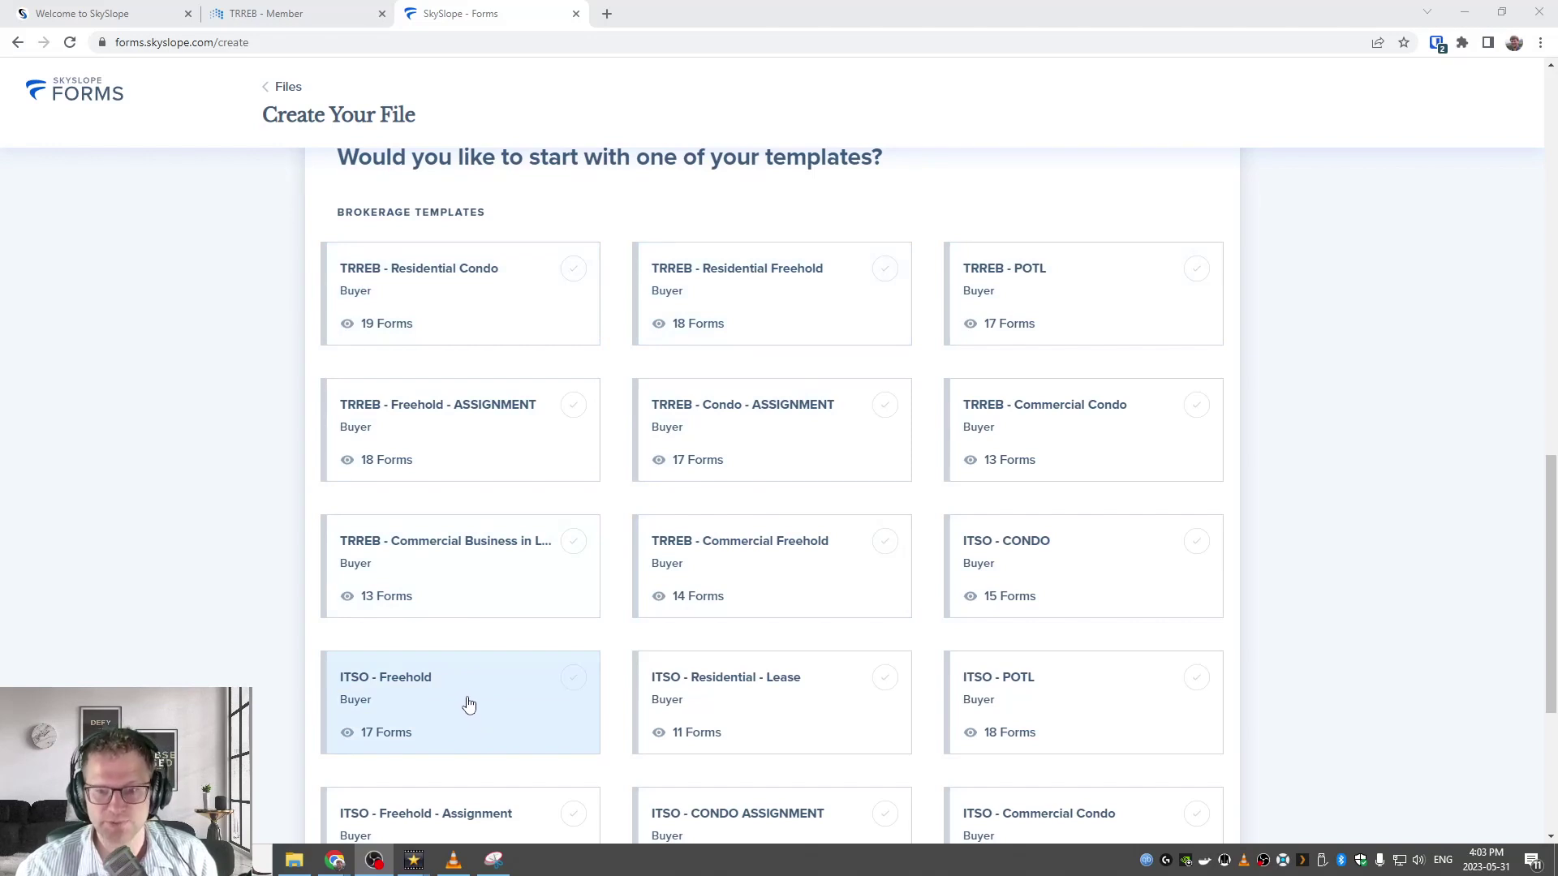
Choose the ITSO - Freehold template with 17 forms and create the file.
left_click(537, 695)
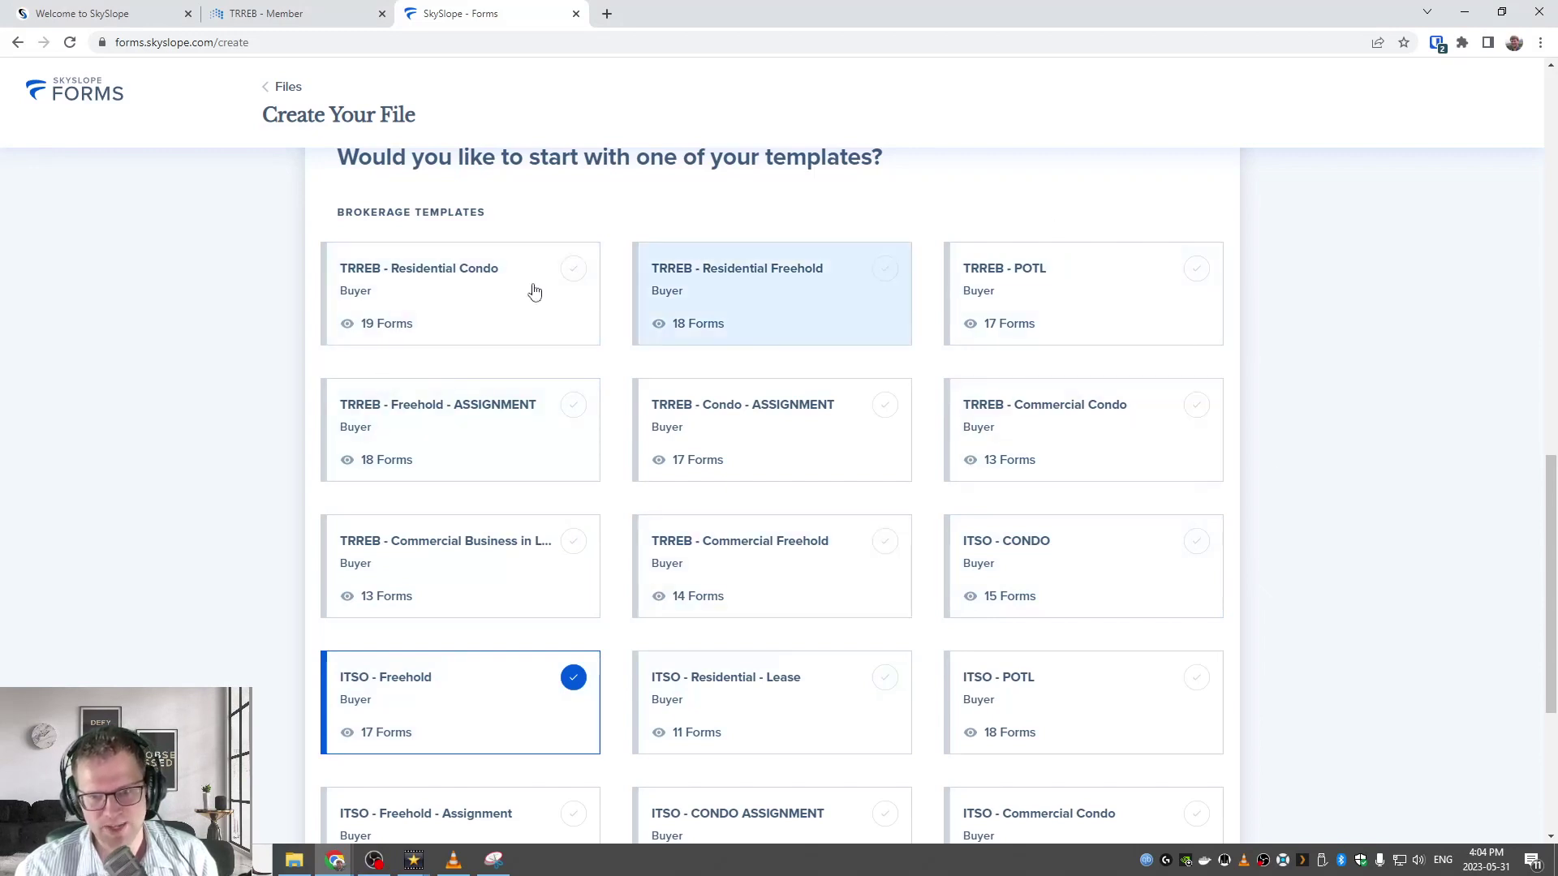
scroll(411, 699, "down", 3)
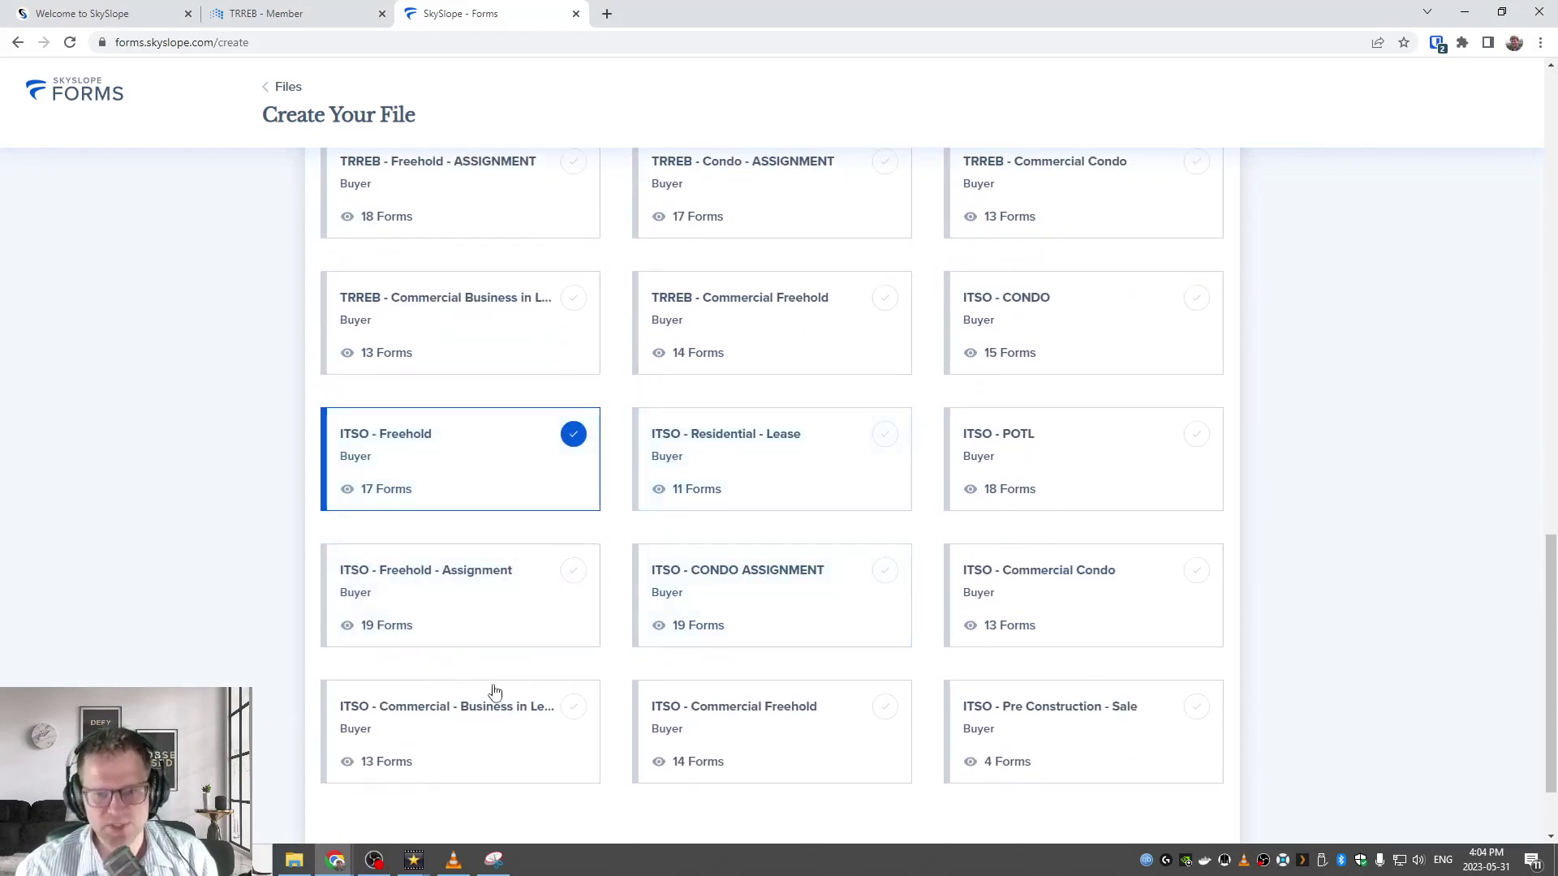
scroll(1055, 682, "down", 2)
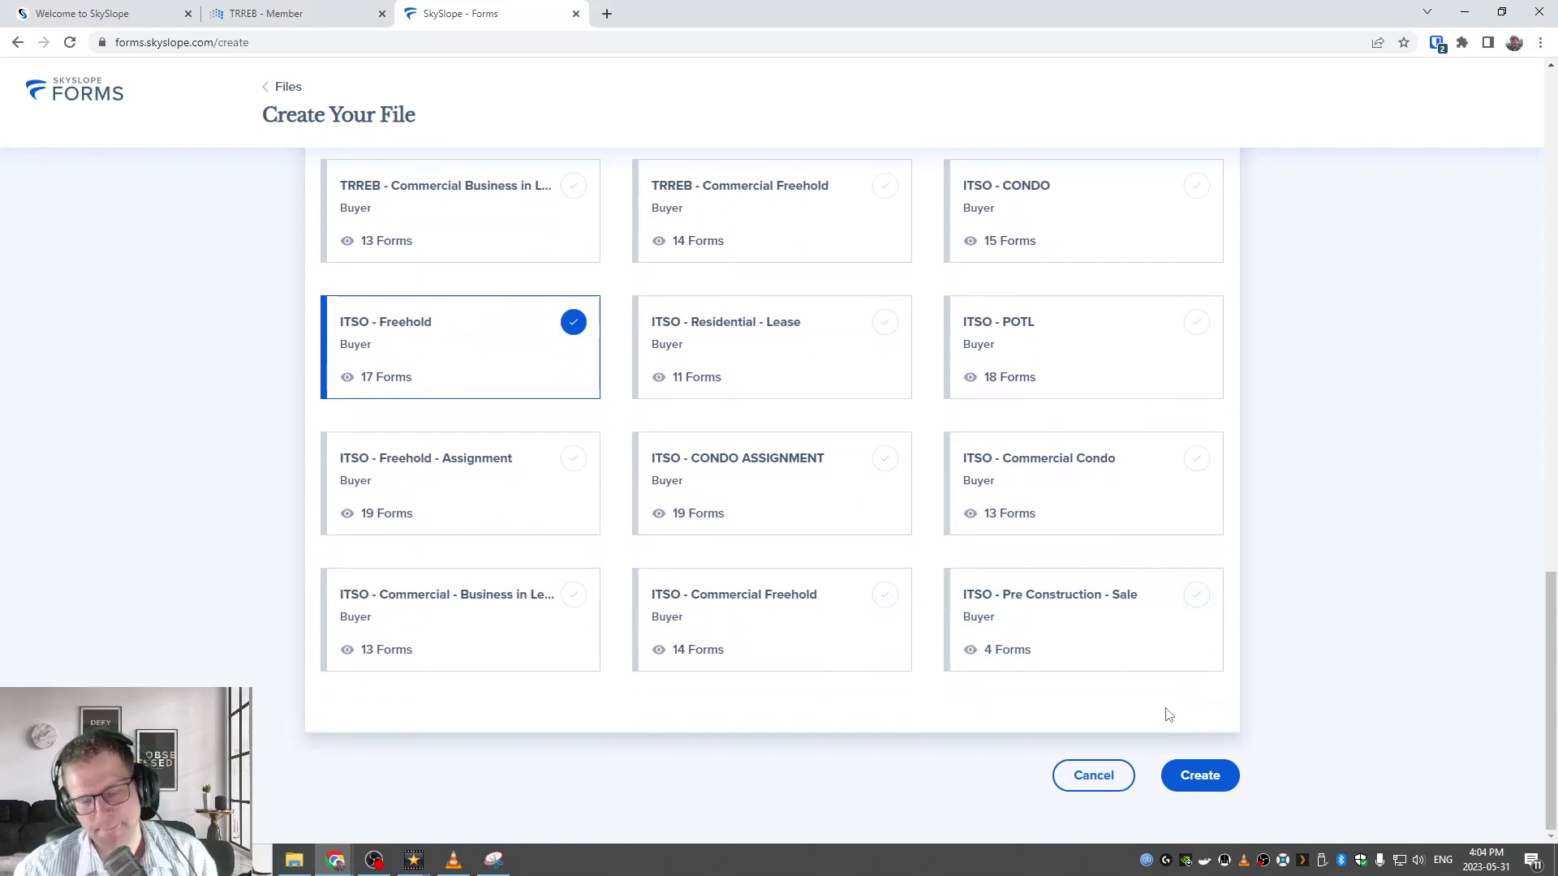
left_click(1198, 781)
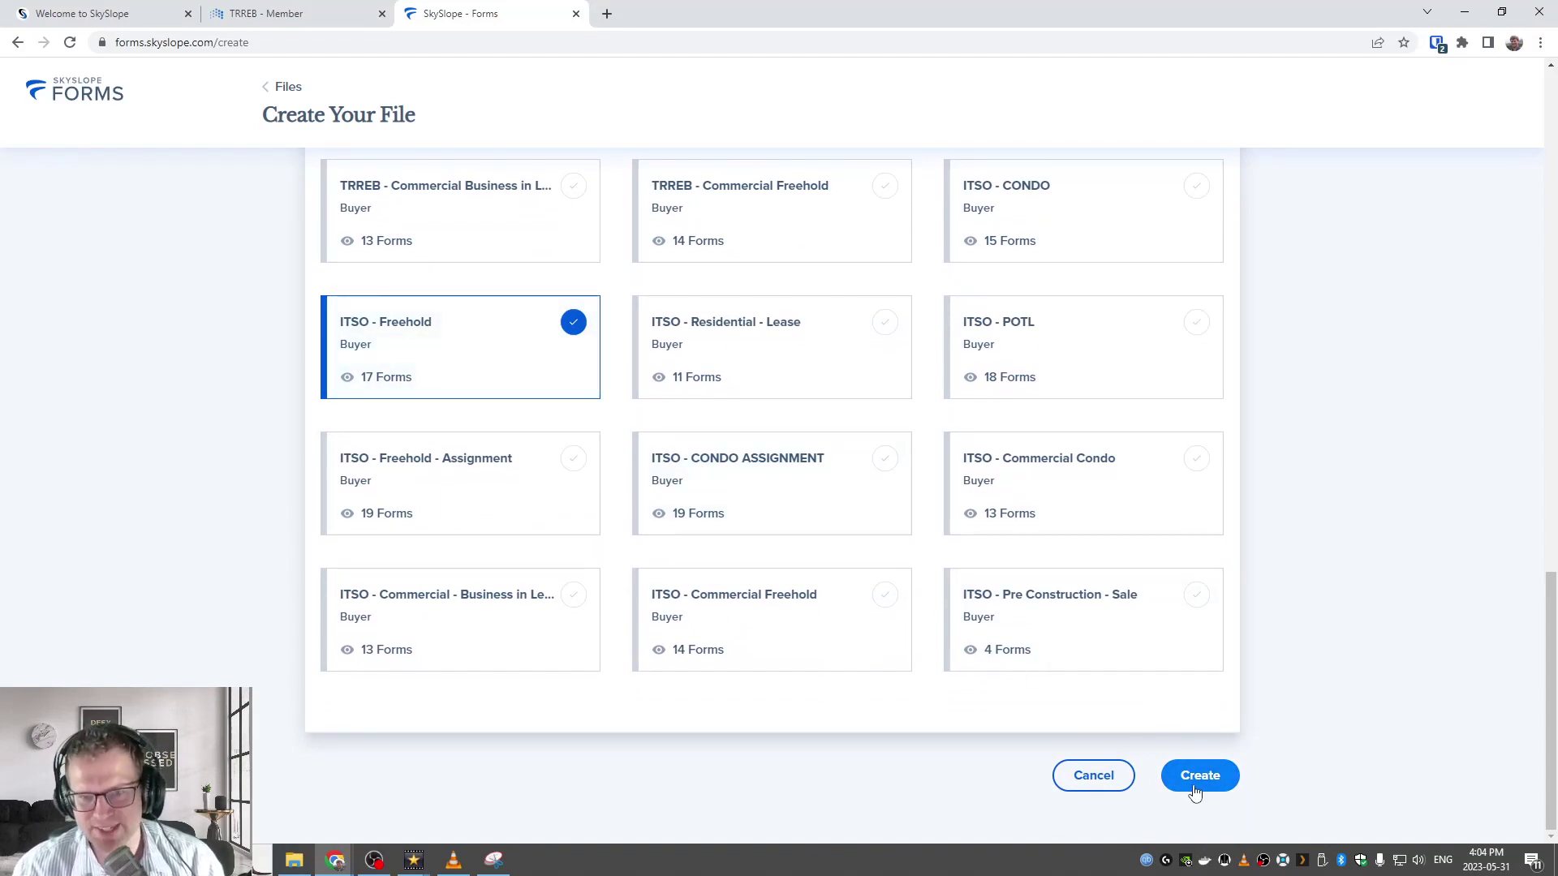
left_click(1196, 786)
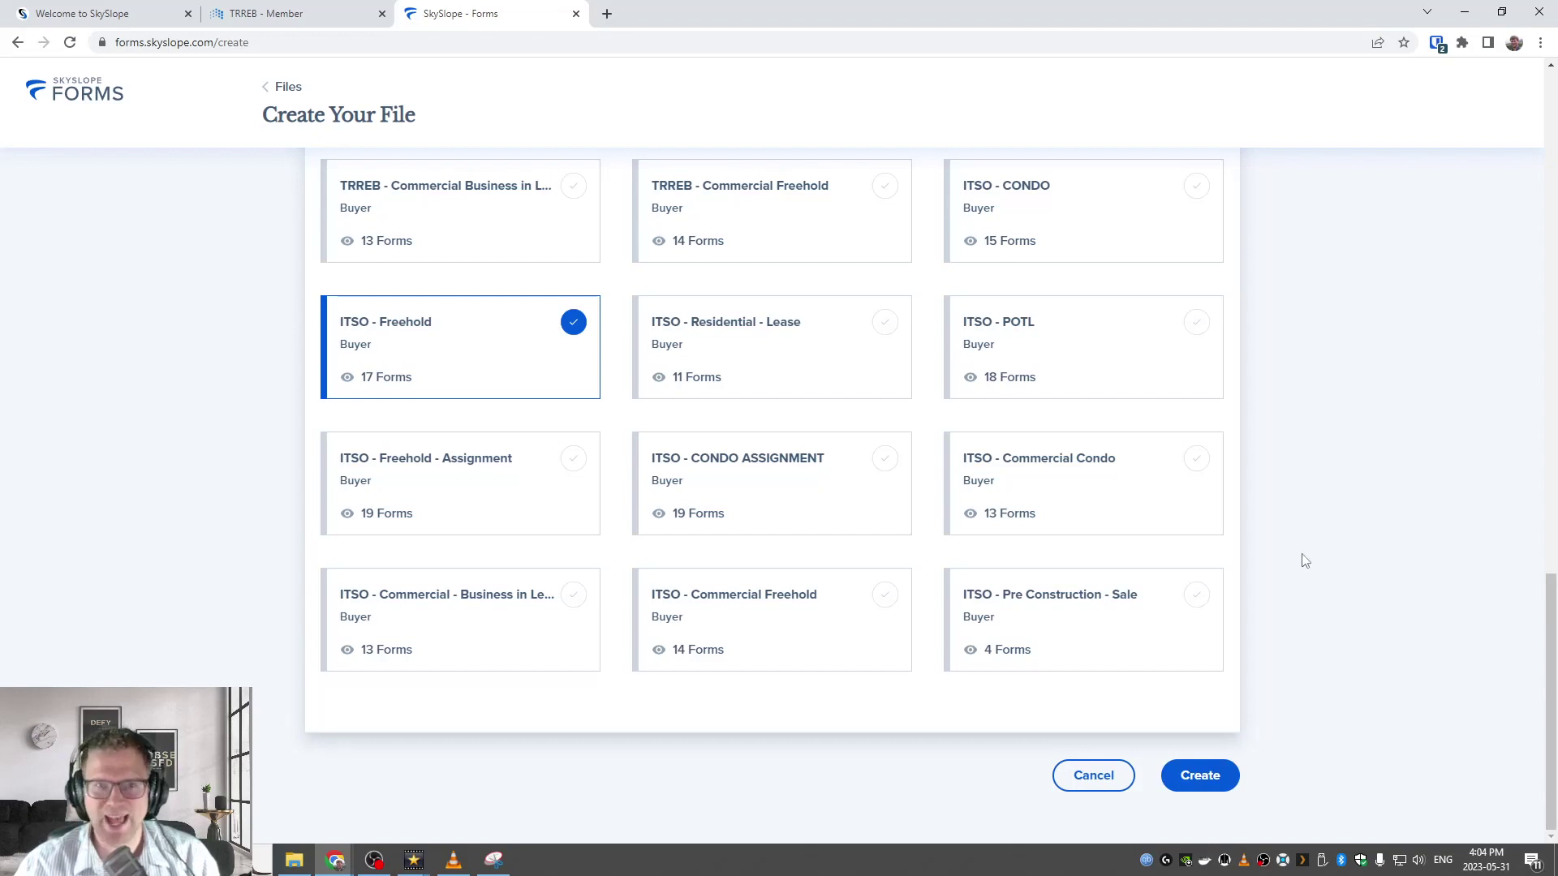
left_click(1198, 783)
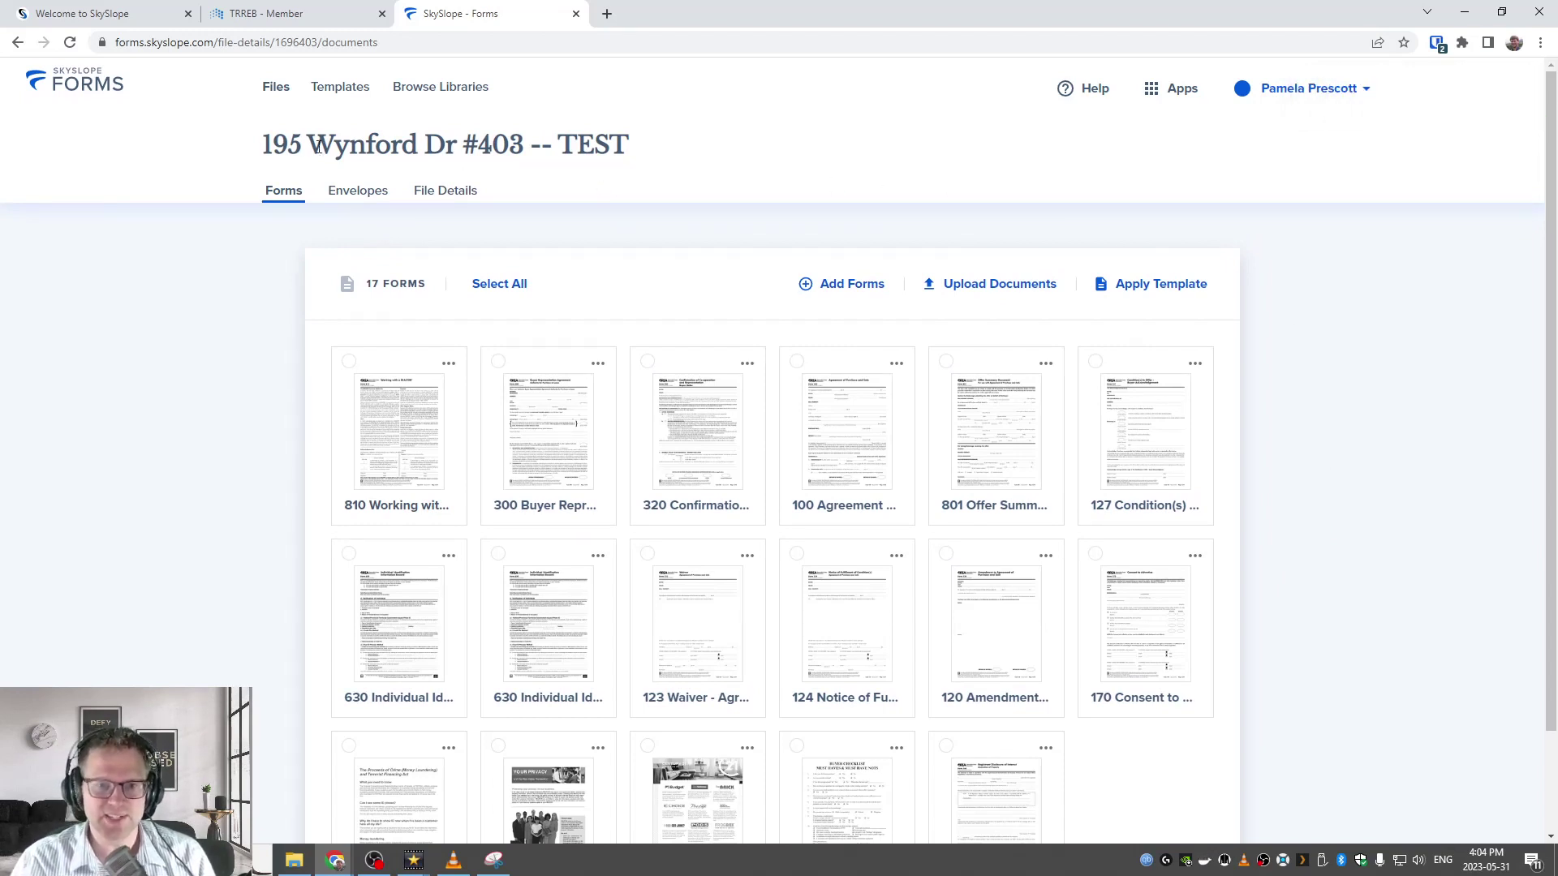
left_click_drag(264, 145, 670, 170)
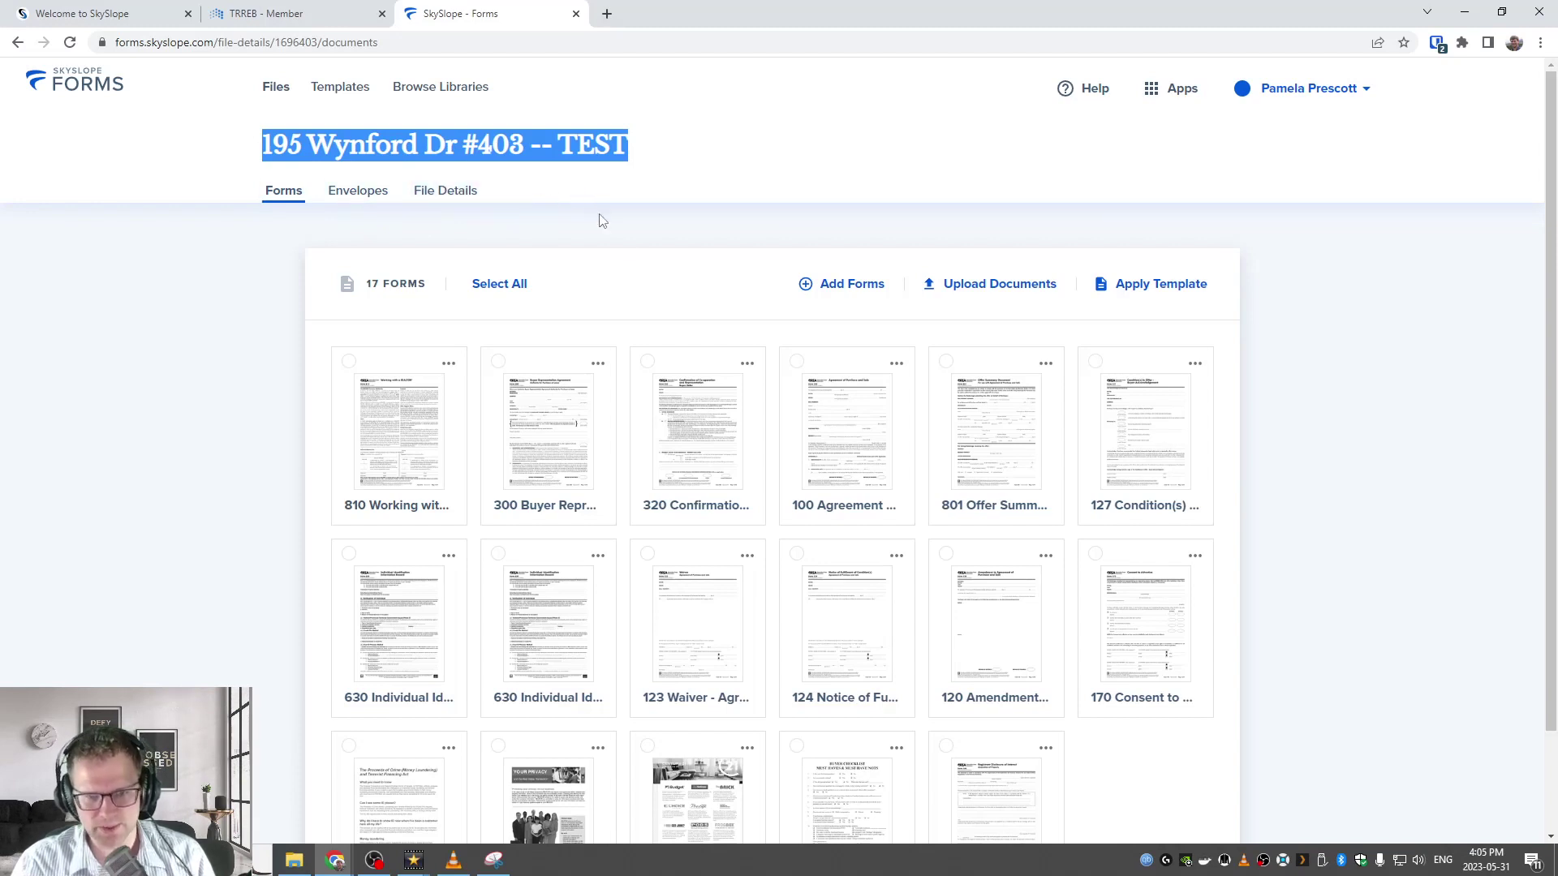
scroll(330, 414, "down", 2)
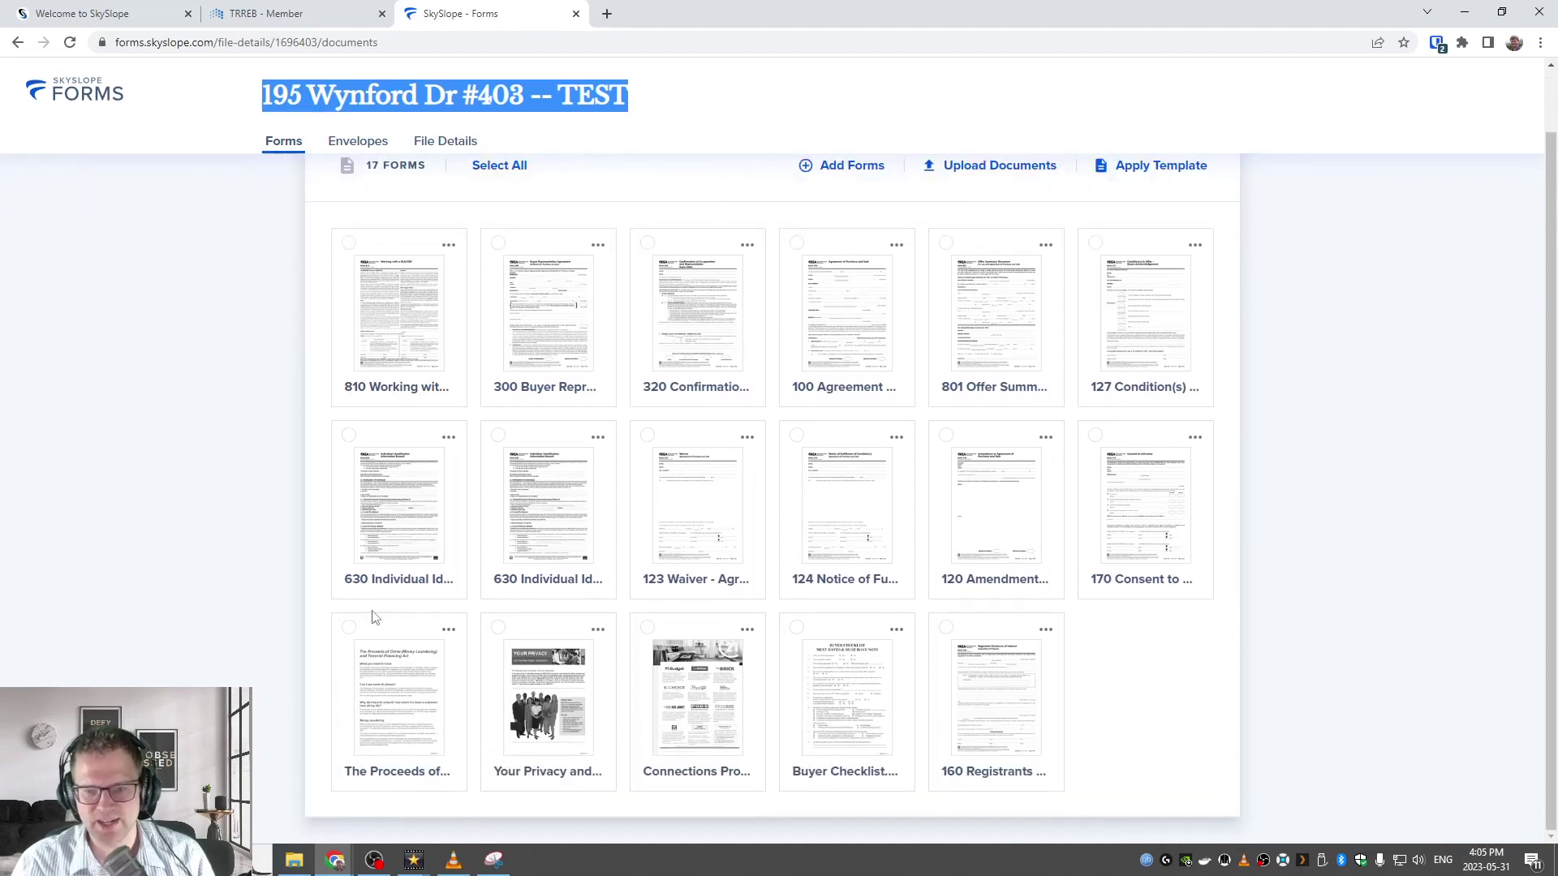
scroll(1273, 480, "up", 2)
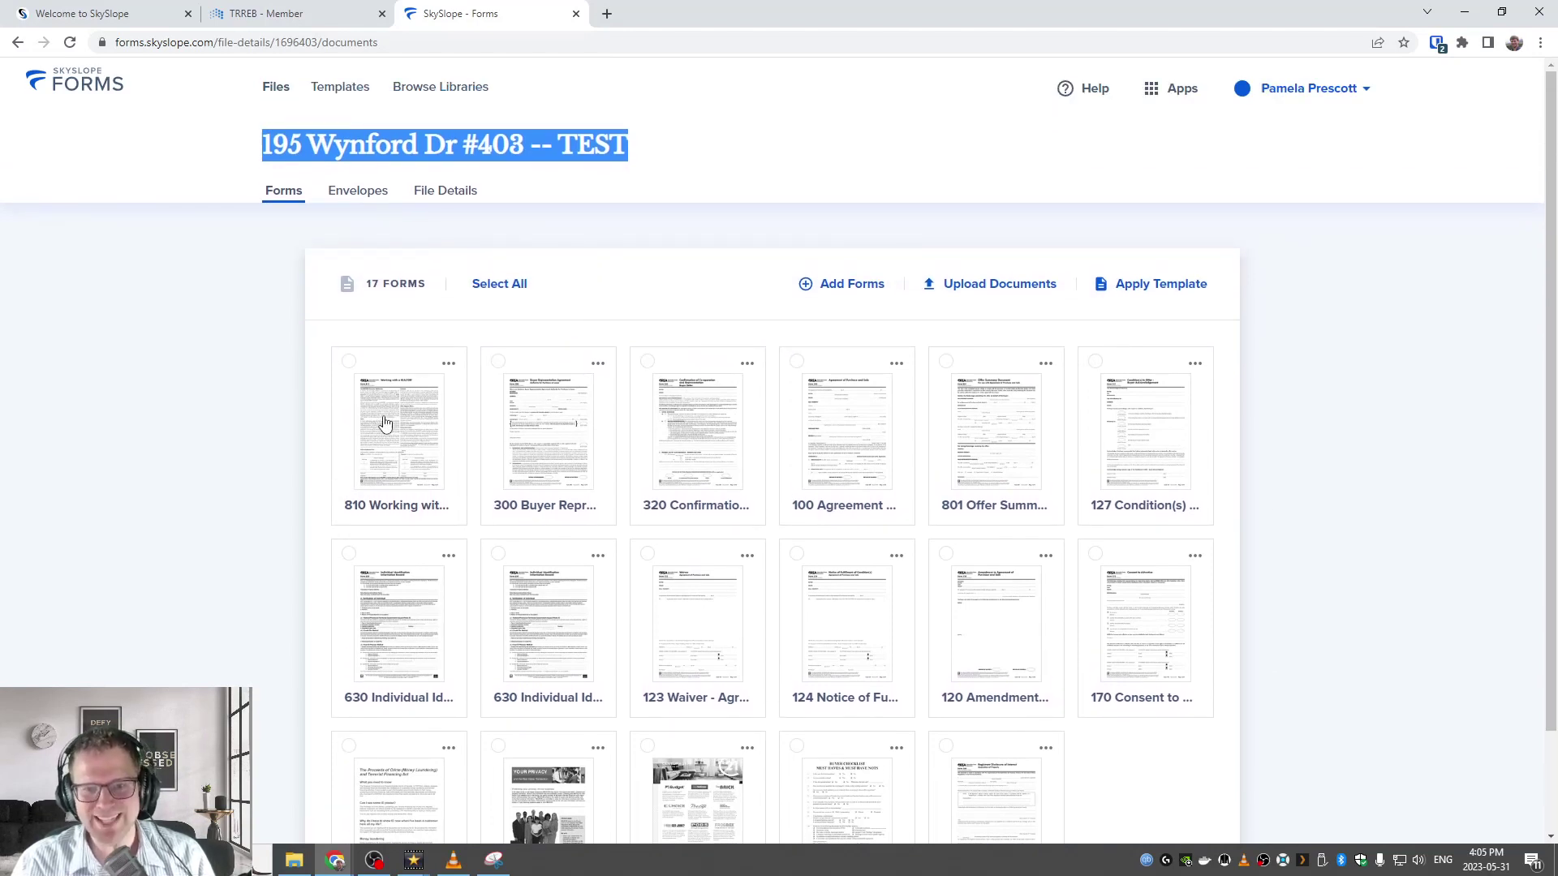
Search 'schedule', preview and add the 105 Schedule - Agreement of Purchase and Sale - 1 form.
left_click(850, 293)
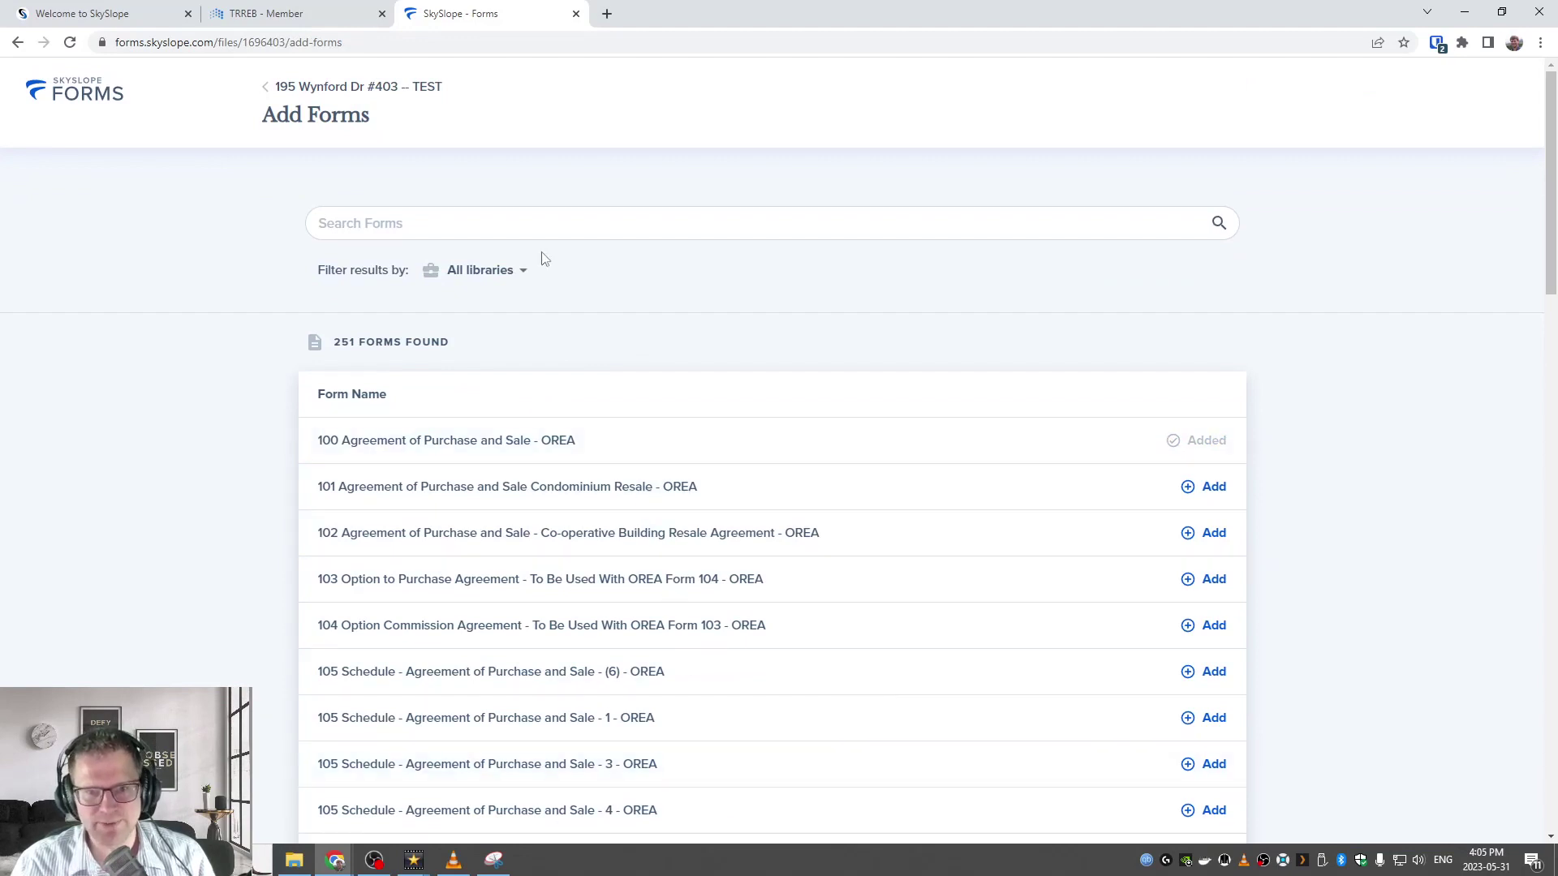
left_click(261, 94)
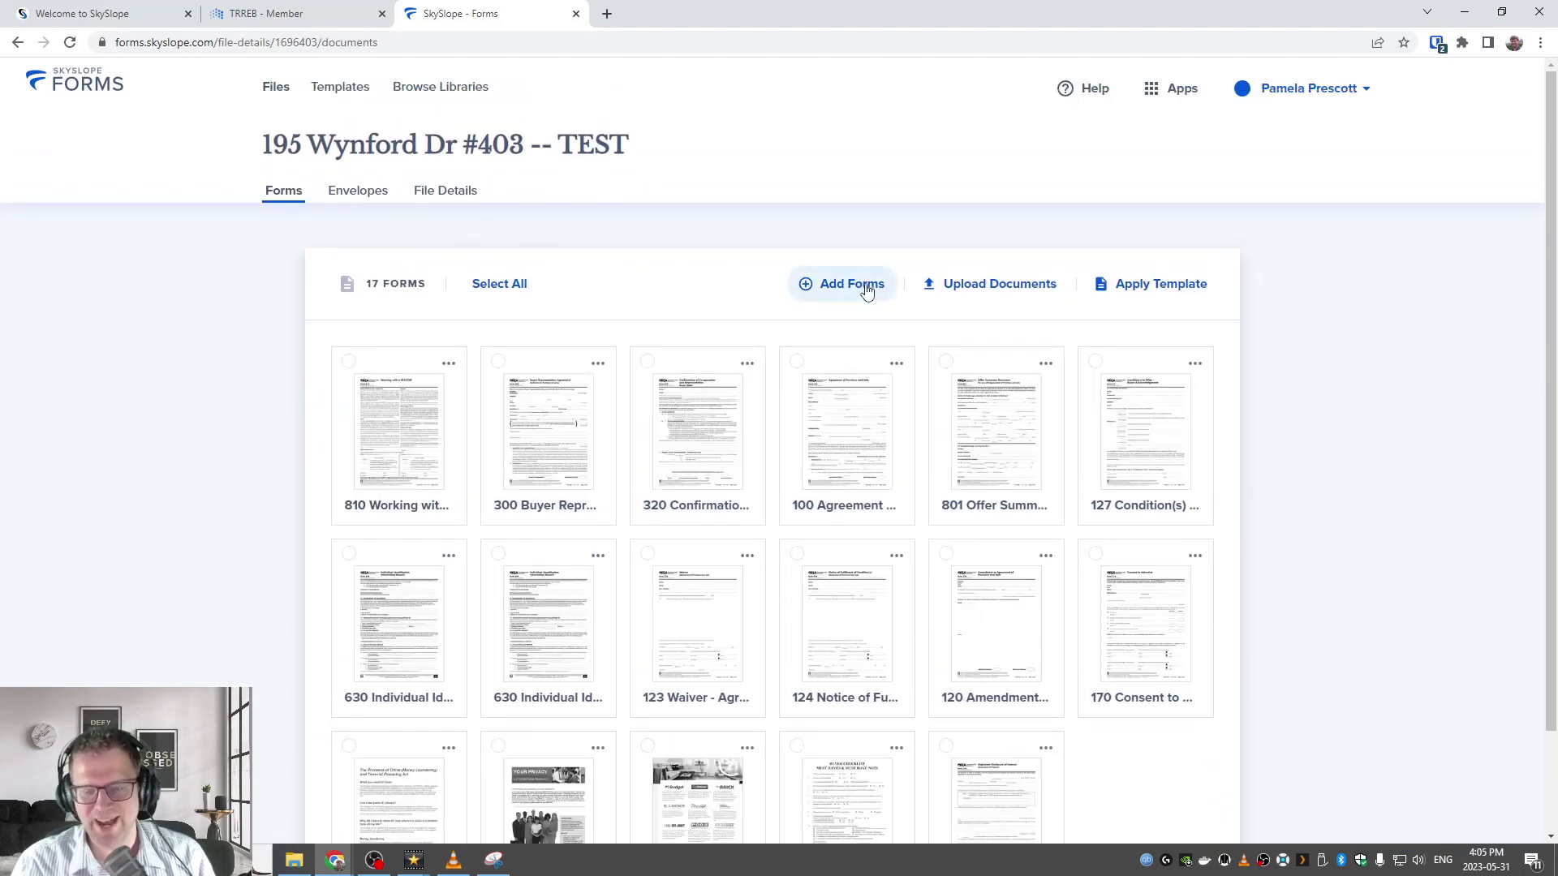
left_click(863, 284)
scroll(863, 283, "down", 1)
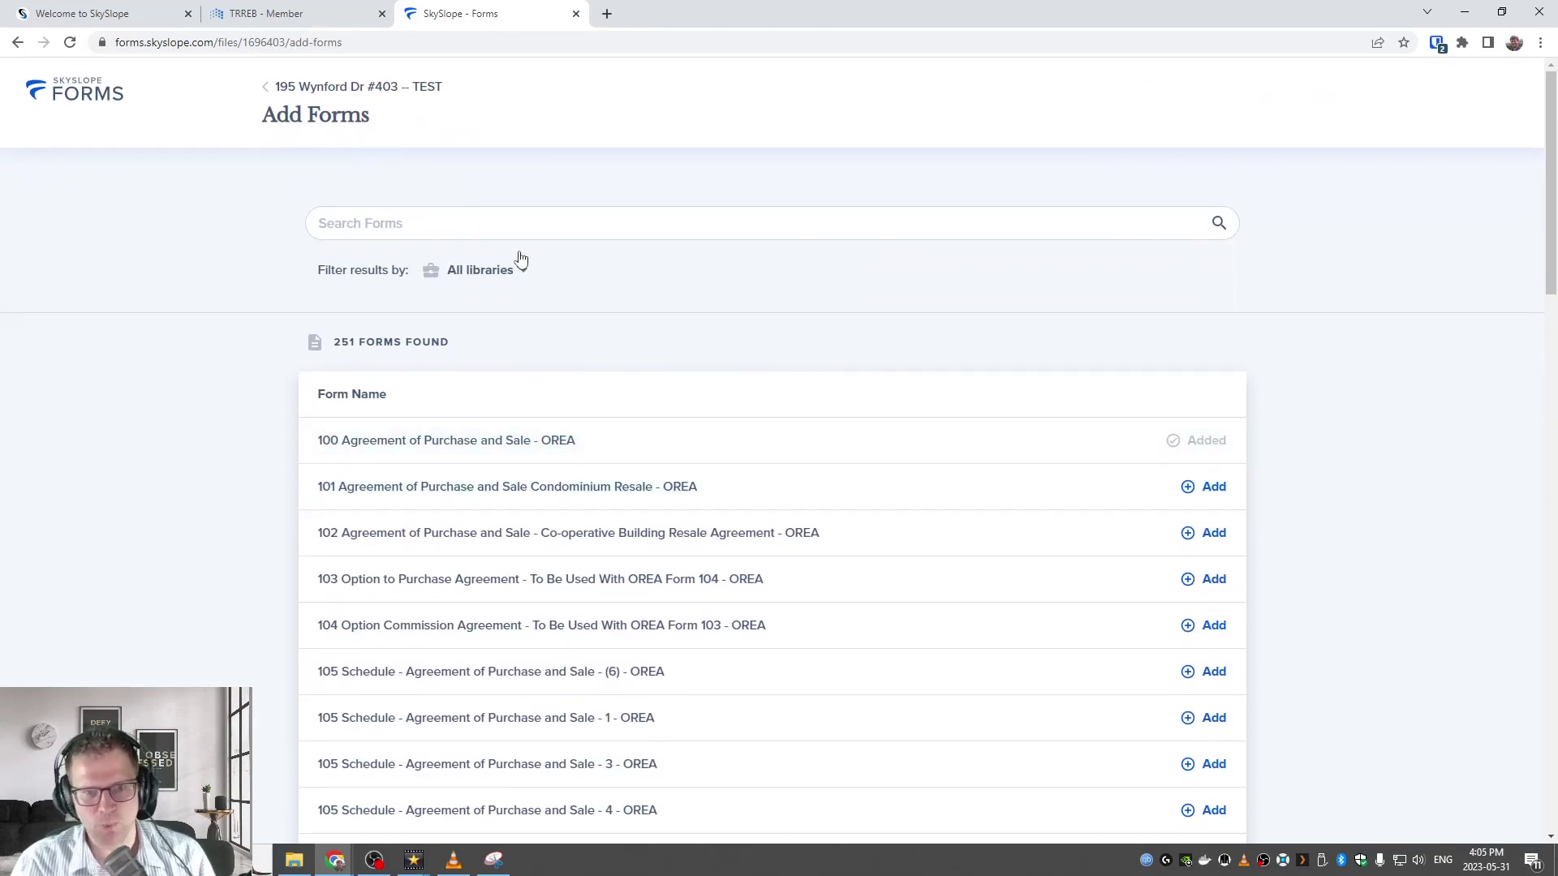
left_click(476, 229)
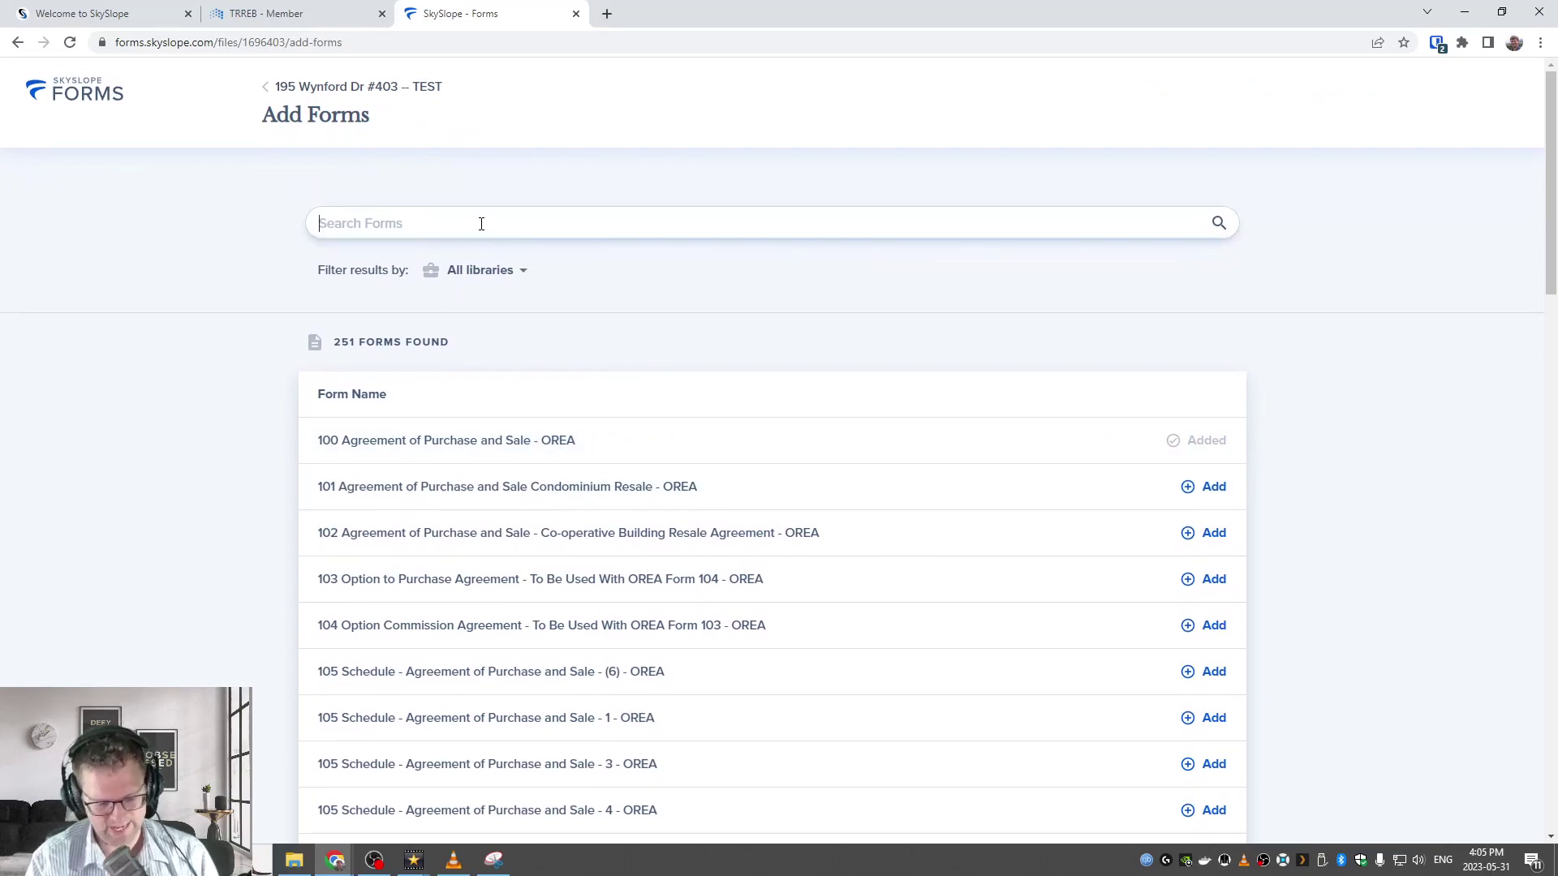
type("schedule")
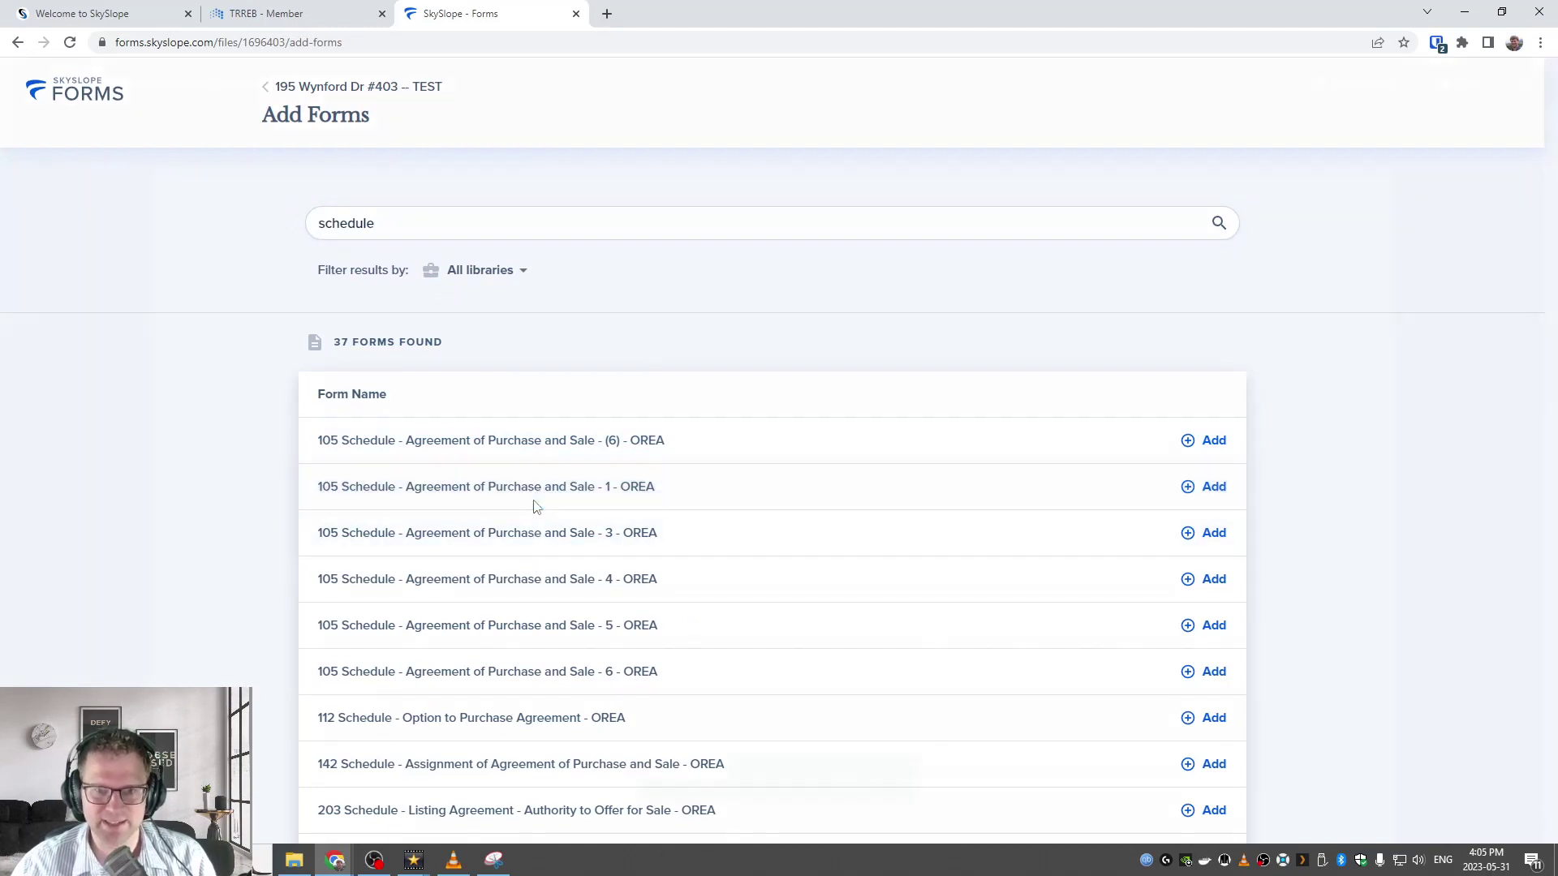
left_click(594, 487)
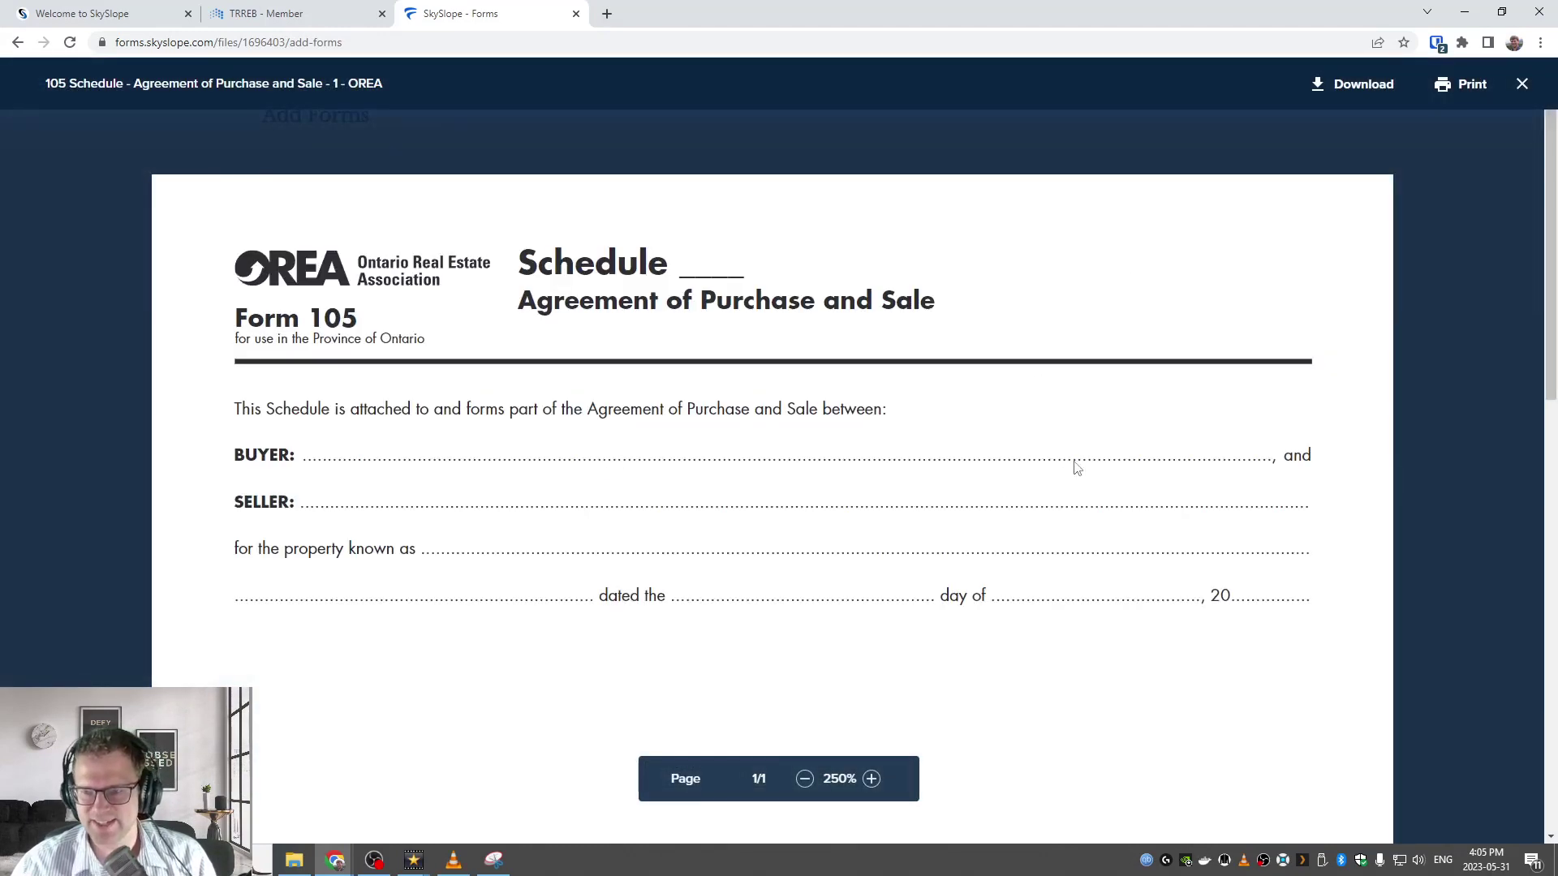
scroll(1067, 460, "down", 2)
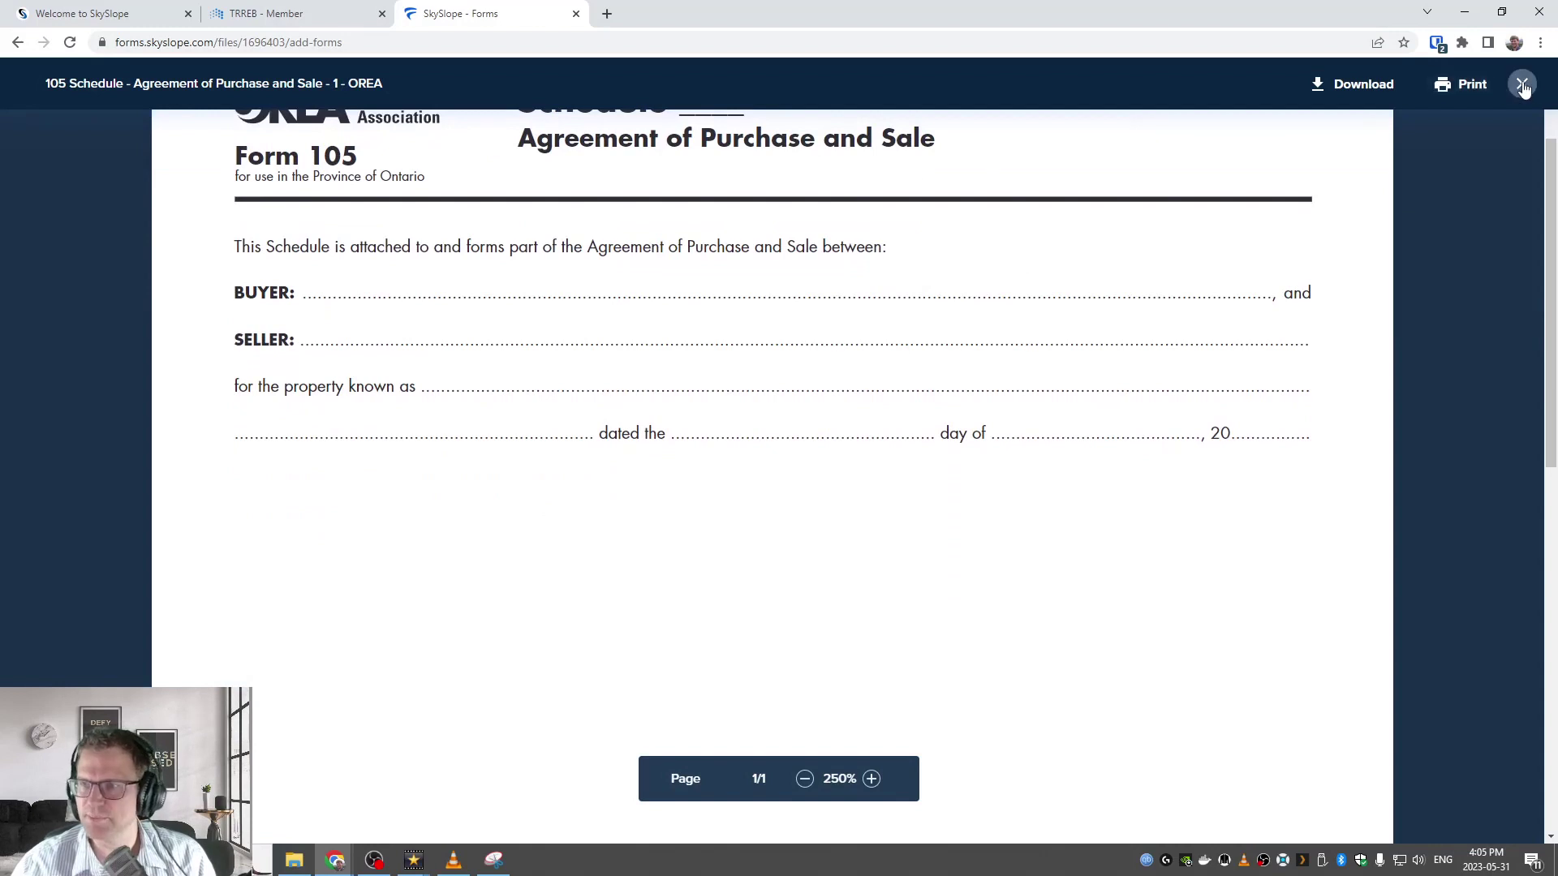
left_click(1523, 85)
left_click(1211, 486)
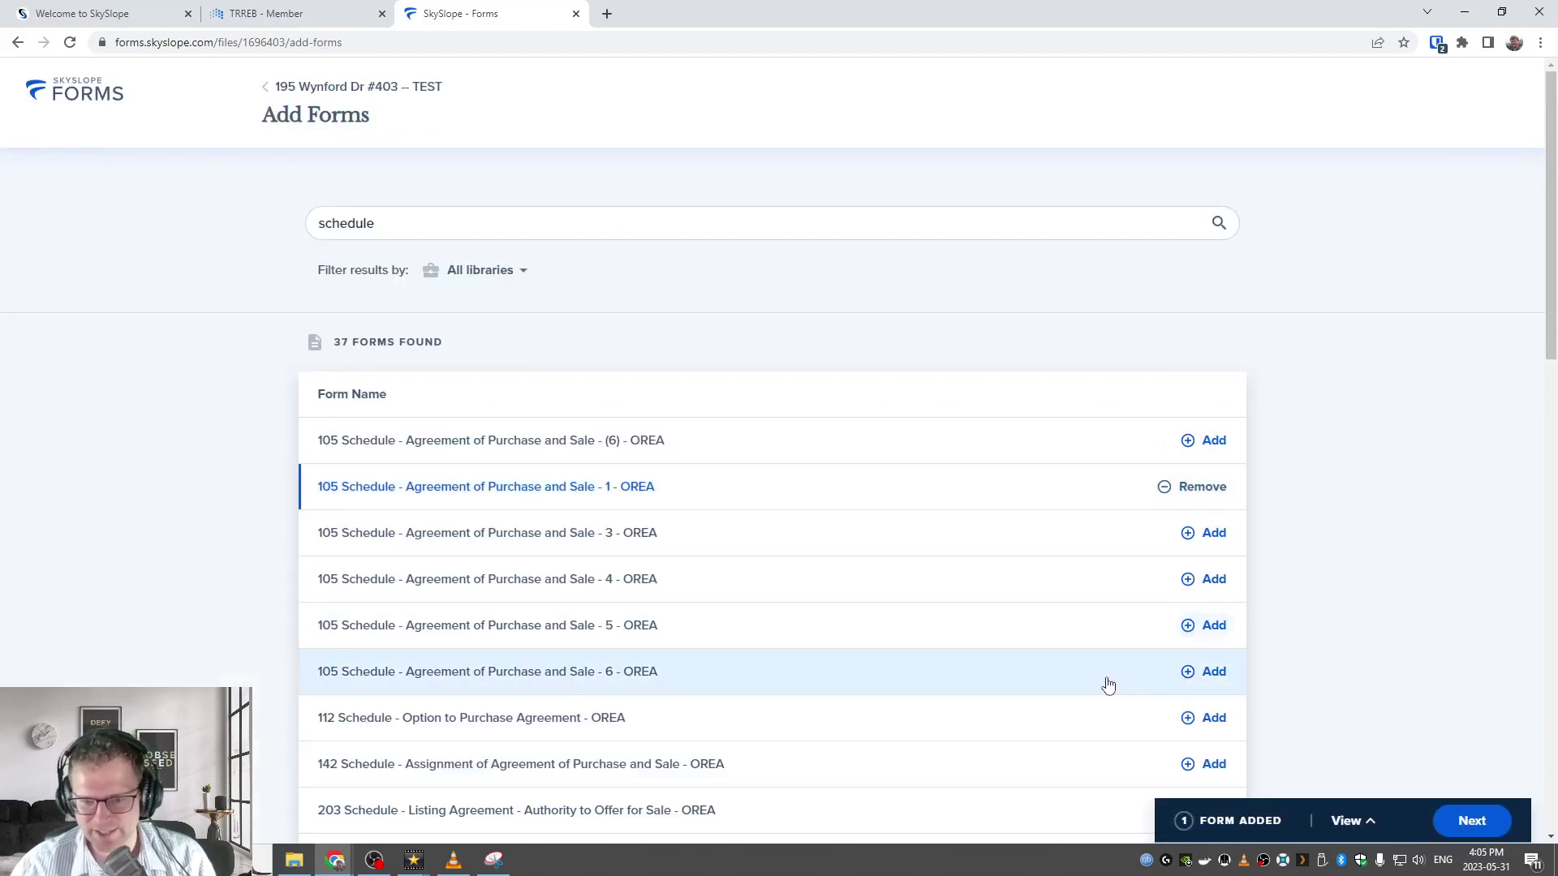
Search 'disclo' and add the 161 Registrants Disclosure of Interest form.
scroll(1108, 686, "down", 4)
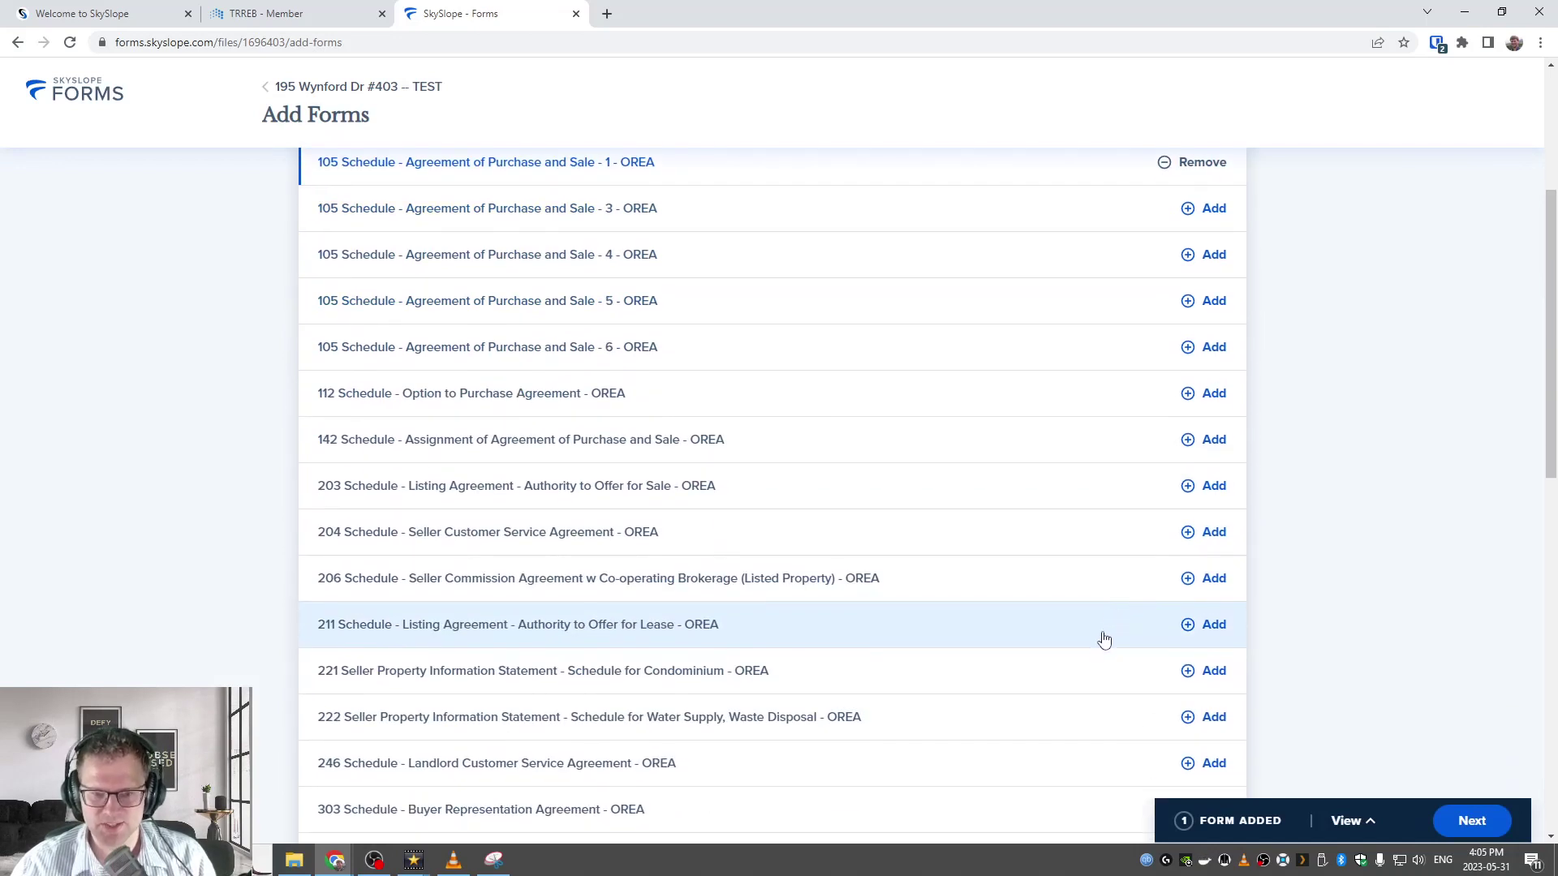
scroll(893, 568, "up", 4)
left_click_drag(390, 224, 121, 207)
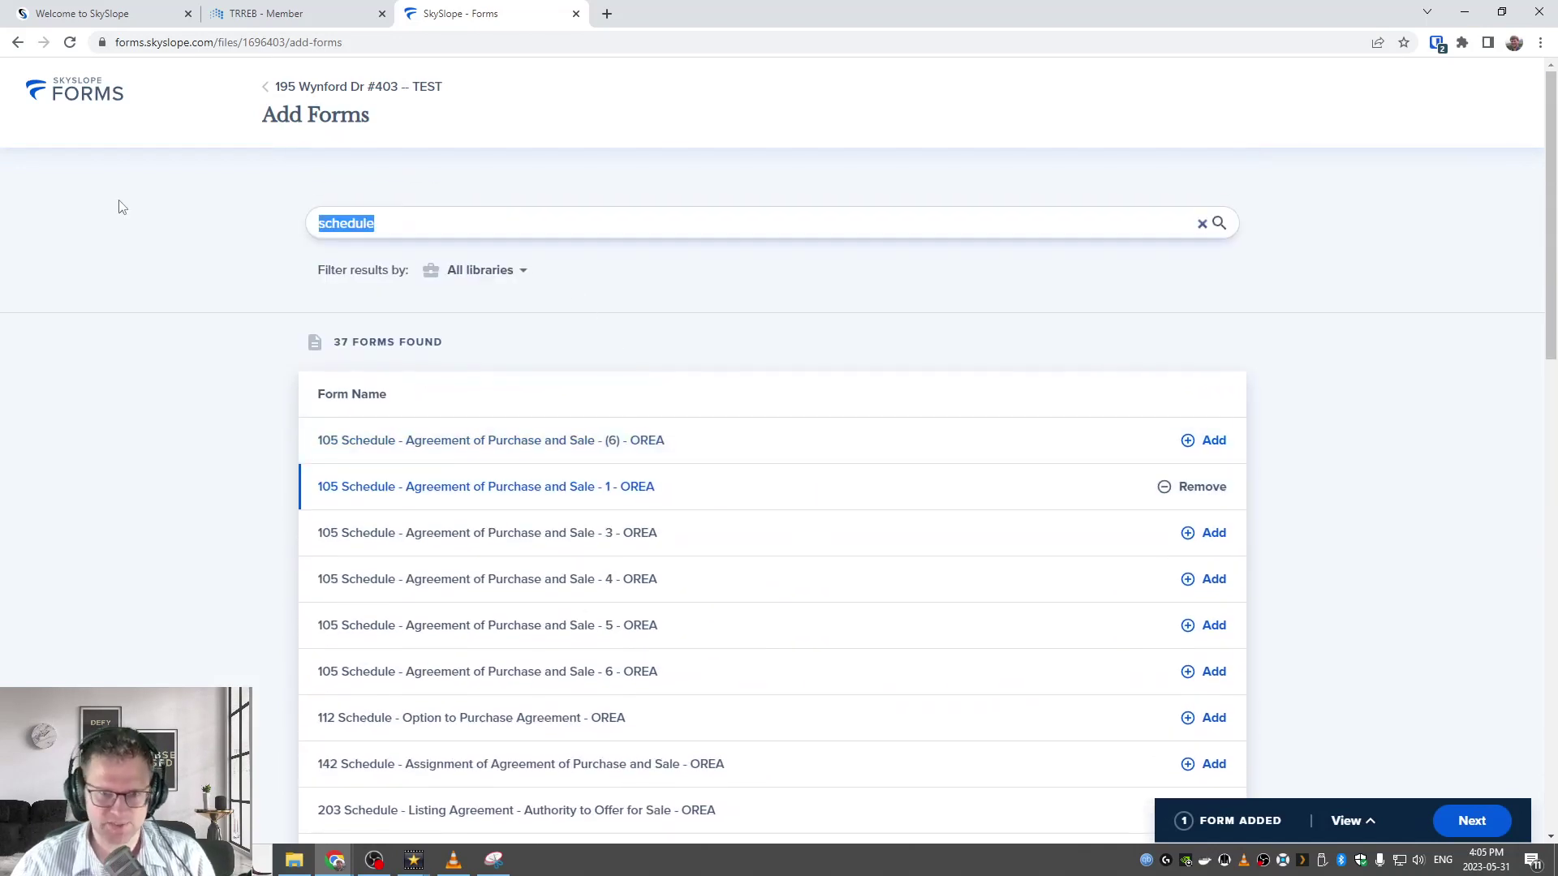
type("disclo")
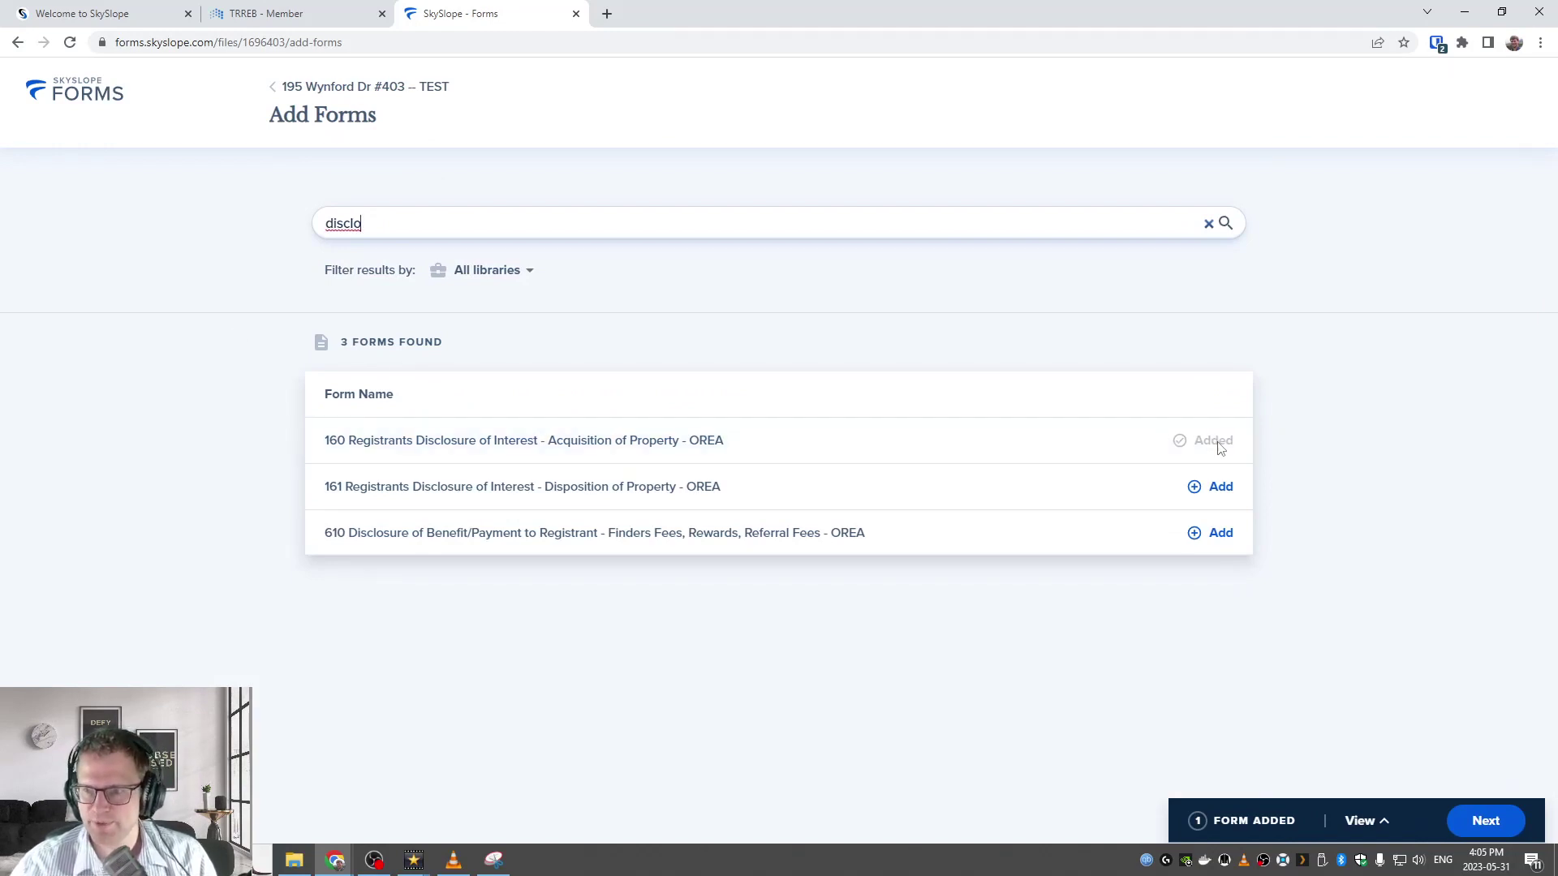
left_click(1215, 489)
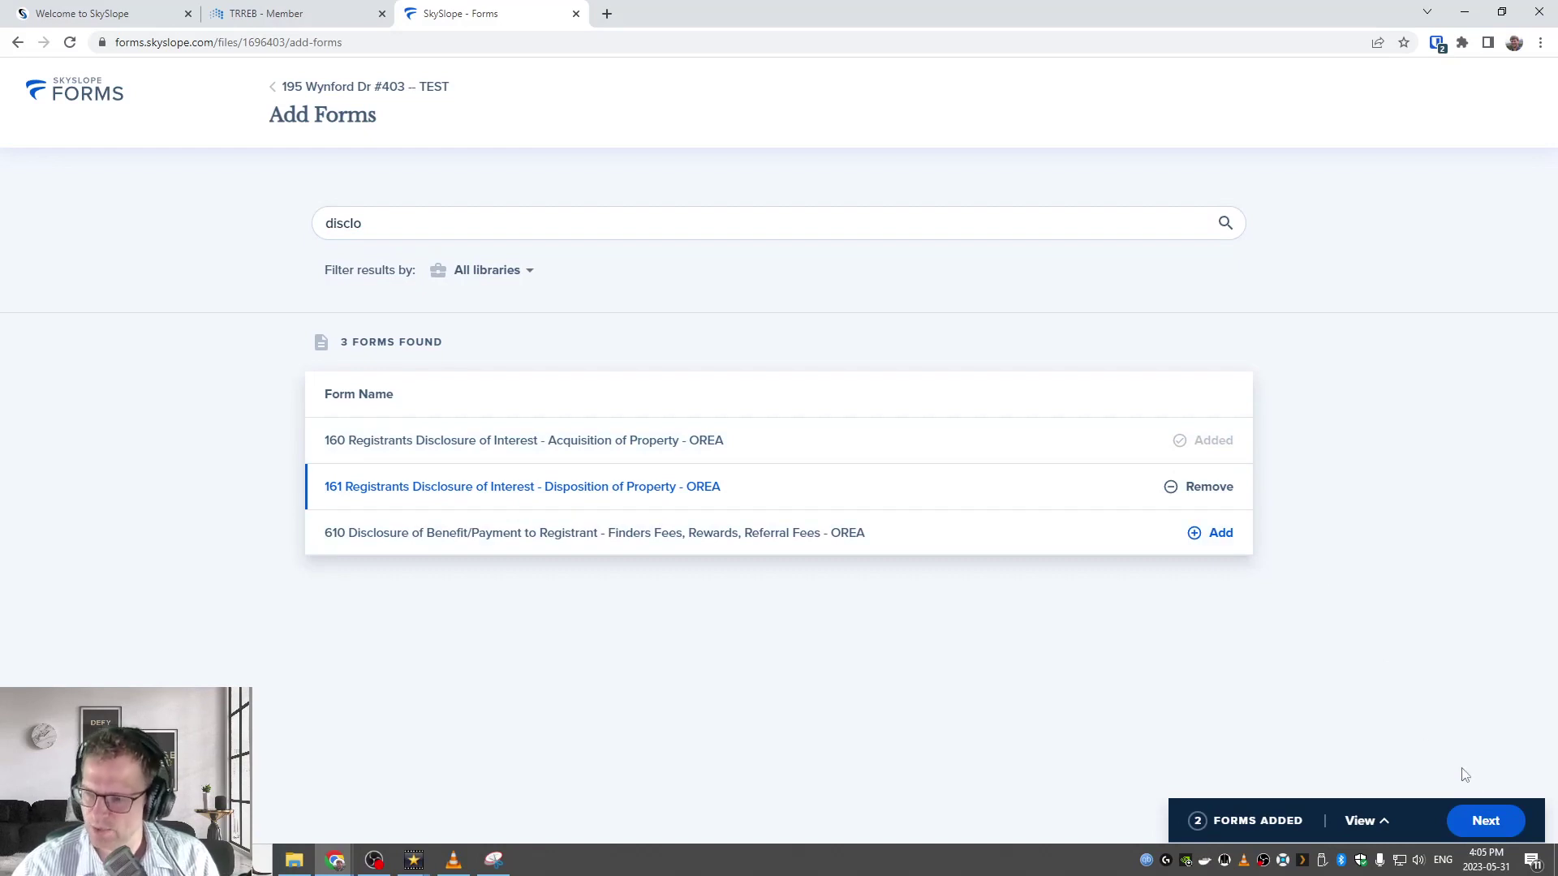
Add the two queued forms to the file's form list.
left_click(1487, 822)
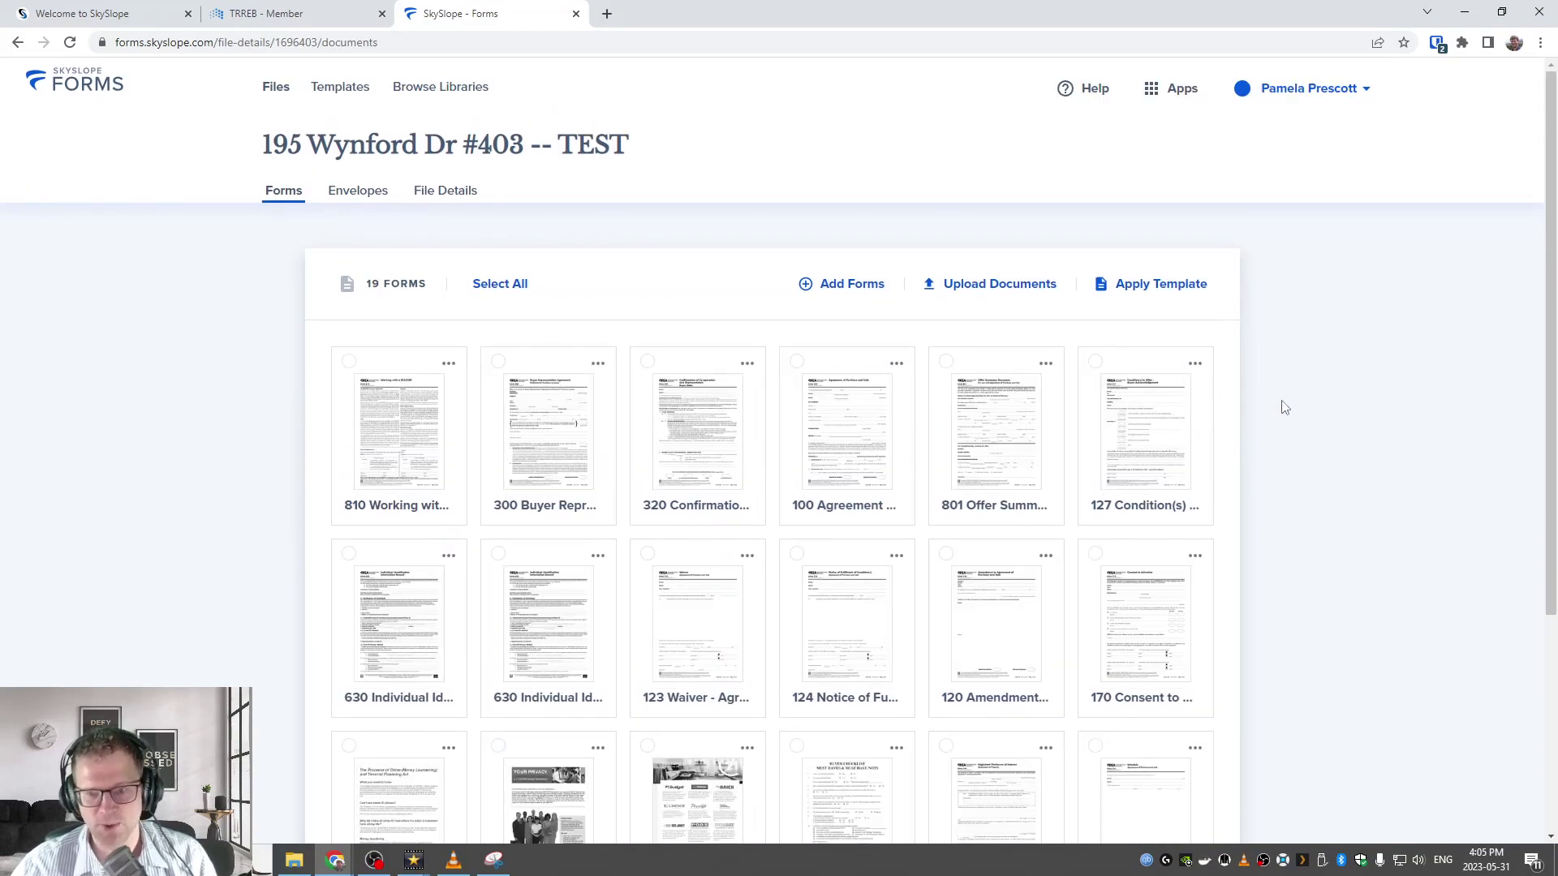
scroll(1285, 408, "down", 4)
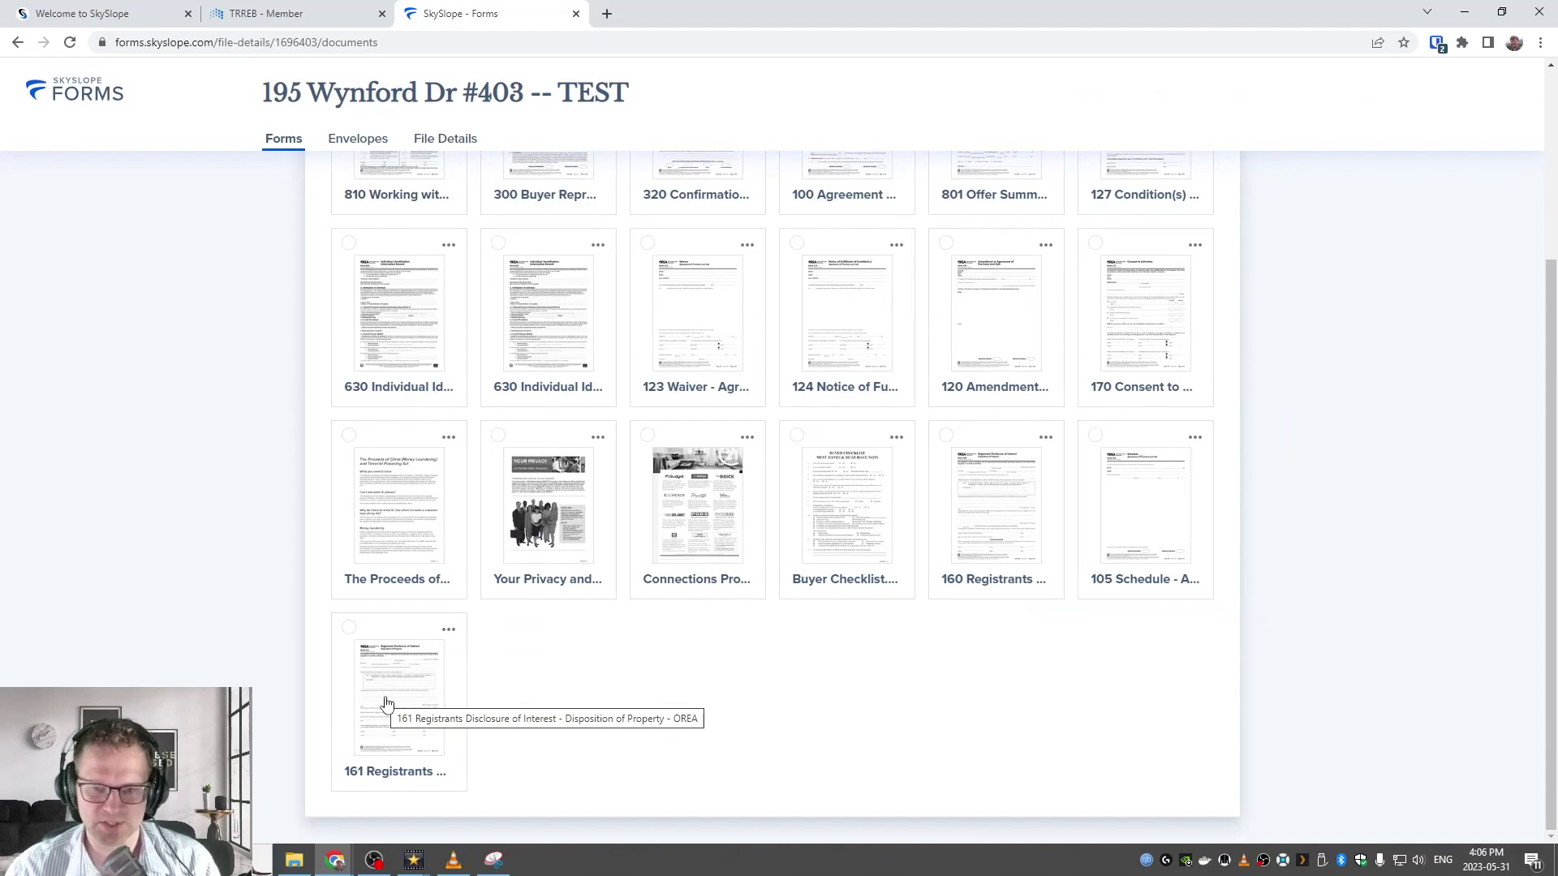
scroll(833, 726, "up", 2)
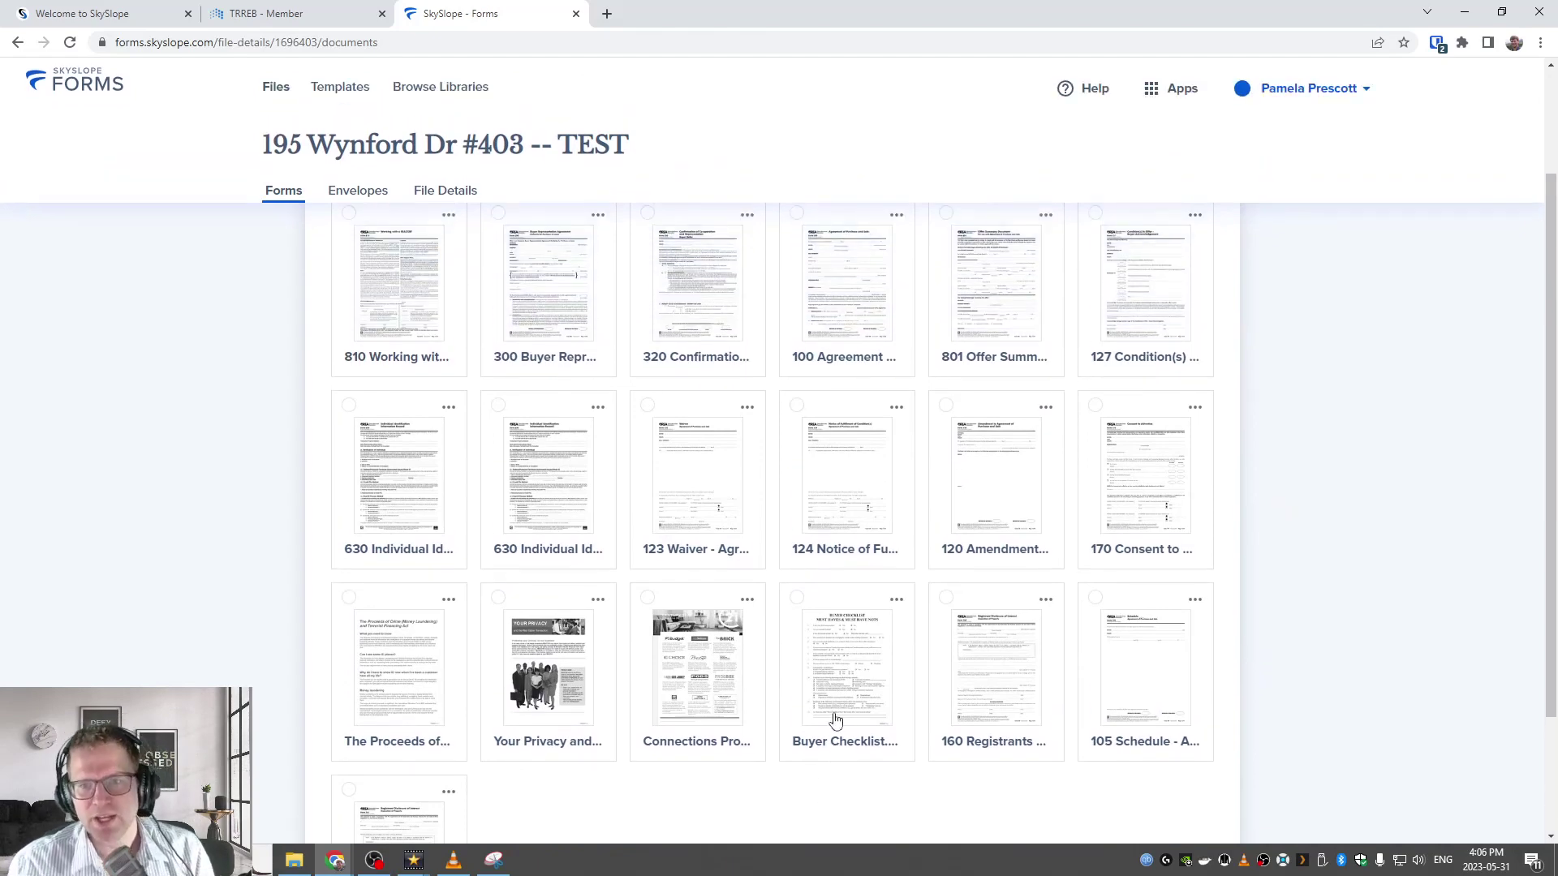
scroll(836, 720, "up", 2)
scroll(1228, 612, "down", 3)
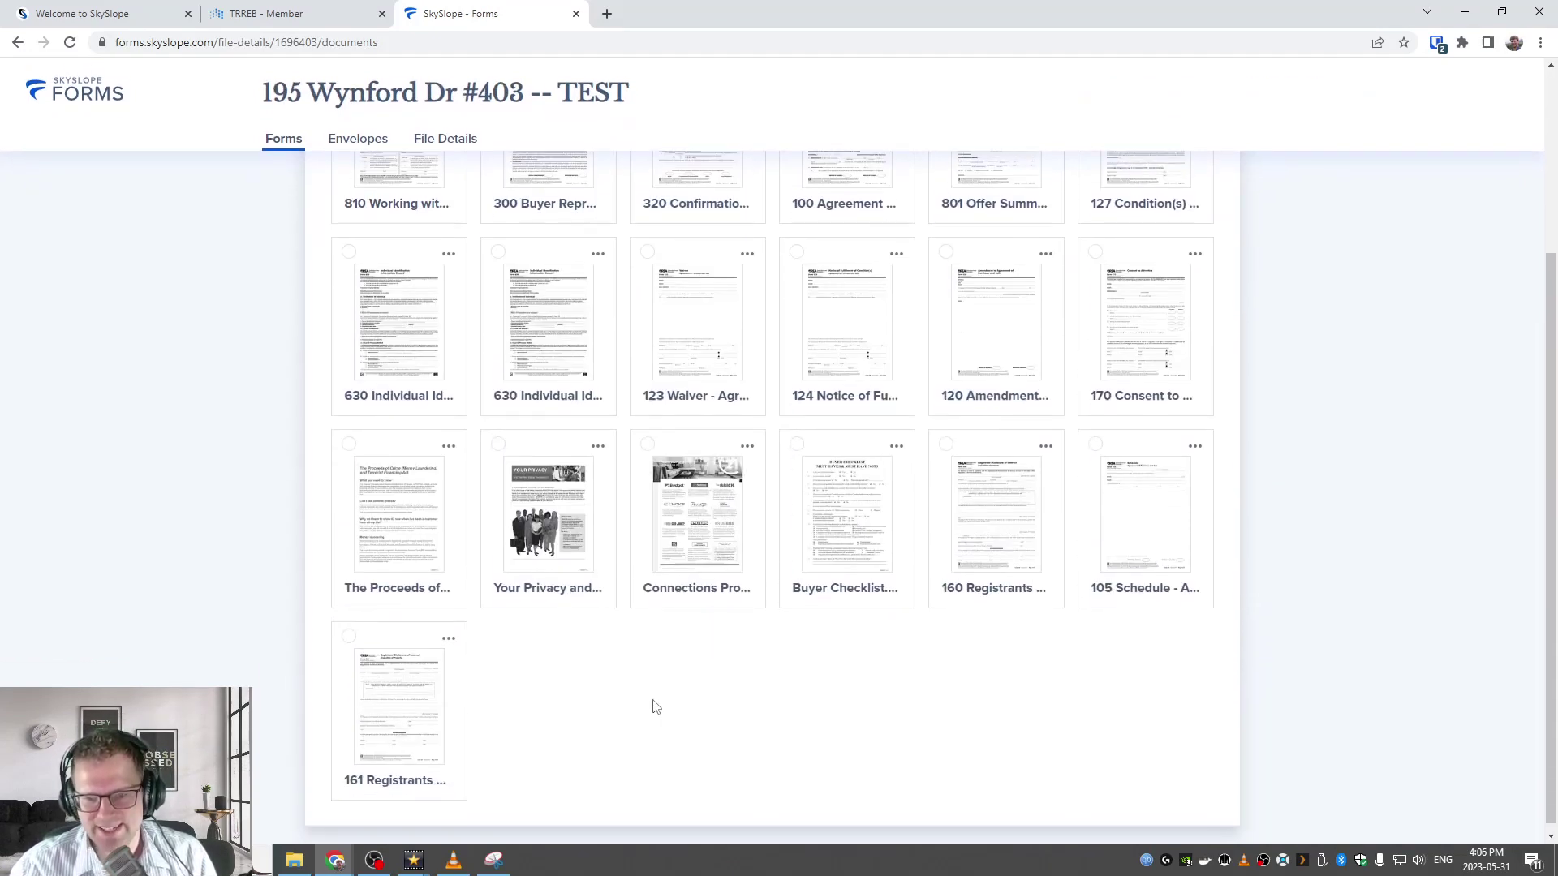
Delete the 161 Registrants Disclosure of Interest form from the file.
left_click(449, 630)
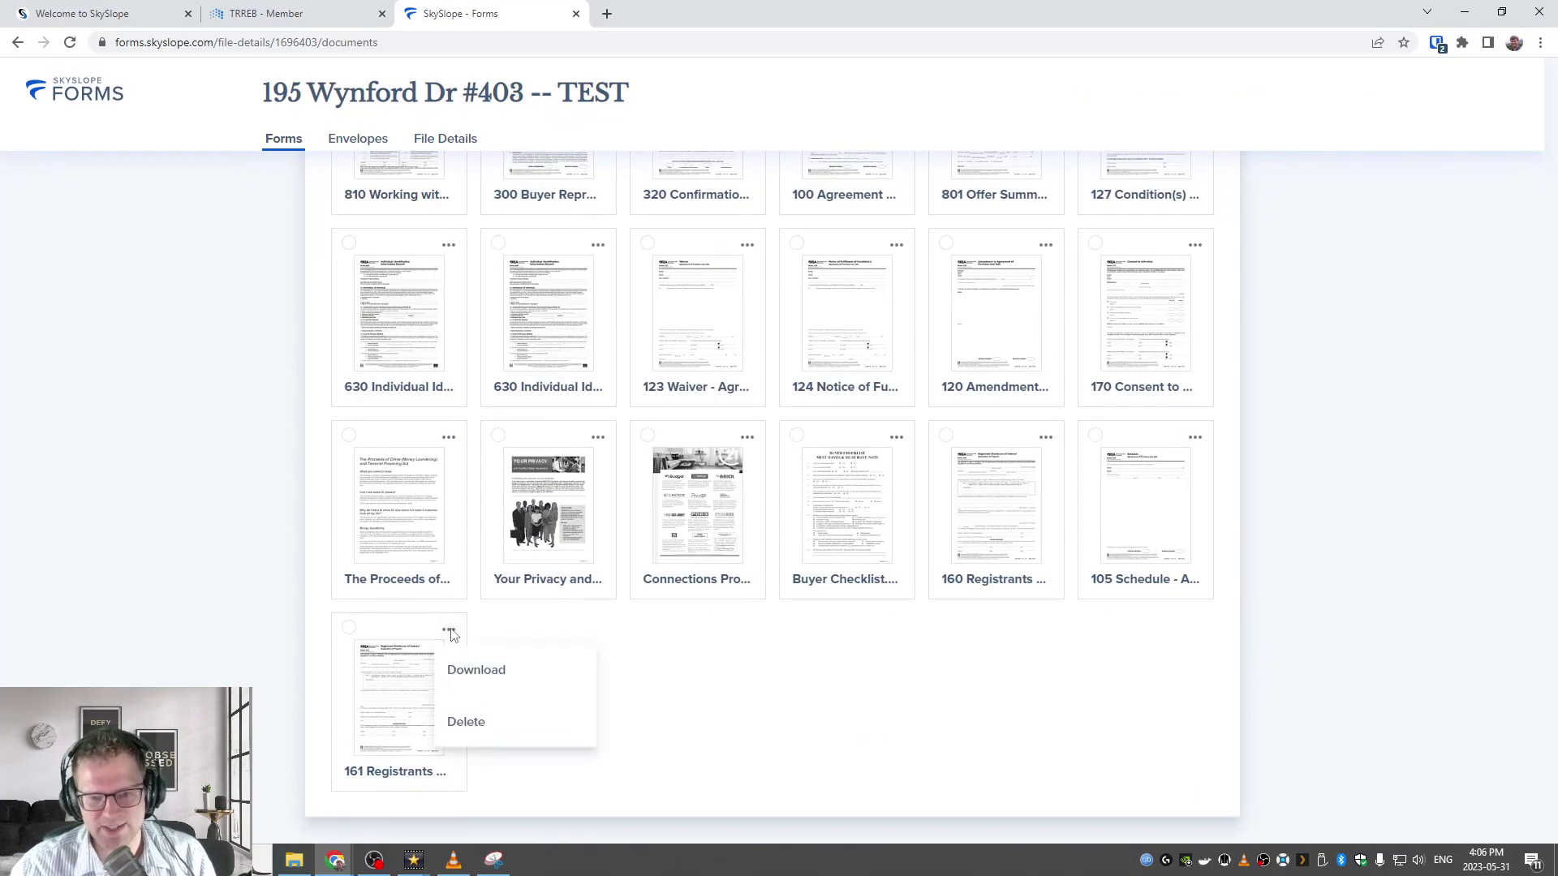
left_click(477, 728)
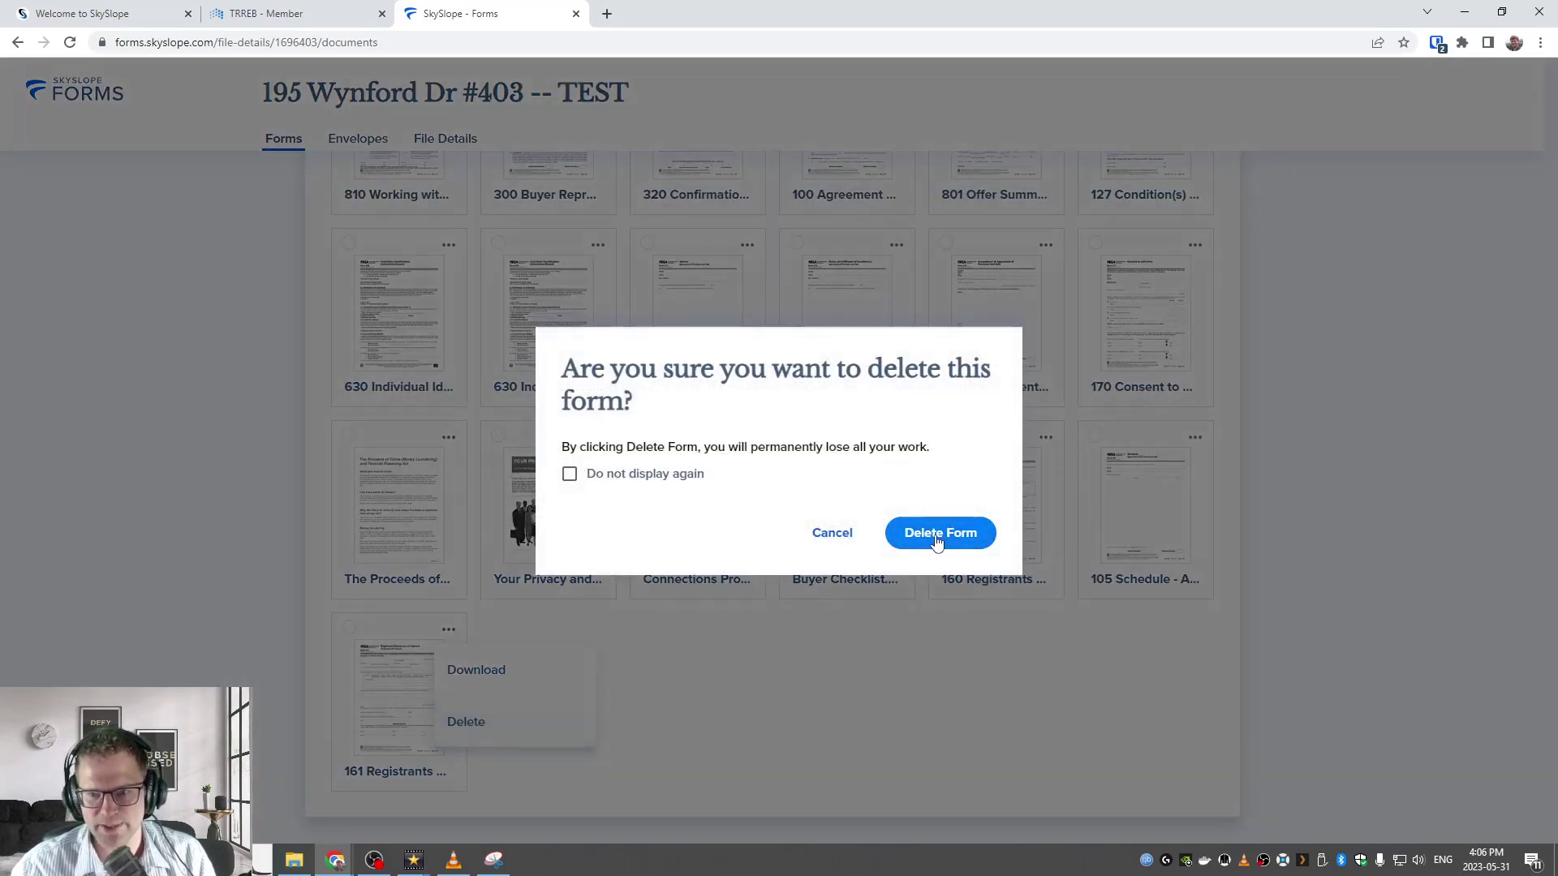
left_click(913, 535)
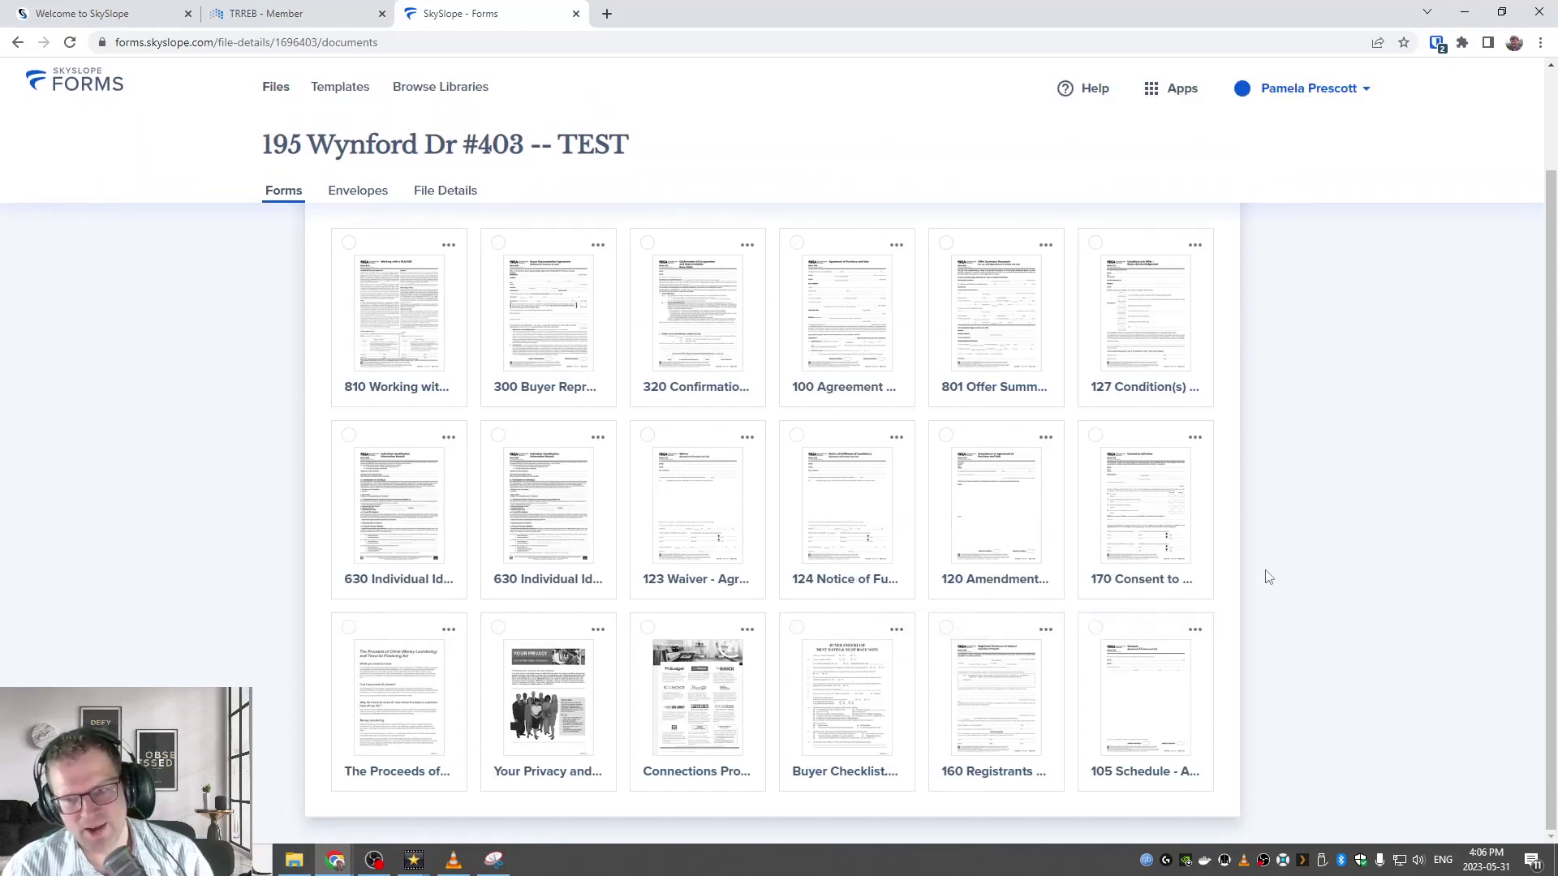
scroll(1278, 527, "up", 2)
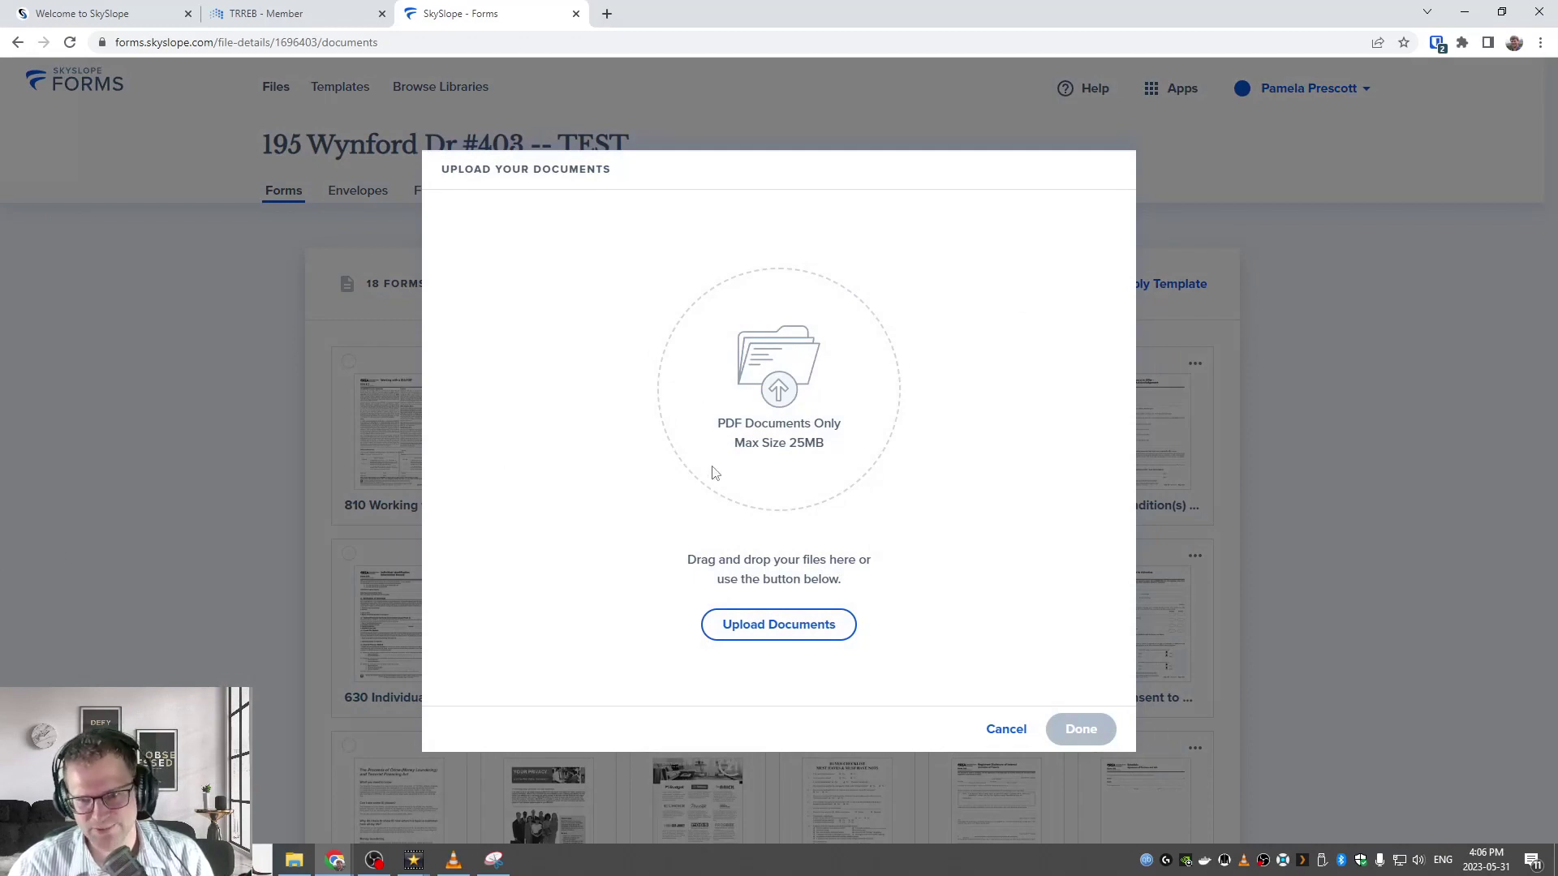
Dismiss the Upload Your Documents window without uploading anything.
left_click(1004, 732)
left_click(1004, 730)
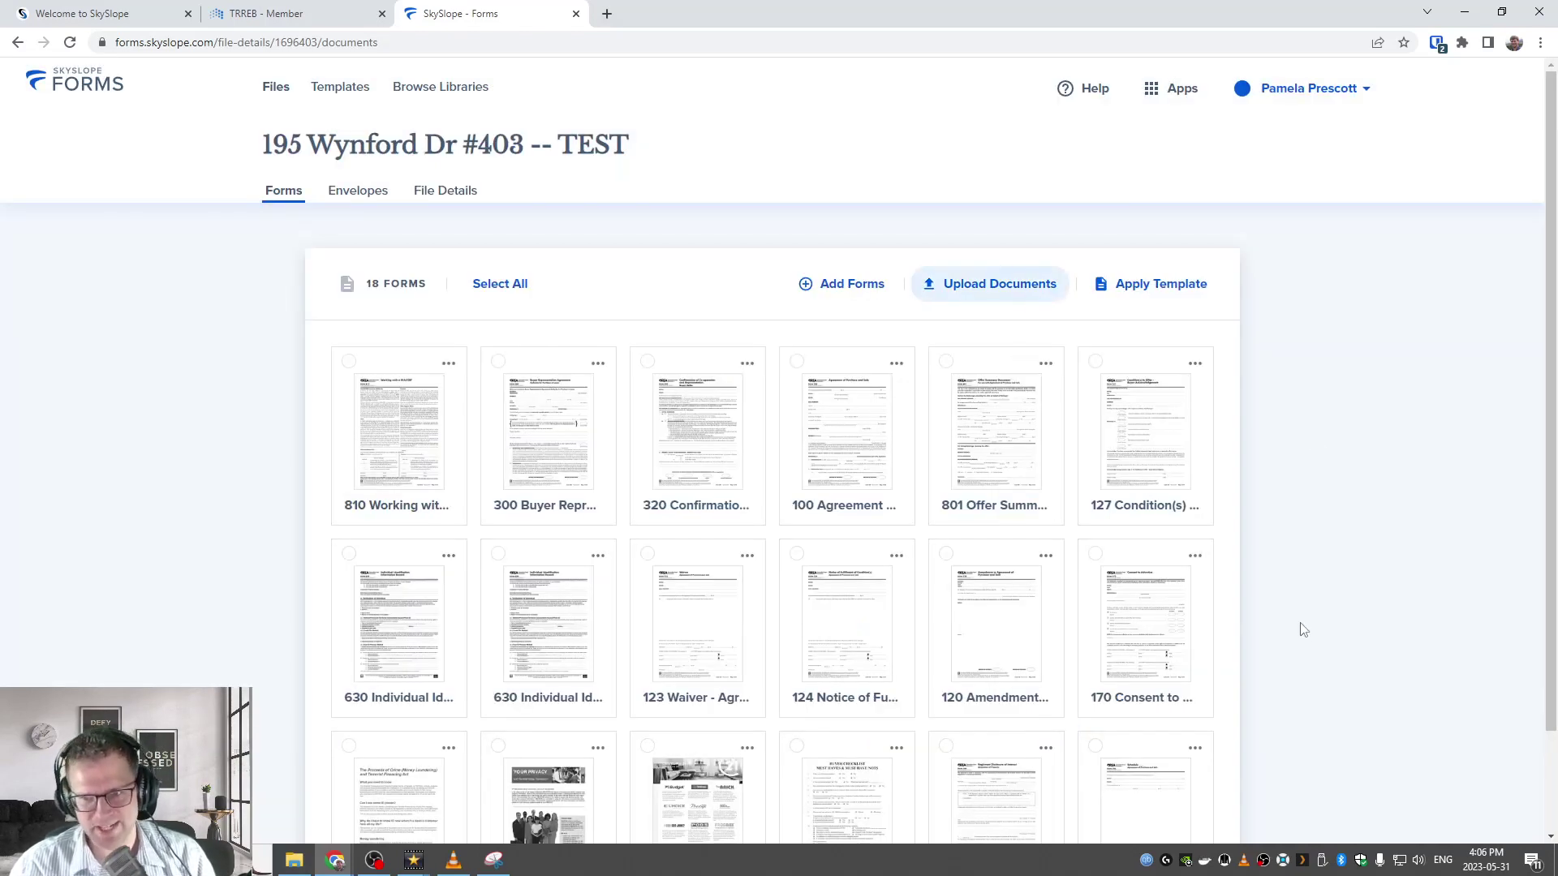
scroll(1299, 592, "down", 3)
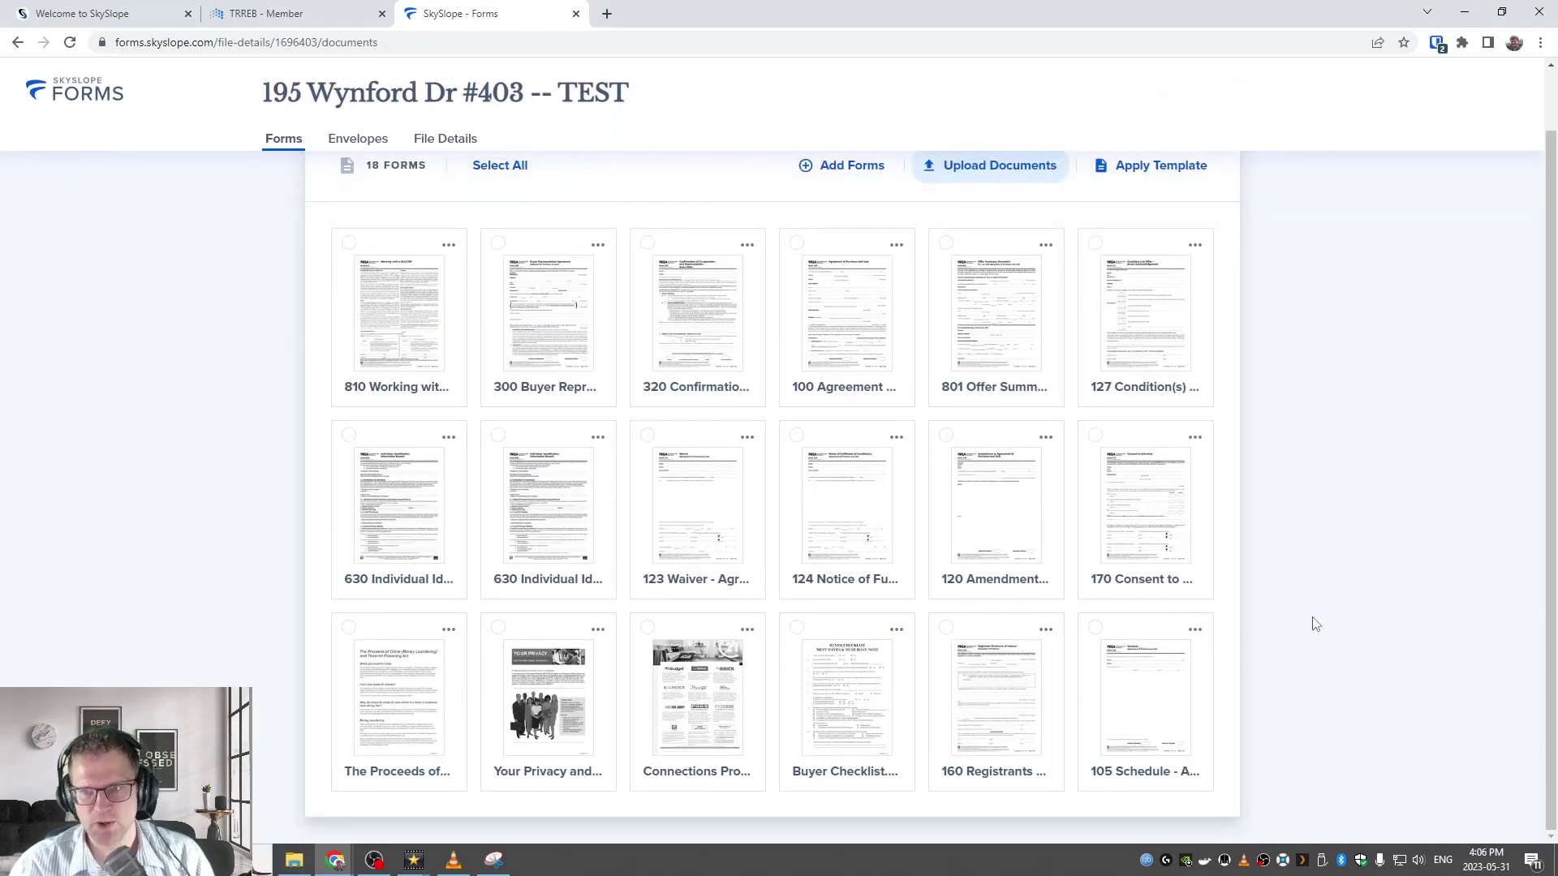
scroll(1323, 623, "up", 3)
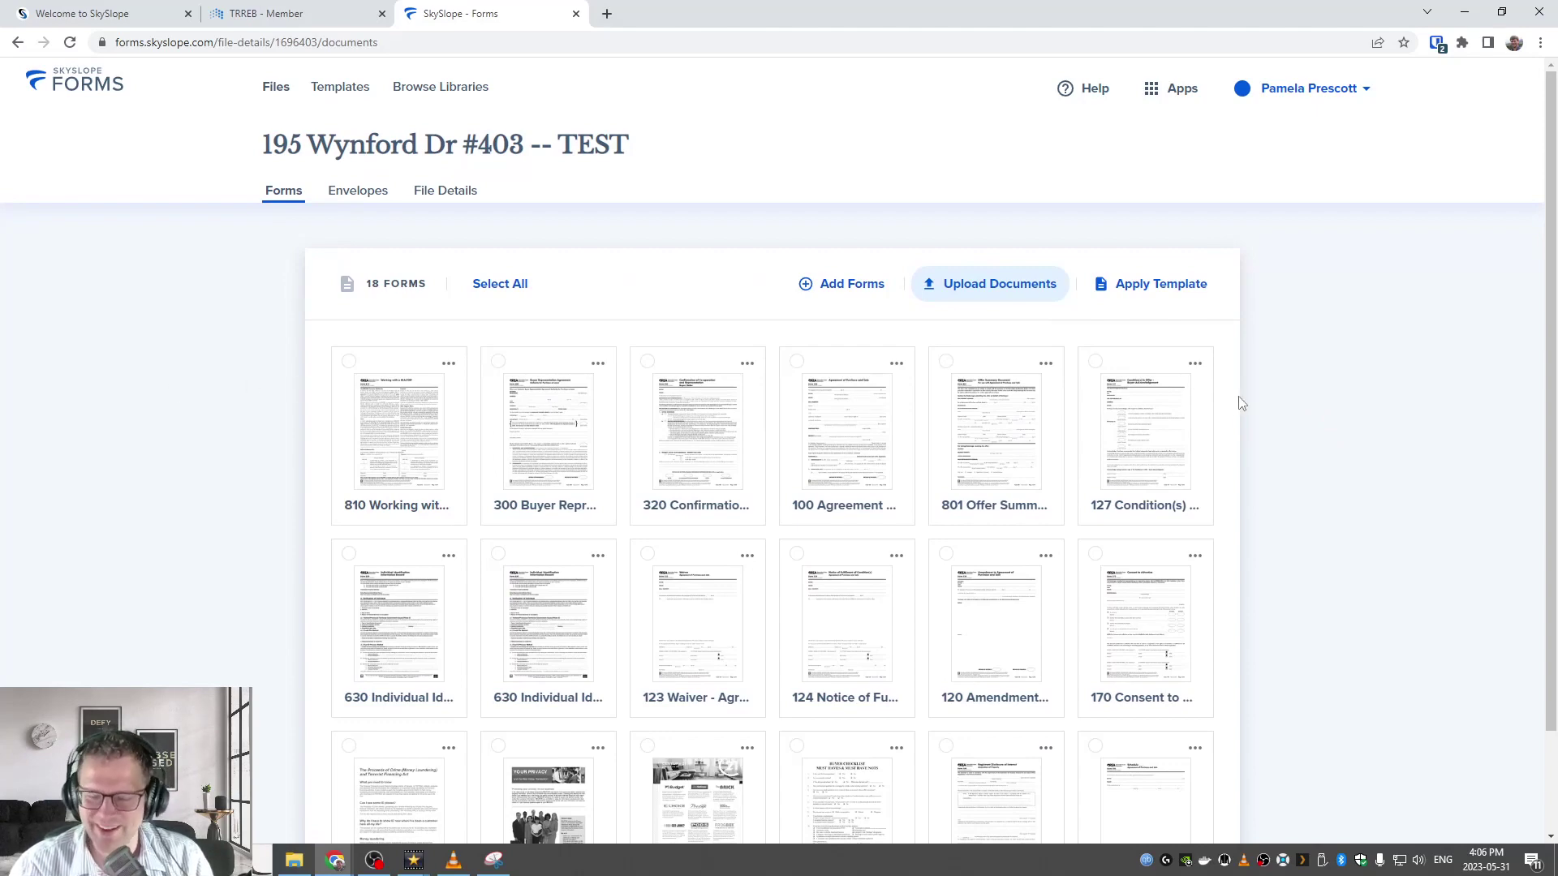
Select TRREB - Freehold - FOR SALE in the template chooser, then cancel without applying.
left_click(1162, 286)
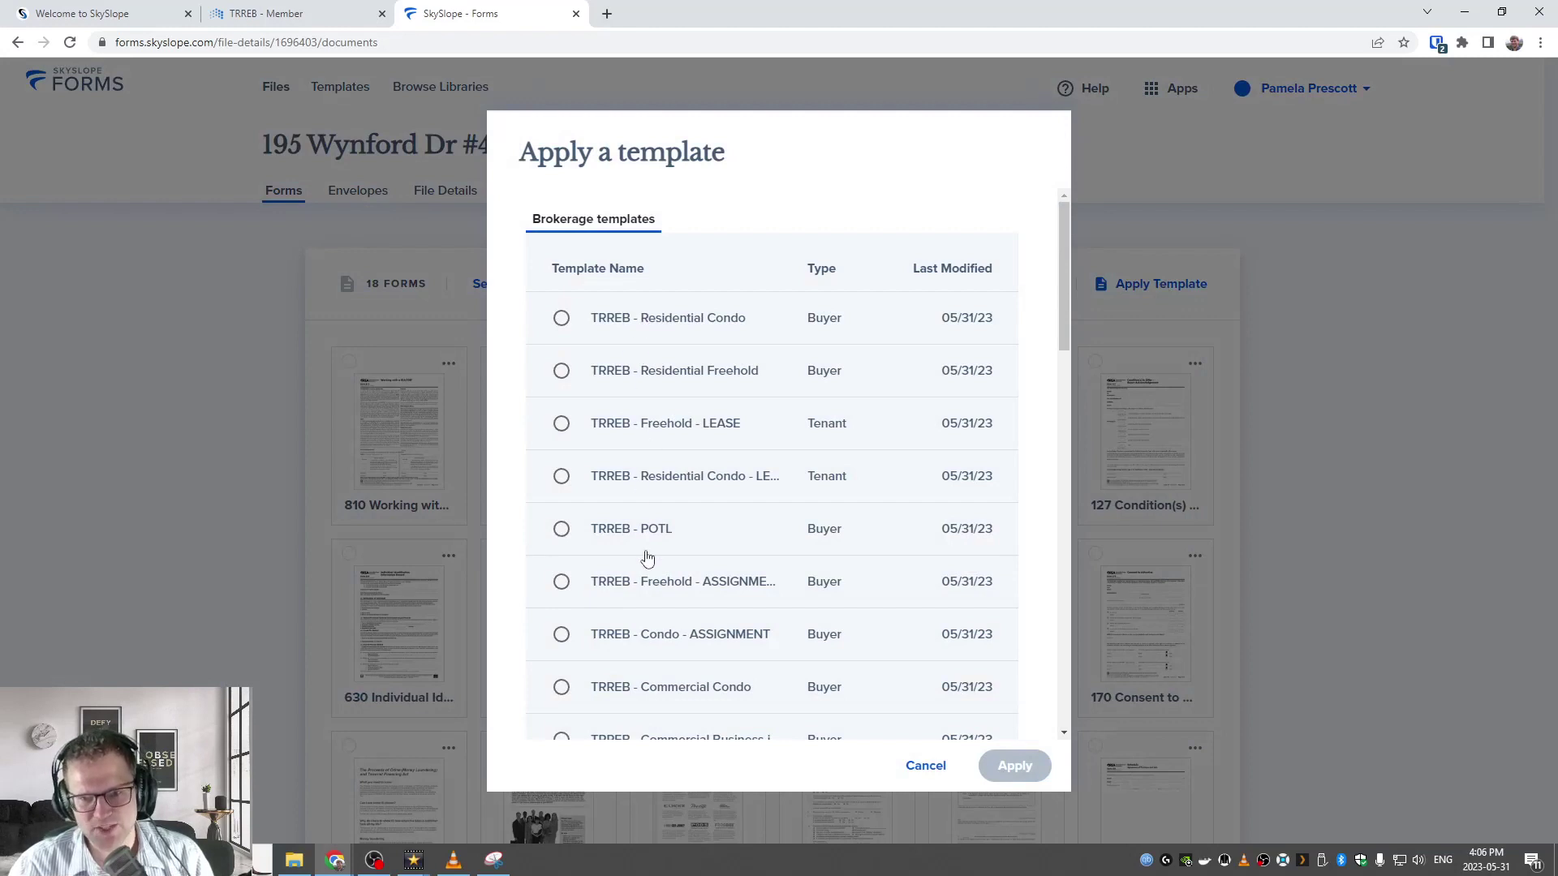
scroll(650, 582, "down", 4)
scroll(651, 585, "down", 1)
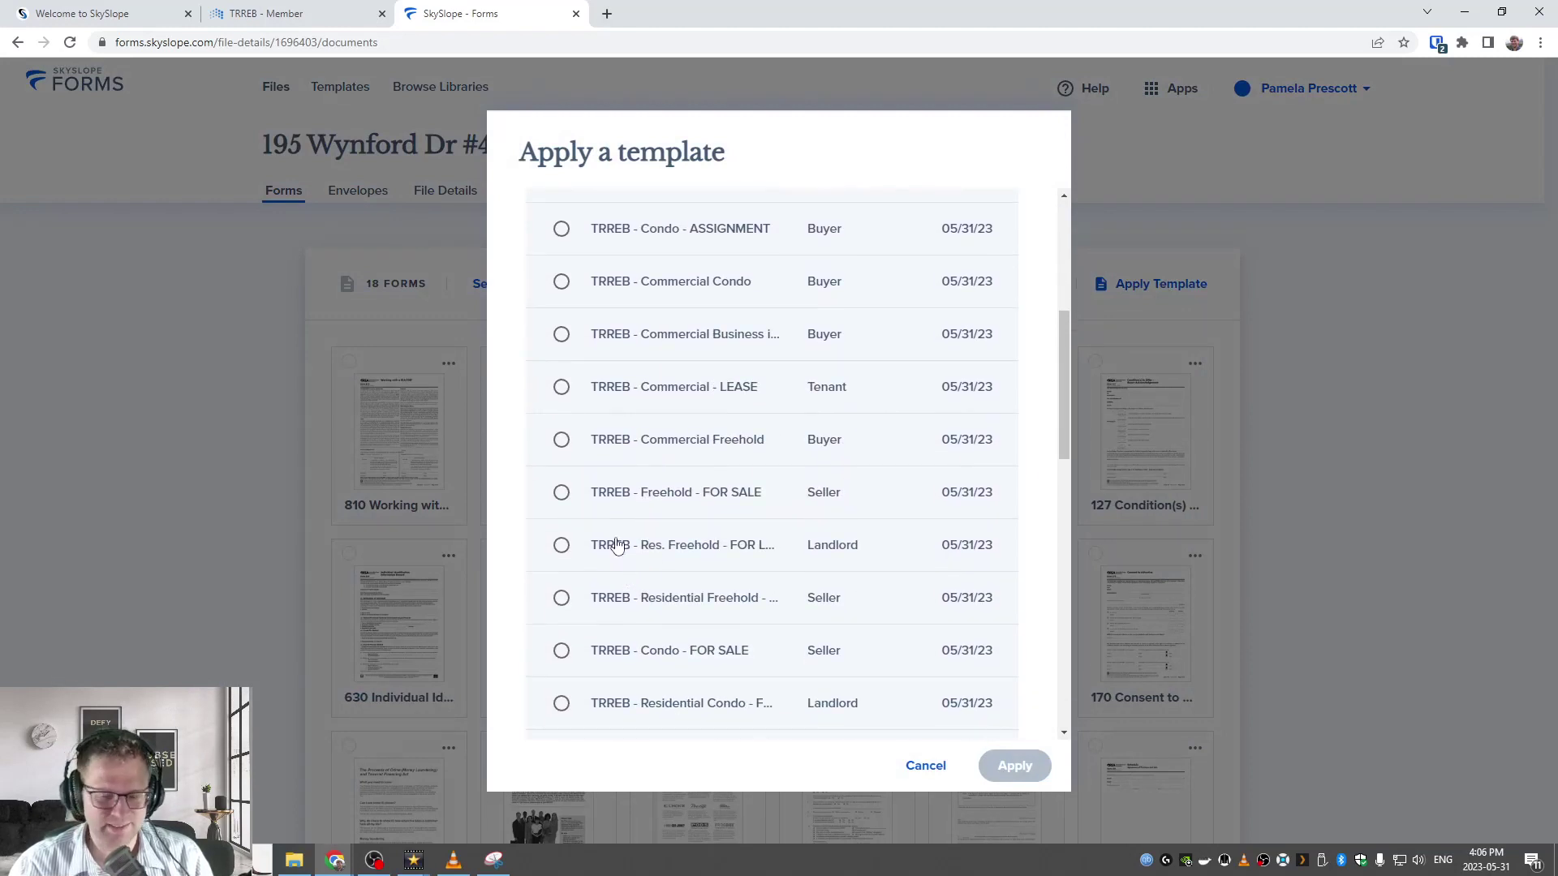
left_click(566, 497)
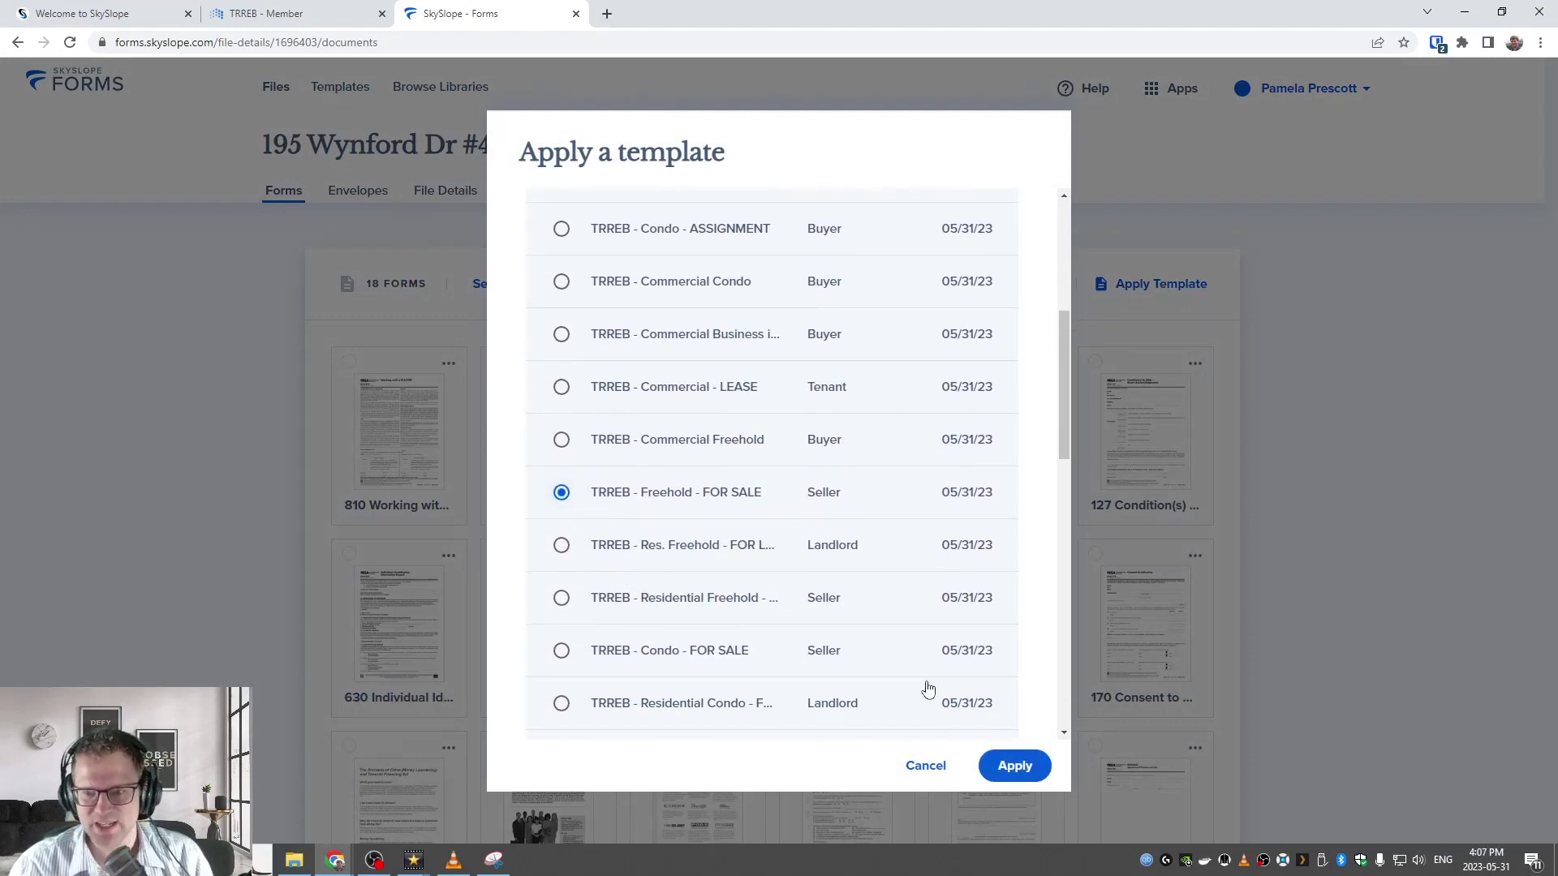
left_click(923, 769)
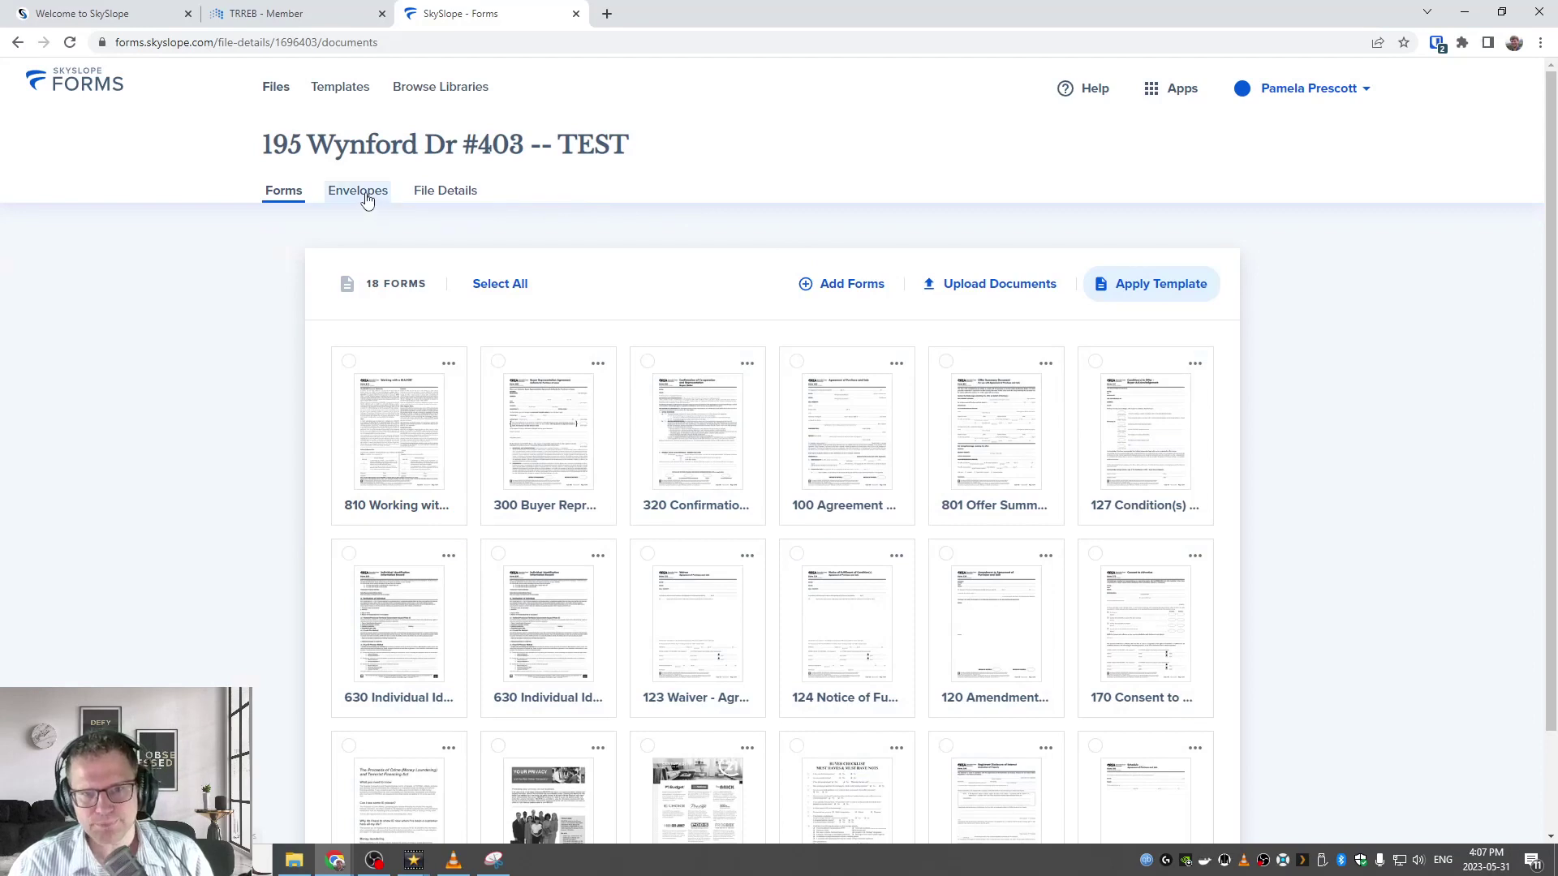
In File Details, enter sale price 9000 and set the closing date to 07/31/2023.
left_click(453, 199)
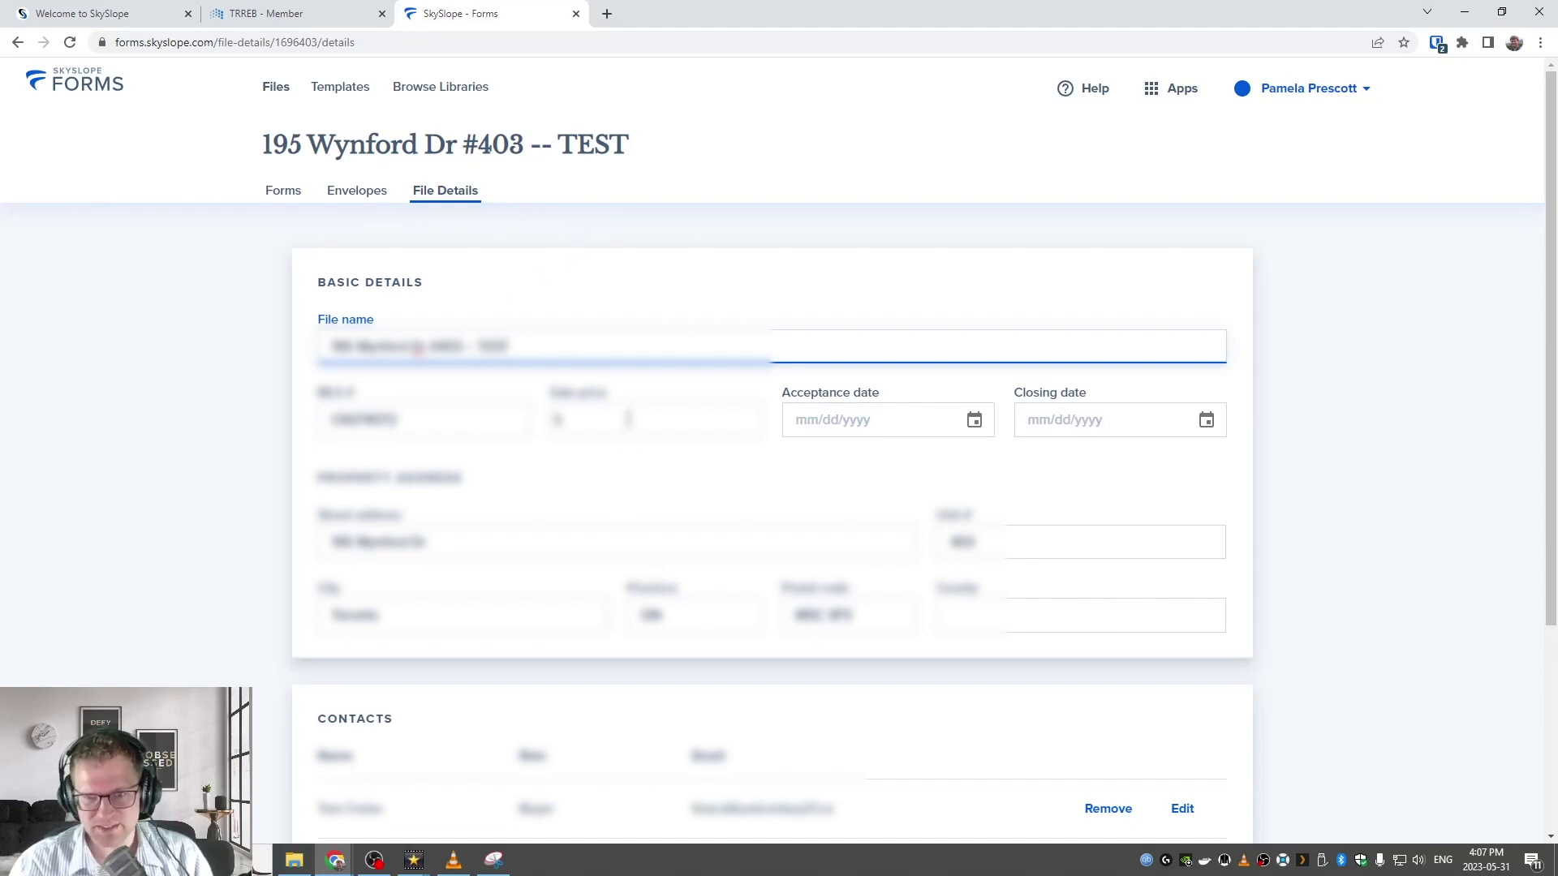
left_click(628, 419)
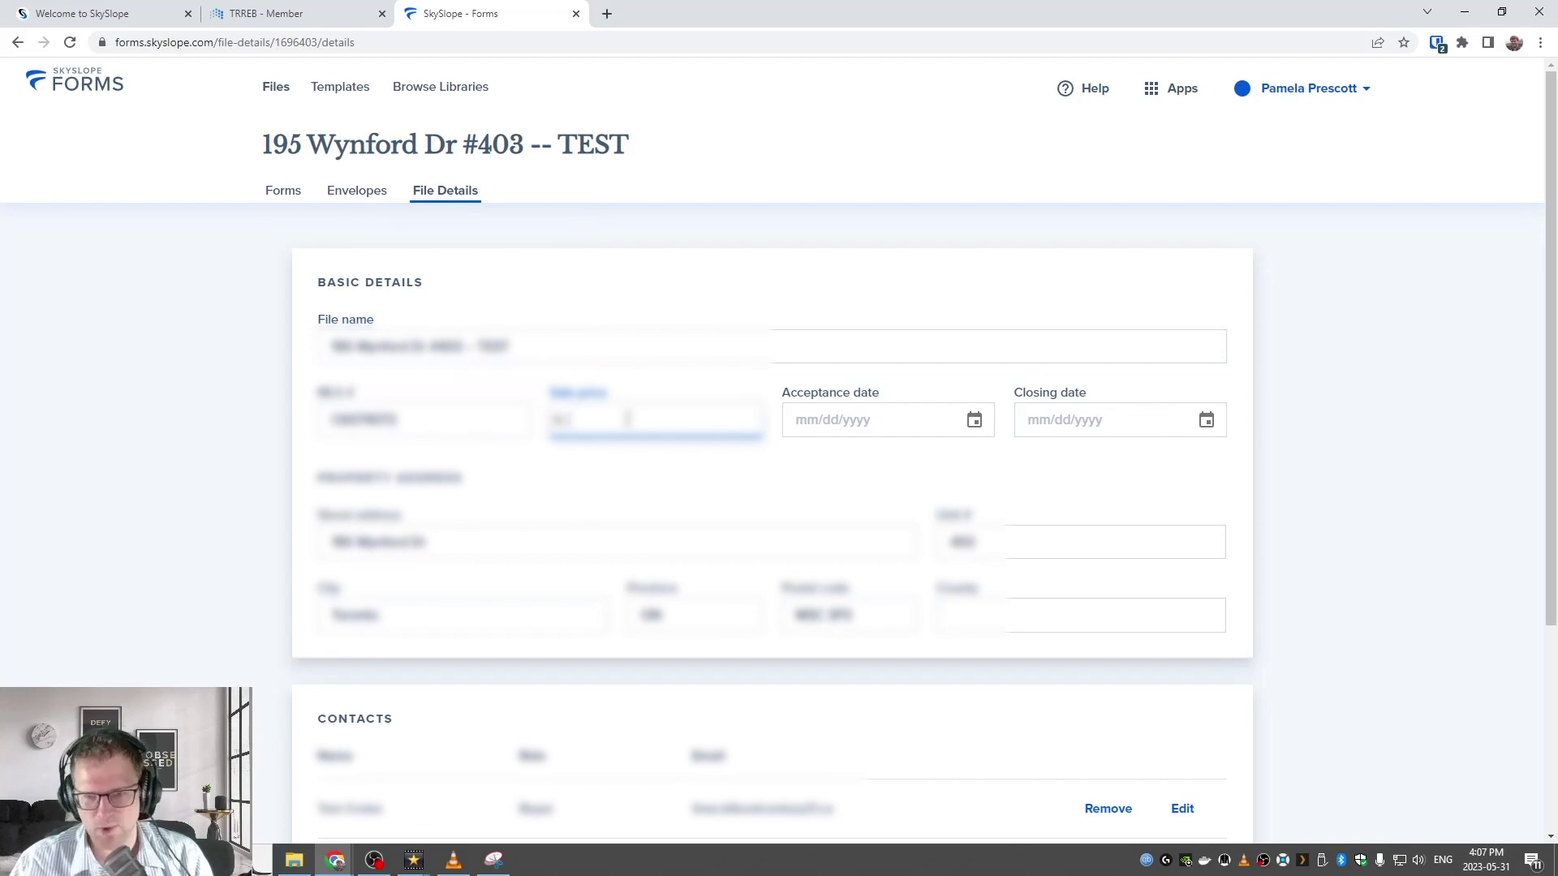
type("9000")
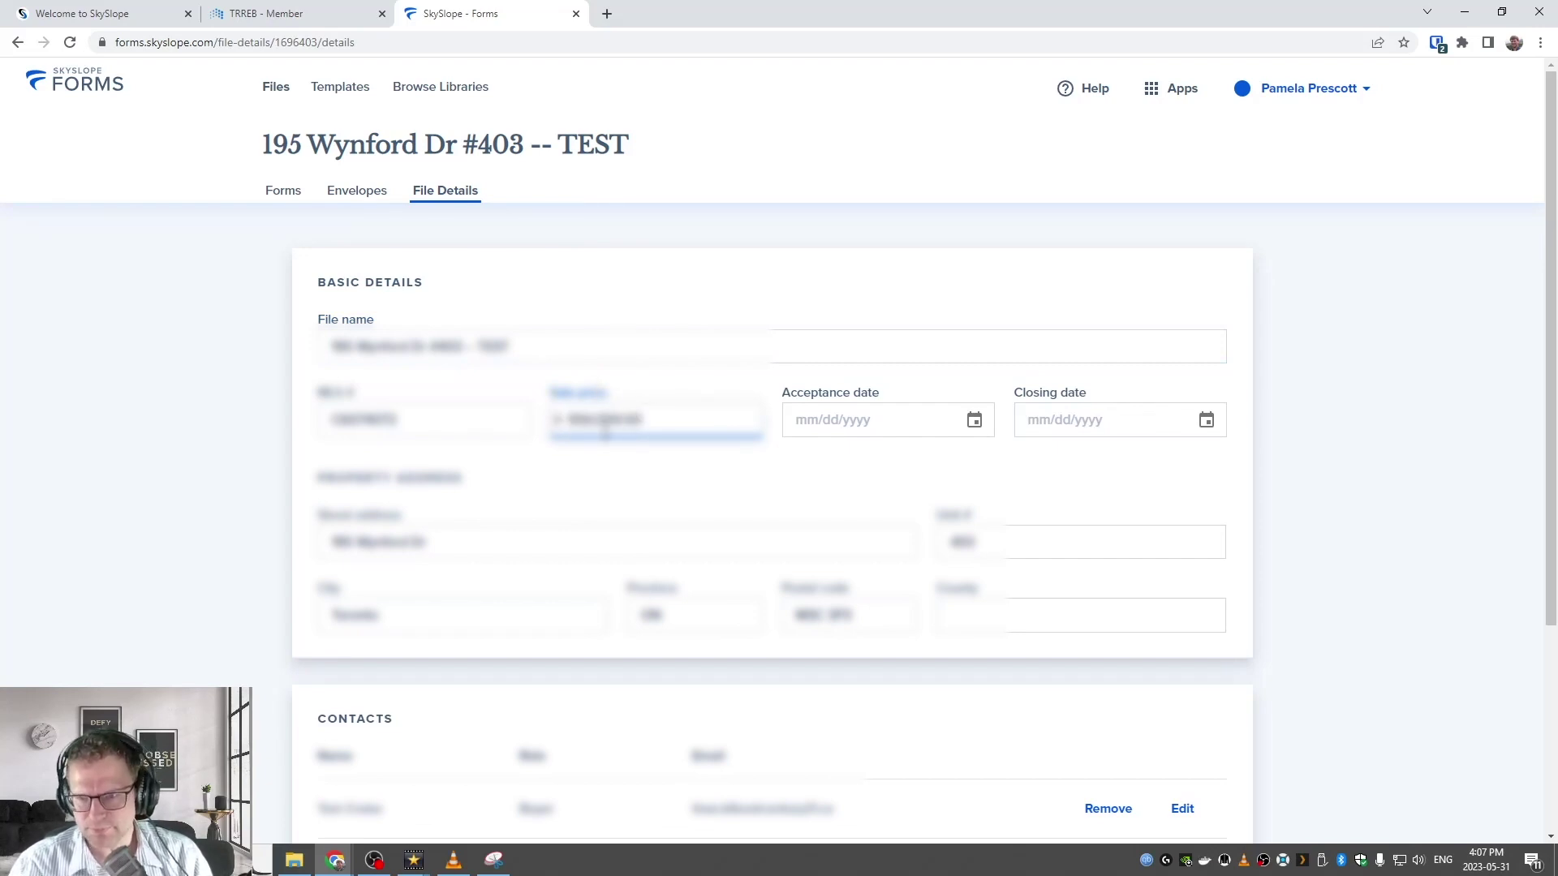
left_click(1208, 424)
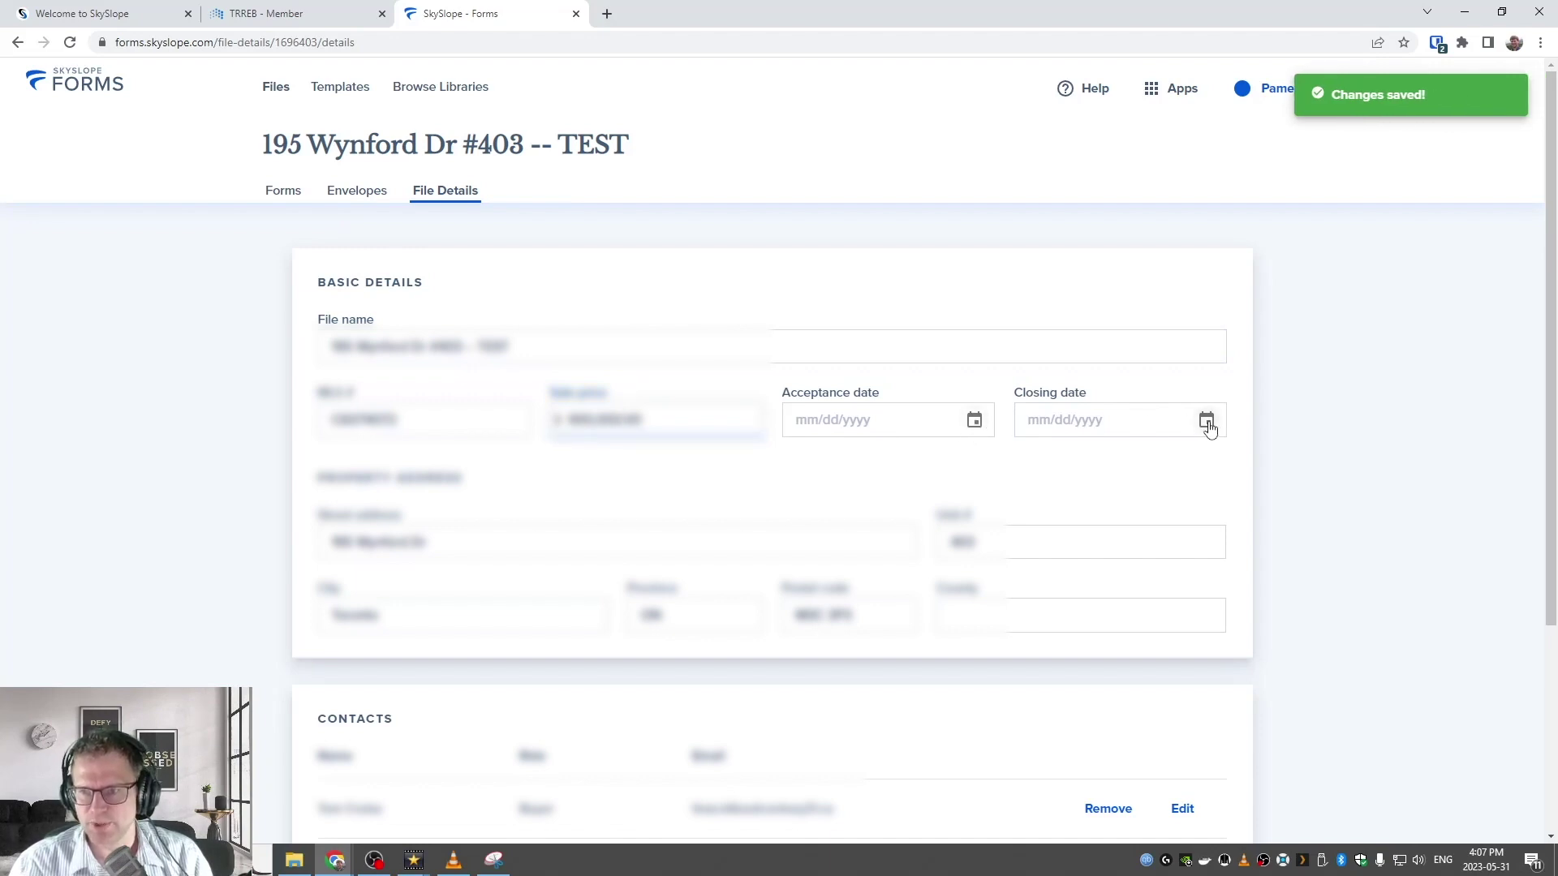
left_click(1209, 527)
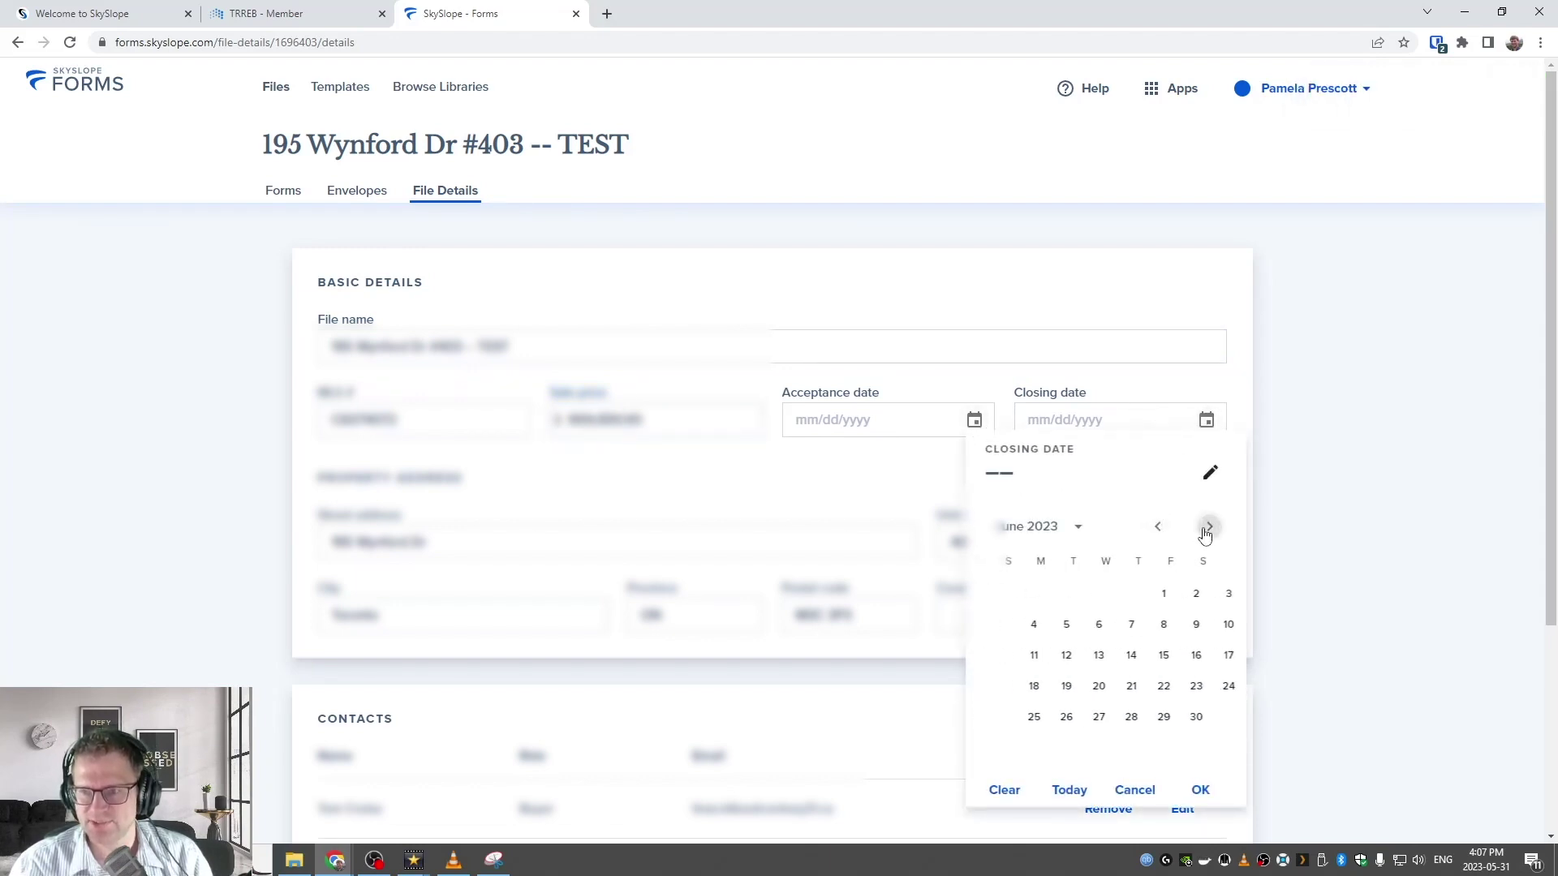
left_click(1209, 527)
left_click(1041, 747)
left_click(1200, 789)
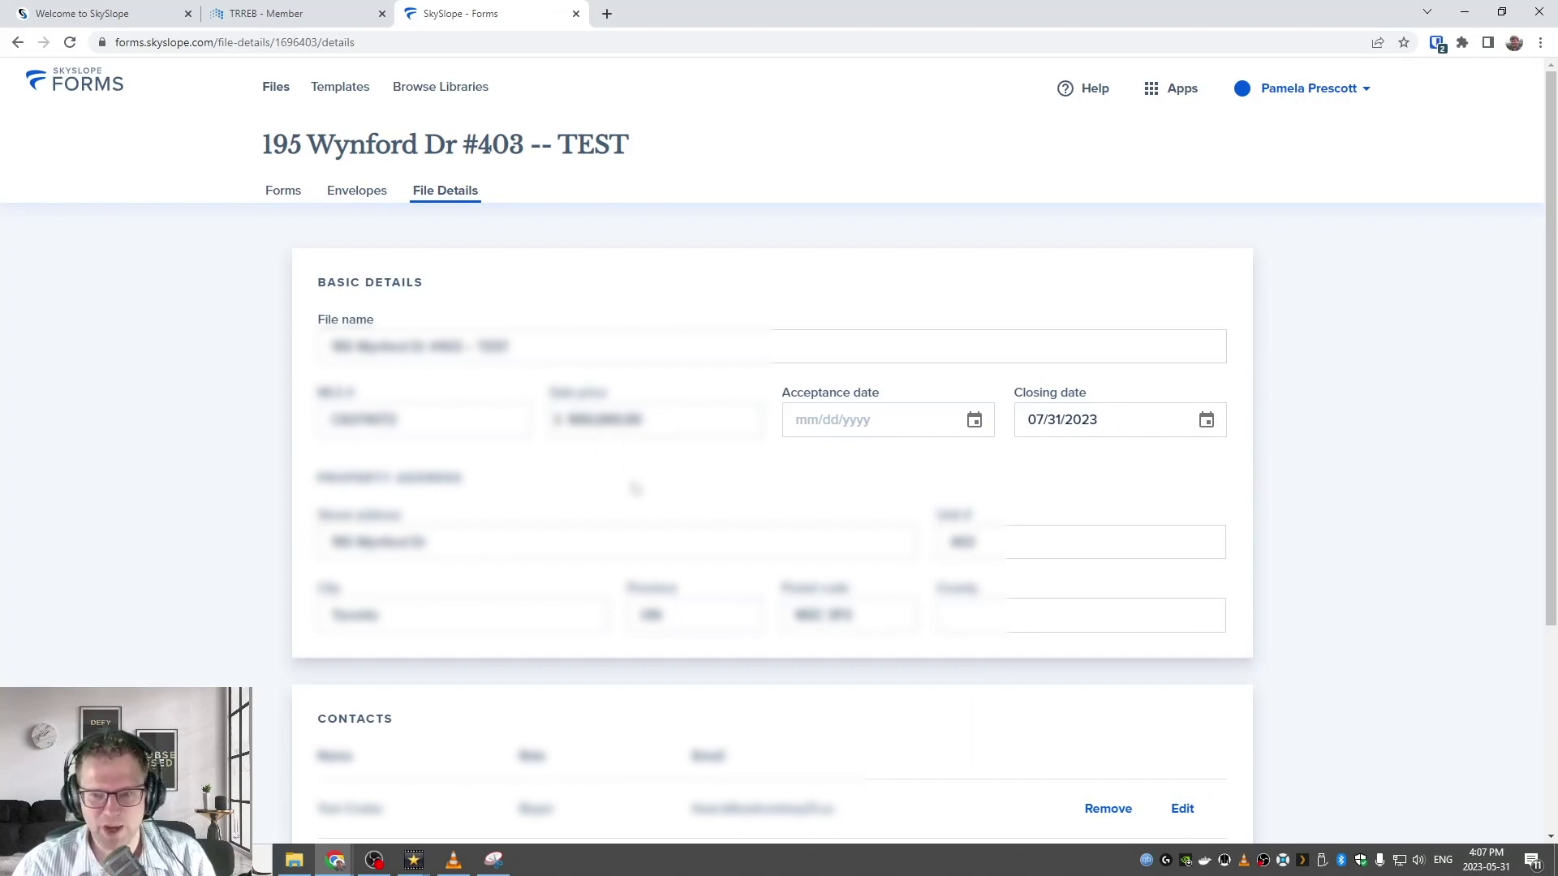
scroll(500, 600, "down", 2)
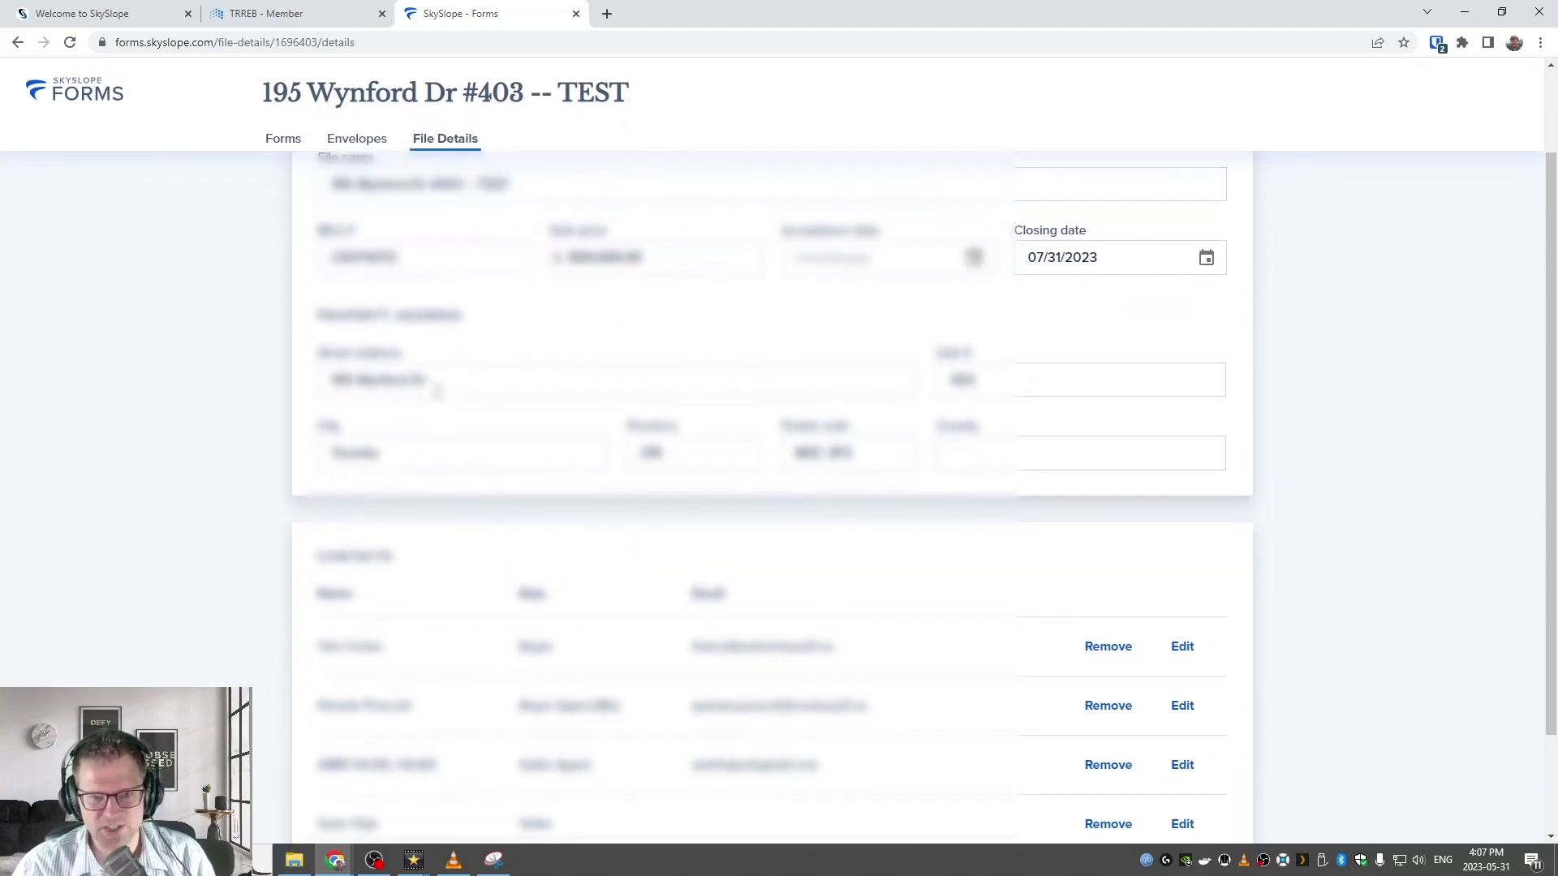
scroll(509, 533, "down", 2)
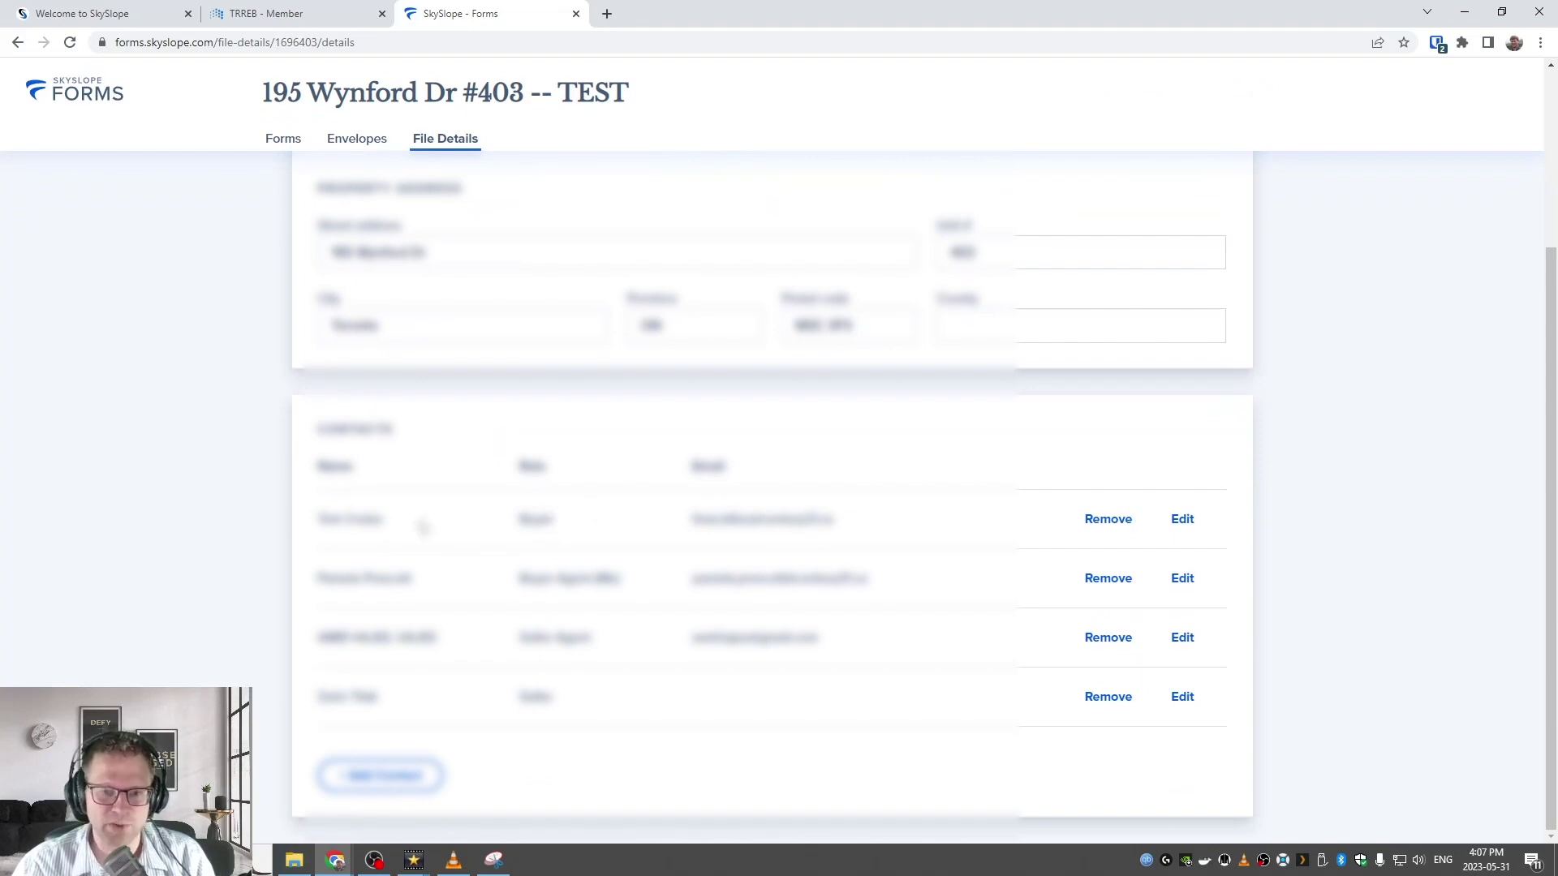
Add a new contact and give it the Buyer role.
left_click(410, 777)
scroll(414, 763, "down", 1)
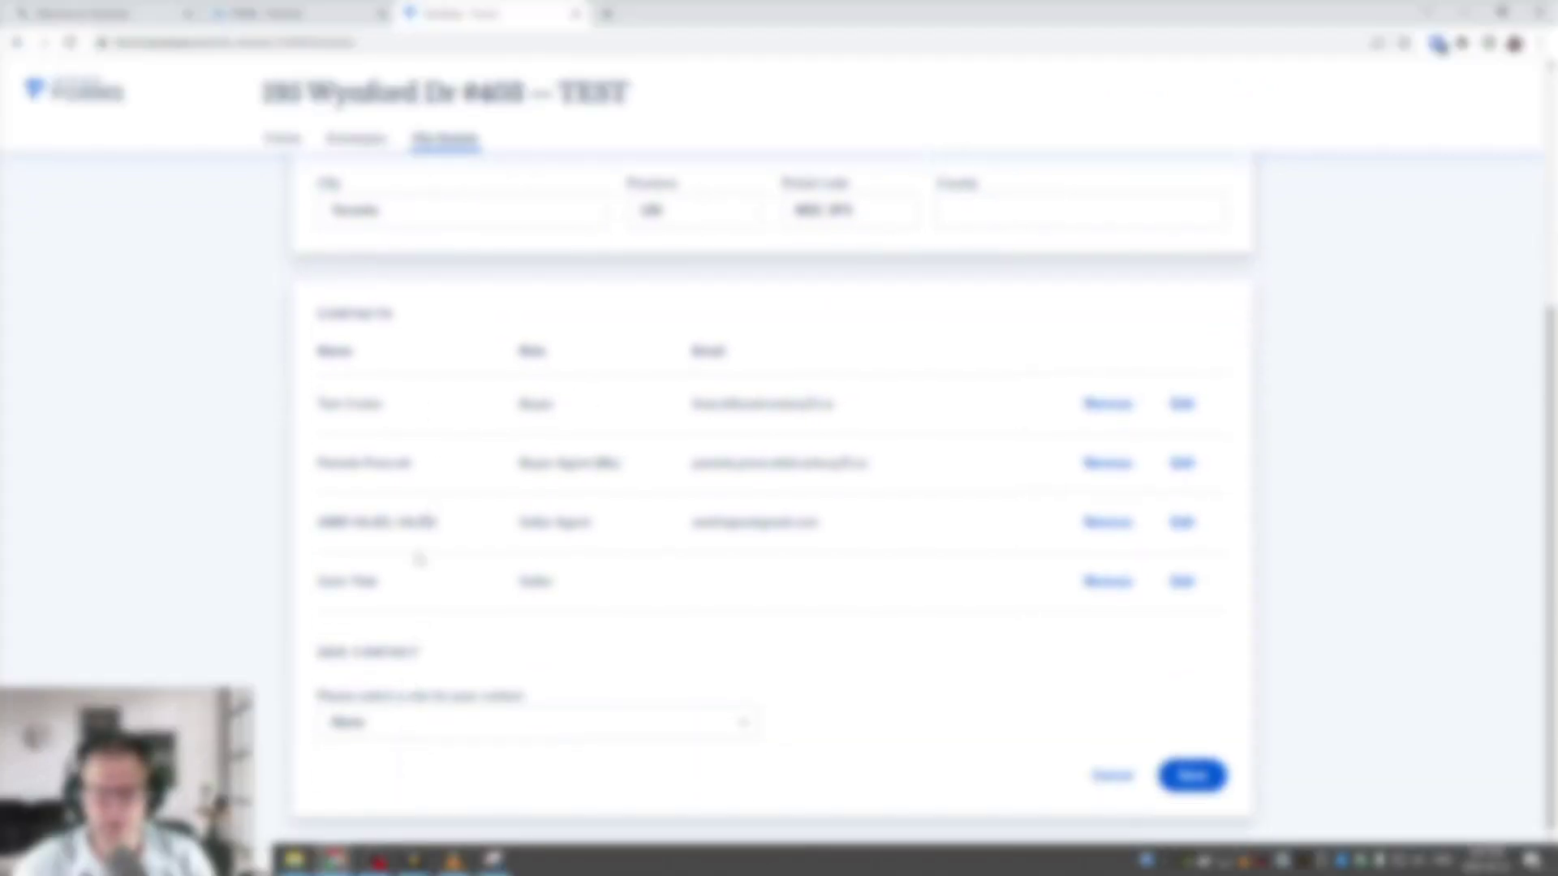
left_click(428, 725)
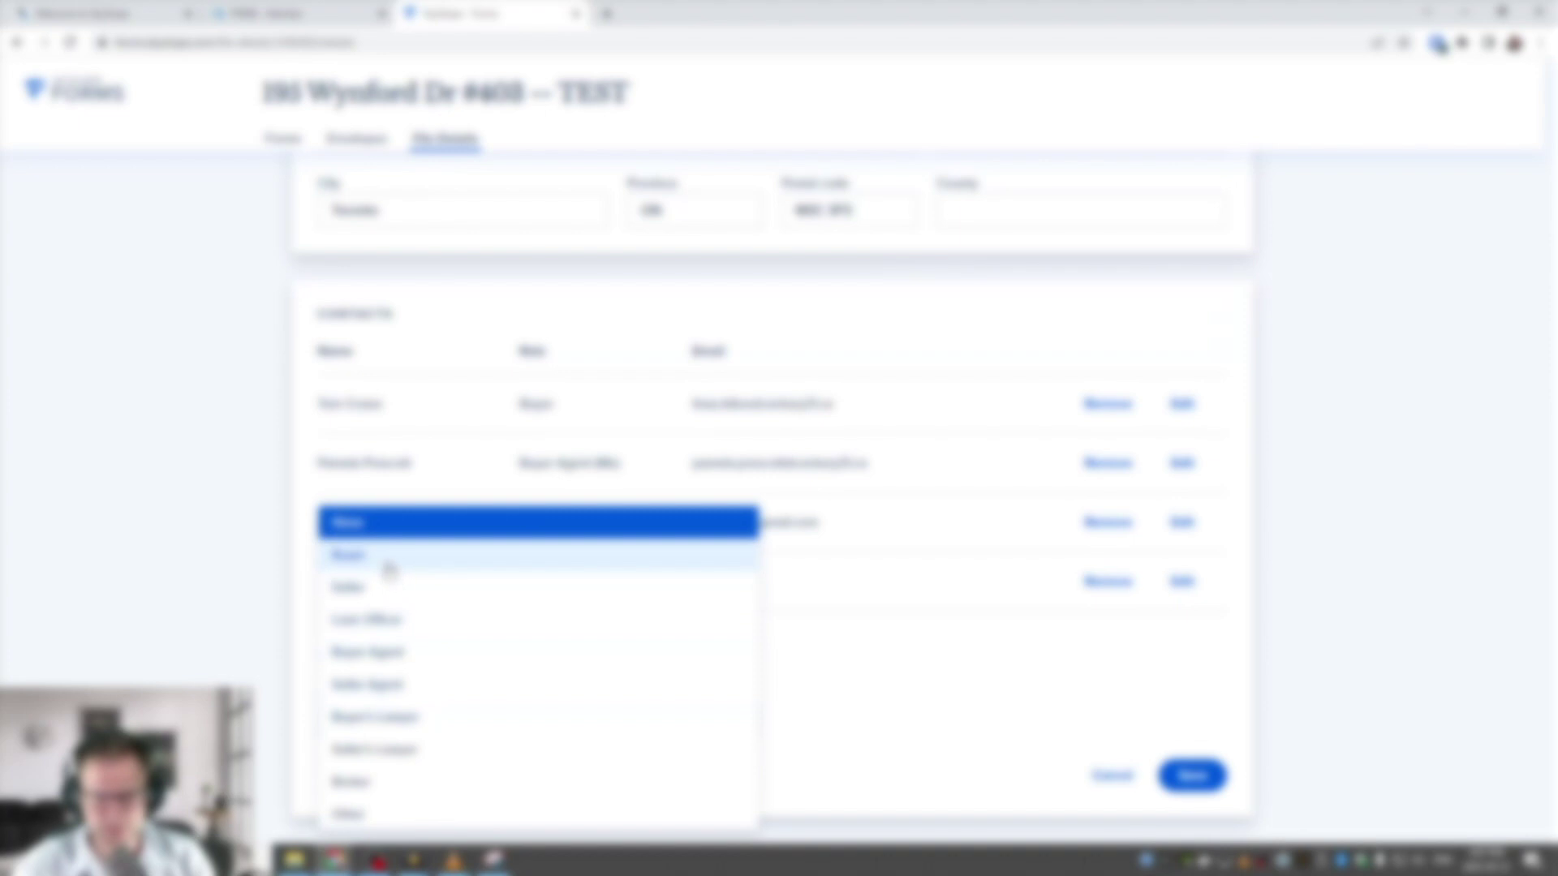
left_click(389, 558)
scroll(400, 695, "down", 5)
Fill in the new buyer's first name, last name and e-mail, and save the contact.
left_click(407, 509)
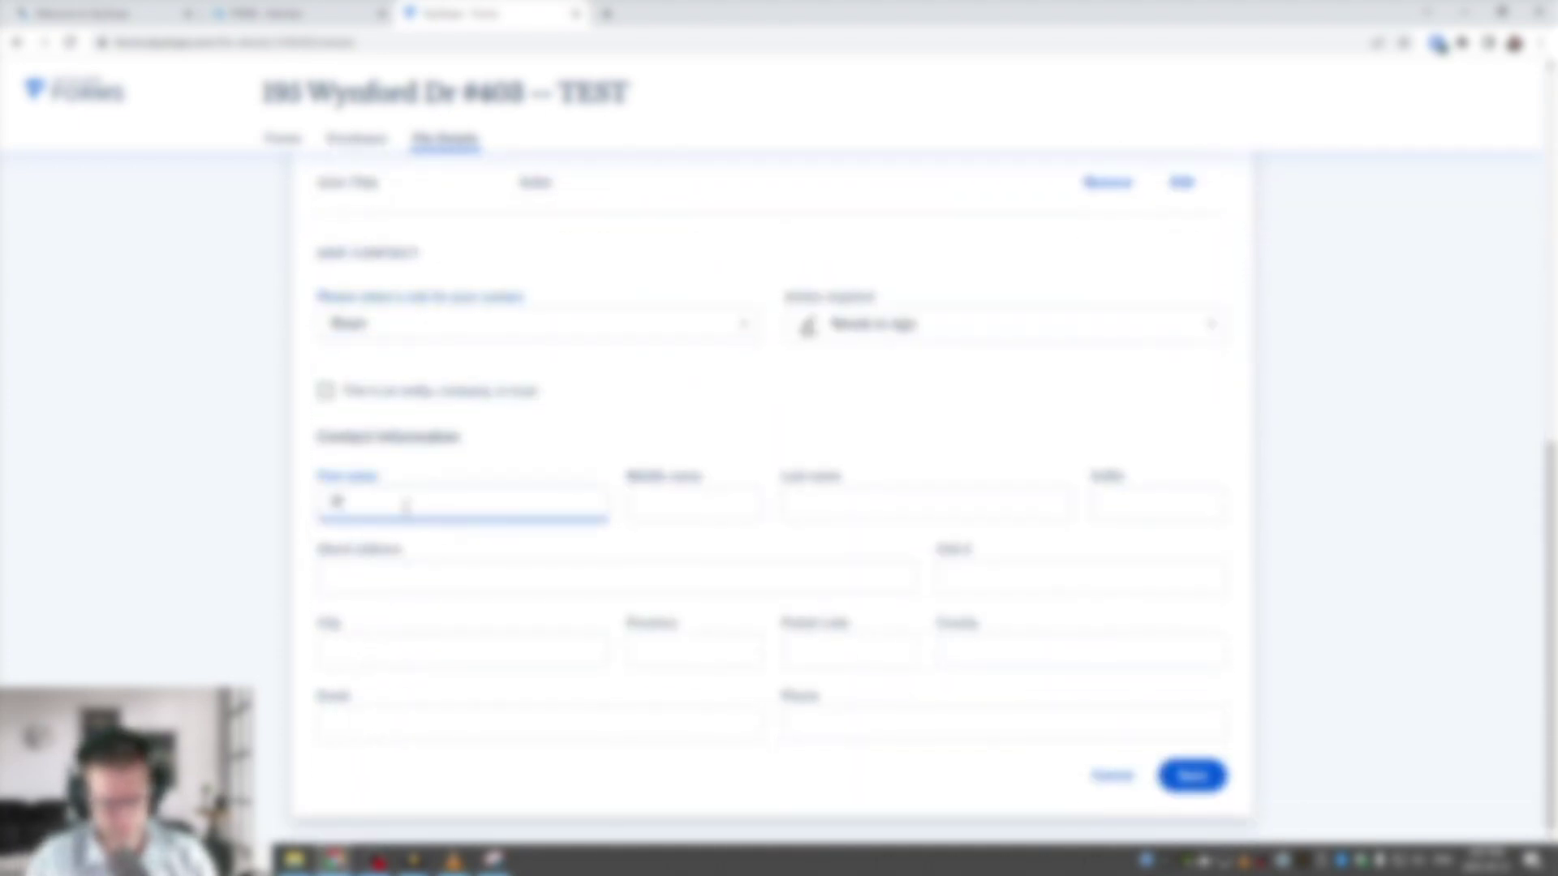
key("Tab")
key("Tab")
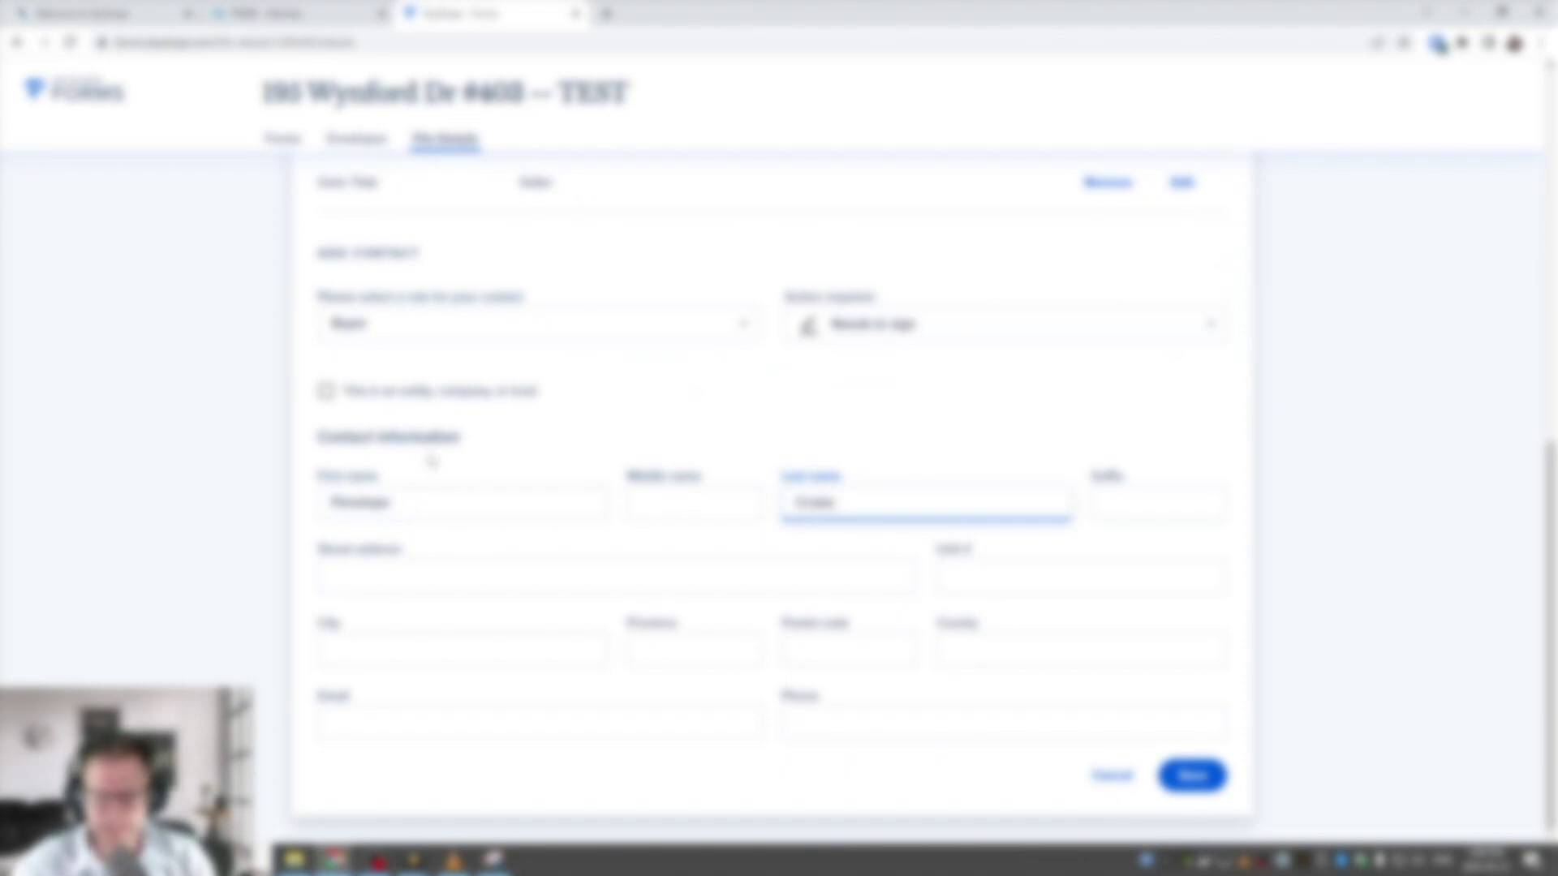
double_click(534, 756)
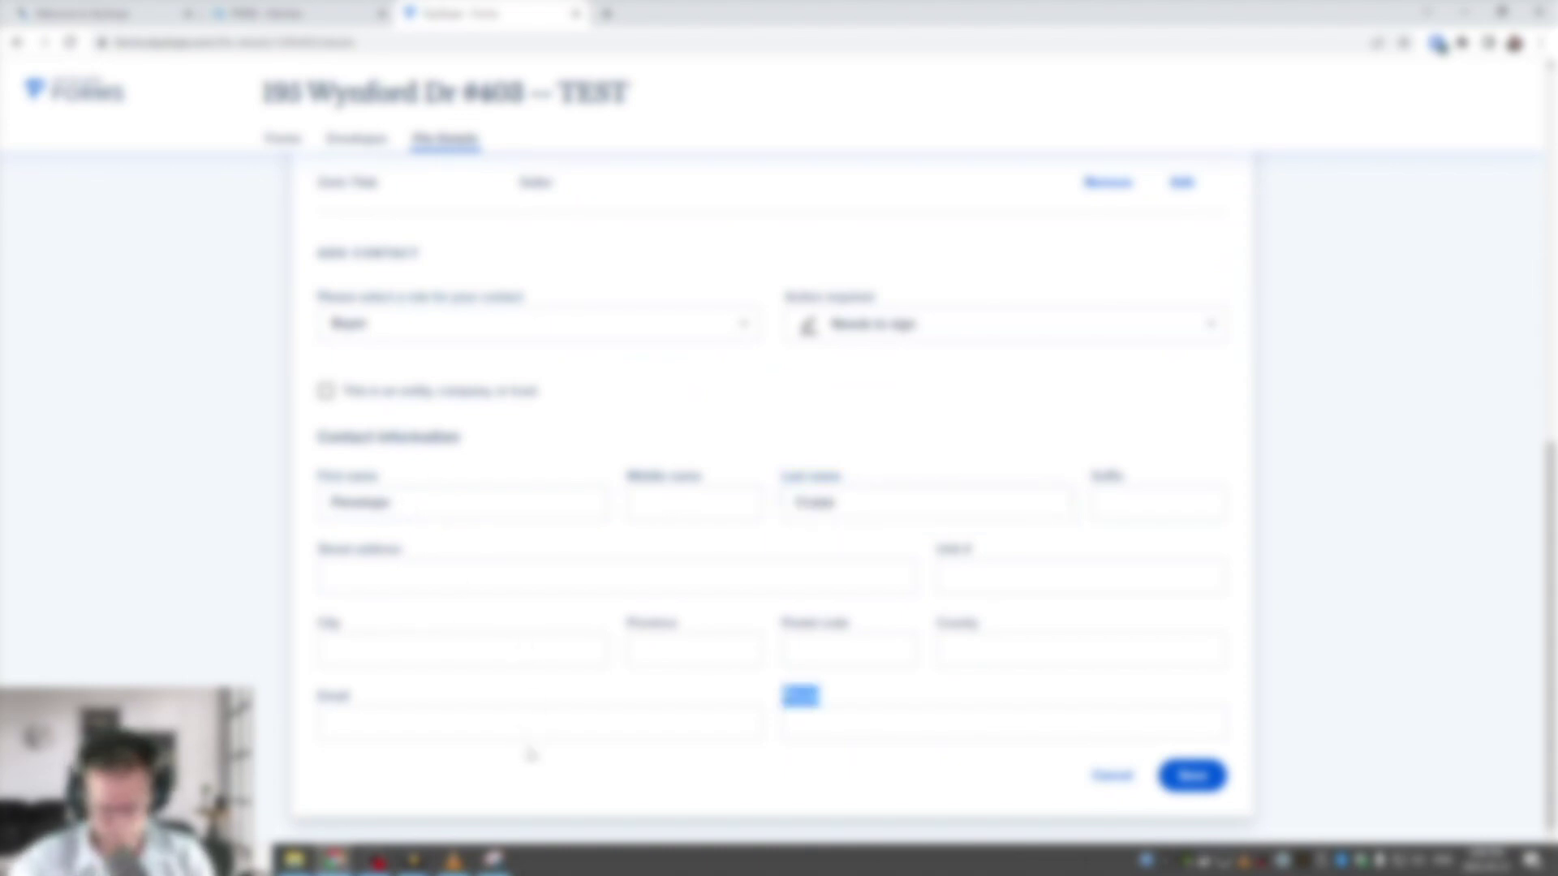
left_click(471, 738)
type("pene")
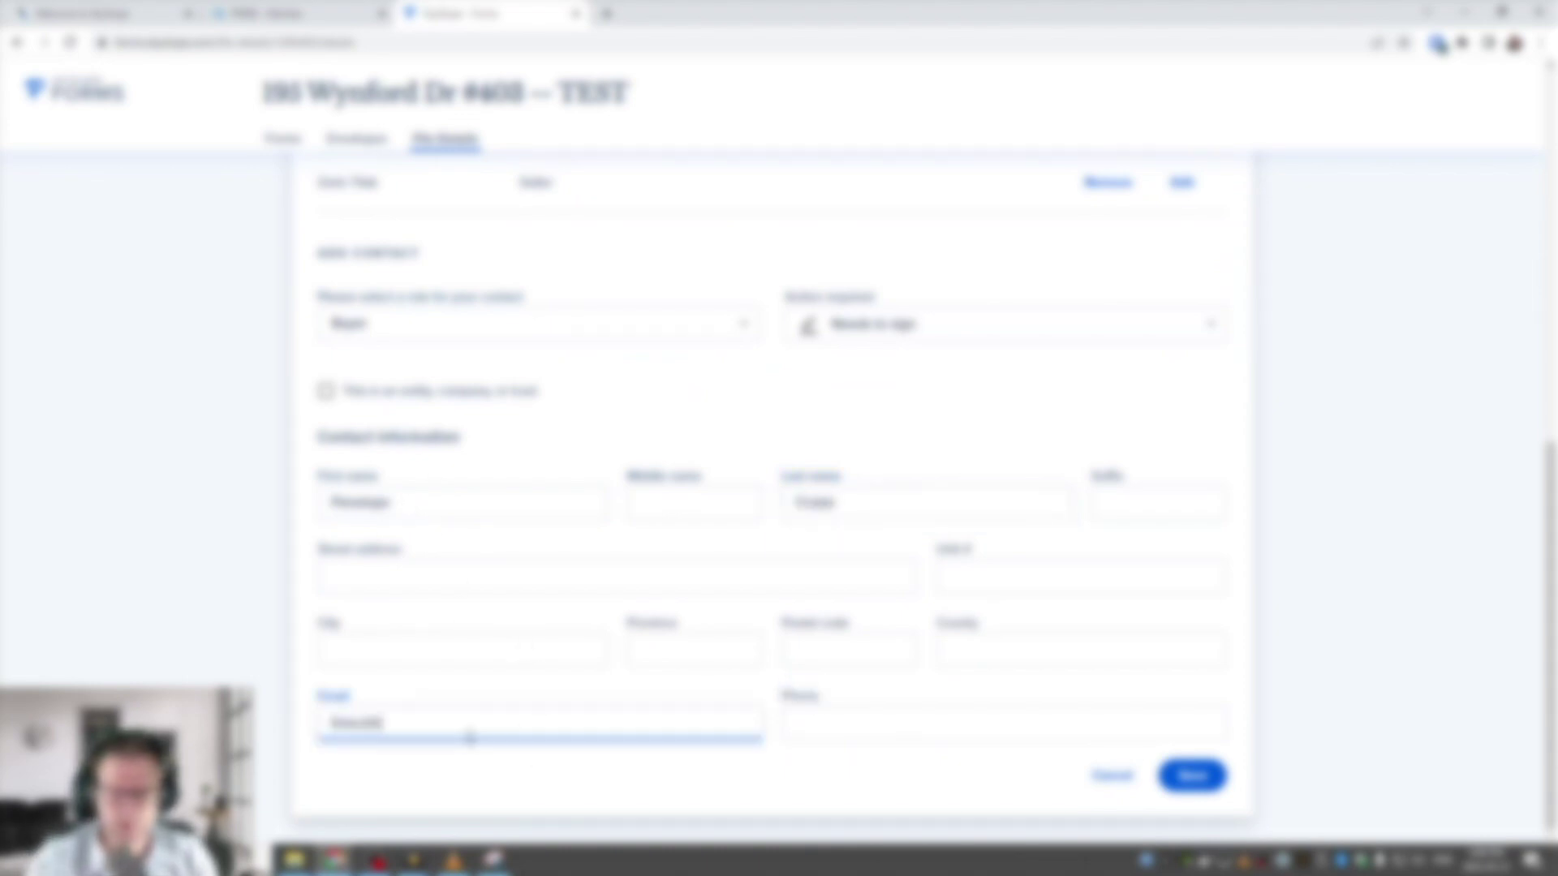
type("lopedrake@test.ca")
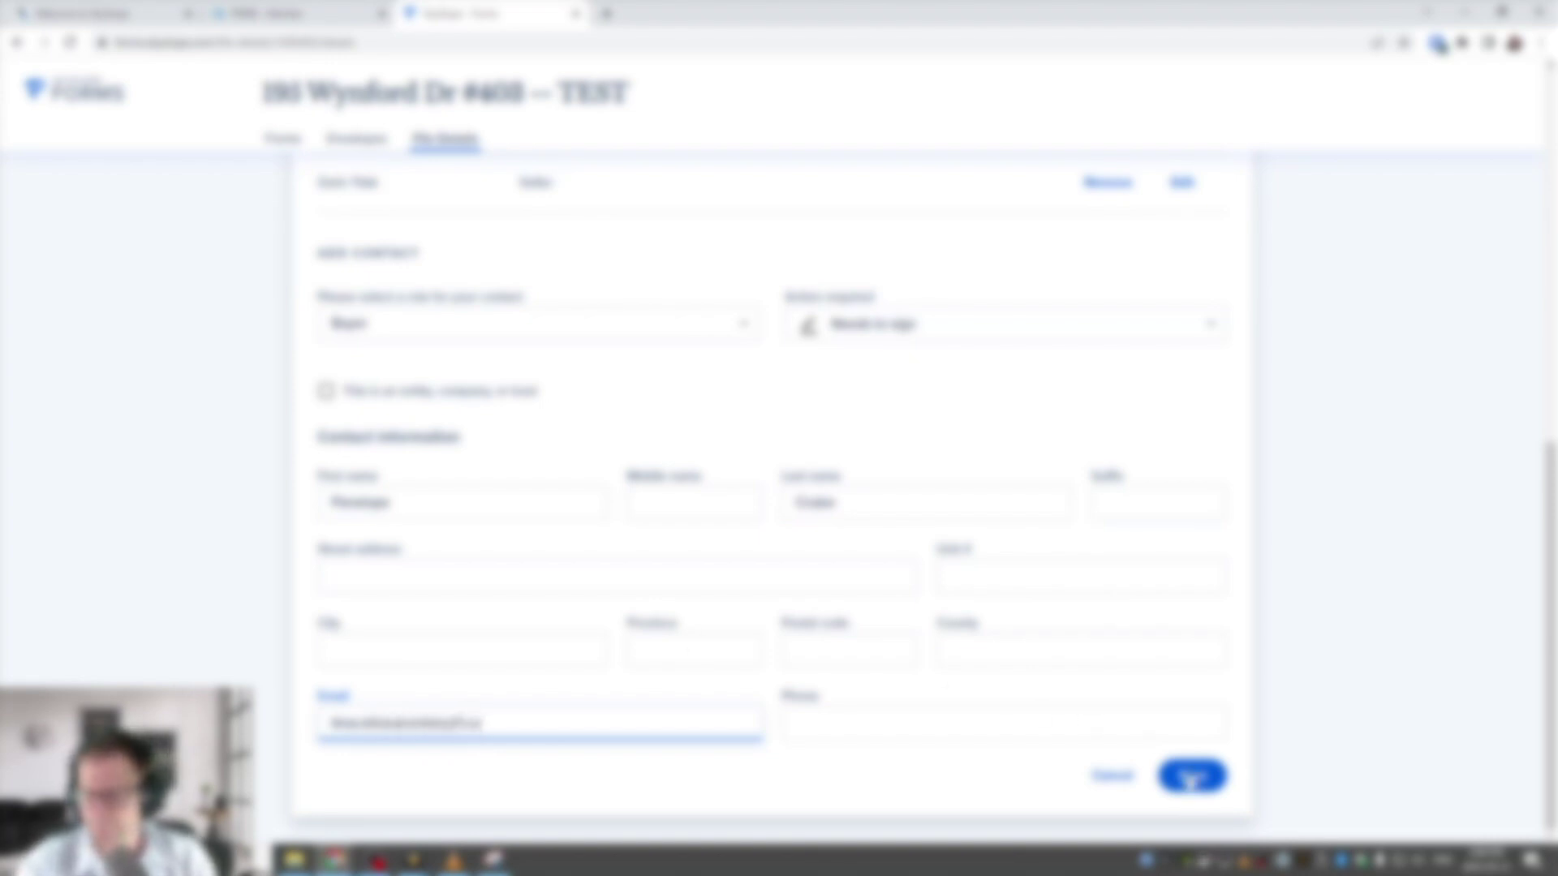
left_click(1190, 778)
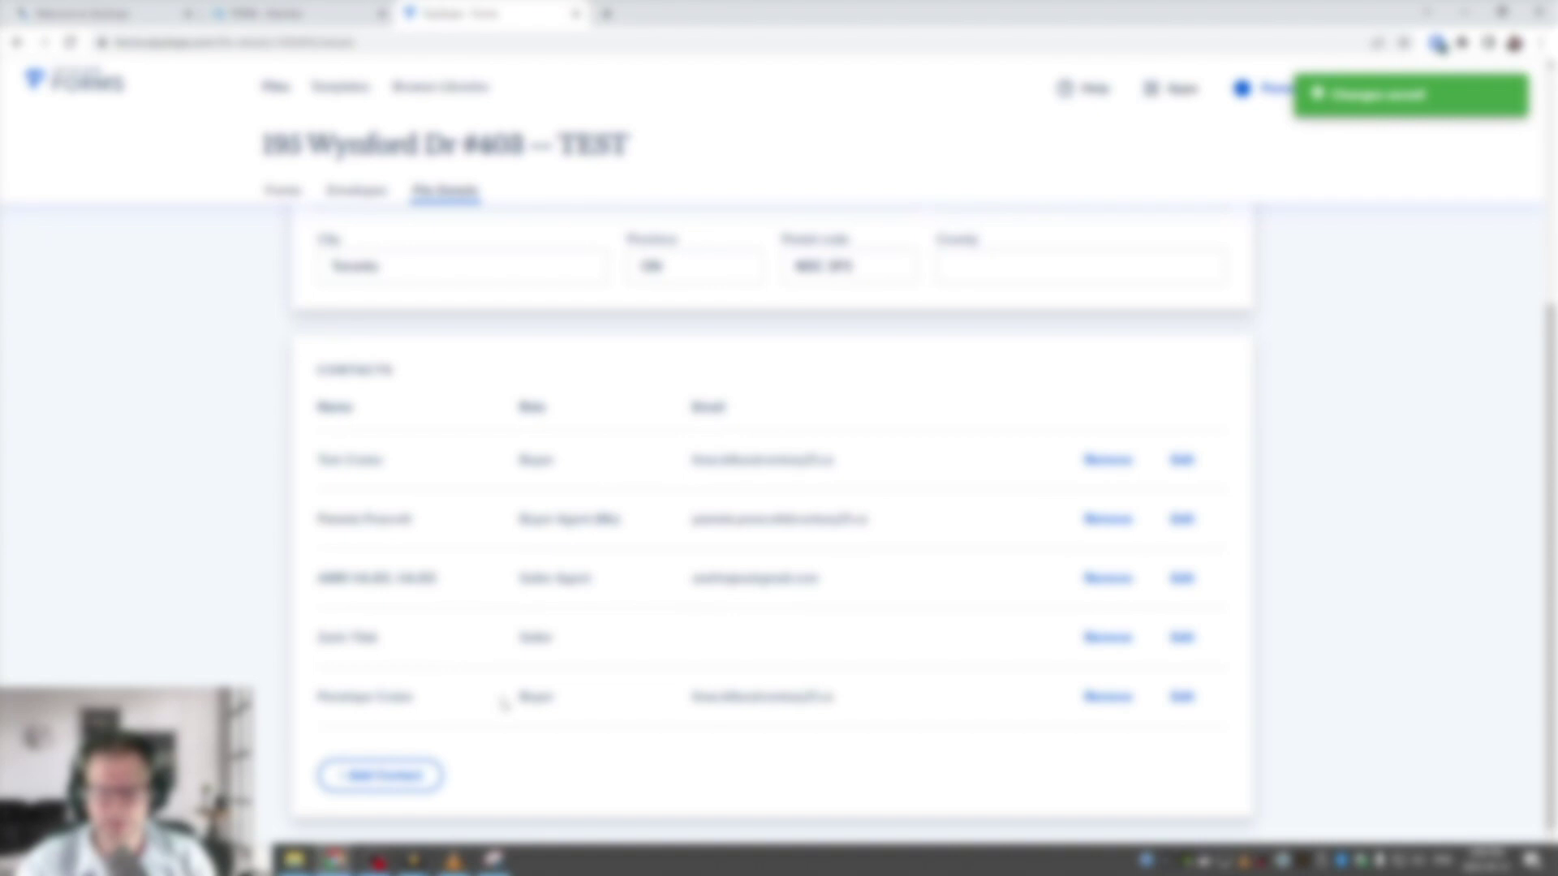
scroll(826, 694, "up", 4)
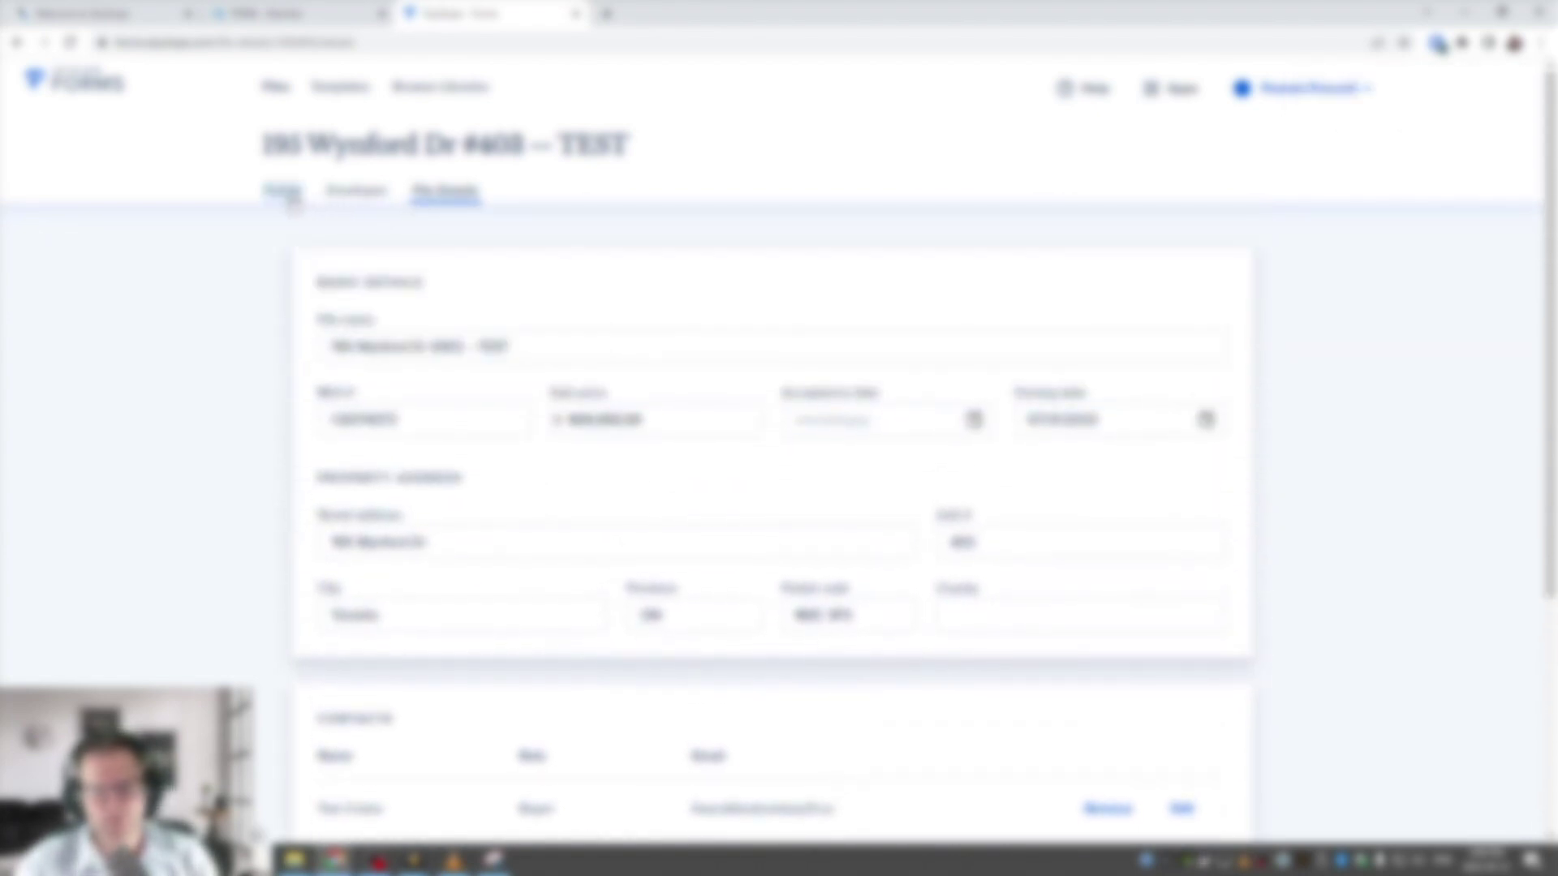
Open the 100 Agreement of Purchase and Sale - OREA and review its pre-filled buyers, seller and address.
left_click(294, 203)
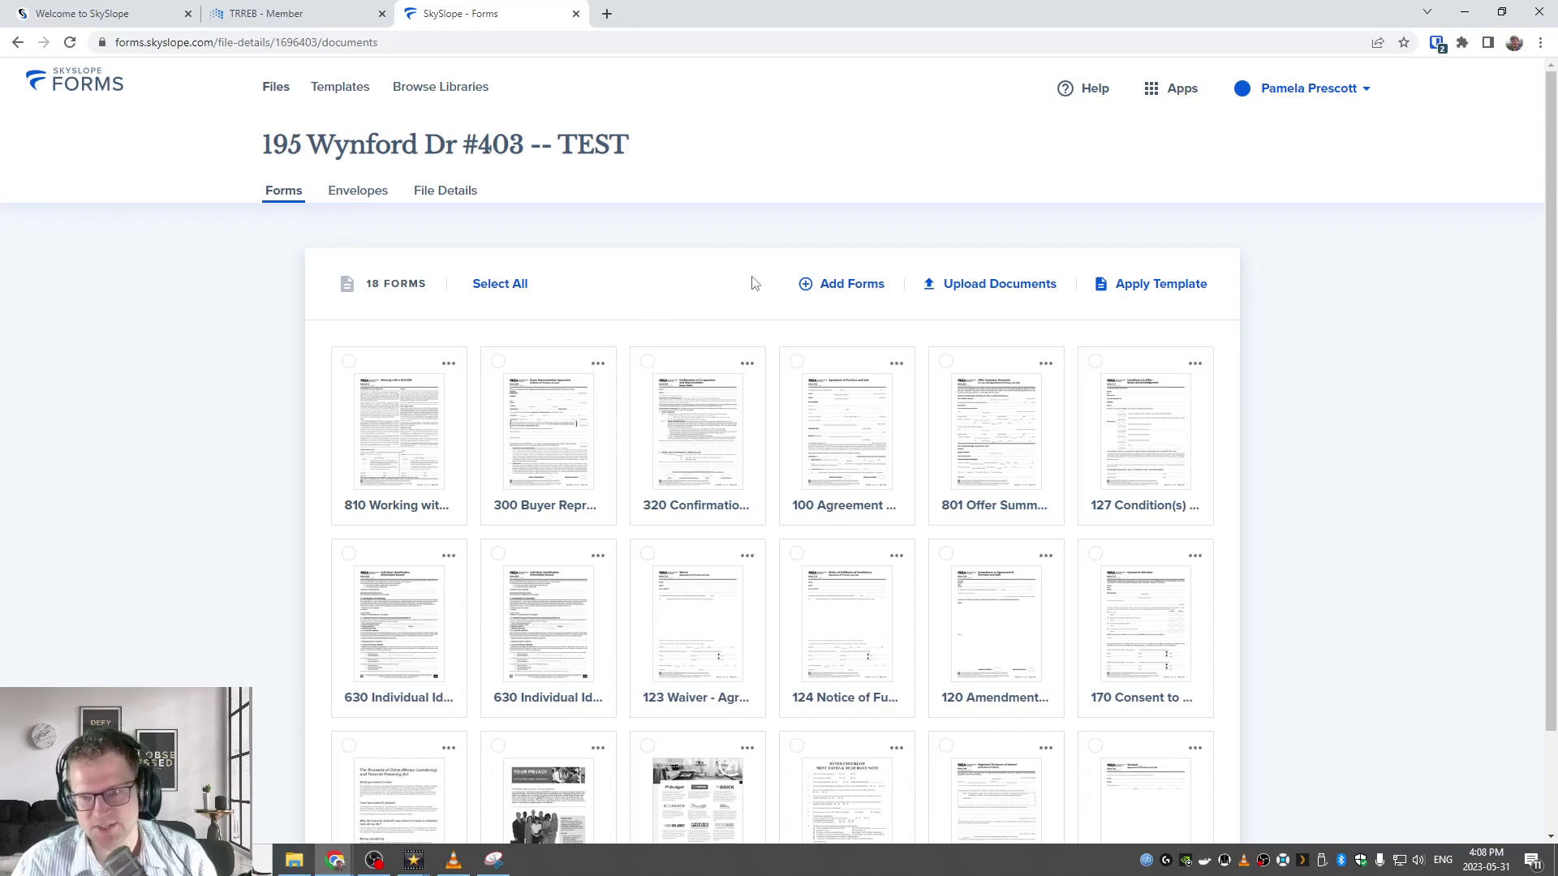
left_click(827, 406)
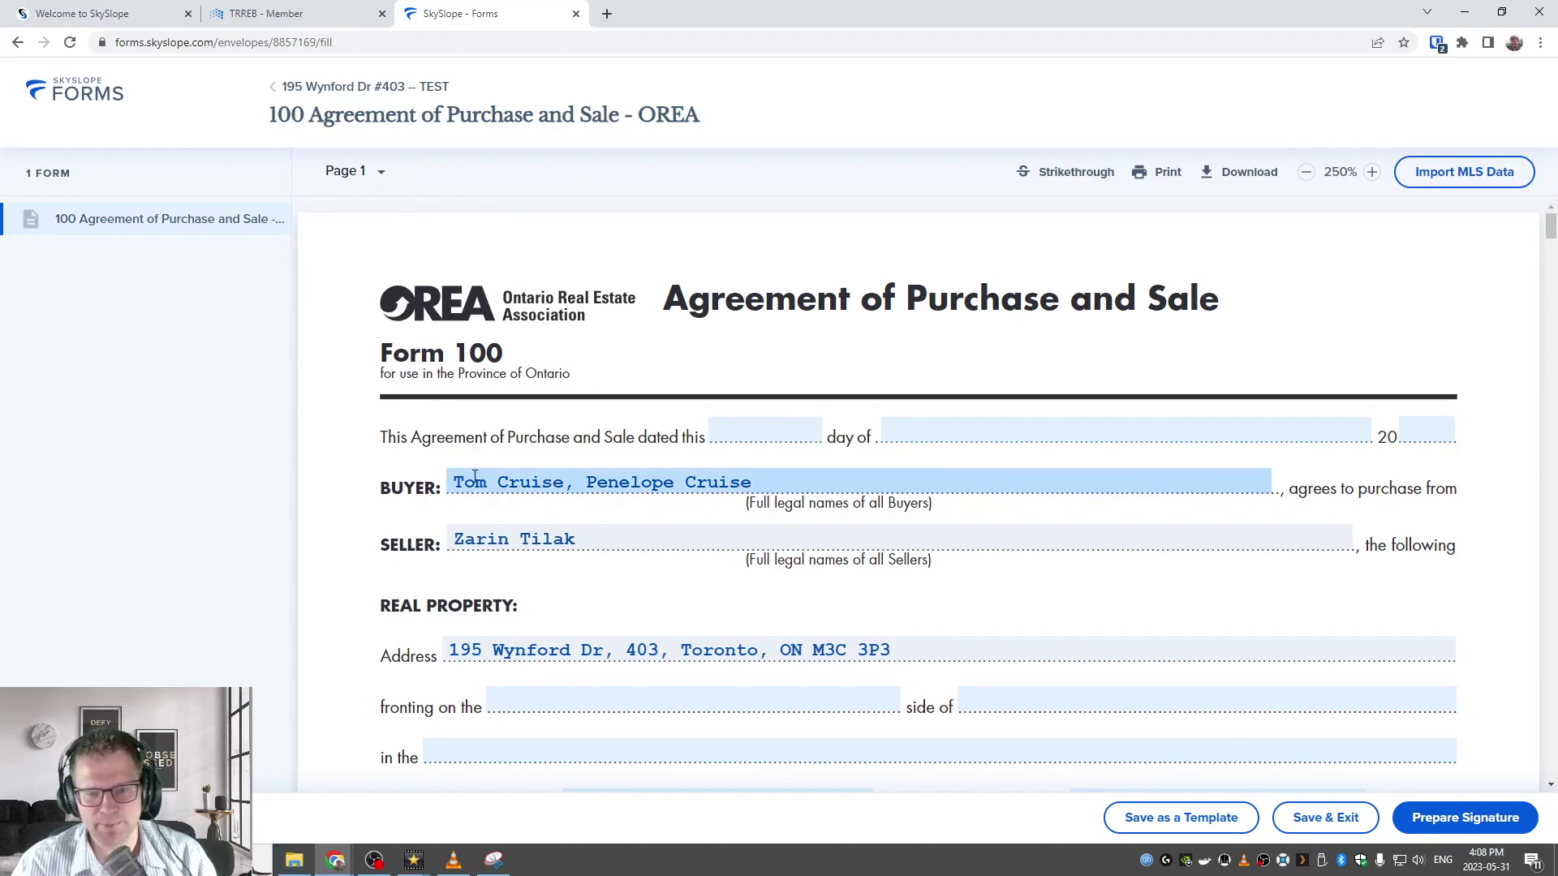
scroll(584, 491, "down", 2)
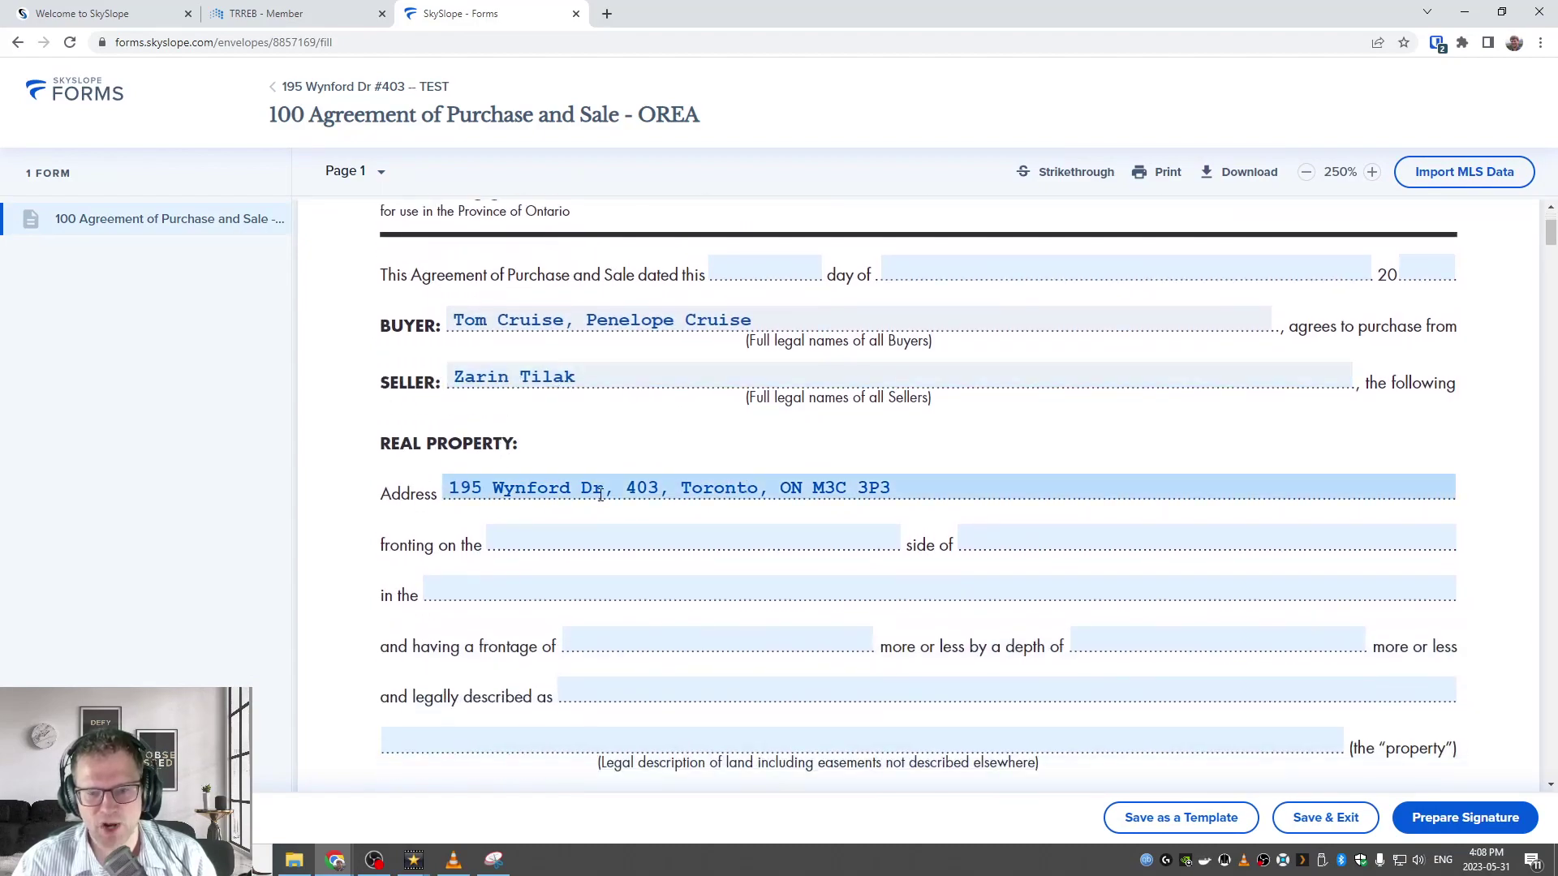
scroll(600, 495, "down", 20)
scroll(584, 434, "down", 20)
scroll(602, 431, "down", 20)
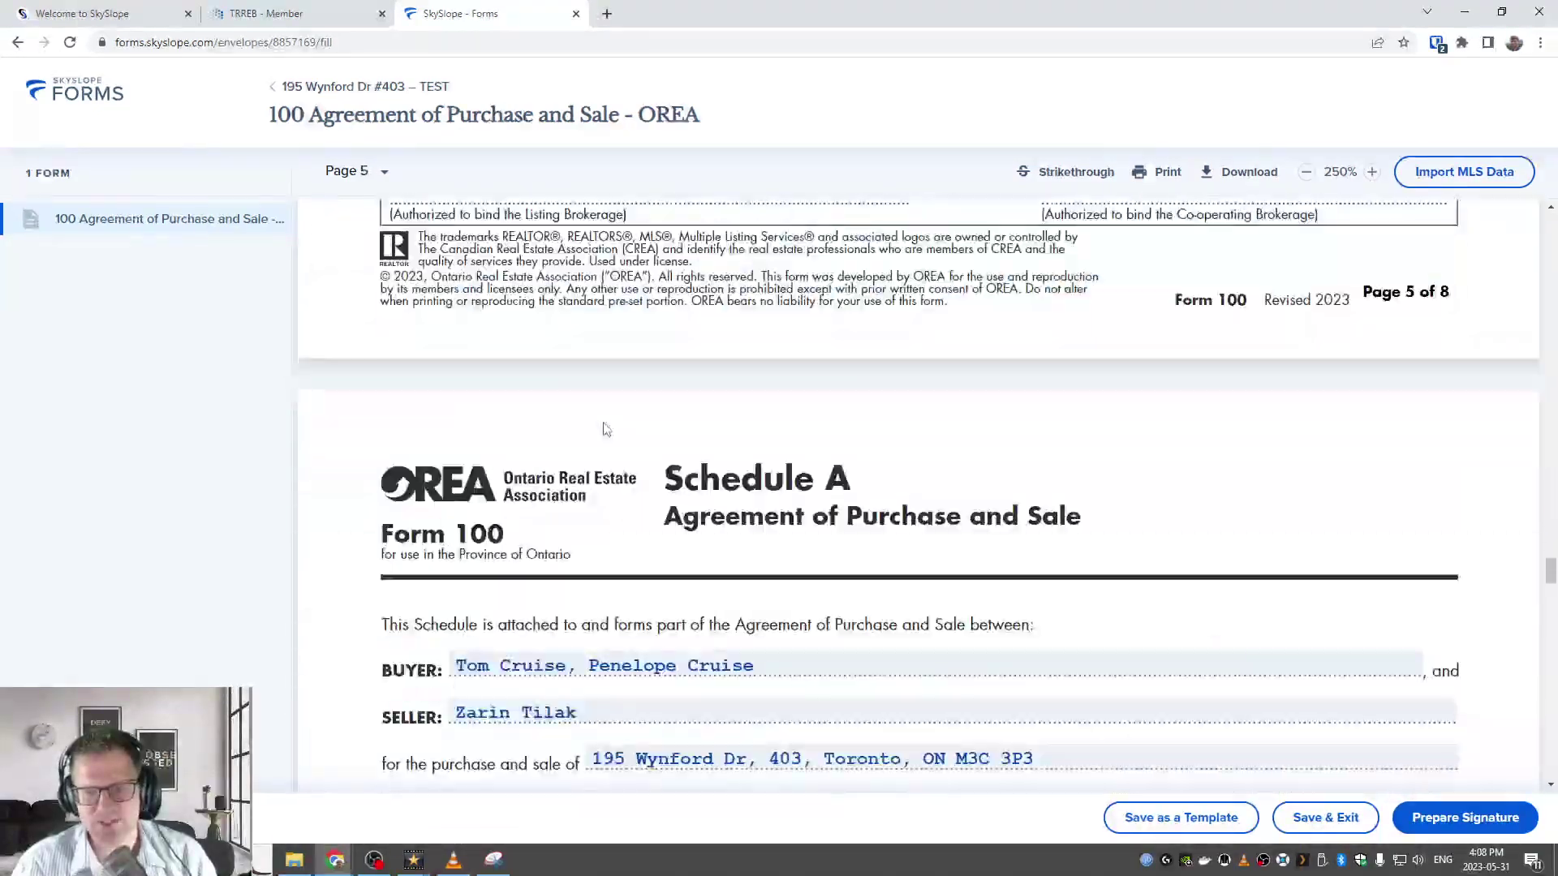
scroll(604, 430, "down", 20)
scroll(634, 448, "down", 15)
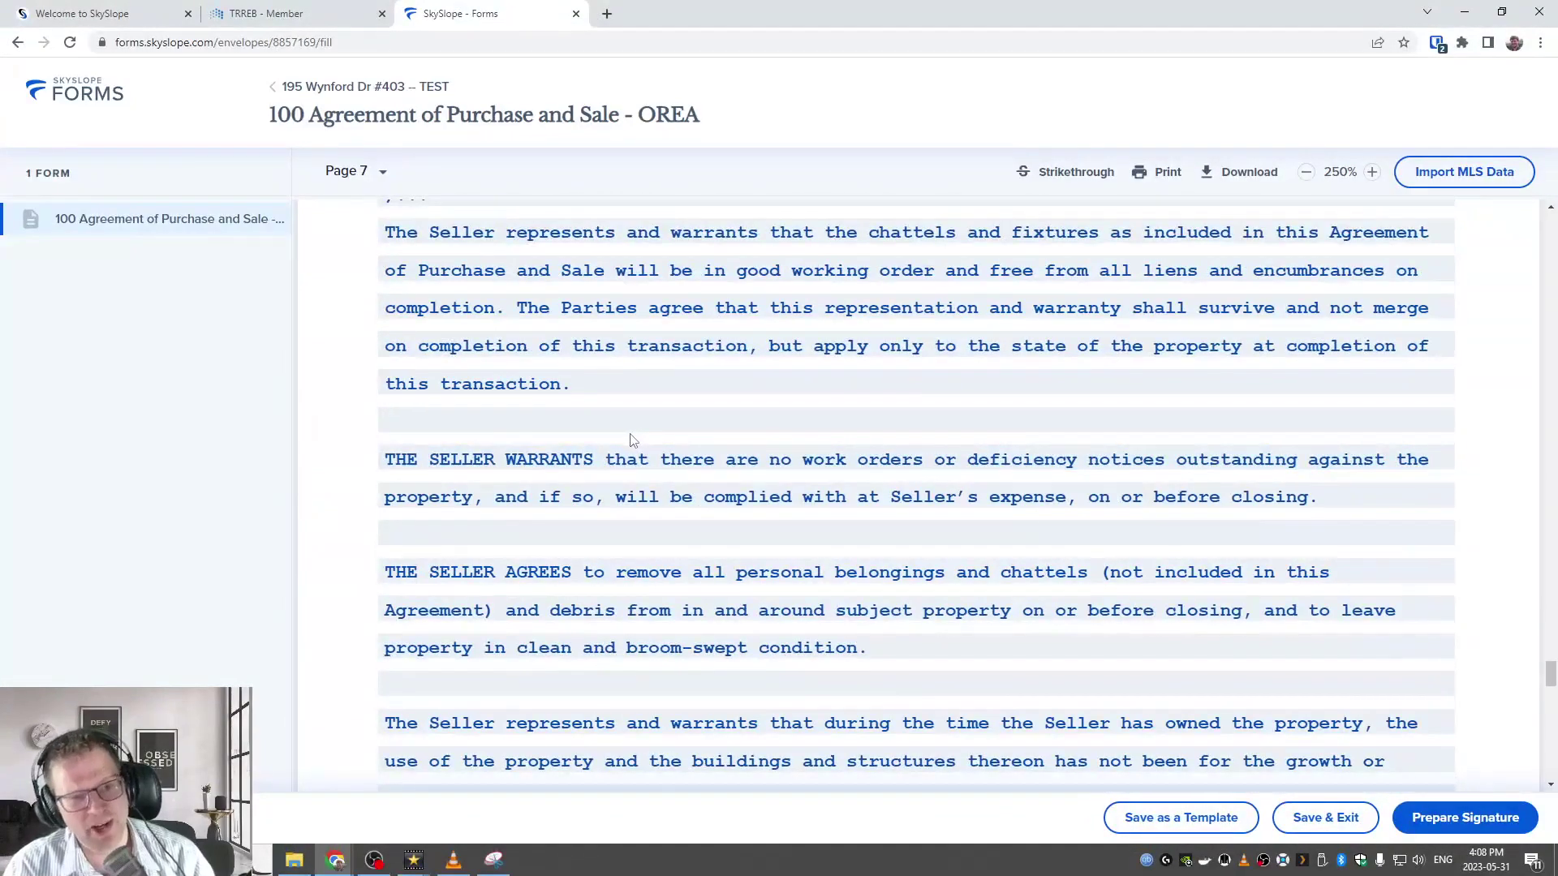
scroll(647, 410, "down", 2)
scroll(665, 450, "up", 3)
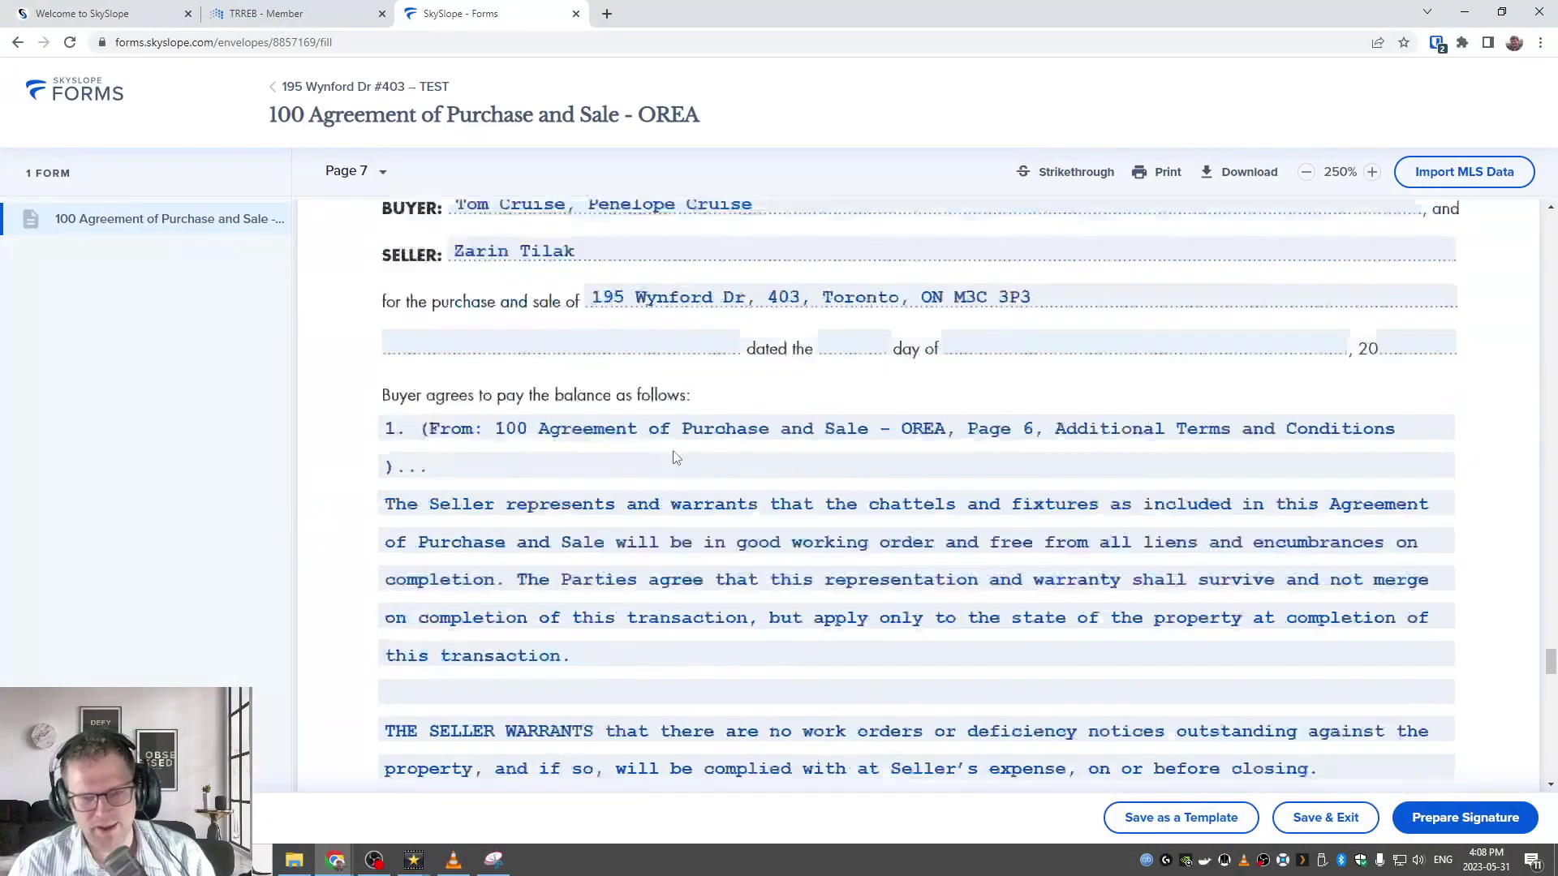
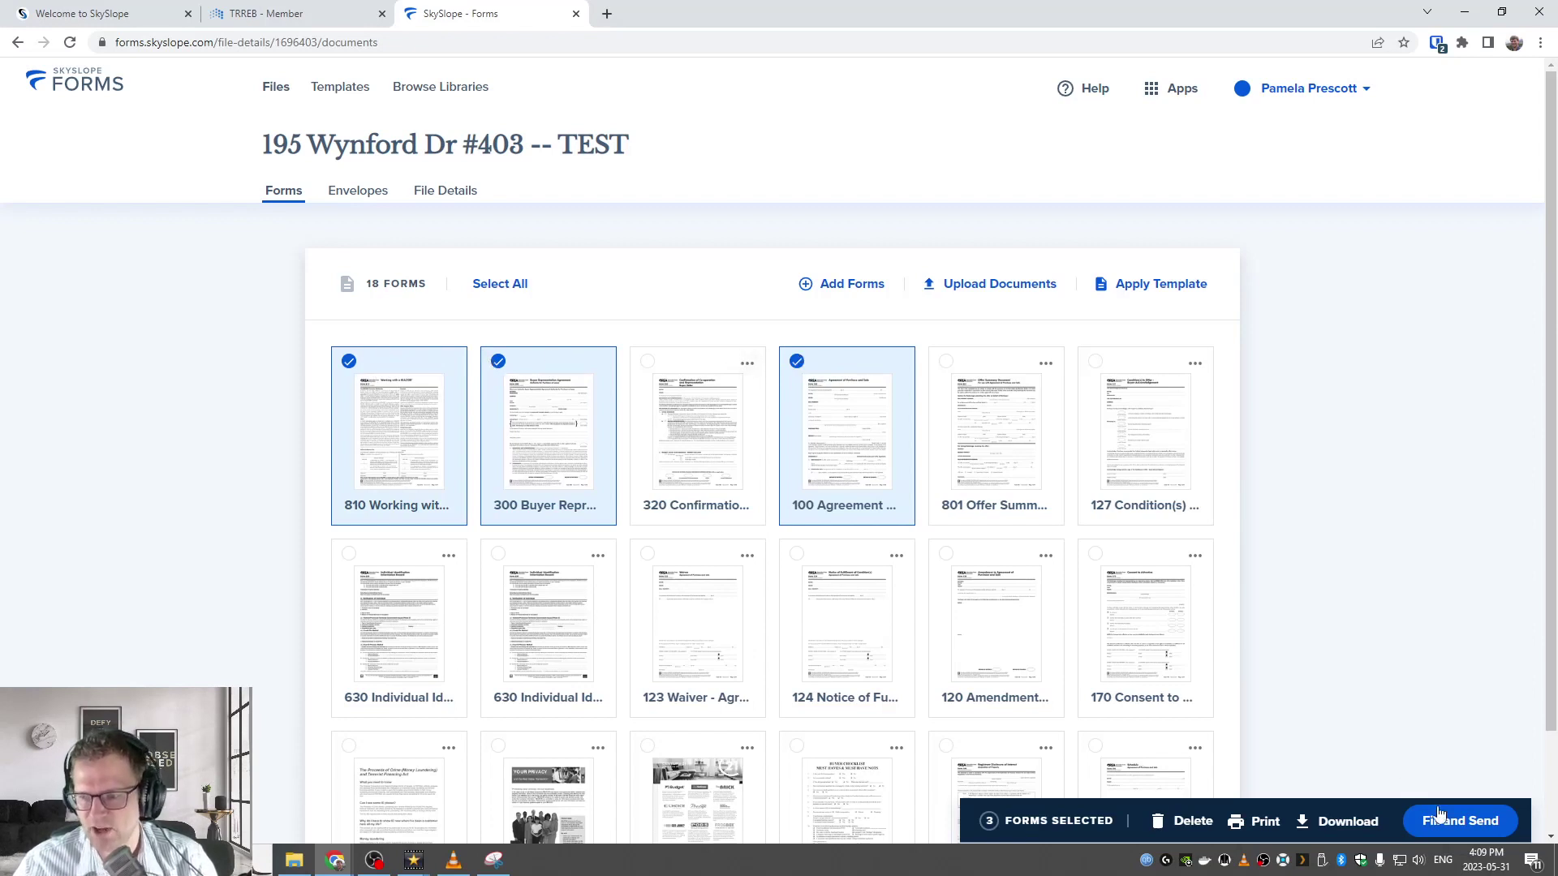
Start filling forms 810, 300 and 100 using Fill and Send.
left_click(1463, 828)
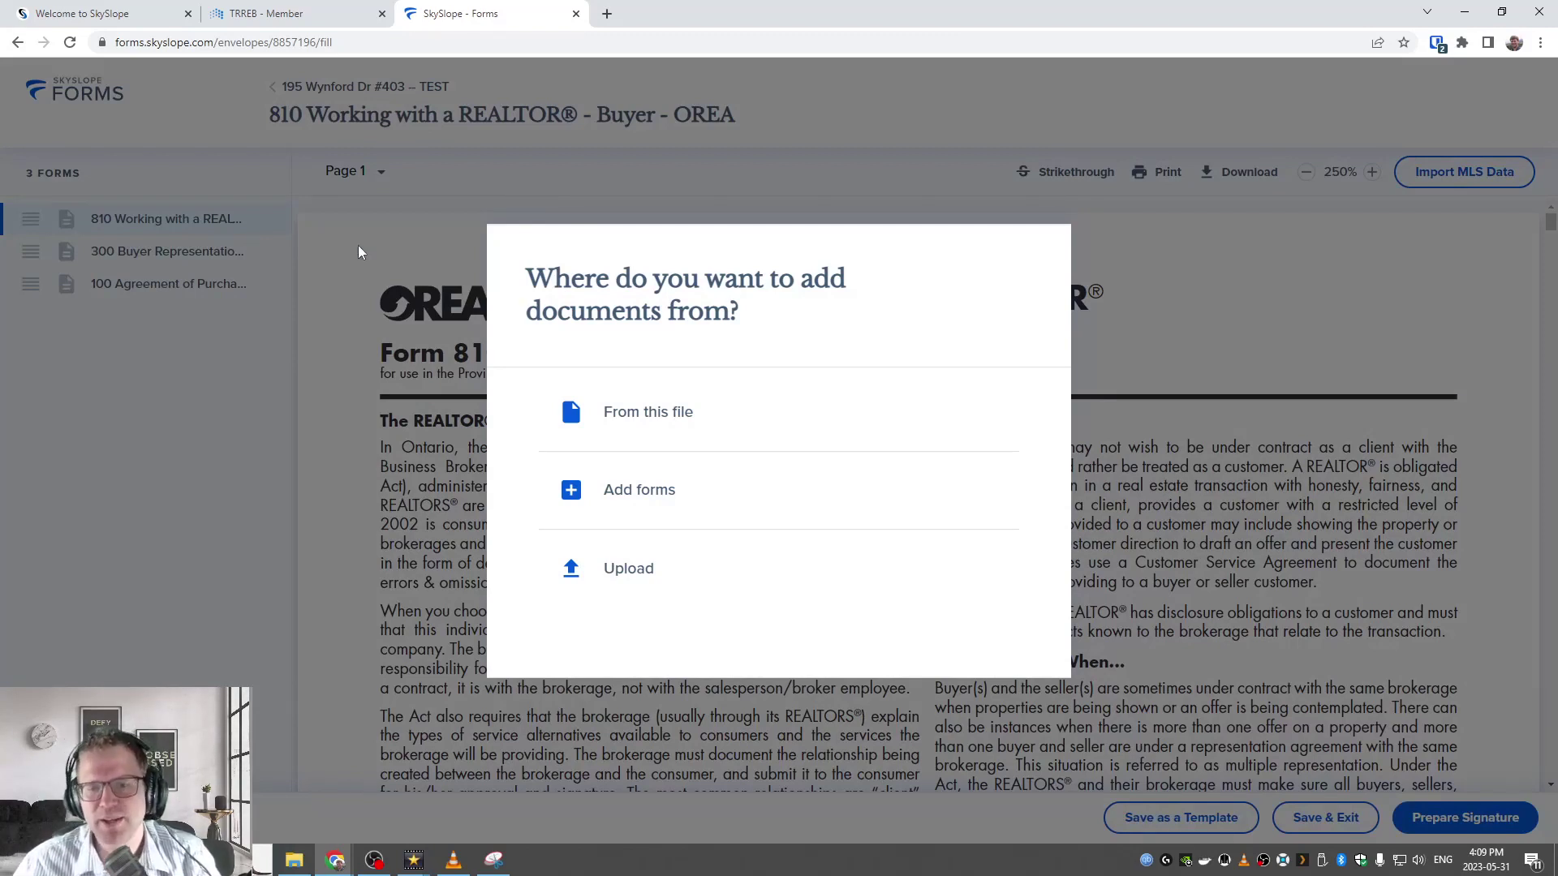
Add 630 Individual Identification Information Record (1) from this transaction file to the envelope.
left_click(658, 421)
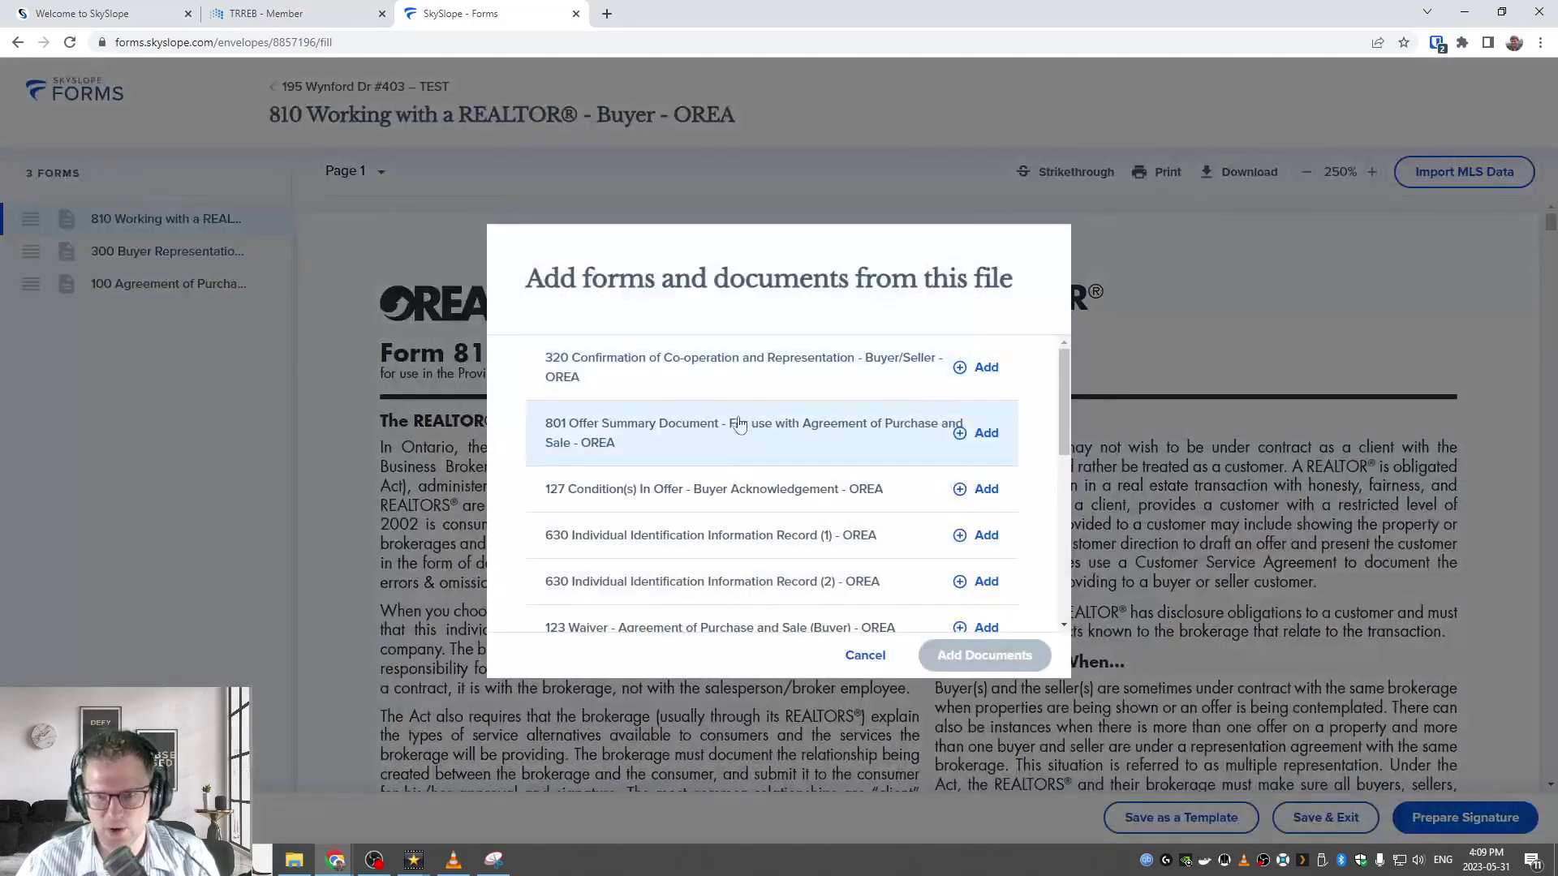
scroll(672, 475, "down", 5)
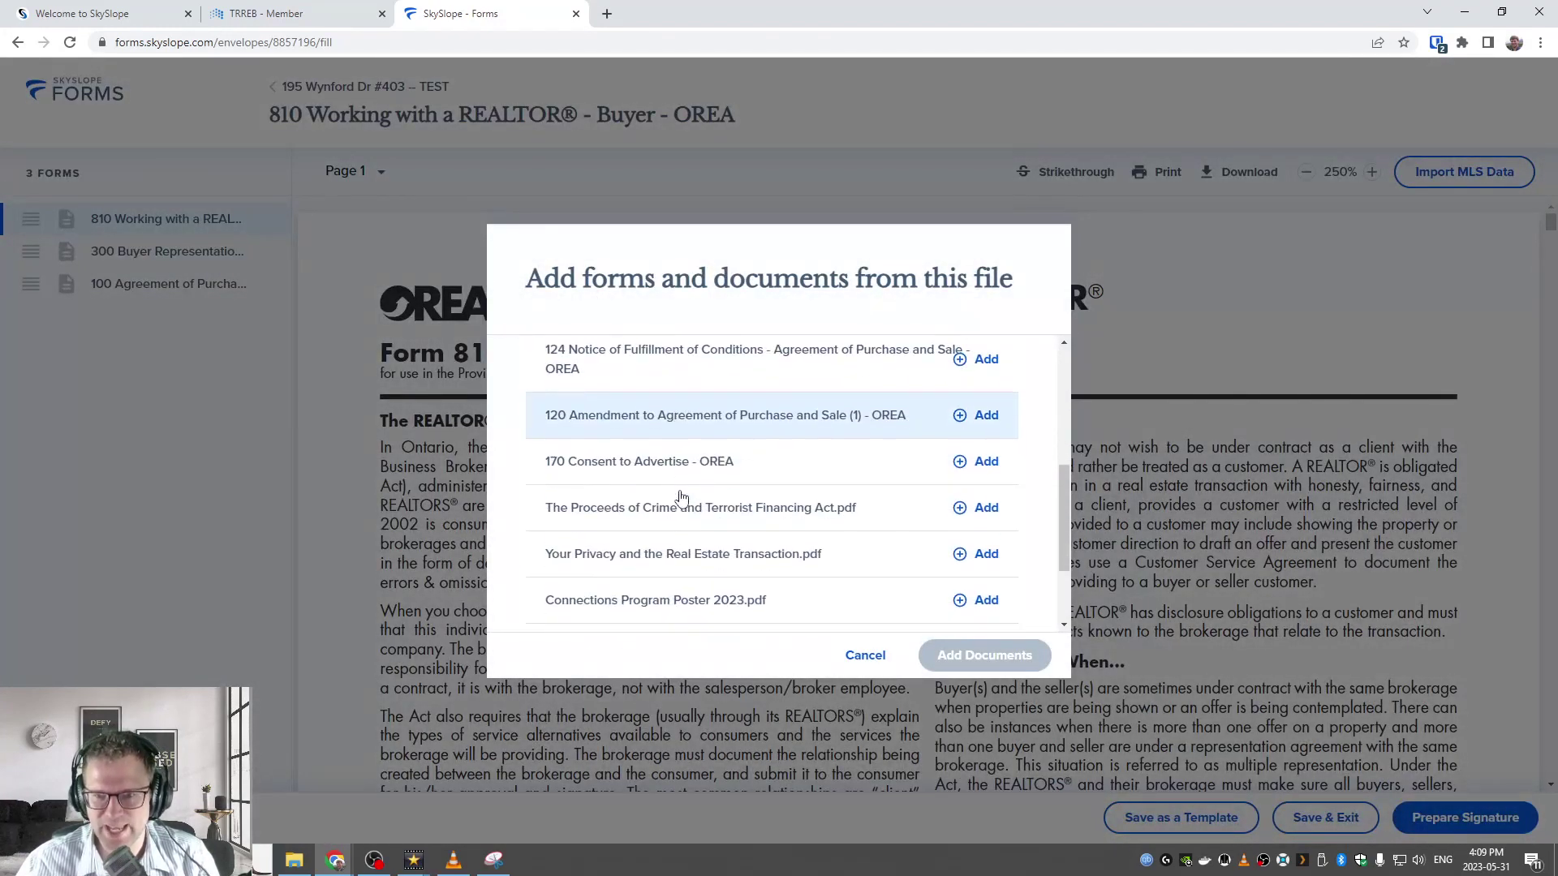
scroll(733, 560, "down", 3)
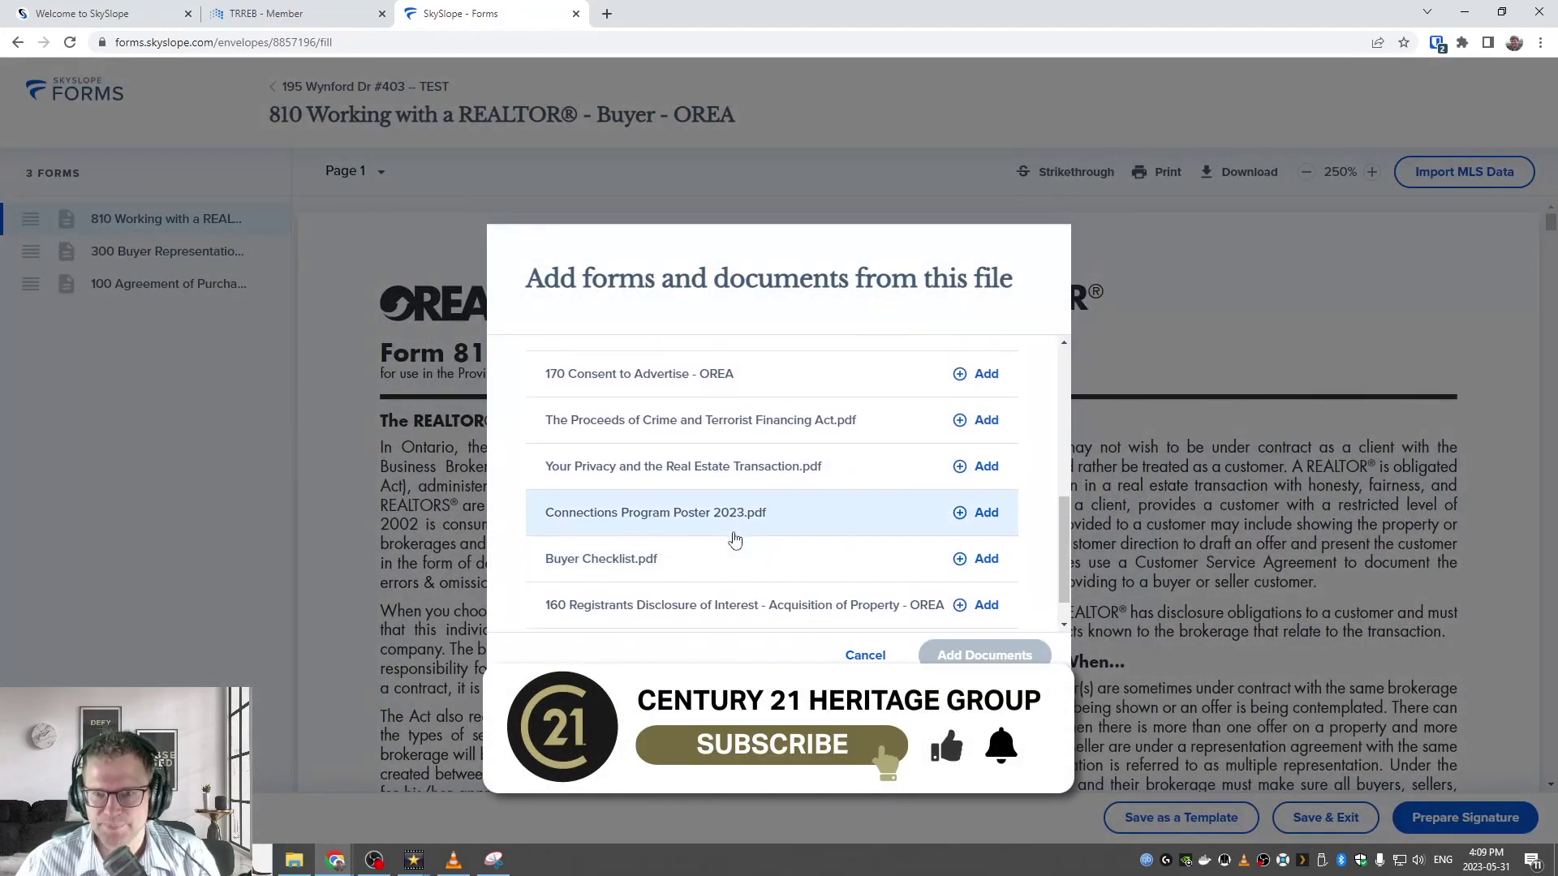
scroll(734, 581, "up", 3)
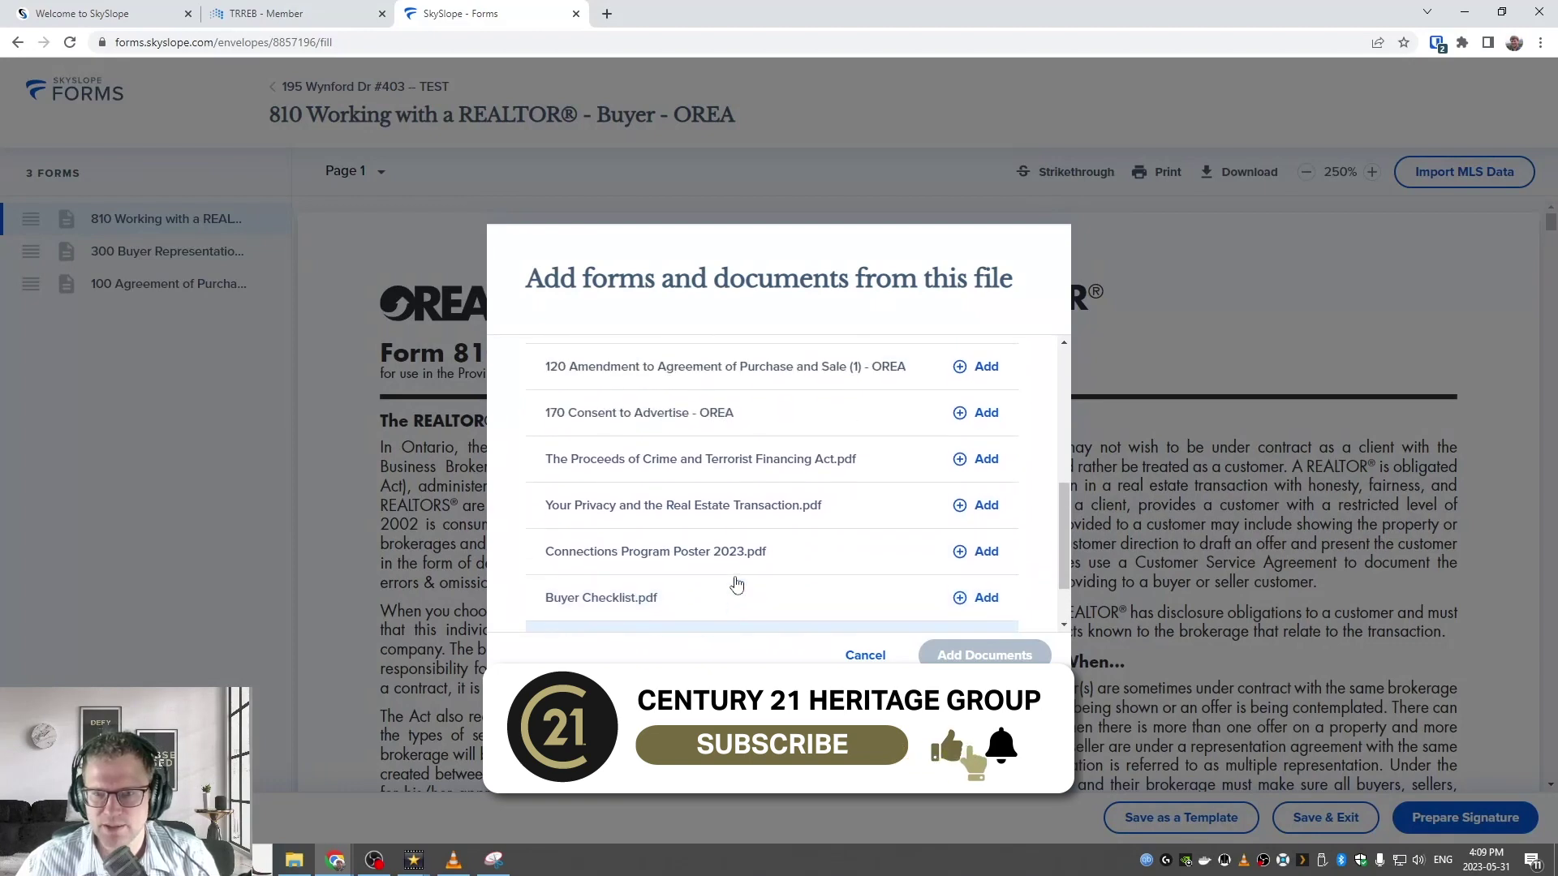
scroll(737, 578, "up", 3)
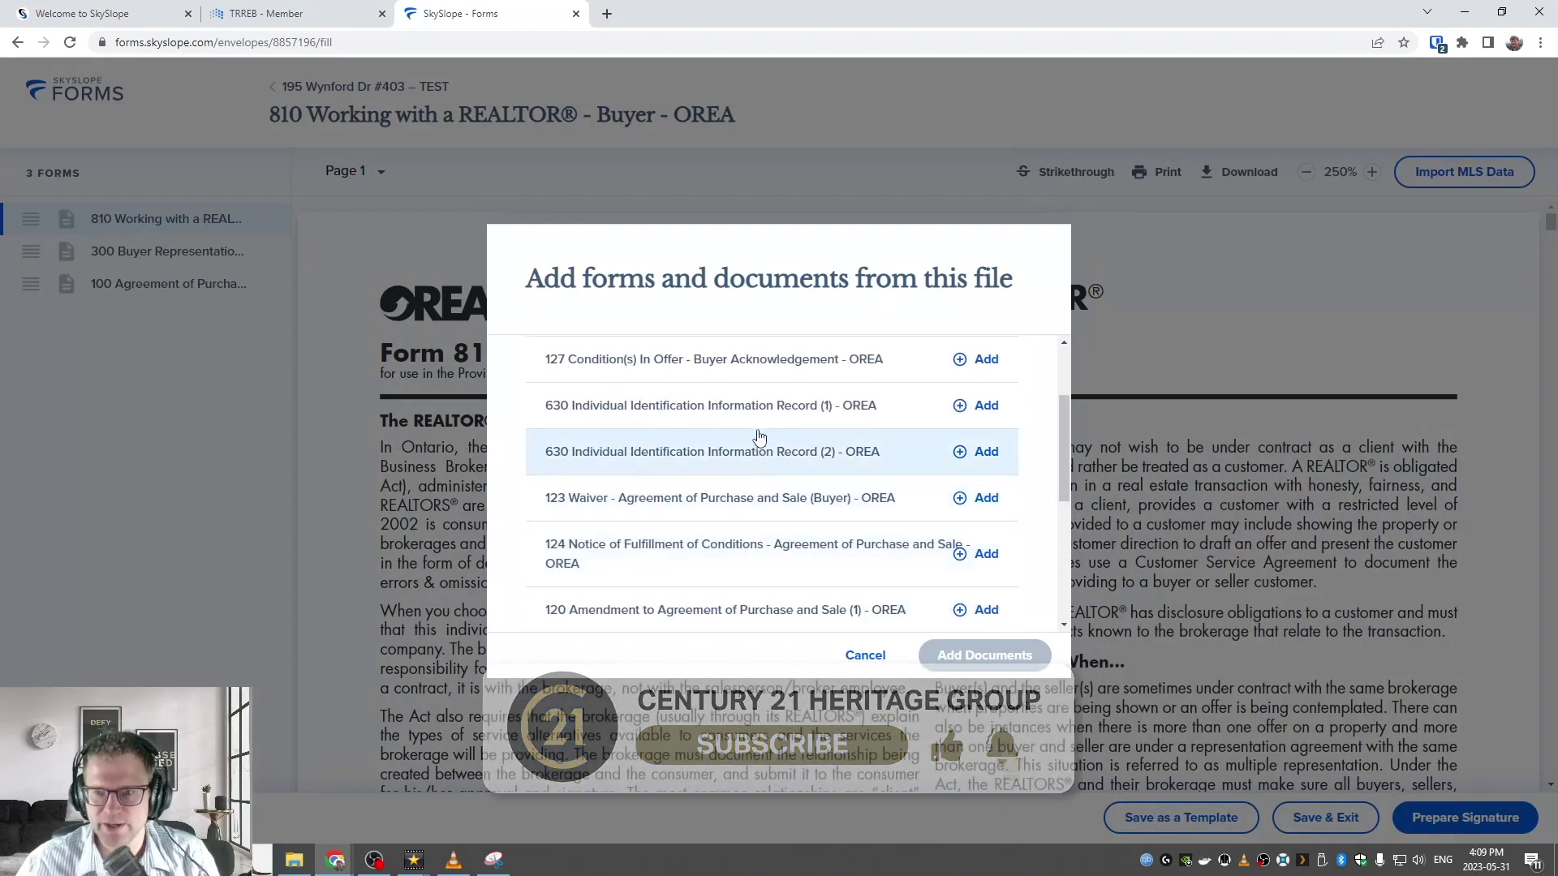
left_click(977, 413)
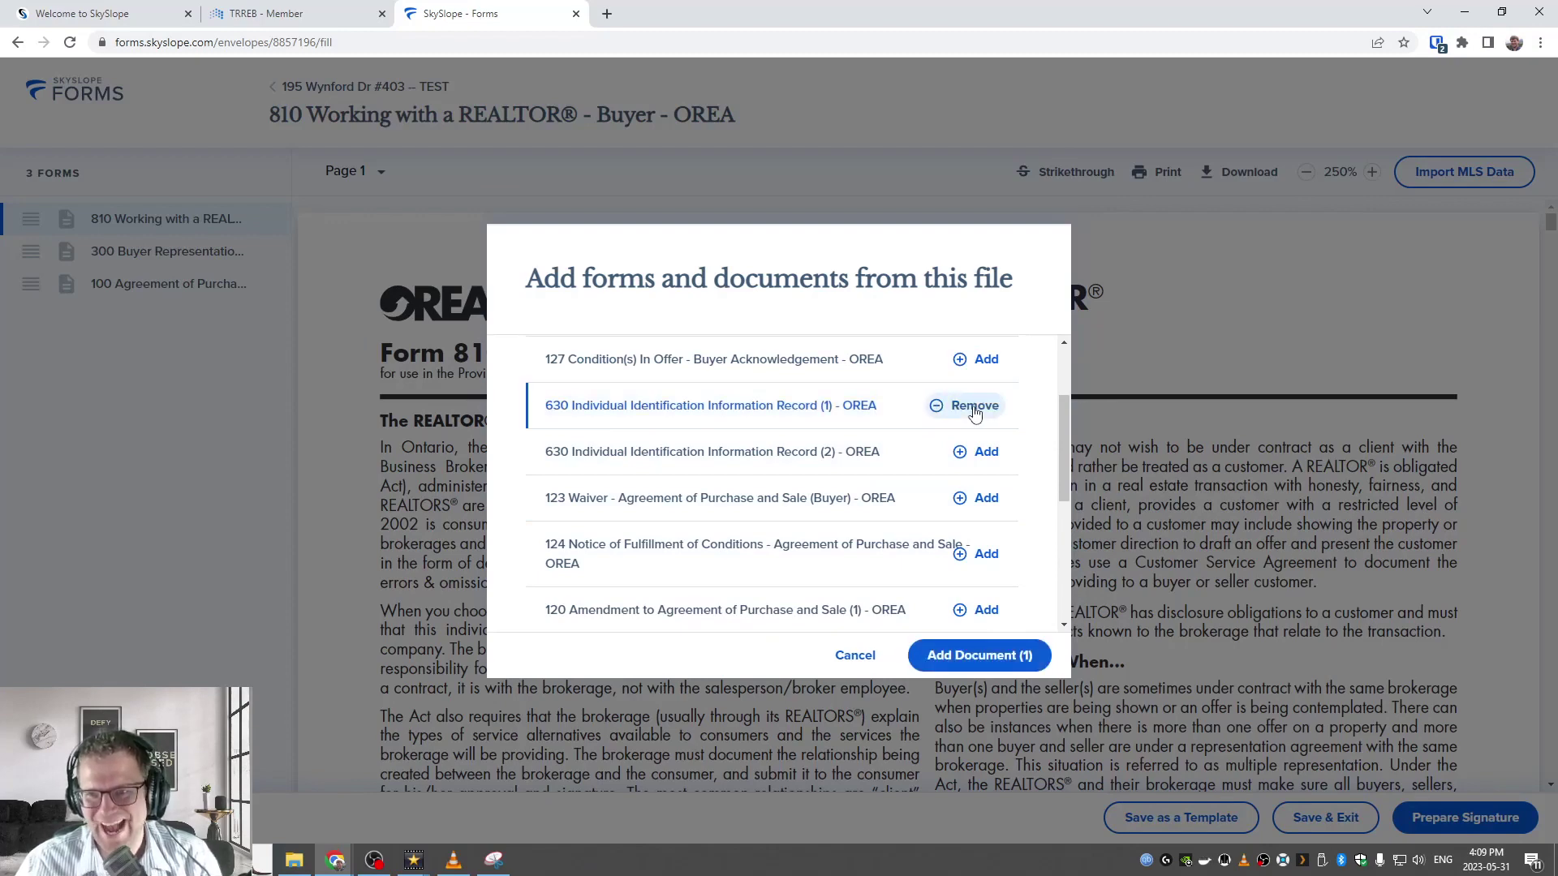
left_click(968, 657)
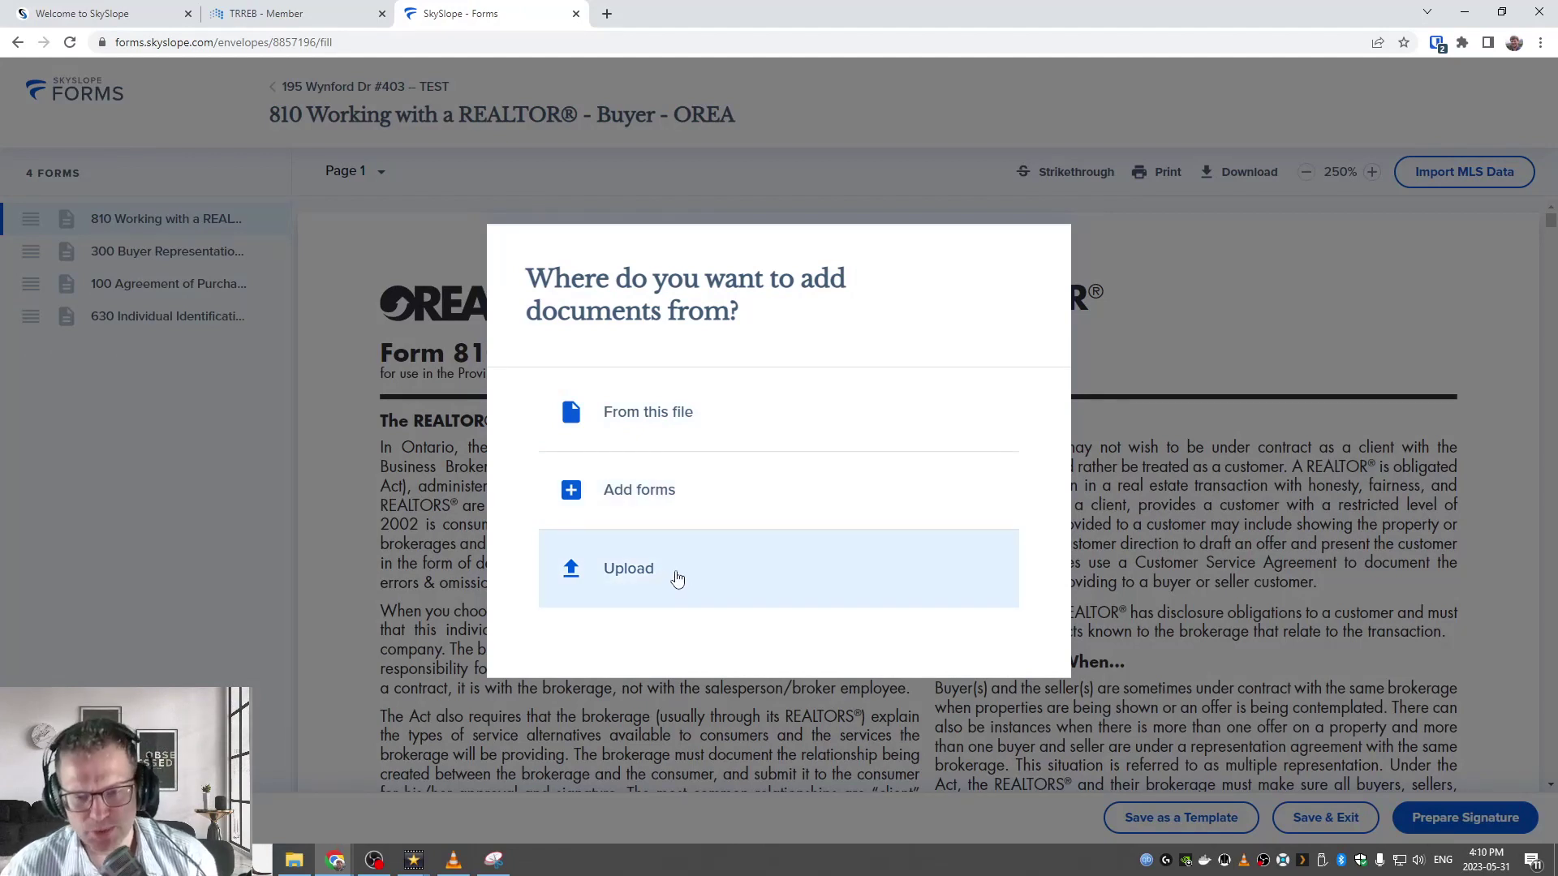
left_click(241, 502)
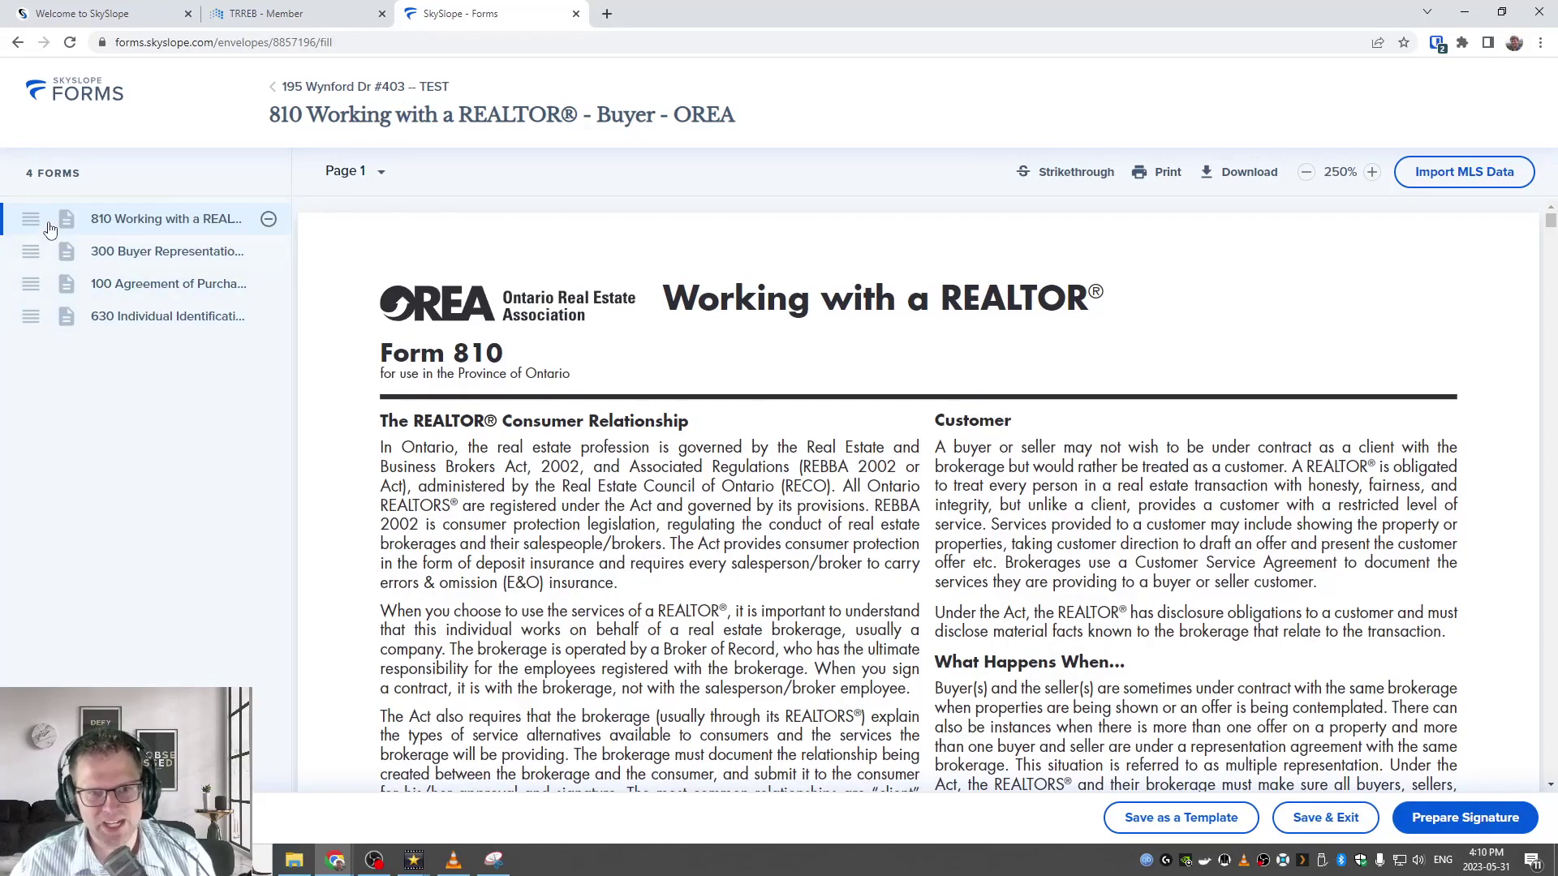
Move the 100 Agreement of Purchase and Sale to the top of the list, then review forms 810, 300 and 630.
left_click_drag(30, 321, 36, 227)
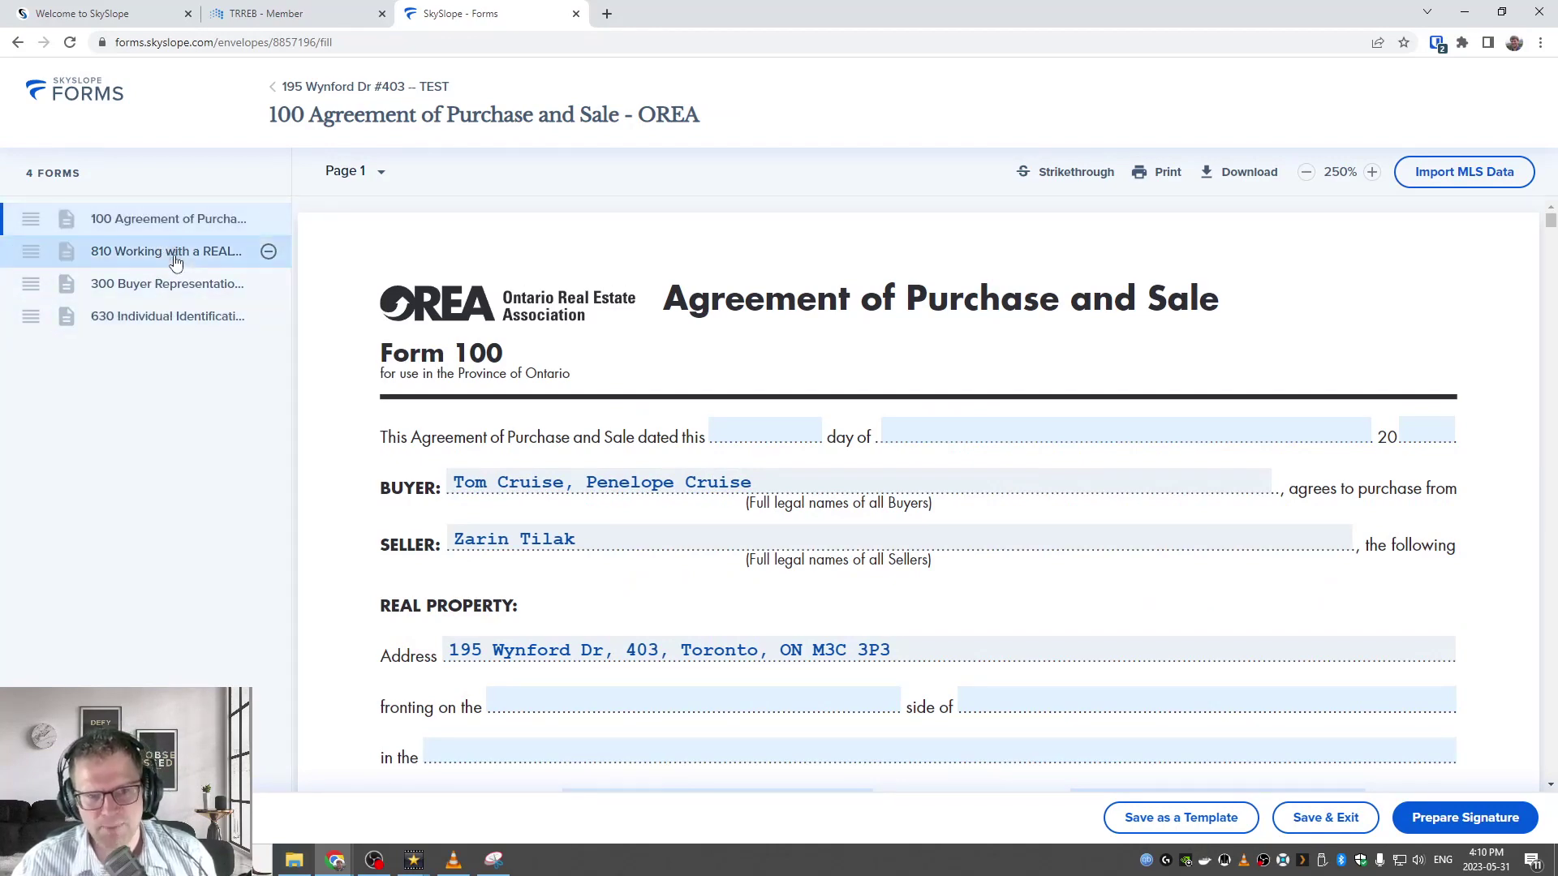
left_click(175, 260)
left_click(174, 285)
left_click(180, 318)
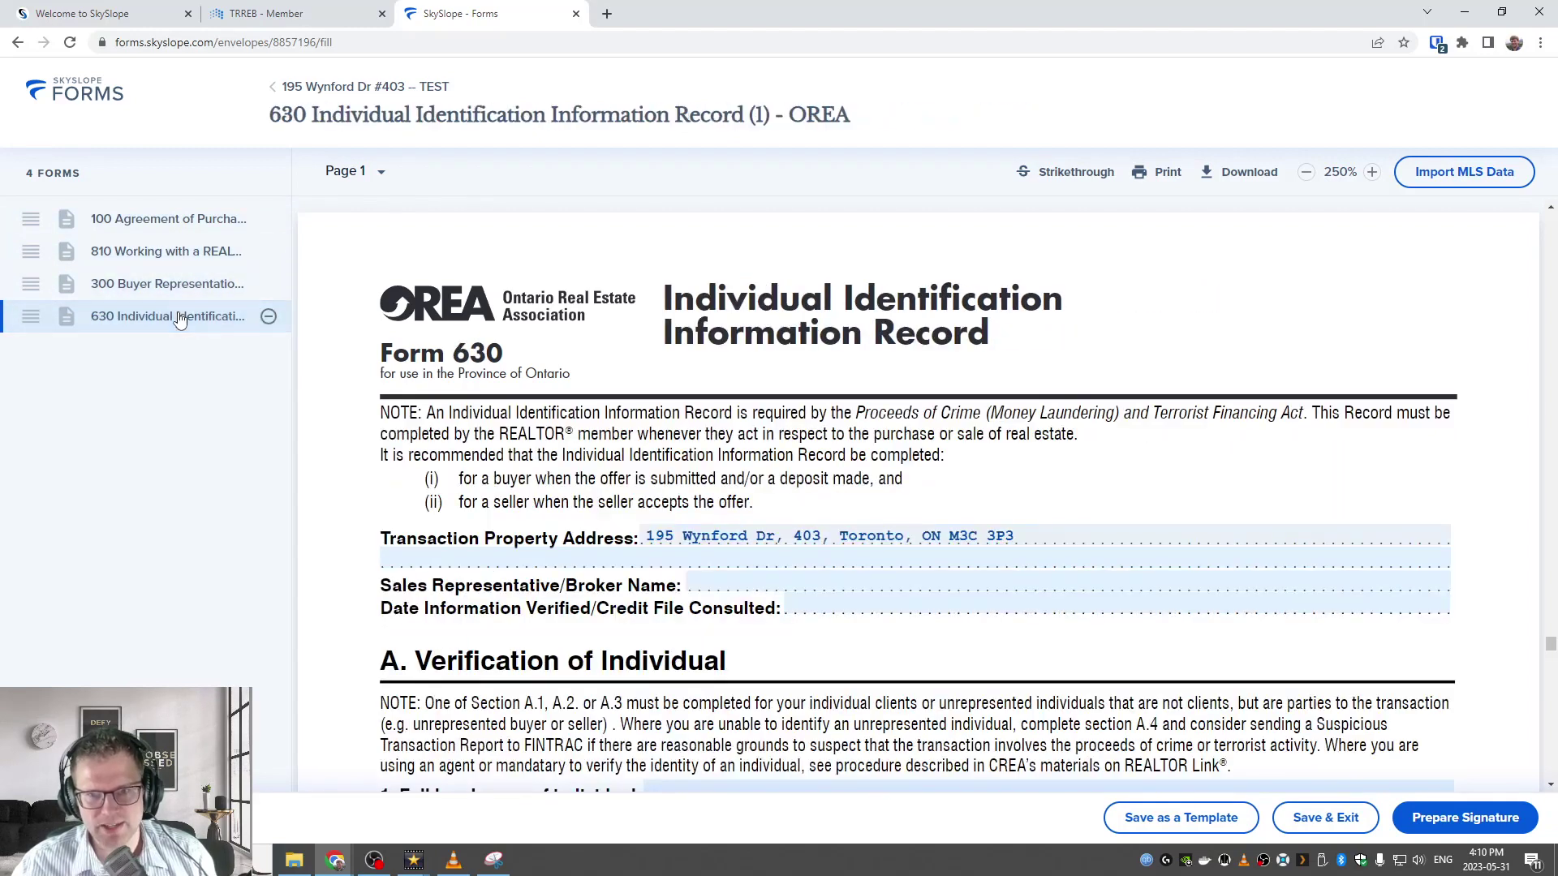
left_click(173, 284)
left_click(172, 252)
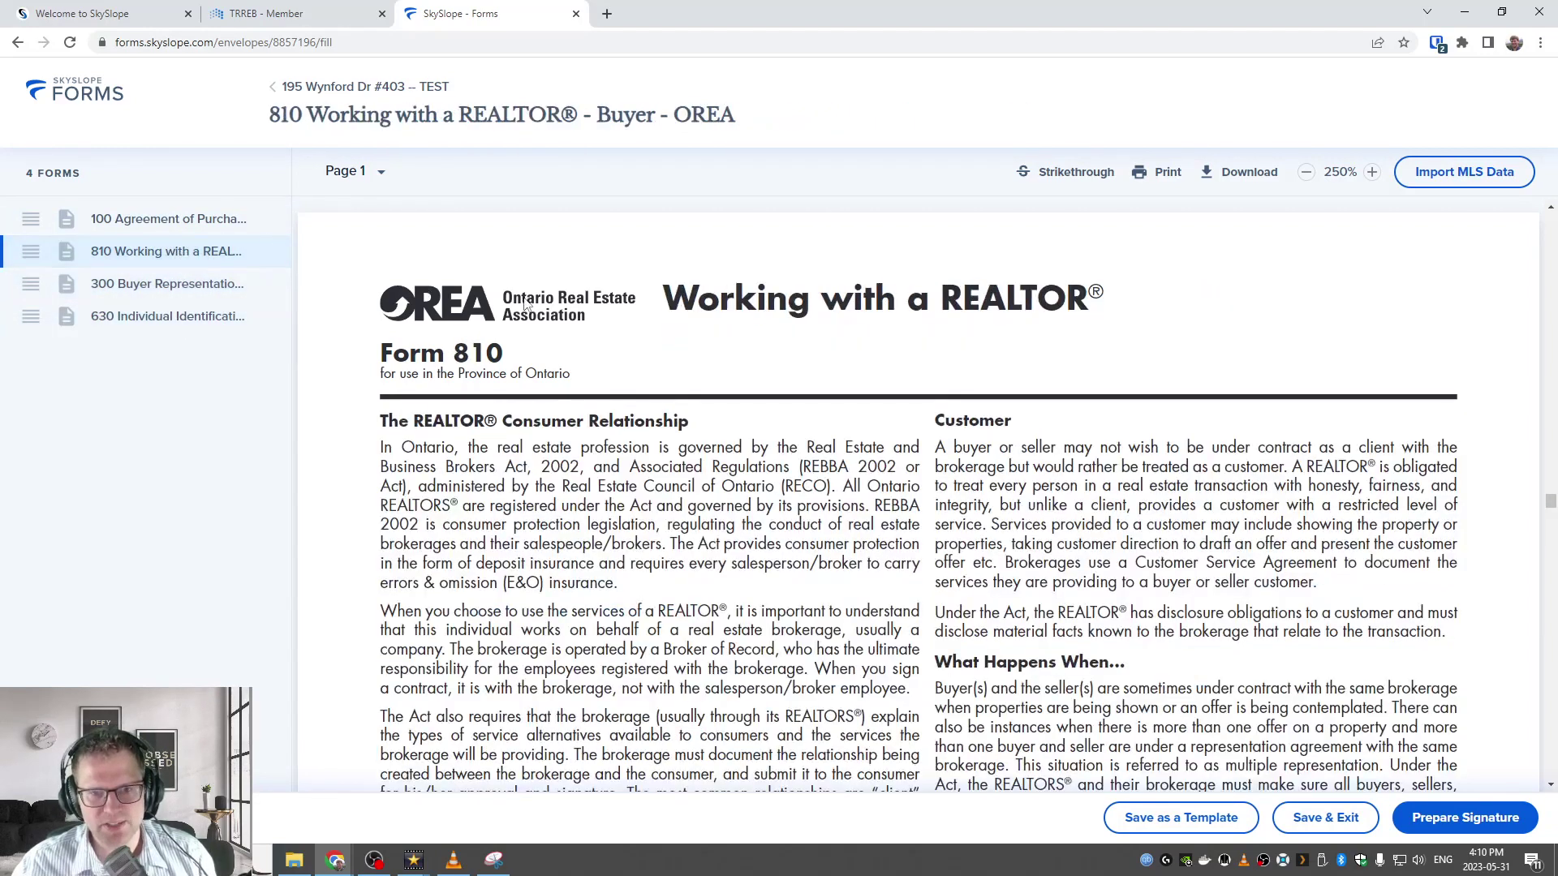
scroll(526, 308, "up", 5)
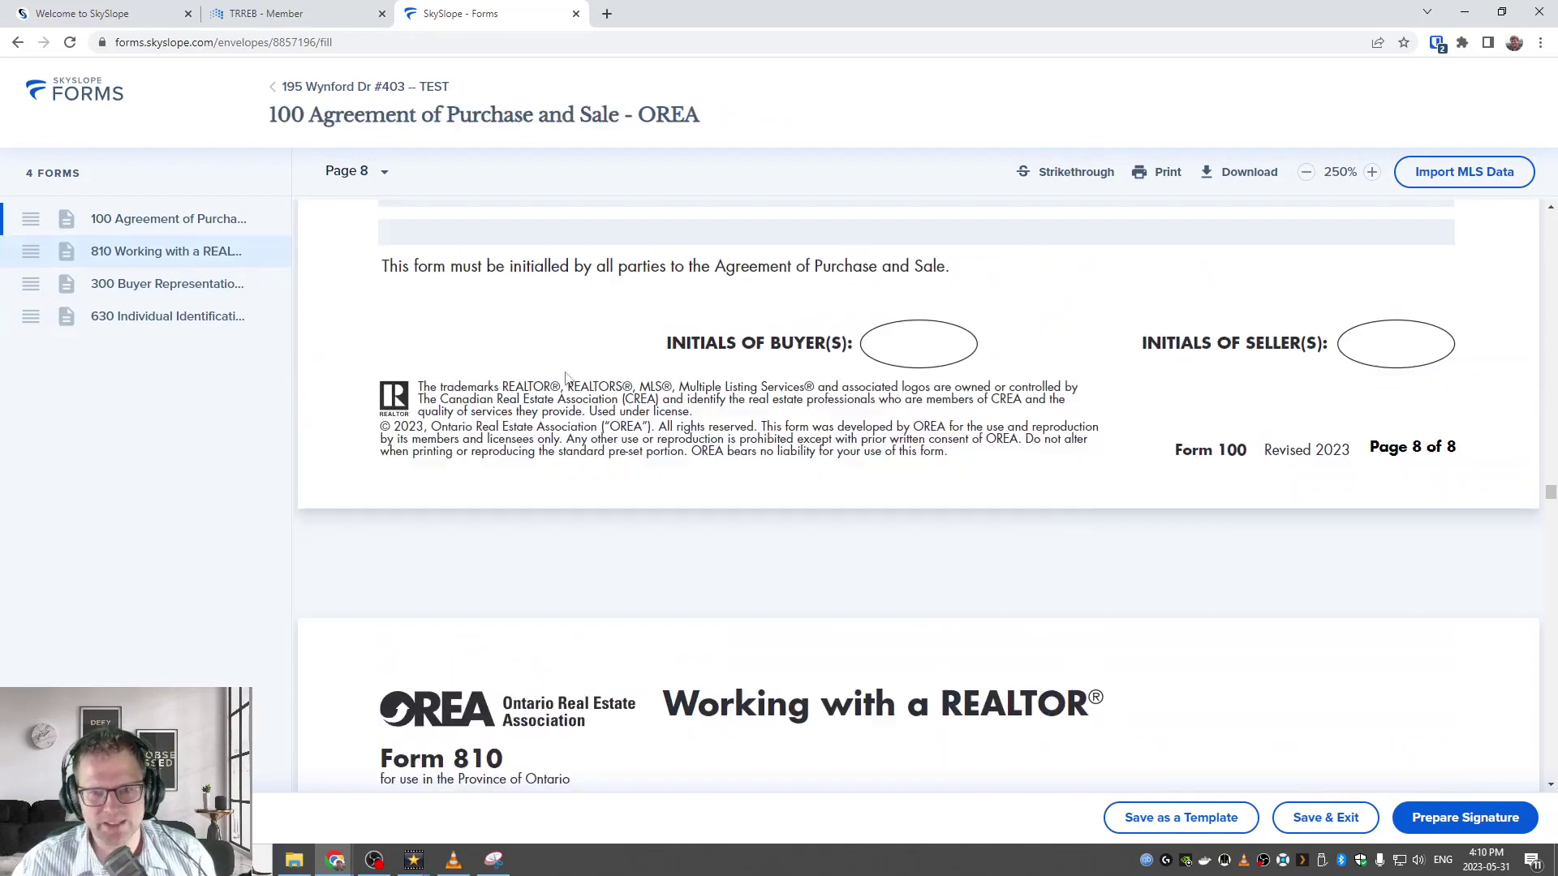
scroll(700, 612, "up", 20)
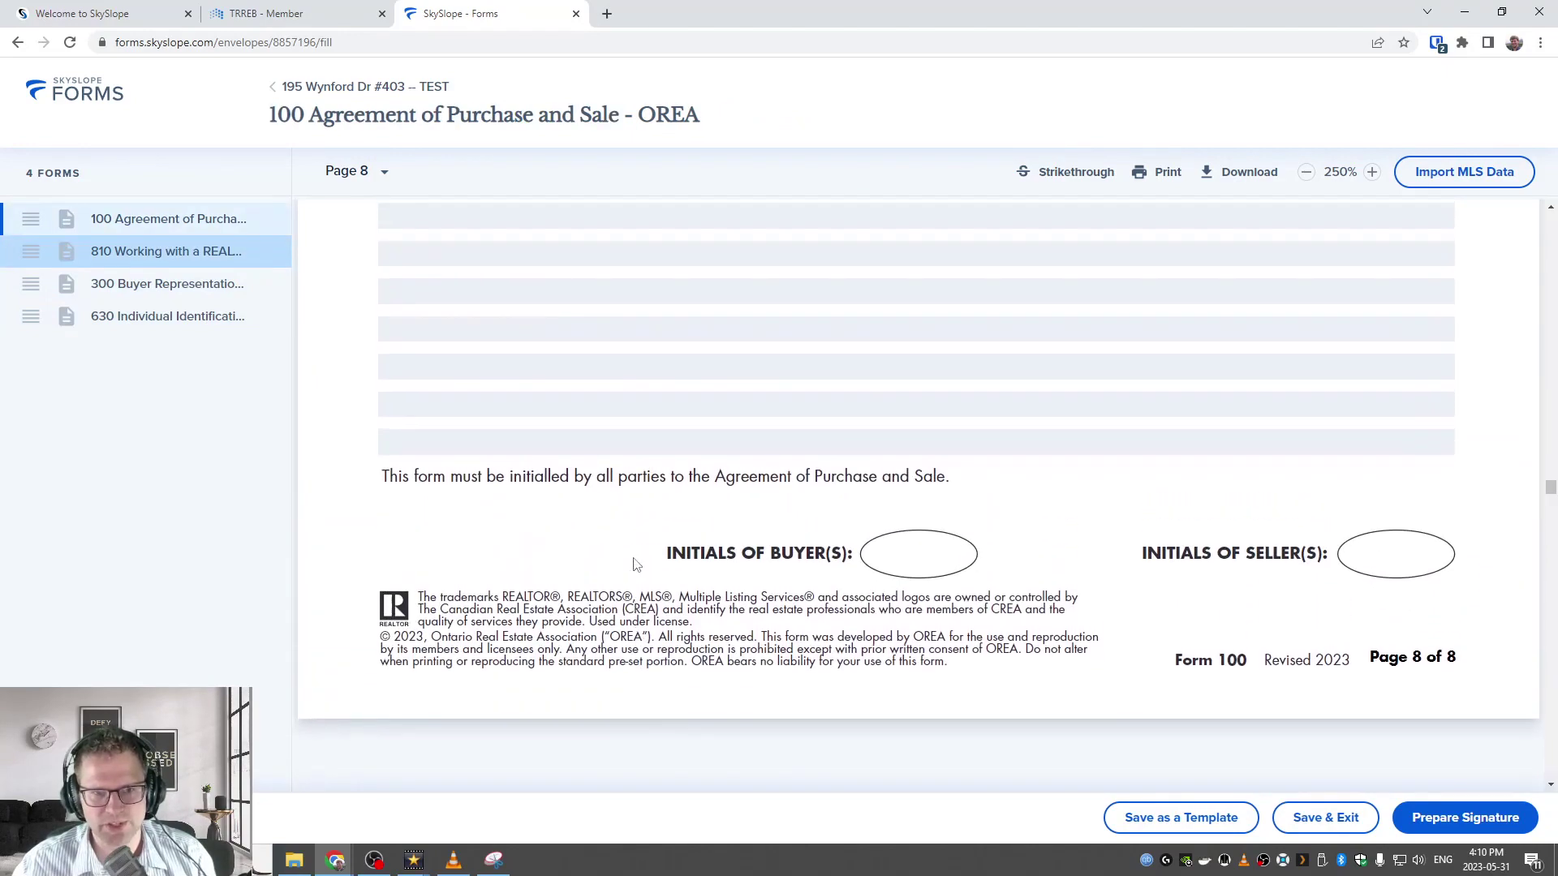
scroll(603, 497, "up", 20)
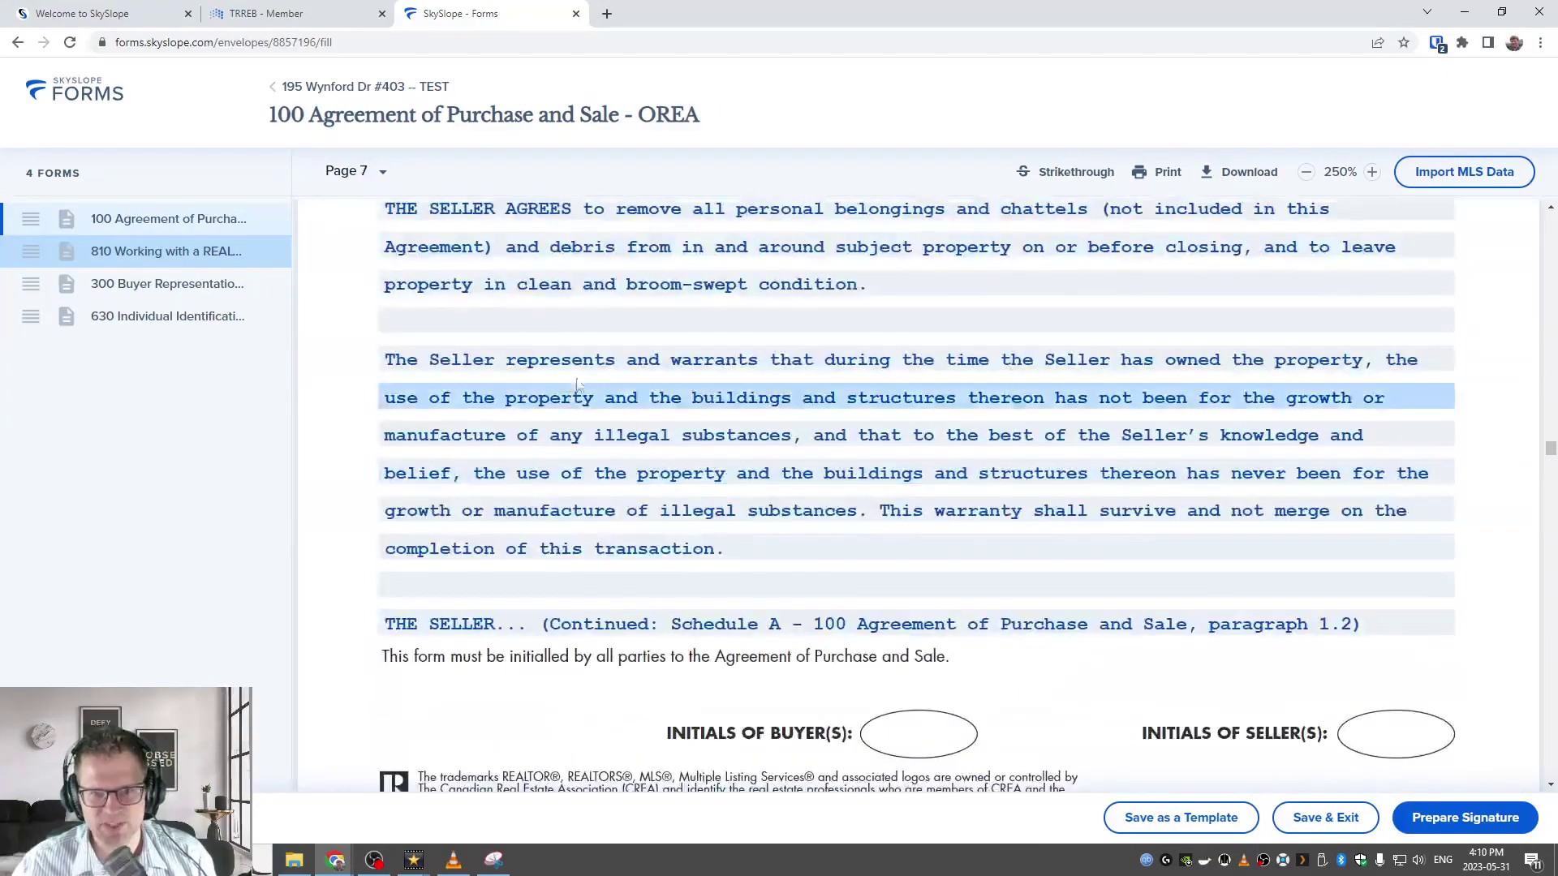
scroll(666, 341, "up", 20)
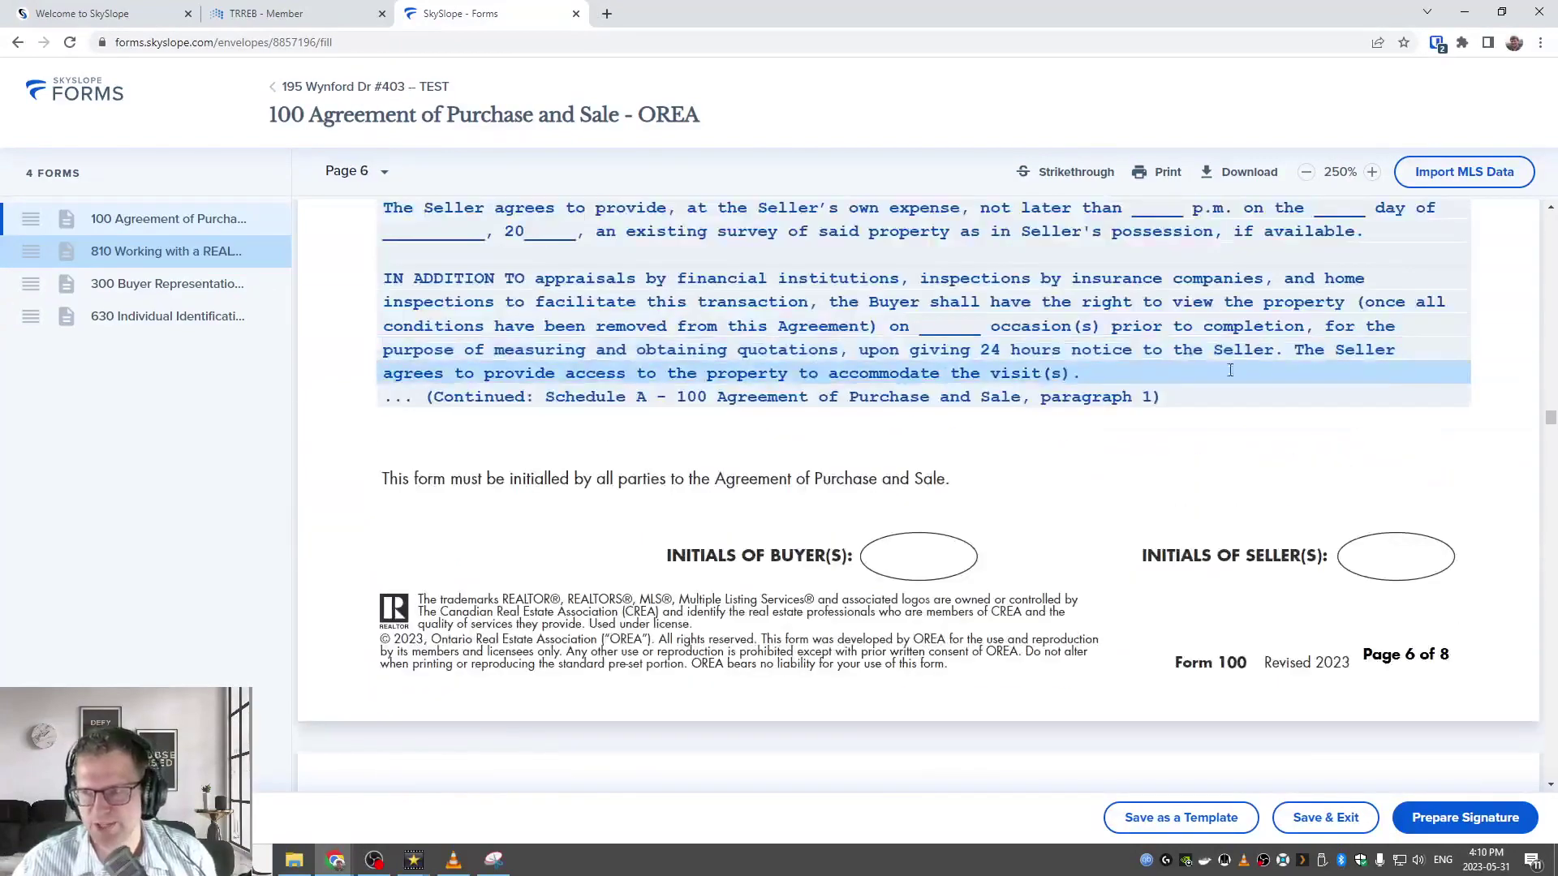
left_click_drag(1551, 422, 1551, 215)
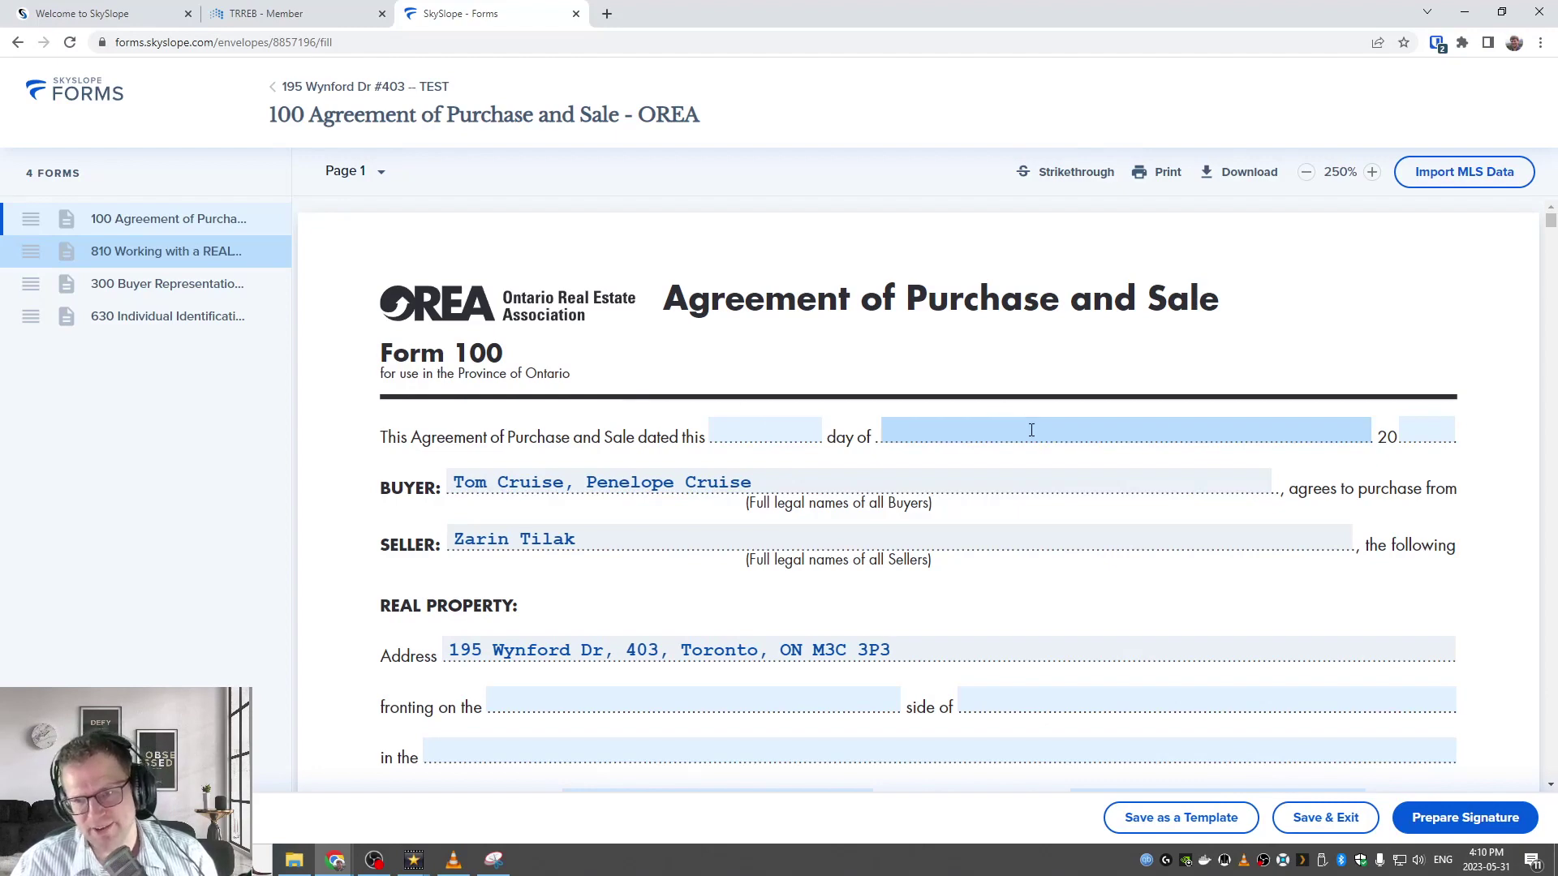
Date the agreement 31 May 2023 and set the property fronting on the North side.
left_click(1030, 430)
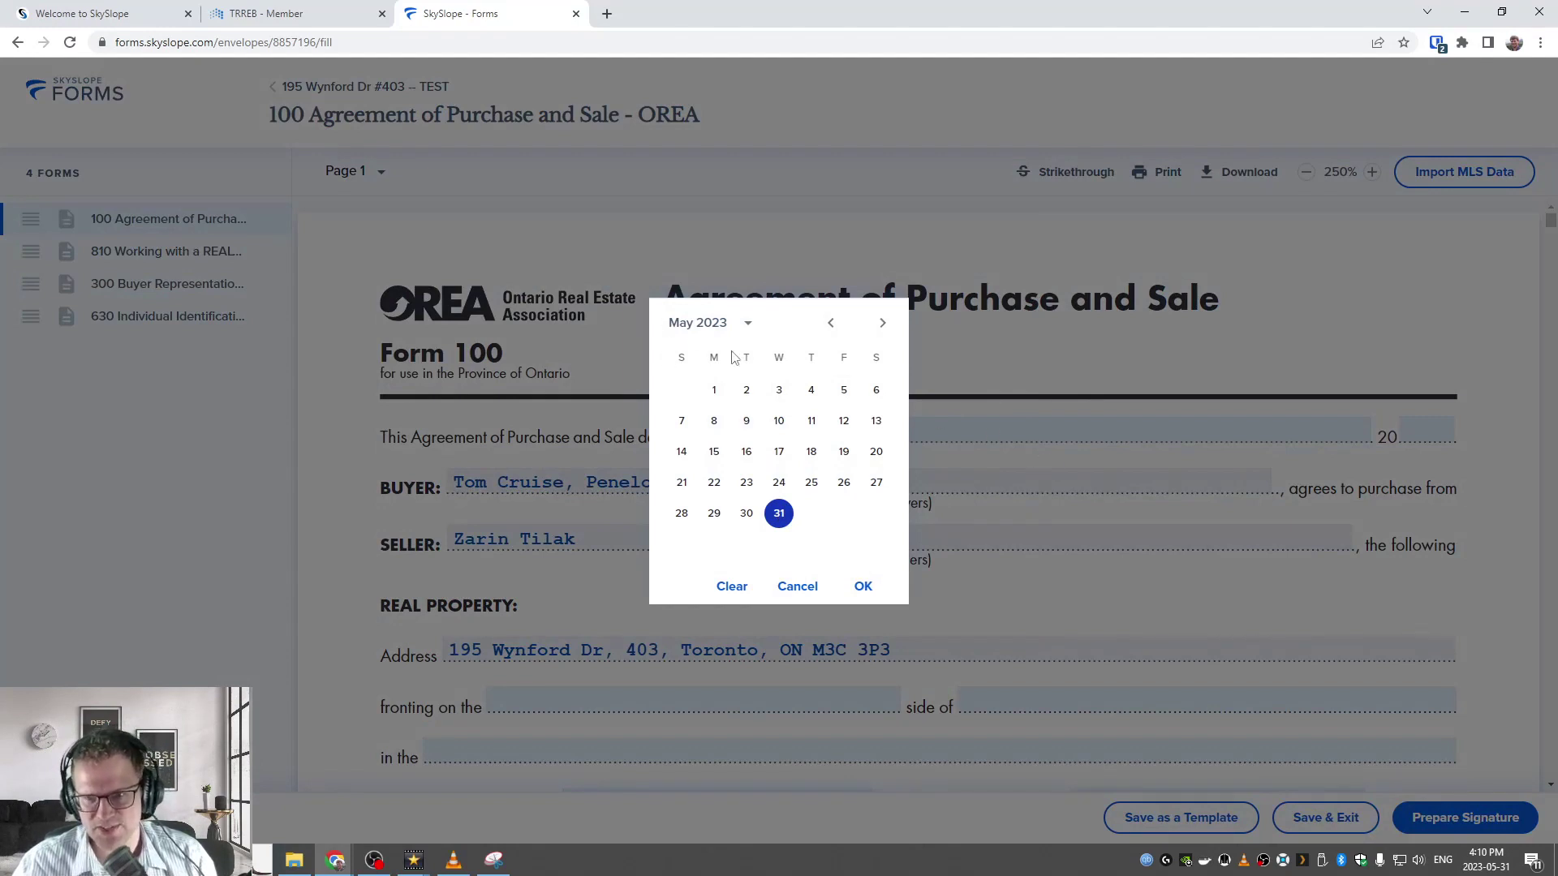
left_click(863, 588)
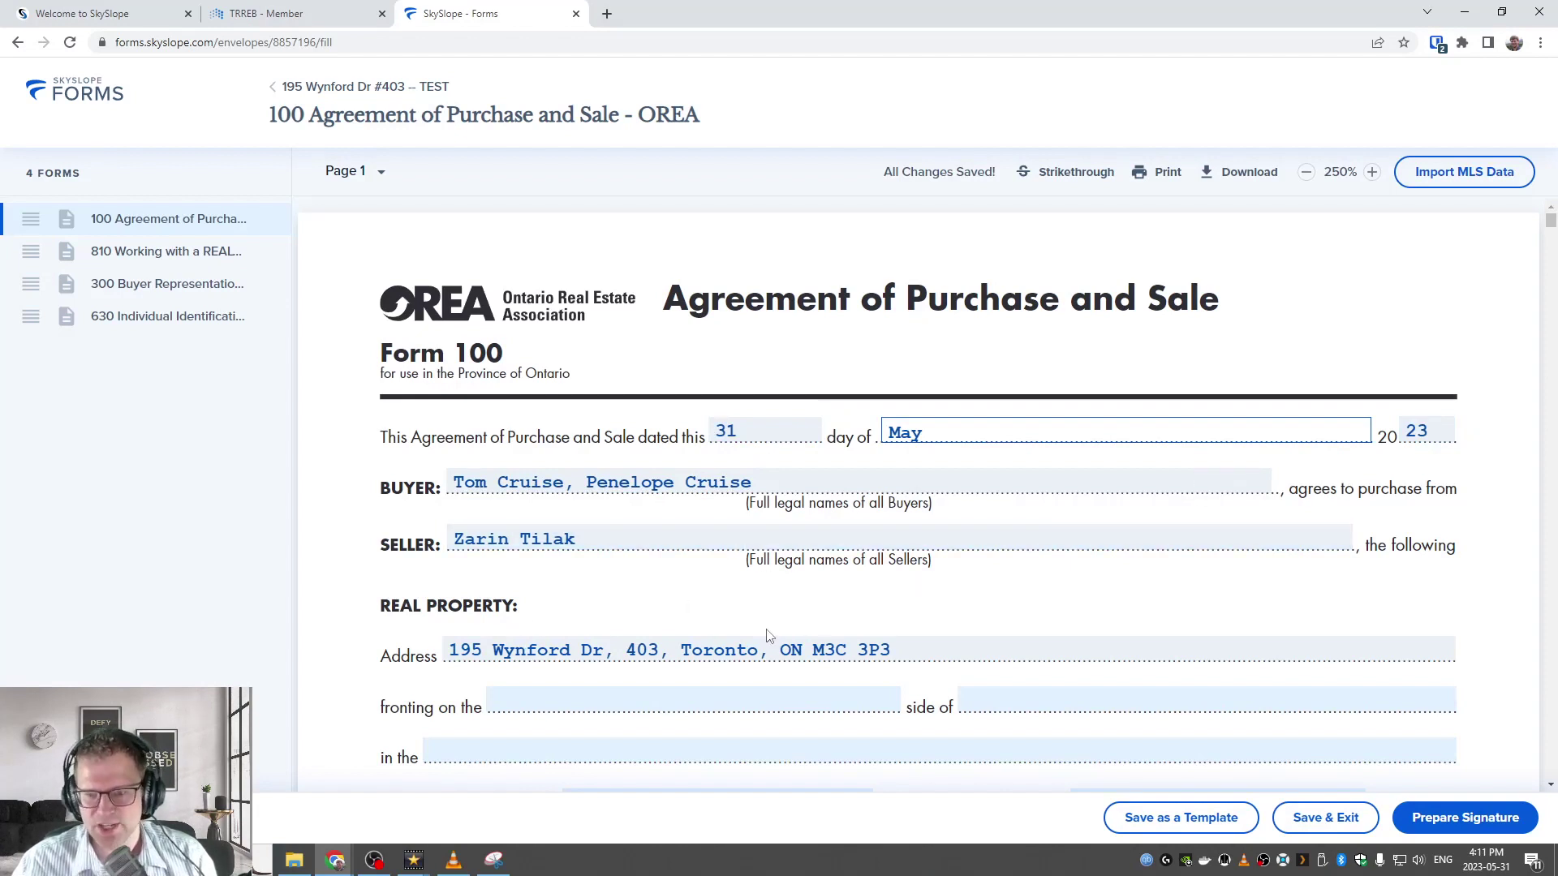
scroll(764, 633, "down", 1)
scroll(651, 656, "down", 1)
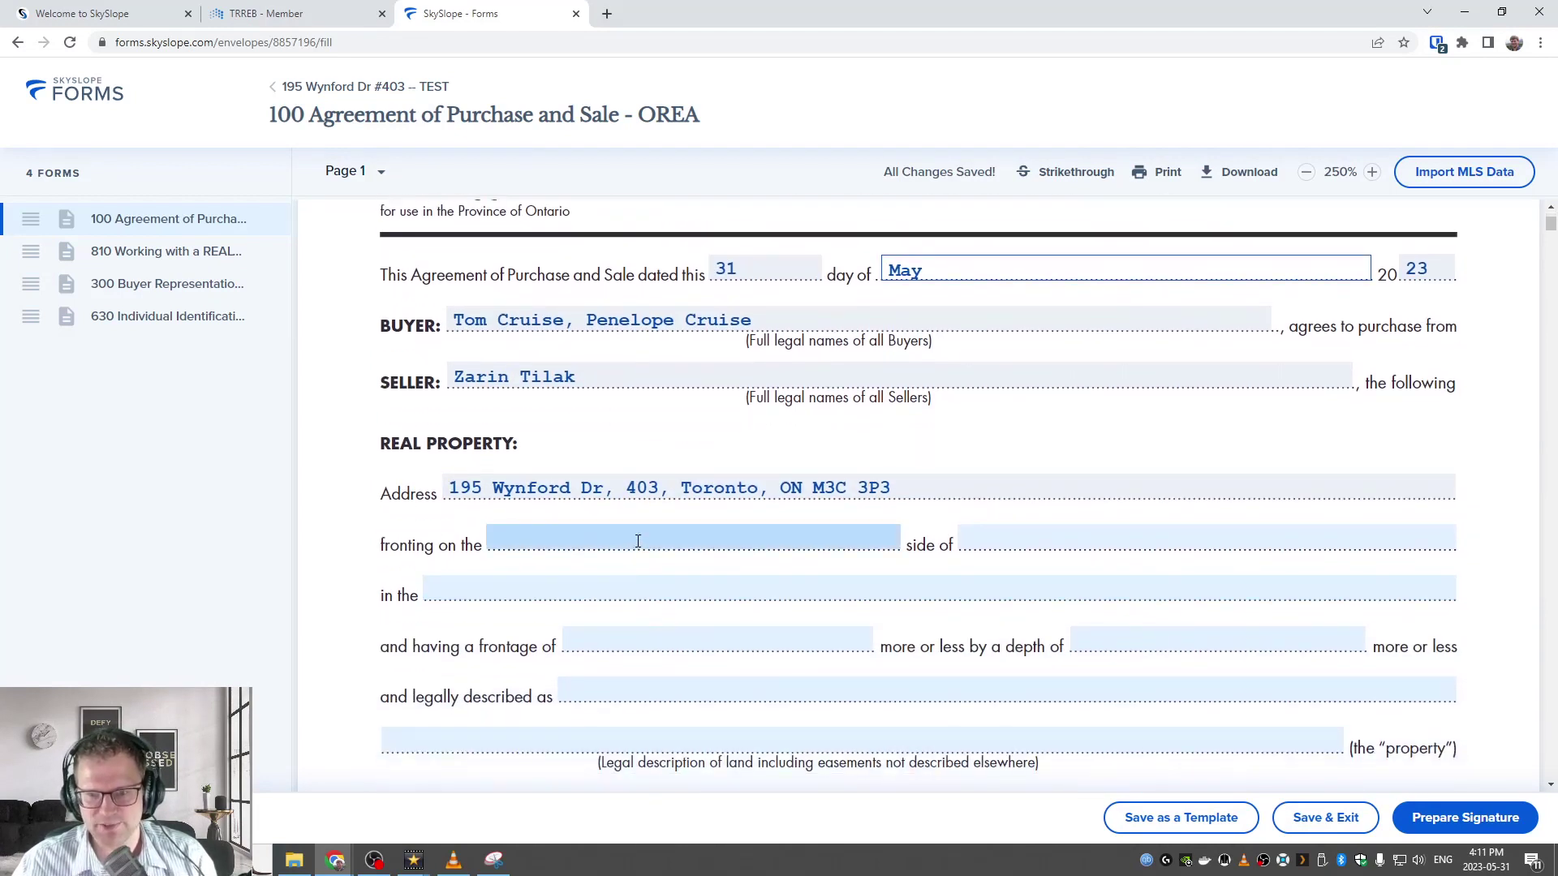
left_click(714, 534)
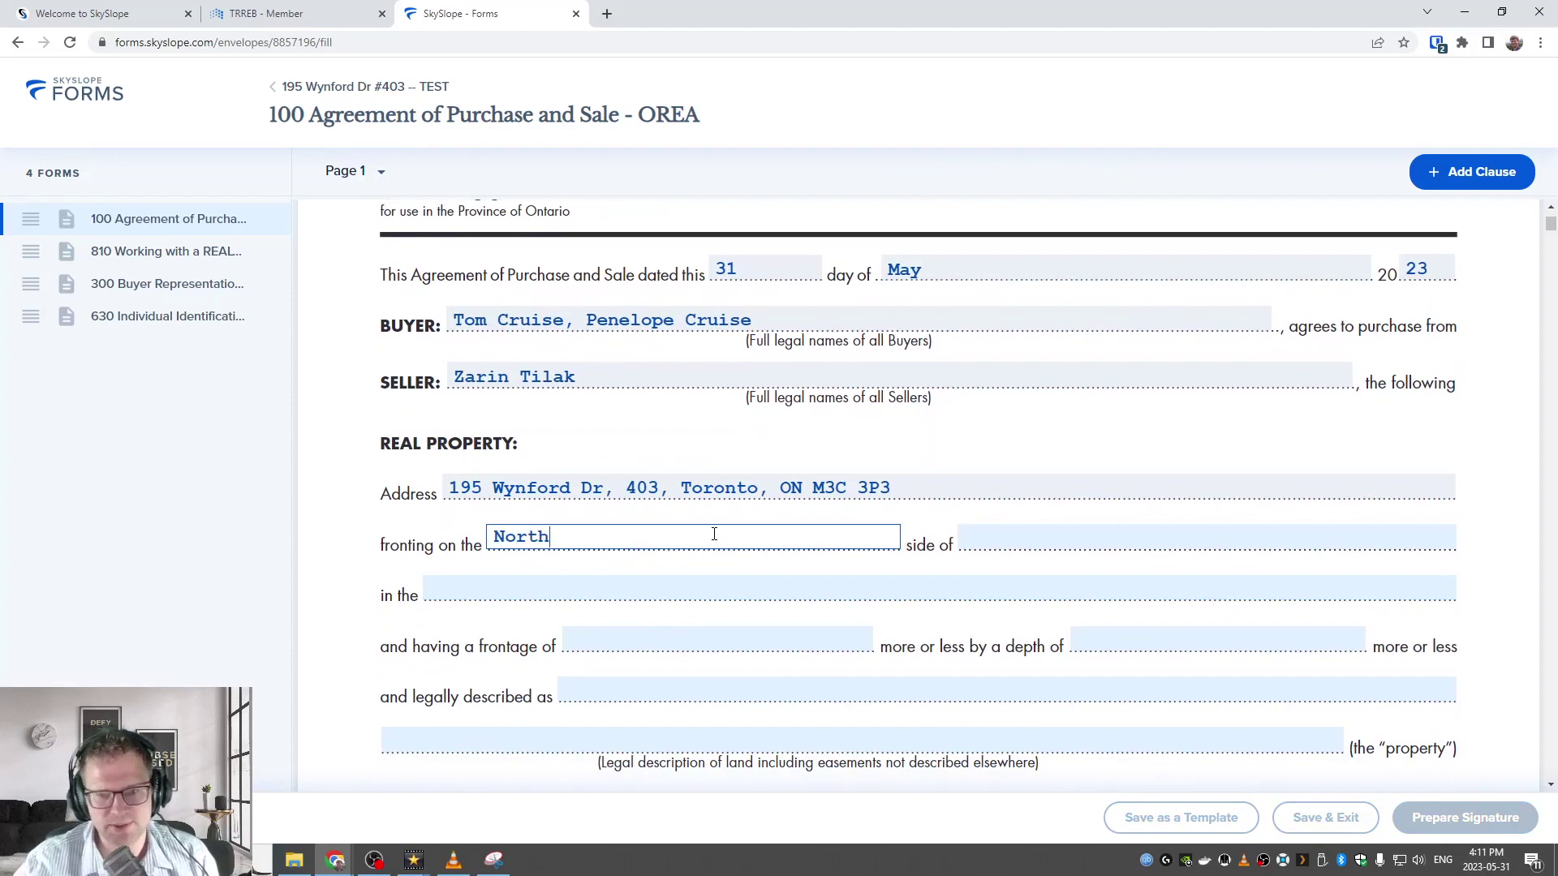
left_click(340, 549)
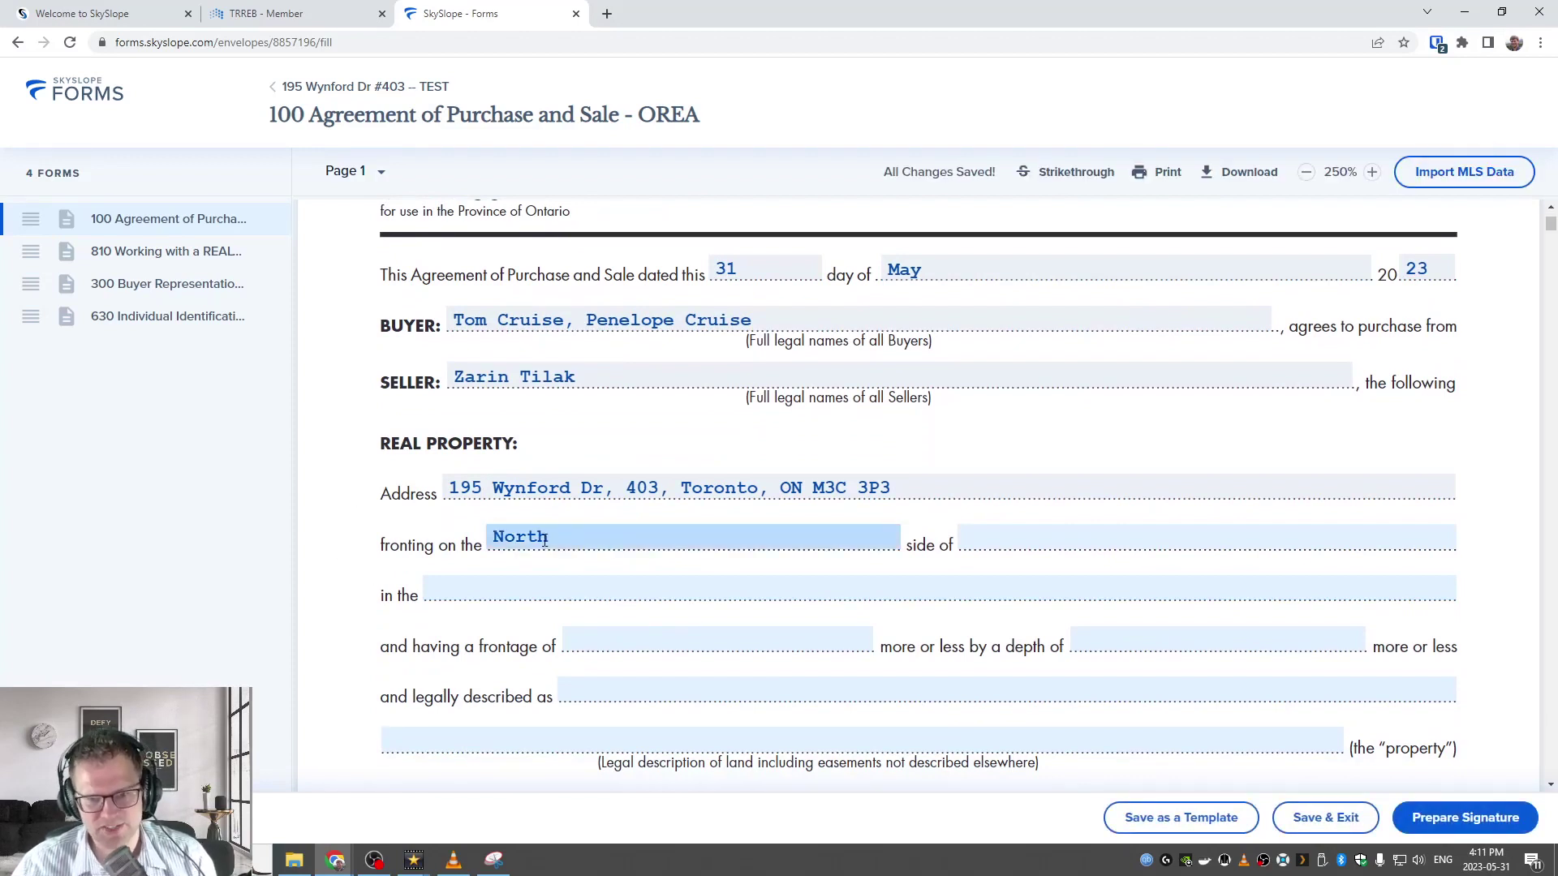
Change the purchase price to 890,000.00.
scroll(668, 637, "down", 2)
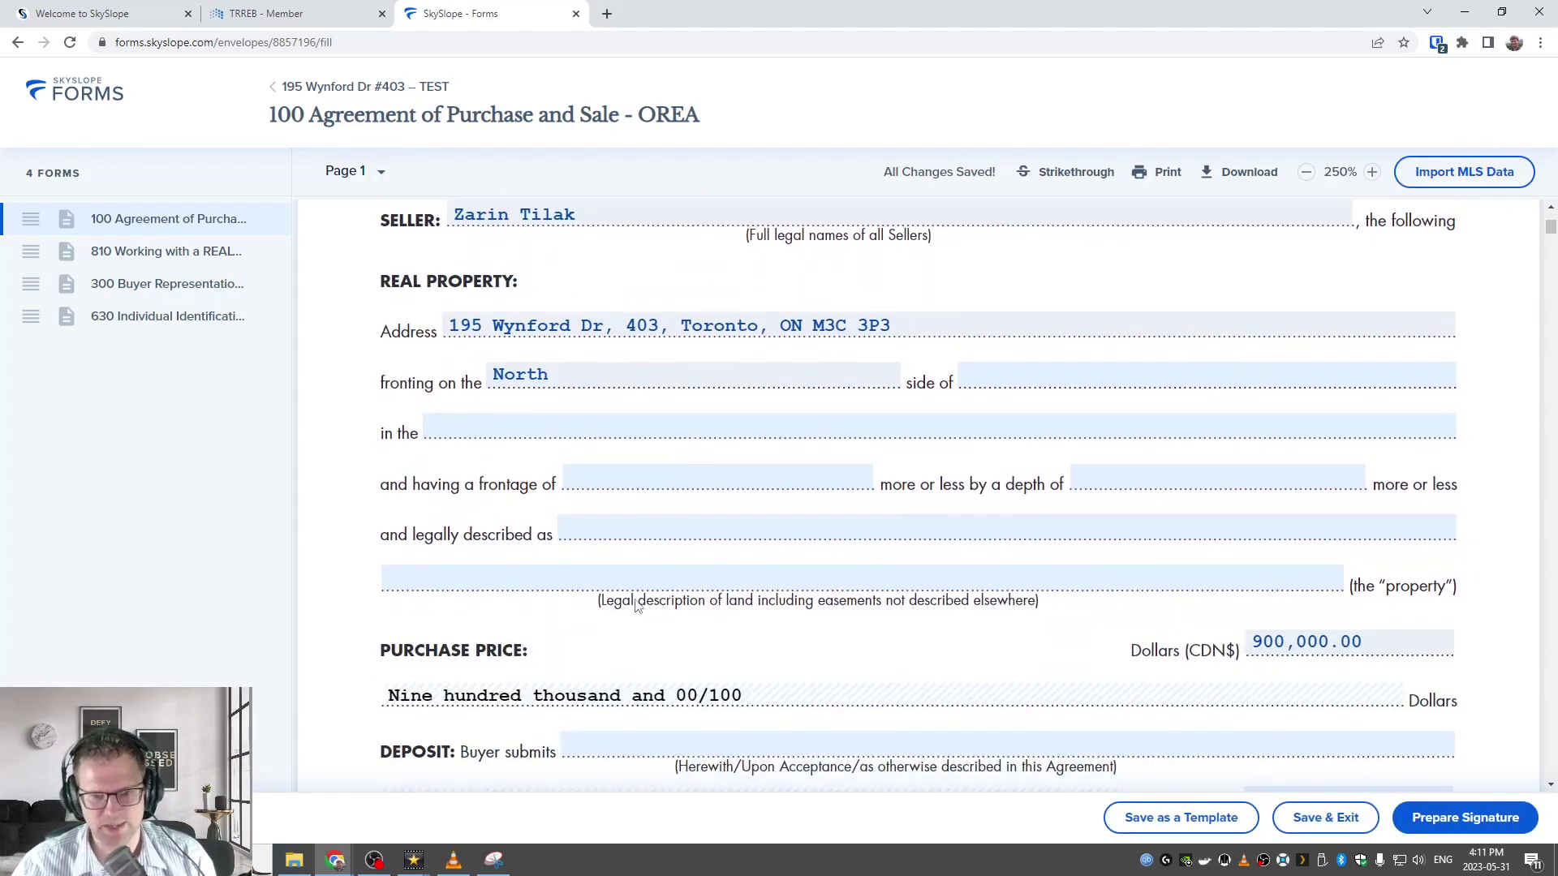
scroll(637, 607, "down", 2)
left_click(1299, 486)
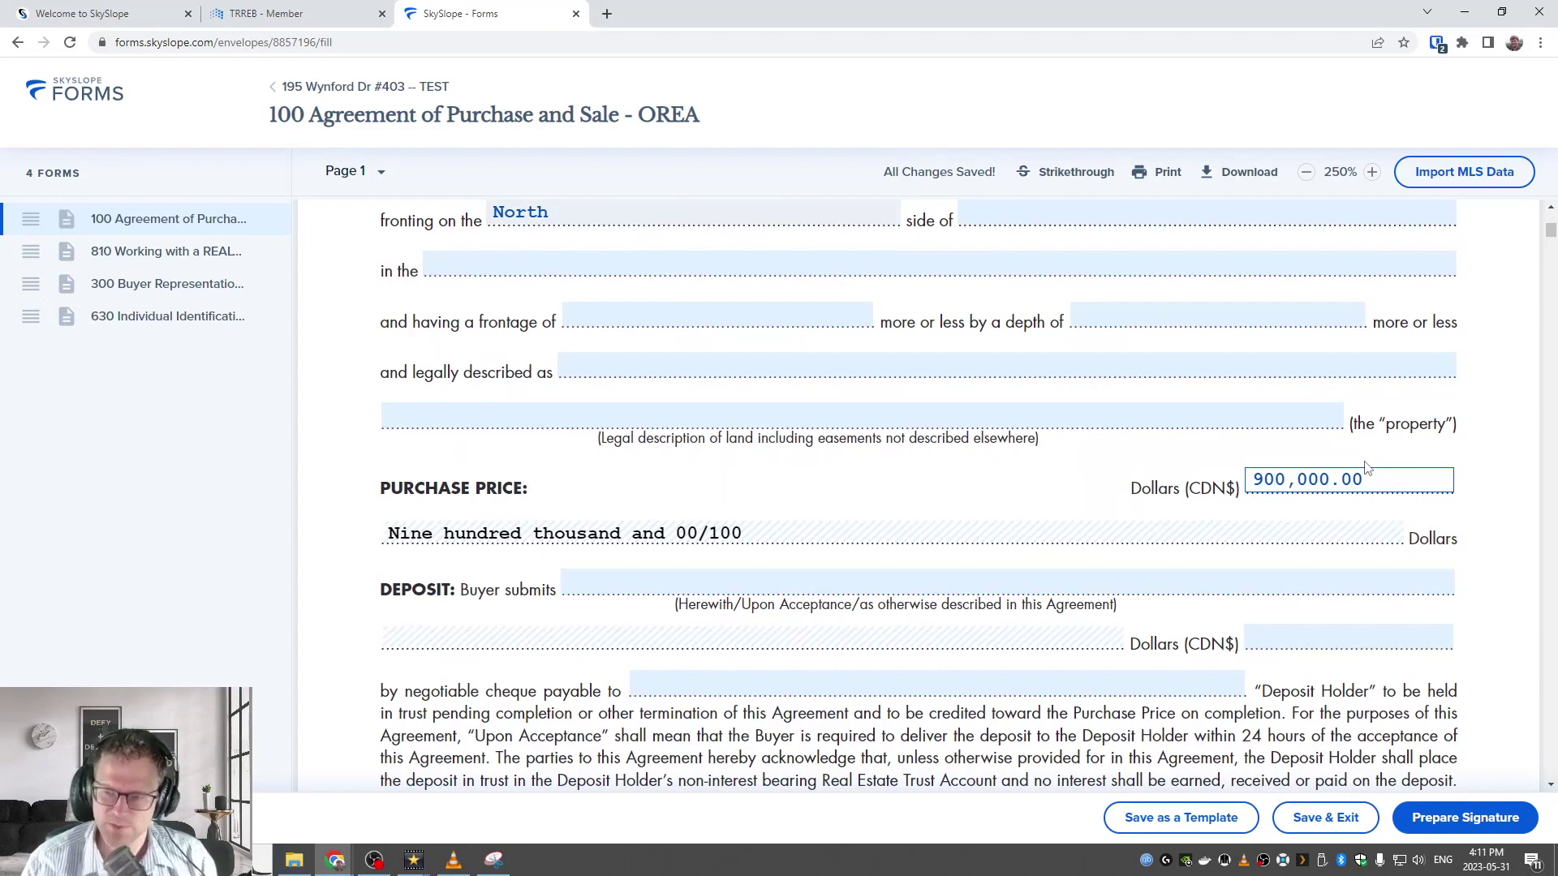
key("BackSpace")
type("89")
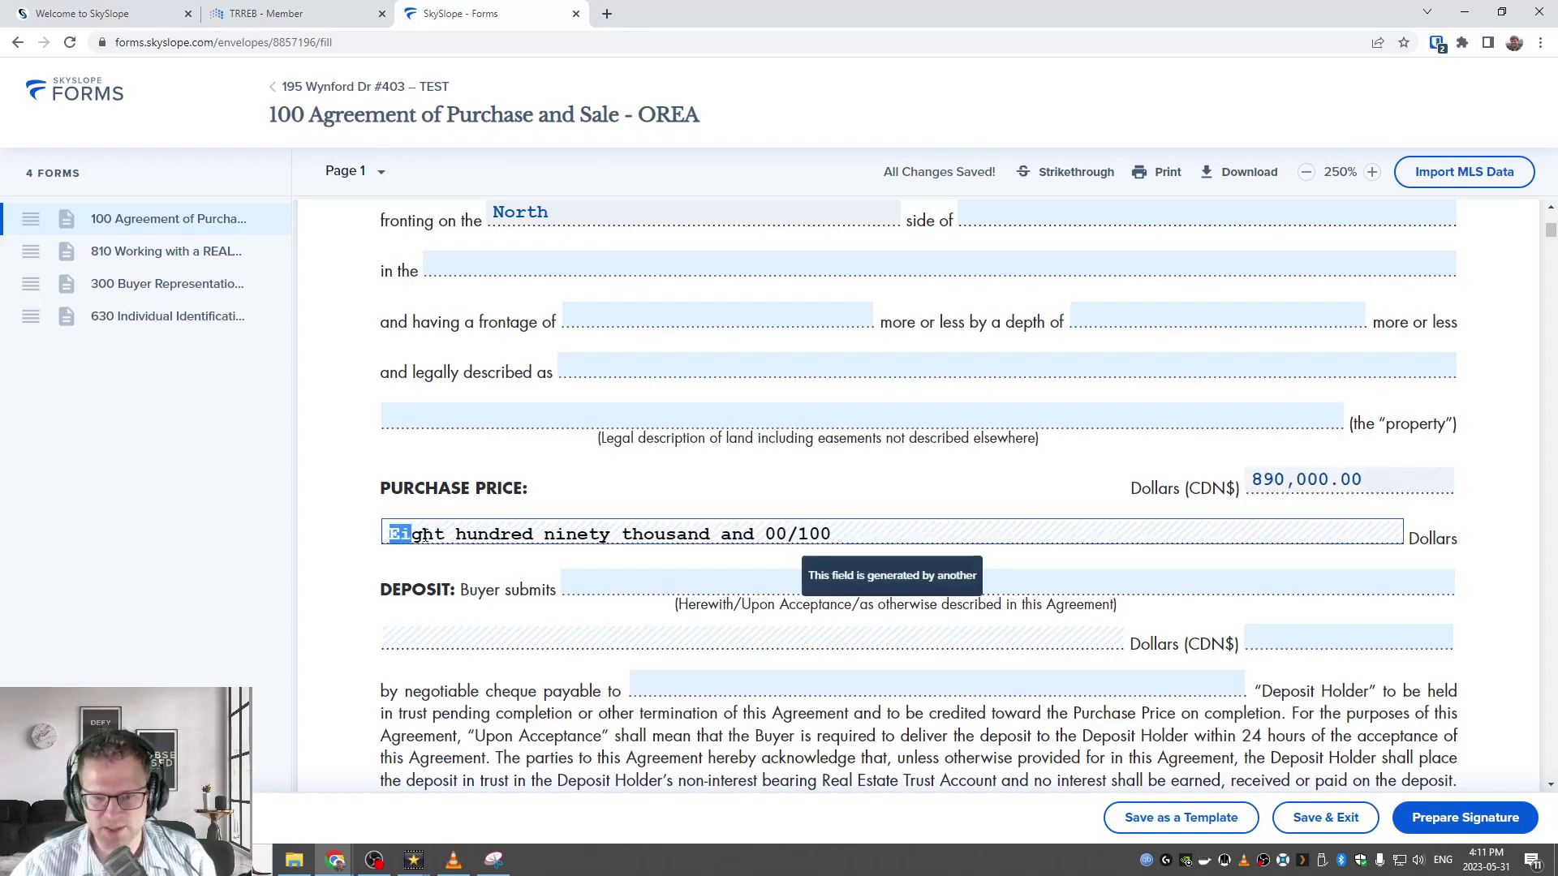
left_click(614, 584)
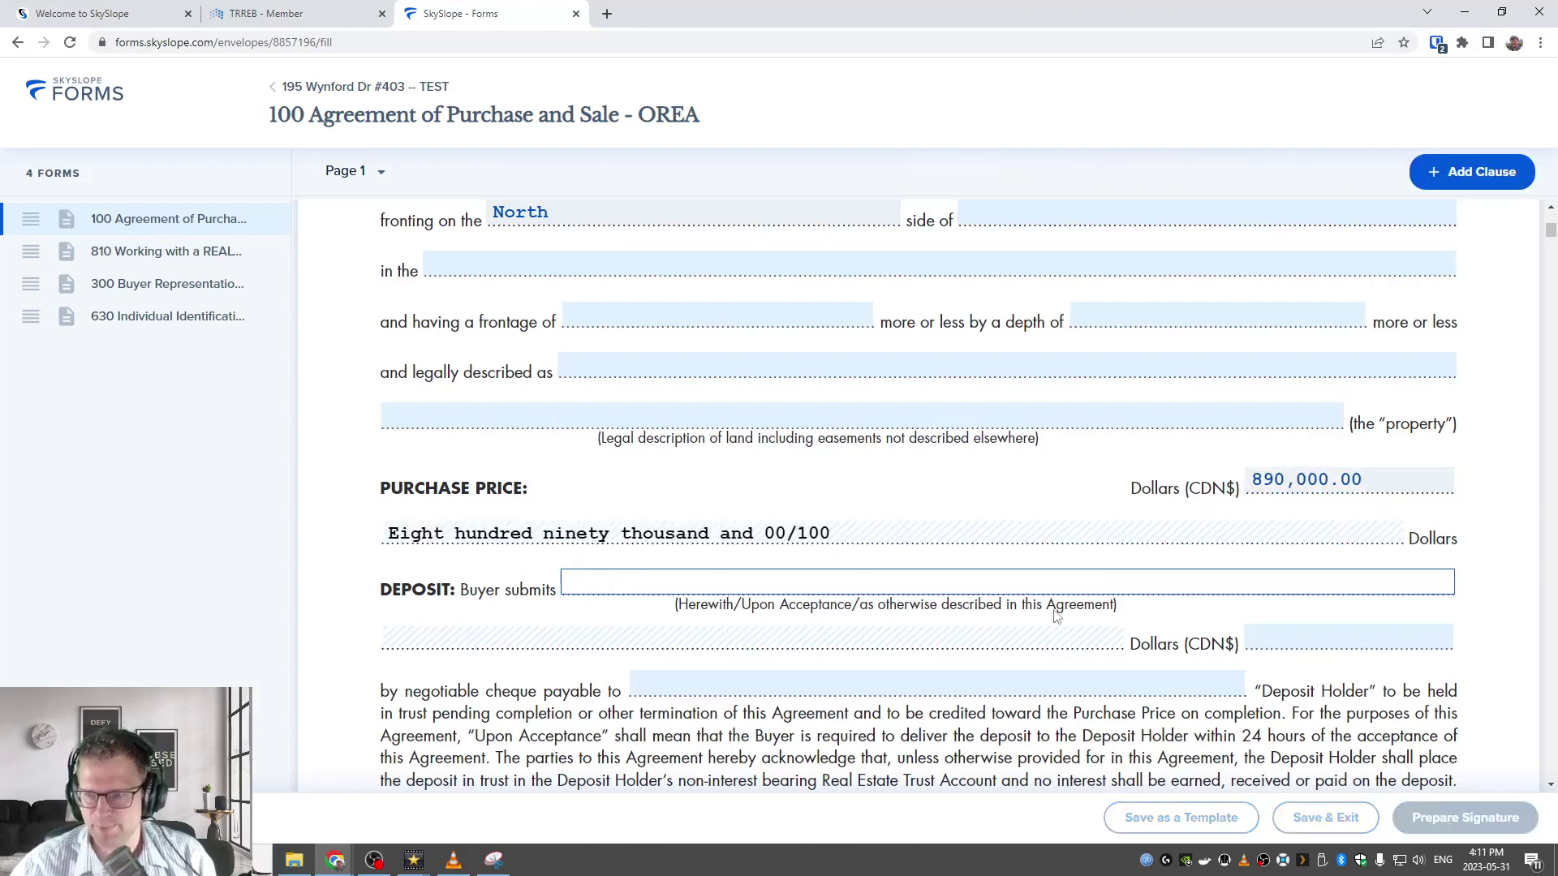
Enter a deposit of 20,000.00.
left_click(1254, 638)
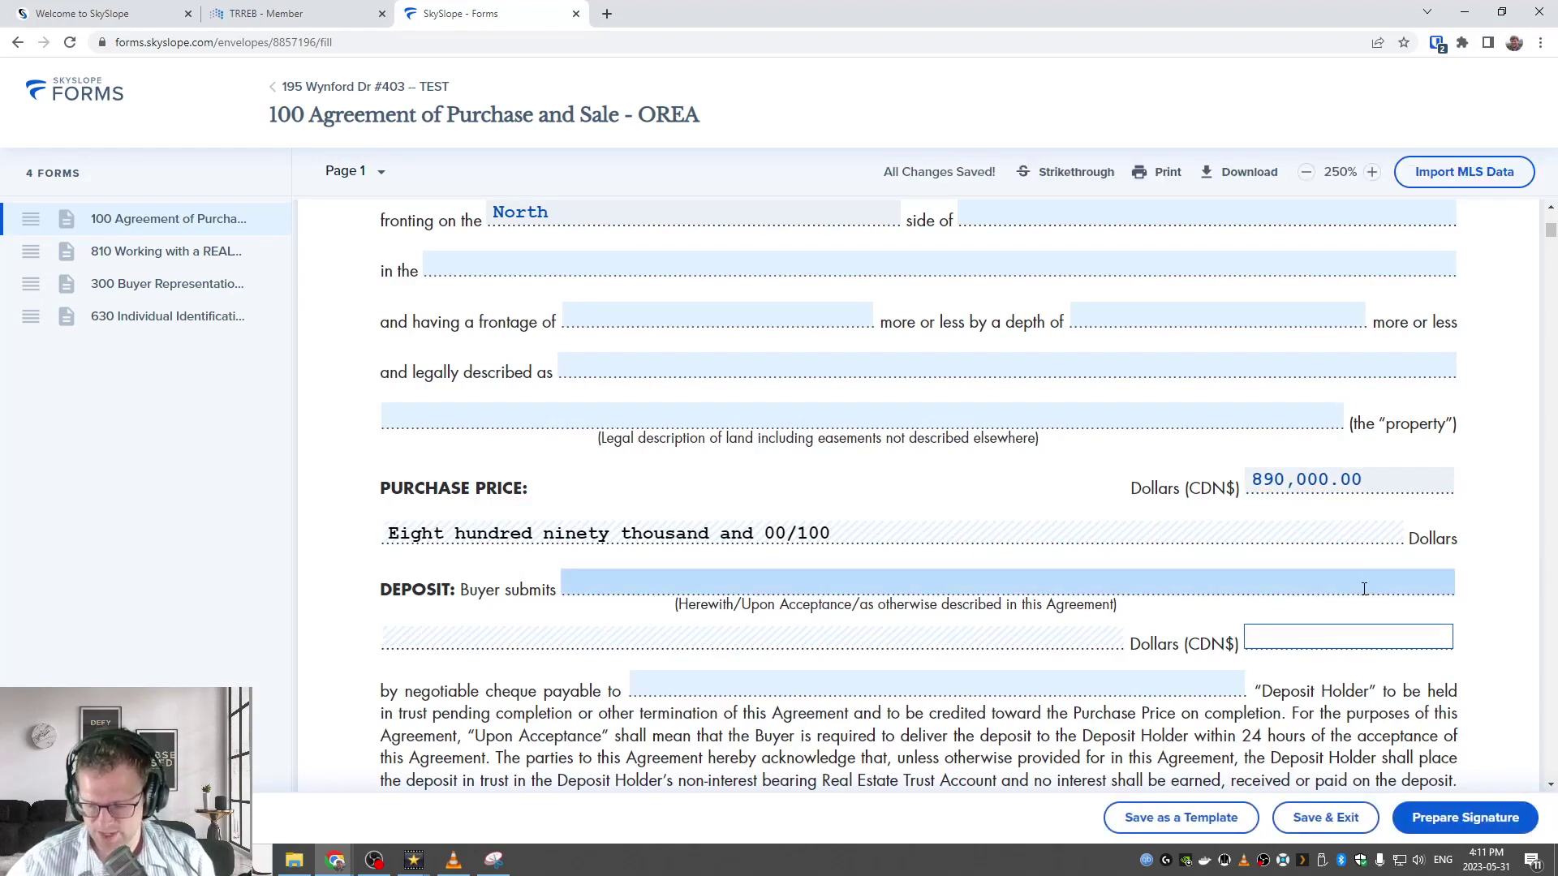
type("2000000.00")
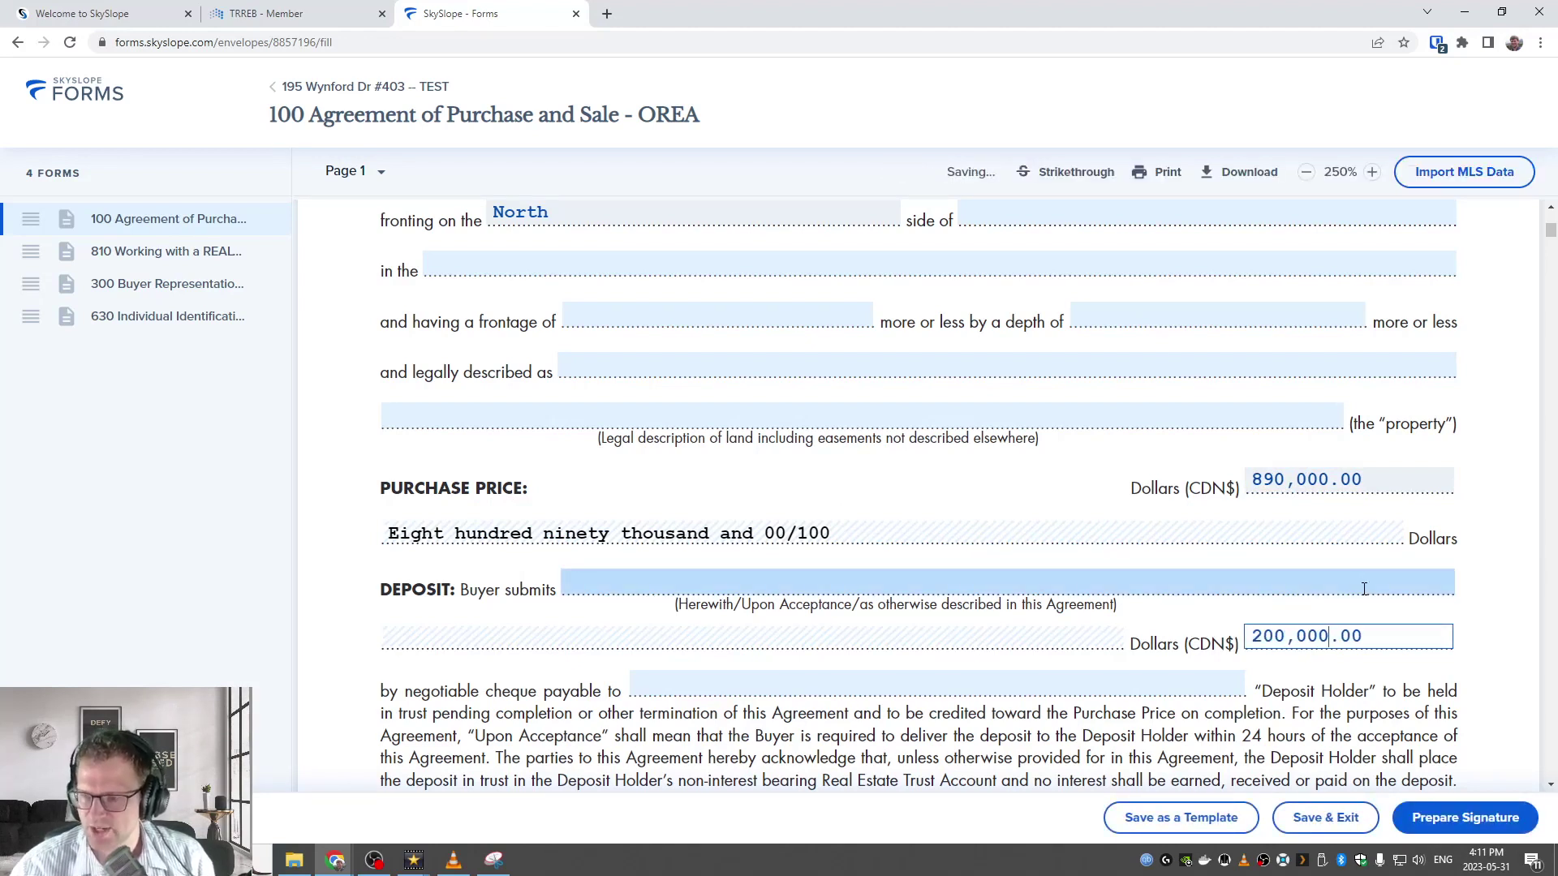
key("BackSpace")
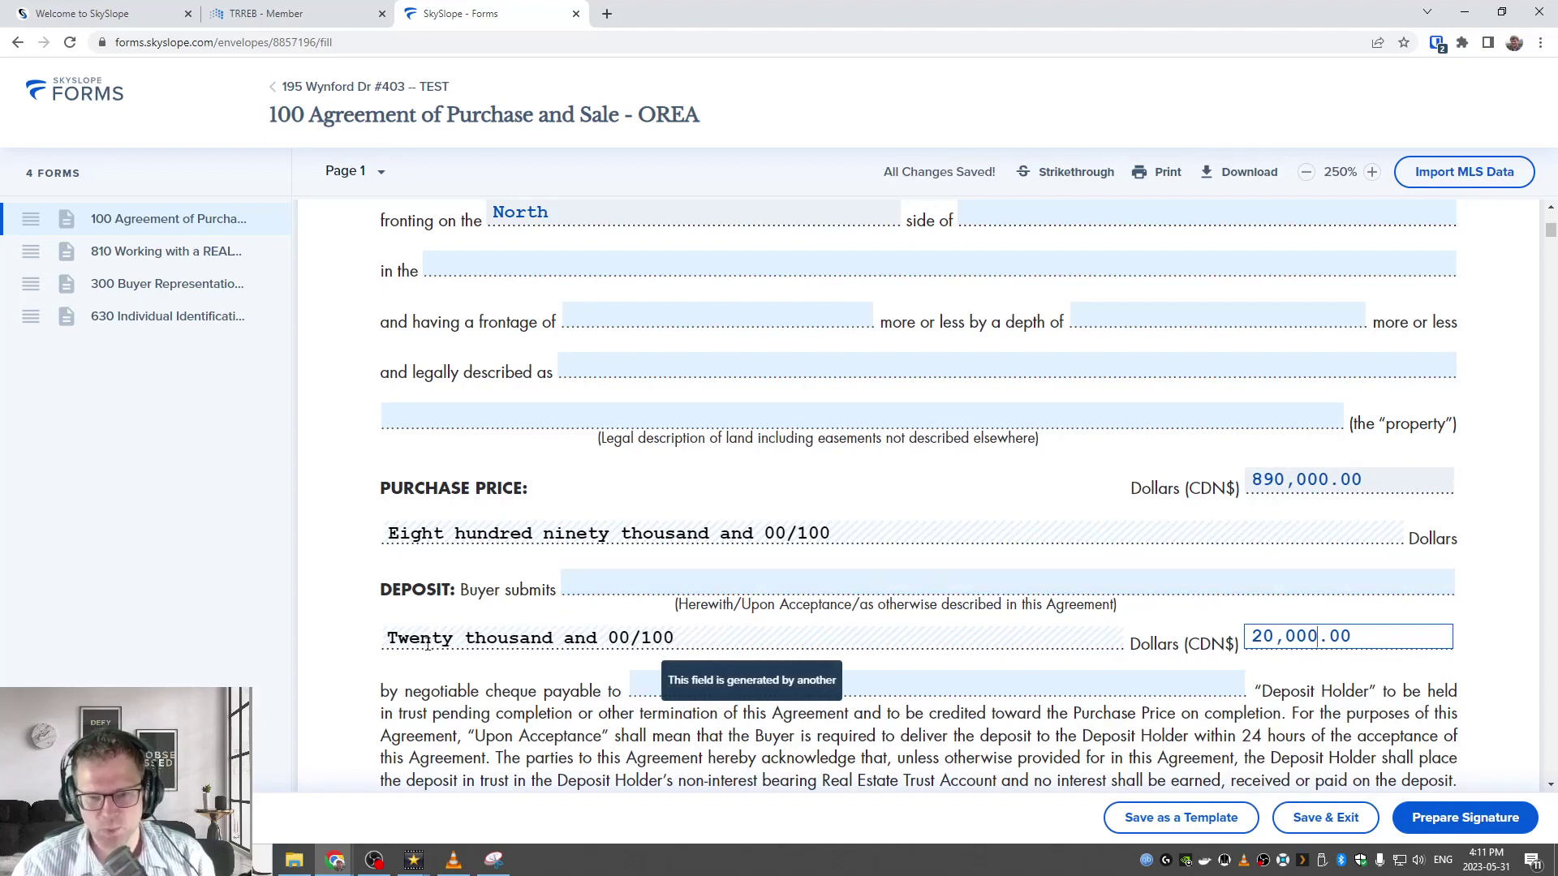
left_click(373, 666)
scroll(376, 649, "down", 2)
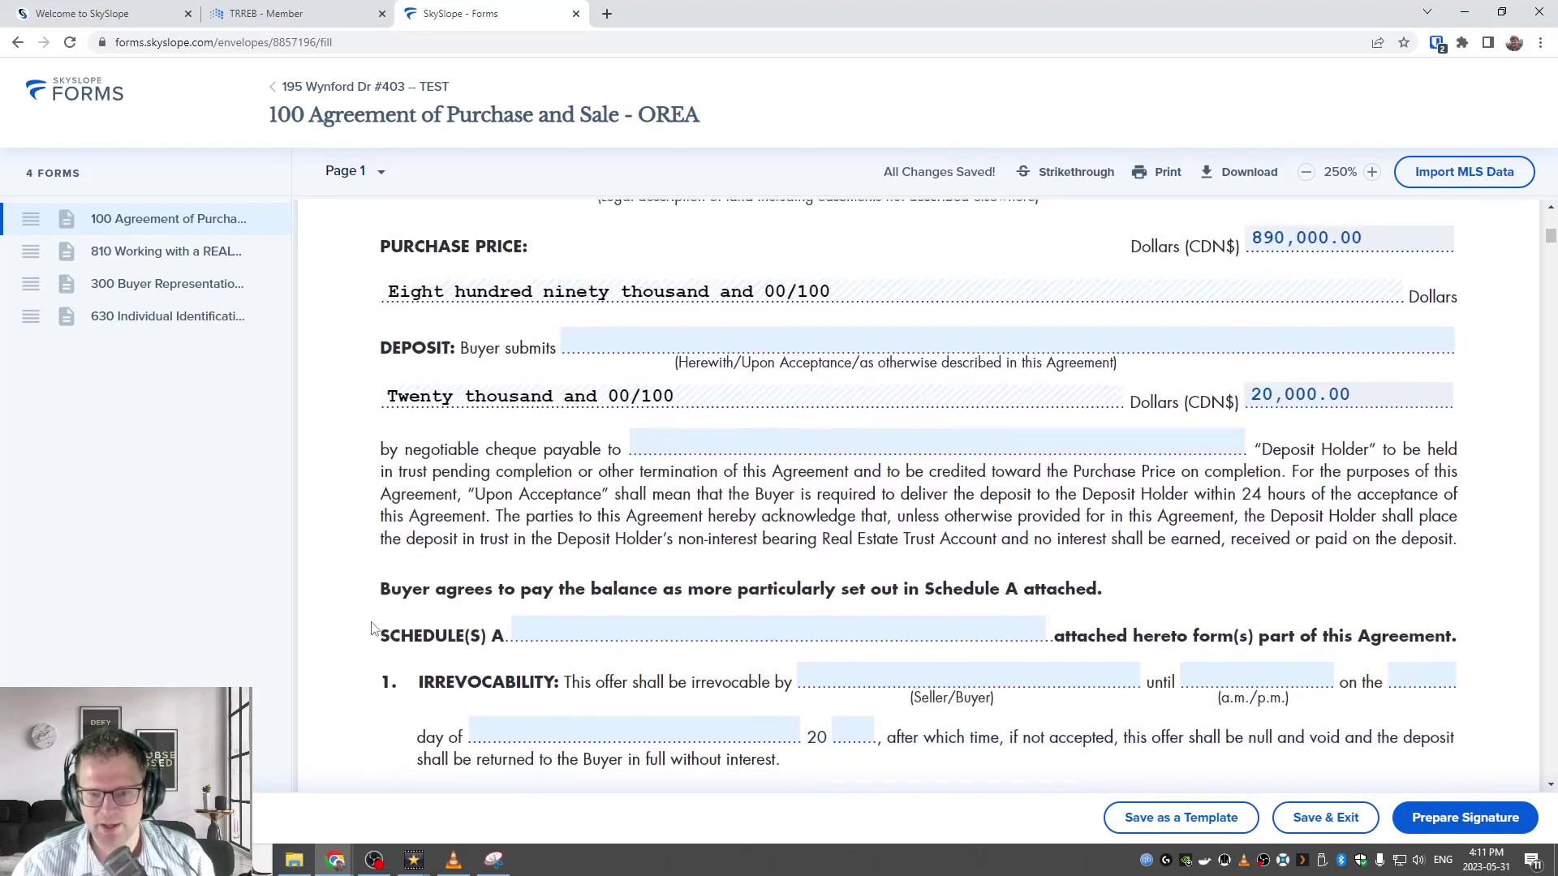
Scroll through pages 2–5 of the agreement down to Schedule A on page 6.
scroll(376, 617, "down", 14)
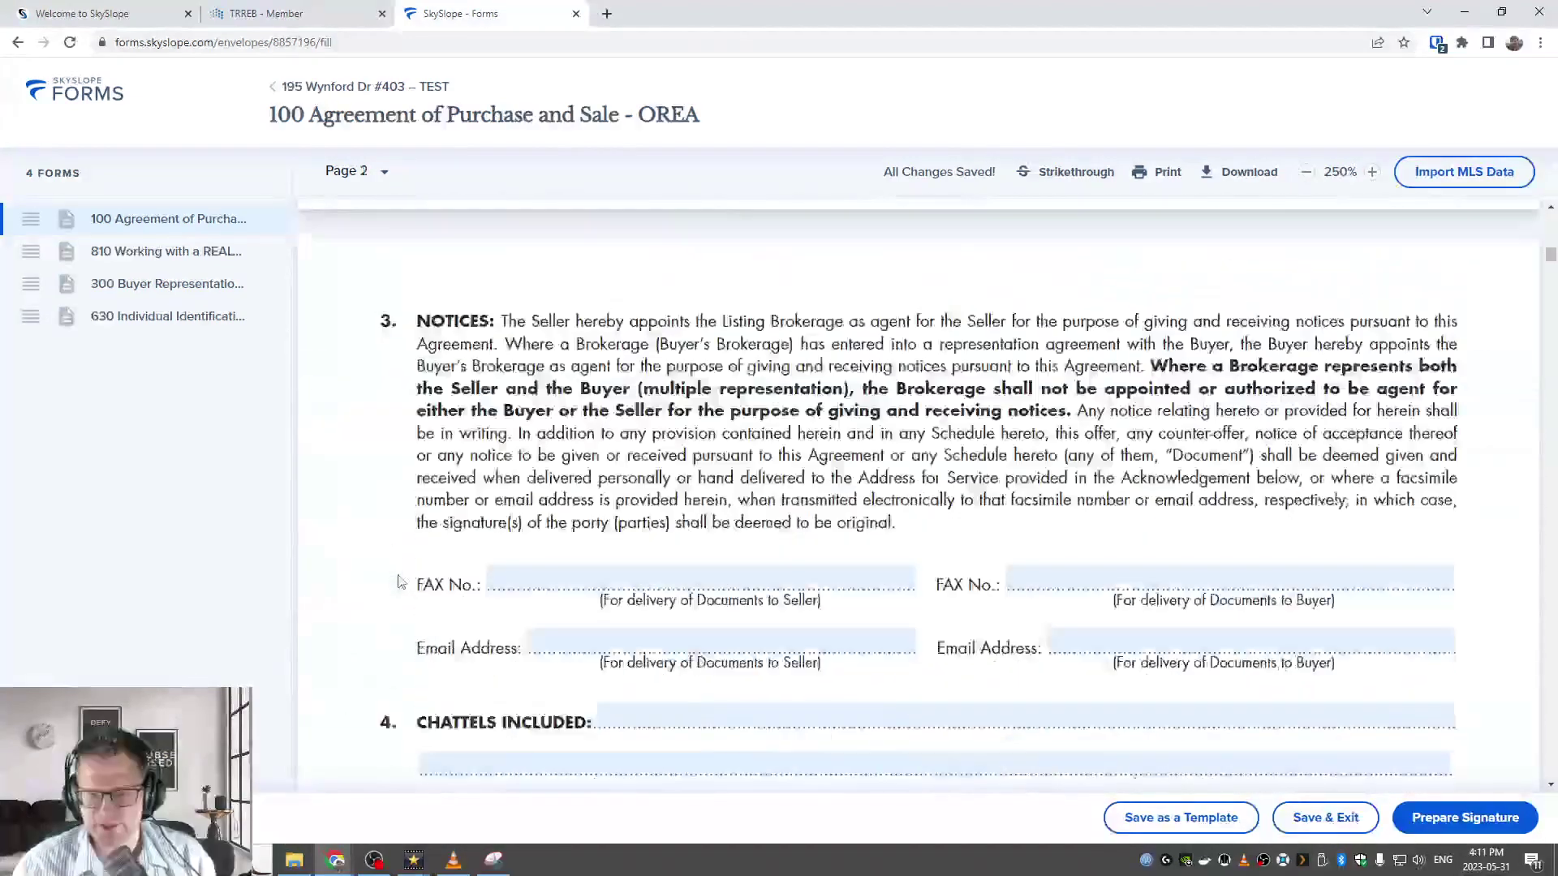
scroll(410, 573, "down", 9)
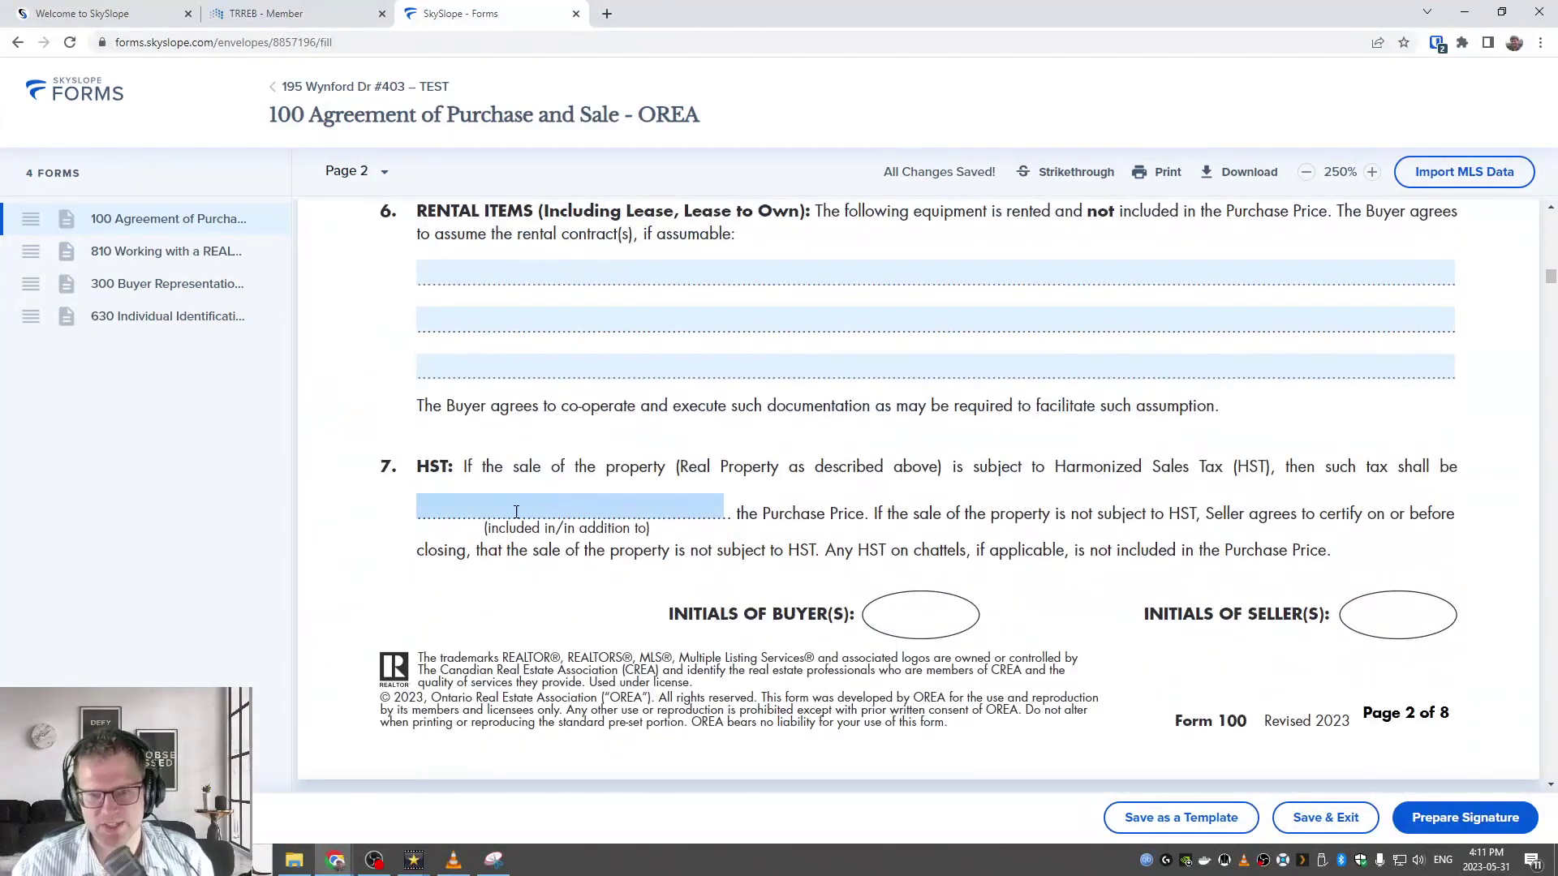
scroll(551, 519, "down", 10)
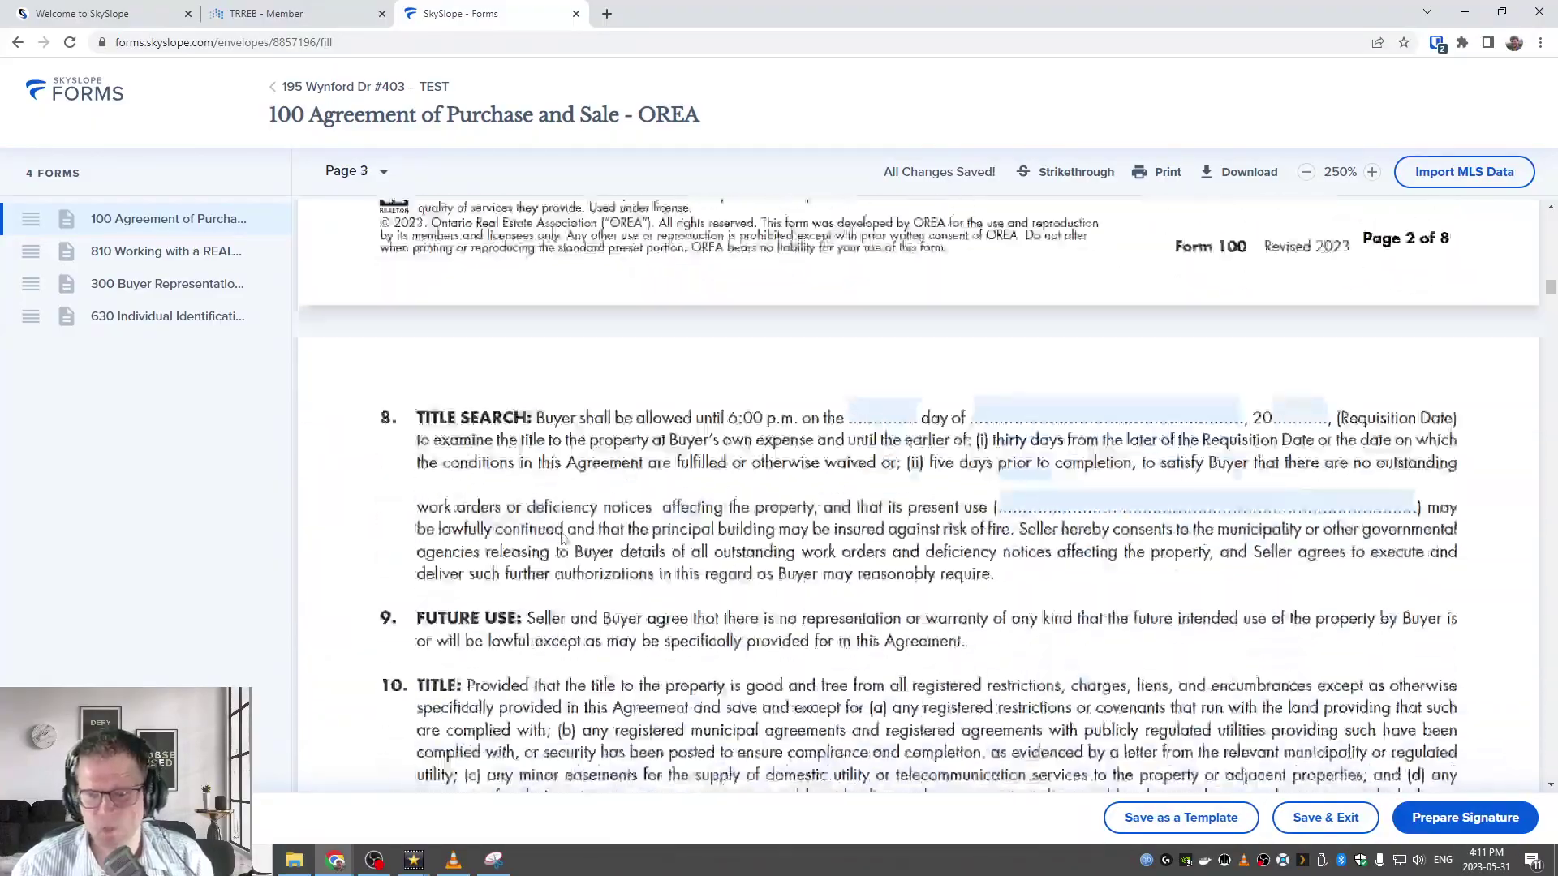
scroll(633, 541, "down", 15)
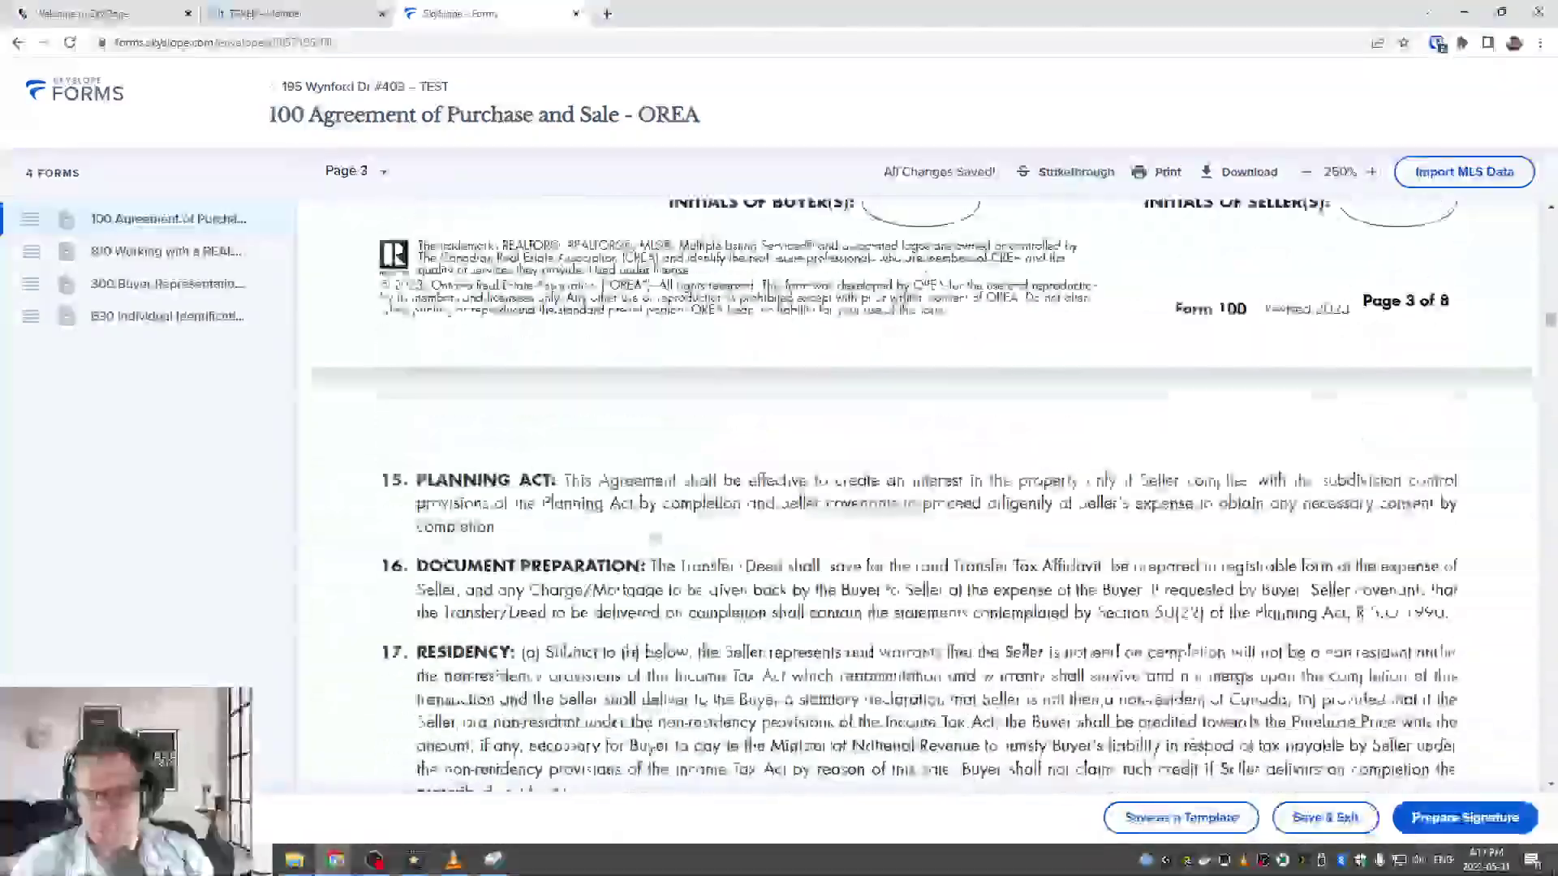
scroll(654, 529, "down", 15)
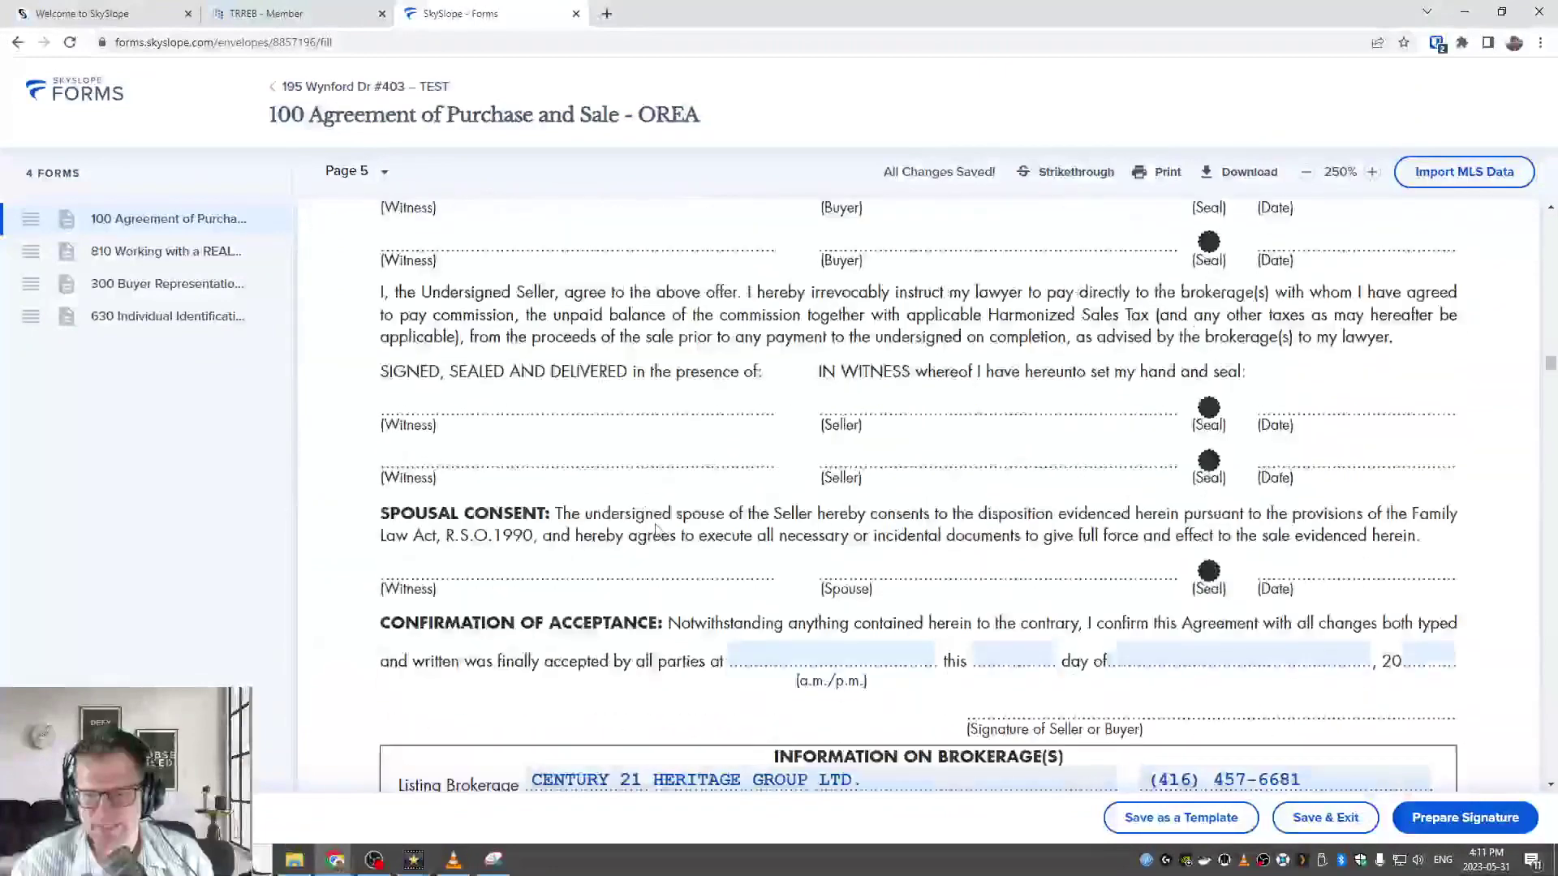
scroll(658, 530, "down", 15)
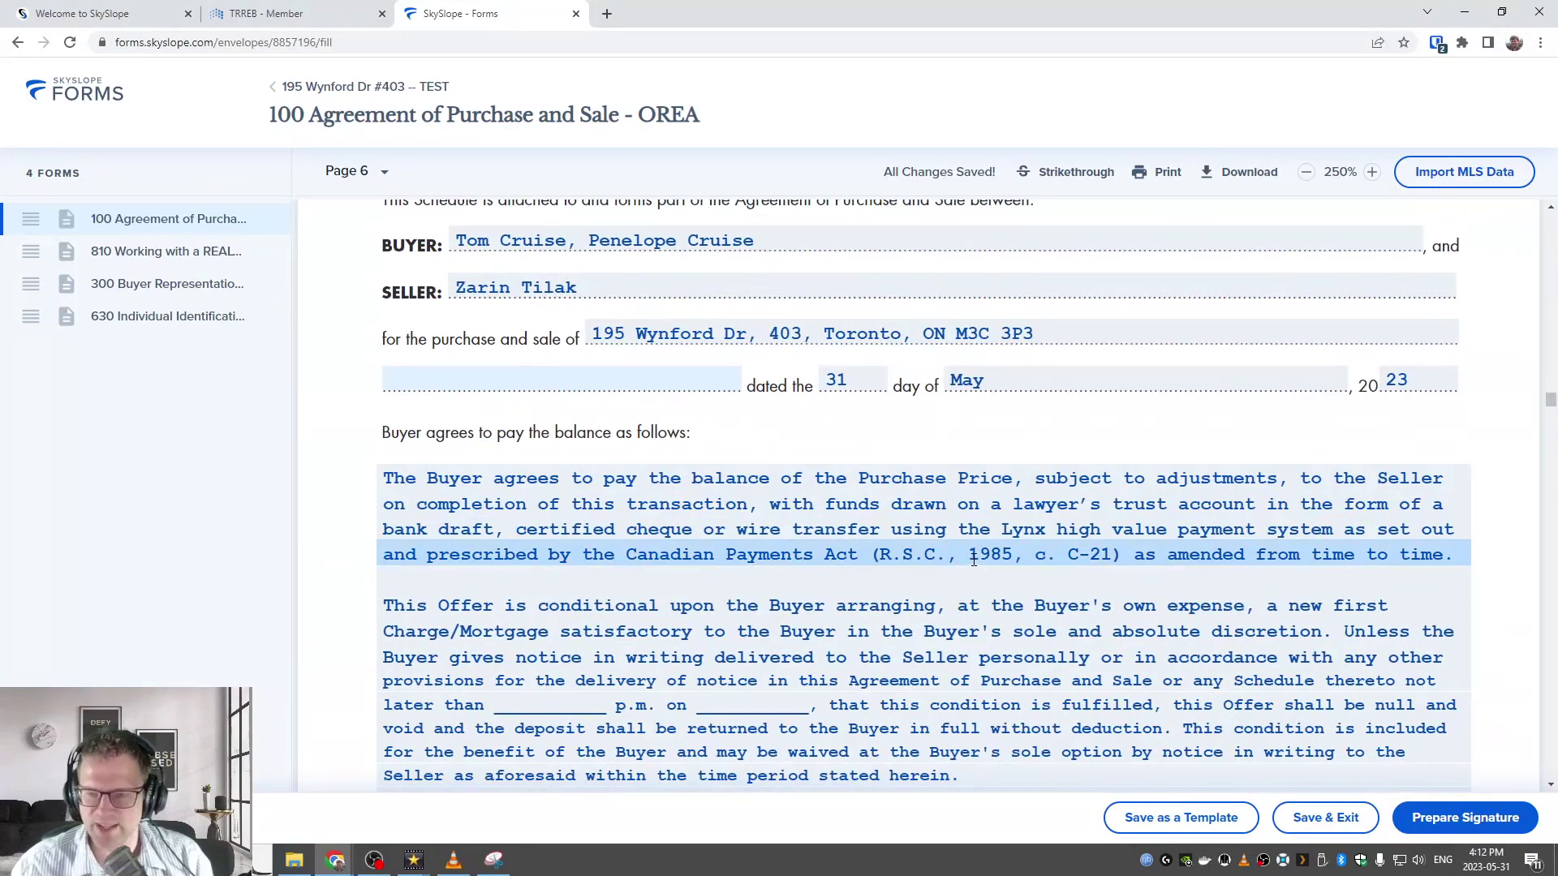
Fill the mortgage condition deadline as 6 p.m. on June 5, 2023 and save.
left_click(409, 479)
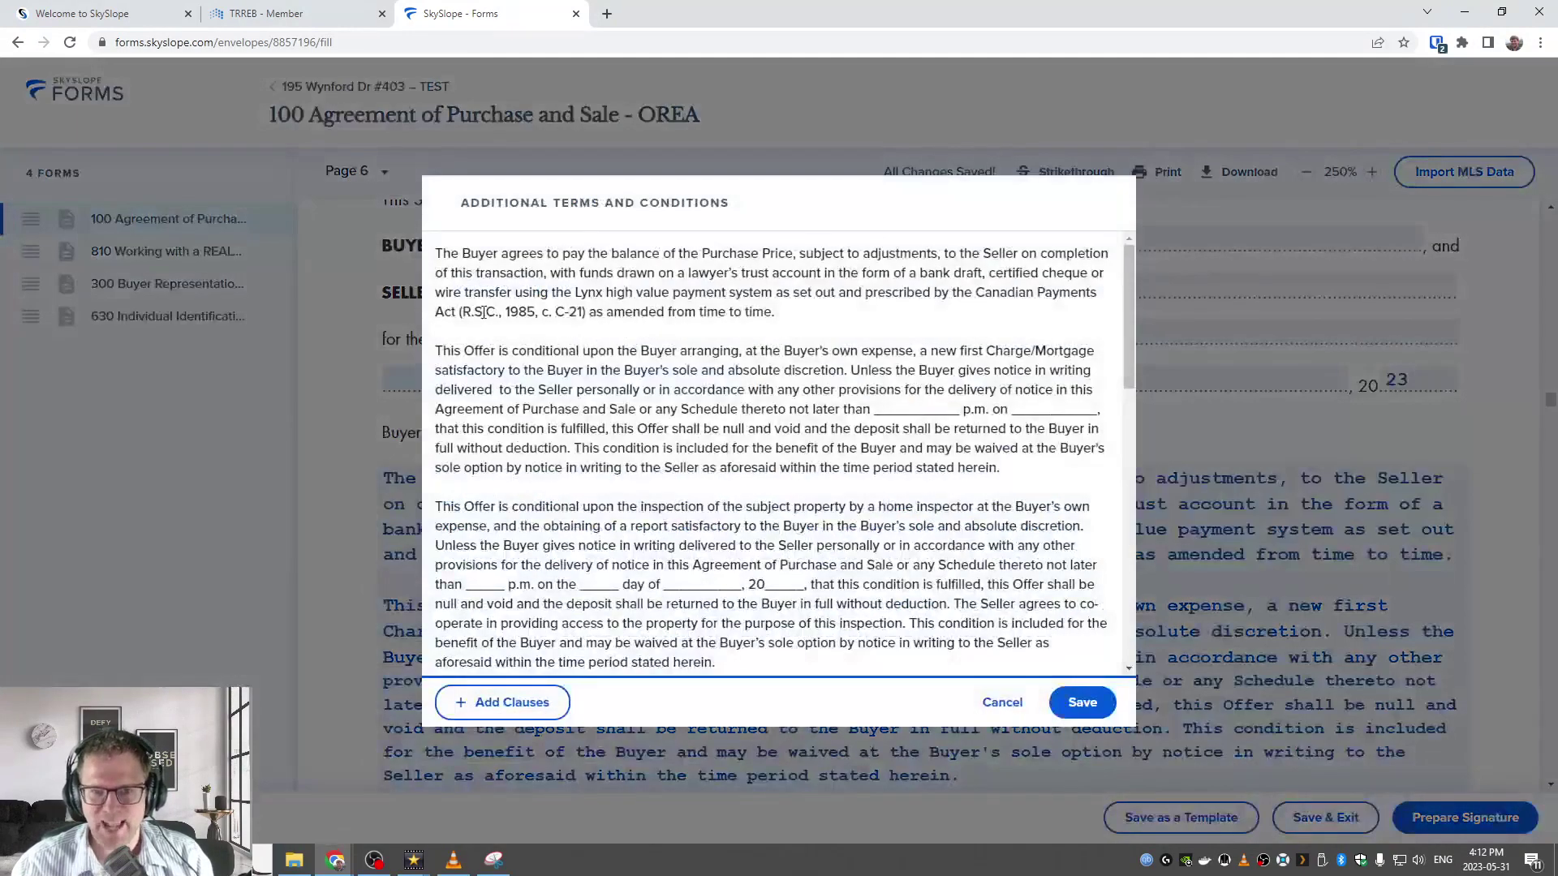
left_click_drag(1129, 328, 1126, 598)
scroll(618, 324, "up", 15)
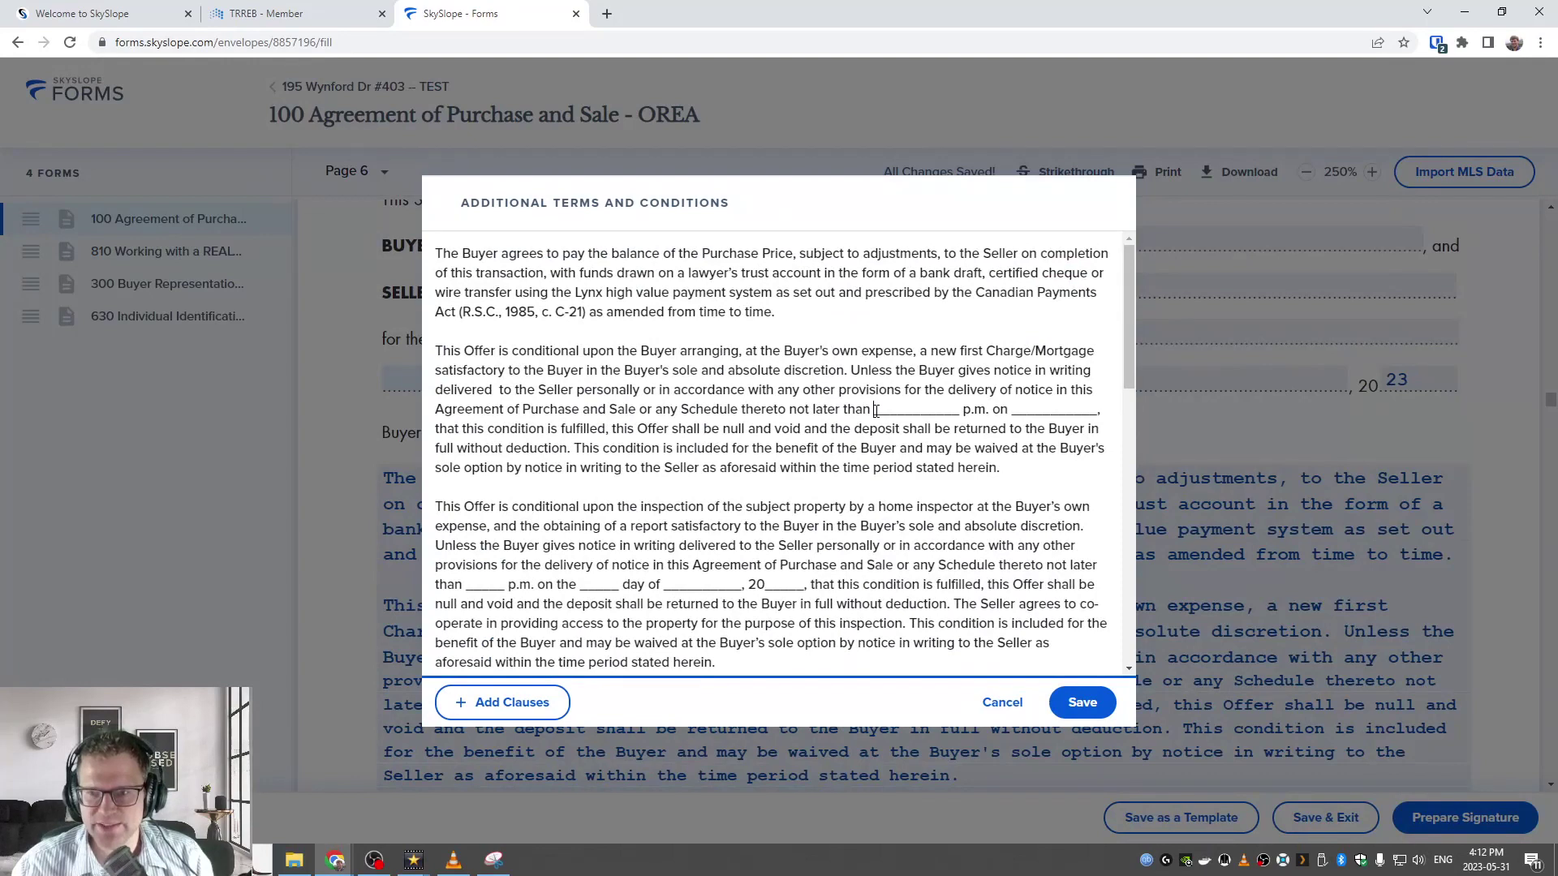
left_click_drag(875, 410, 949, 410)
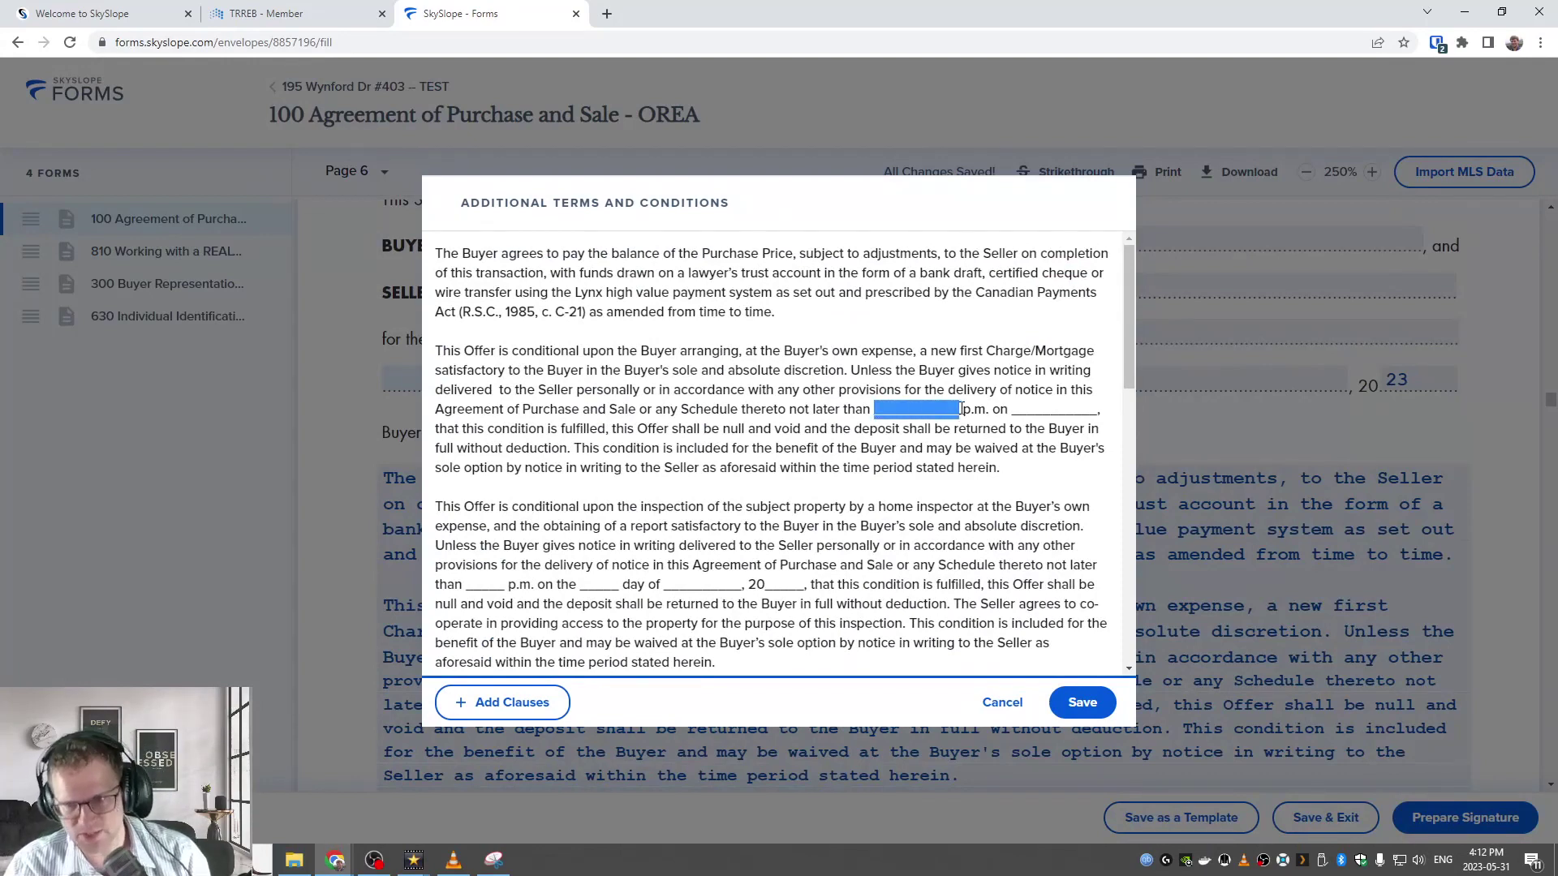
type("6")
left_click_drag(937, 409, 1019, 409)
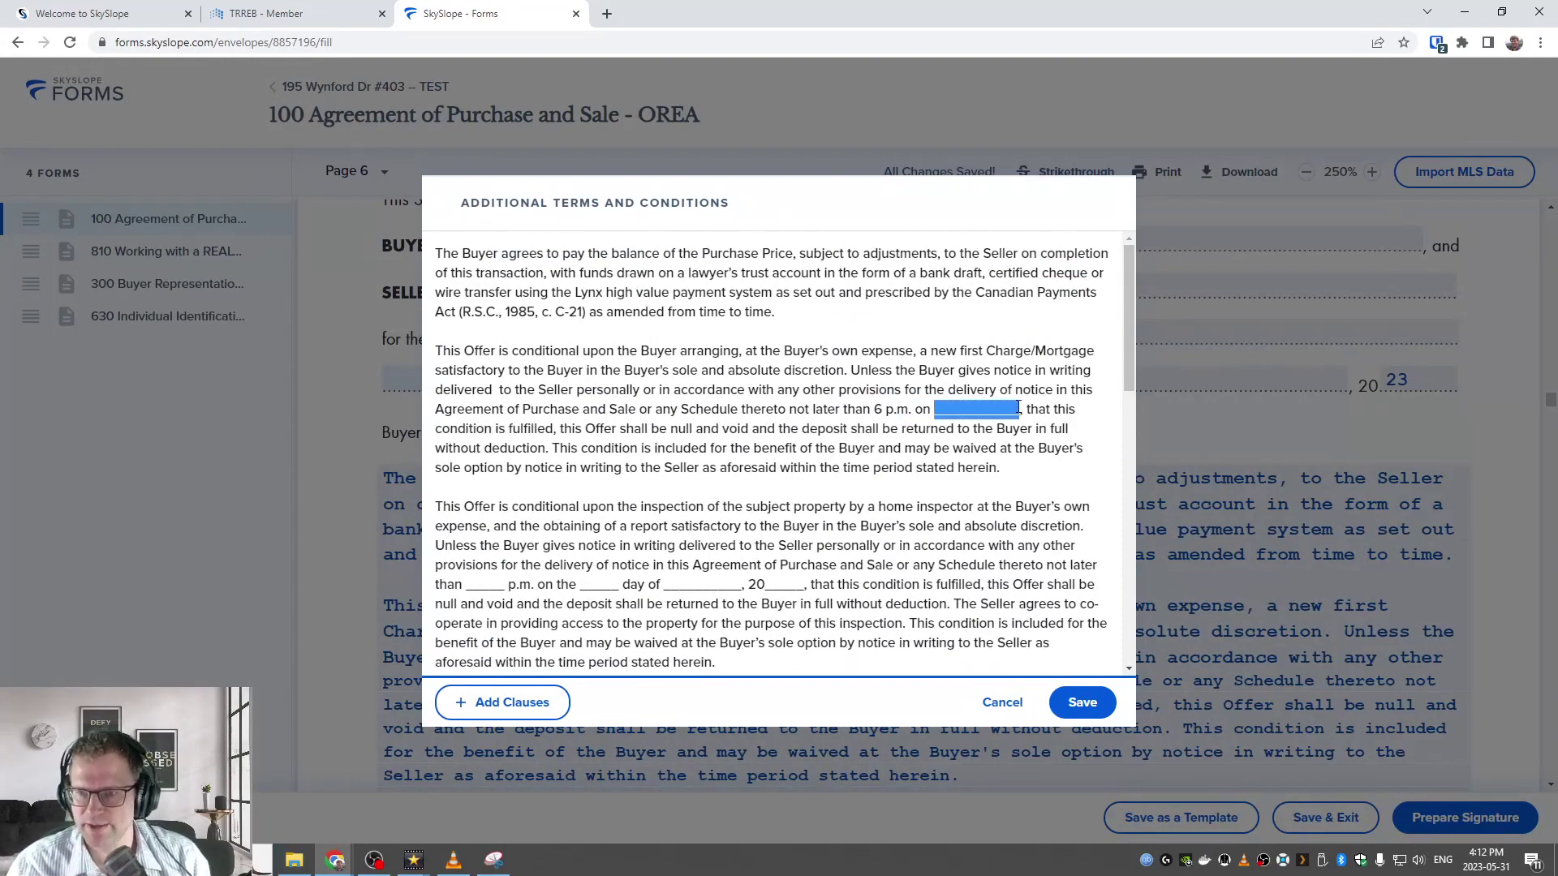
type("June 5, 2023")
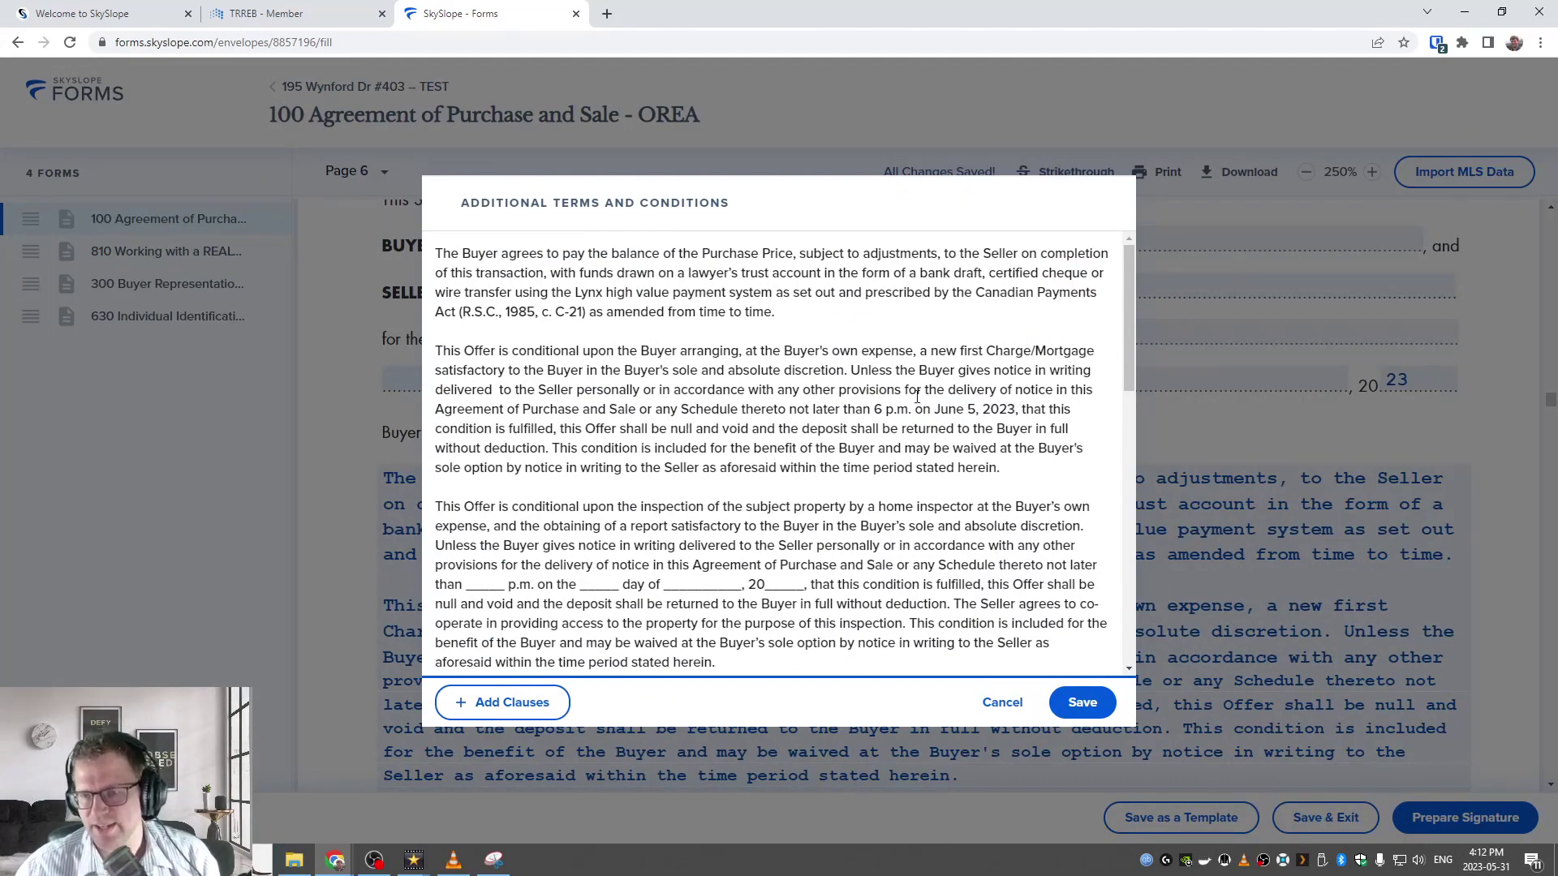
left_click(1082, 703)
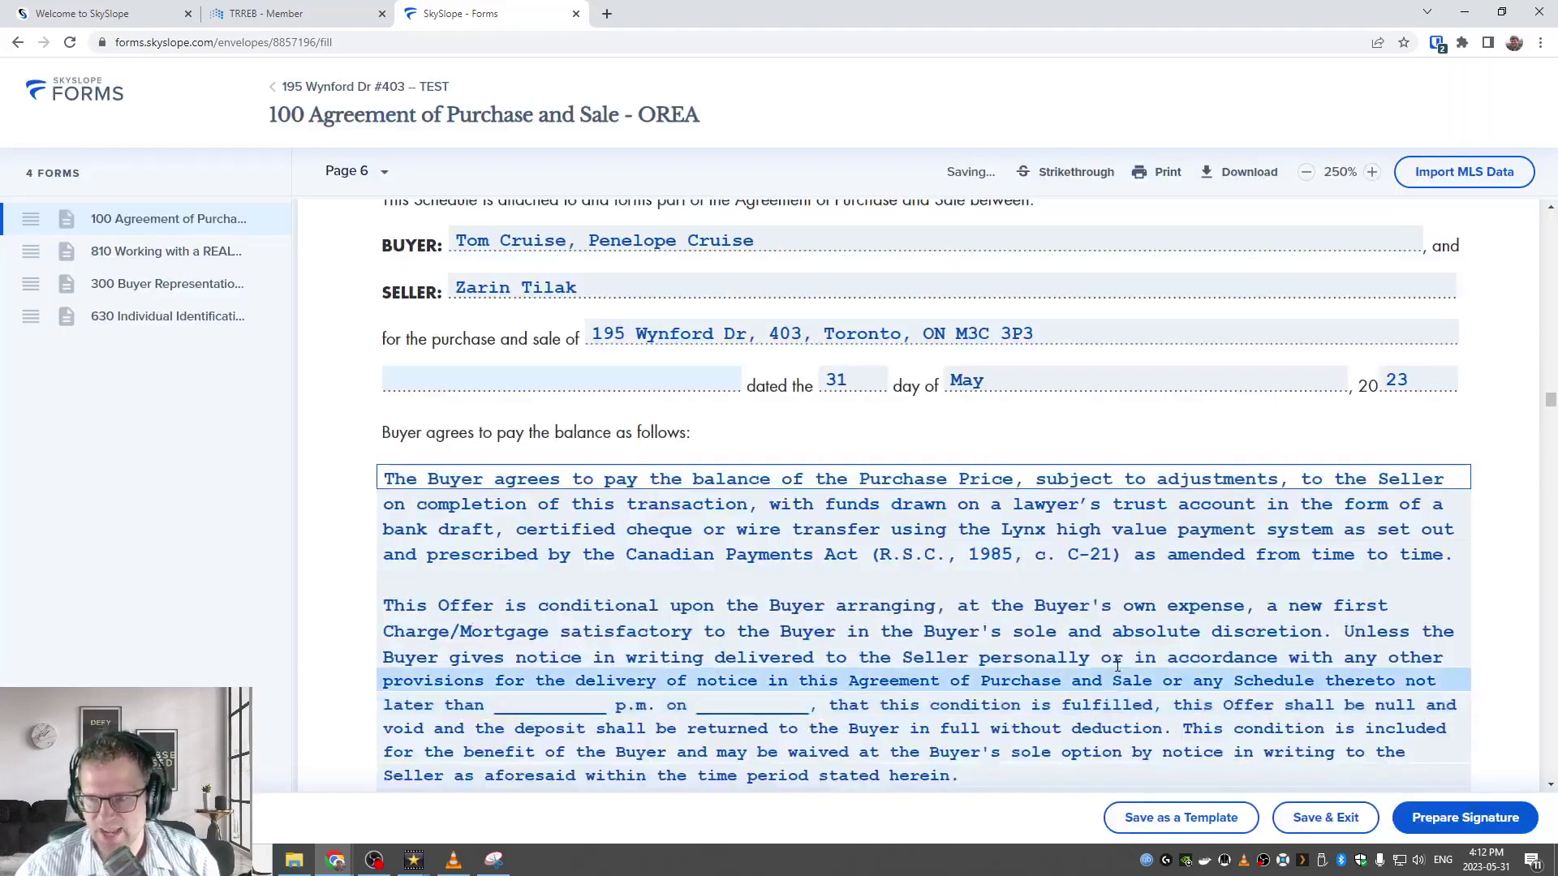
Reopen the additional terms editor and bring up the clause library.
scroll(627, 623, "down", 2)
left_click_drag(492, 542, 734, 542)
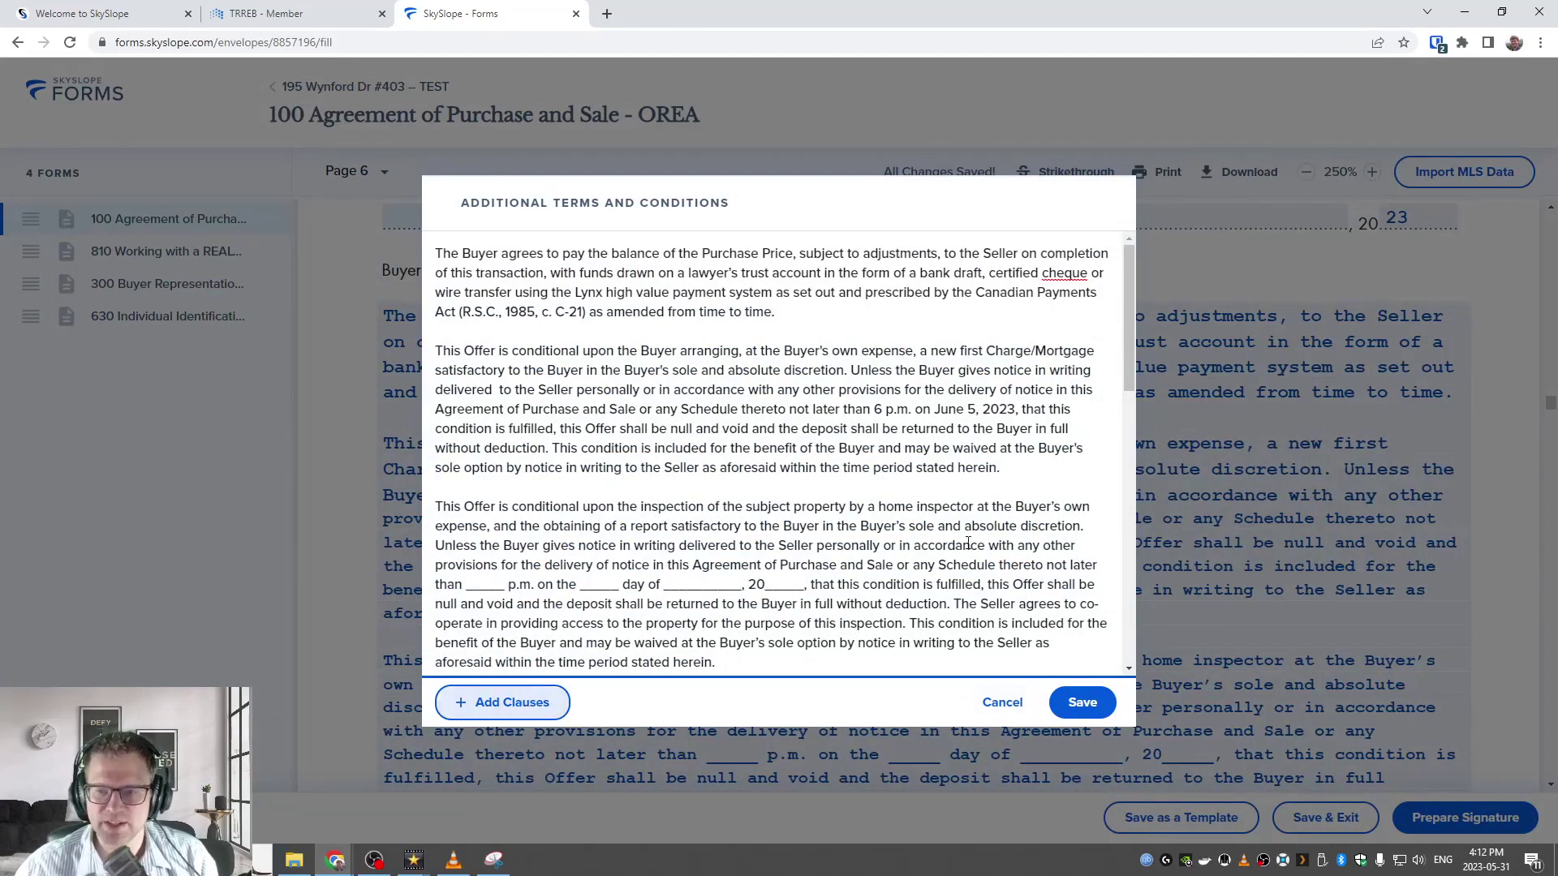
left_click(500, 703)
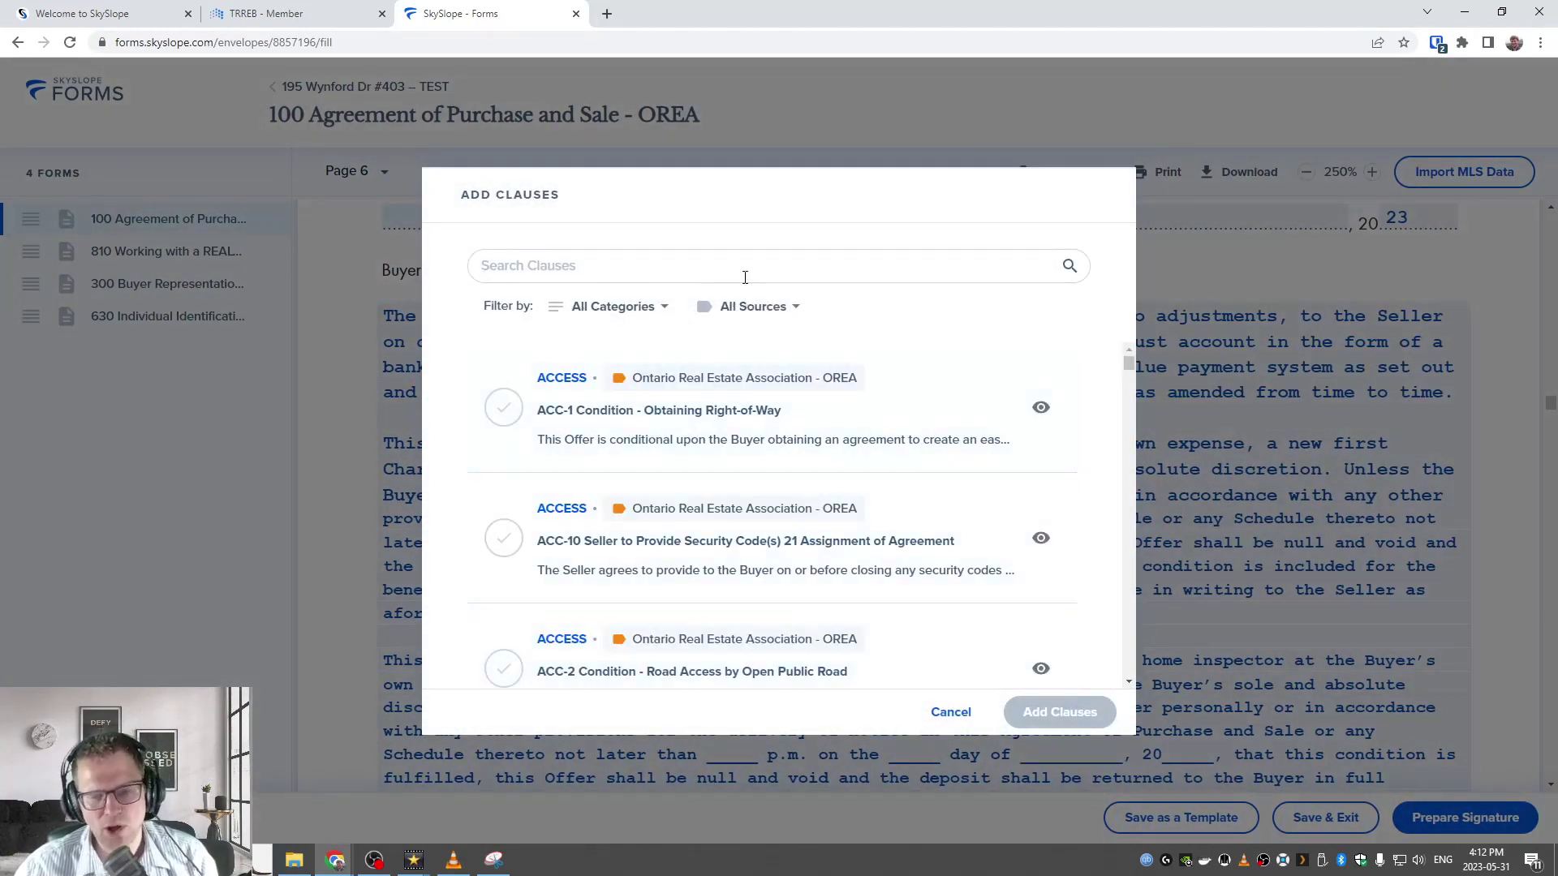
Try the clause source and category filters, including CANNABIS, then reset to all categories.
left_click(762, 307)
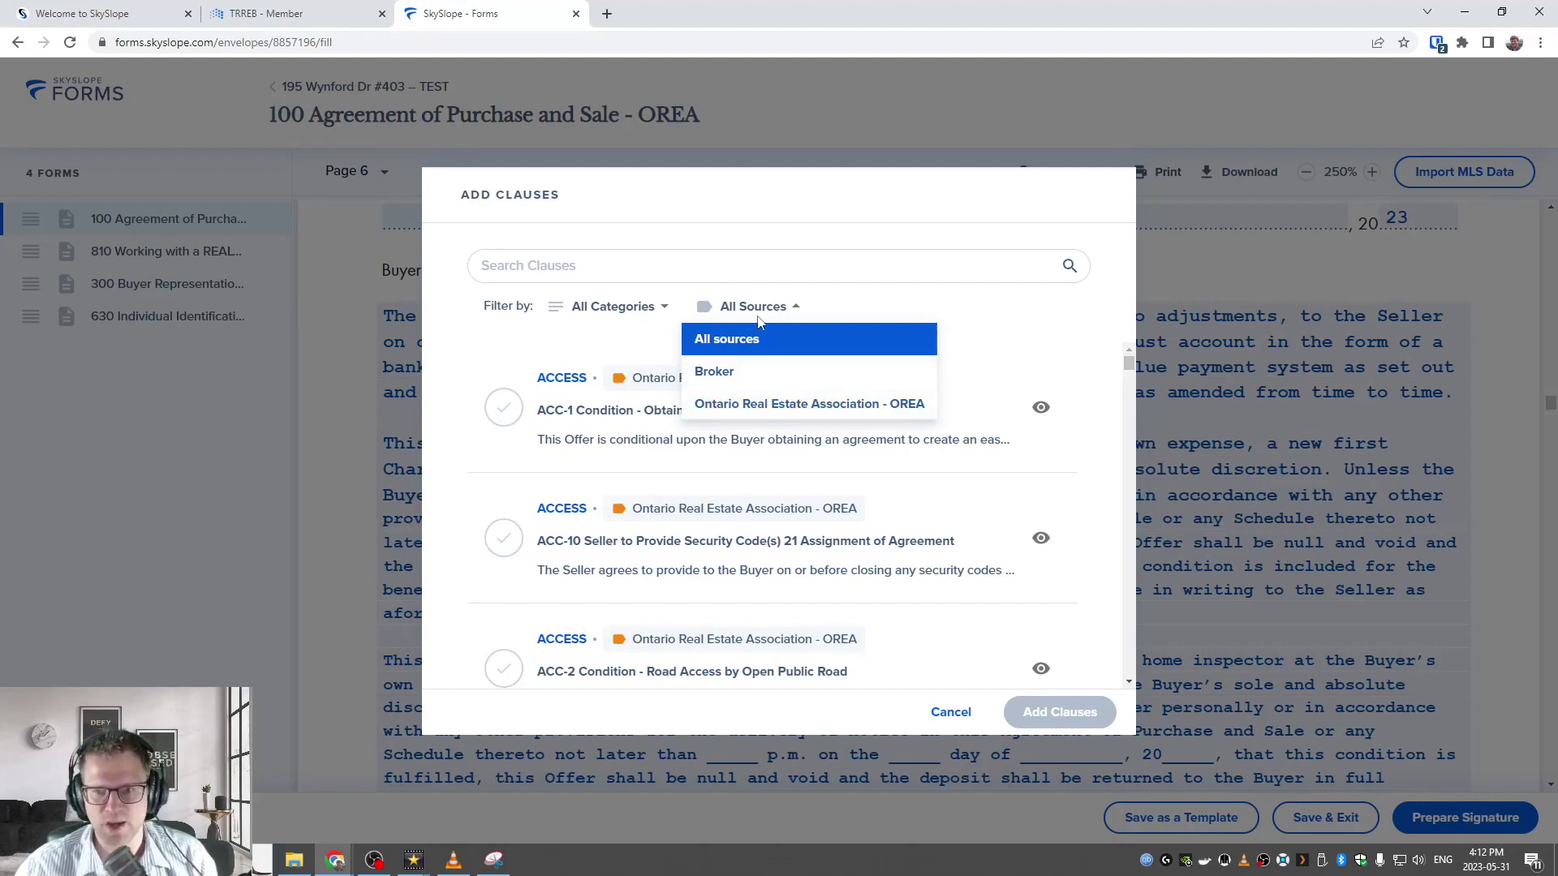
left_click(699, 306)
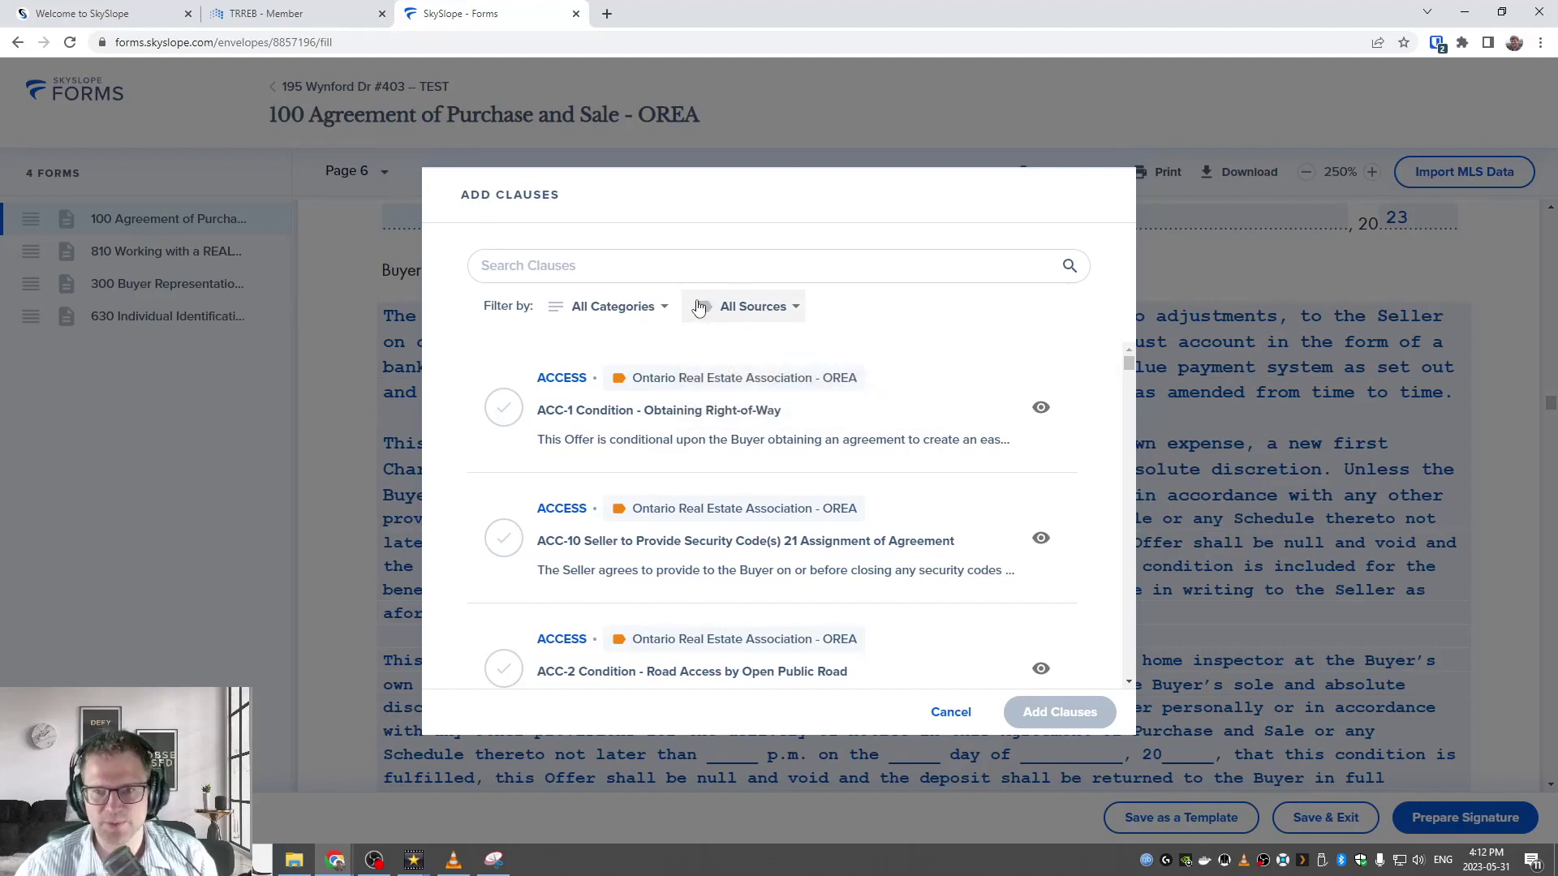
left_click(649, 308)
scroll(655, 396, "down", 1)
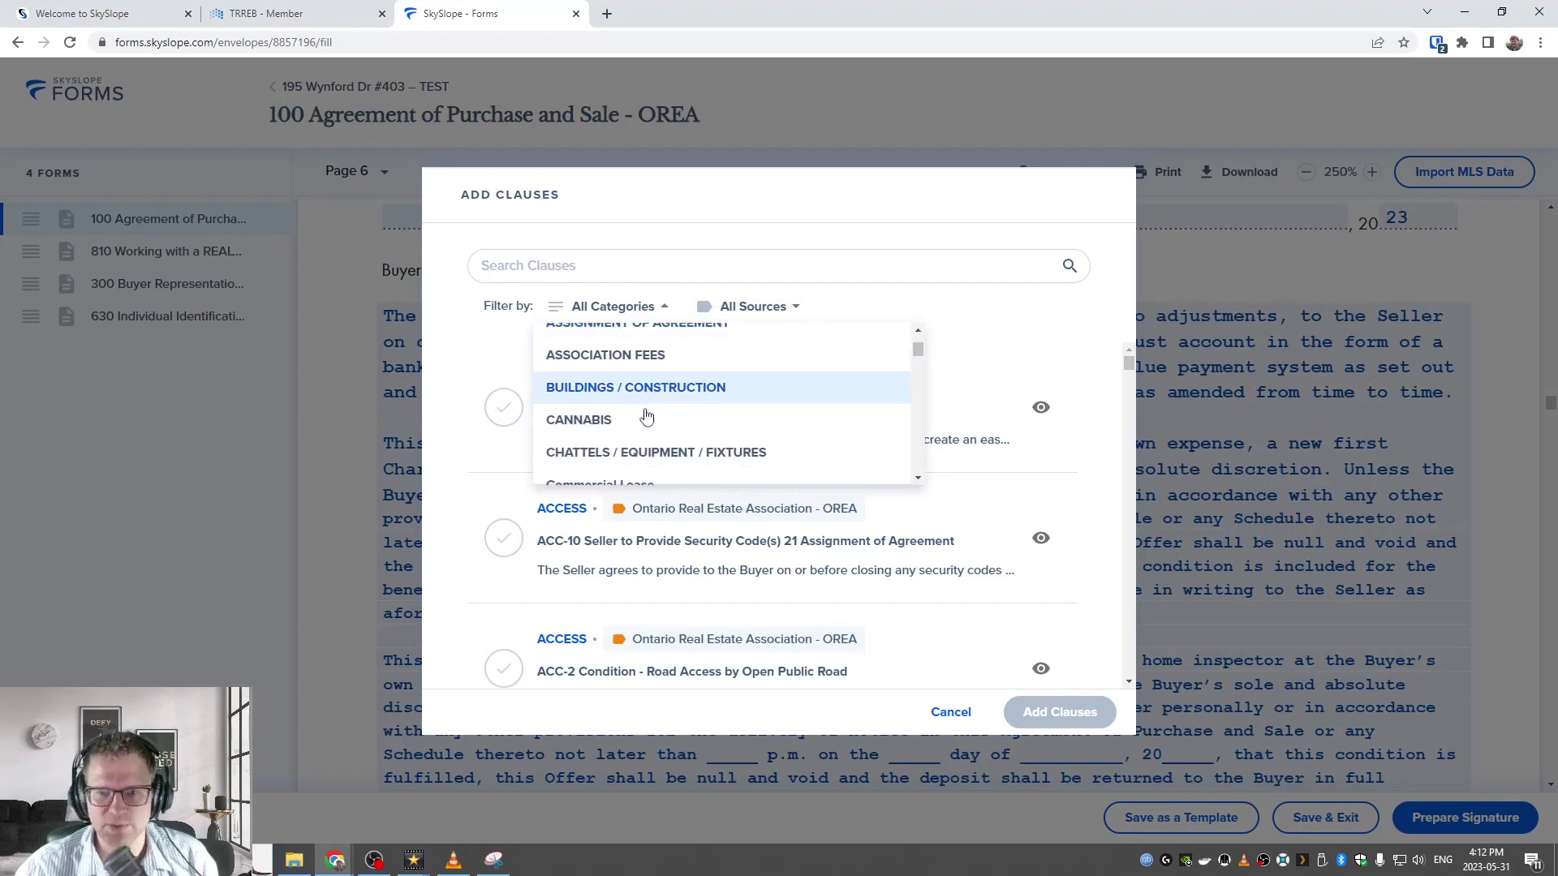
left_click(629, 431)
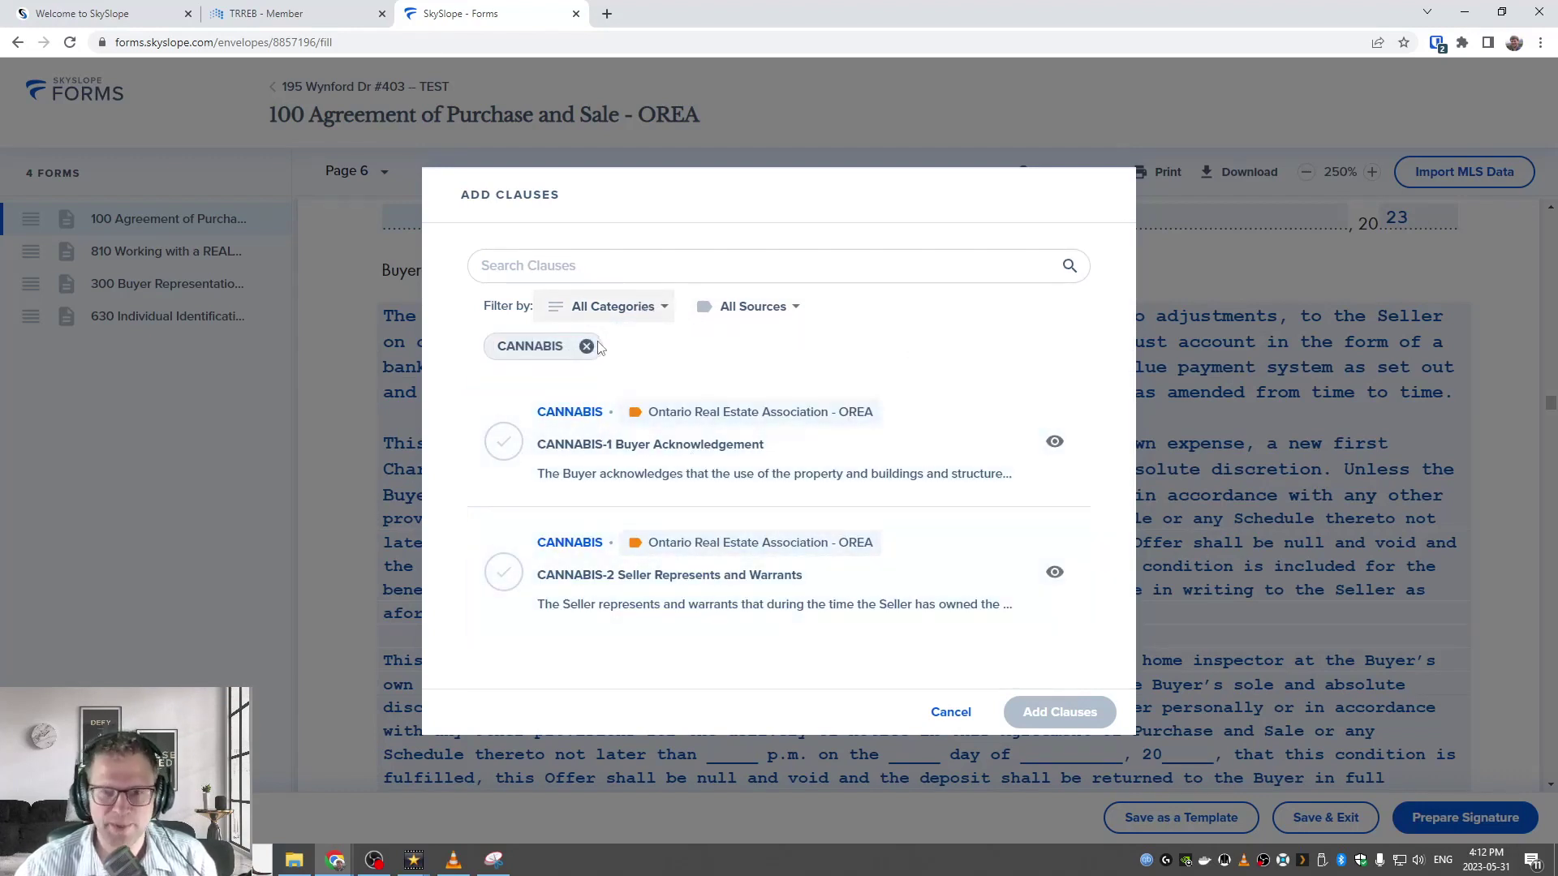
left_click(645, 311)
scroll(635, 393, "down", 5)
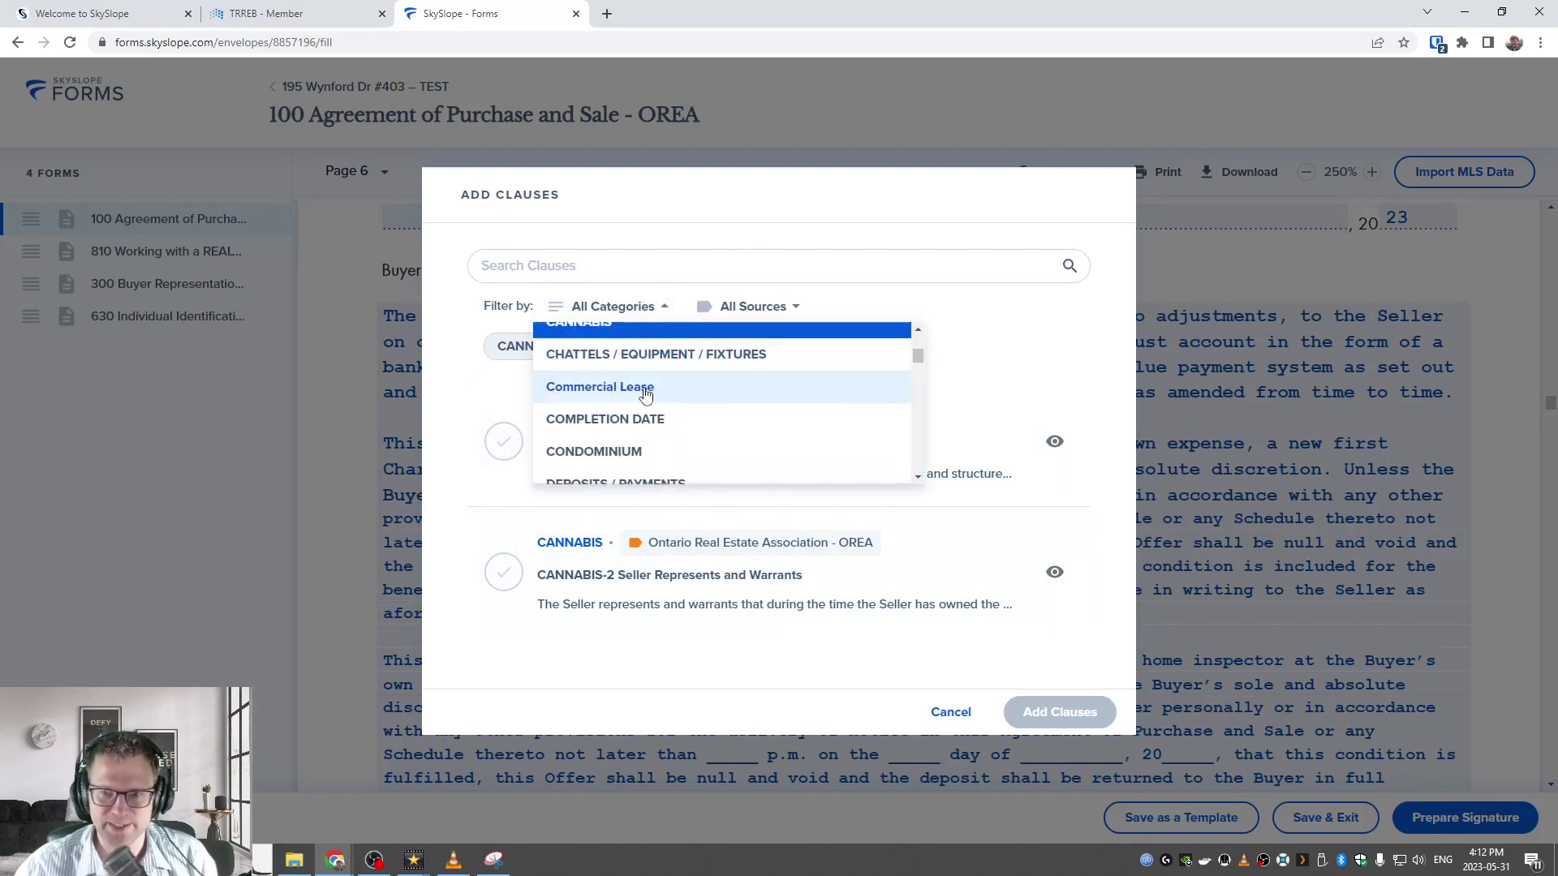
scroll(622, 398, "up", 5)
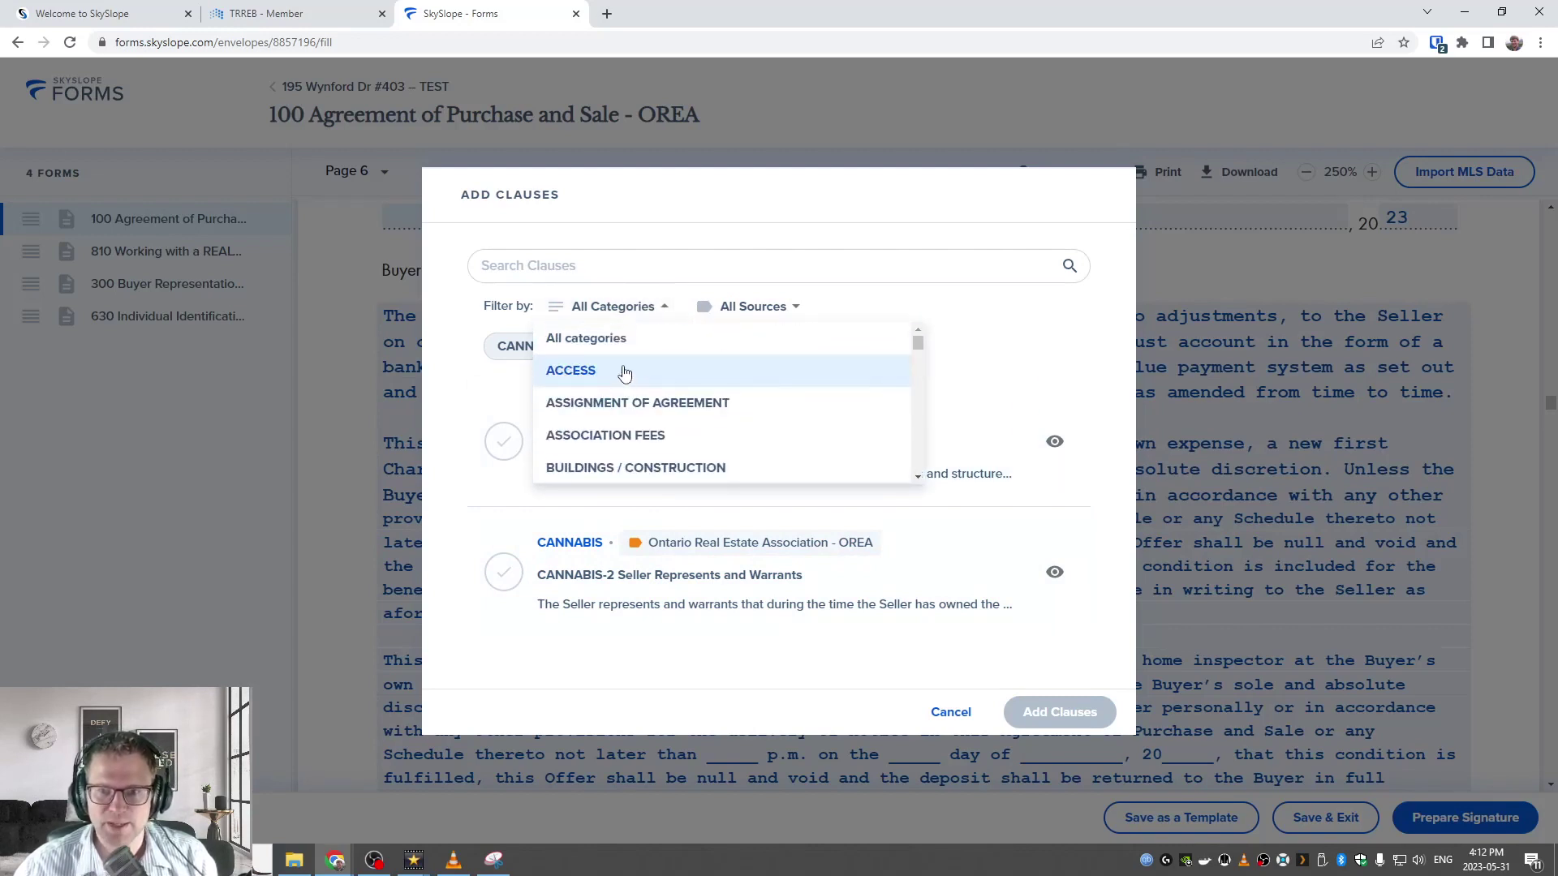
left_click(601, 337)
Search 'septic', preview and add the SEWER/WATER-01 sewage systems clause.
left_click(685, 262)
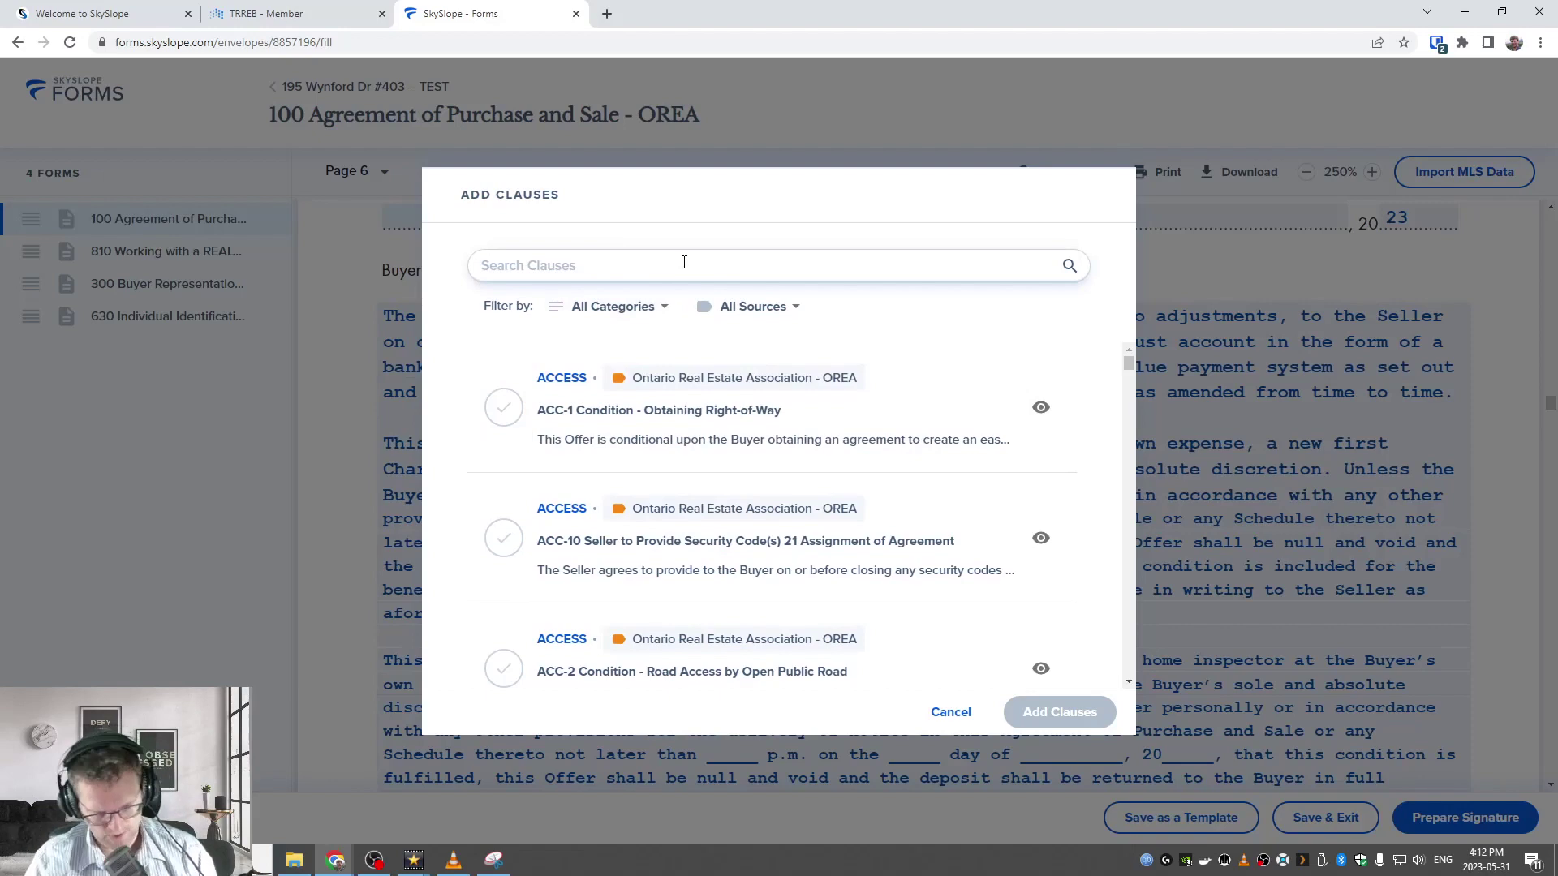
type("septic")
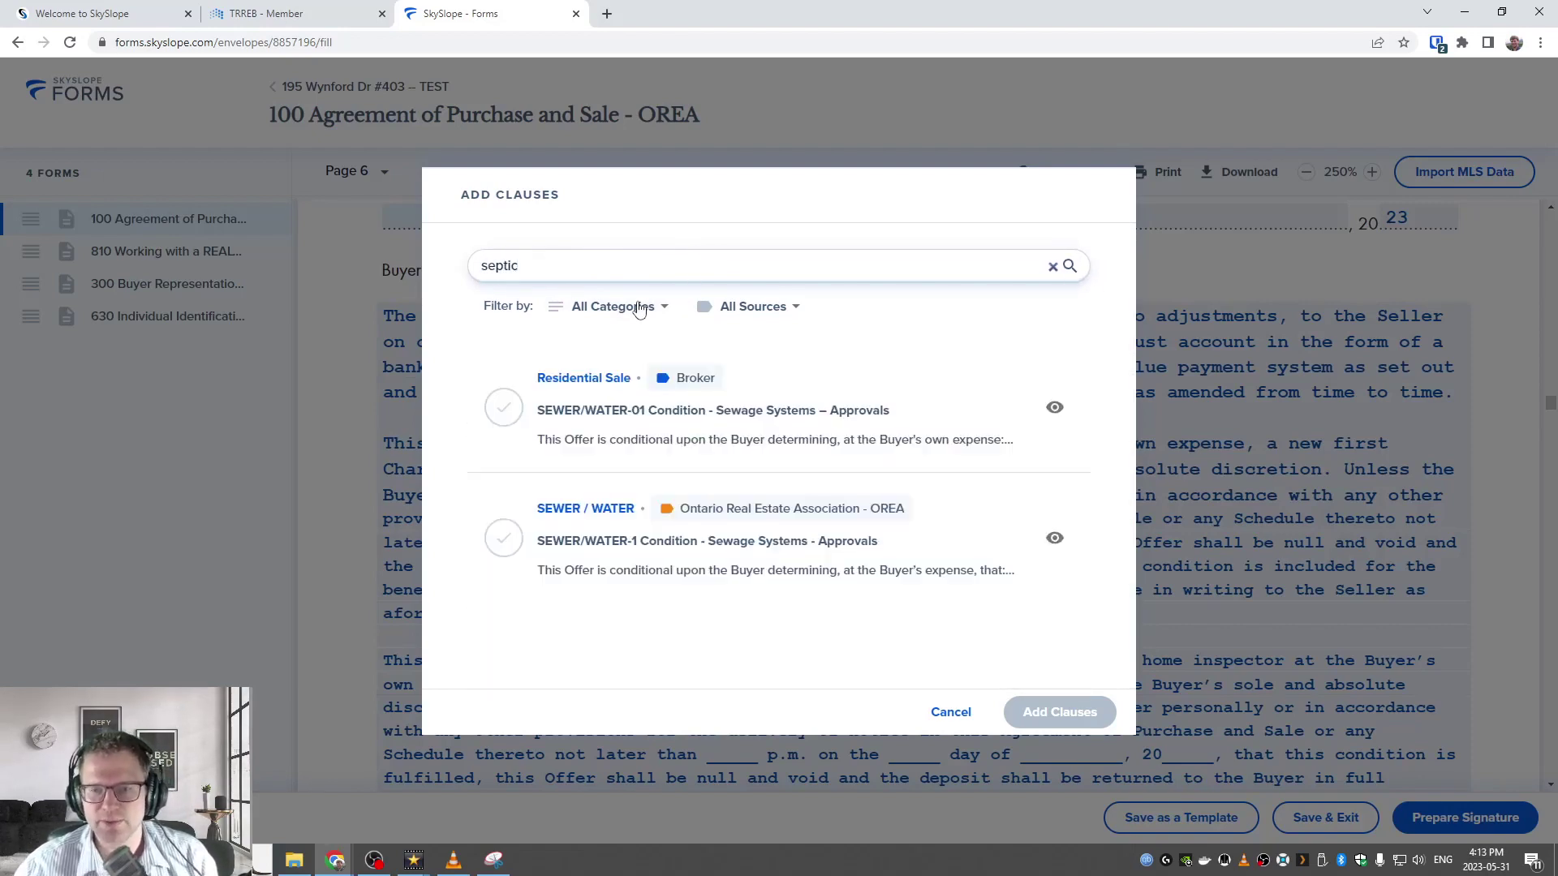
left_click(504, 408)
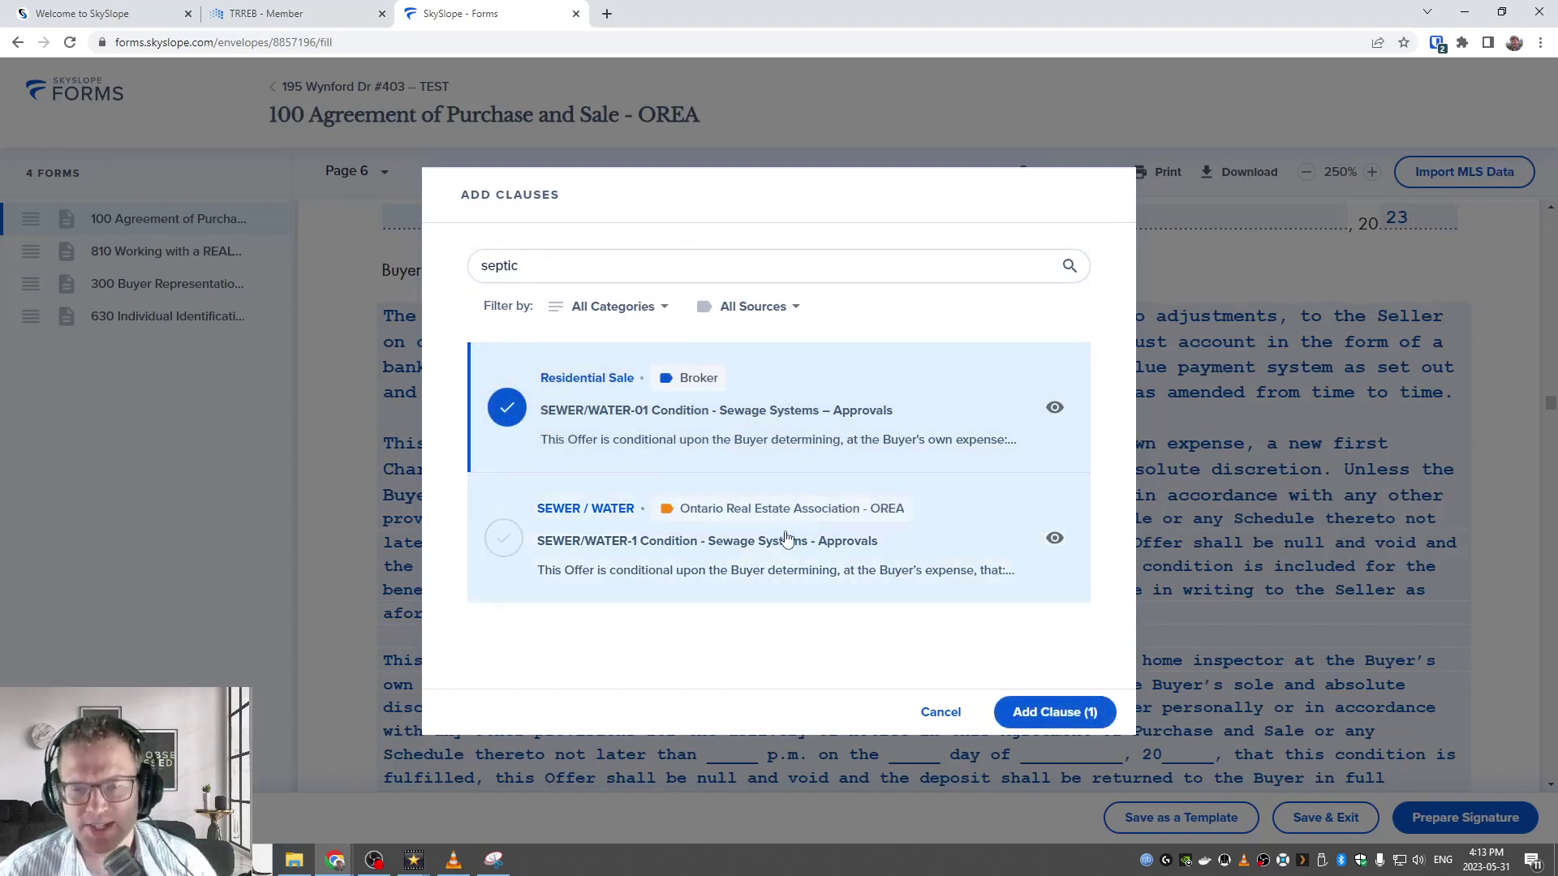
left_click(1054, 410)
scroll(917, 438, "down", 1)
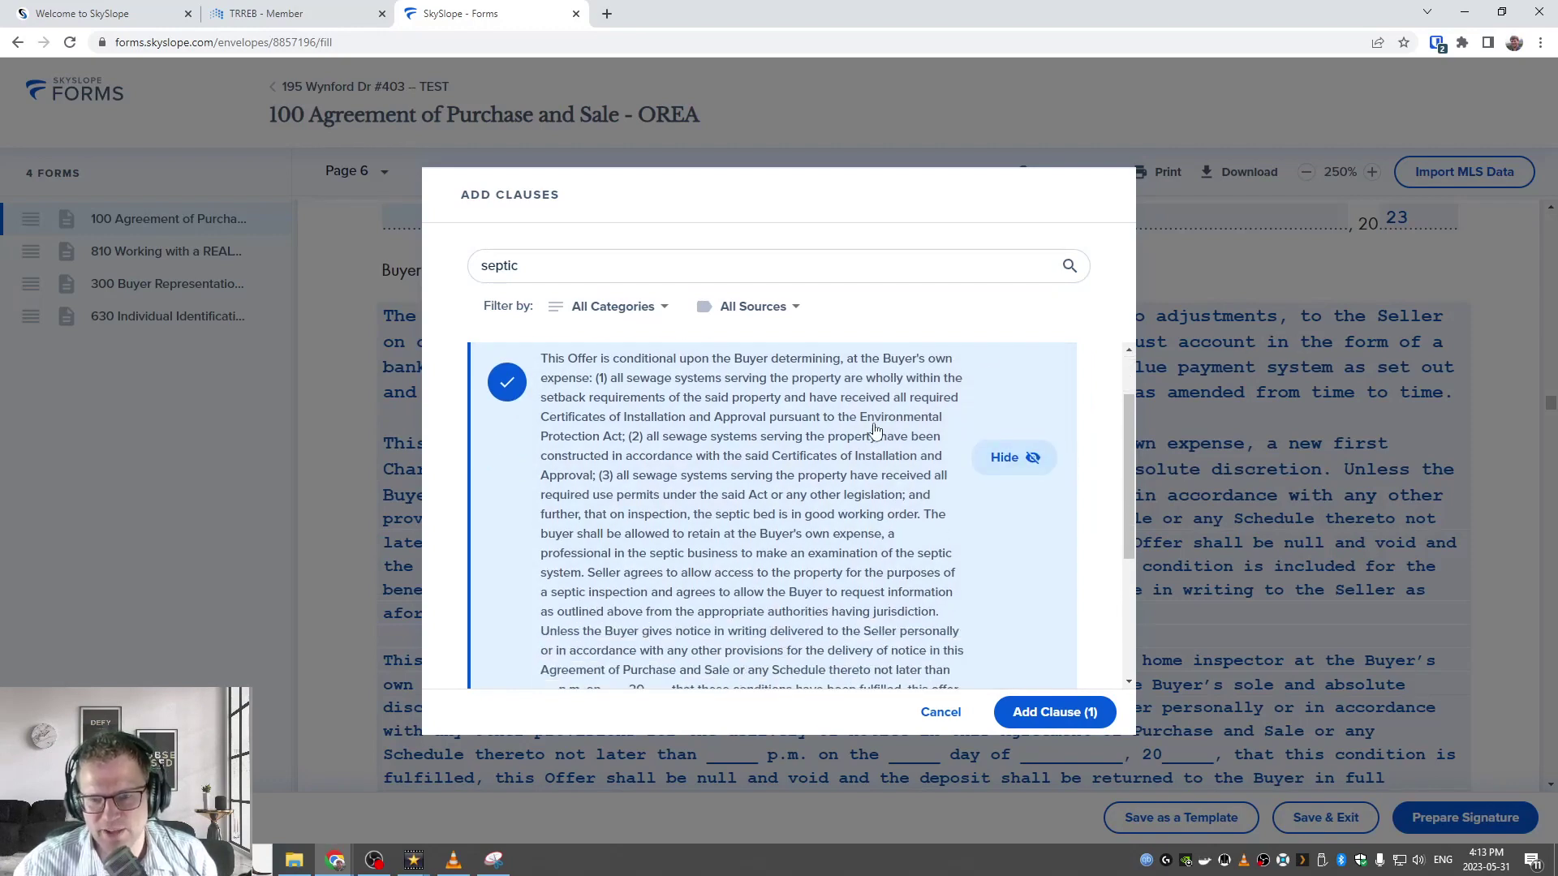
scroll(898, 436, "down", 3)
scroll(839, 446, "up", 4)
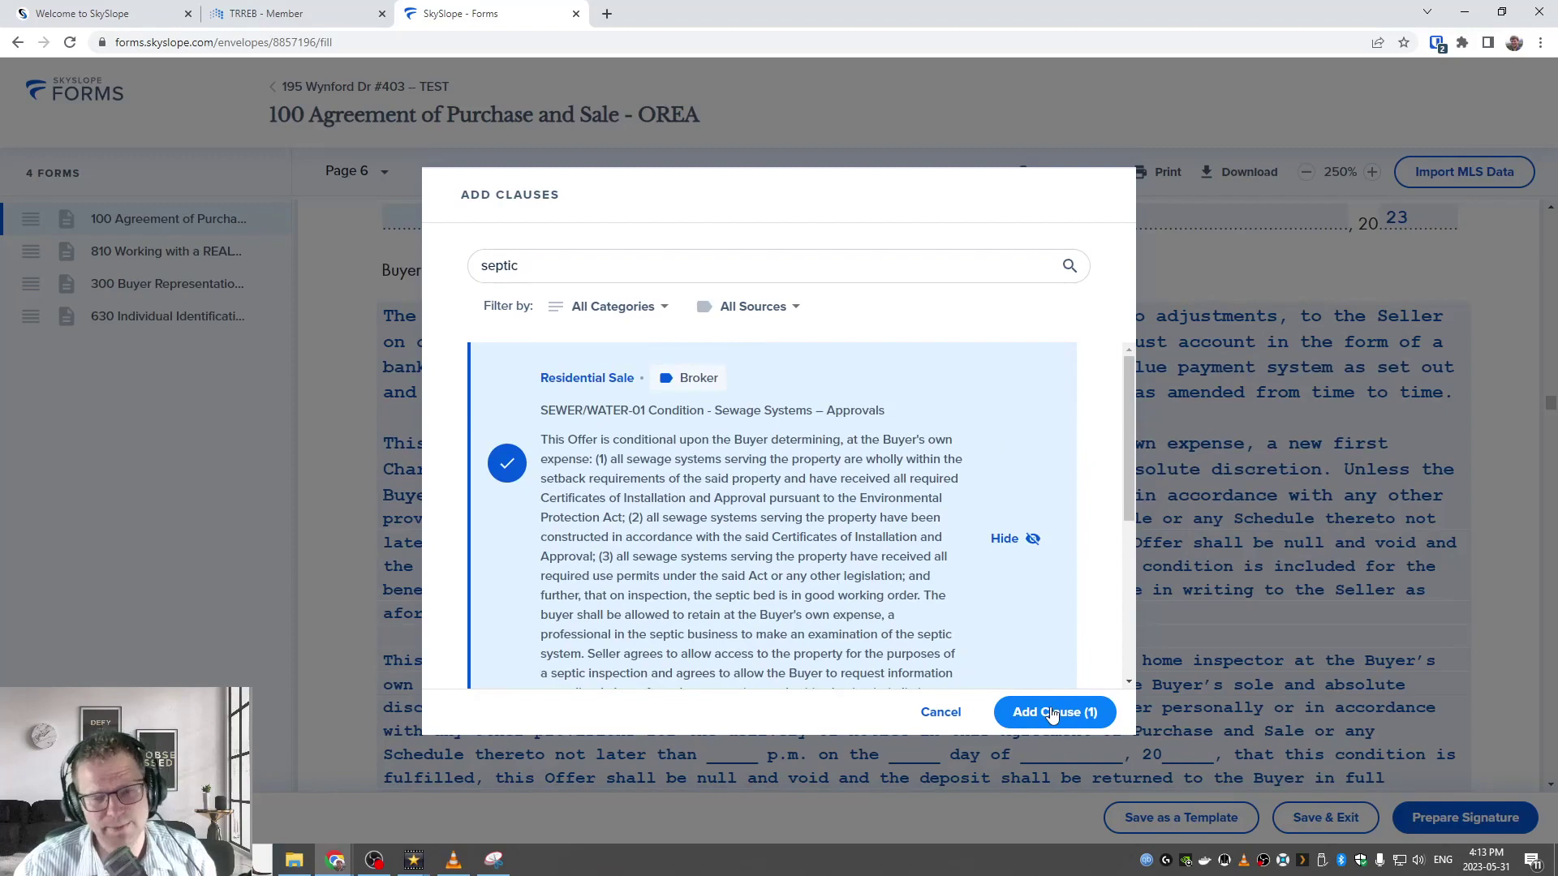
scroll(892, 544, "down", 4)
left_click(501, 631)
left_click(506, 628)
scroll(1011, 605, "up", 4)
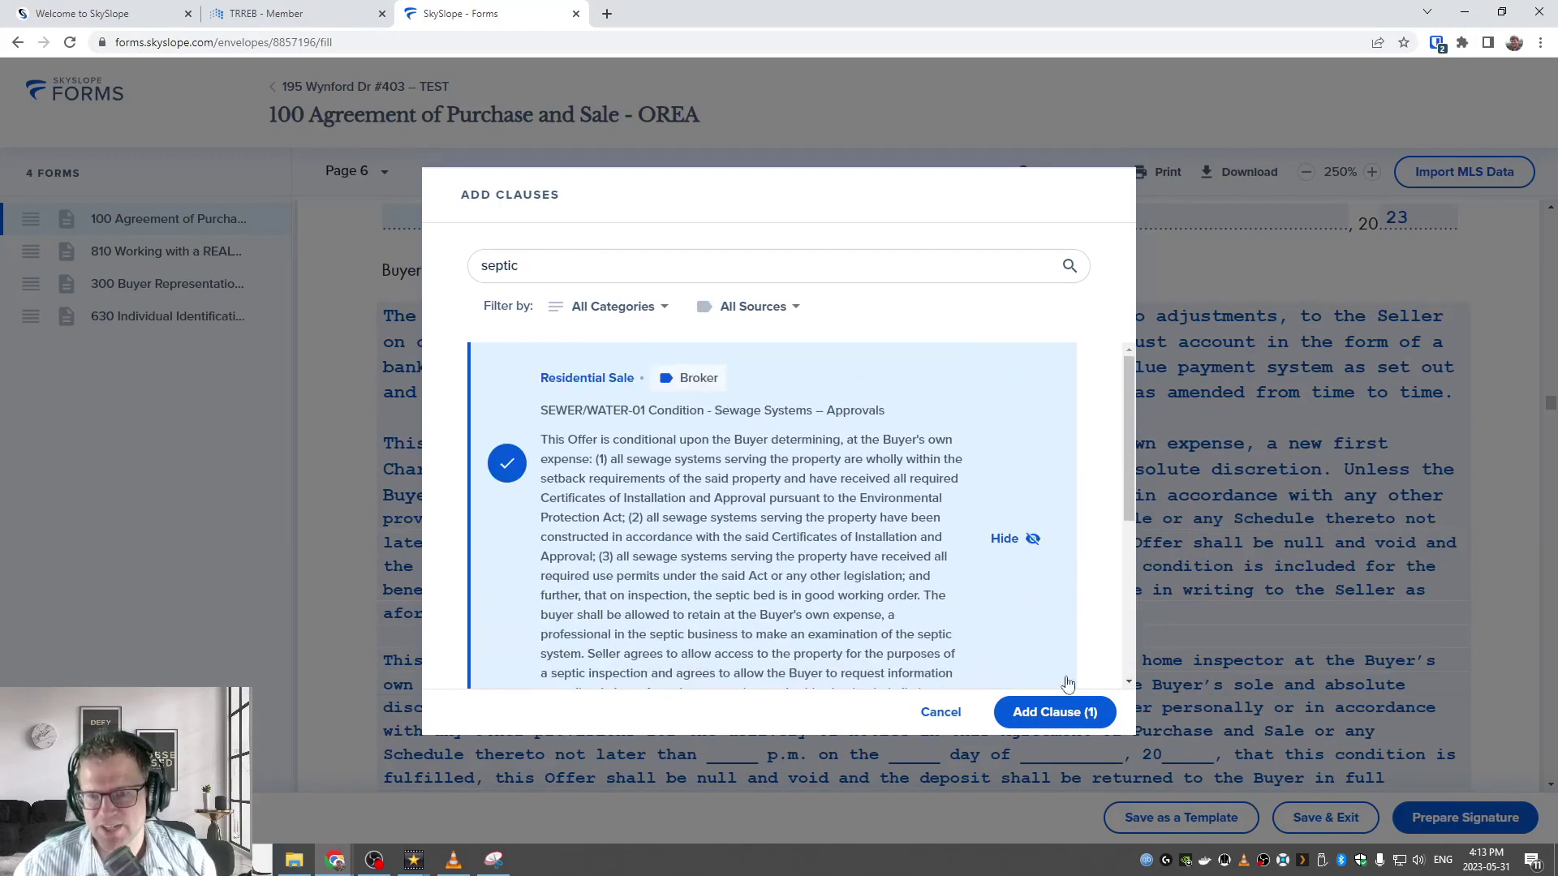
left_click(1077, 717)
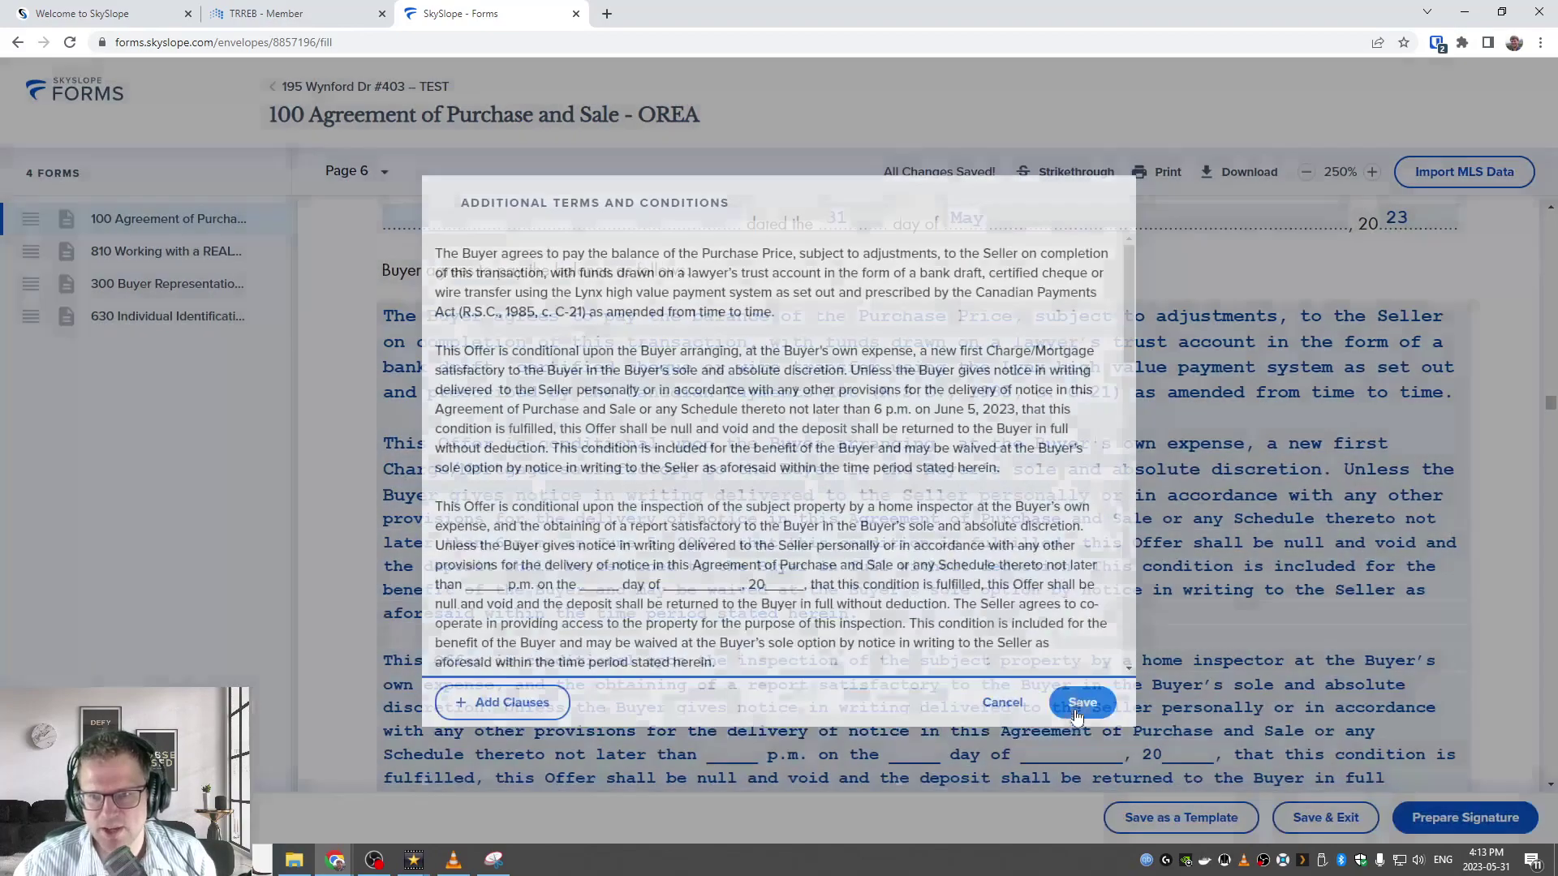
Review the newly added sewage systems paragraph in the additional terms and save them.
key("ctrl+a")
scroll(633, 381, "down", 15)
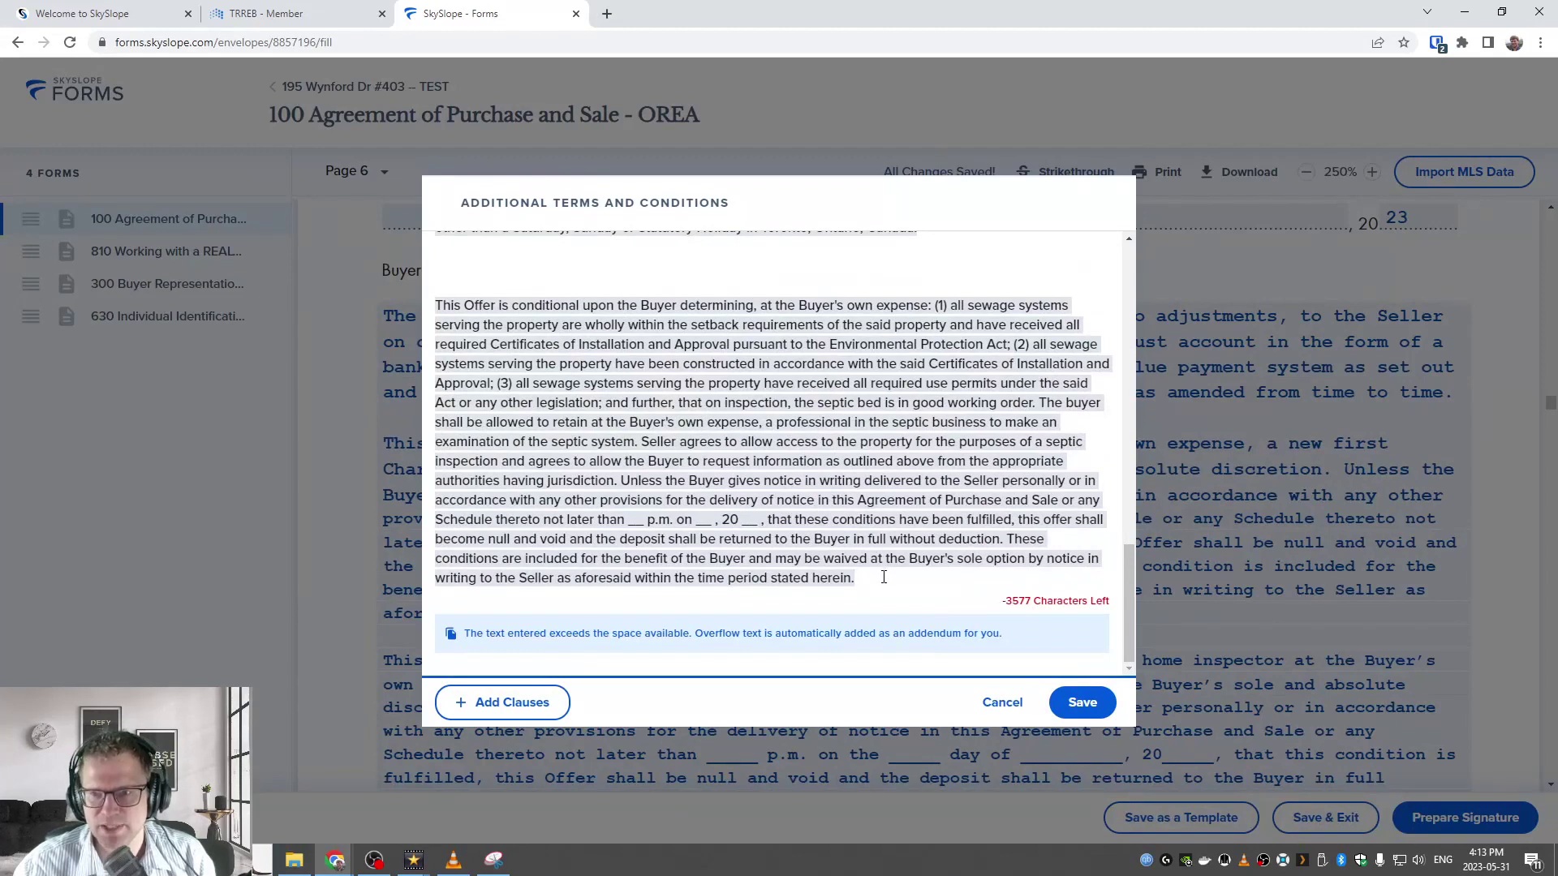
left_click_drag(885, 578, 439, 299)
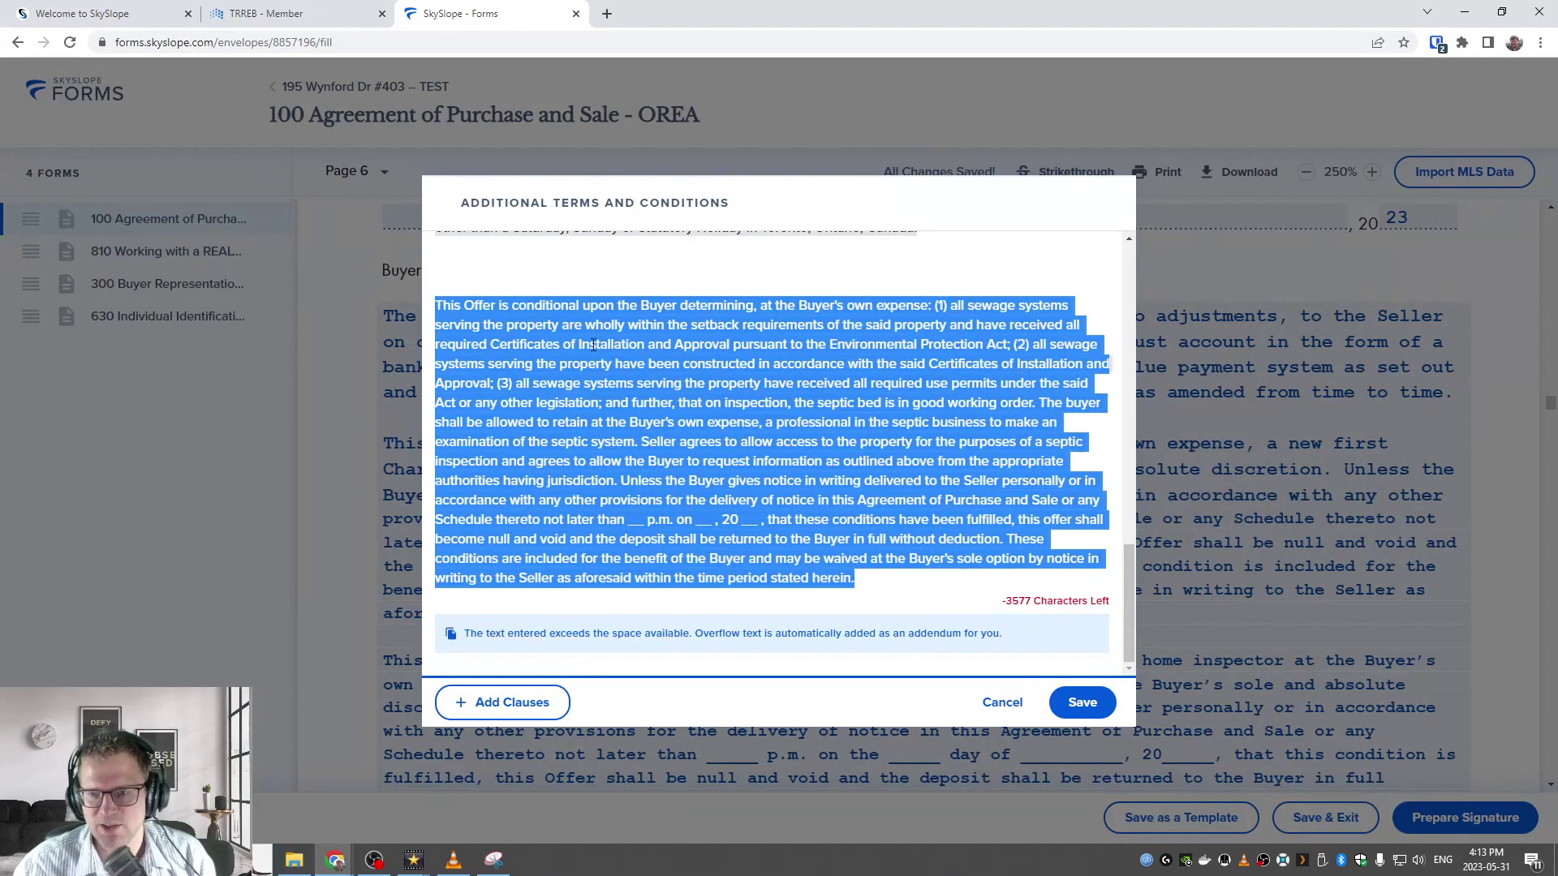
scroll(888, 432, "up", 5)
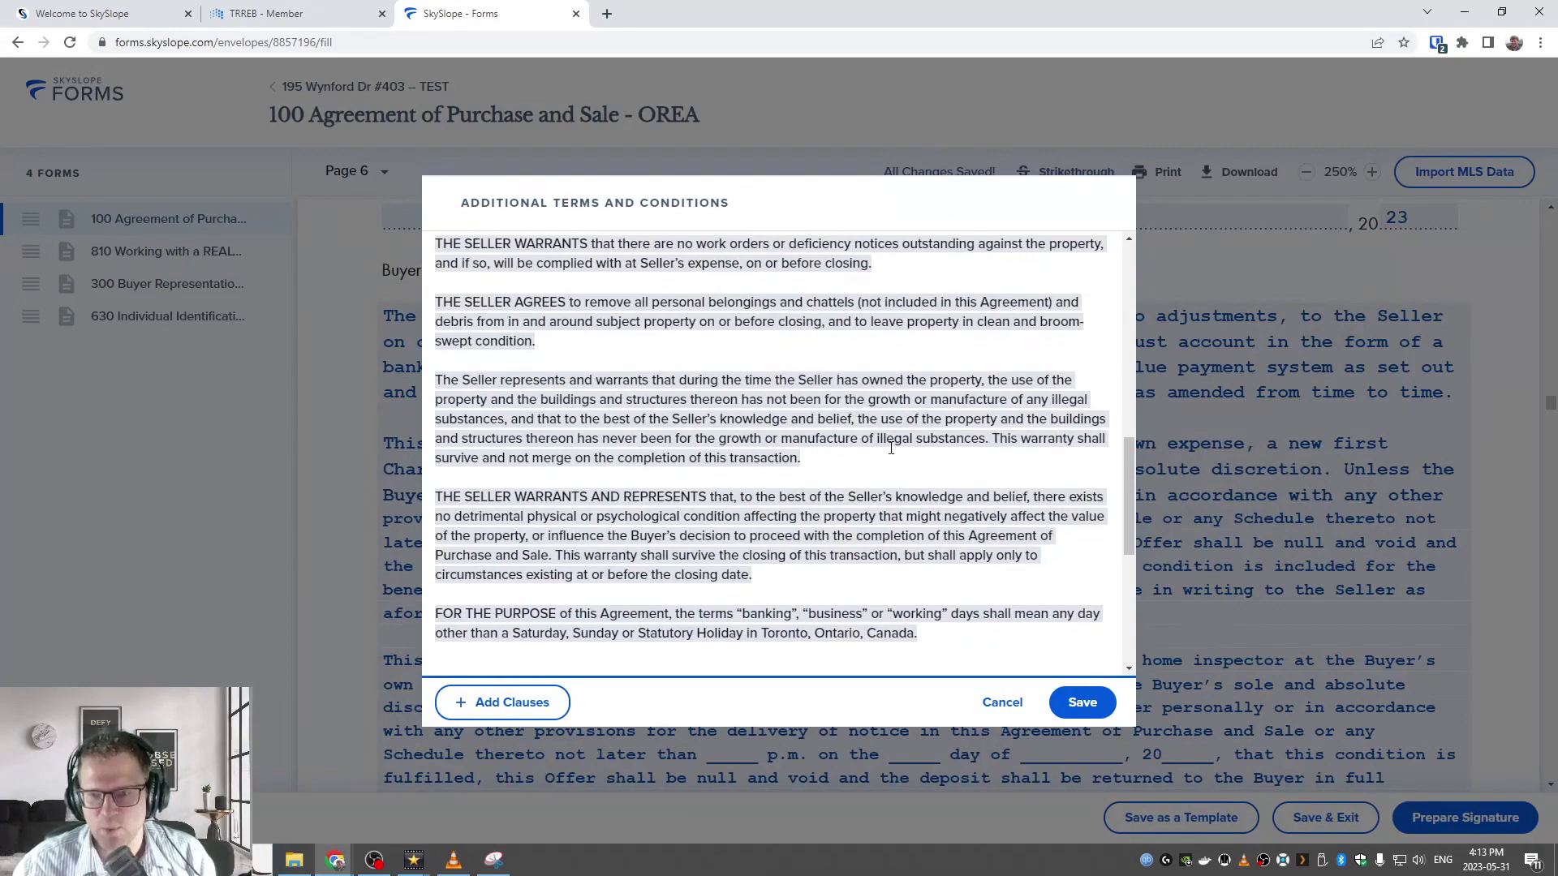
scroll(874, 460, "down", 5)
left_click(844, 477)
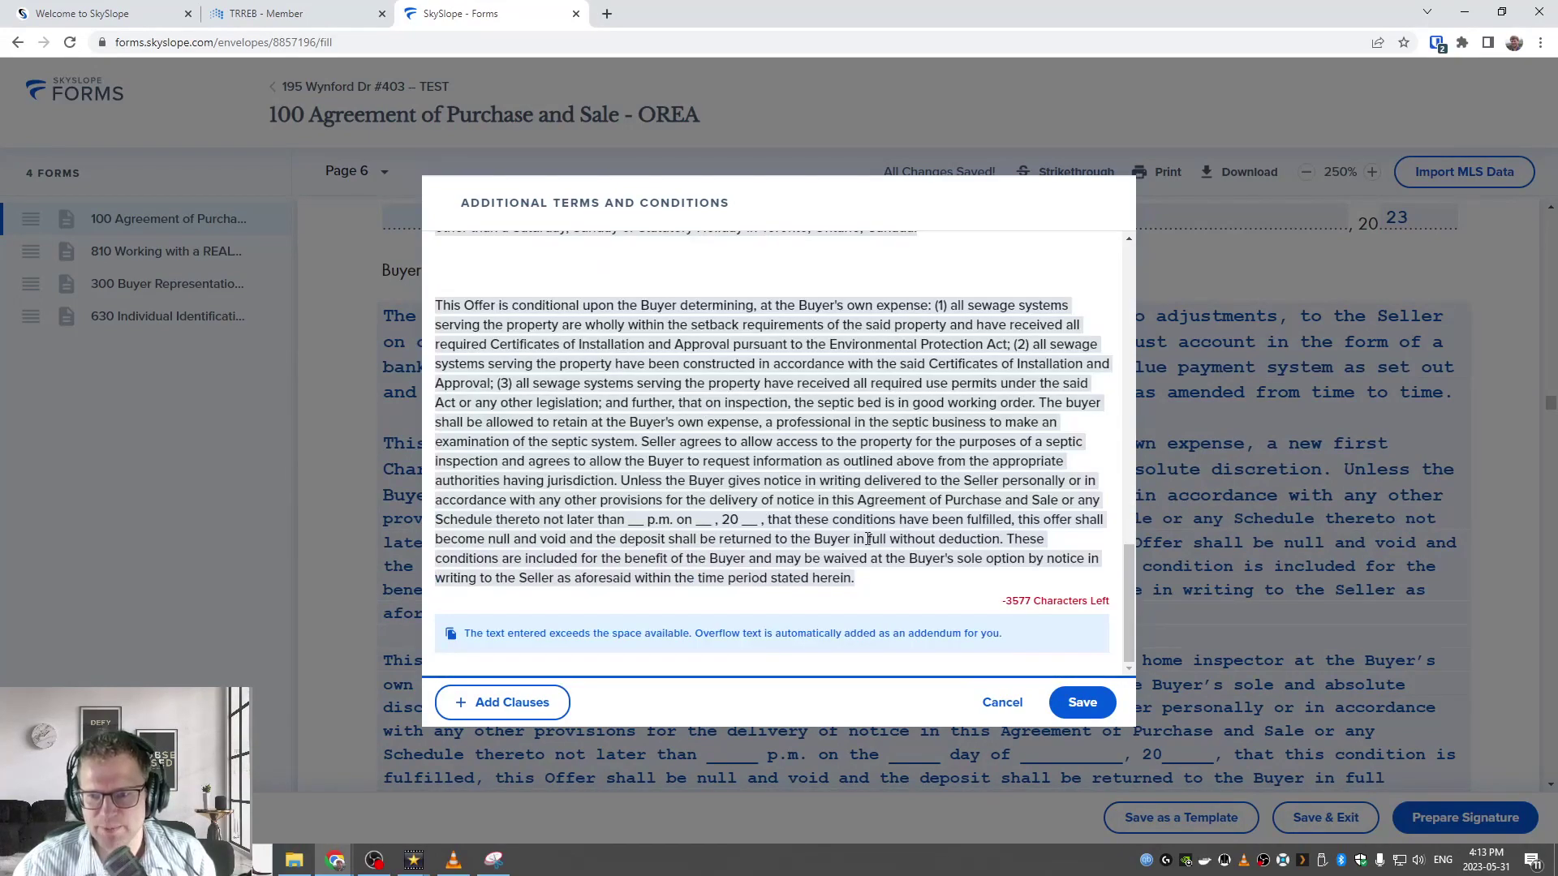
scroll(867, 538, "up", 10)
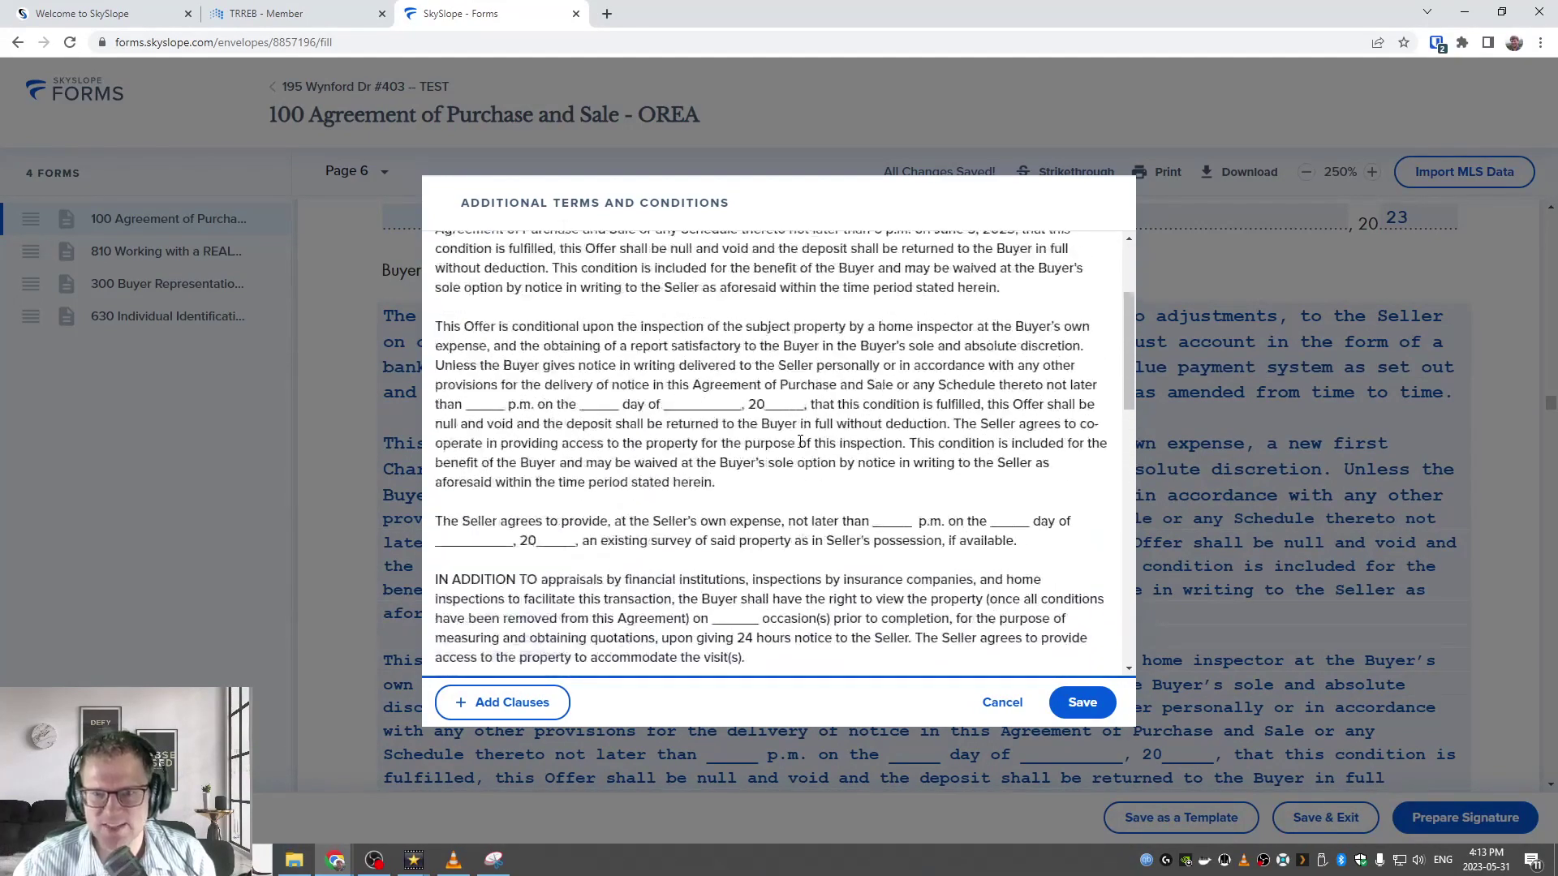
scroll(780, 429, "up", 2)
scroll(765, 416, "down", 2)
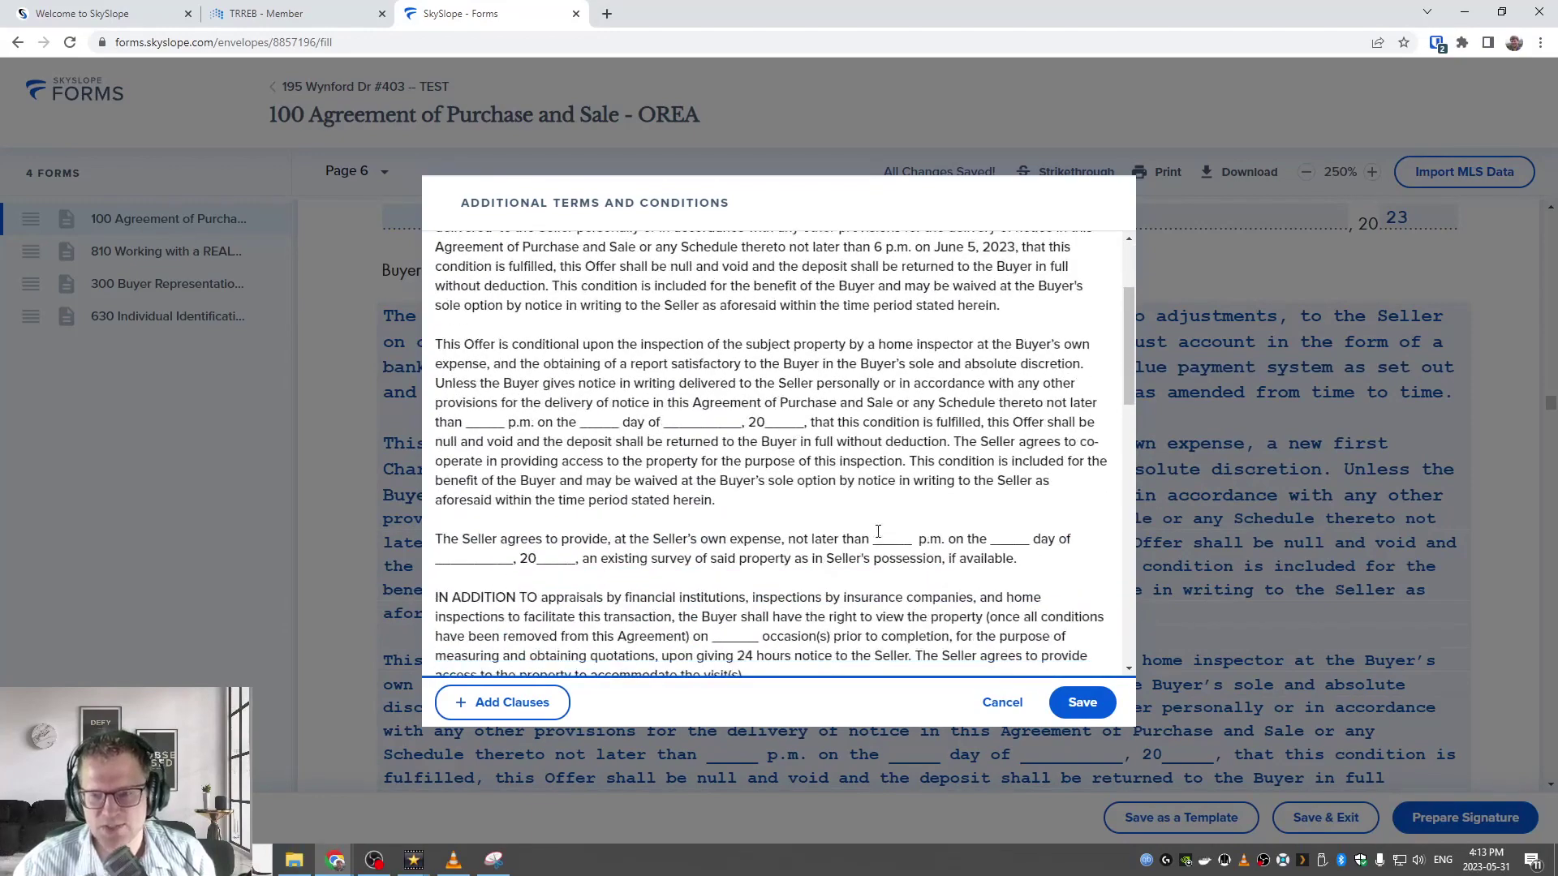
left_click(1087, 704)
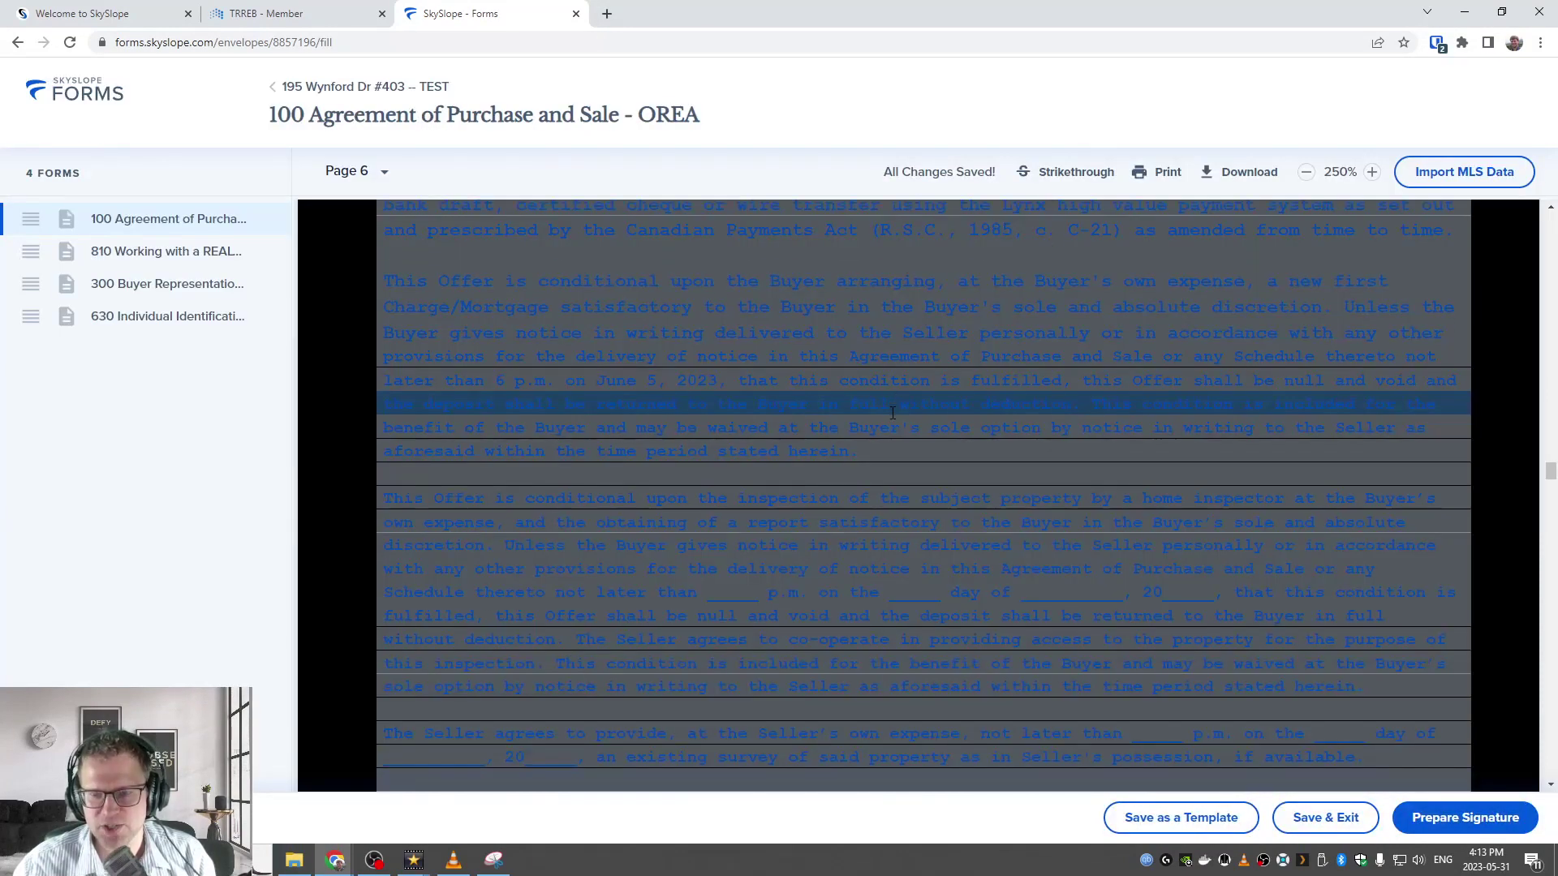
Scroll from Schedule A through form 810 to page 2 of the Buyer Representation Agreement.
scroll(921, 408, "down", 10)
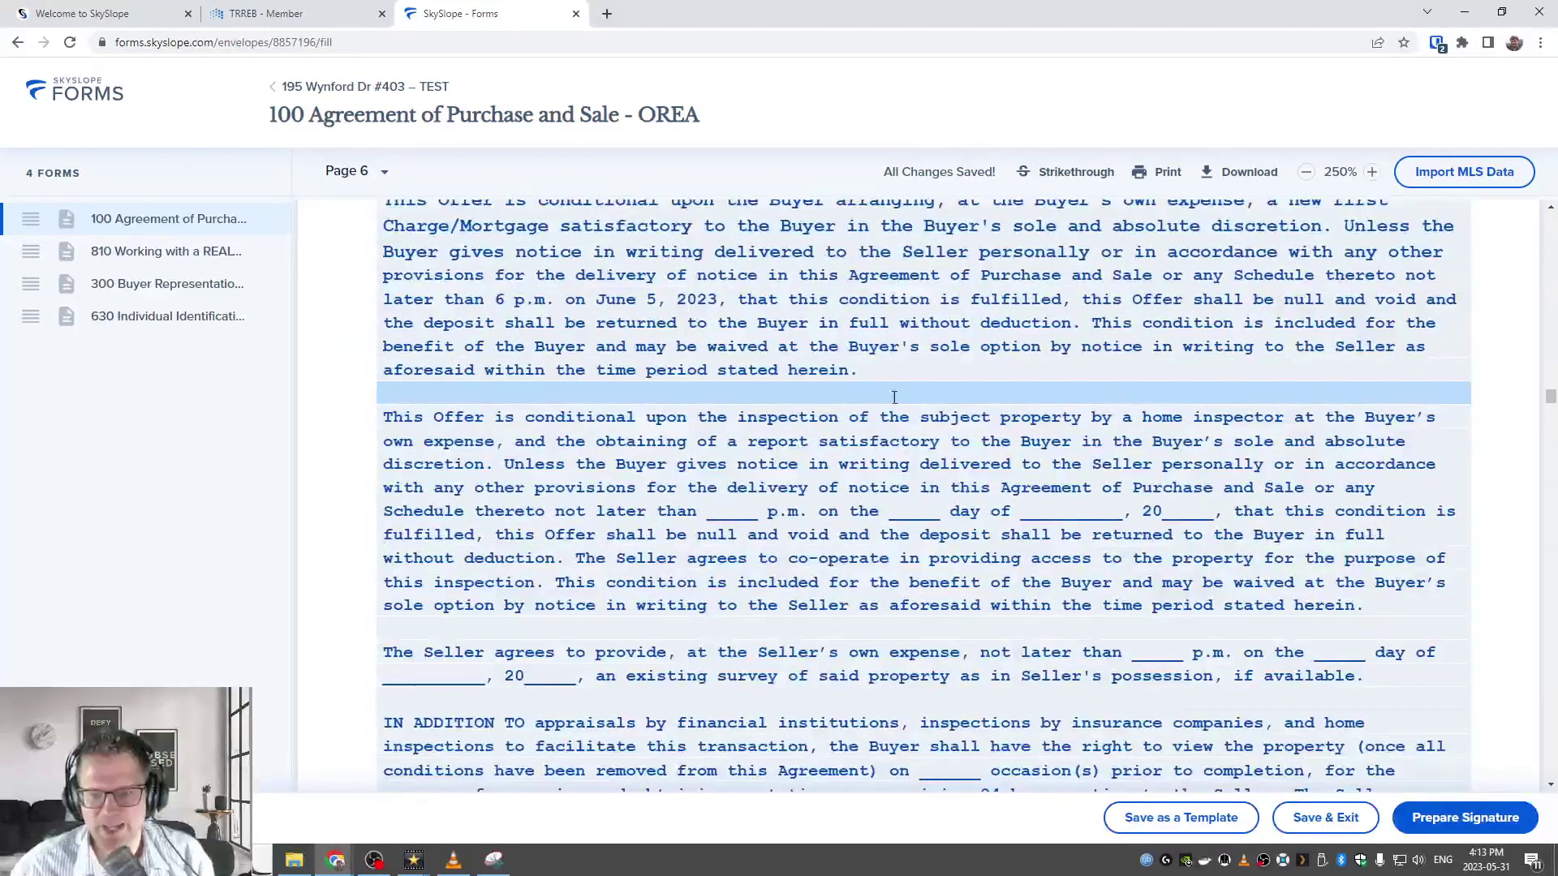
scroll(925, 404, "down", 10)
scroll(816, 453, "down", 7)
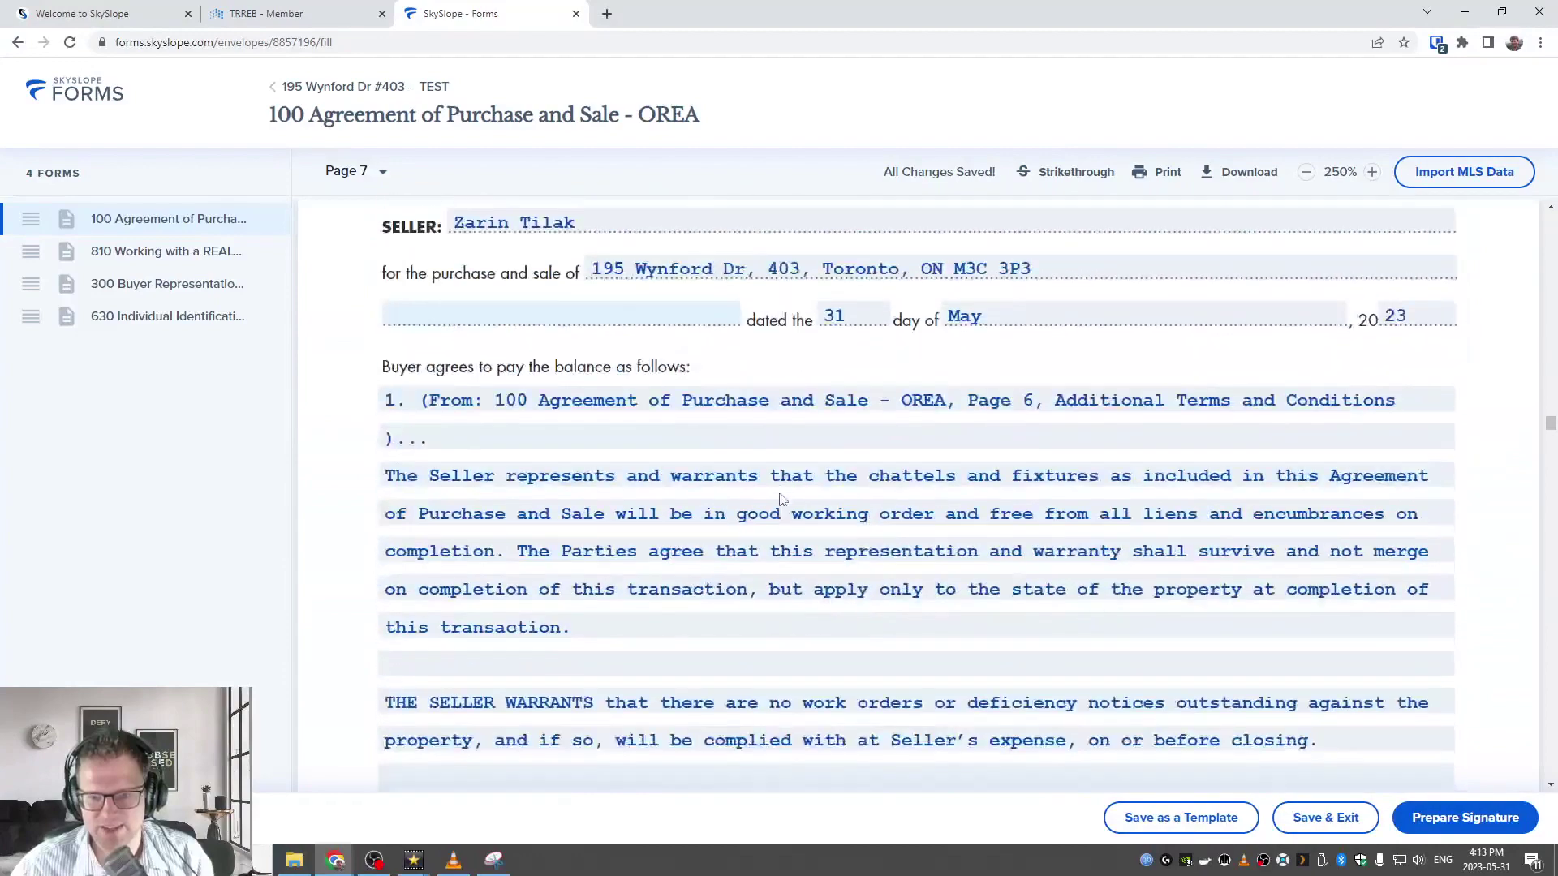
scroll(549, 394, "up", 3)
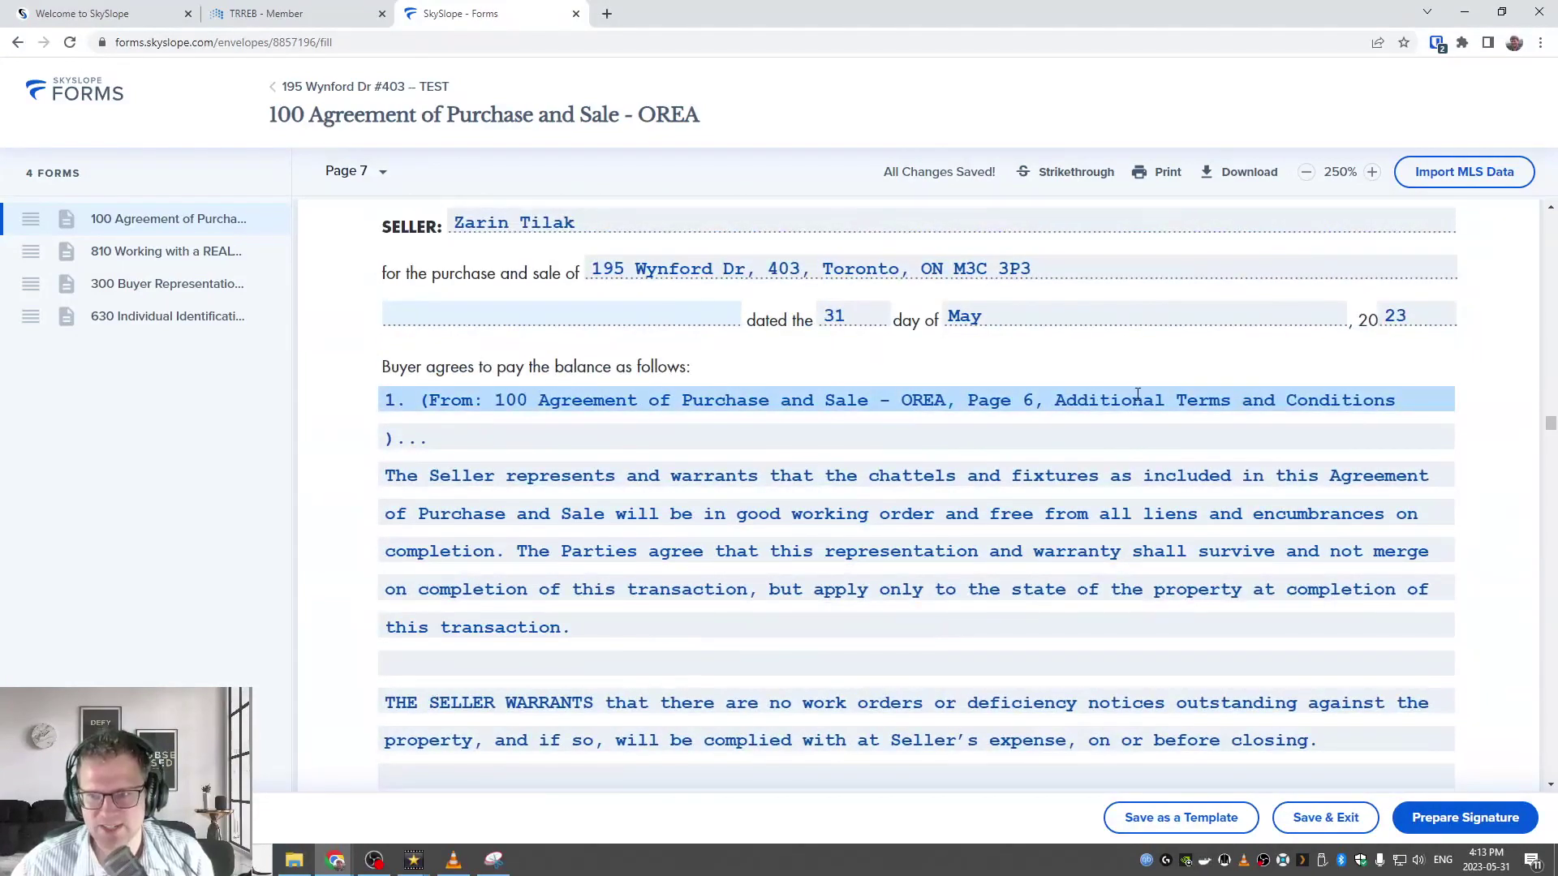
scroll(794, 477, "down", 15)
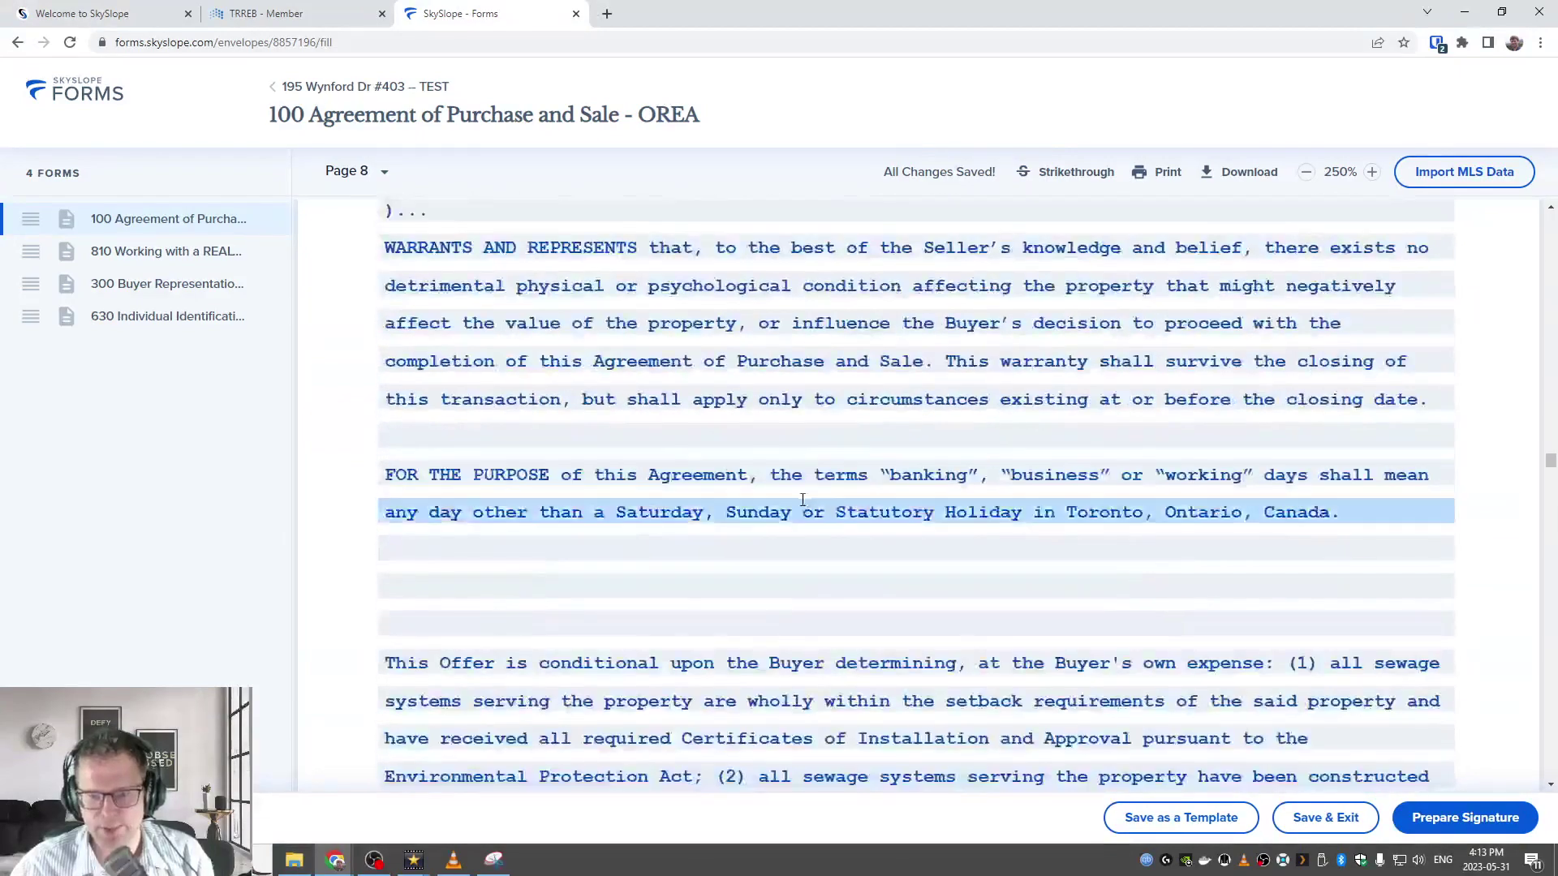
scroll(804, 507, "down", 10)
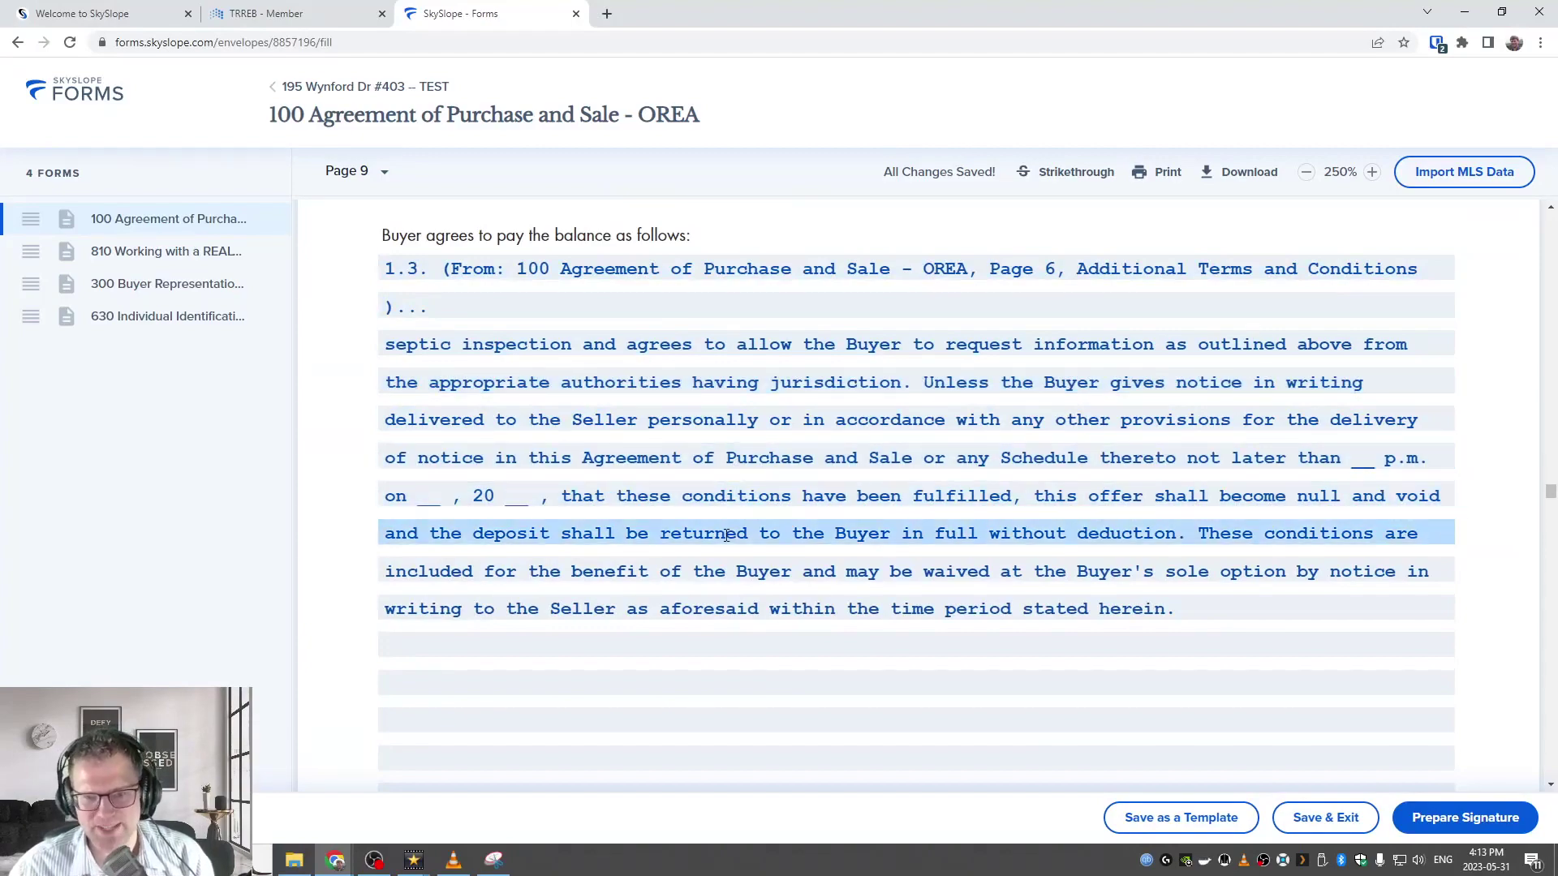
scroll(1002, 541, "down", 15)
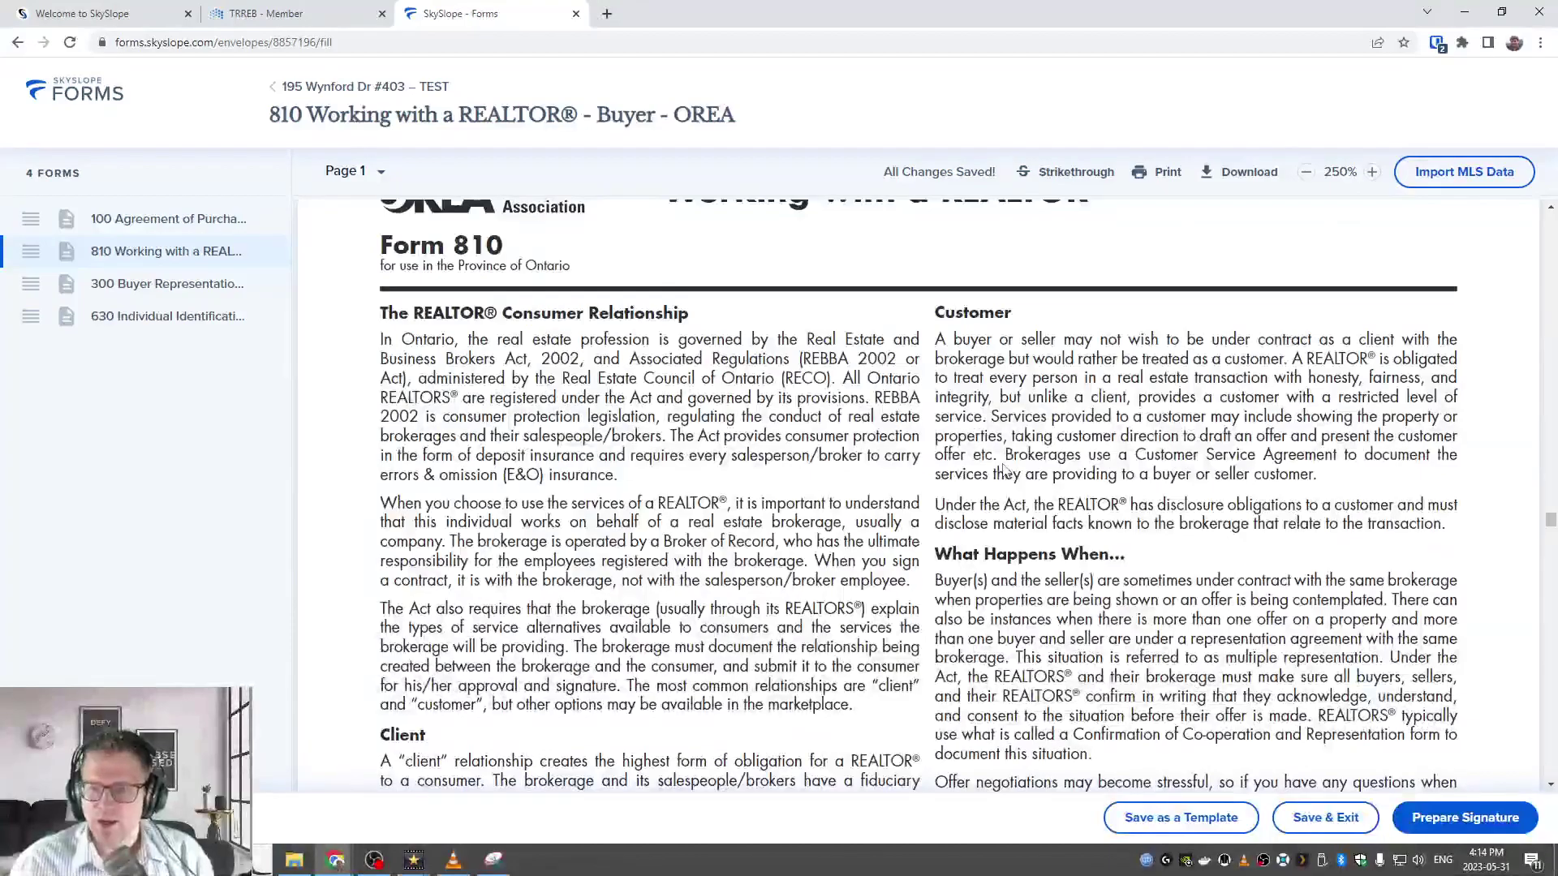
scroll(907, 452, "down", 10)
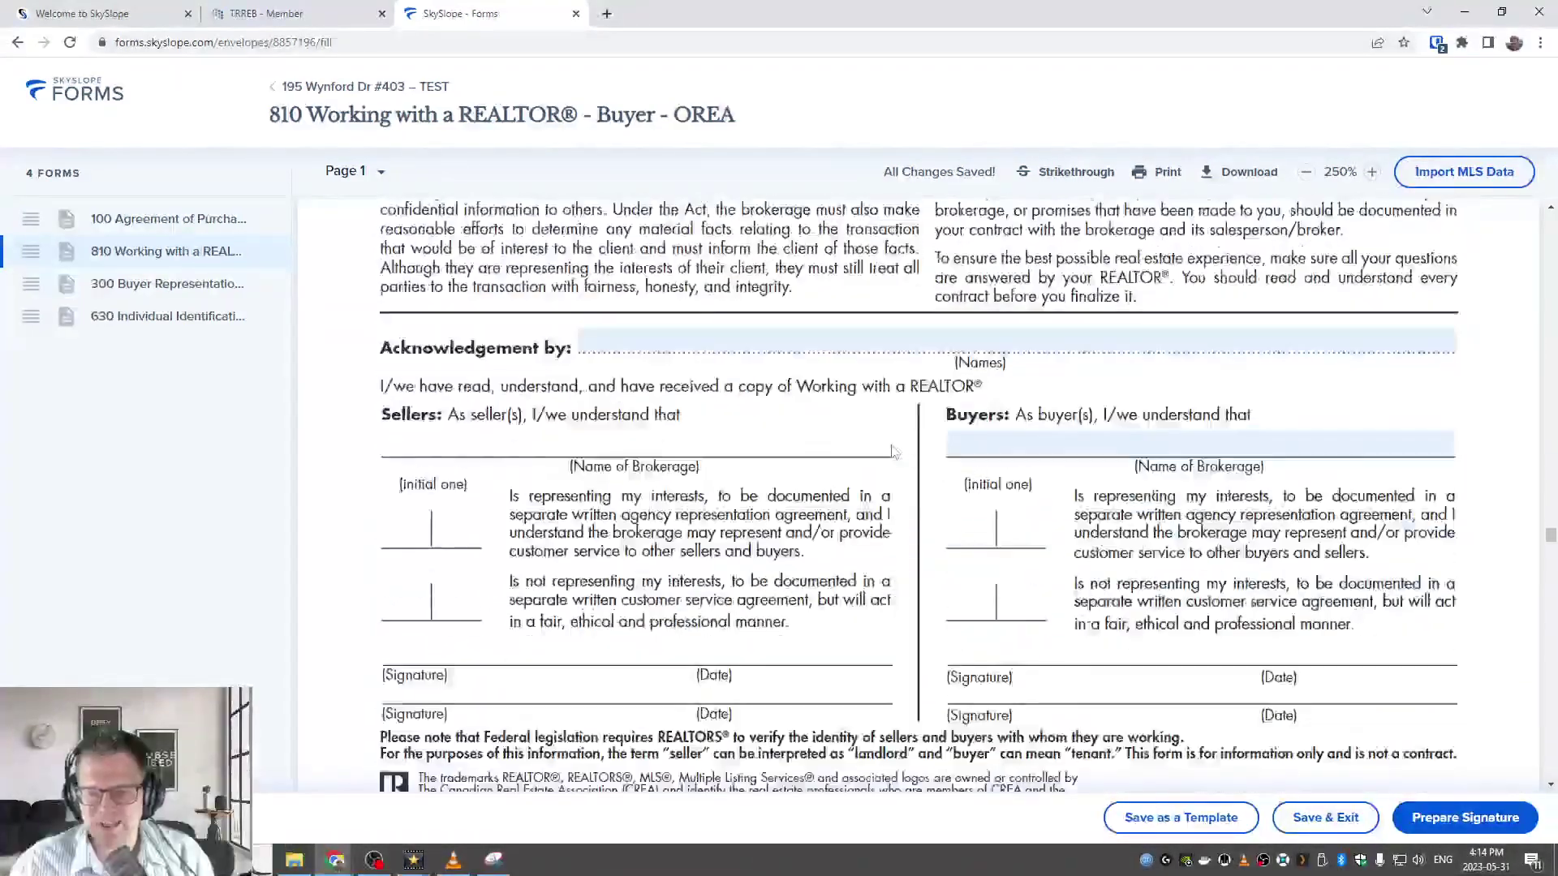
scroll(892, 452, "down", 10)
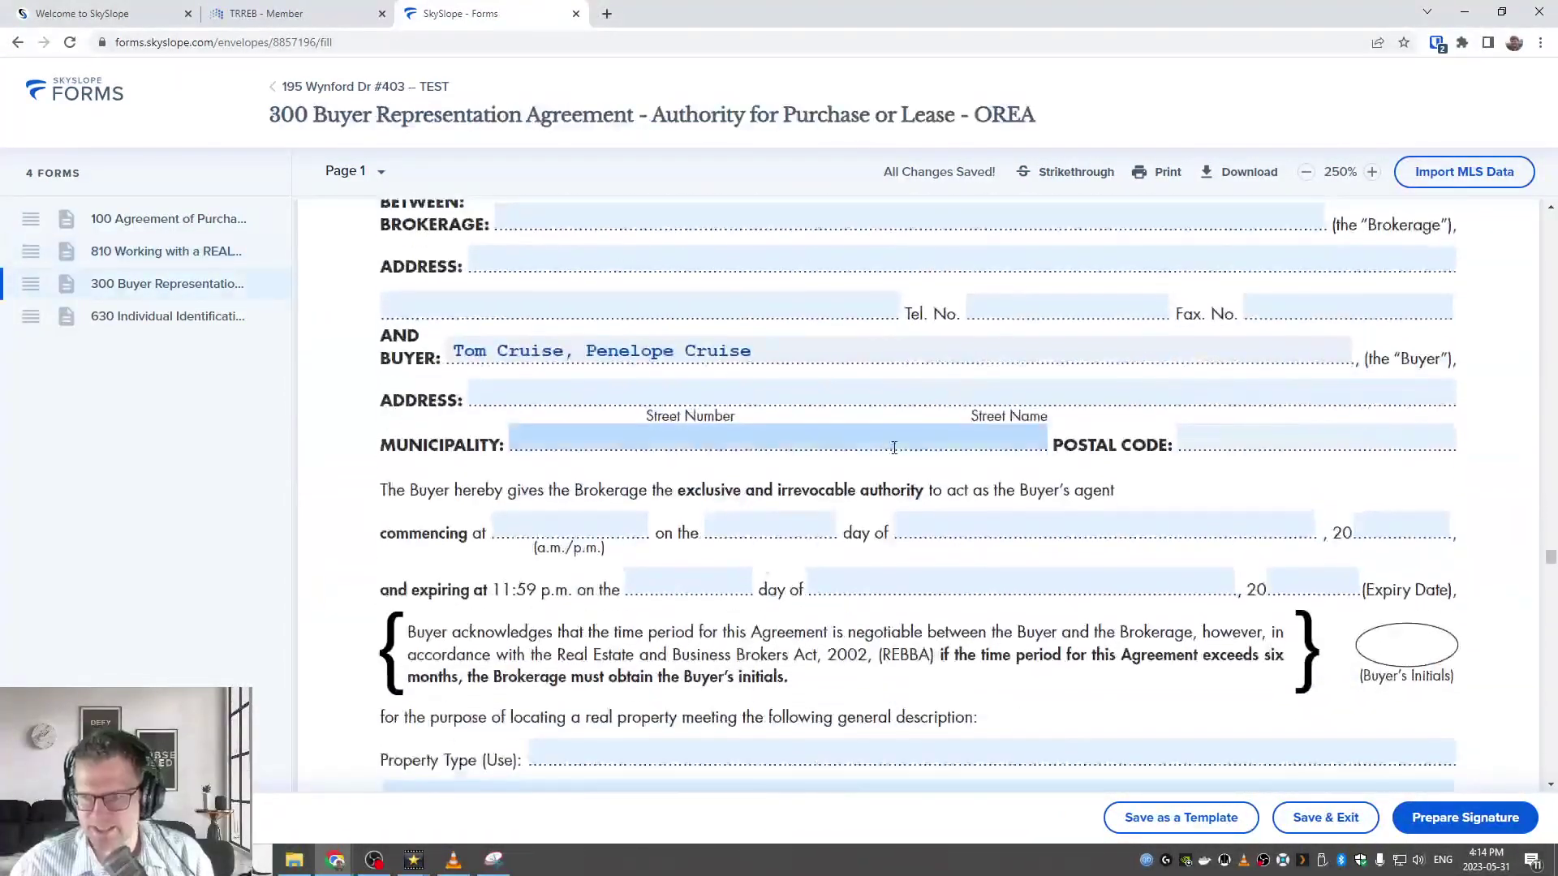
scroll(900, 448, "down", 15)
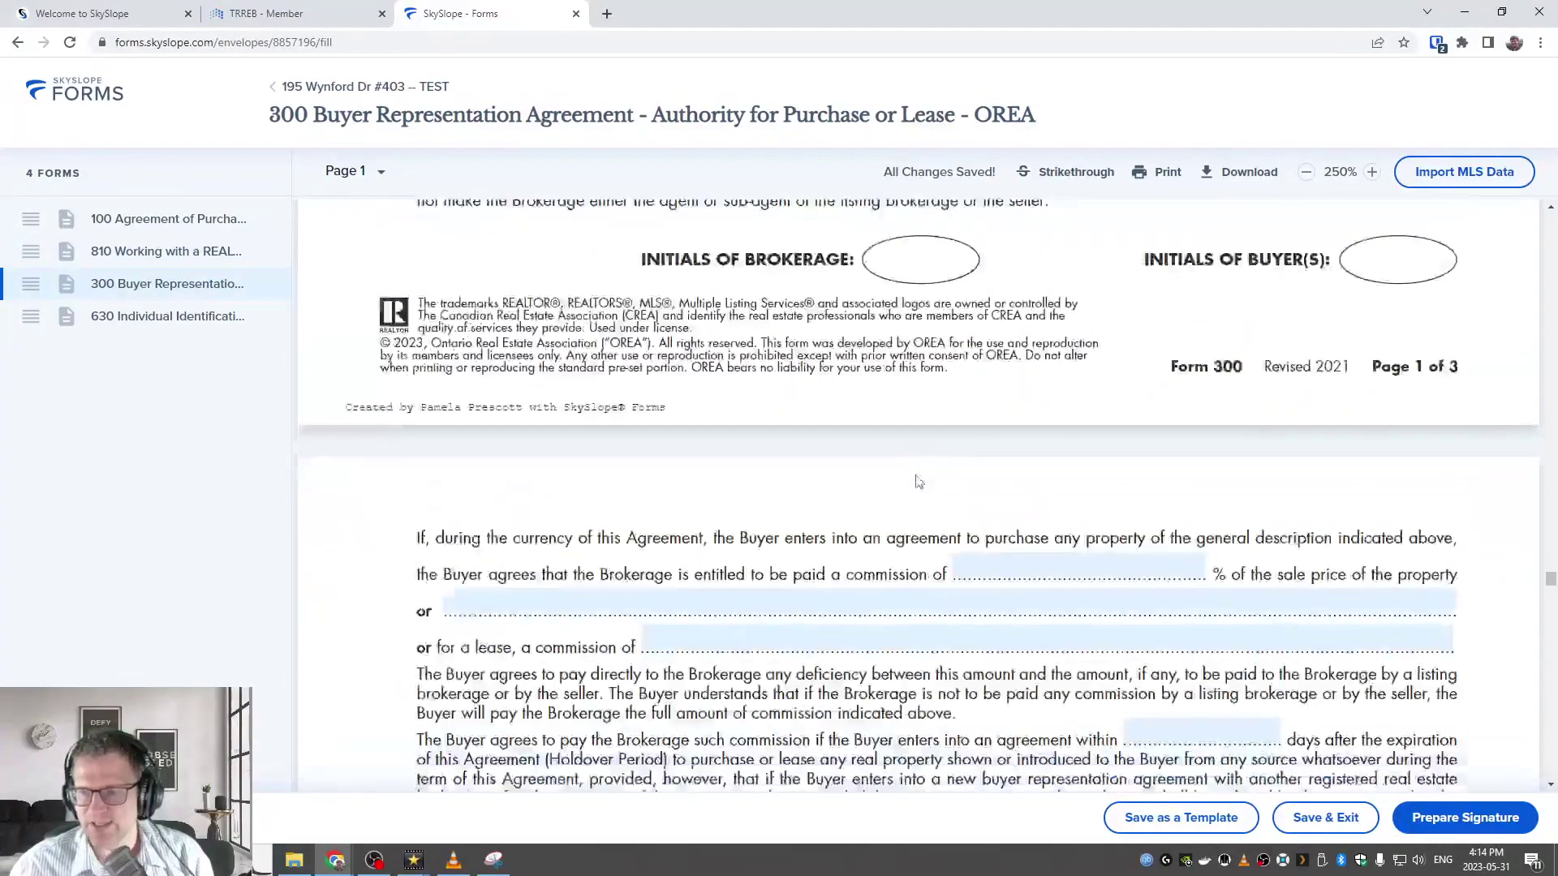
scroll(918, 482, "down", 6)
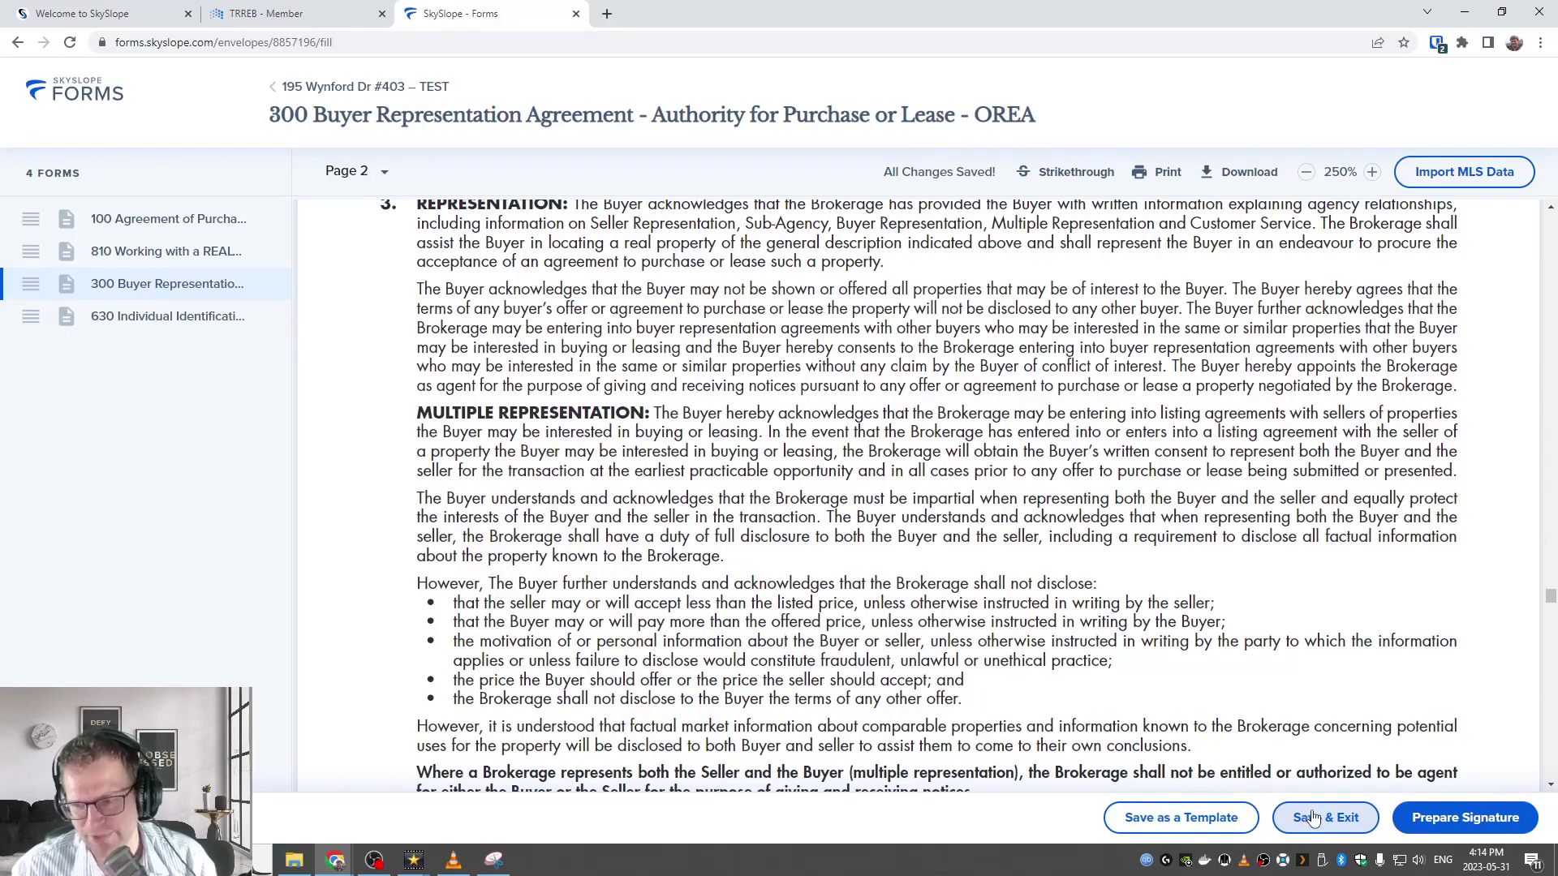
left_click(1326, 819)
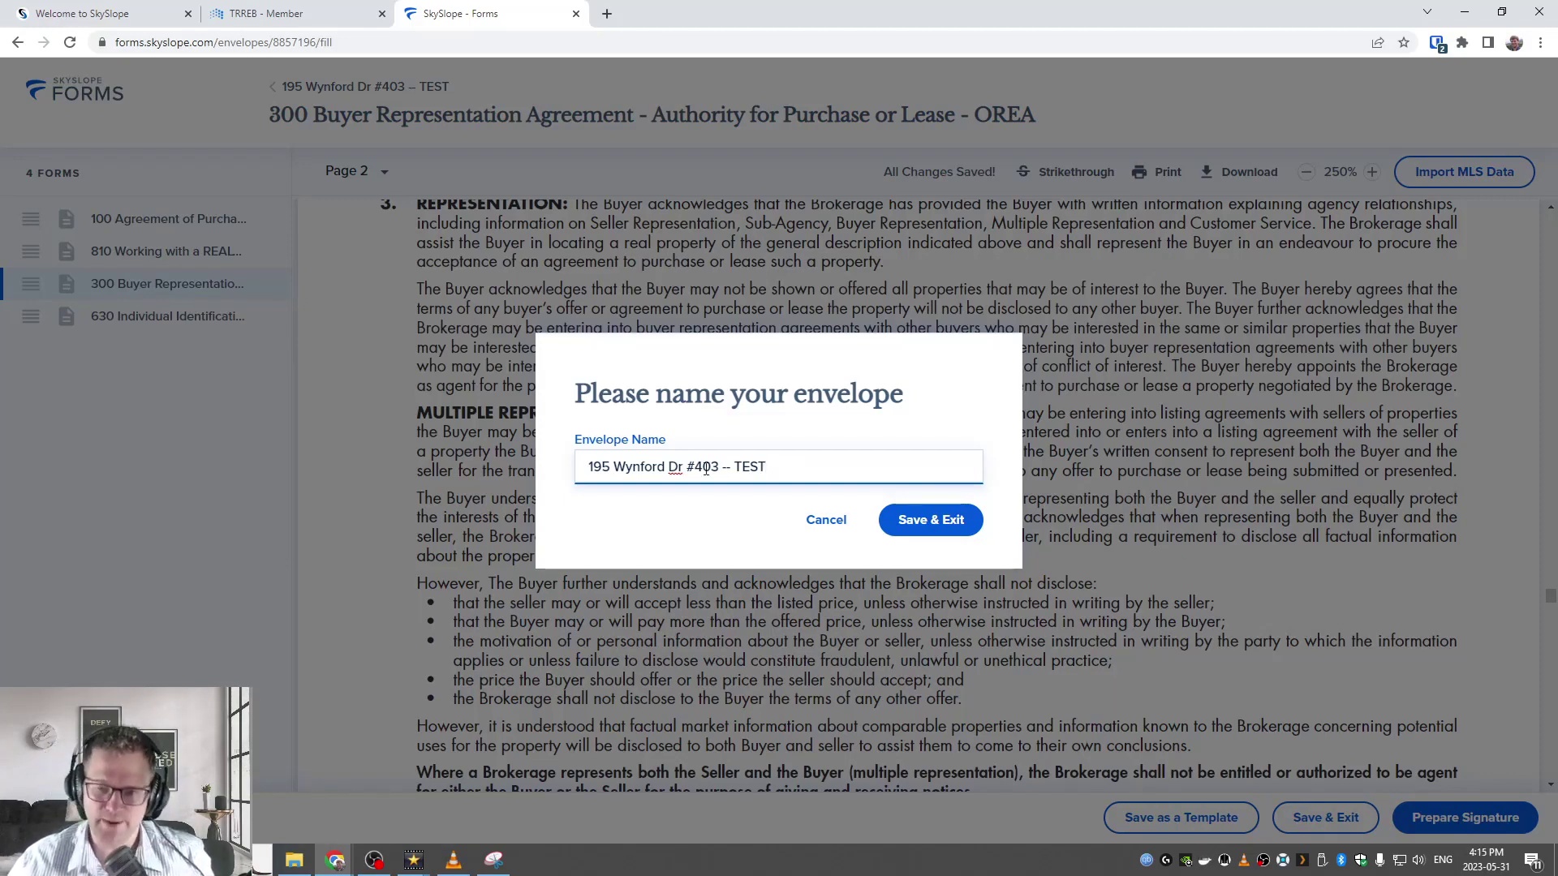
left_click_drag(728, 470, 821, 469)
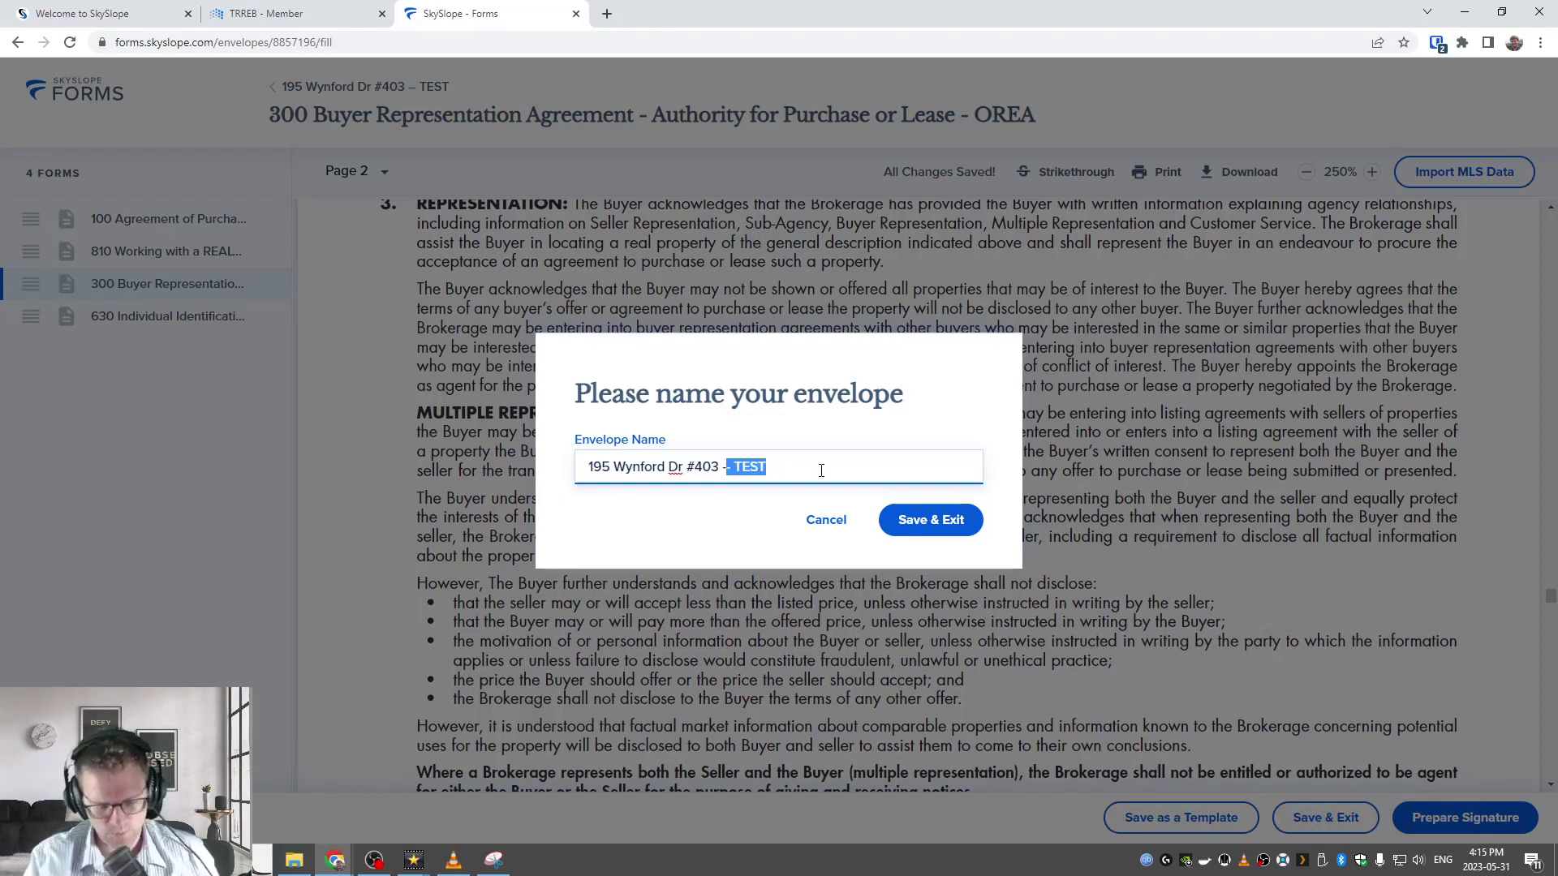
key("BackSpace")
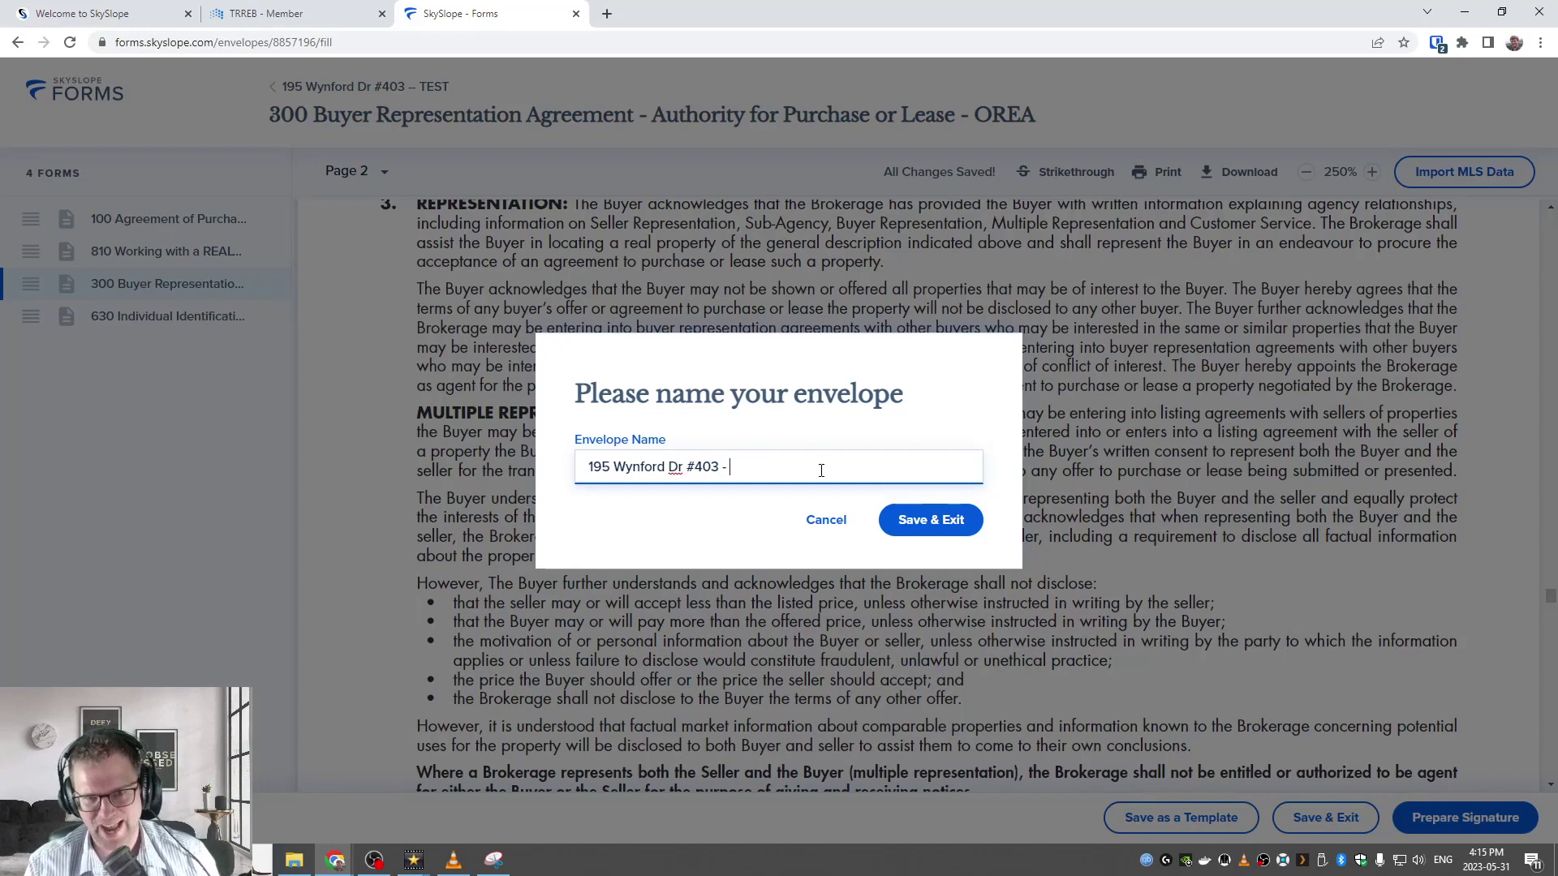
type("APS")
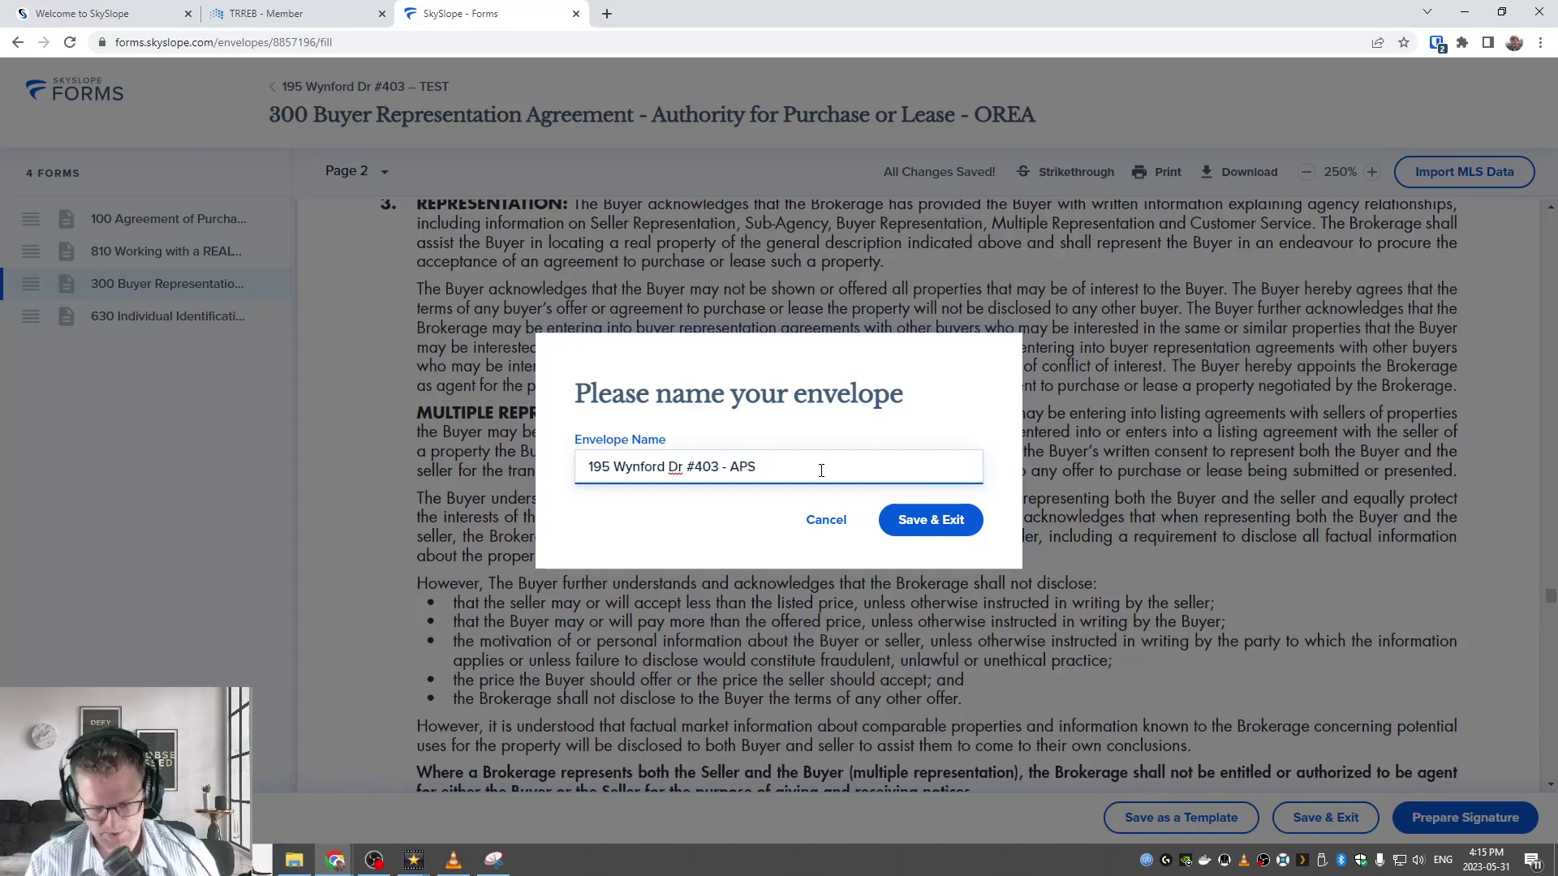
type(" - May 31")
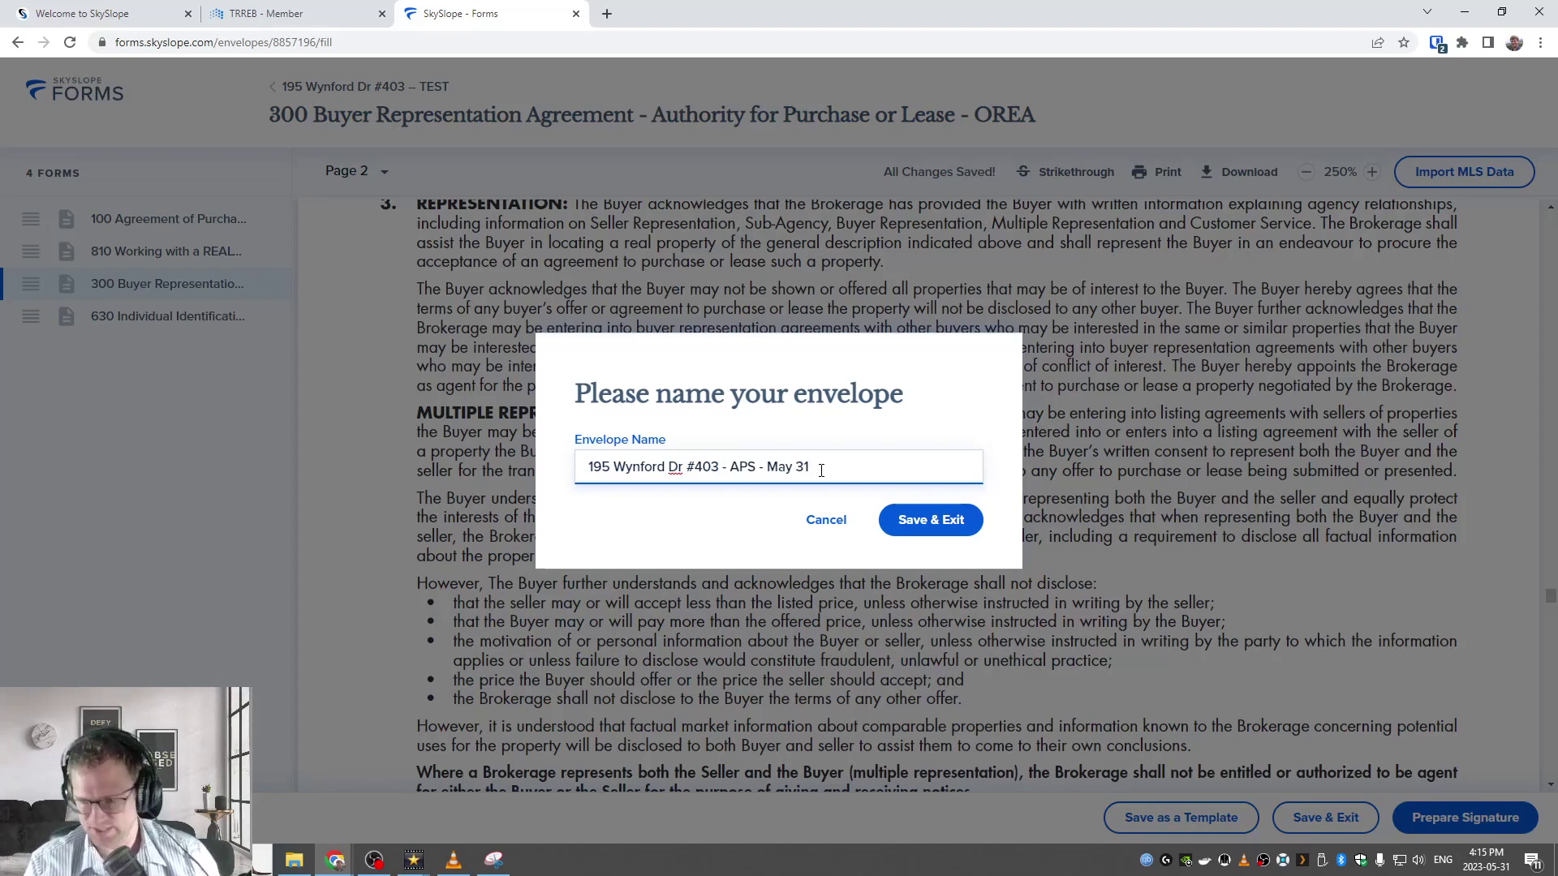
type(" - 4:15pm")
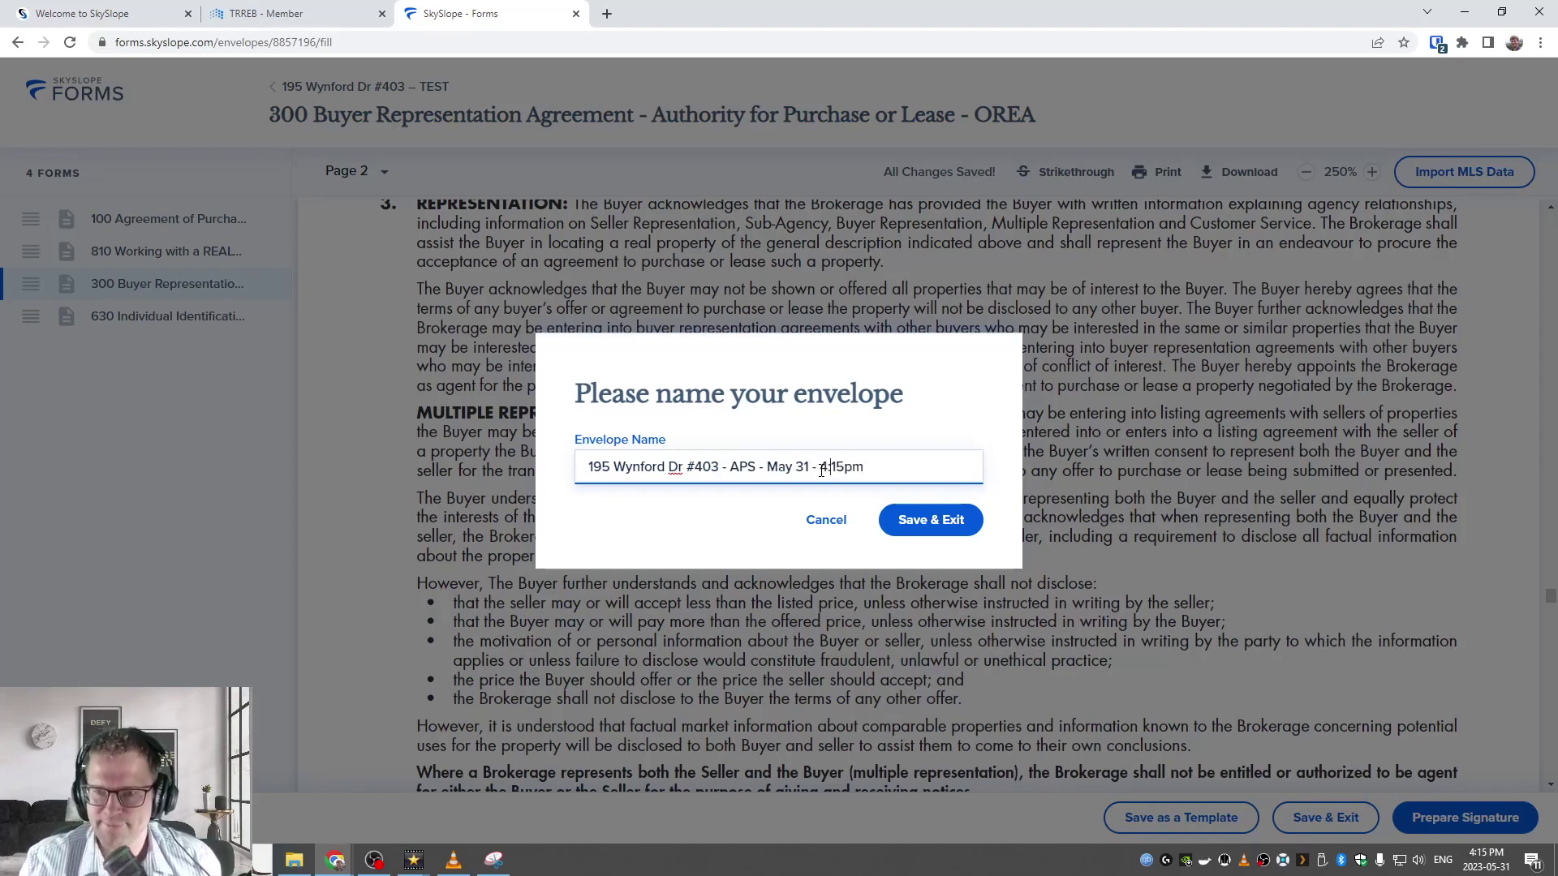
key("BackSpace")
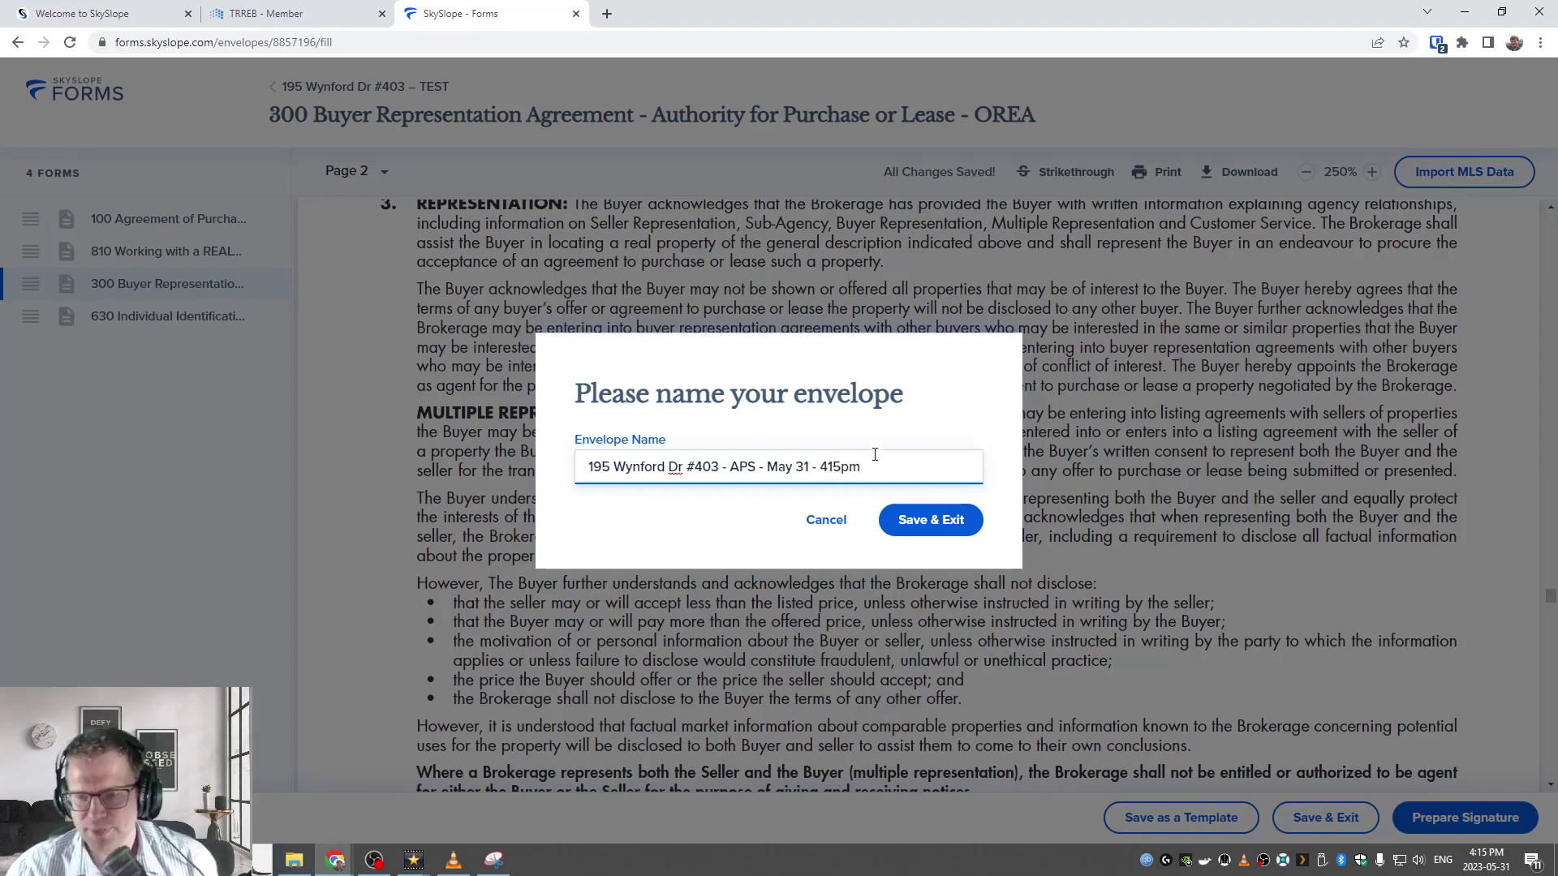
left_click(913, 524)
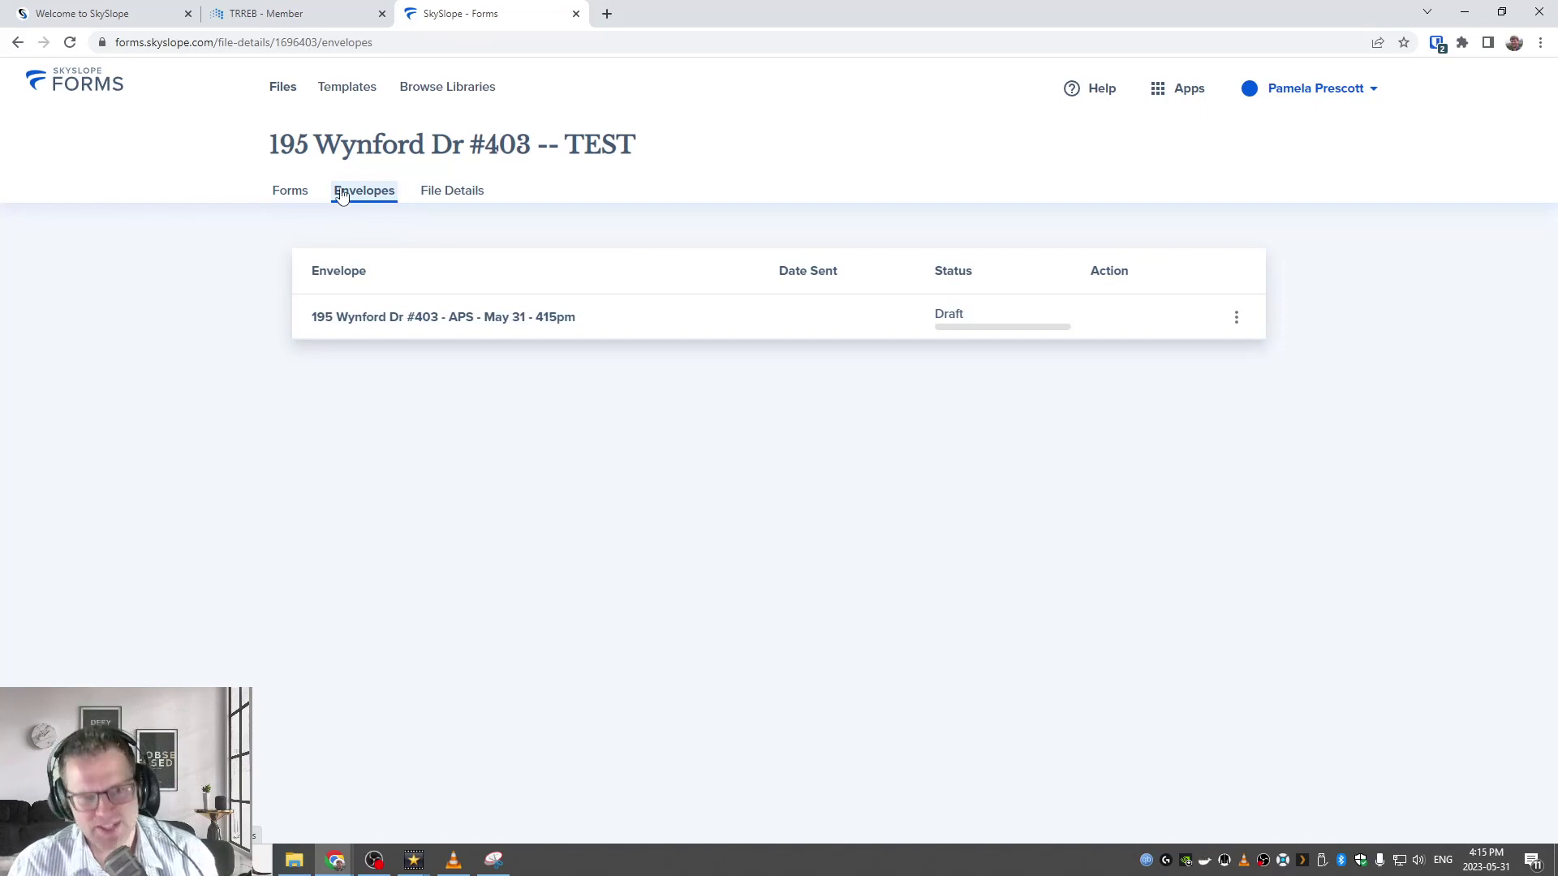
Review the file's forms list and its File Details tab.
left_click(297, 195)
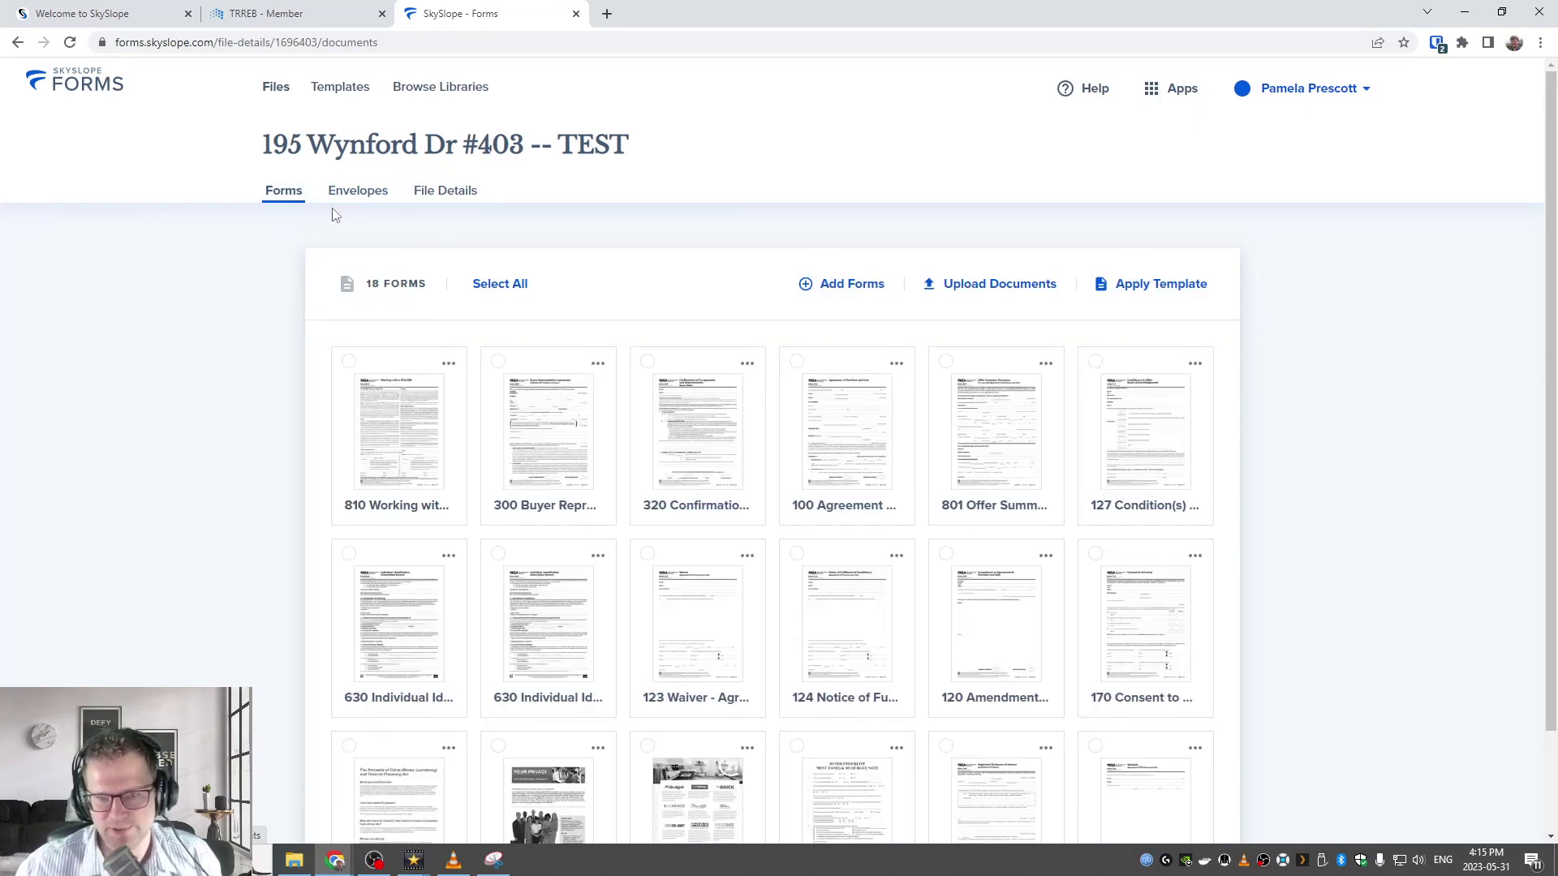
left_click(468, 198)
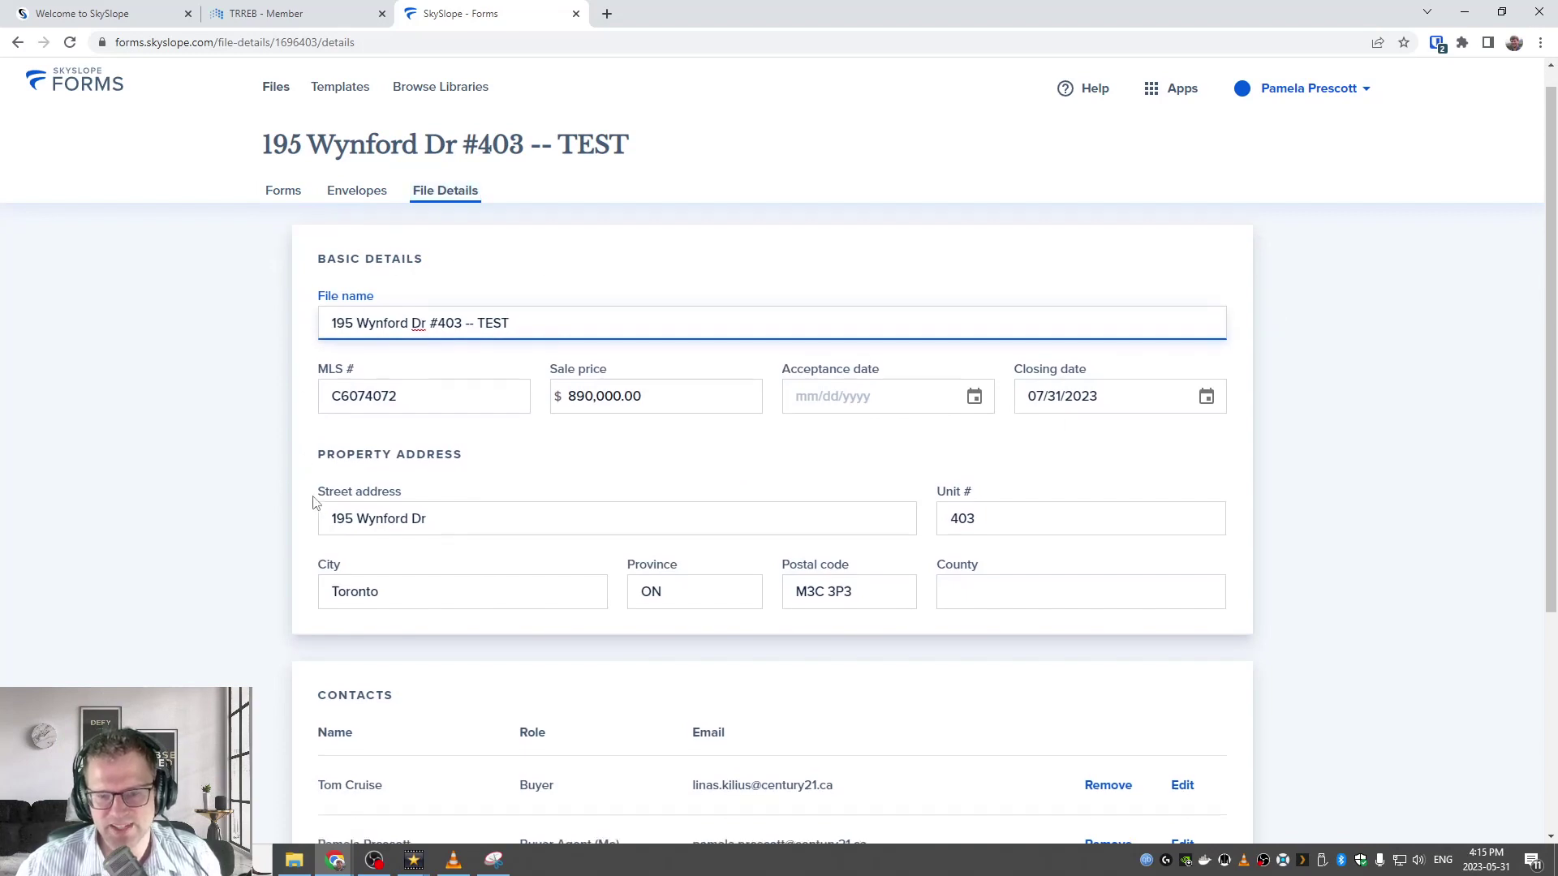
scroll(307, 493, "down", 4)
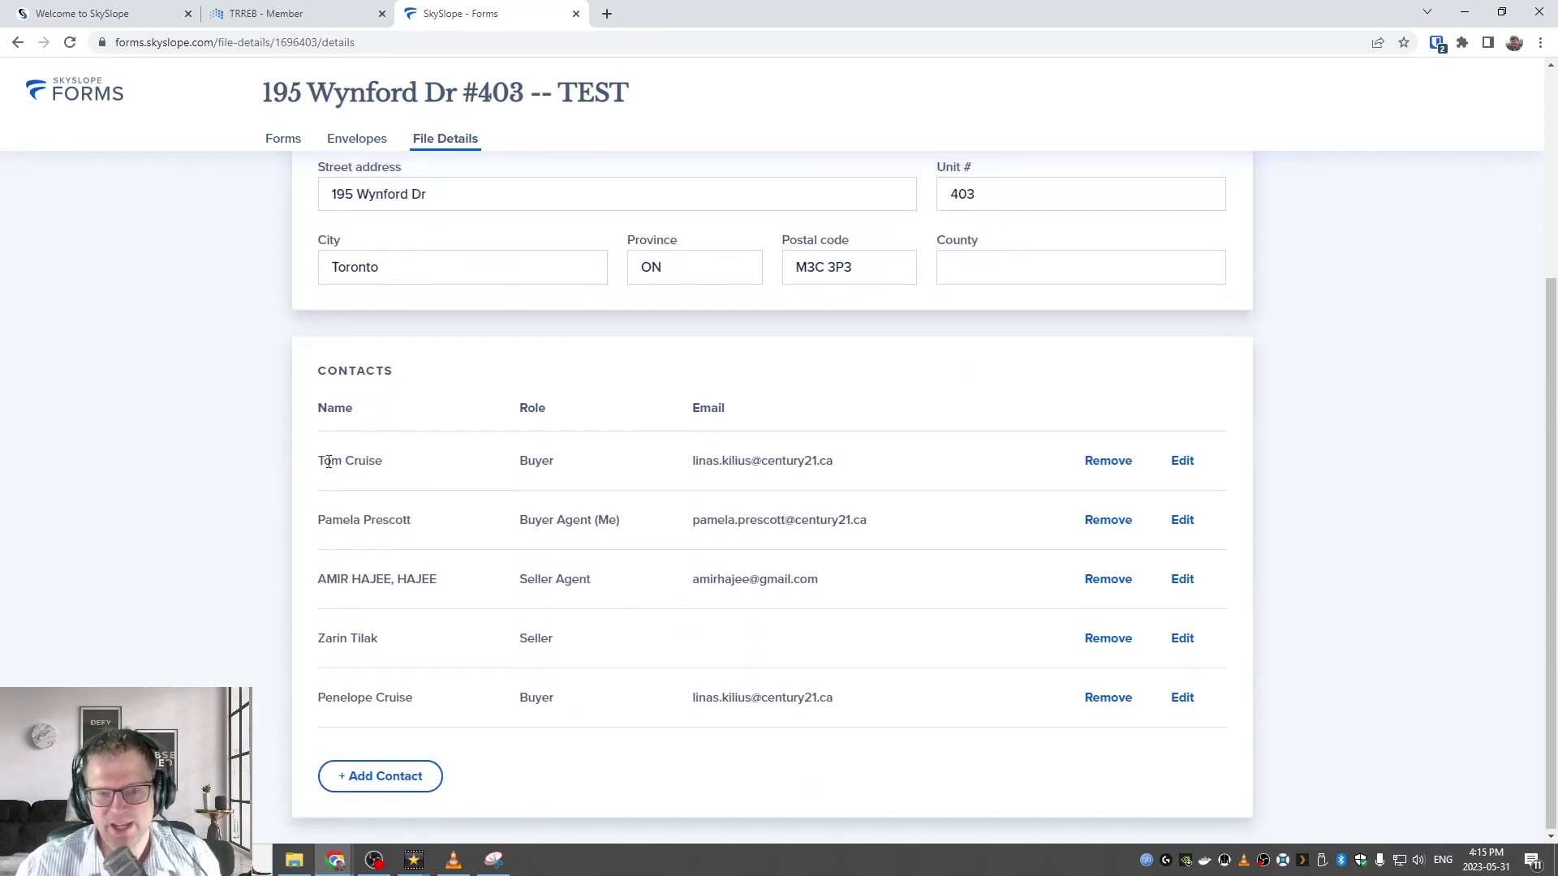
scroll(212, 438, "up", 4)
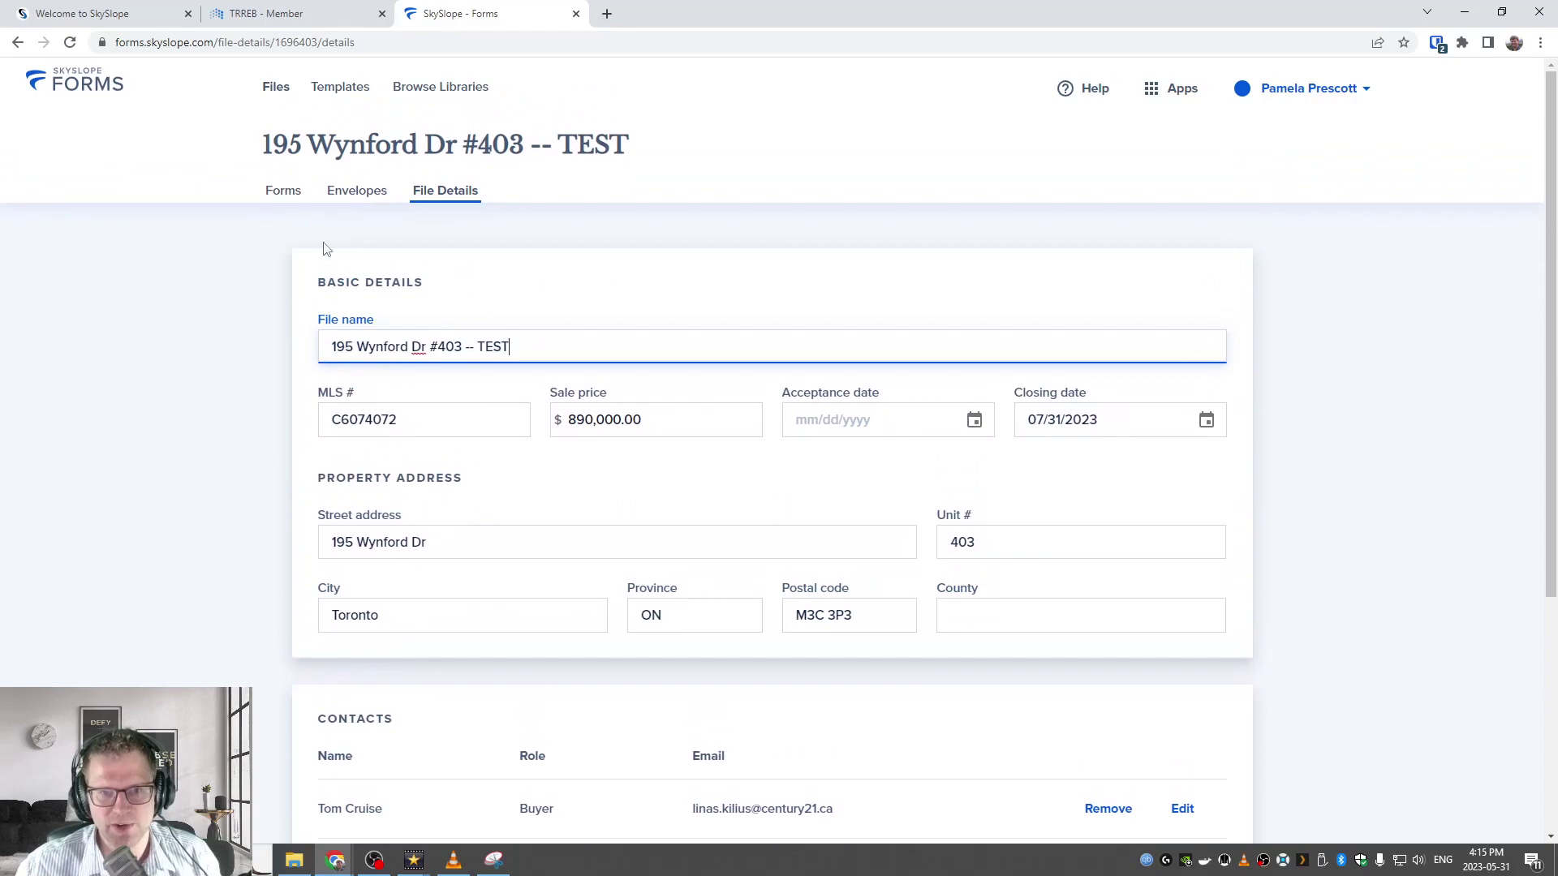
left_click(358, 192)
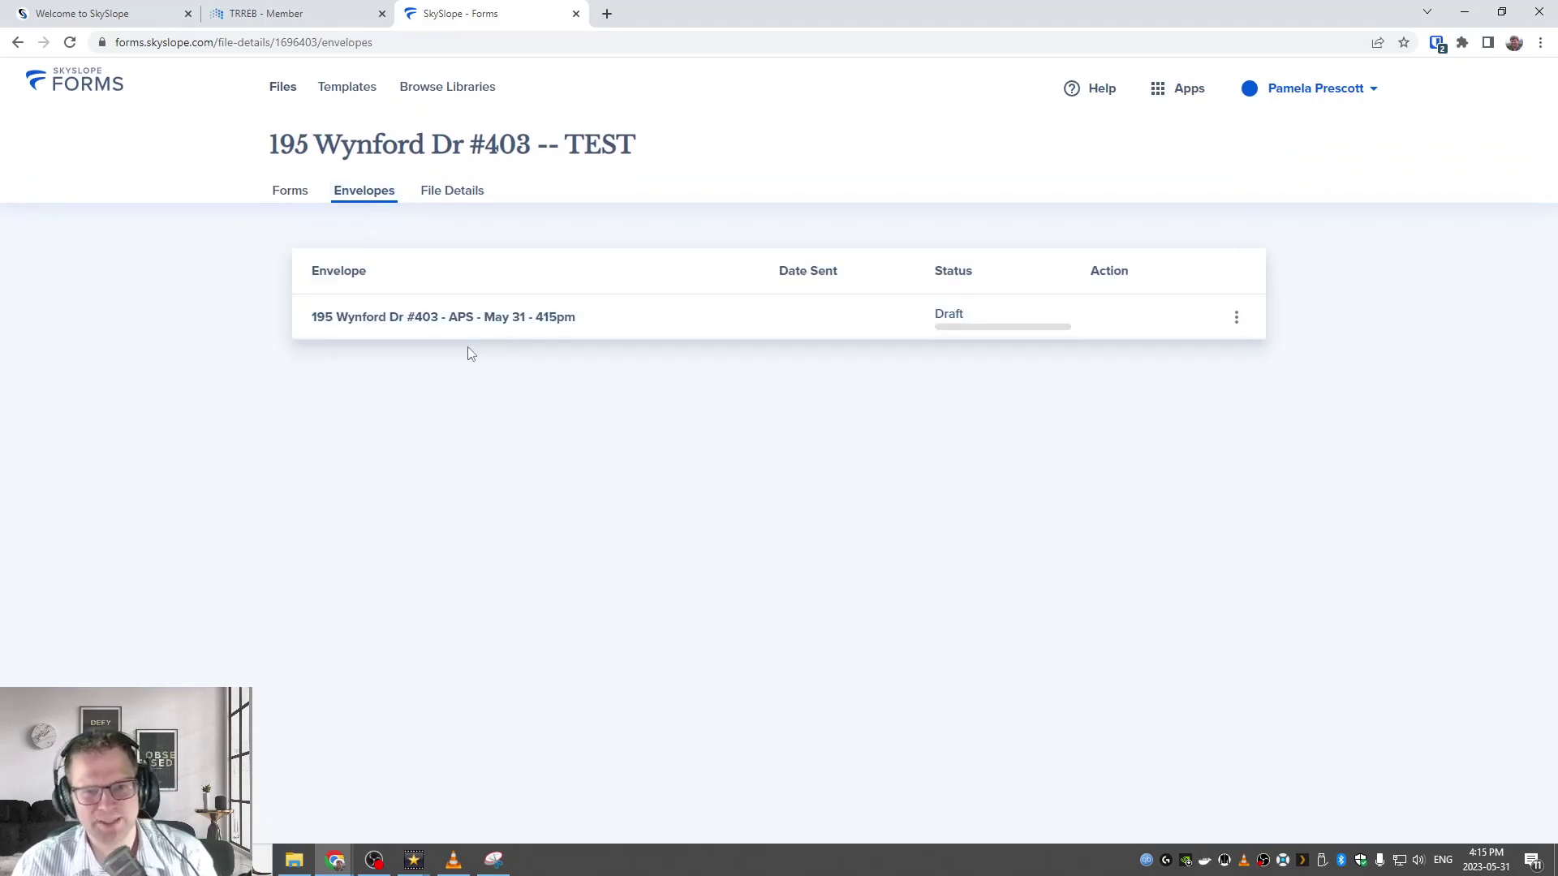
left_click(1236, 319)
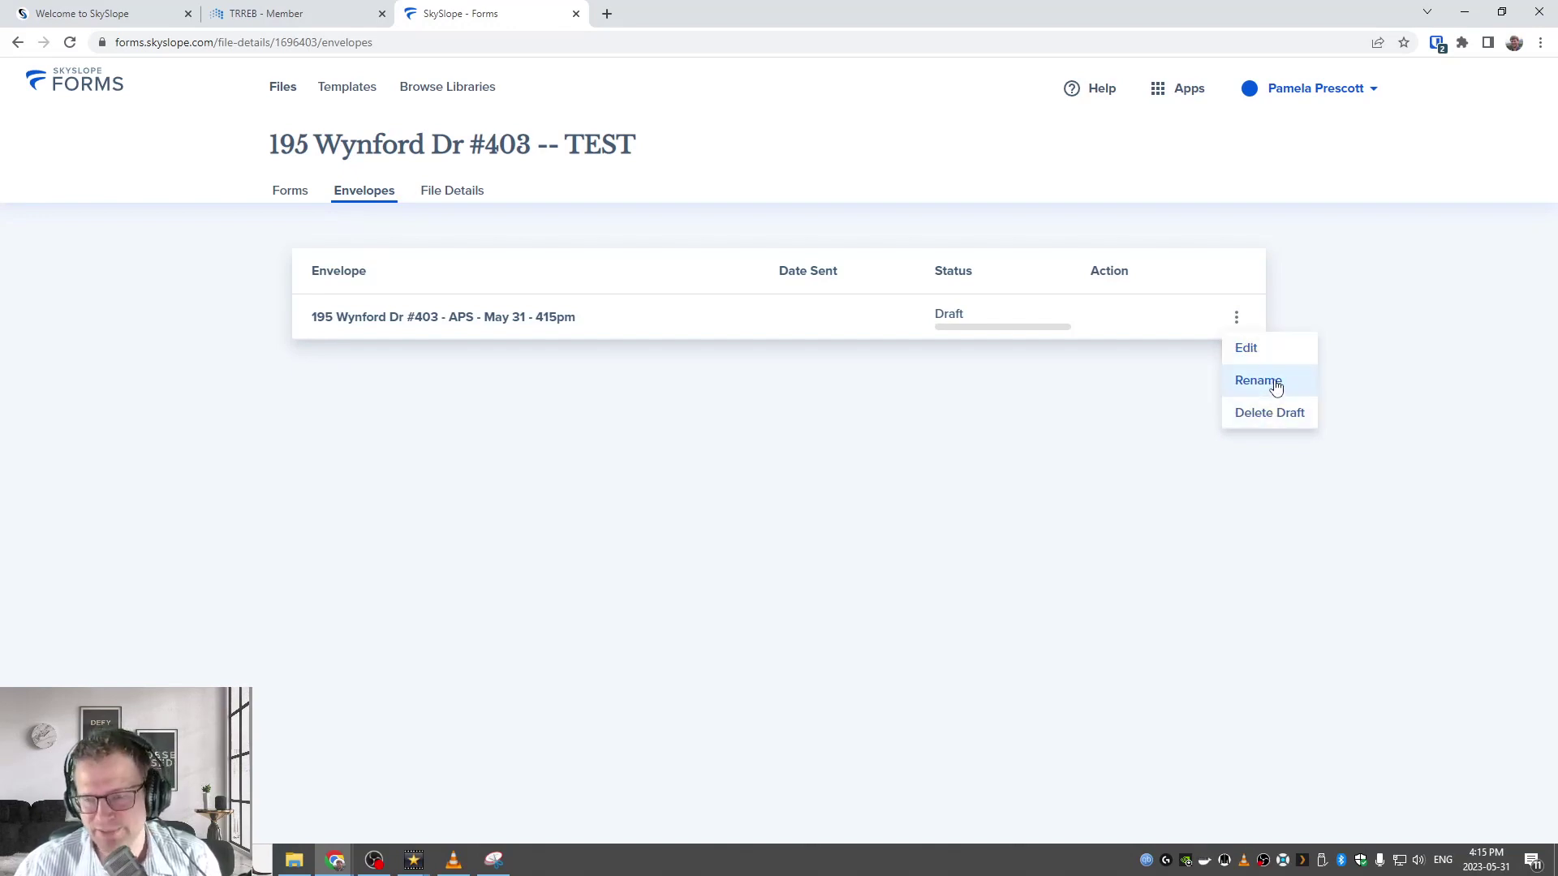
left_click(1247, 349)
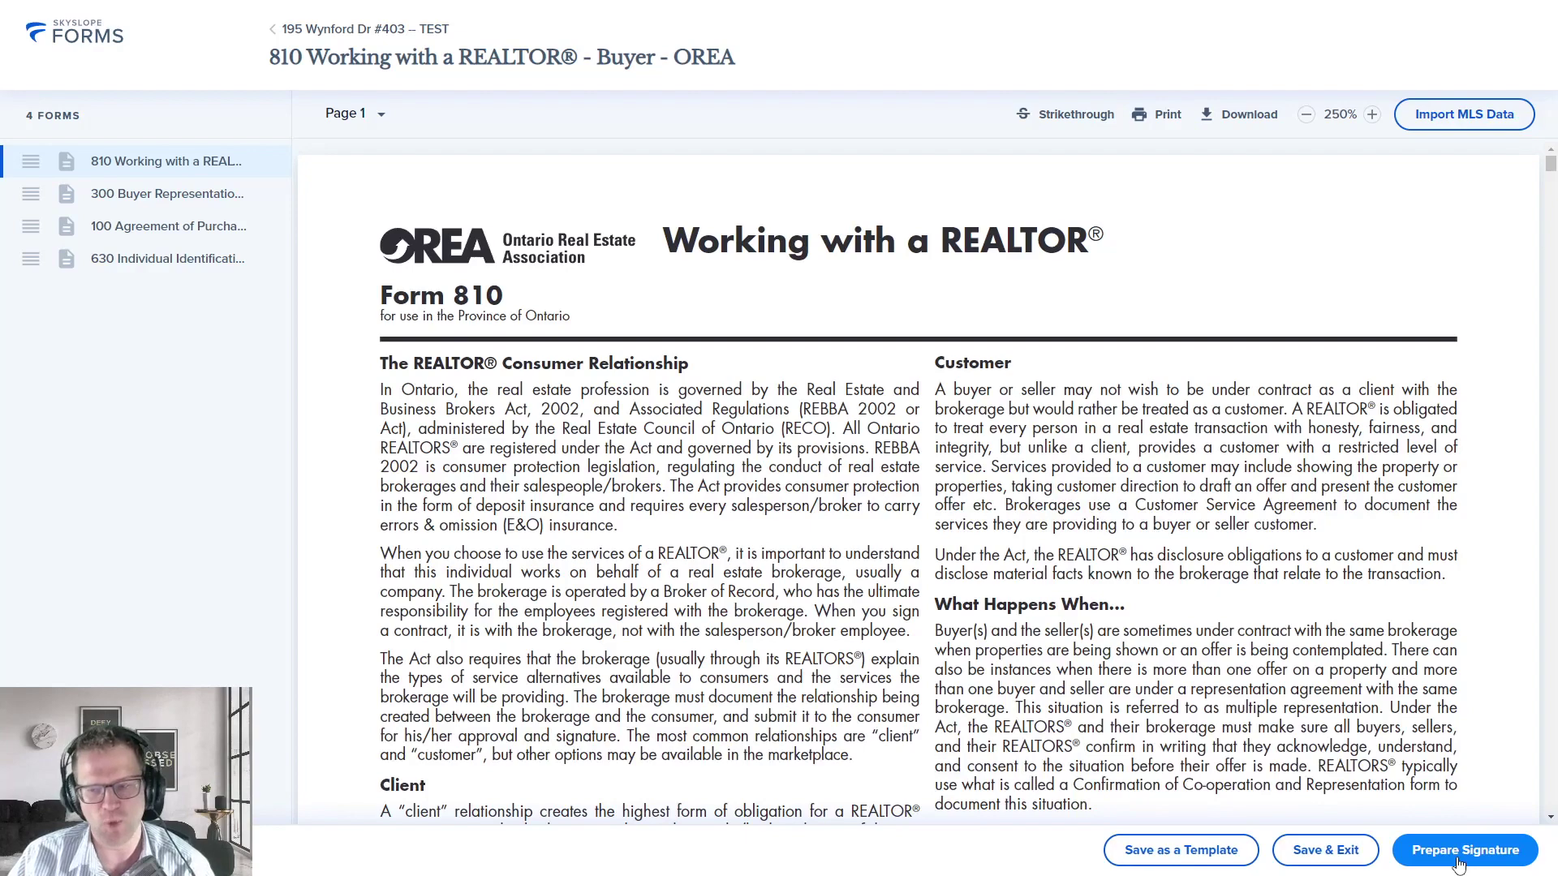
Start preparing the envelope for signatures and look over its envelope name.
left_click(1458, 852)
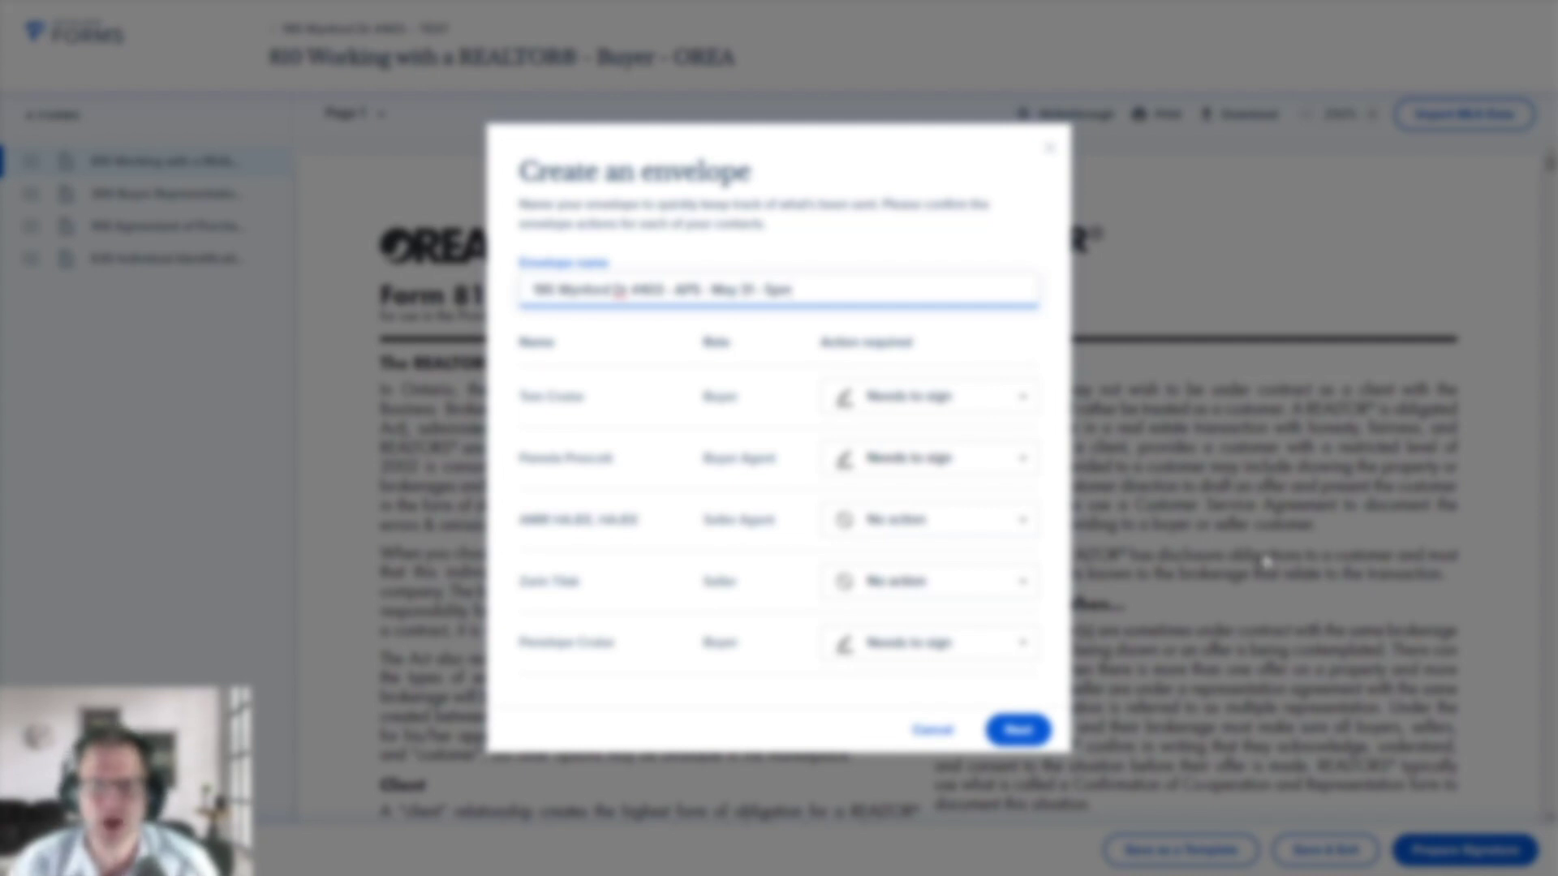
left_click_drag(815, 290, 508, 289)
left_click(865, 291)
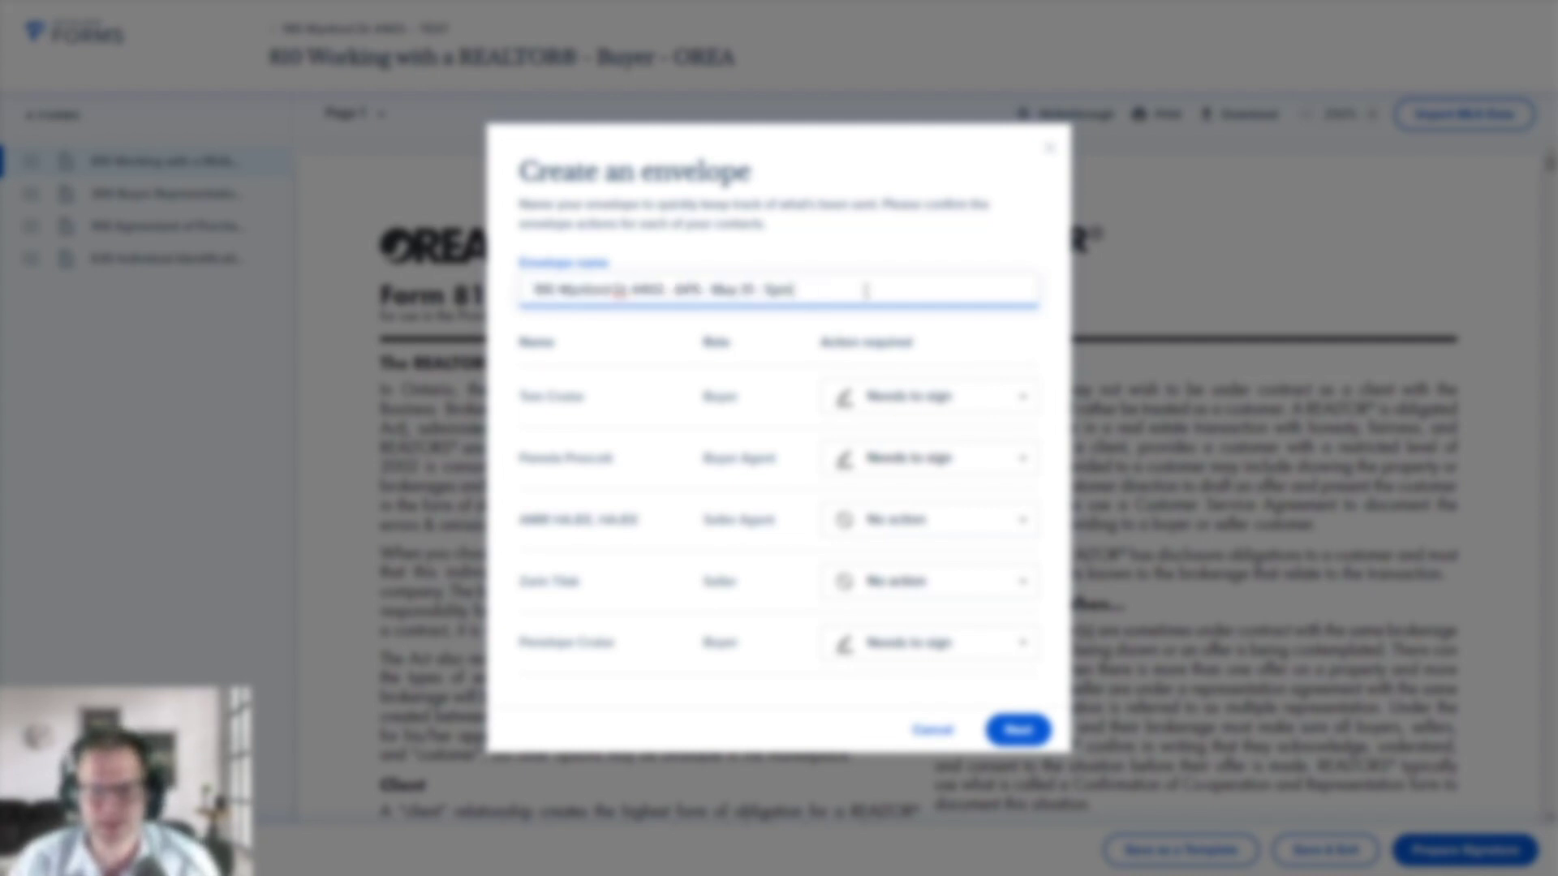
left_click(679, 290)
double_click(687, 289)
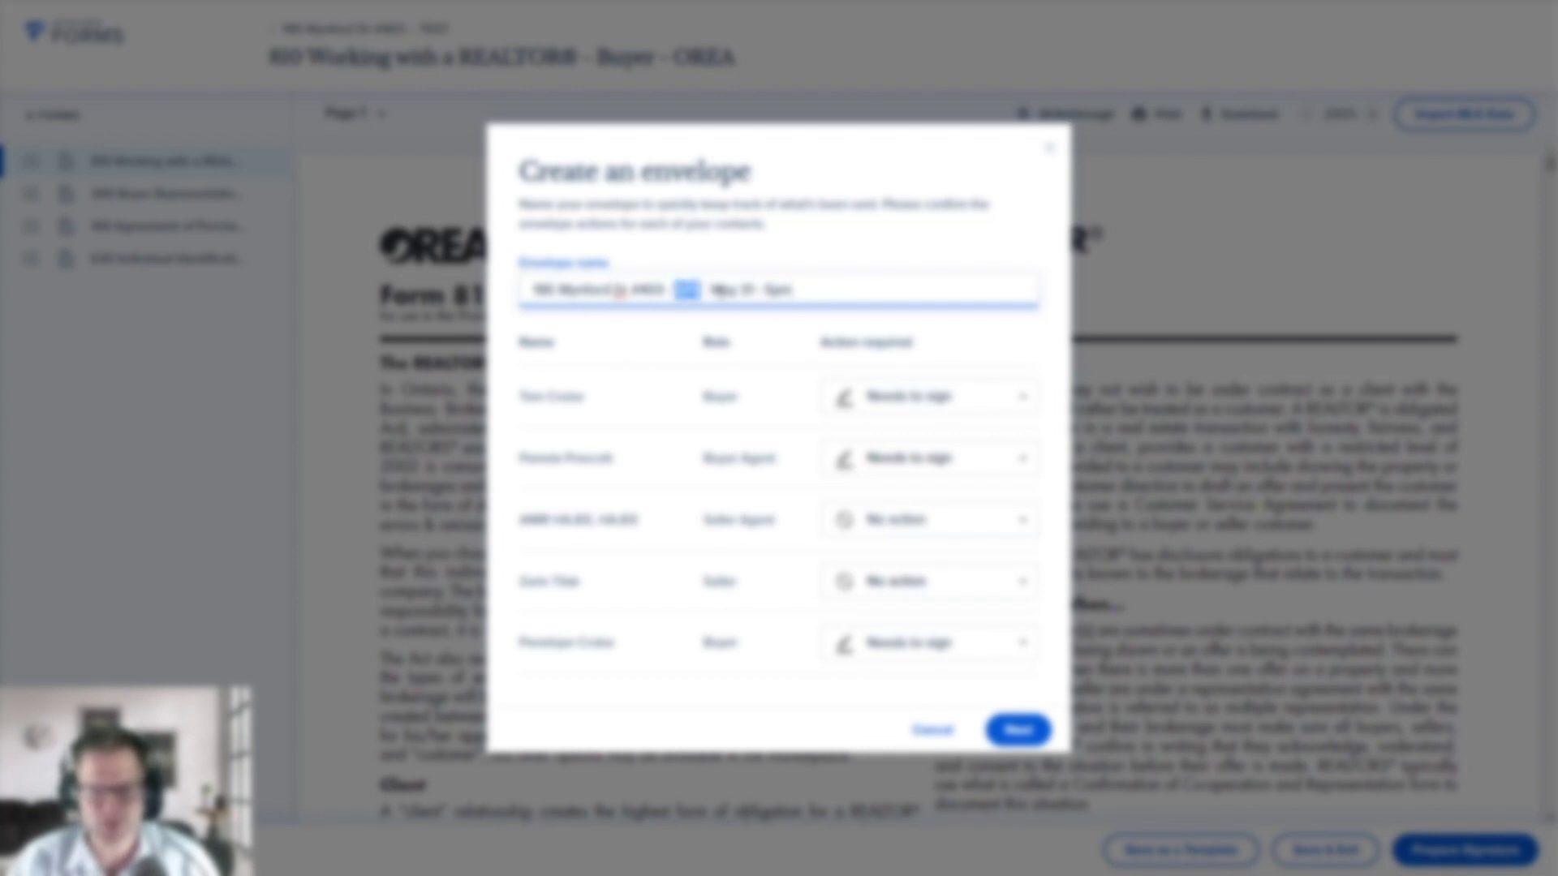
left_click_drag(714, 290, 848, 290)
left_click(873, 286)
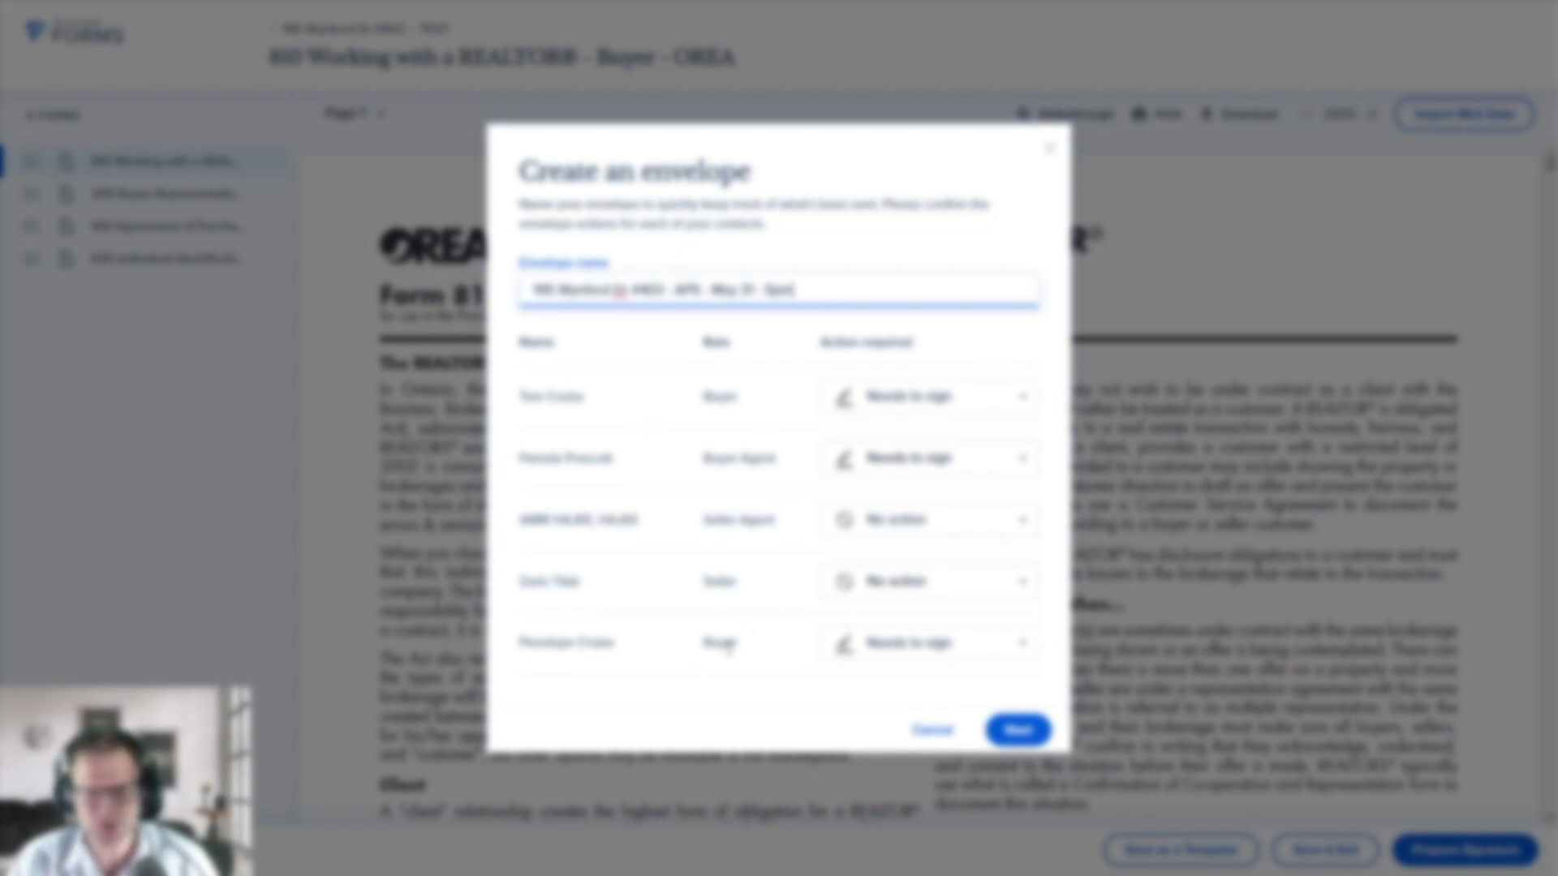
Confirm both buyers and the buyer agent must sign, with the seller agent needing no action.
left_click_drag(523, 643, 637, 645)
left_click_drag(523, 398, 614, 405)
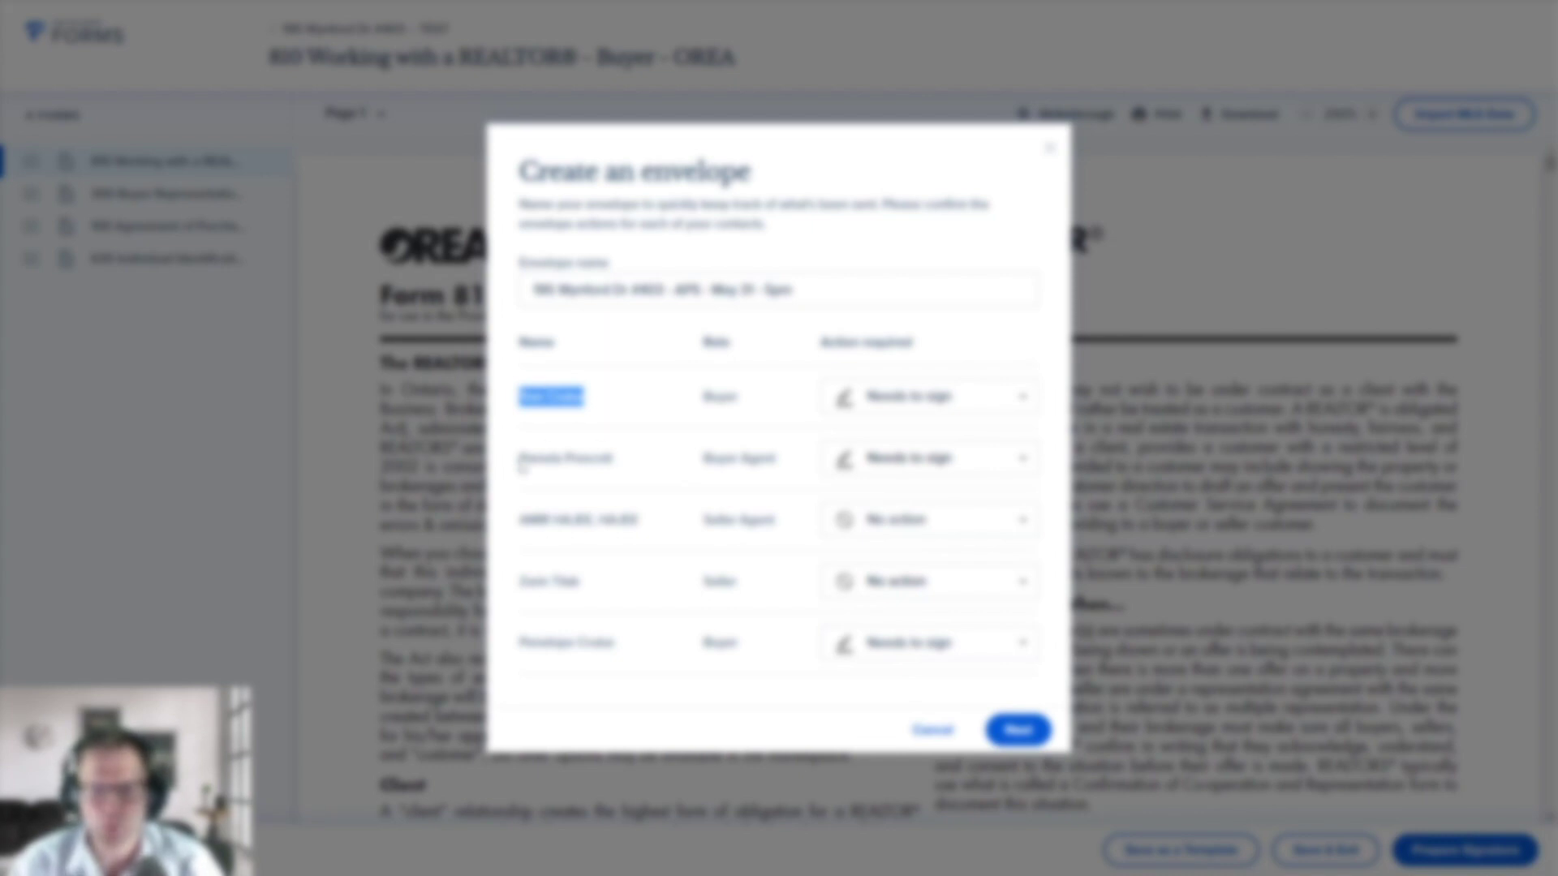
left_click_drag(572, 459, 519, 335)
left_click(536, 455)
left_click_drag(519, 458, 668, 464)
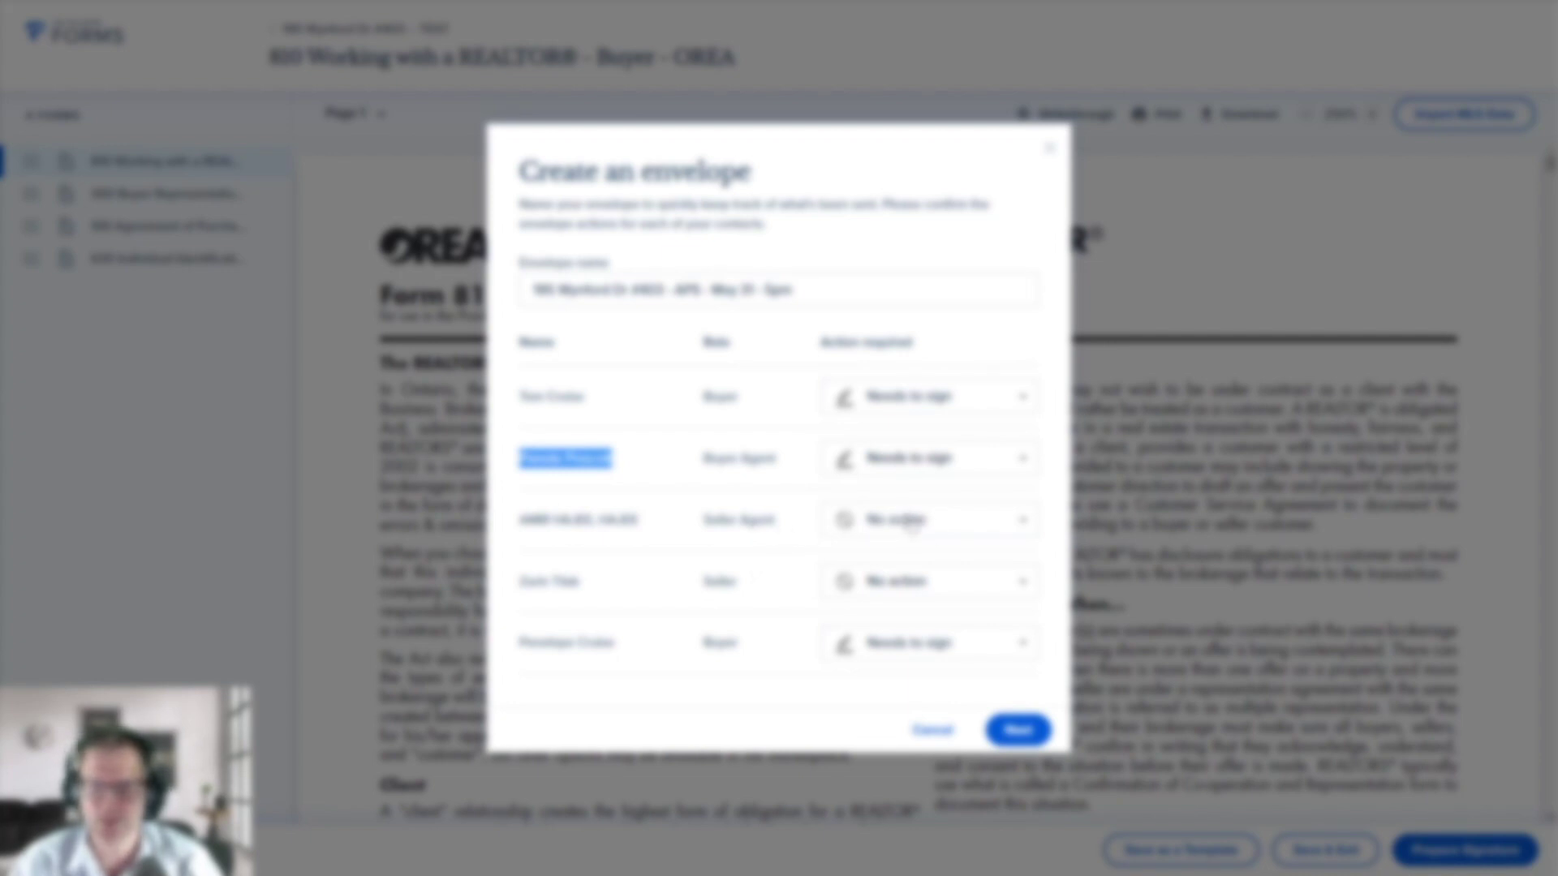
left_click(957, 528)
left_click(956, 529)
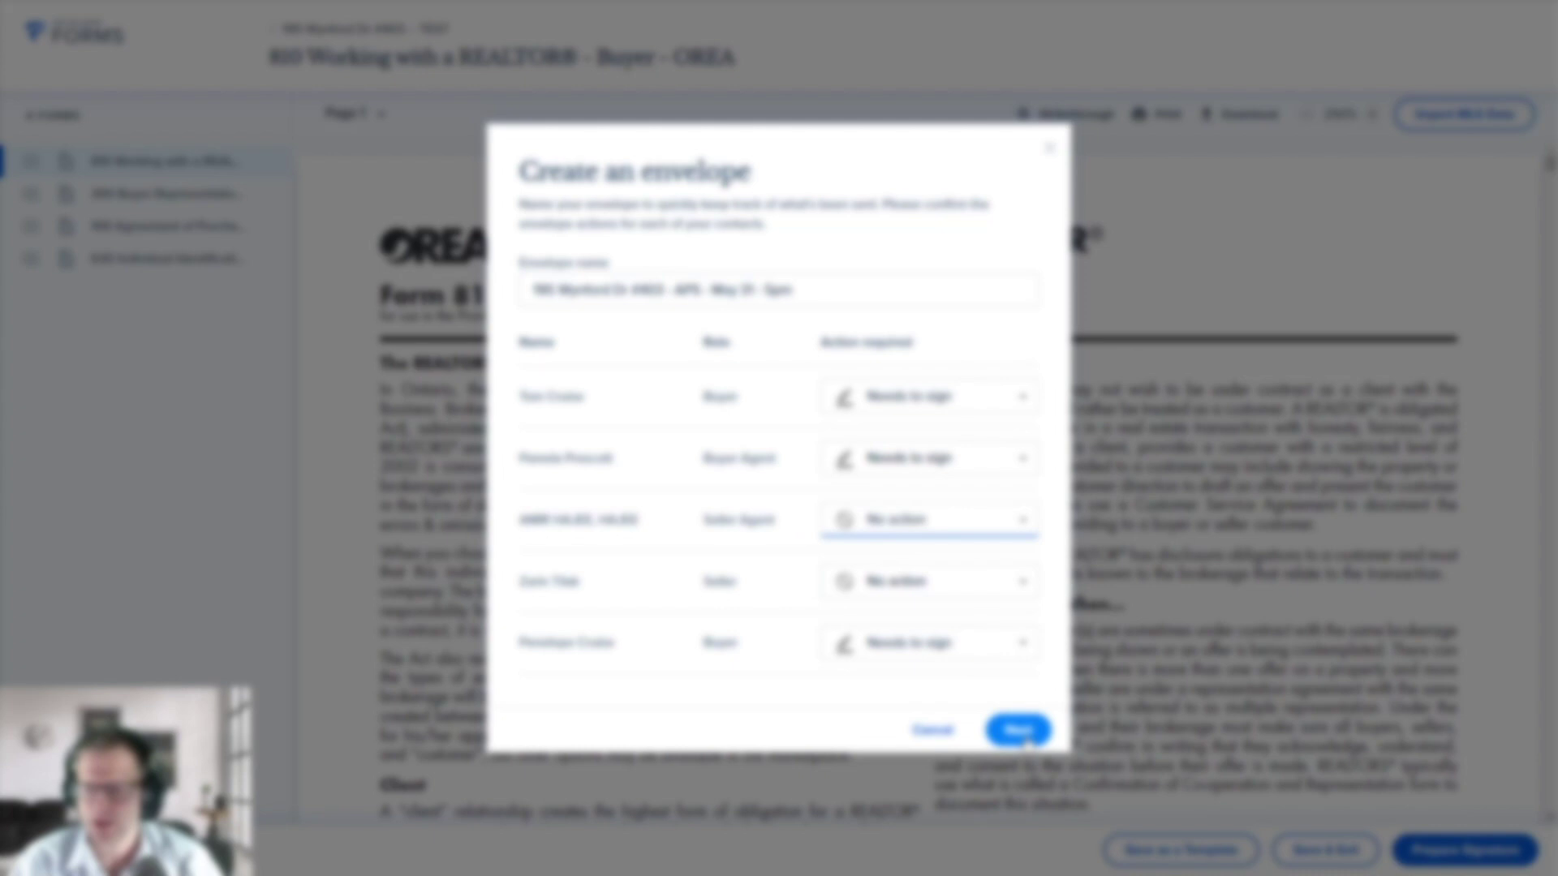
left_click(1024, 734)
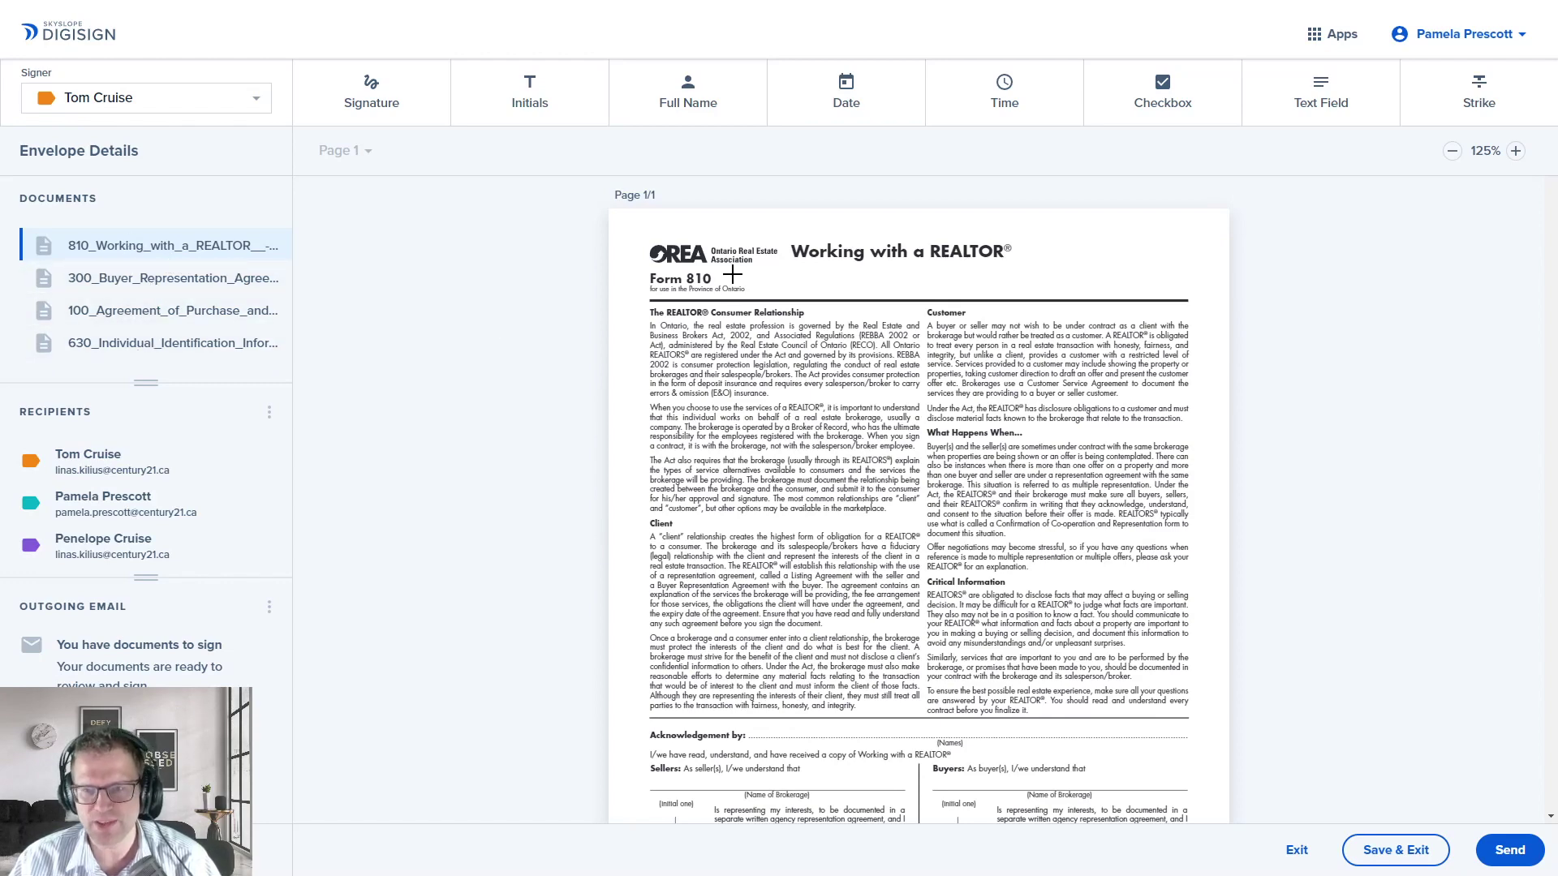
Look through form 810, the Buyer Representation Agreement, Agreement of Purchase and identification record.
scroll(899, 373, "down", 20)
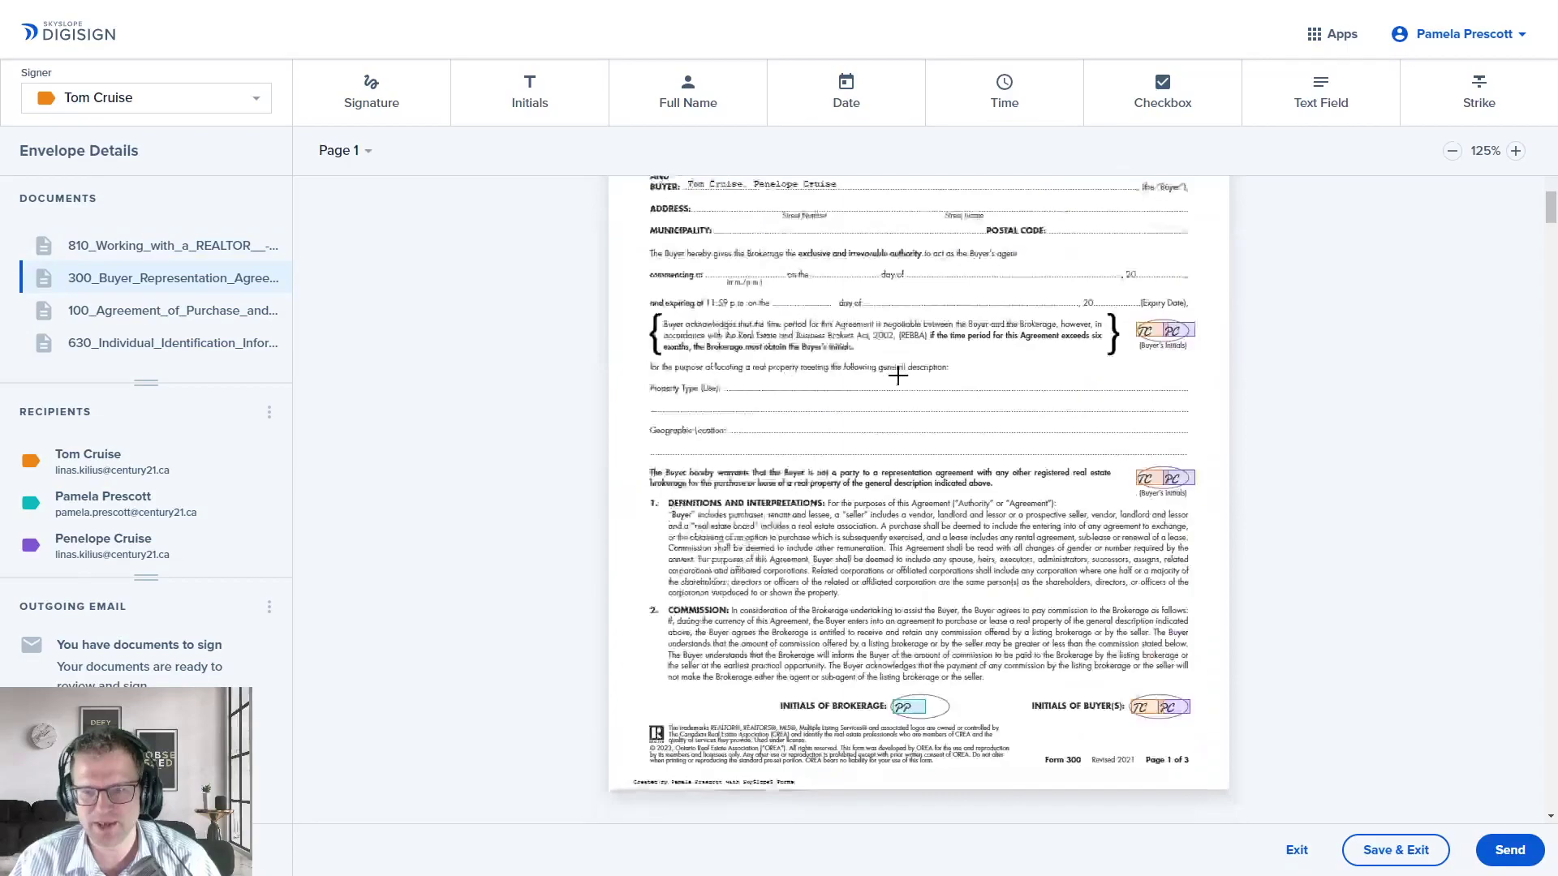
scroll(899, 372, "up", 5)
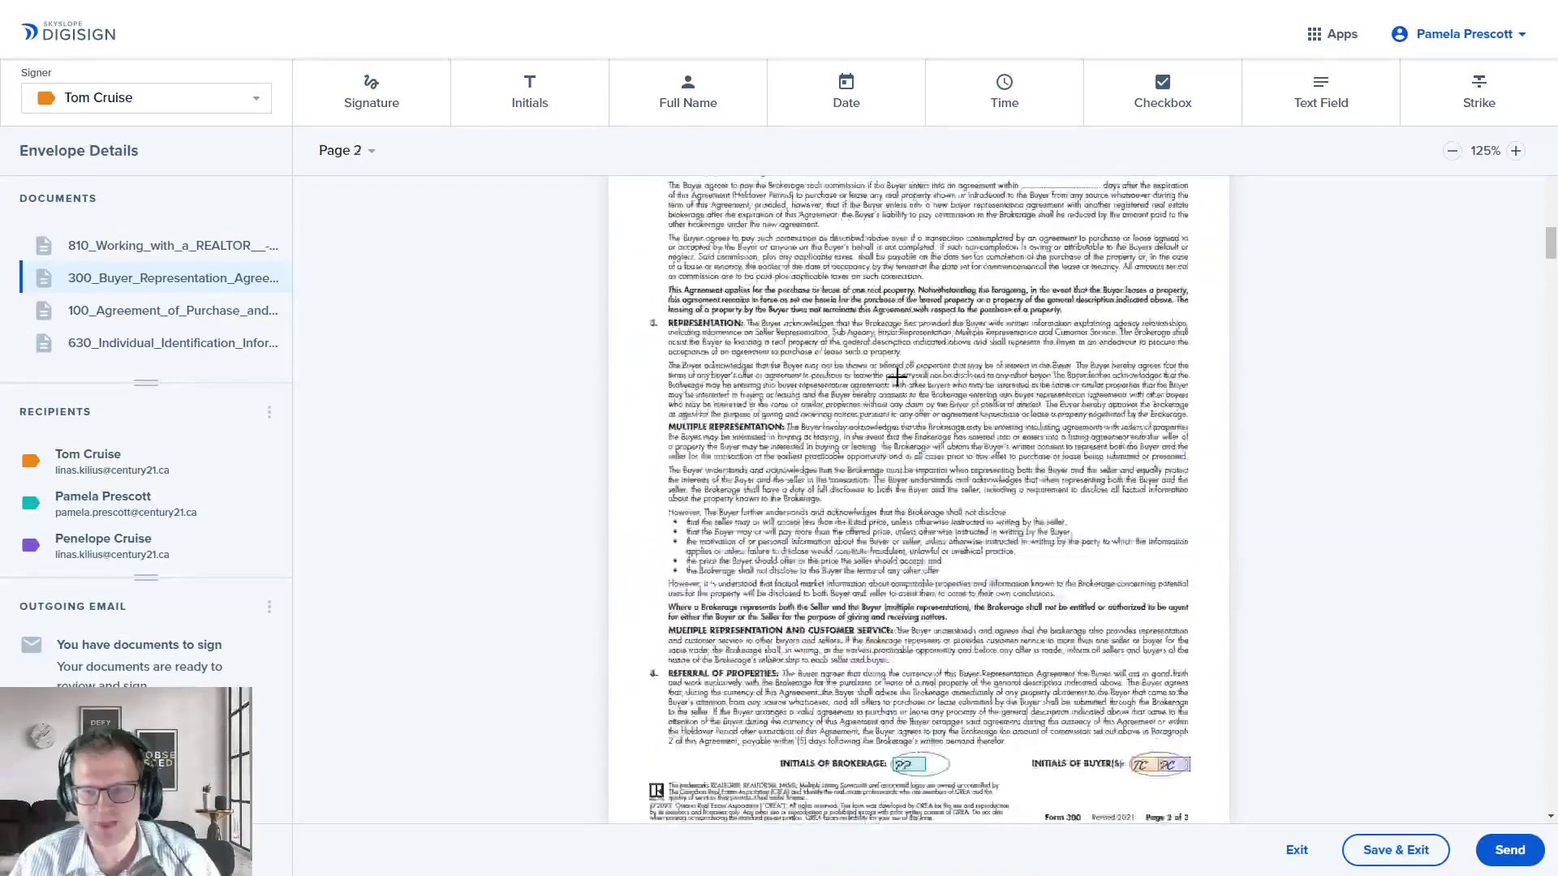
scroll(897, 377, "up", 3)
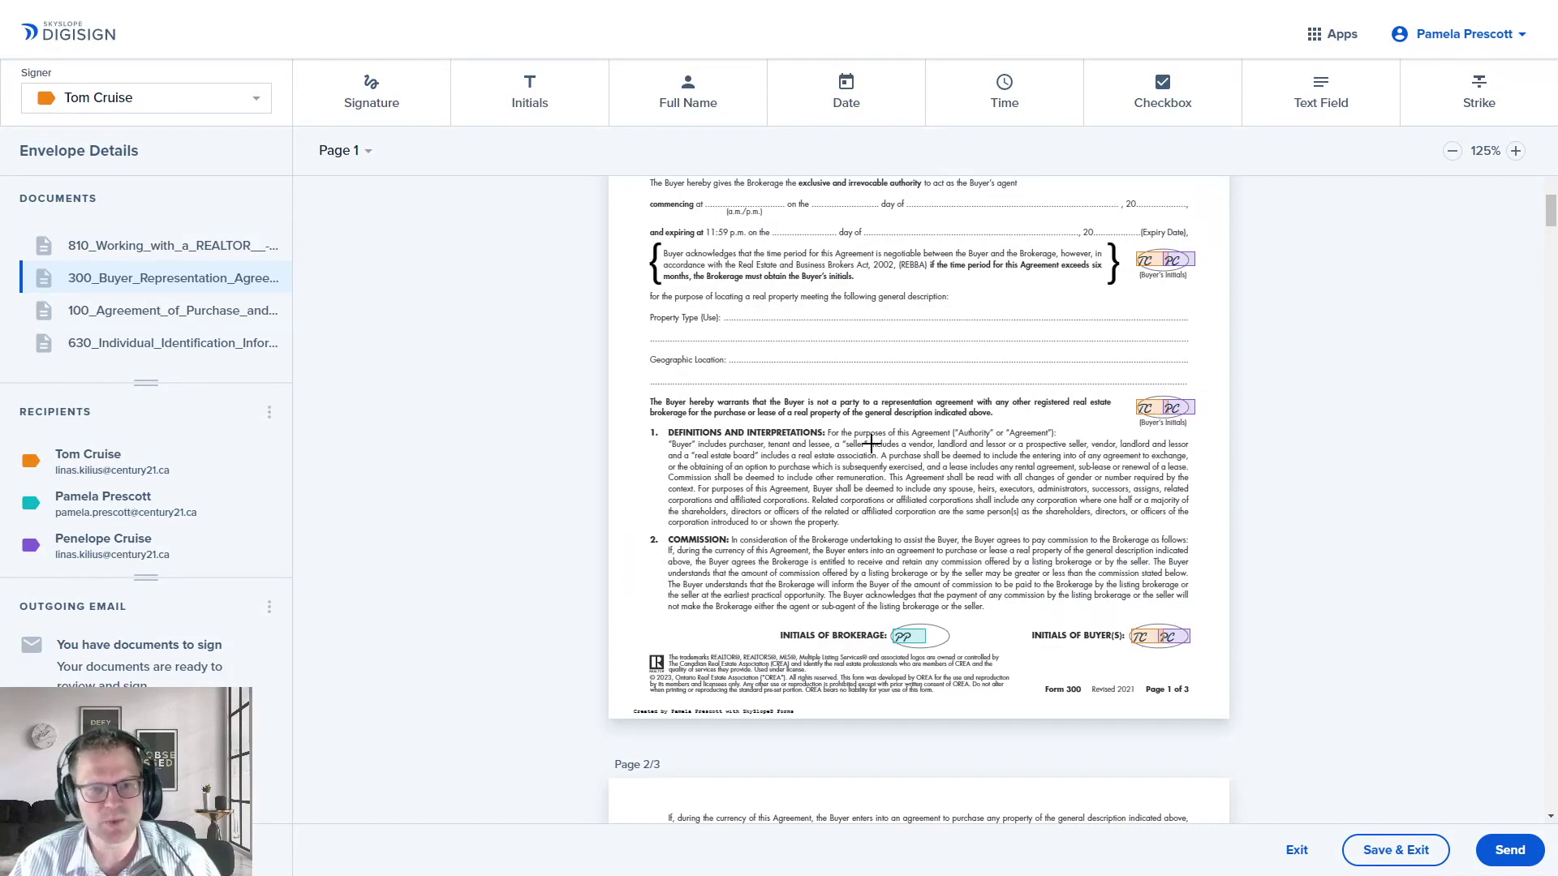
scroll(862, 418, "up", 10)
scroll(863, 413, "up", 5)
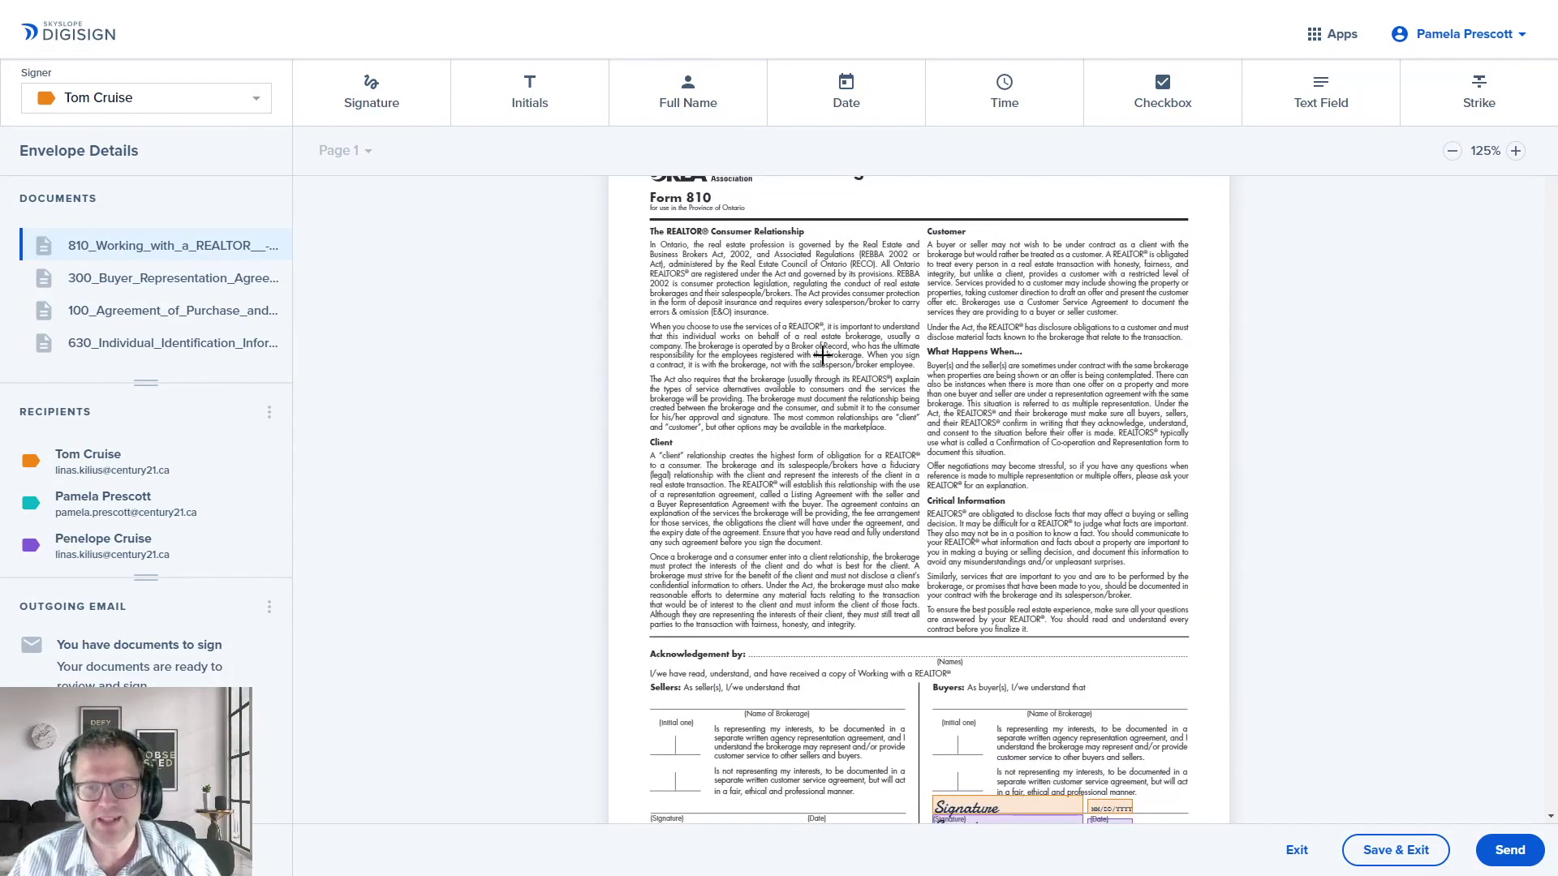
scroll(822, 356, "up", 1)
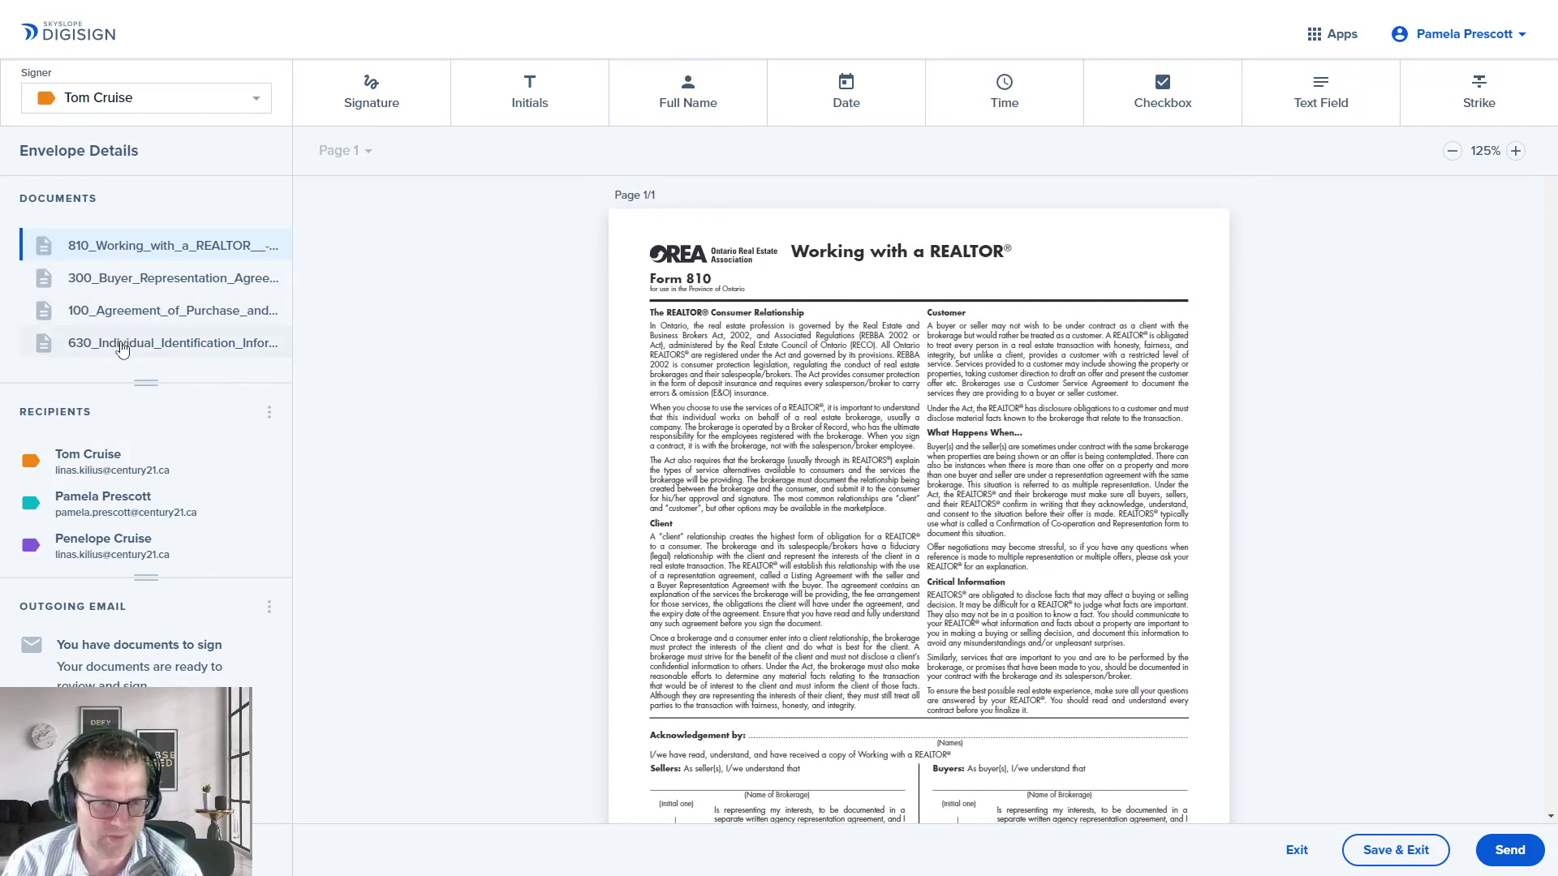
left_click(138, 280)
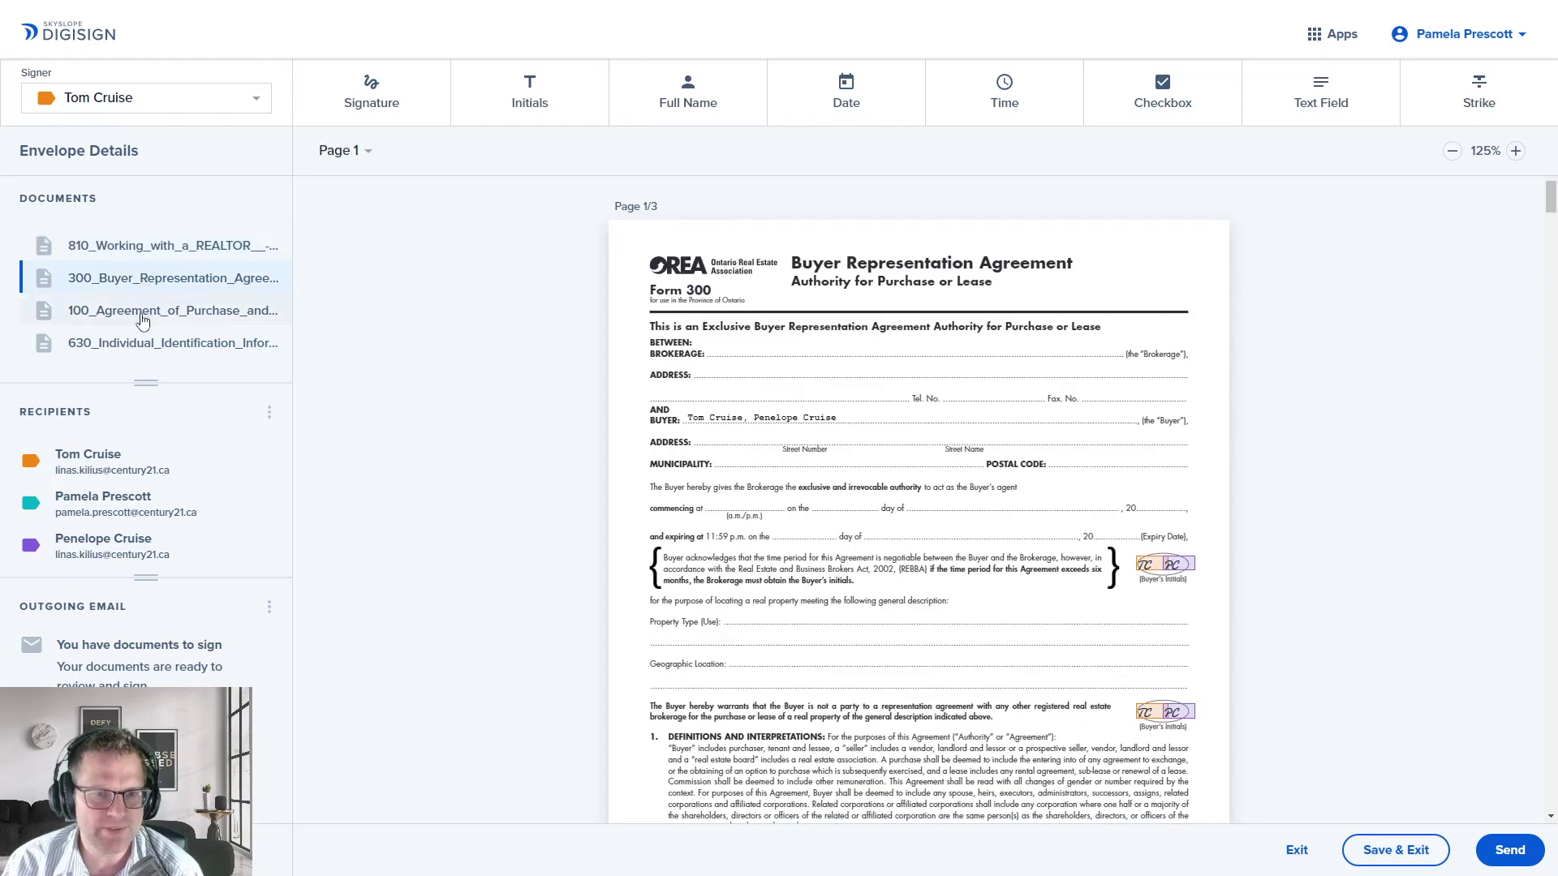
left_click(142, 316)
left_click(142, 344)
left_click(152, 278)
left_click(154, 257)
left_click(152, 277)
left_click(153, 310)
Scroll the Agreement of Purchase, return to form 810, and open Edit Recipients.
scroll(894, 347, "down", 20)
scroll(894, 364, "down", 20)
scroll(892, 376, "down", 15)
scroll(886, 380, "up", 3)
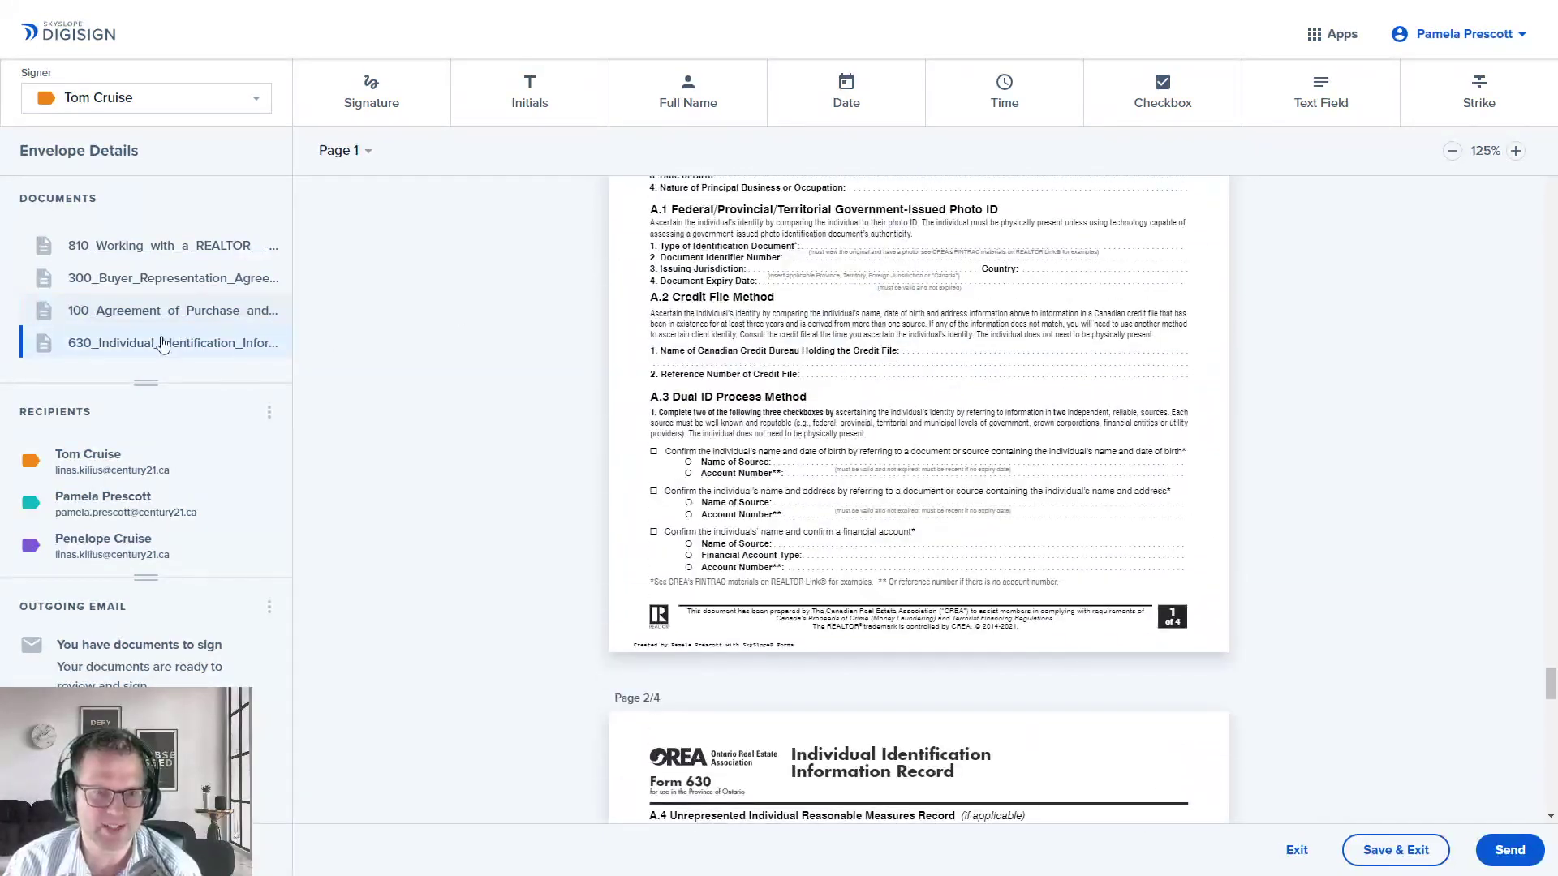
left_click(146, 247)
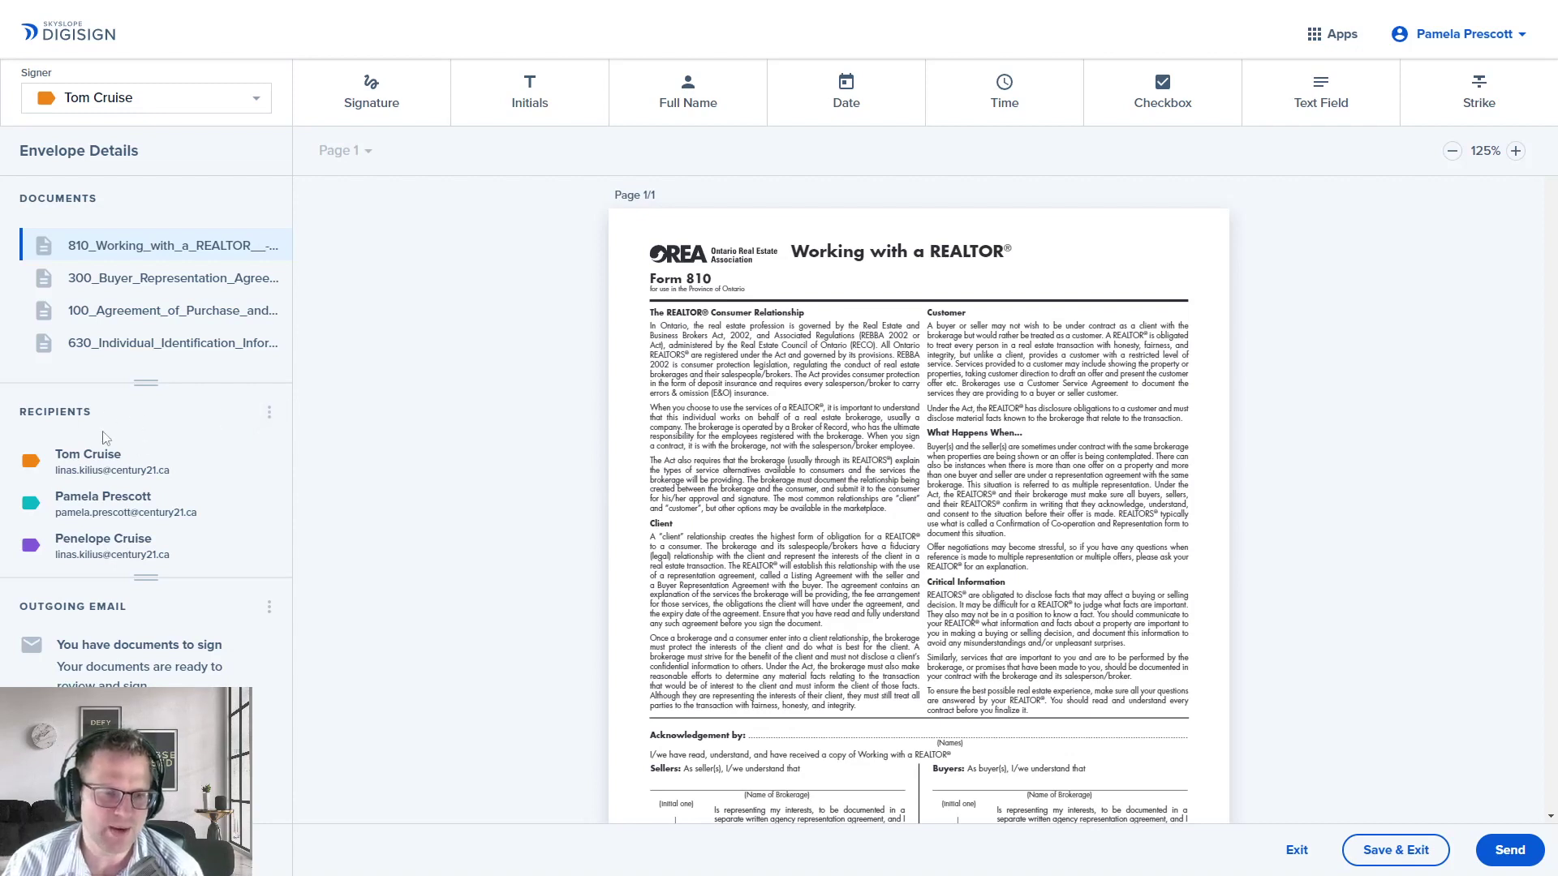
left_click(271, 416)
left_click(300, 418)
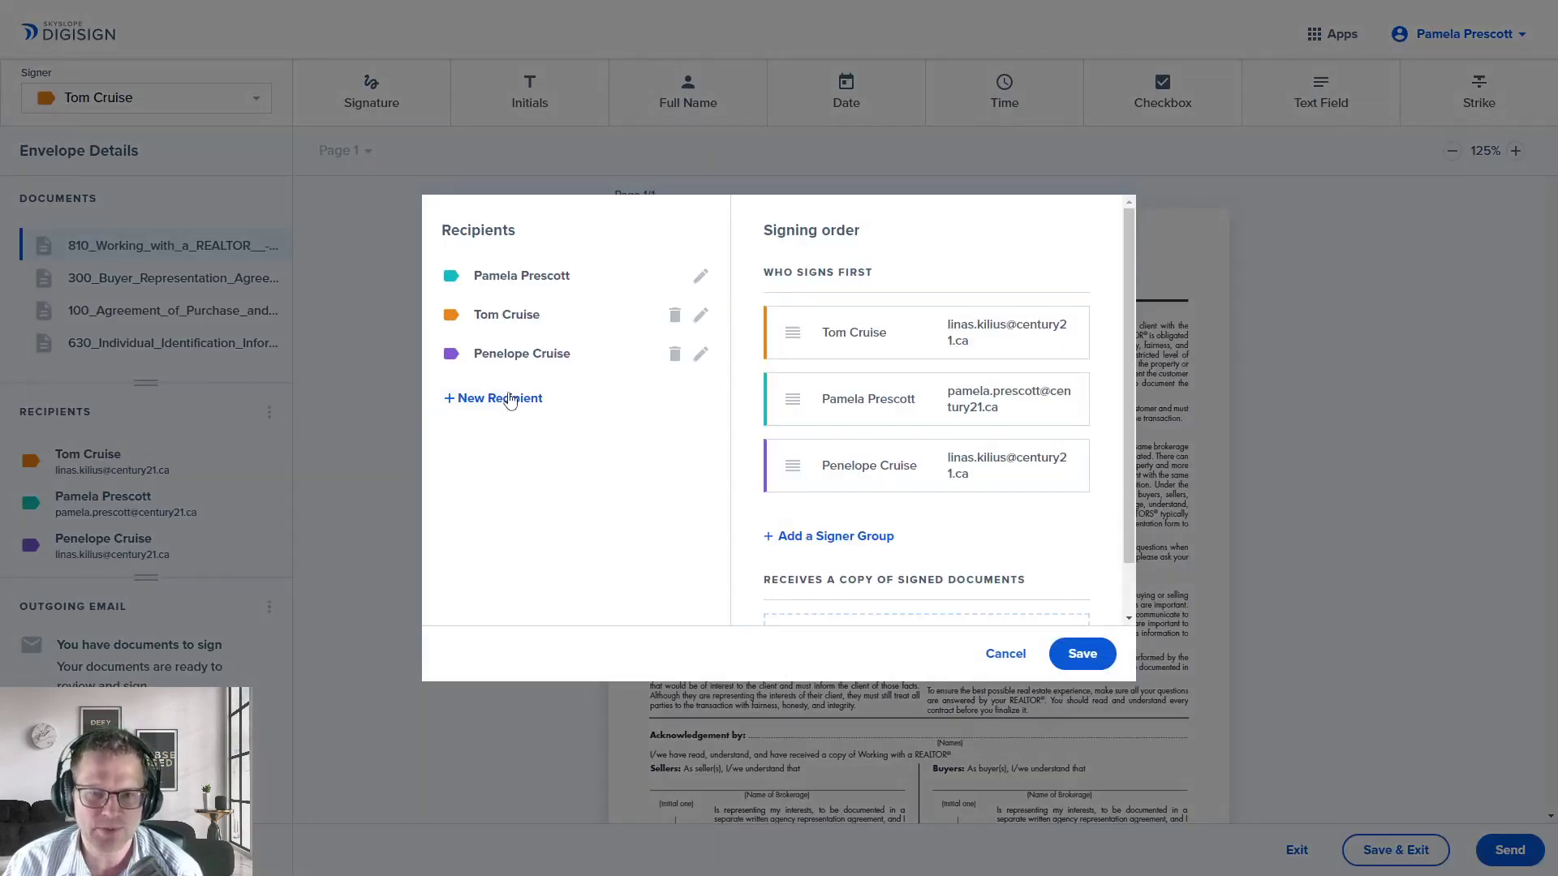
Change the buyer agent's email to the new address and save it.
left_click(701, 315)
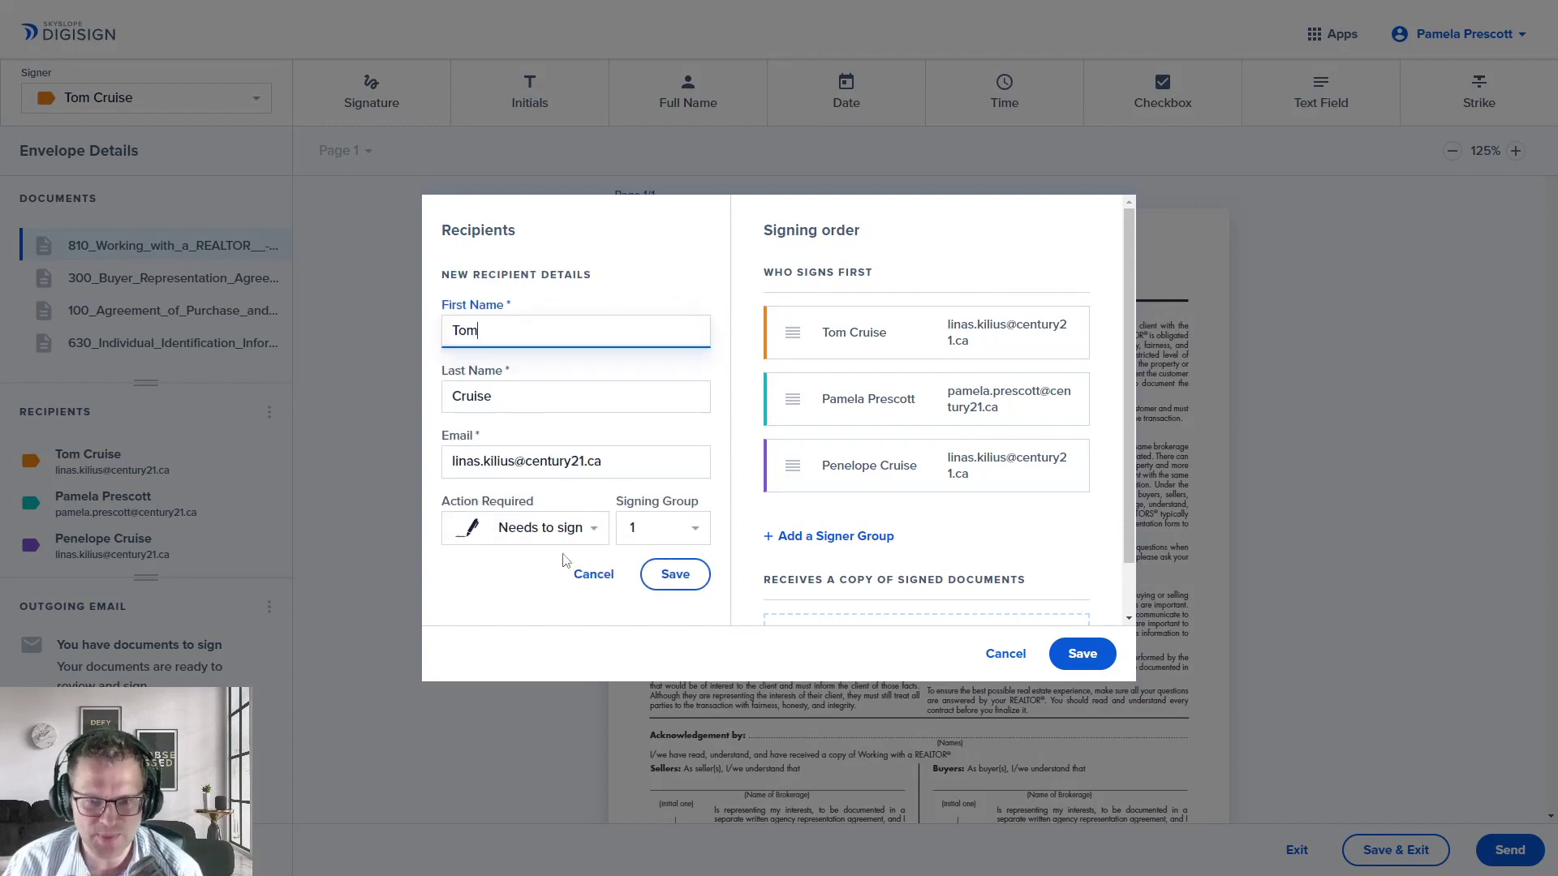
left_click(591, 573)
left_click(698, 275)
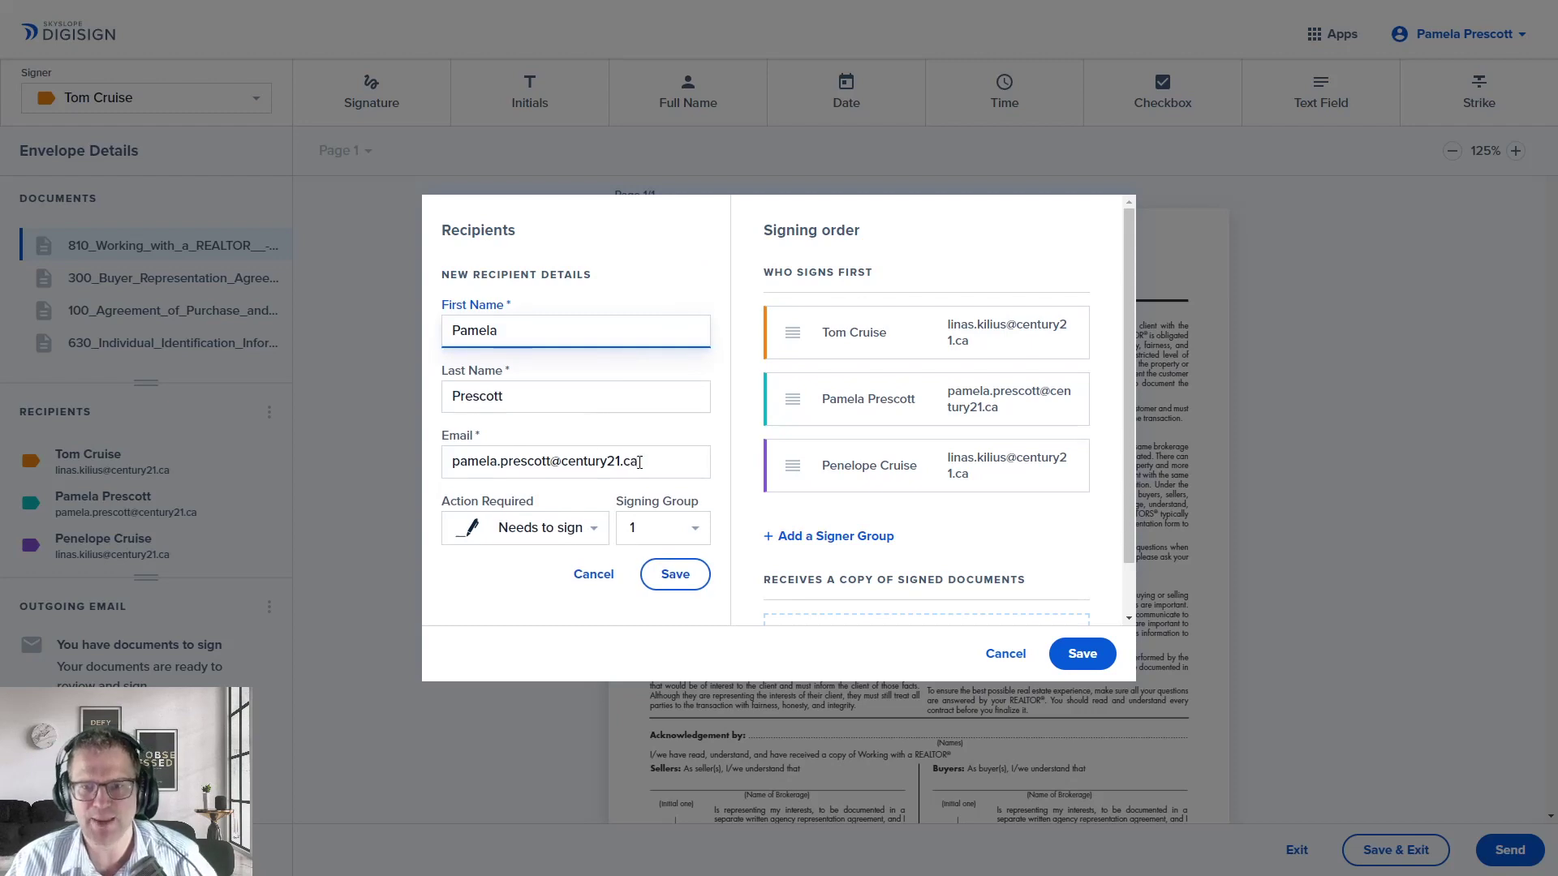
left_click_drag(640, 463, 323, 400)
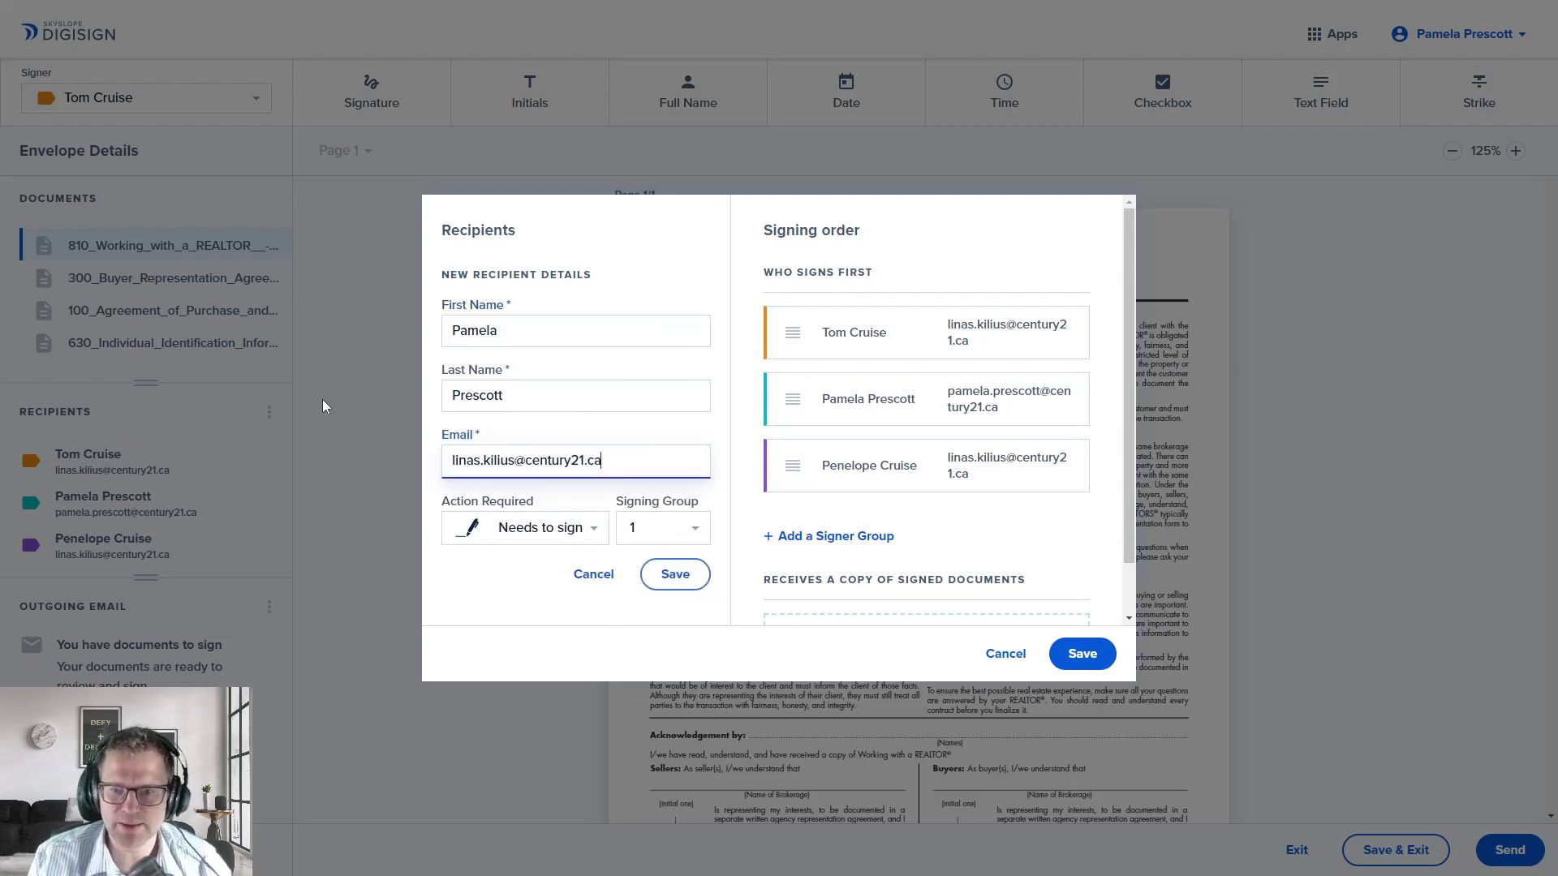
left_click(673, 584)
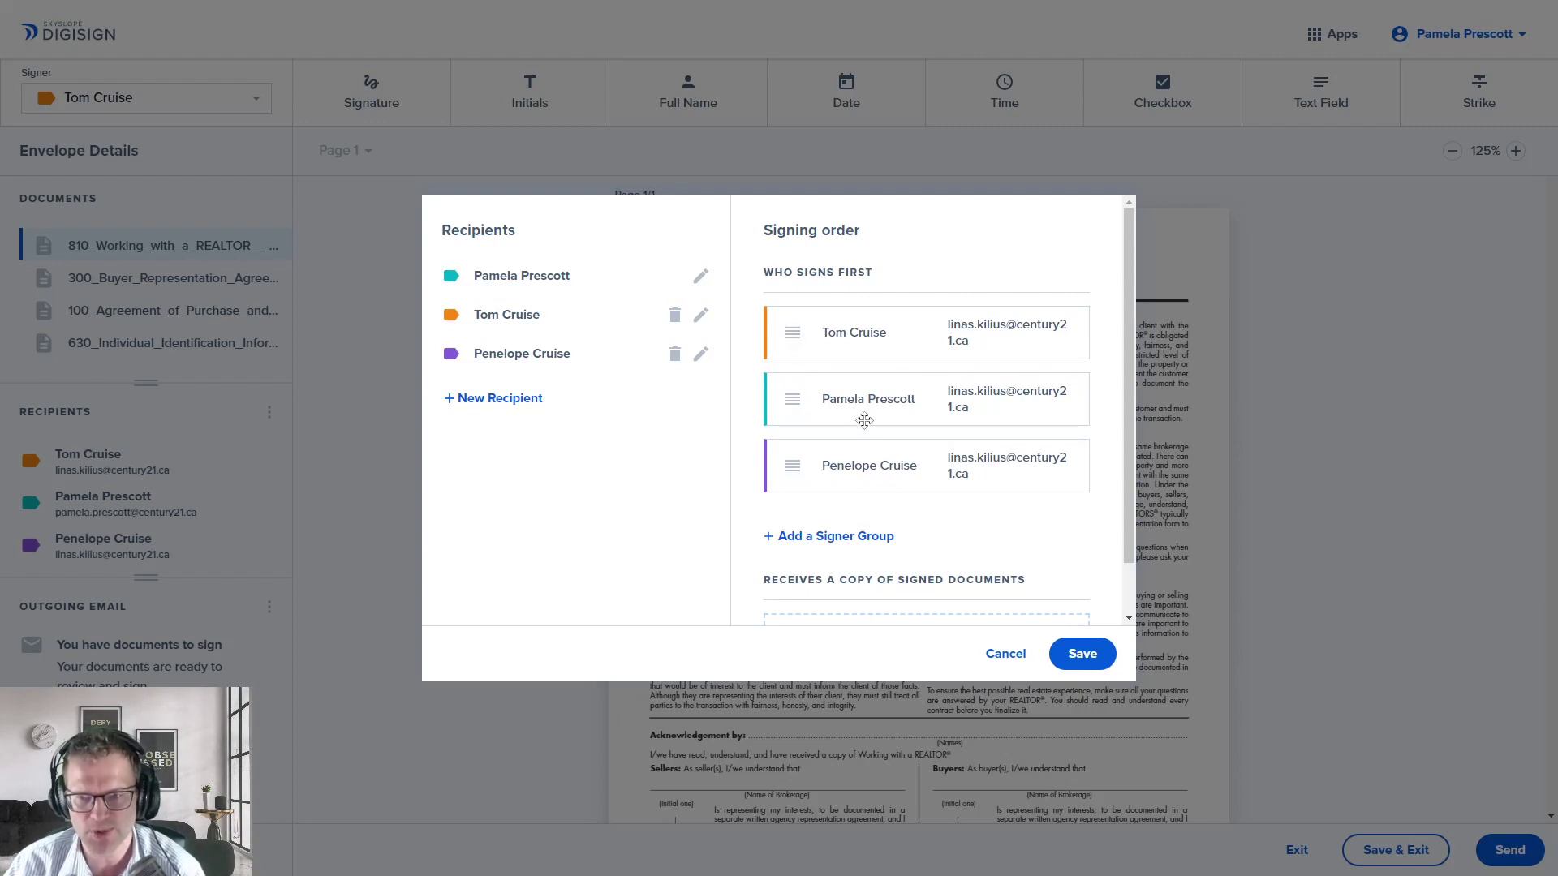
Try a second signing group, then keep all three signers in the first group and save.
left_click(817, 537)
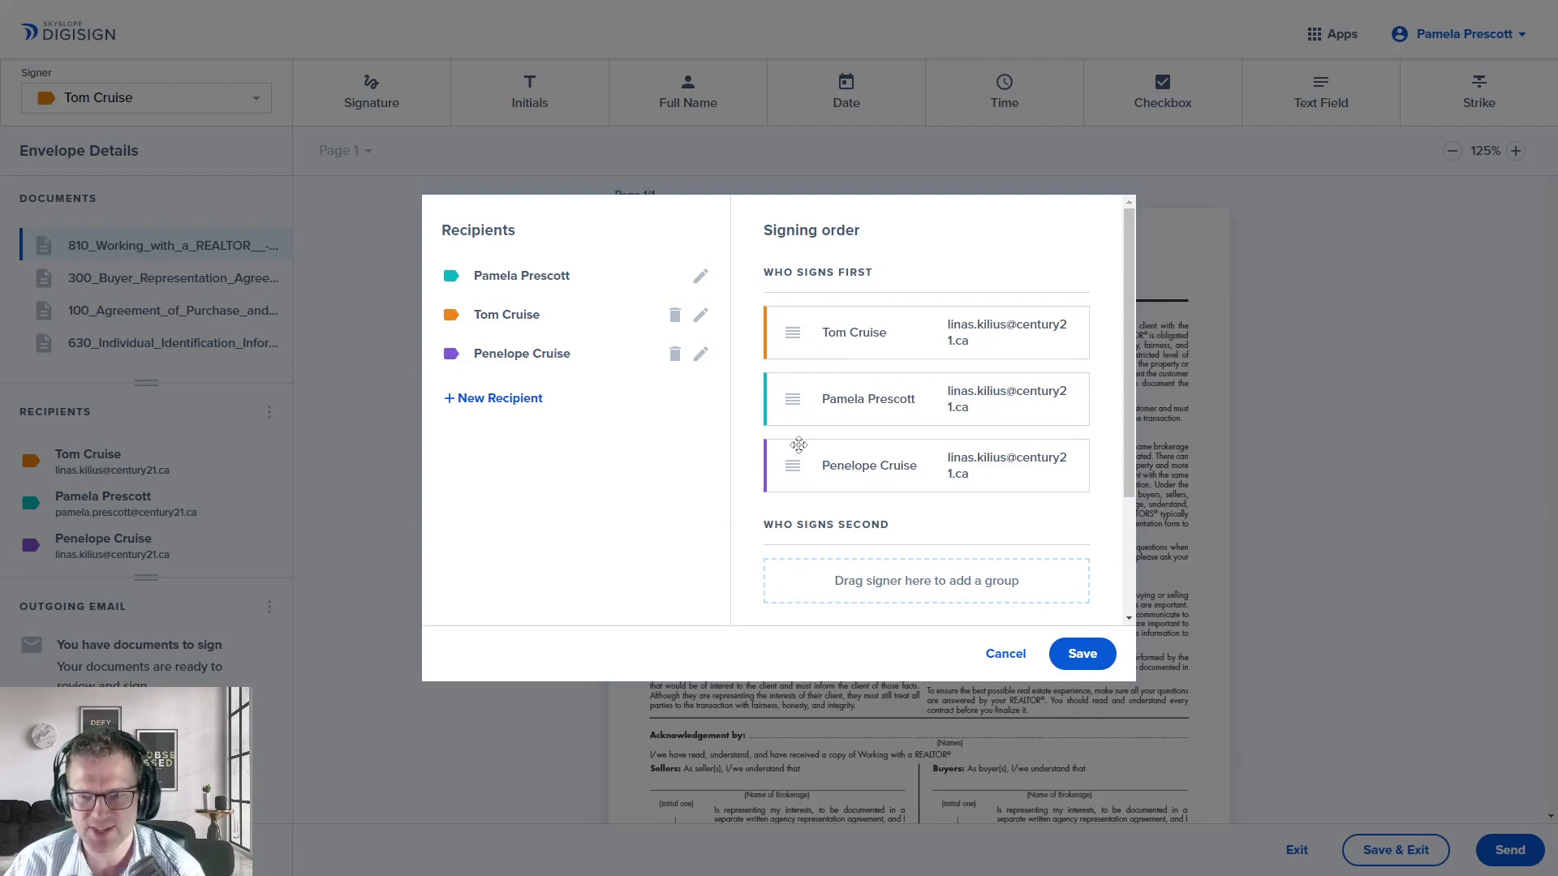
left_click_drag(792, 465, 794, 578)
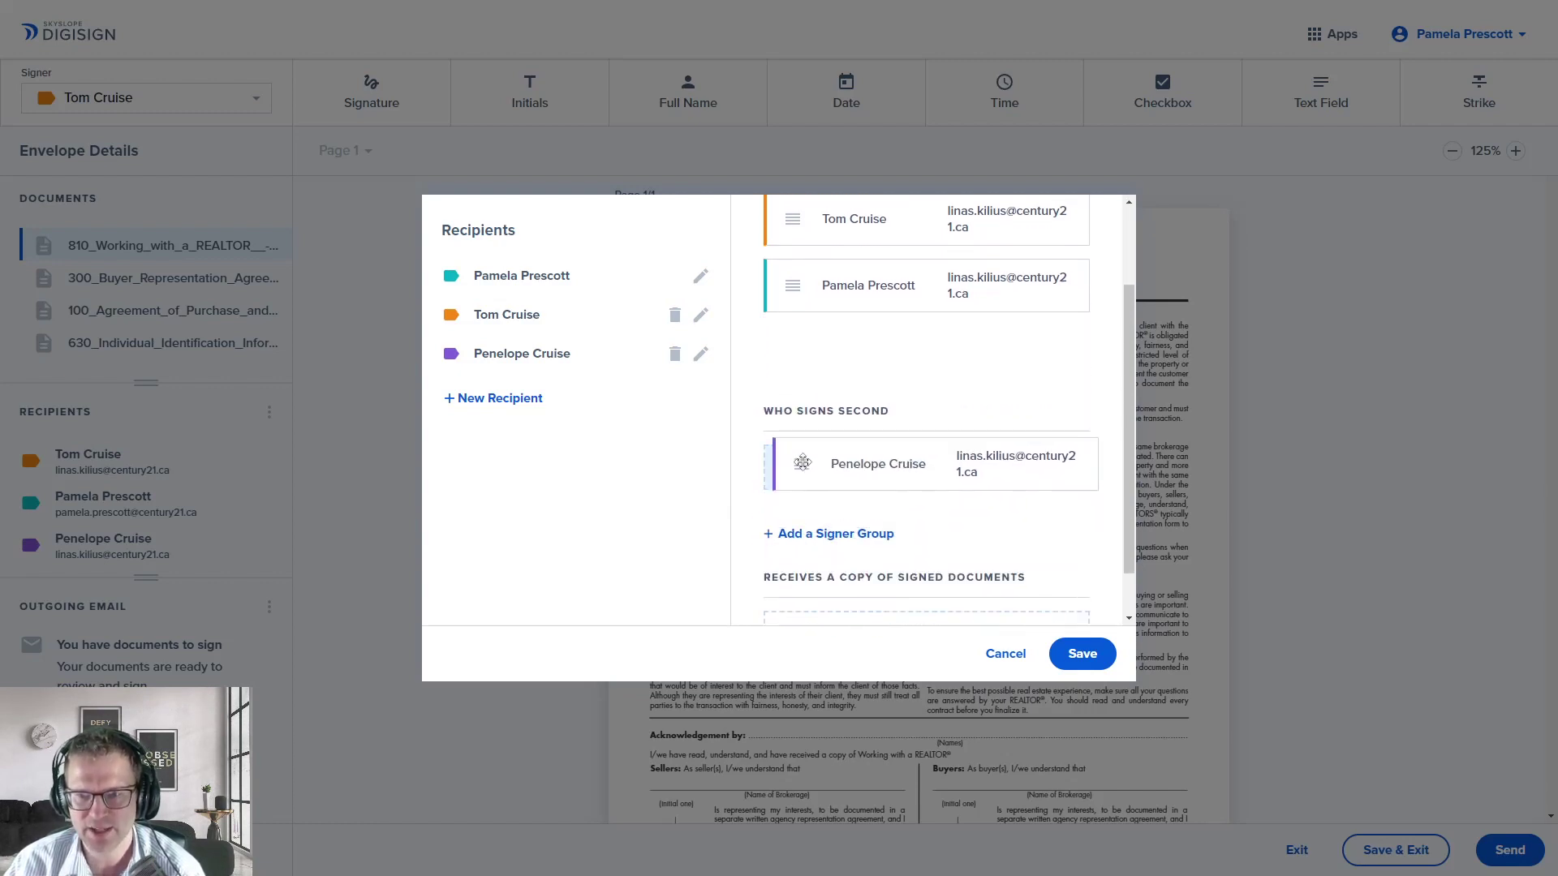
left_click_drag(792, 231, 795, 397)
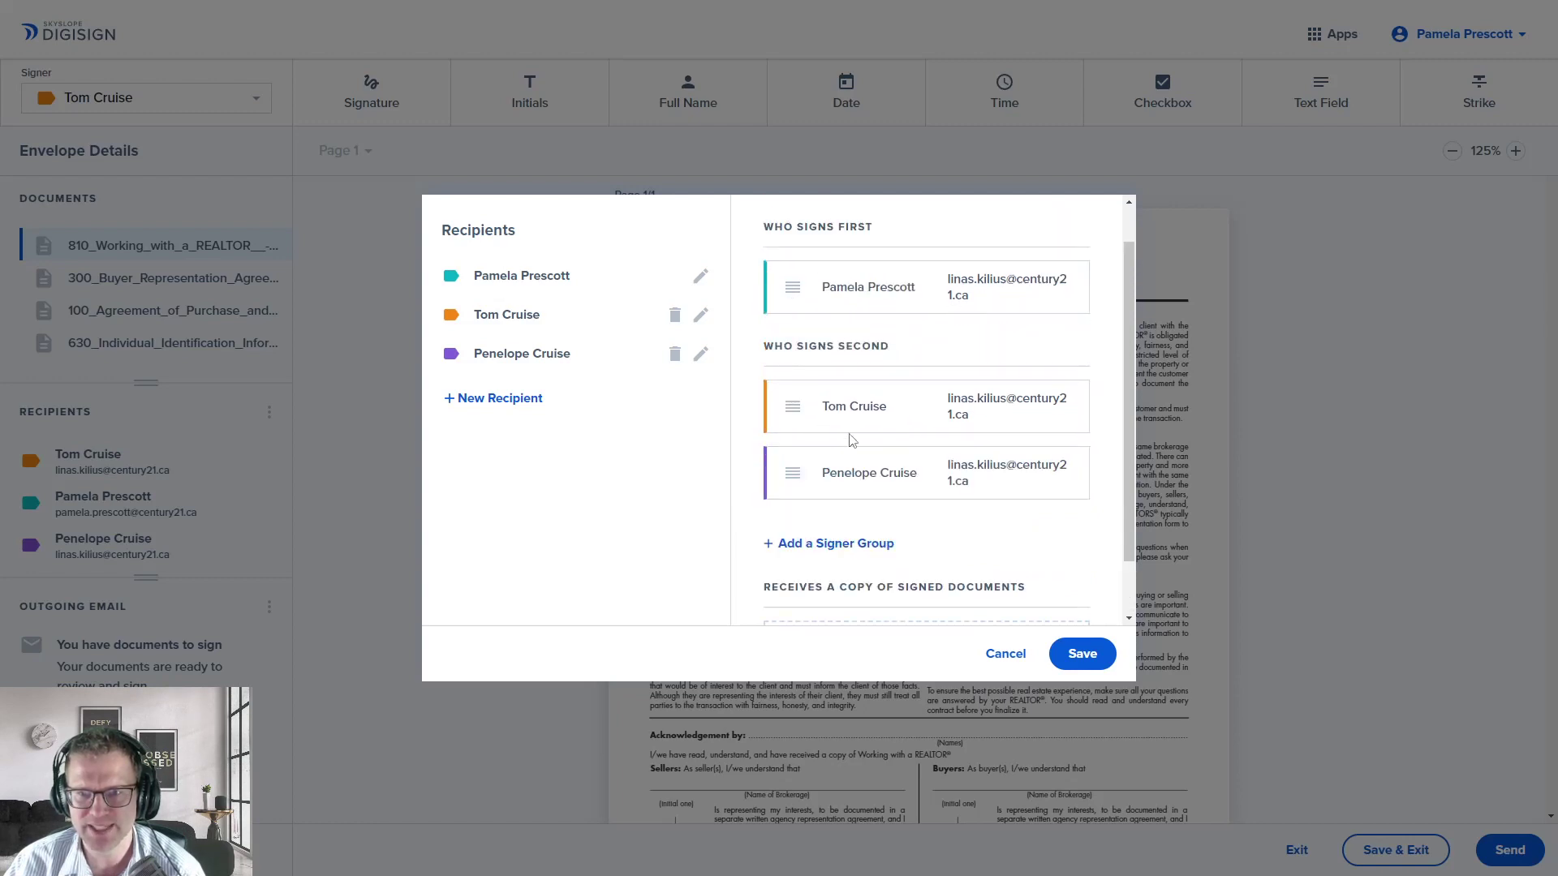
scroll(850, 446, "up", 1)
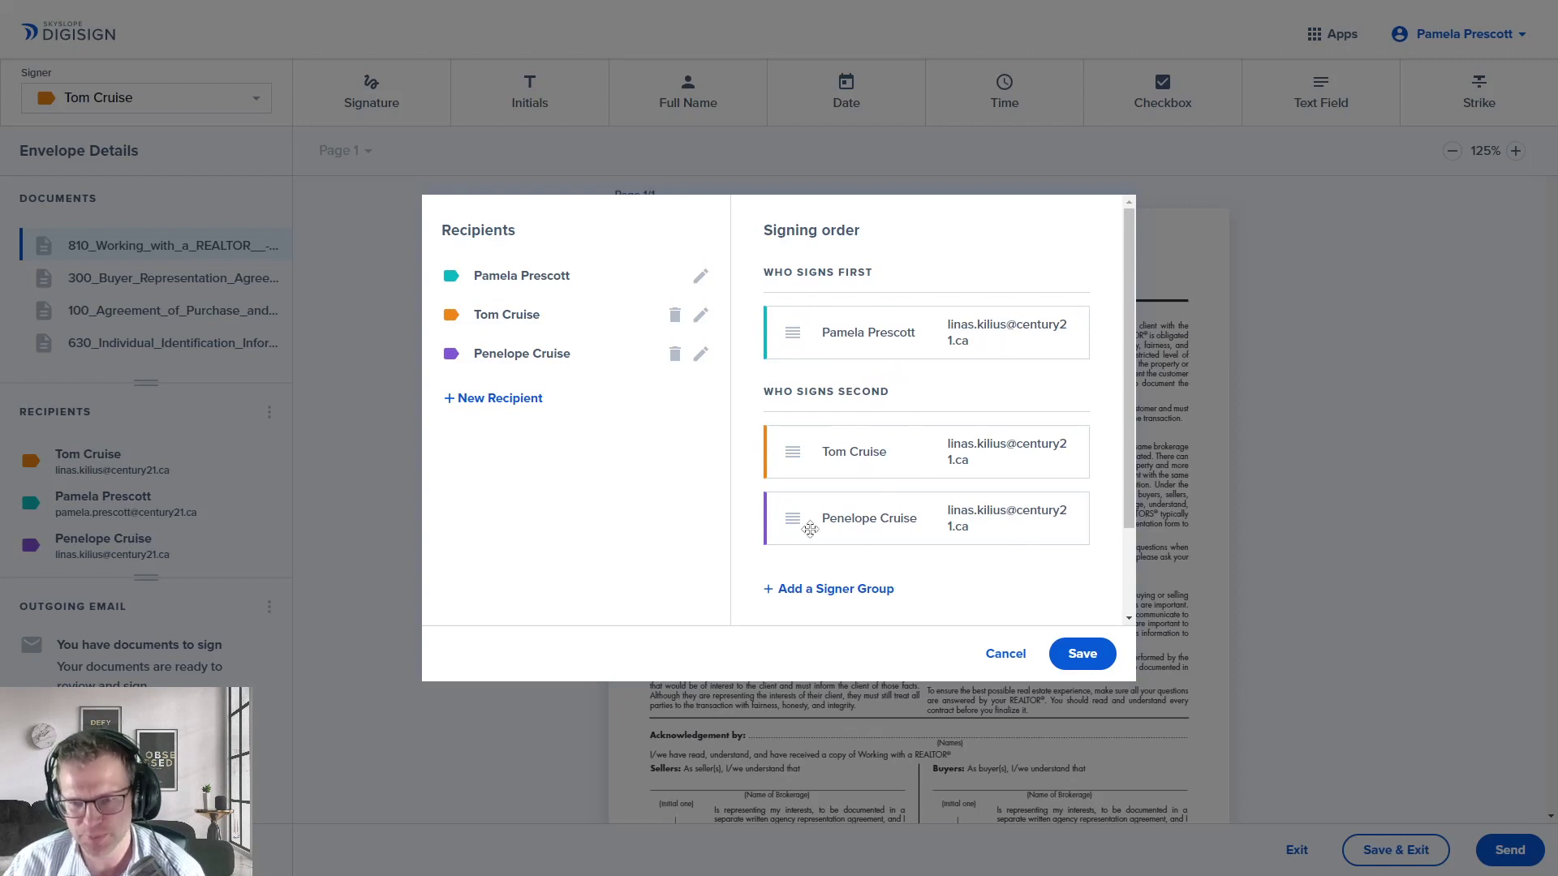
left_click_drag(793, 452, 797, 446)
left_click_drag(796, 348, 793, 336)
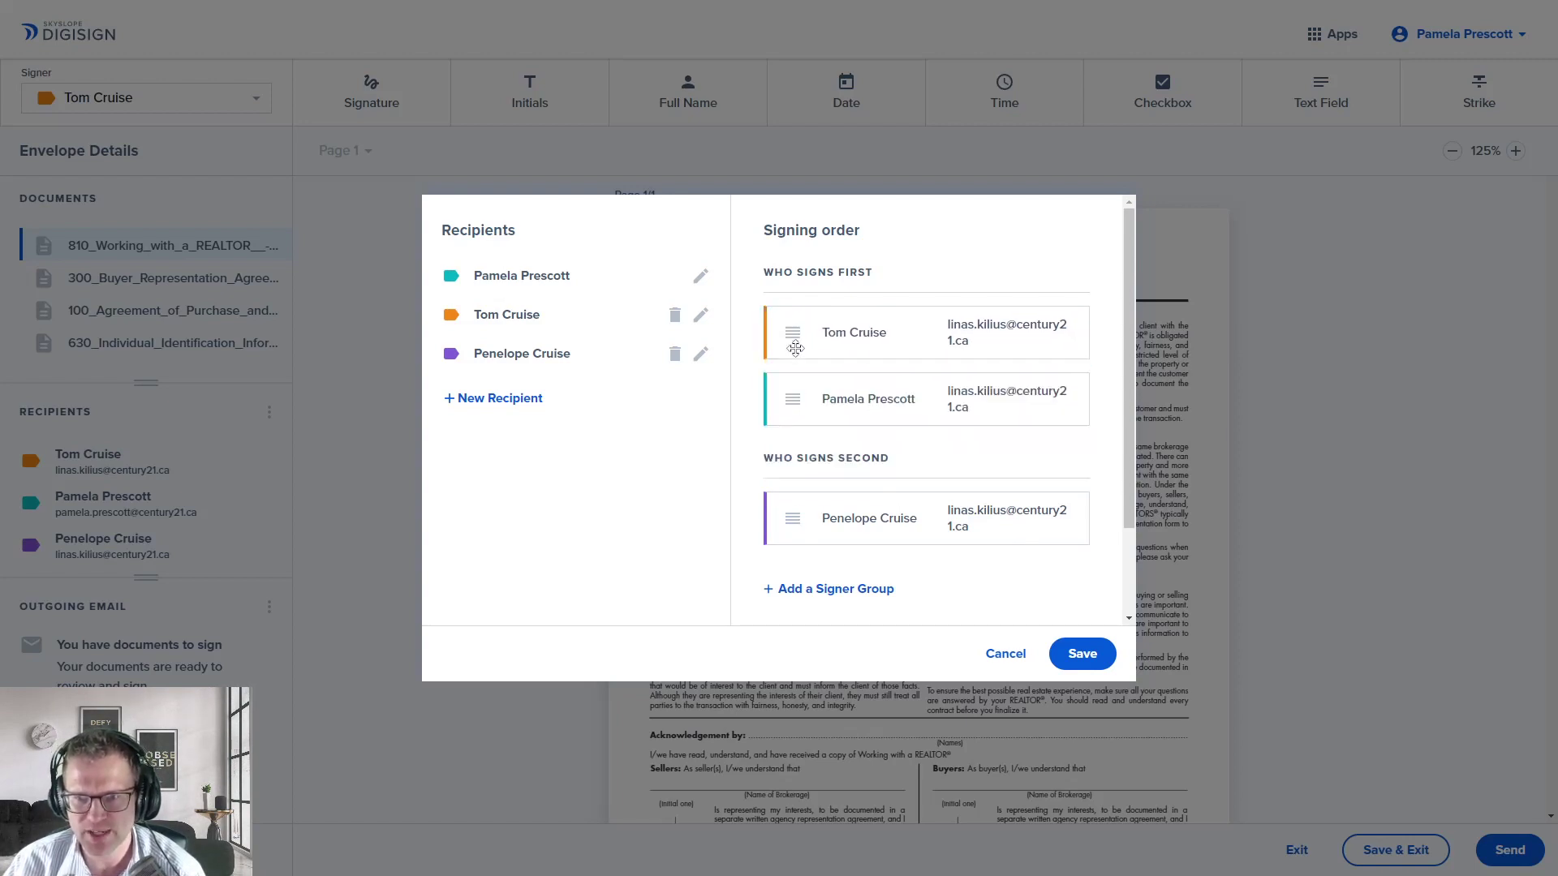
left_click_drag(792, 518, 795, 426)
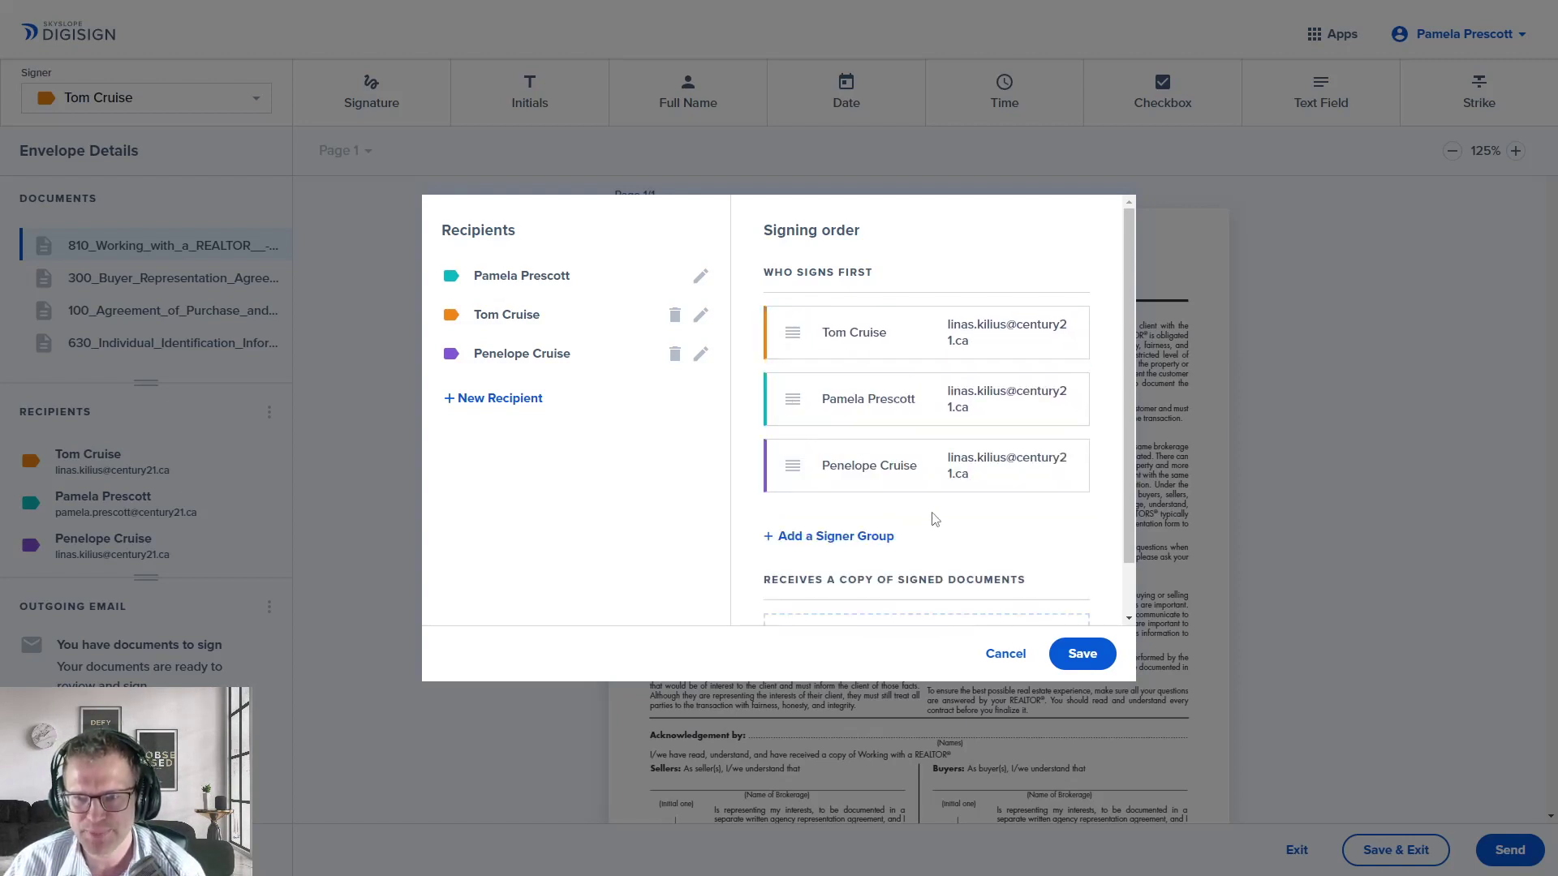
scroll(944, 512, "down", 1)
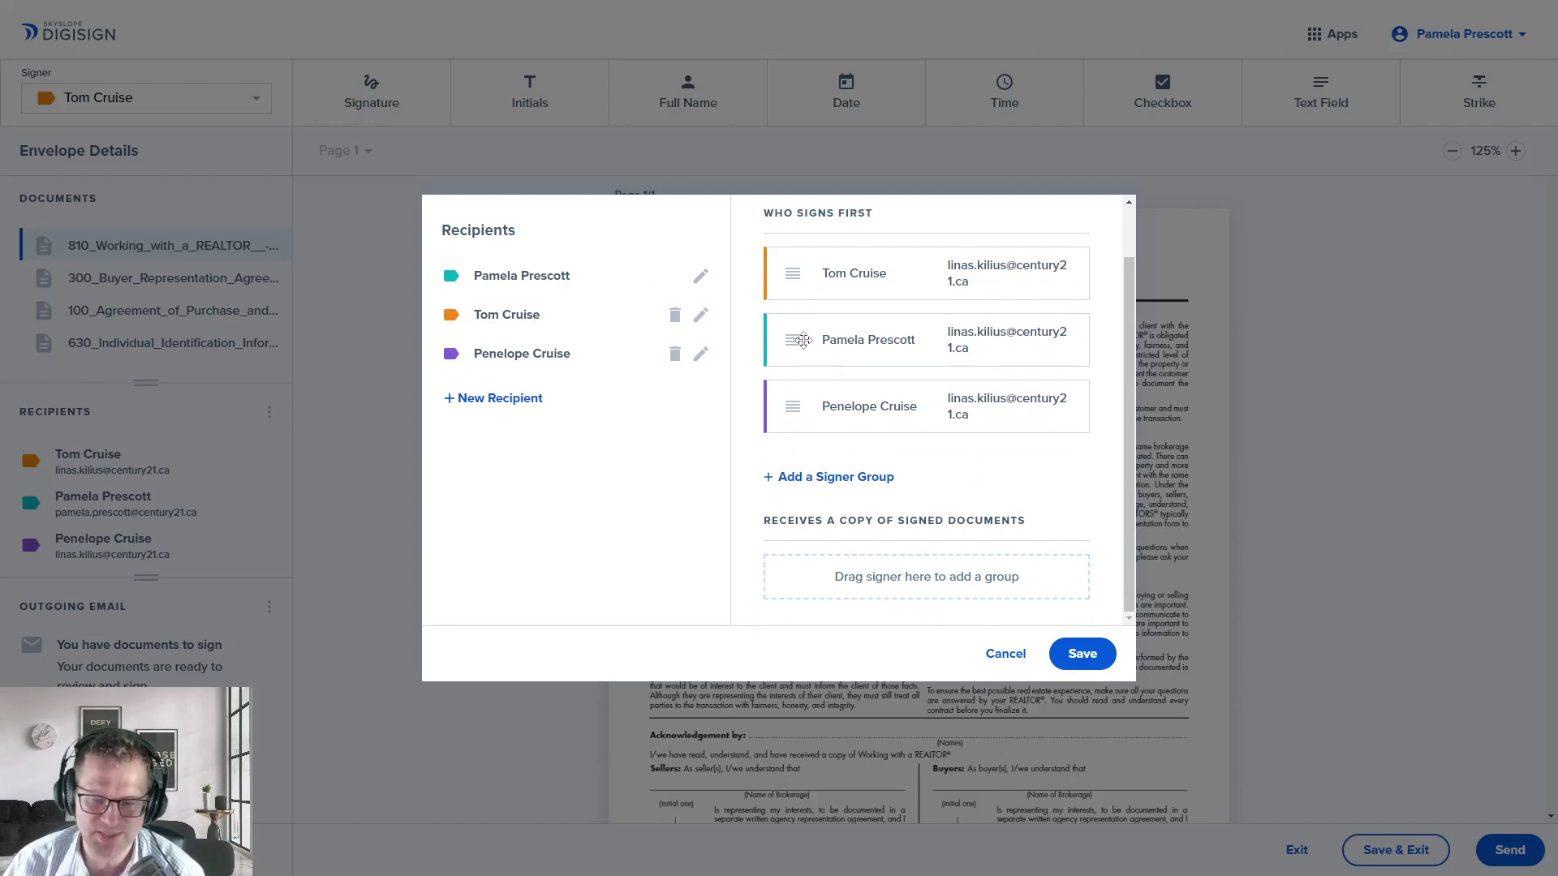
left_click_drag(805, 336, 785, 375)
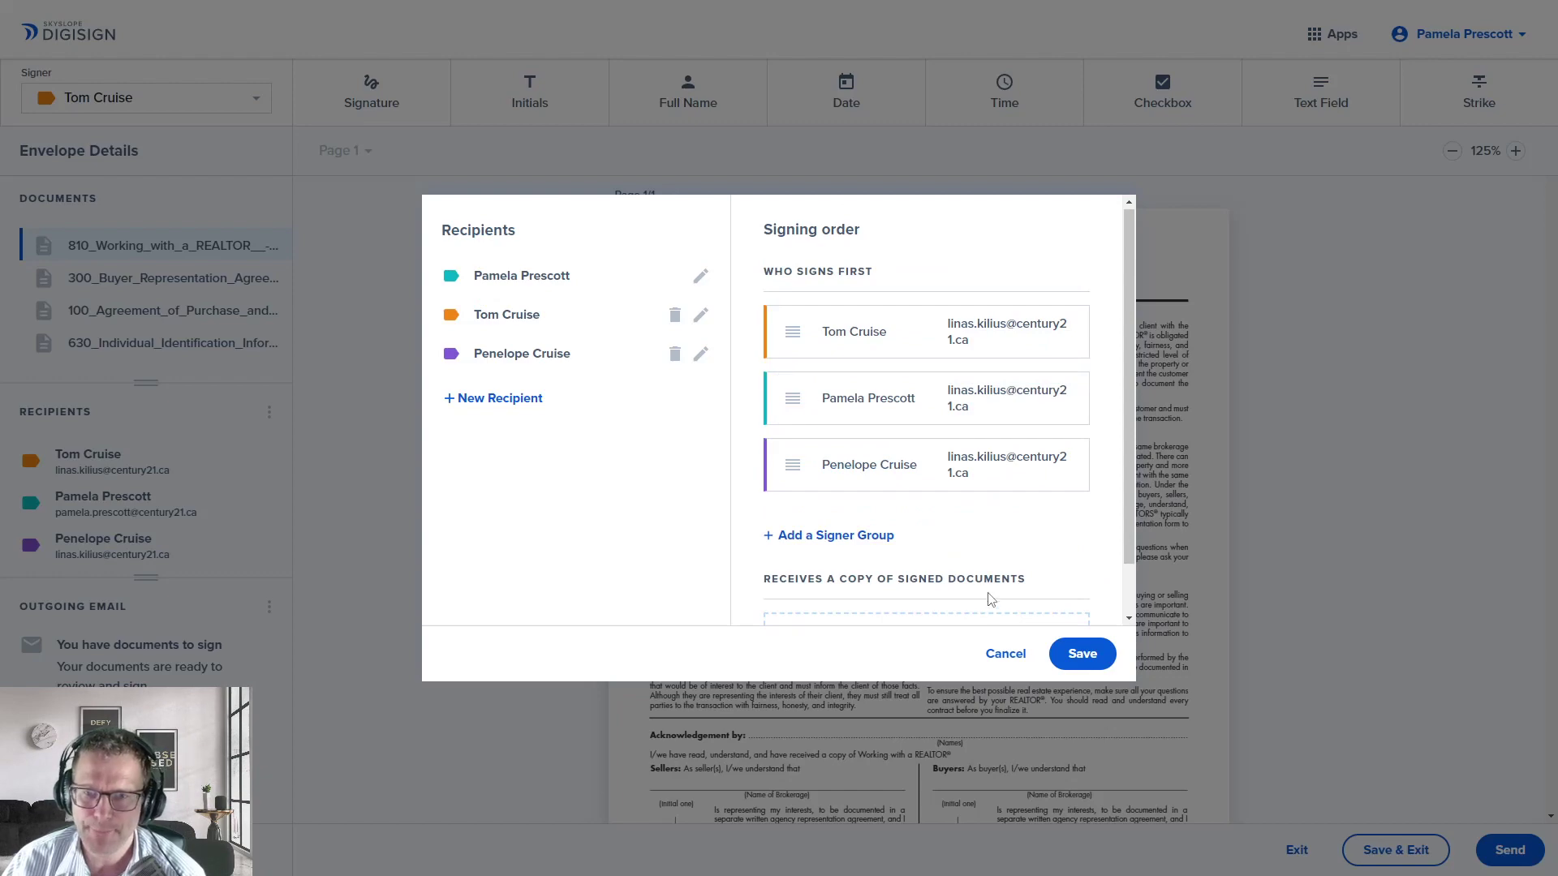
left_click(1082, 654)
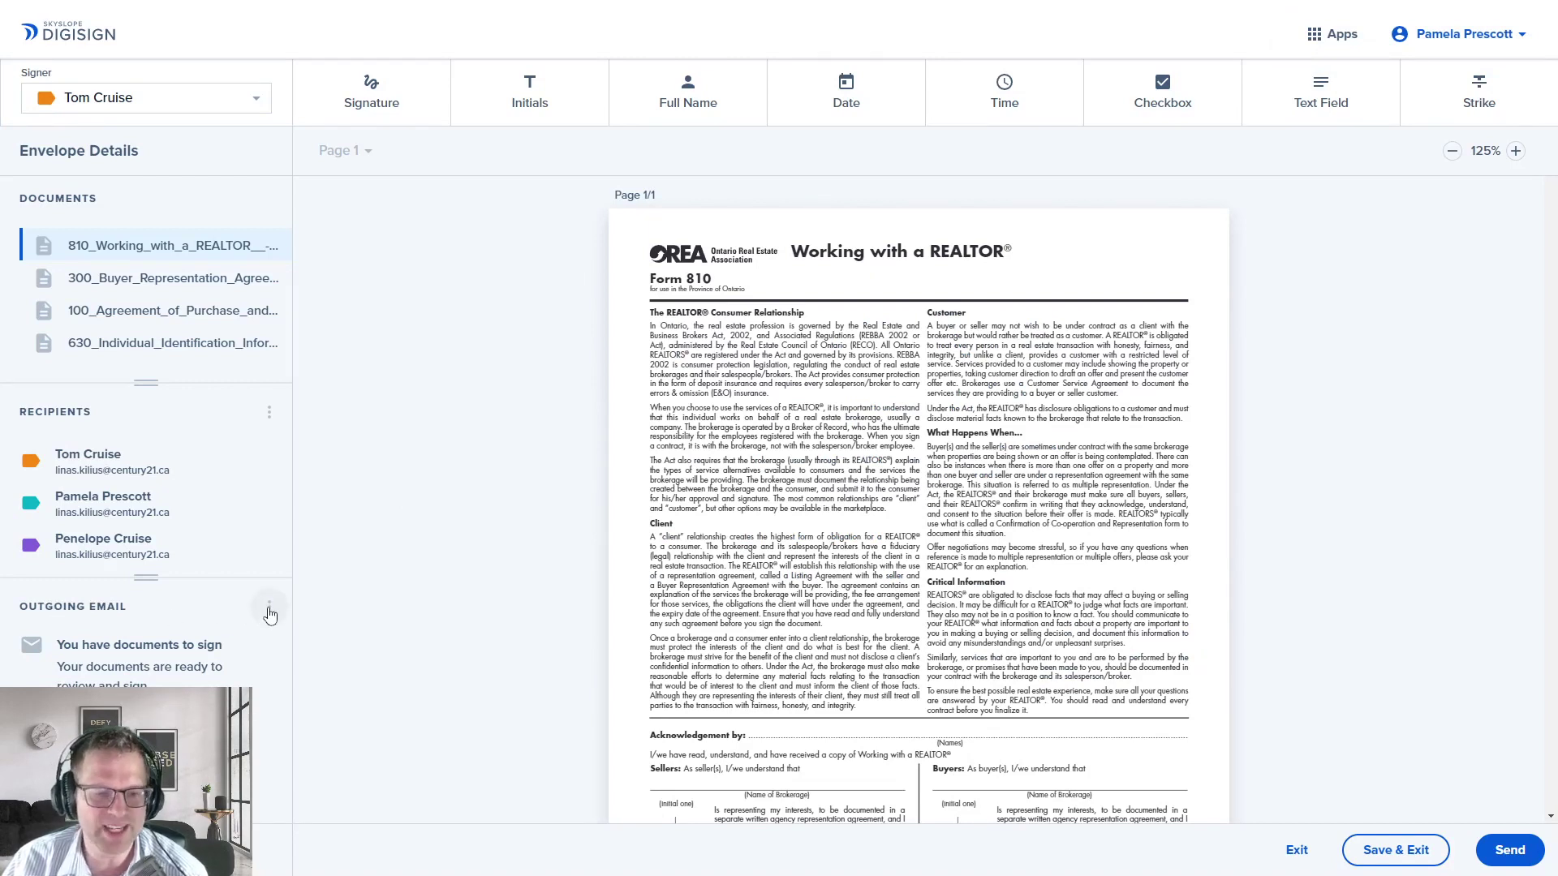
left_click(270, 614)
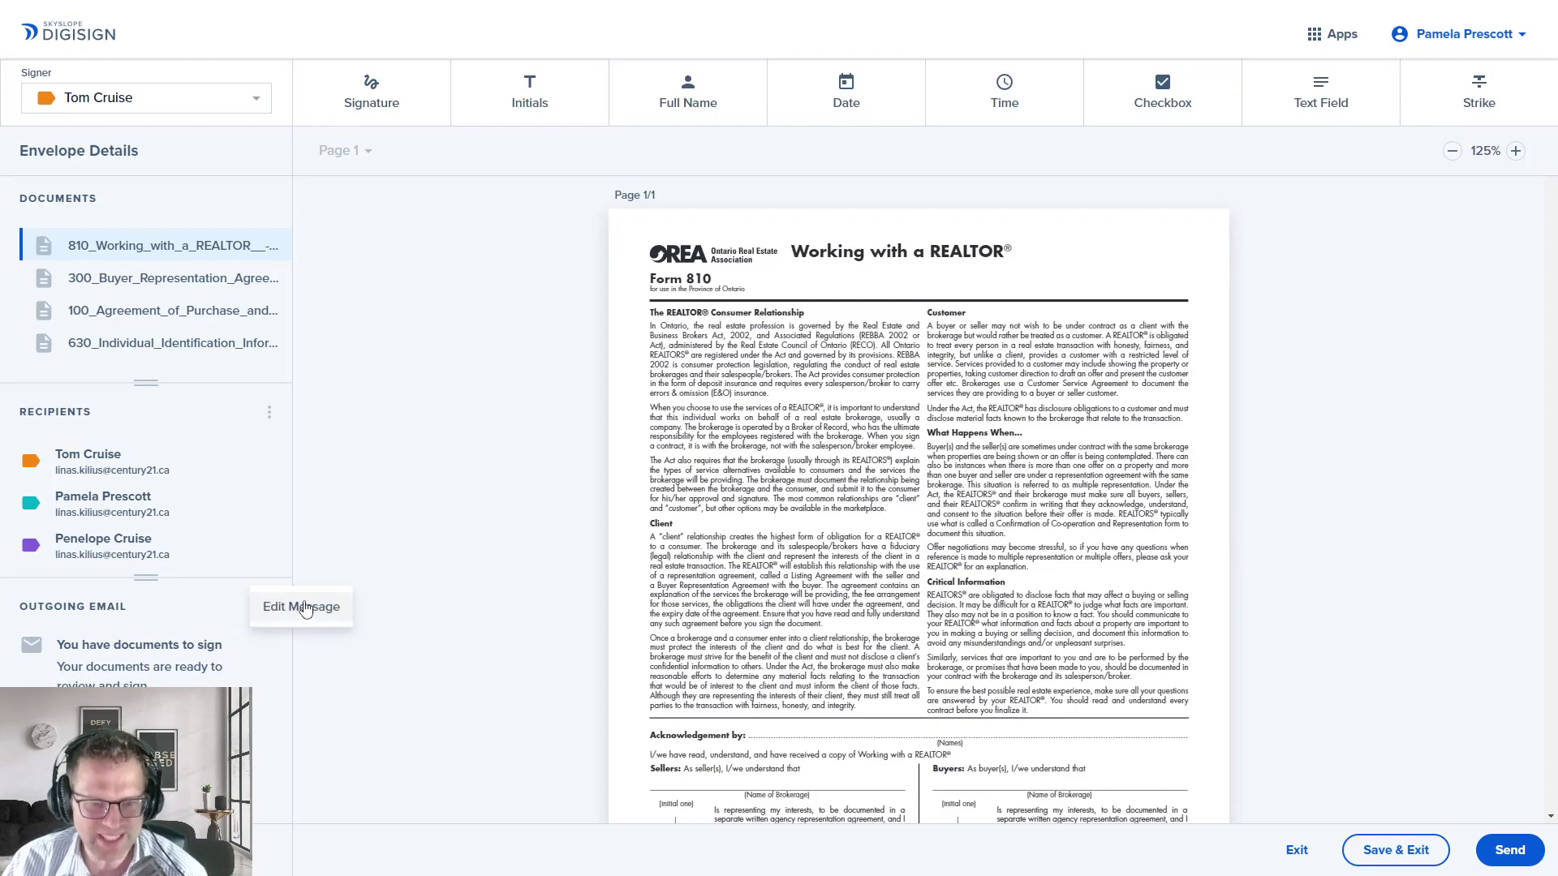
left_click(305, 607)
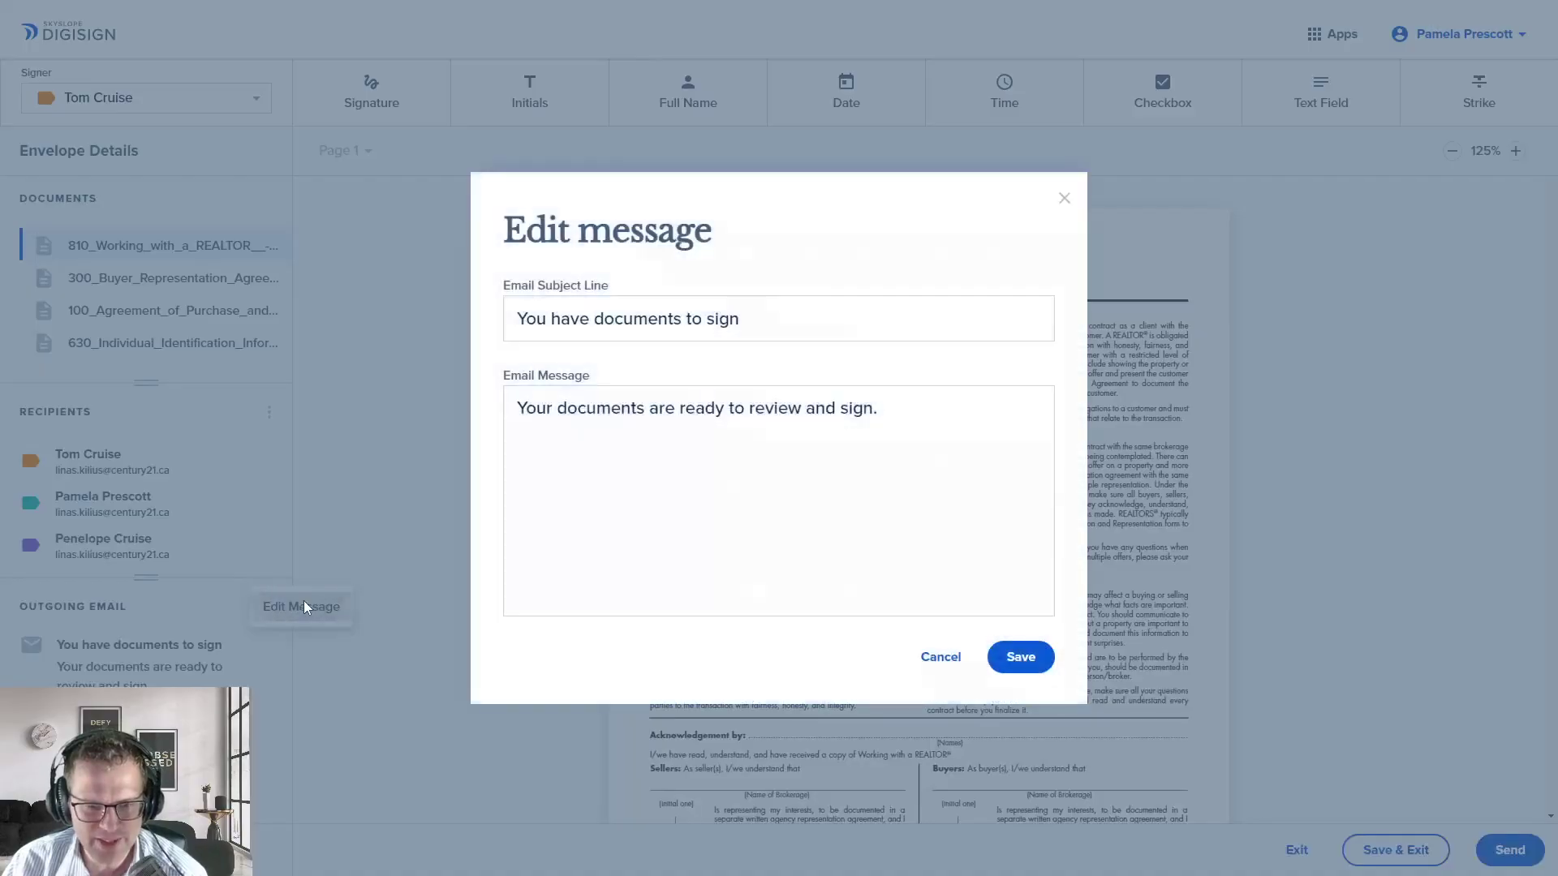
left_click(773, 312)
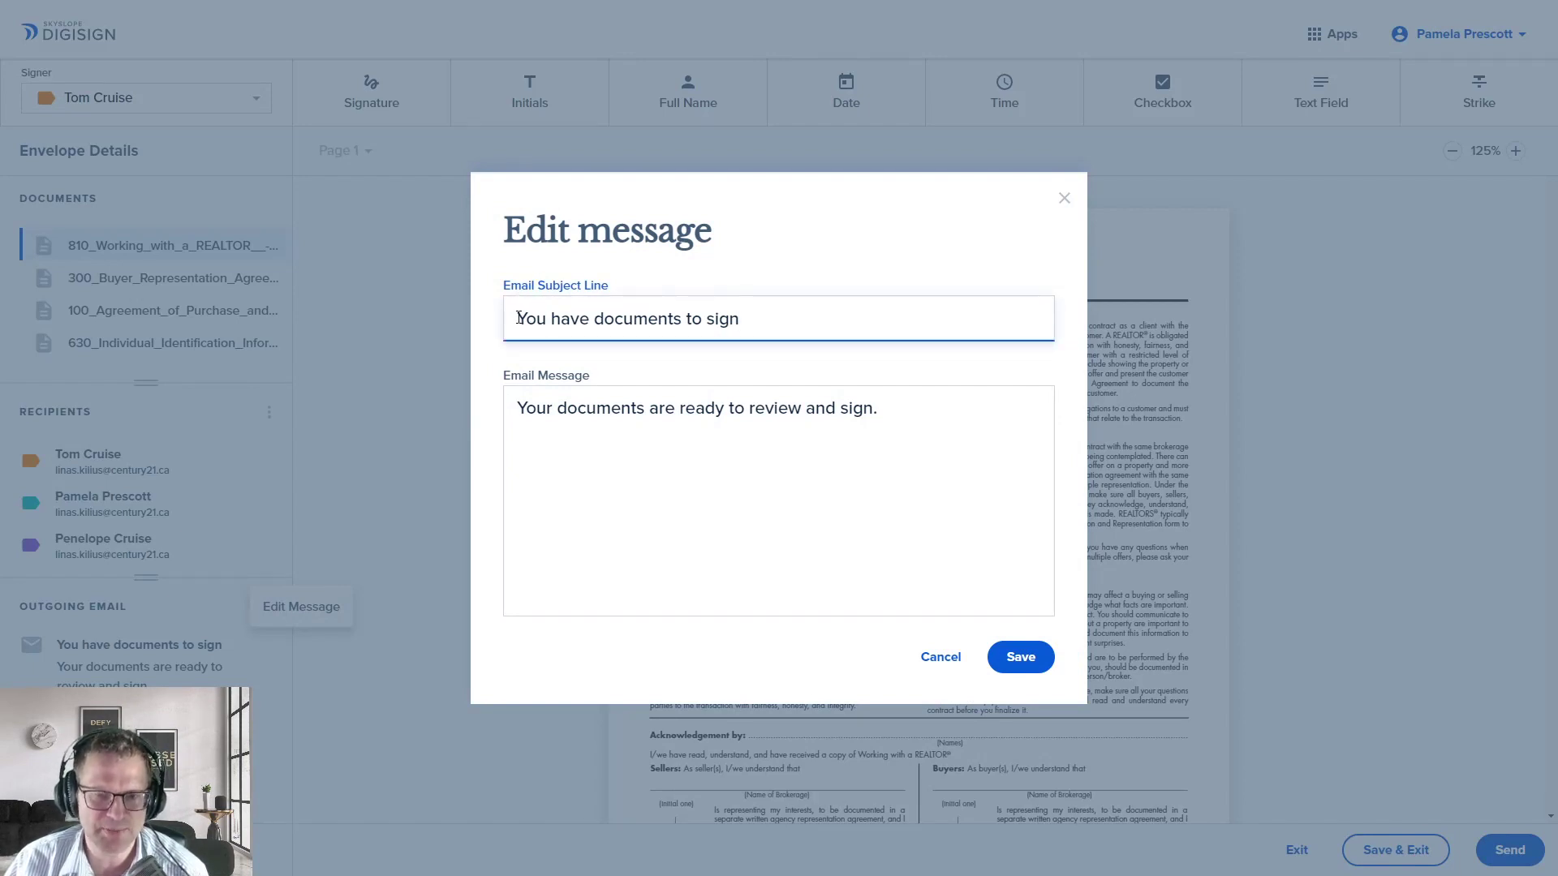
left_click_drag(519, 318, 861, 311)
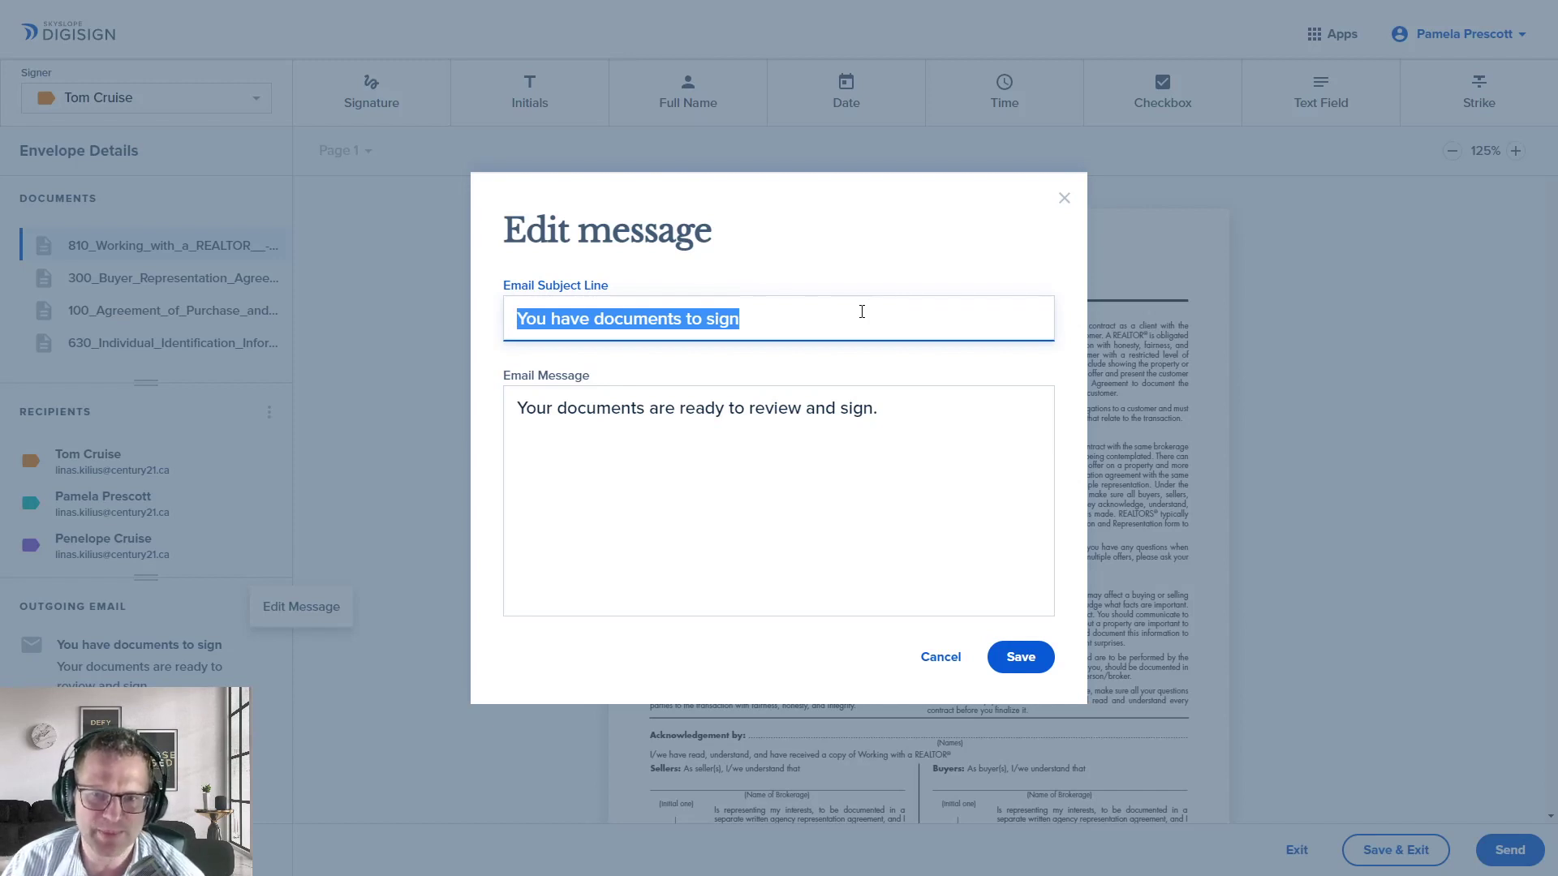
left_click_drag(862, 311, 514, 311)
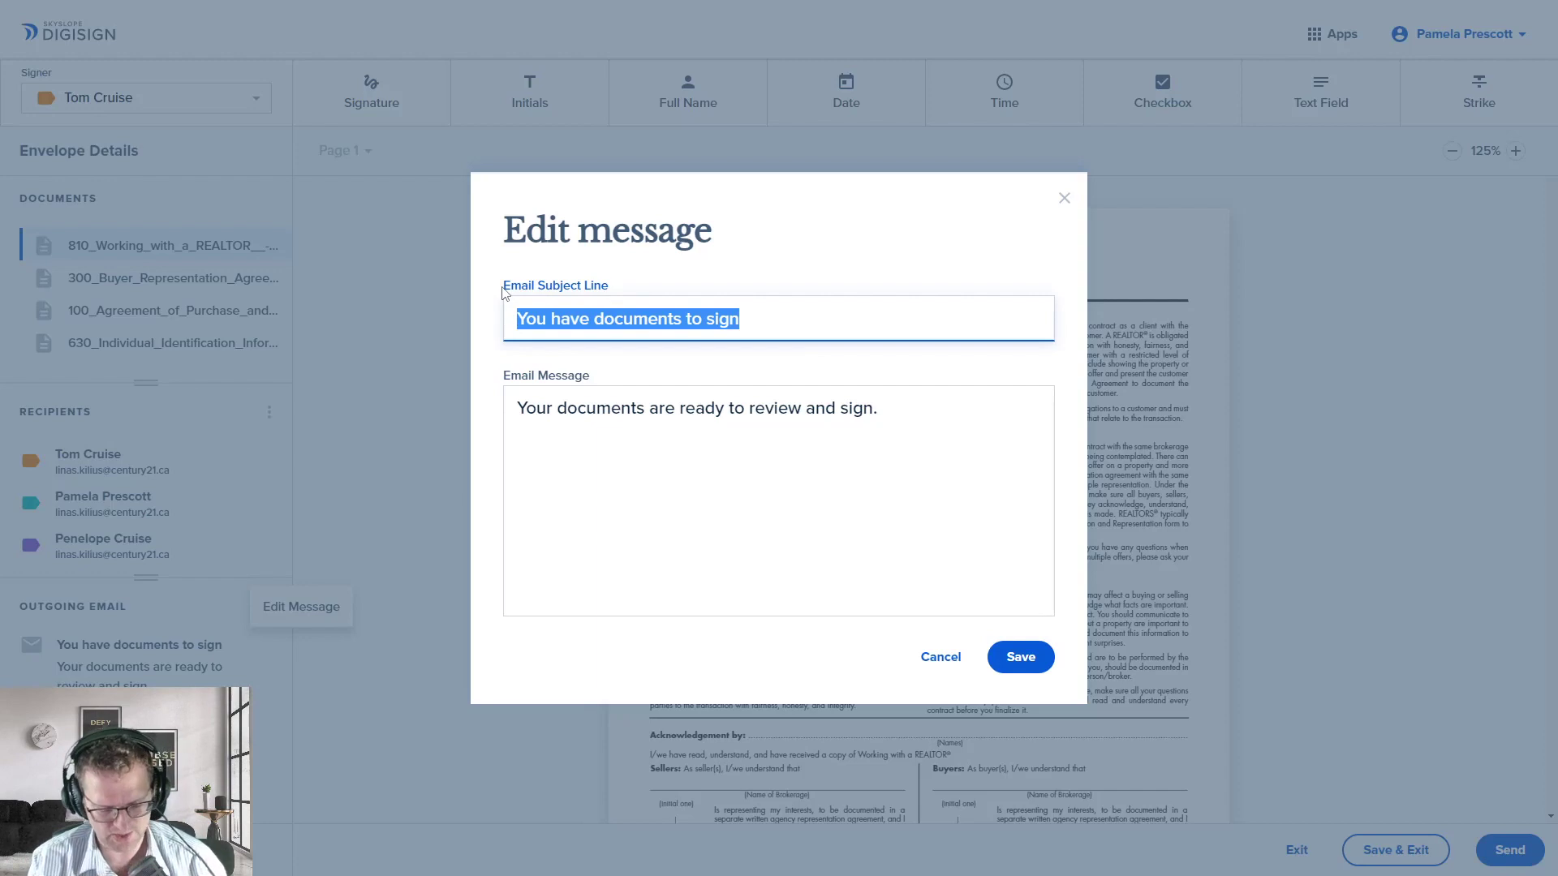
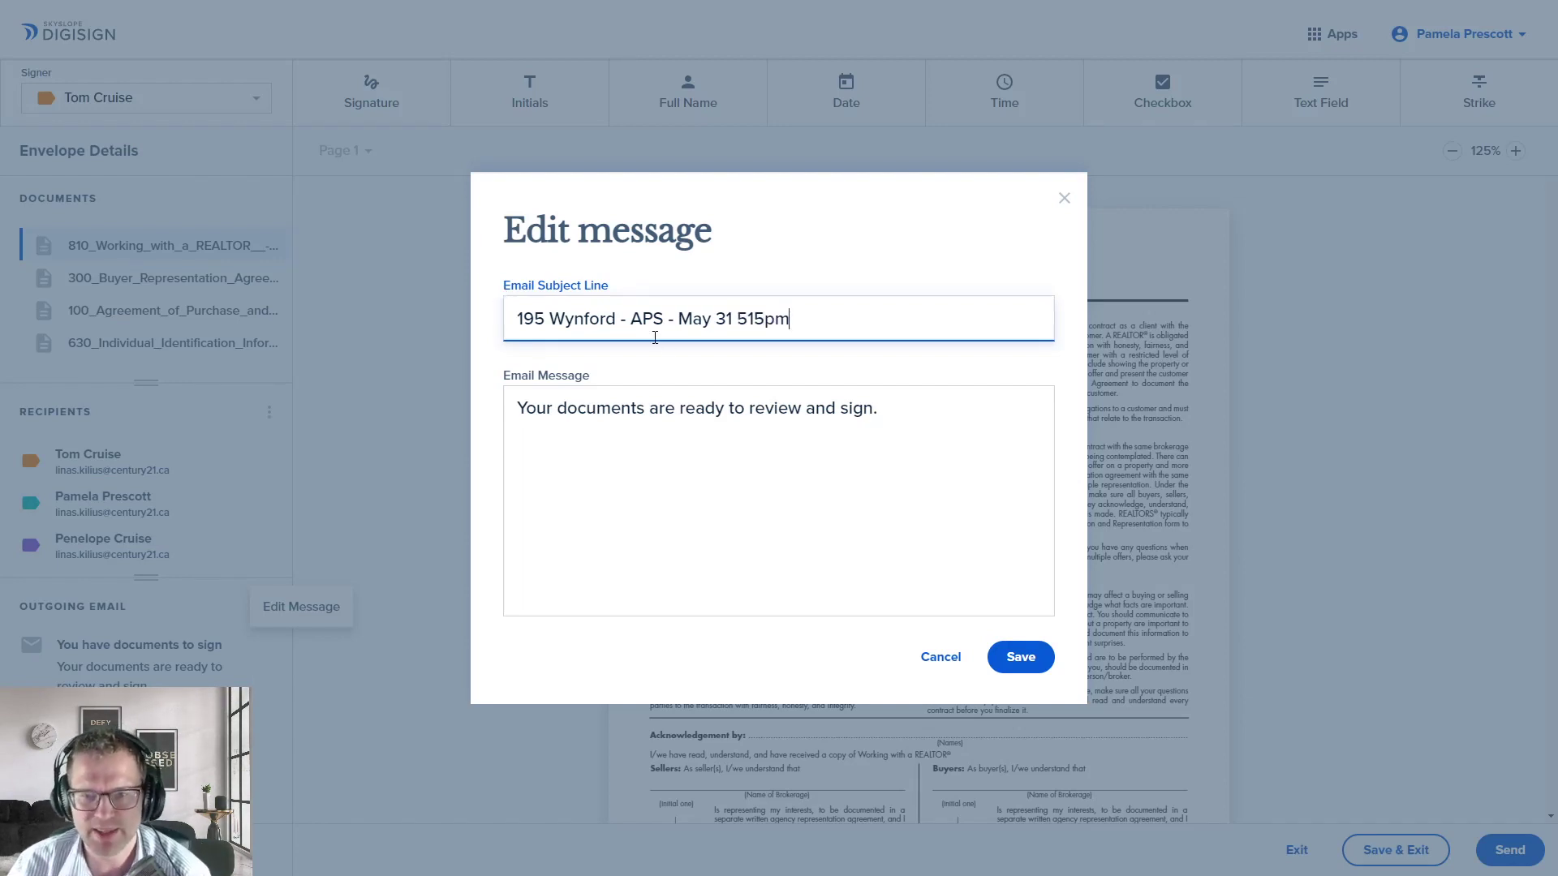
left_click_drag(522, 320, 866, 323)
left_click(865, 324)
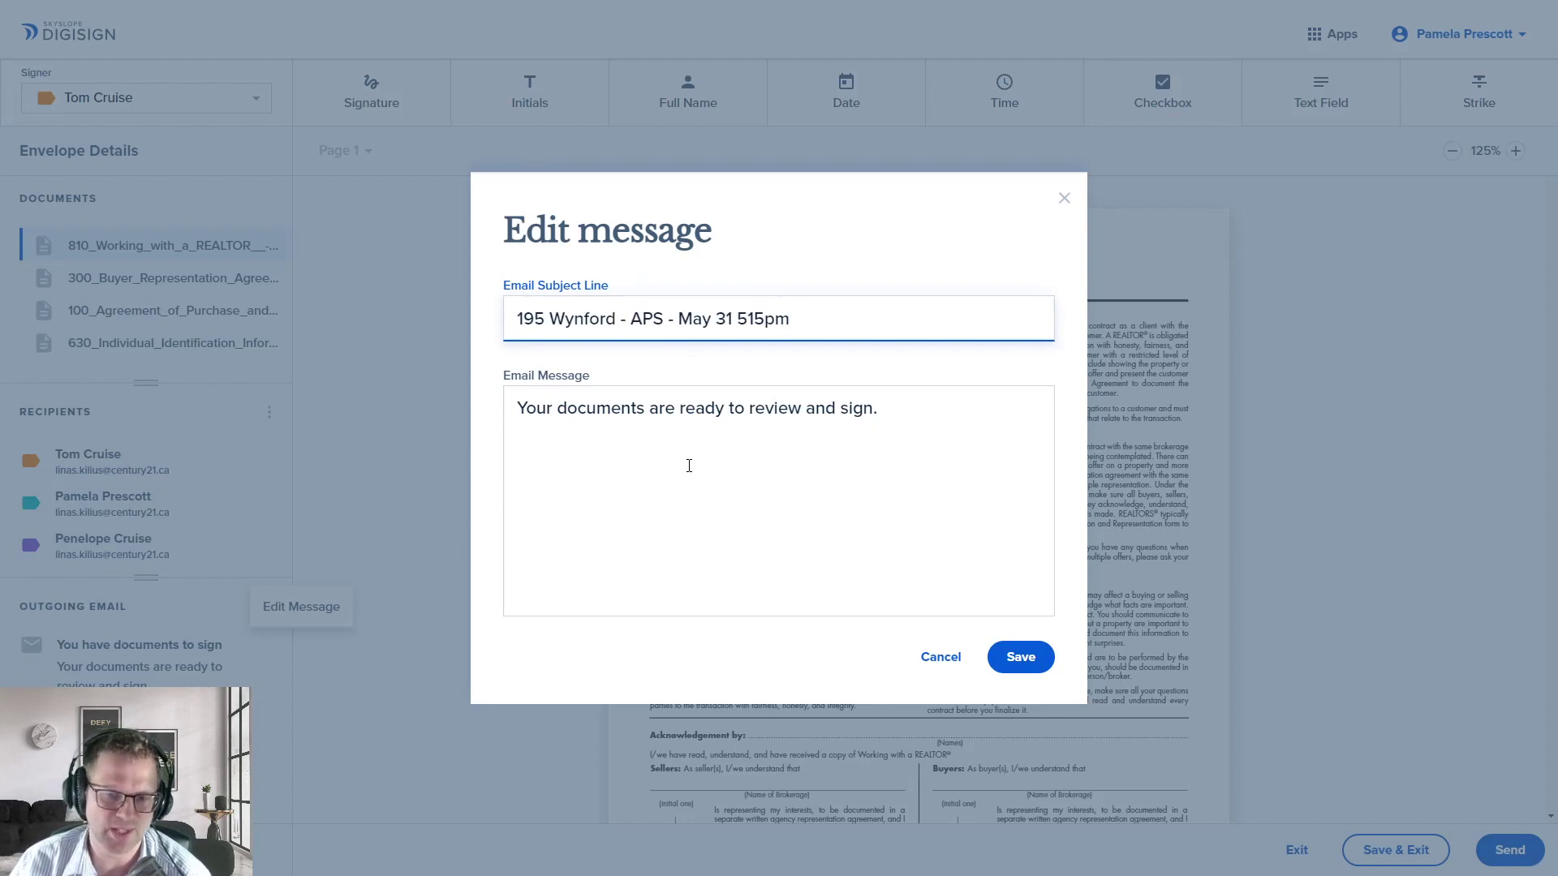
left_click_drag(530, 410, 754, 412)
left_click(960, 484)
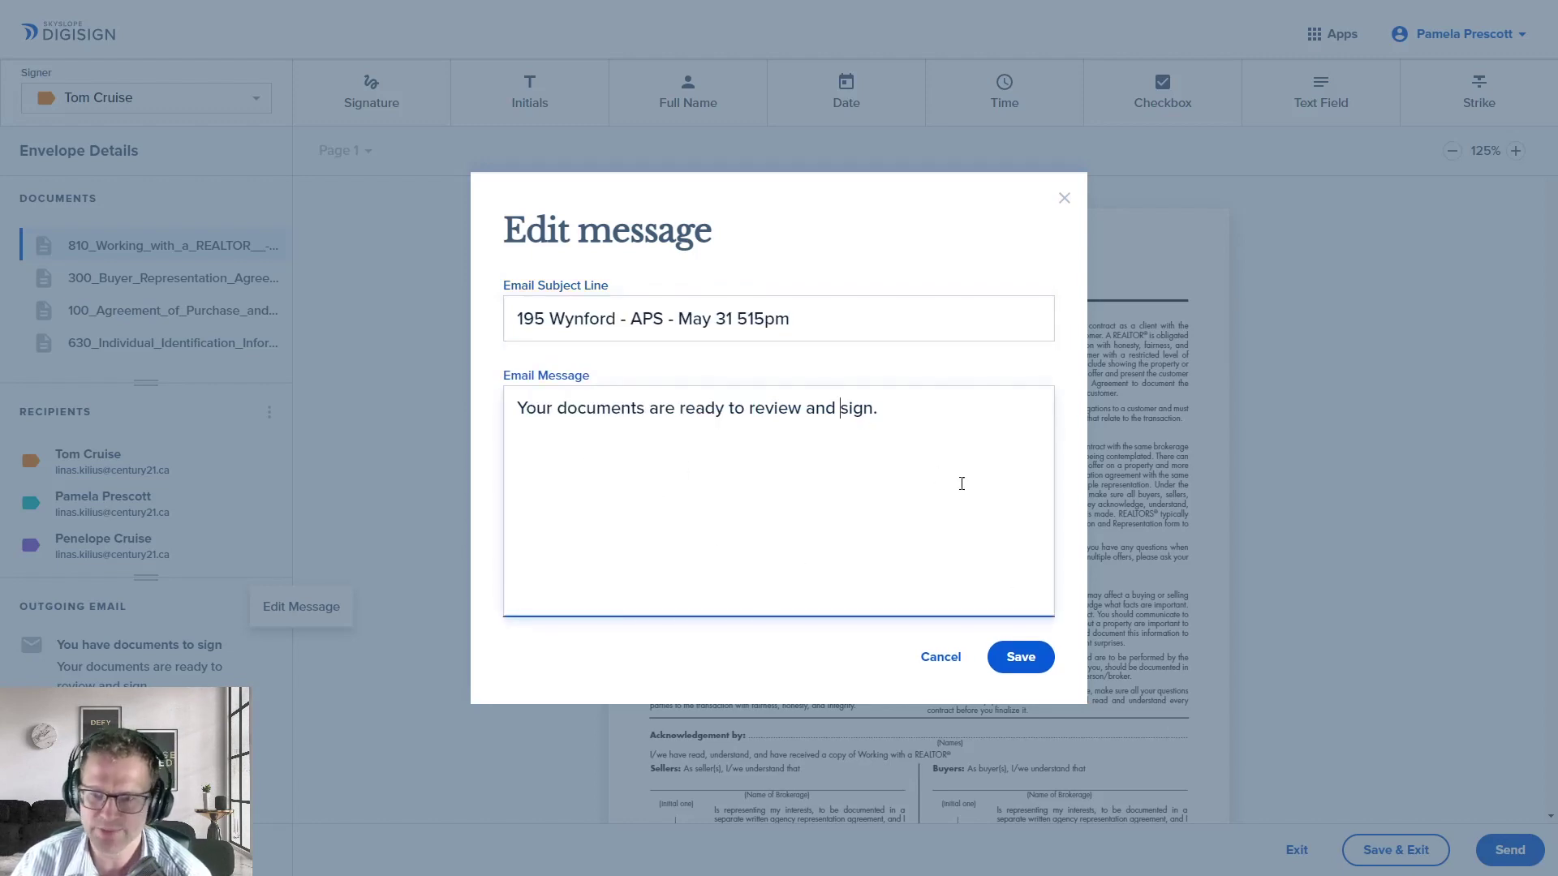
left_click(1021, 659)
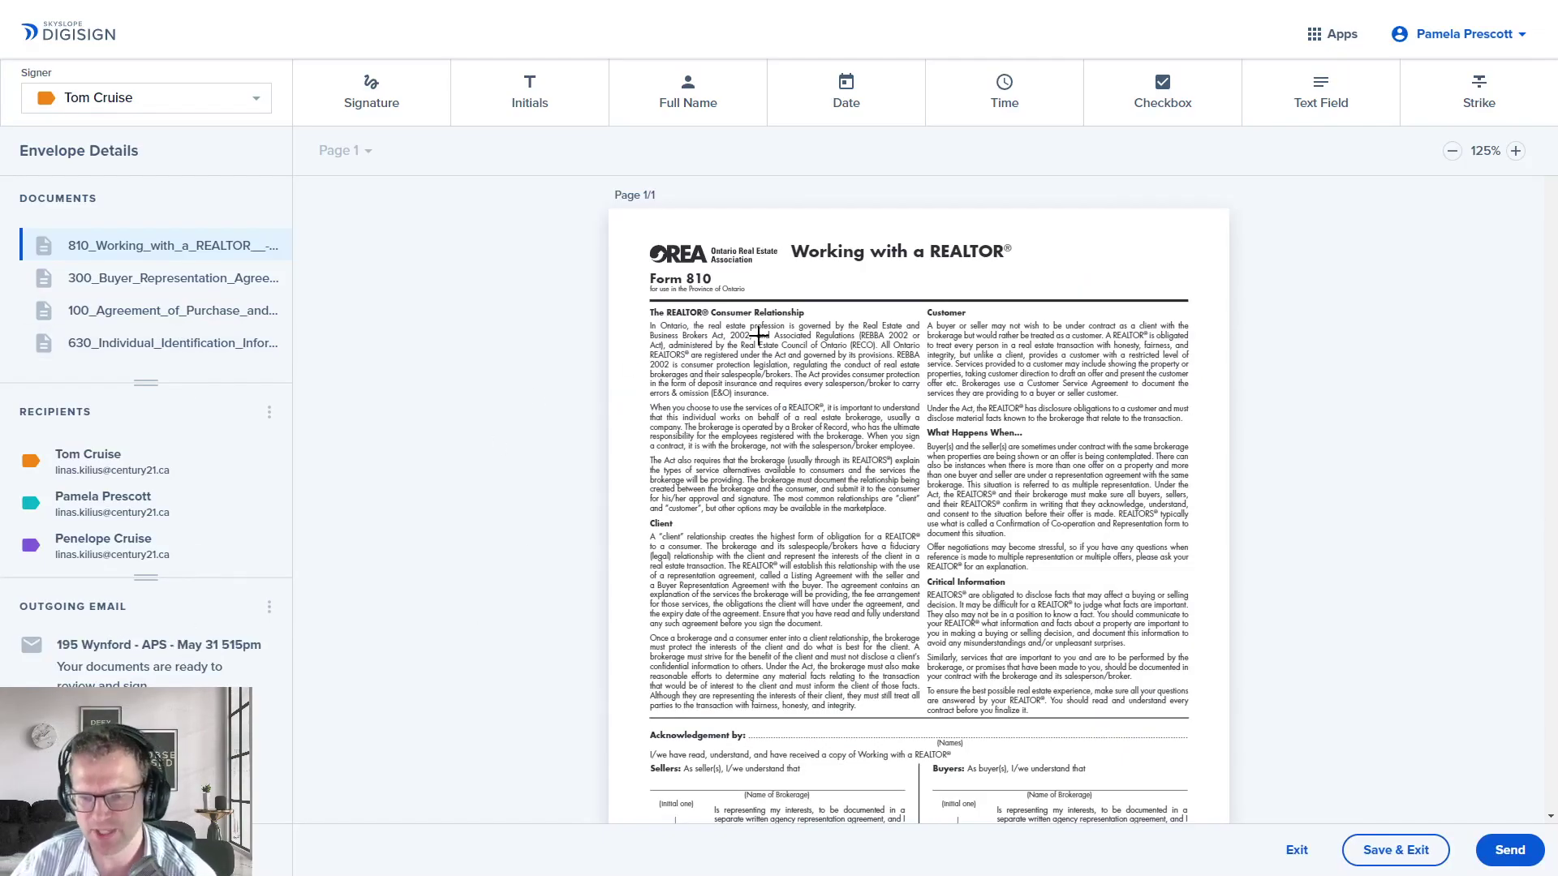
At form 810's Acknowledgement section, keep the first buyer as signer and pick the Full Name tool.
scroll(732, 333, "down", 5)
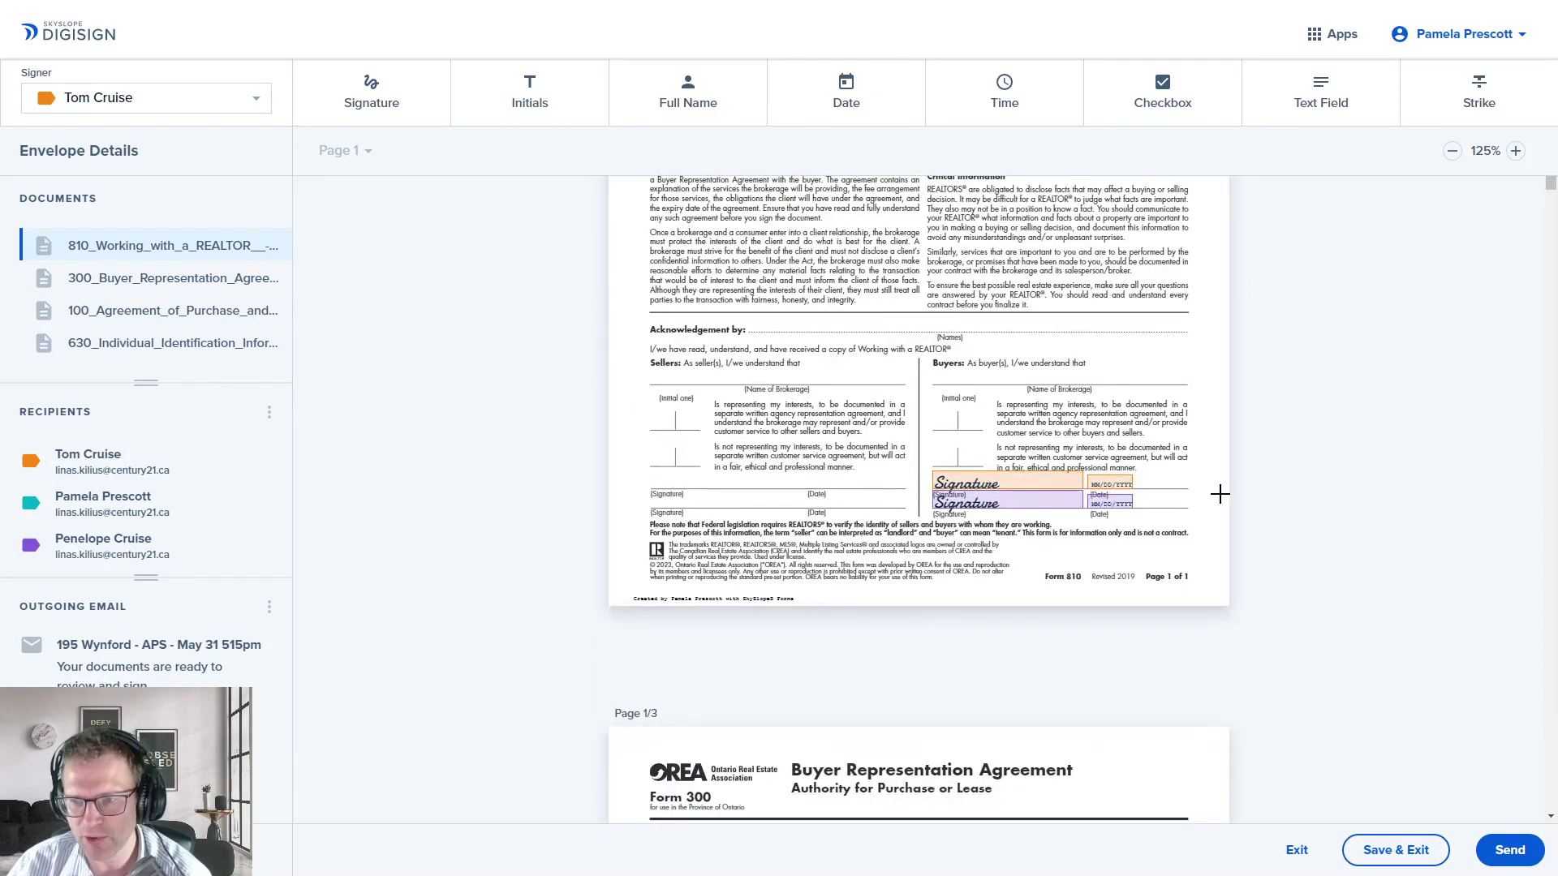
scroll(1220, 495, "up", 1)
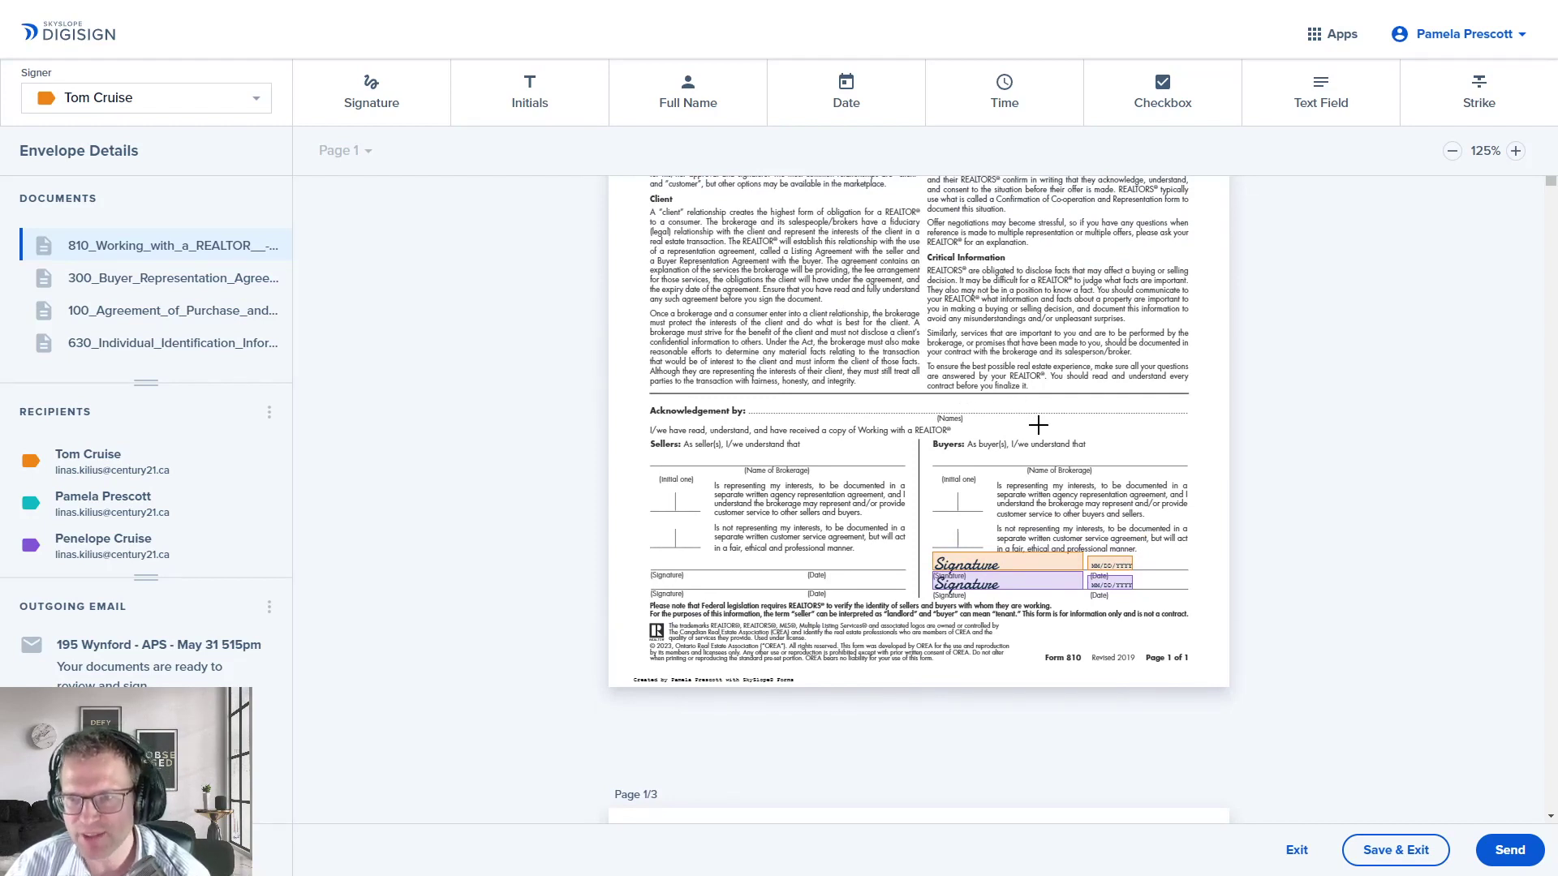
scroll(1038, 425, "up", 1)
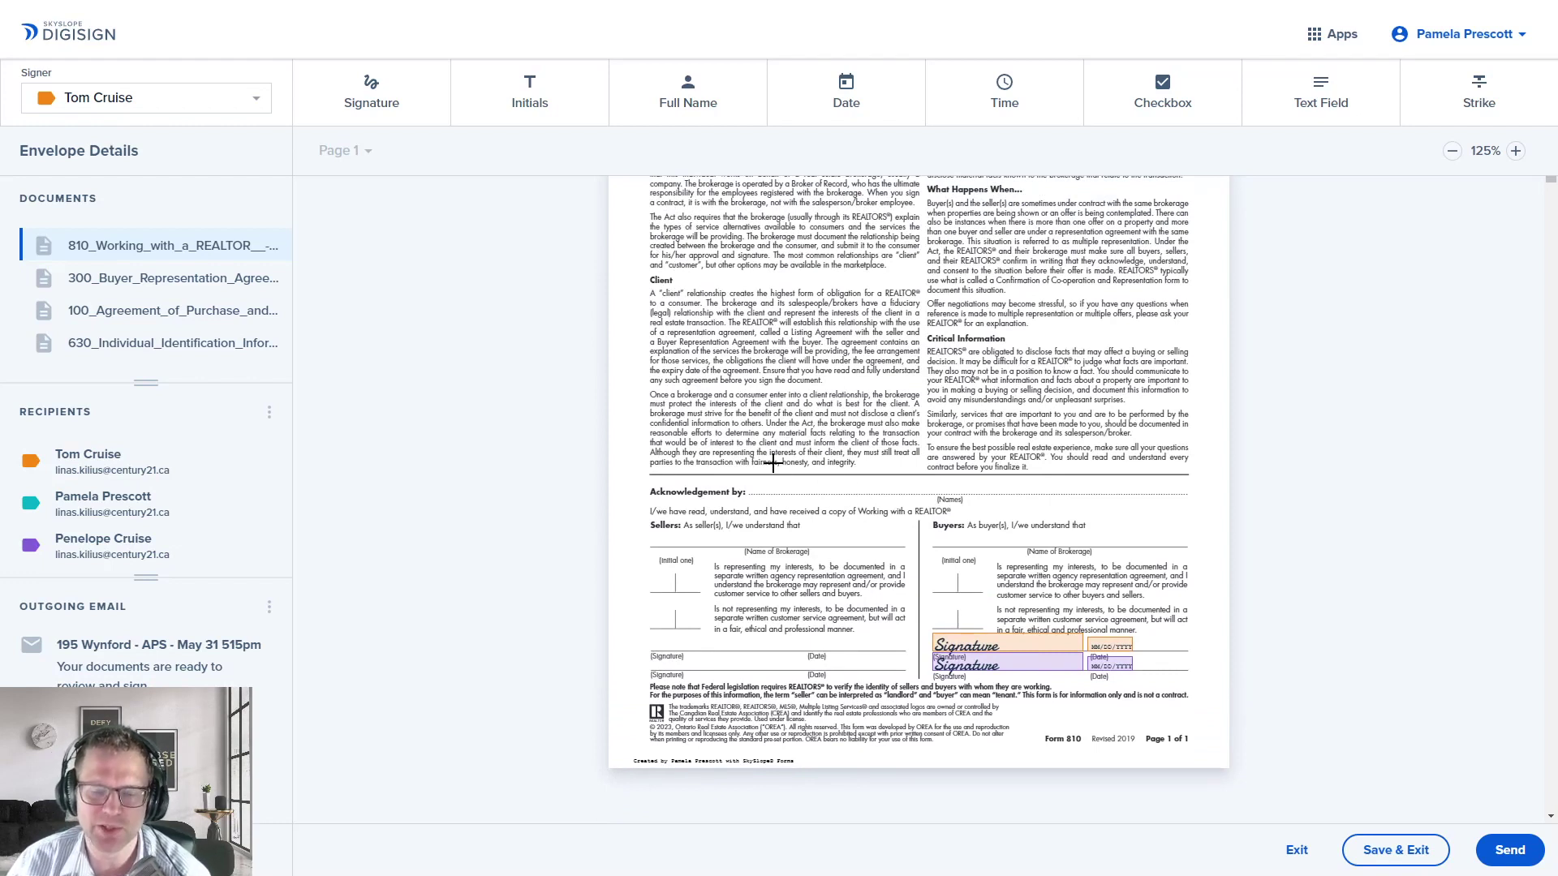
left_click(258, 102)
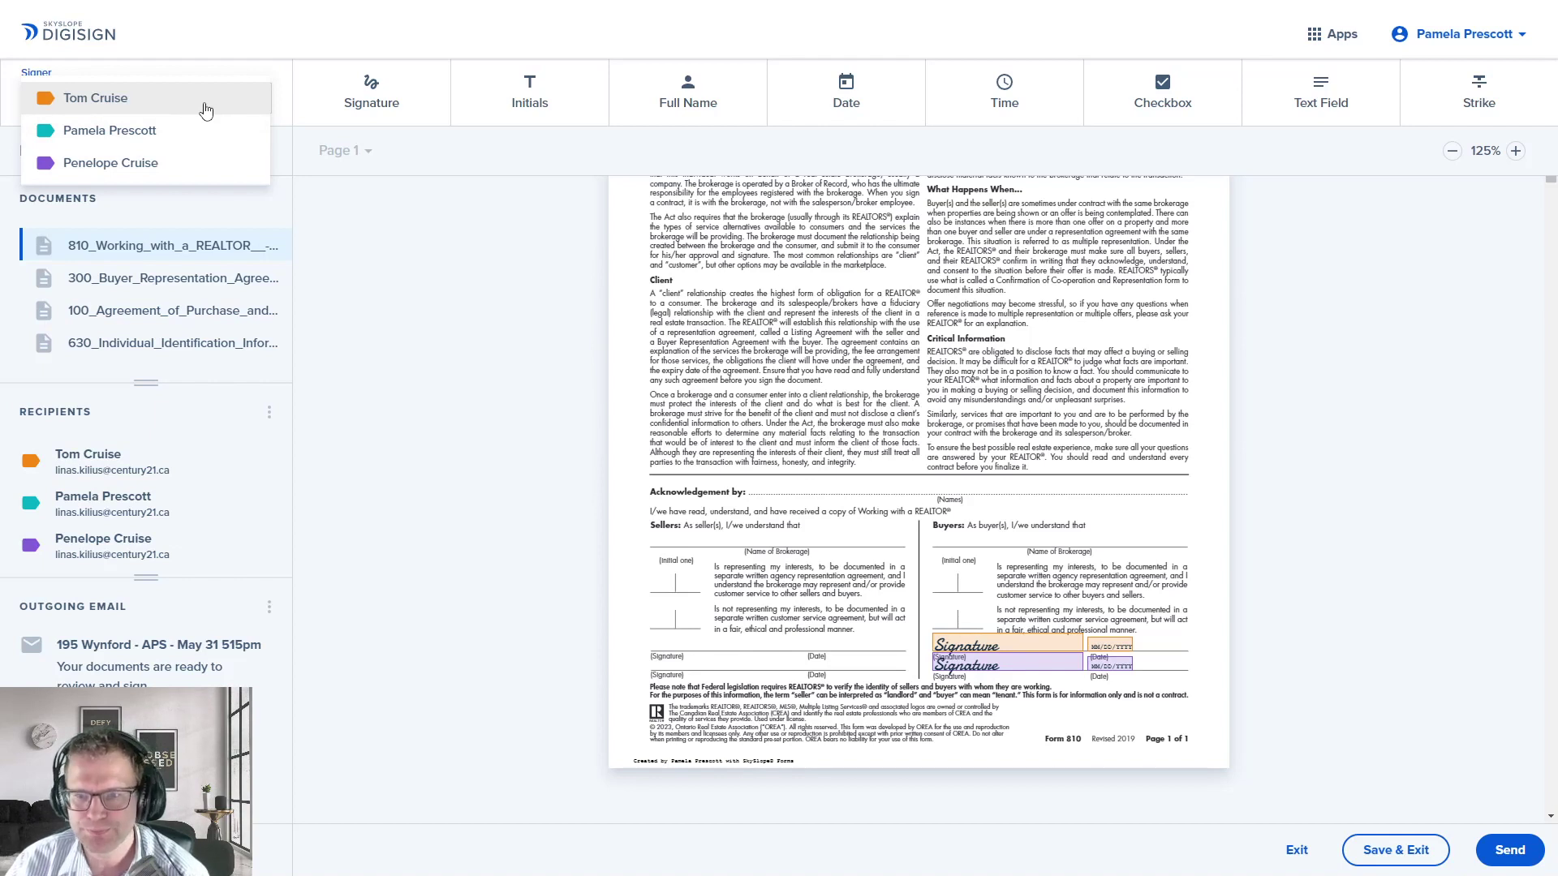
left_click(207, 111)
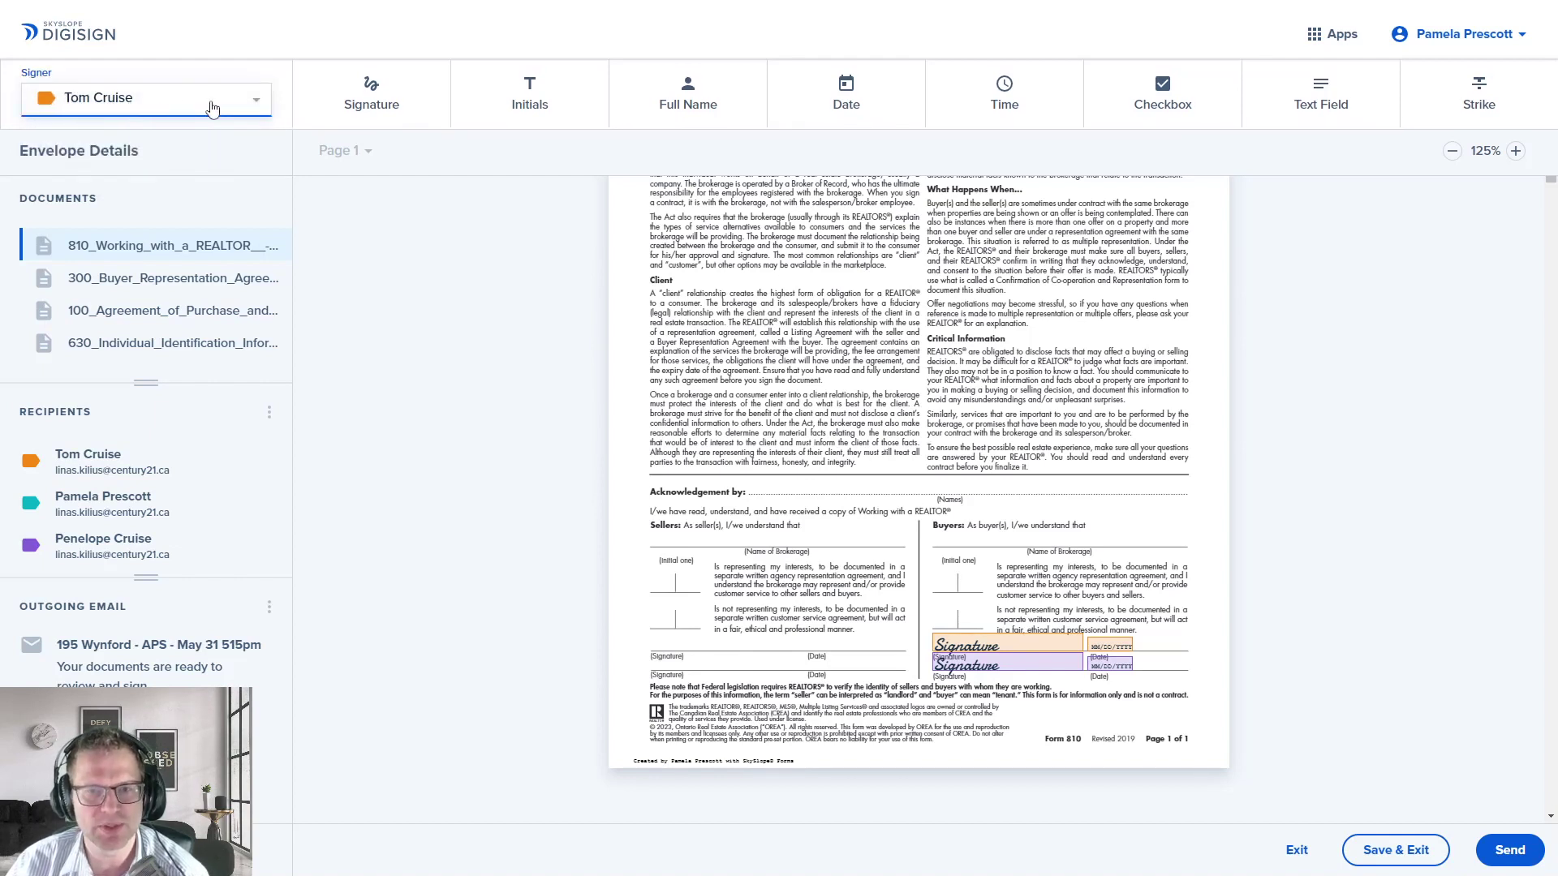
left_click(673, 105)
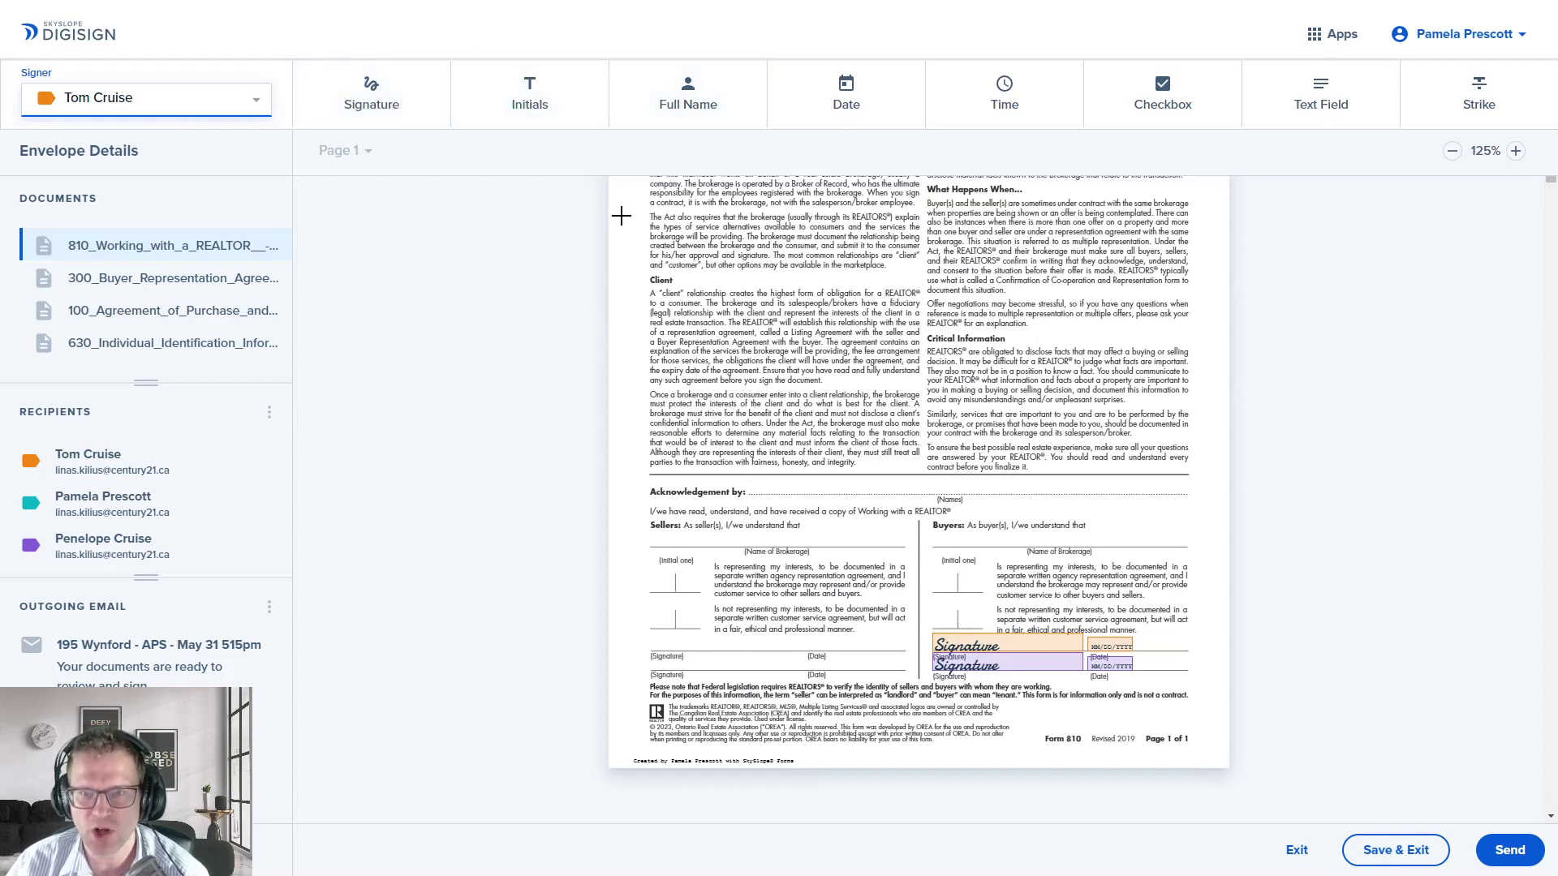
left_click(667, 111)
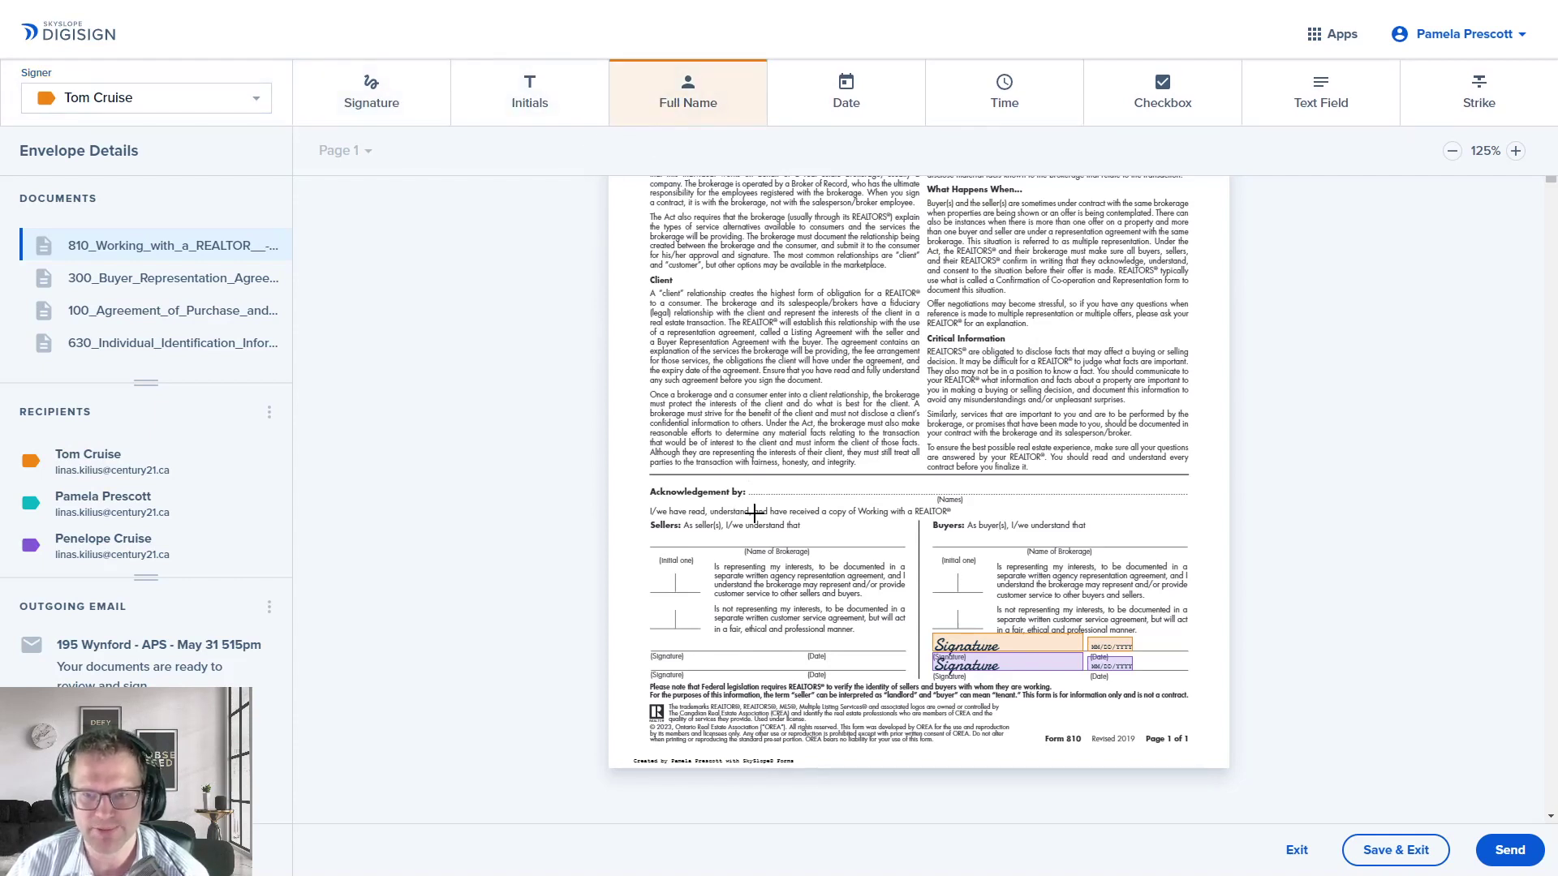
Place two full-name fields on the Acknowledgement line, assigning the second to the second buyer.
left_click(798, 487)
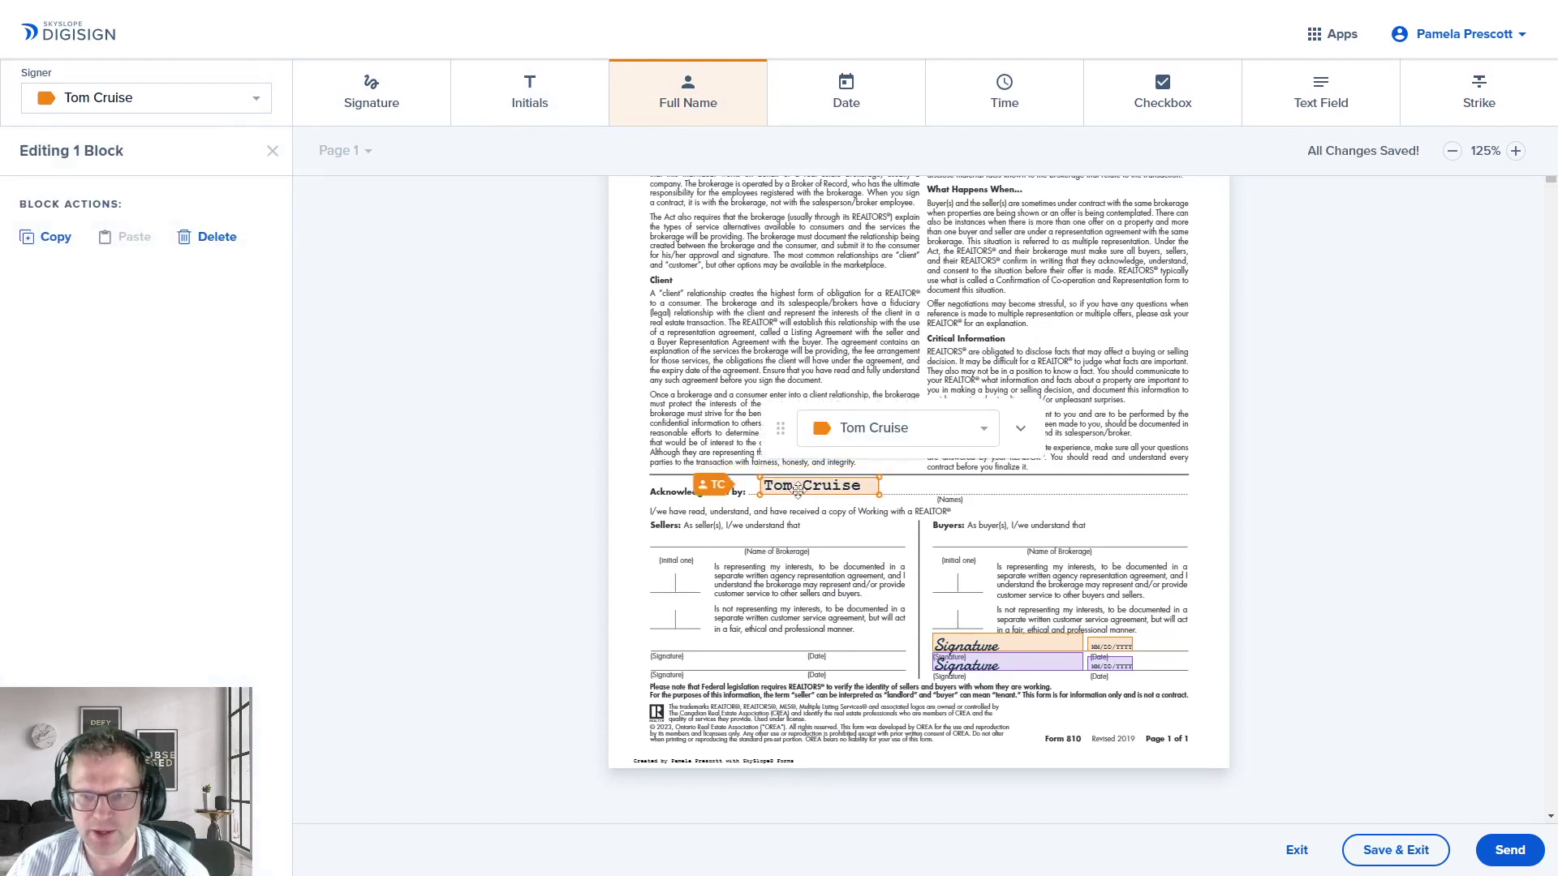
left_click(979, 487)
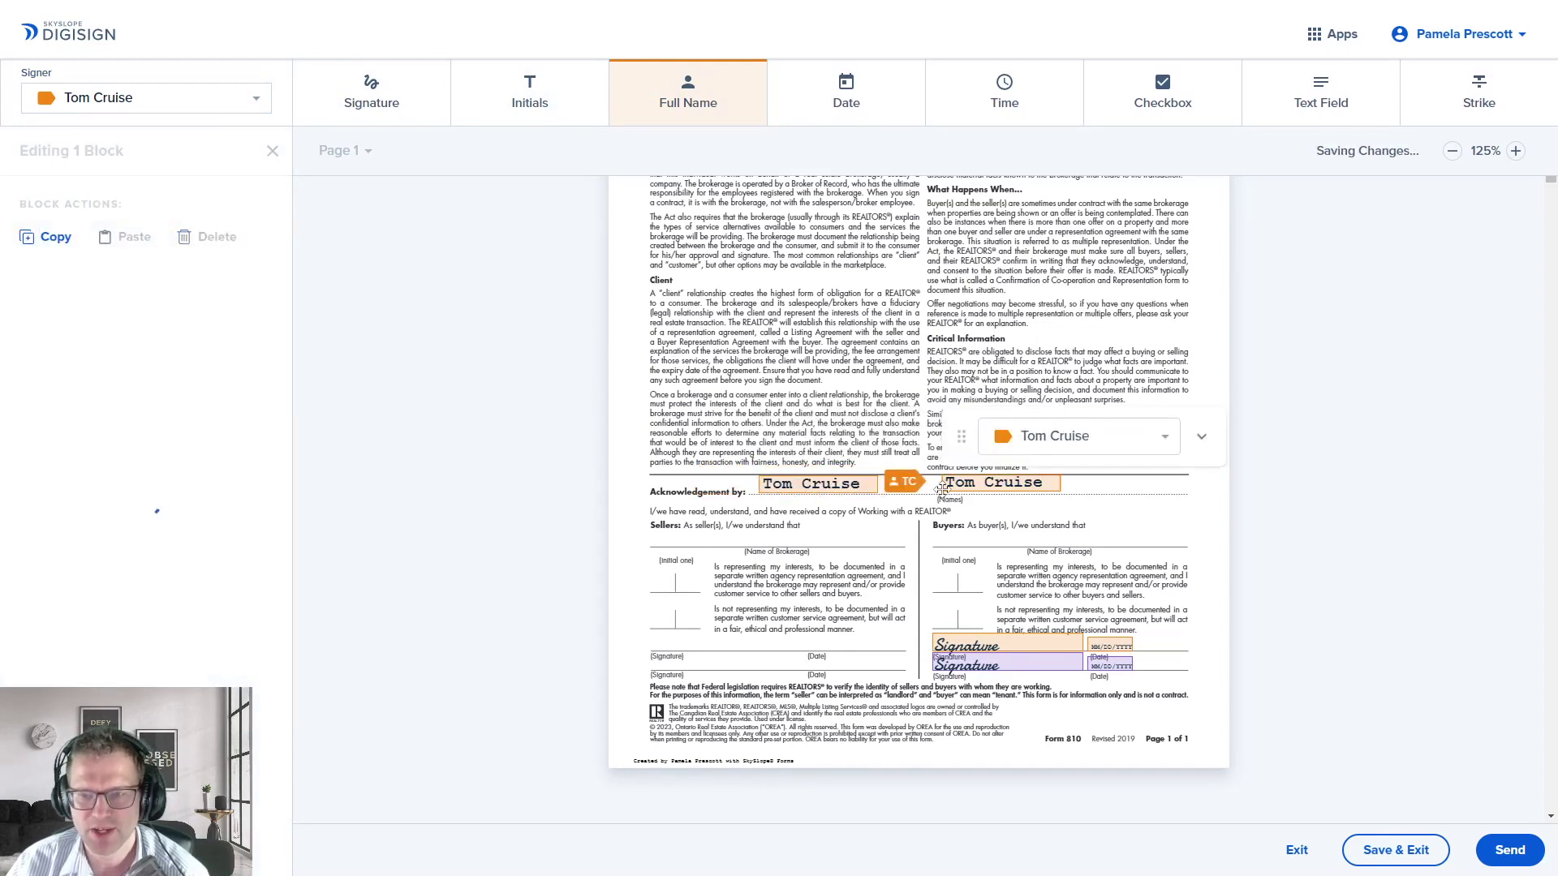
left_click_drag(997, 484, 1003, 486)
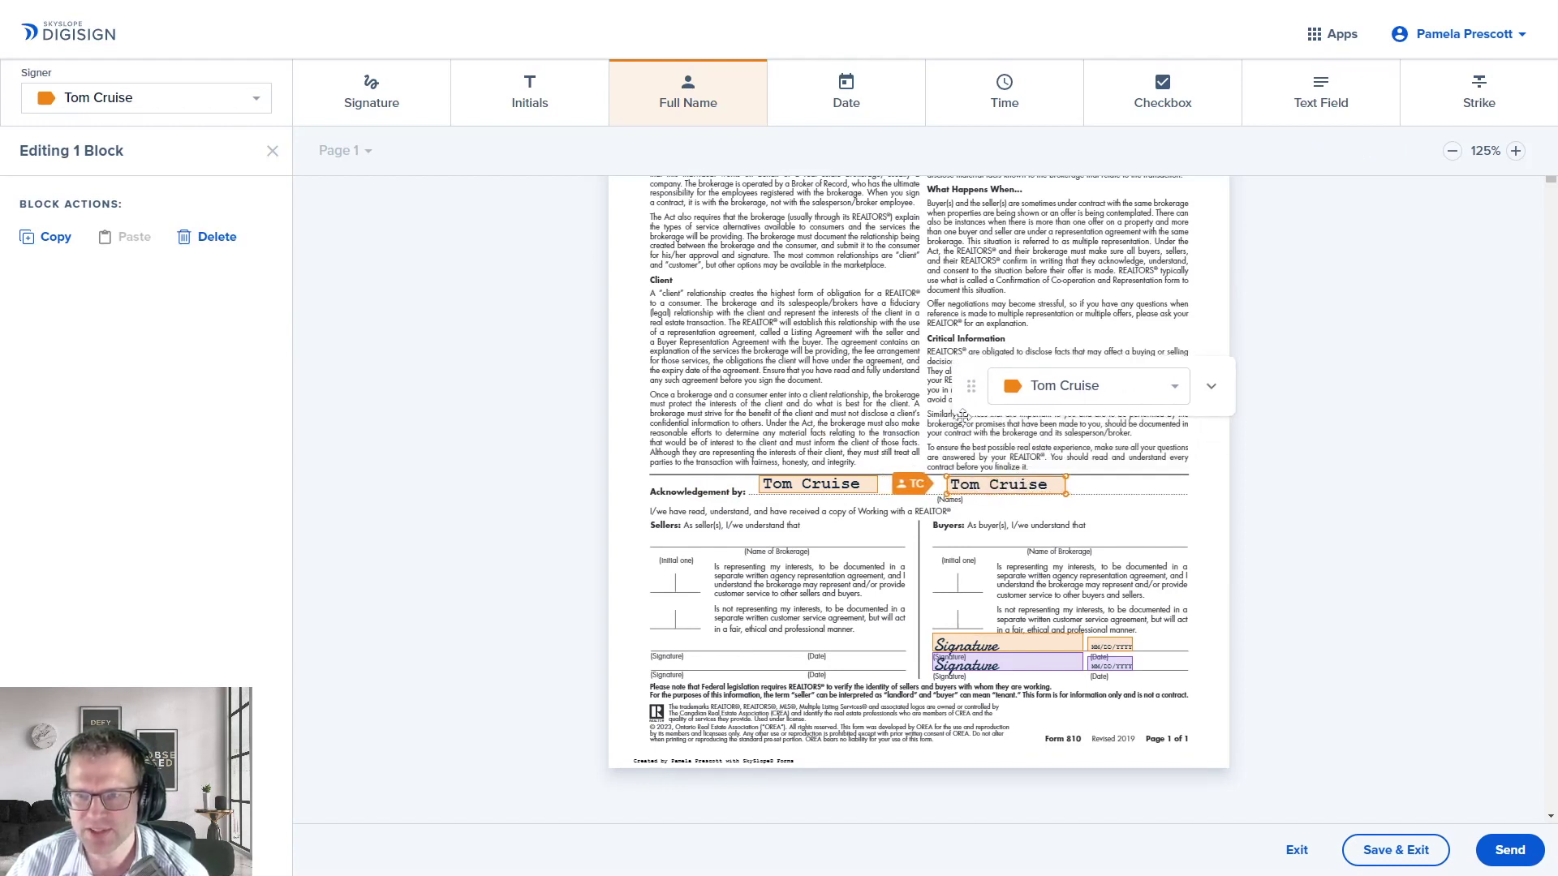
left_click(1124, 413)
left_click(1098, 469)
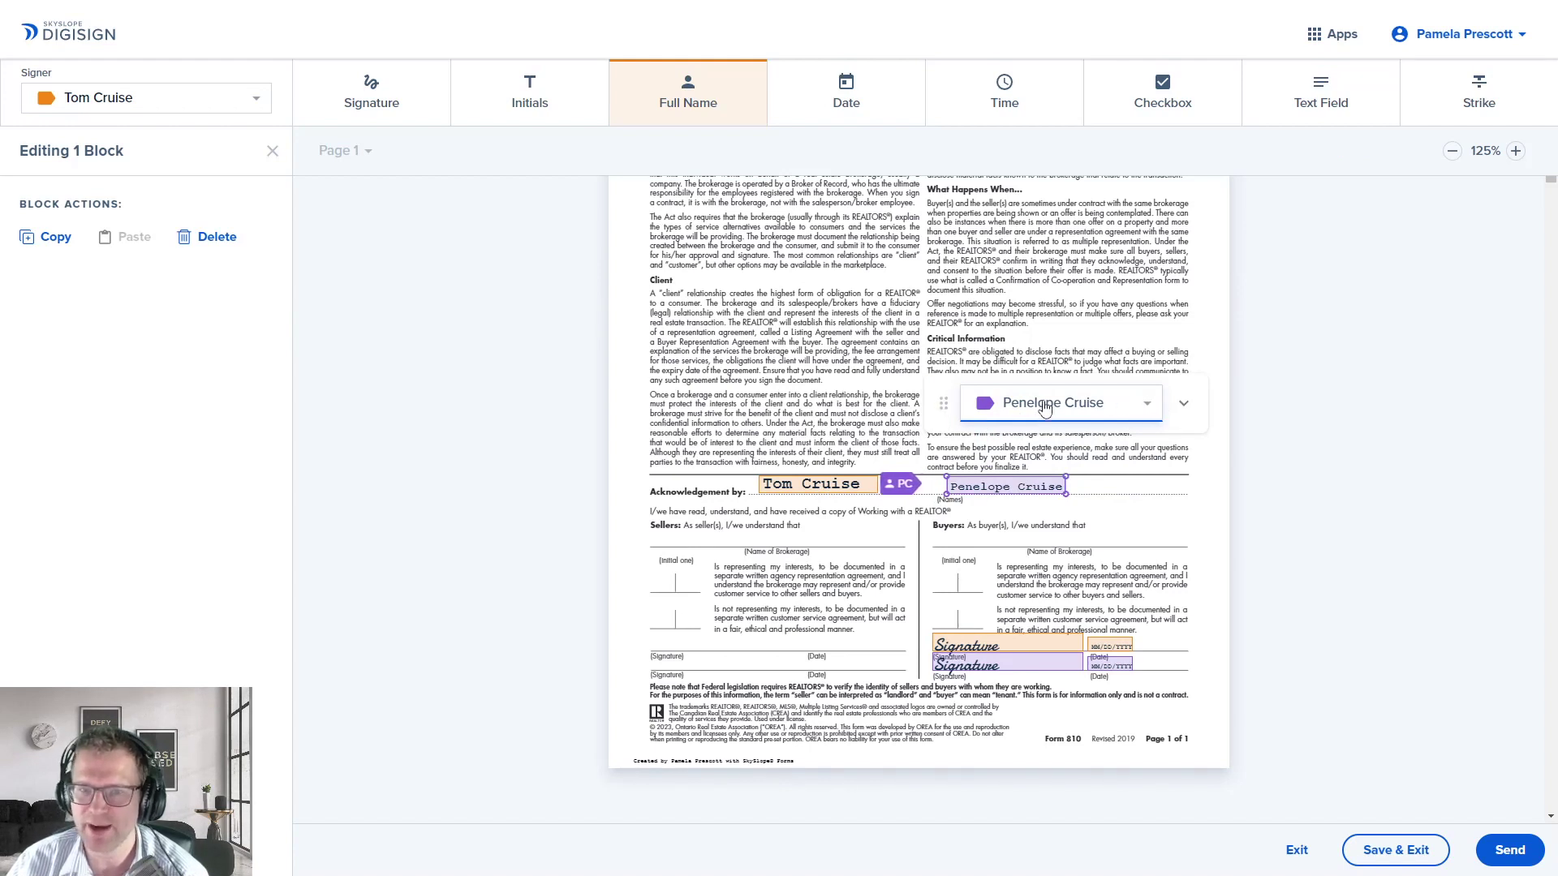
Remove the extra second-buyer name fields and align hers beside the first buyer's.
left_click(226, 91)
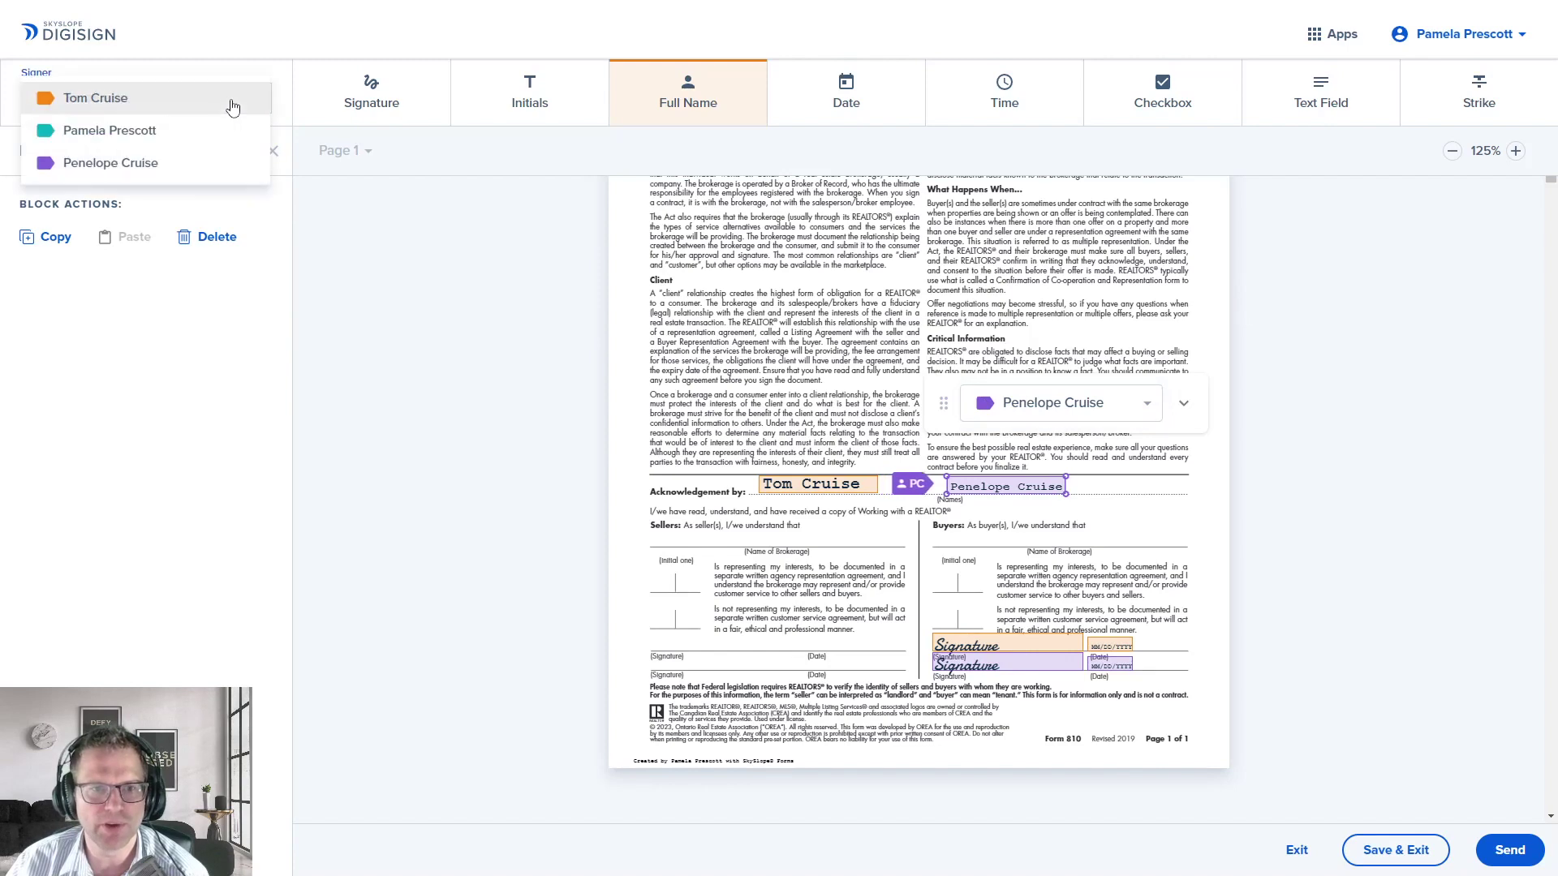
left_click(150, 167)
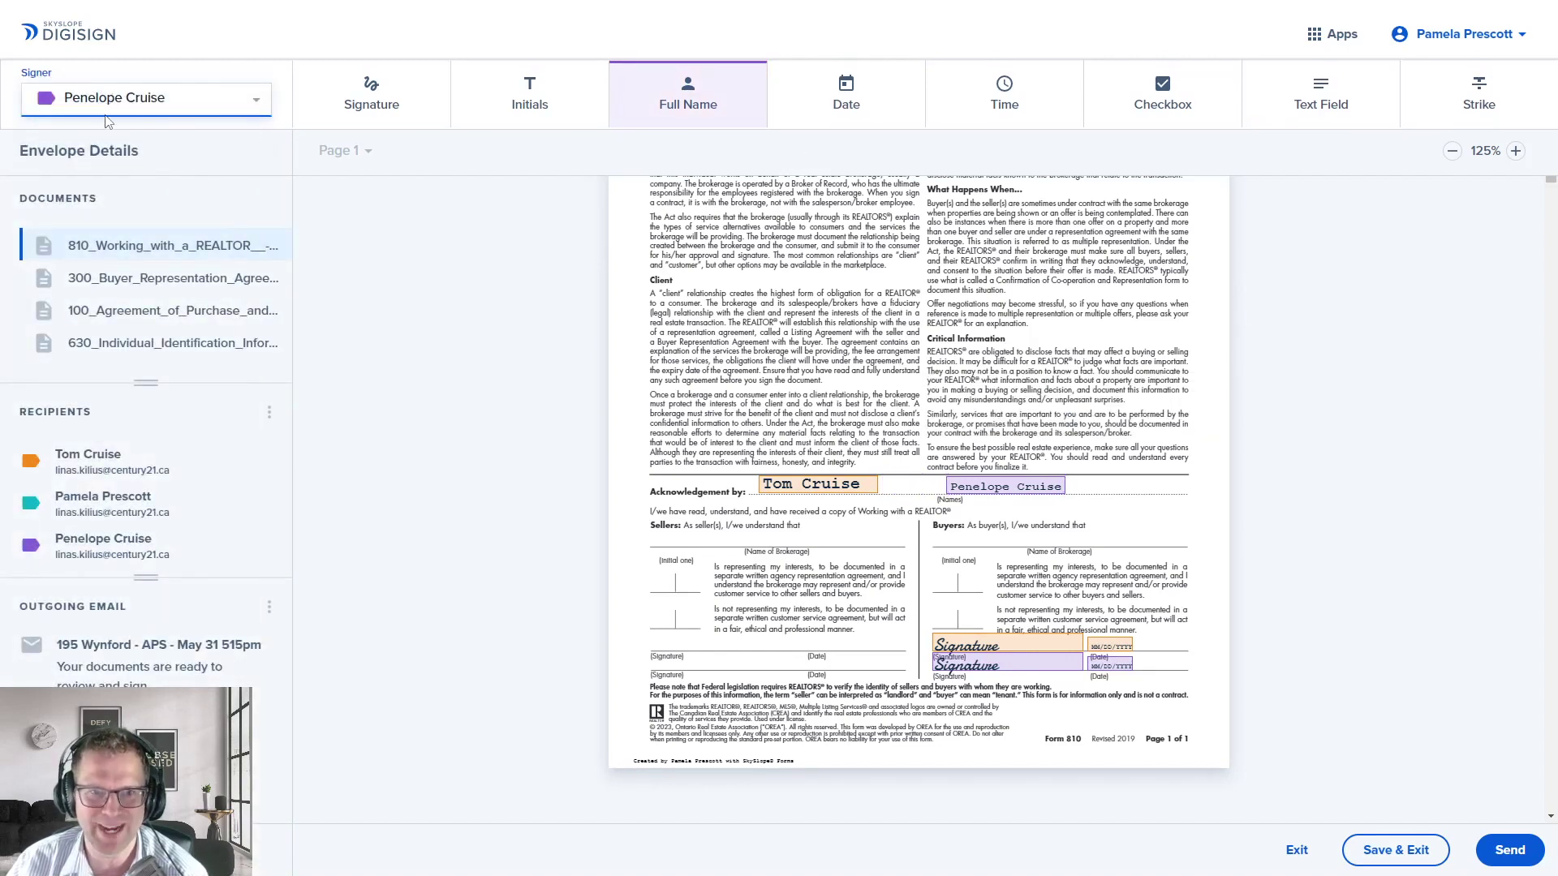
left_click(1101, 485)
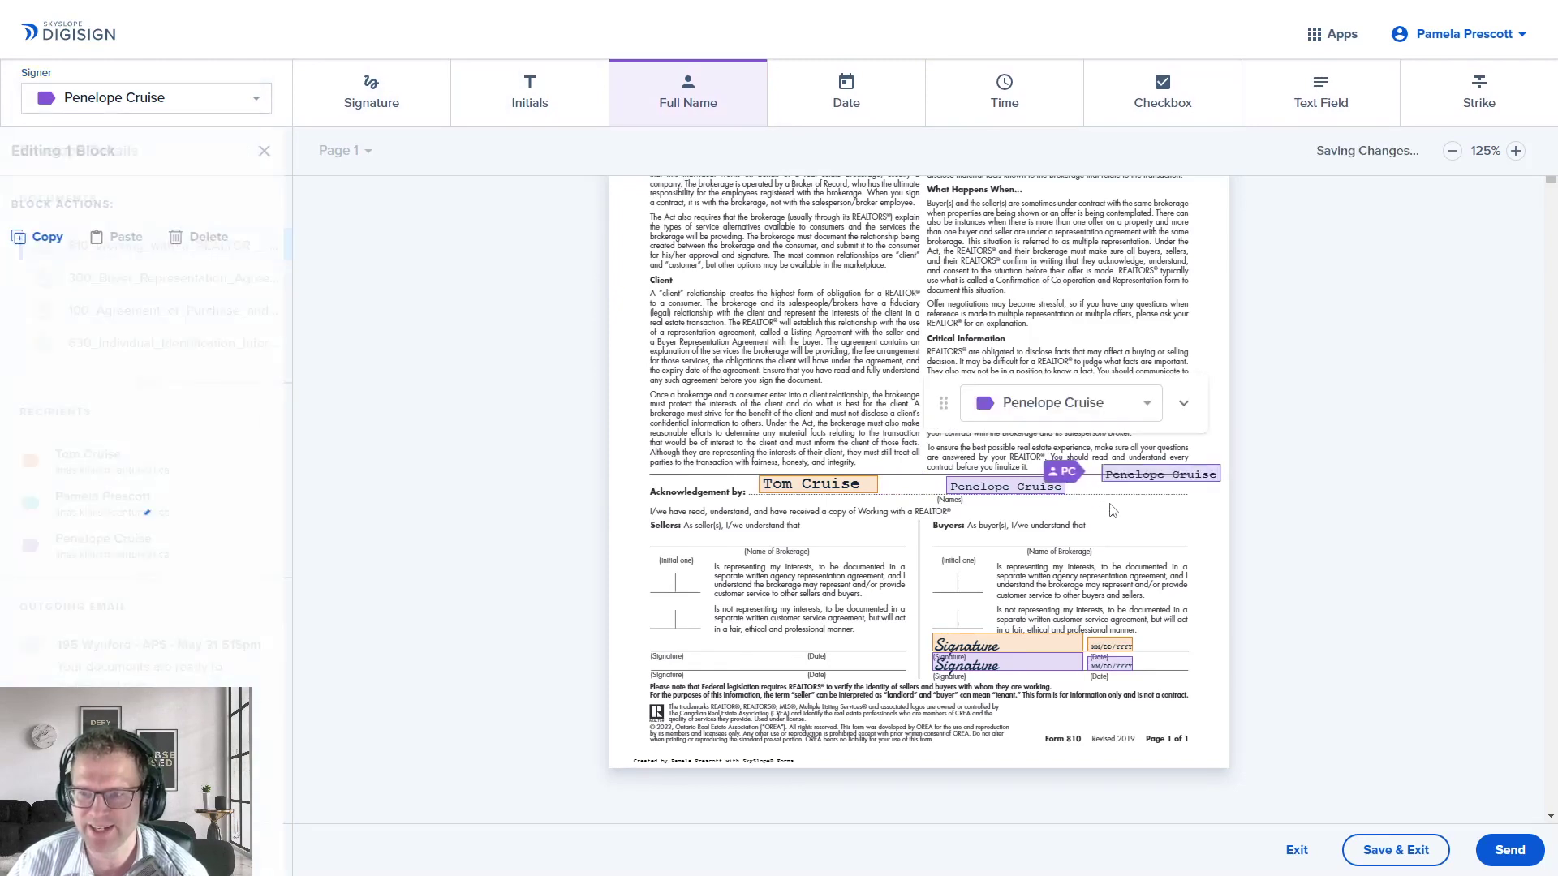
left_click_drag(1160, 474, 1060, 504)
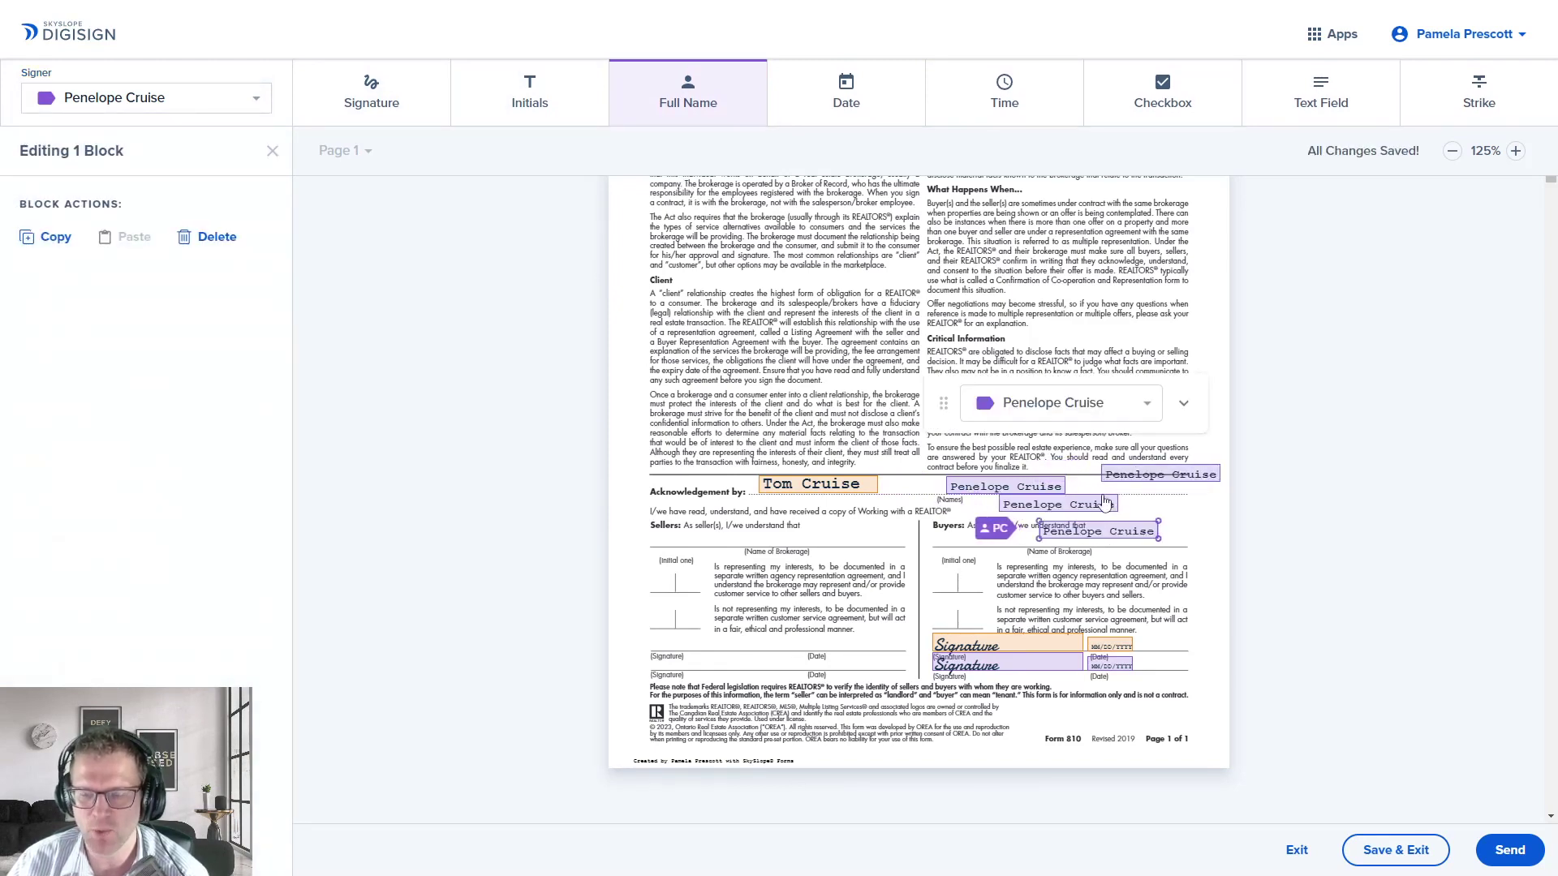
left_click(1130, 539)
left_click(1129, 540)
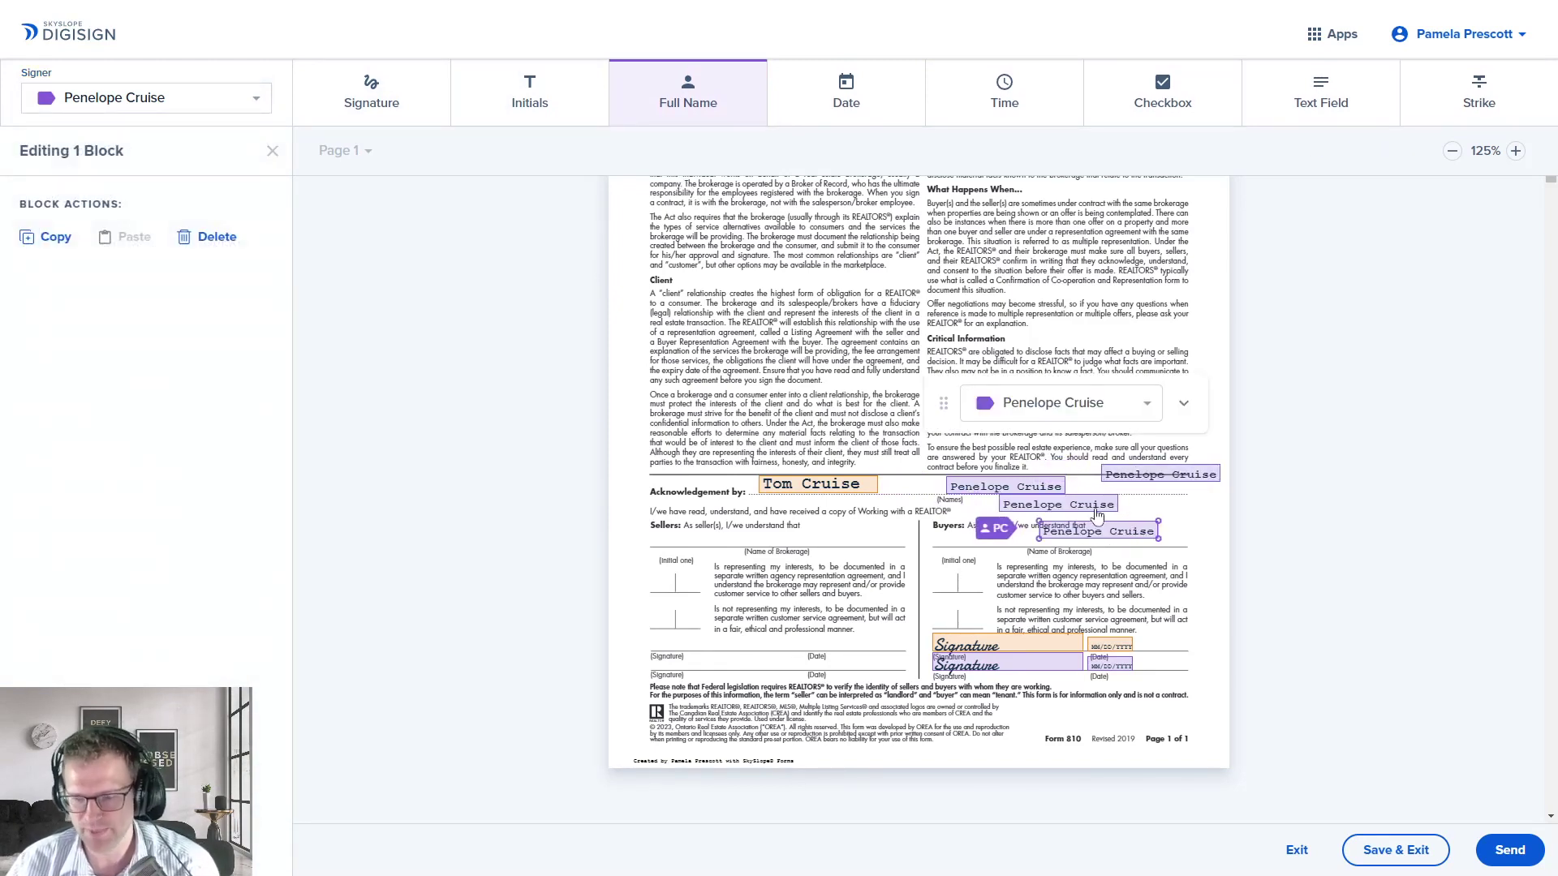
key("Delete")
left_click(1151, 475)
key("Delete")
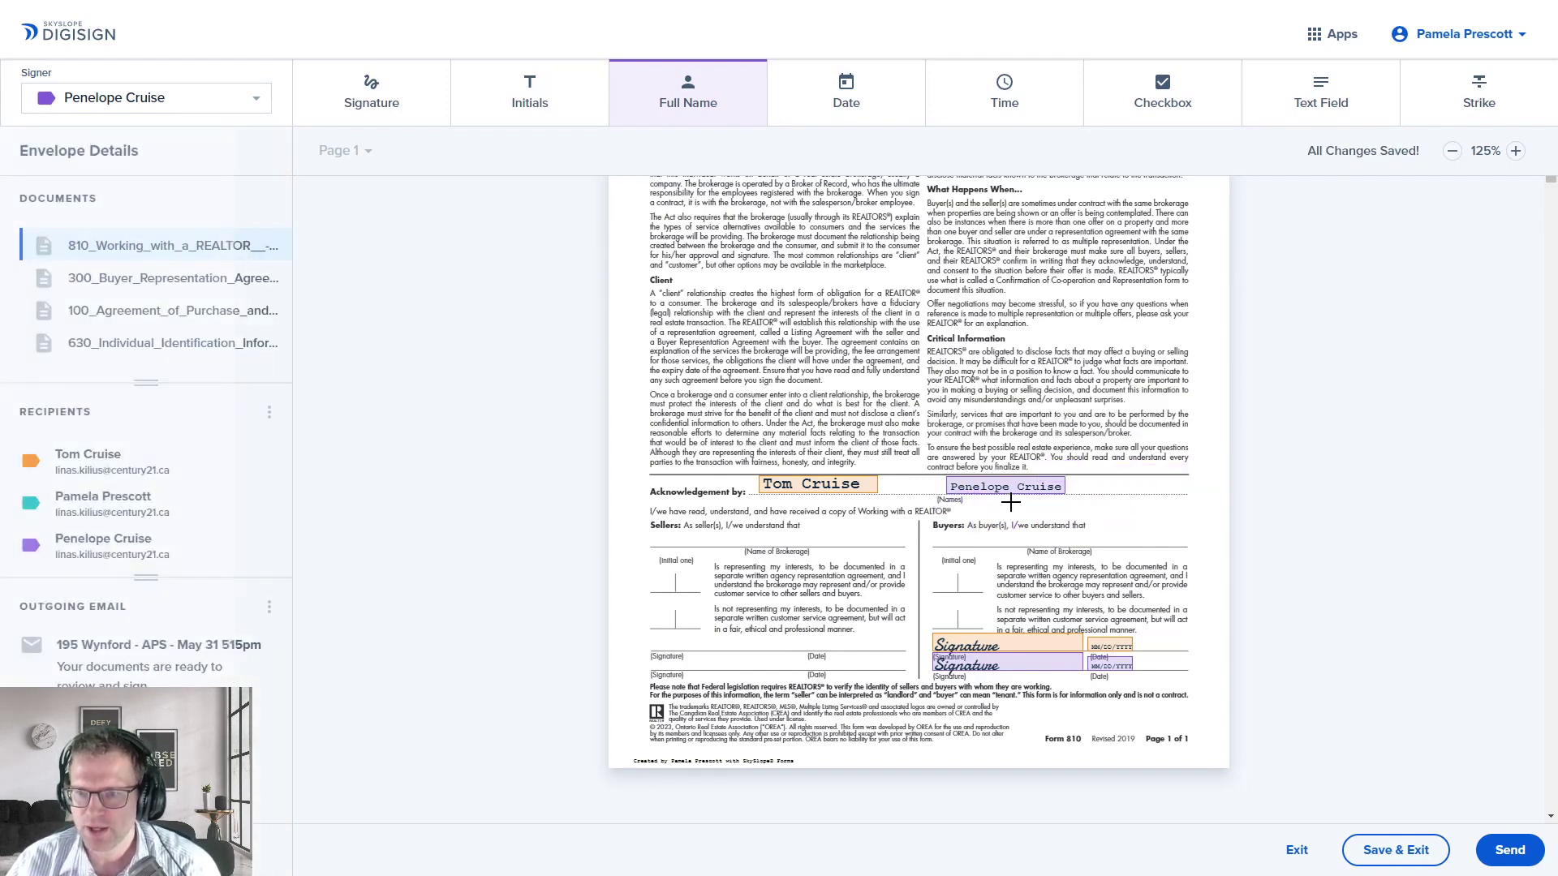
left_click_drag(994, 480, 960, 480)
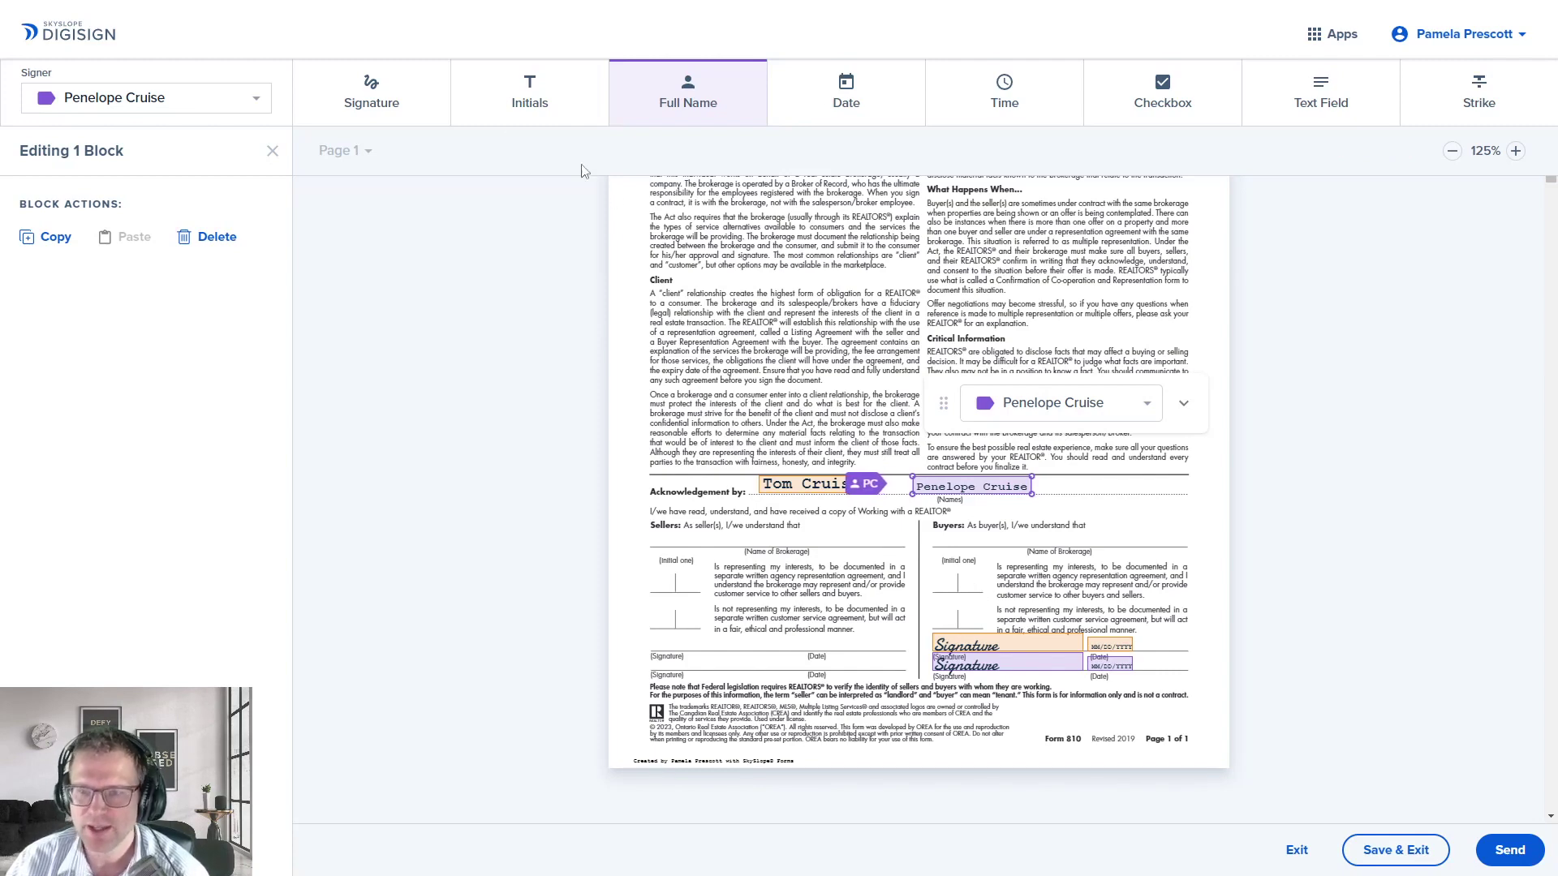
left_click(504, 108)
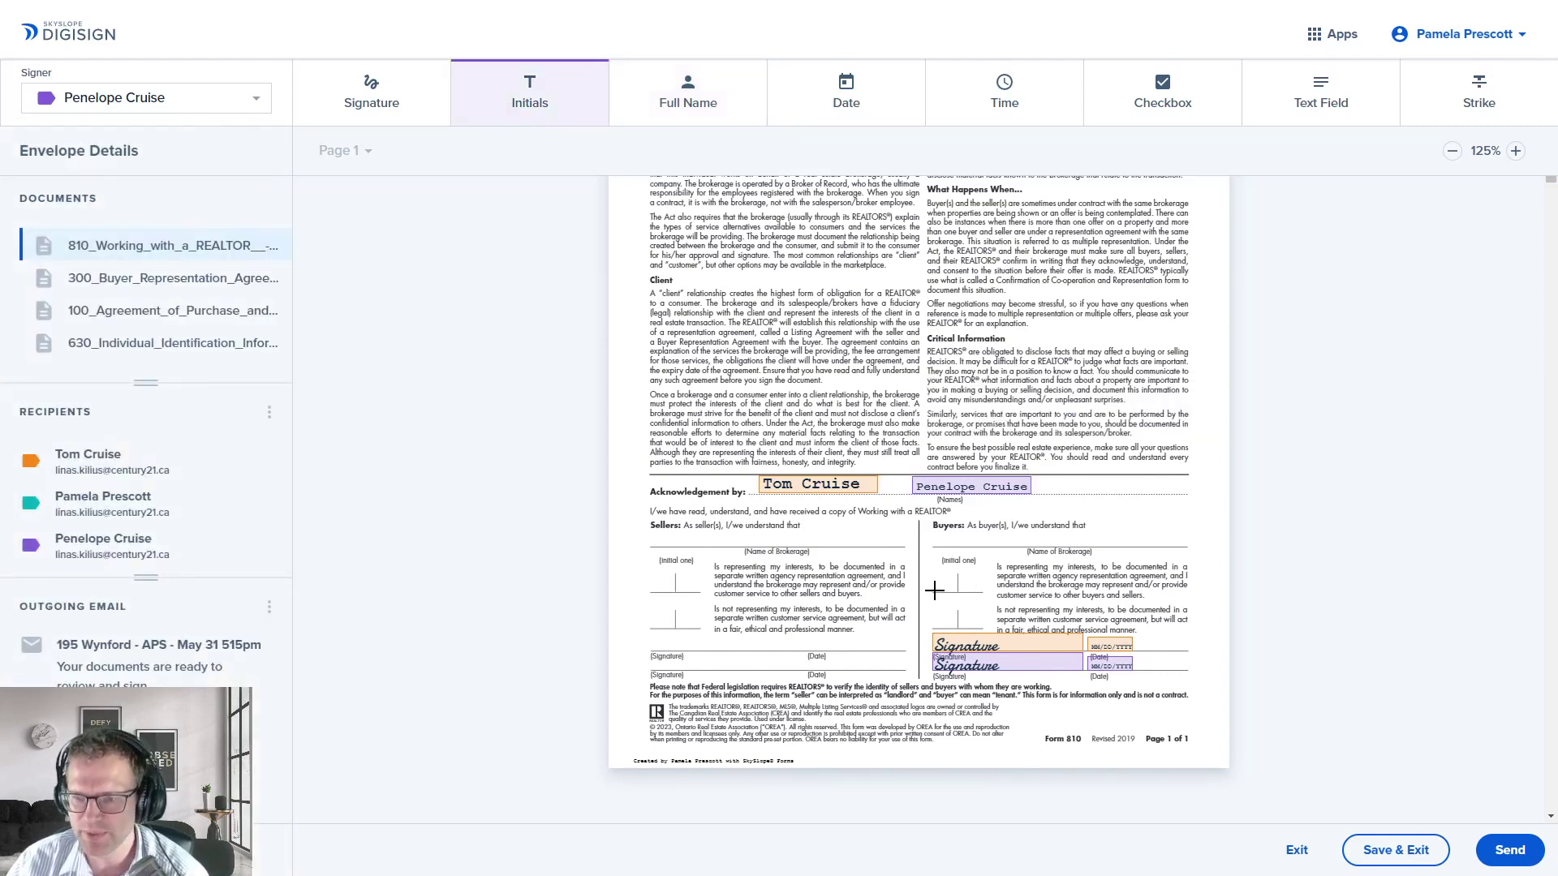
Add initials fields for the second and first buyers in the buyers' initial box.
left_click(961, 574)
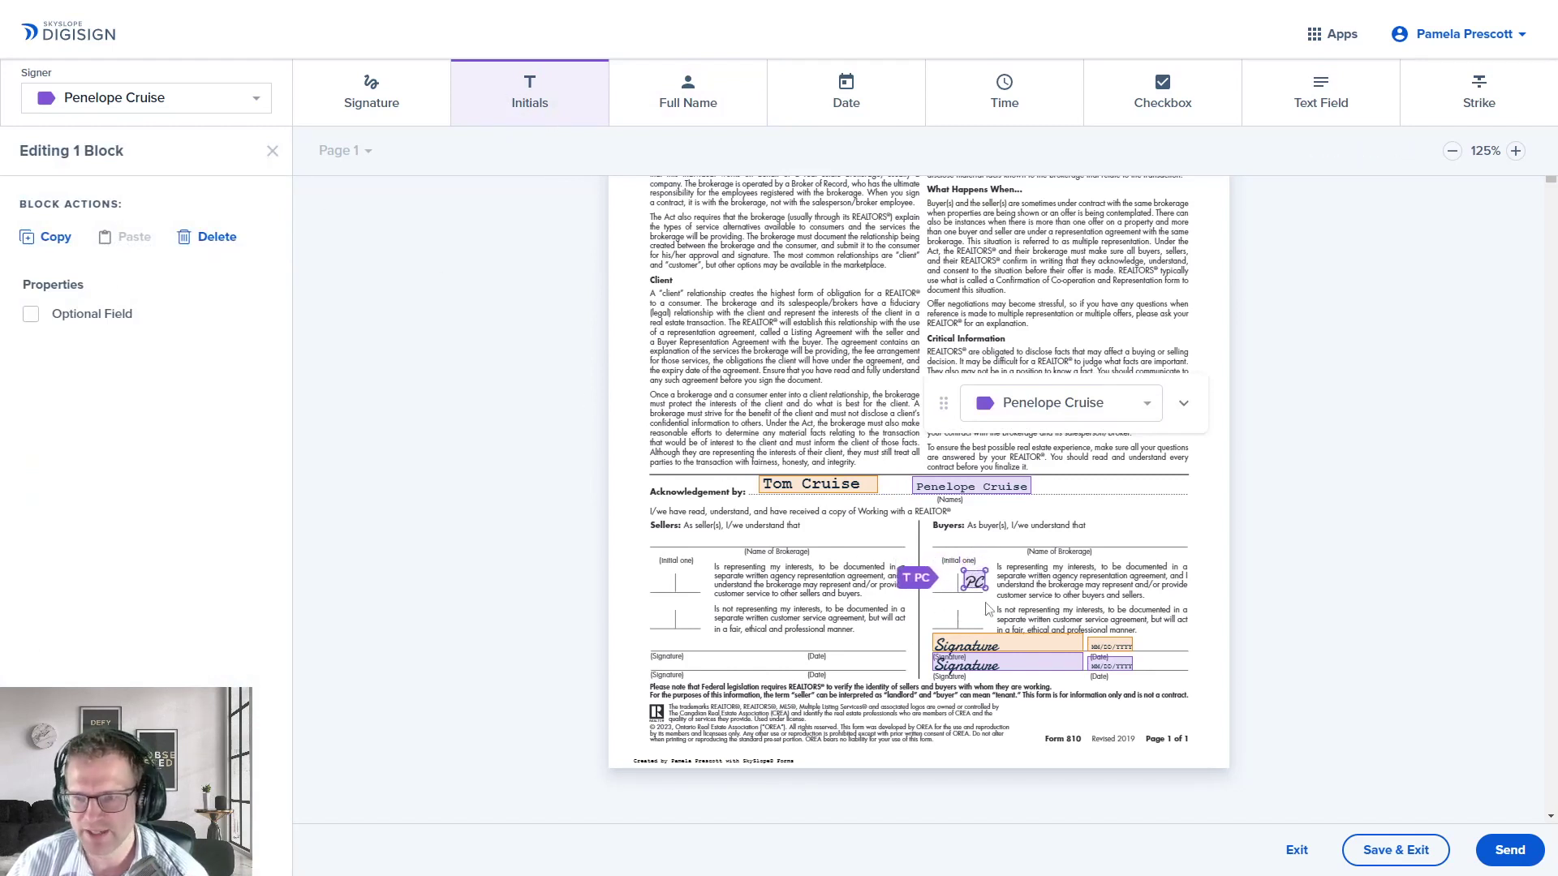
left_click(945, 580)
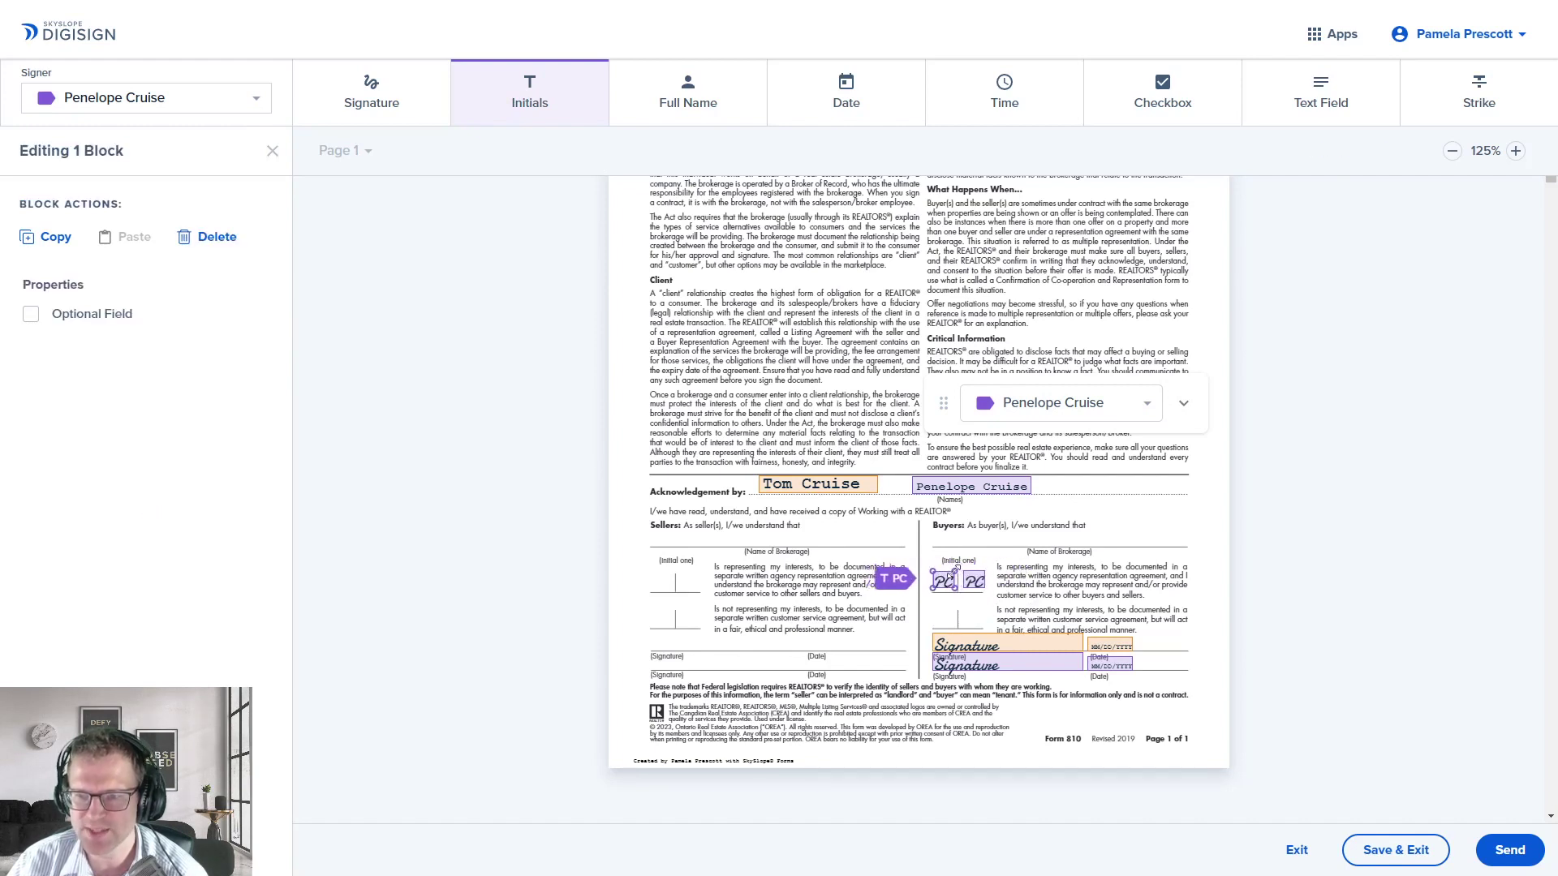
left_click(1116, 410)
left_click(1049, 347)
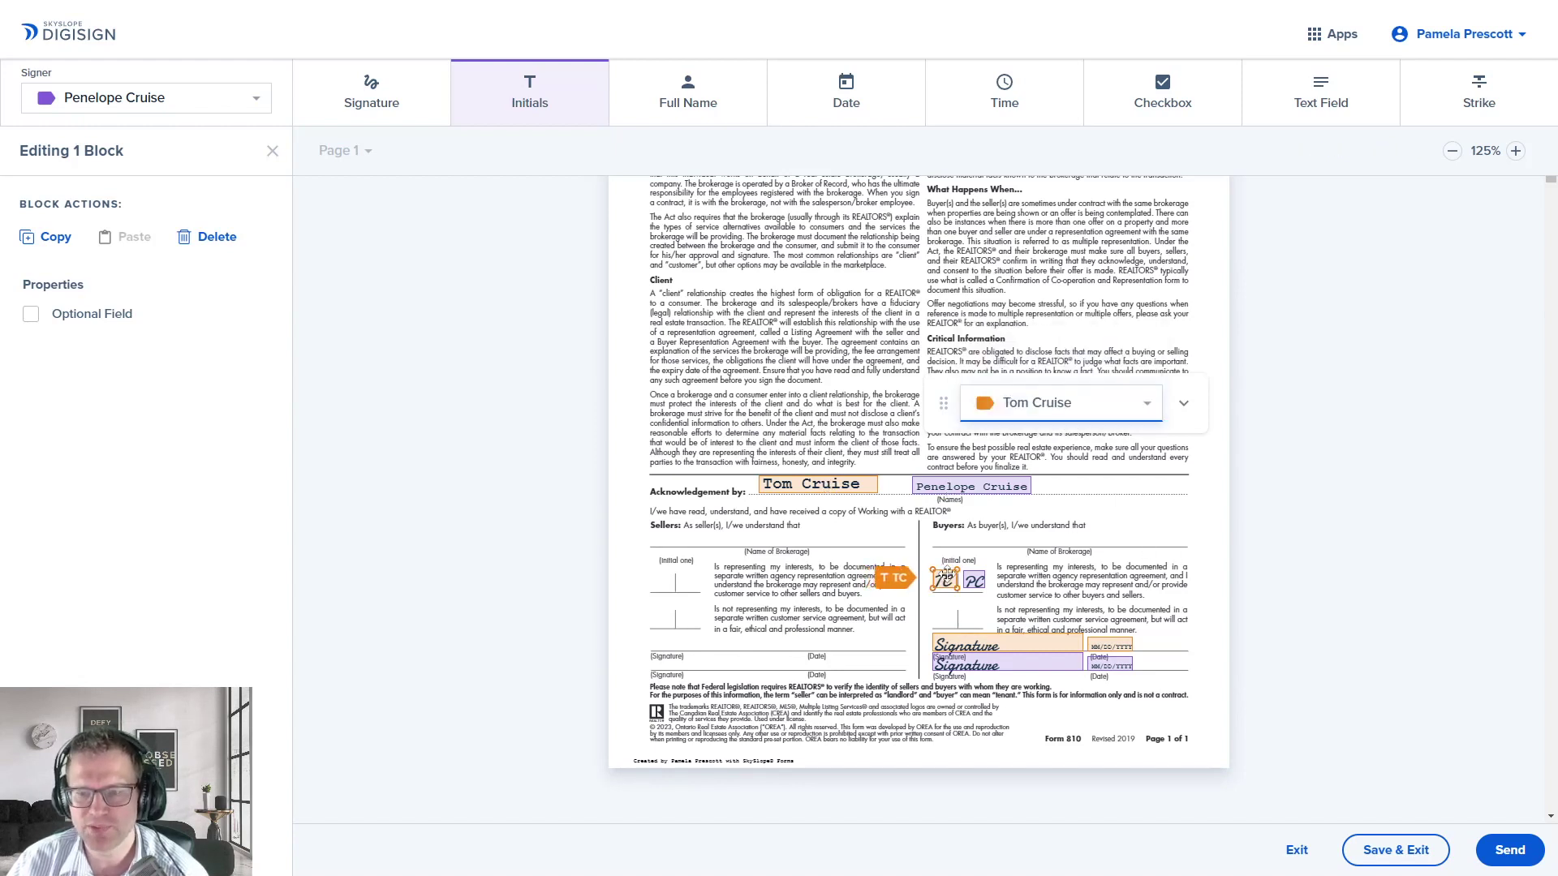
Replace the first buyer's old signature and date fields with a widened signature field on the buyer line.
left_click(1019, 646)
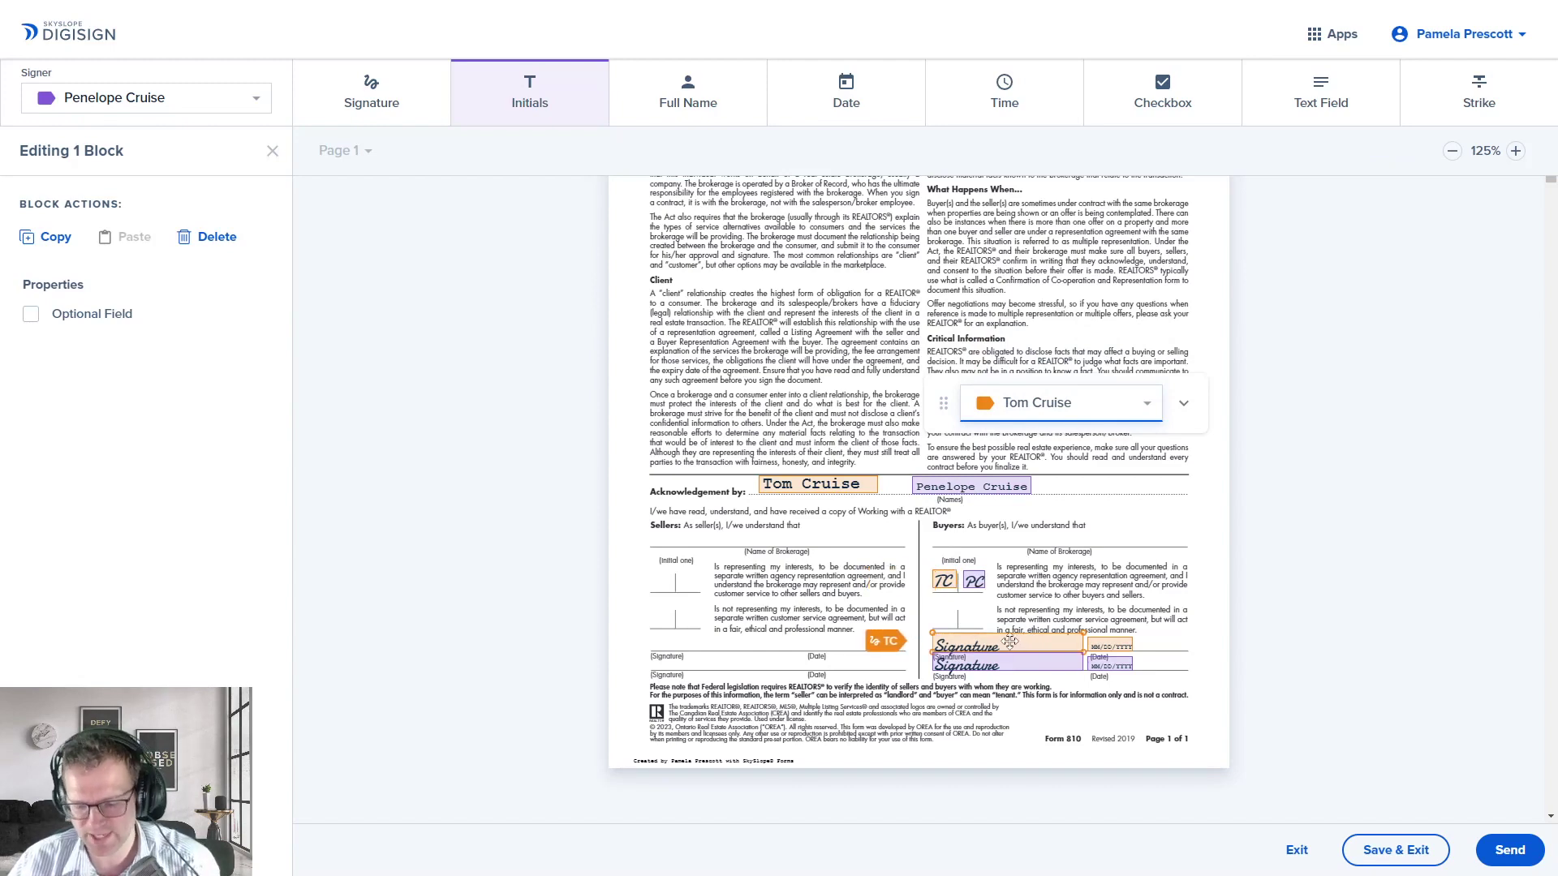
key("Delete")
left_click(1110, 647)
key("Delete")
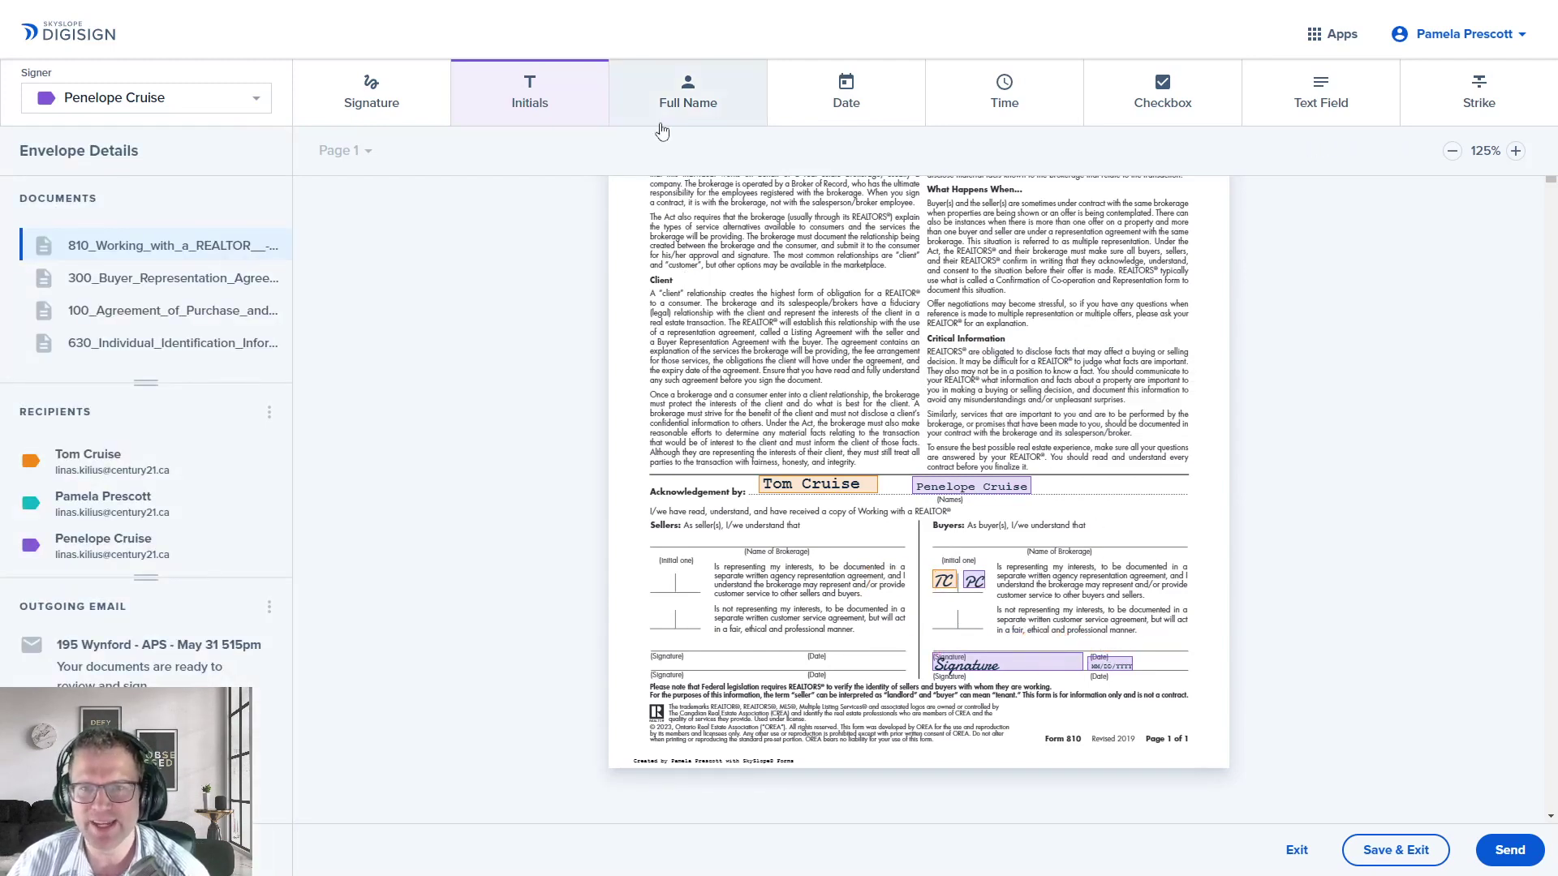
left_click(385, 107)
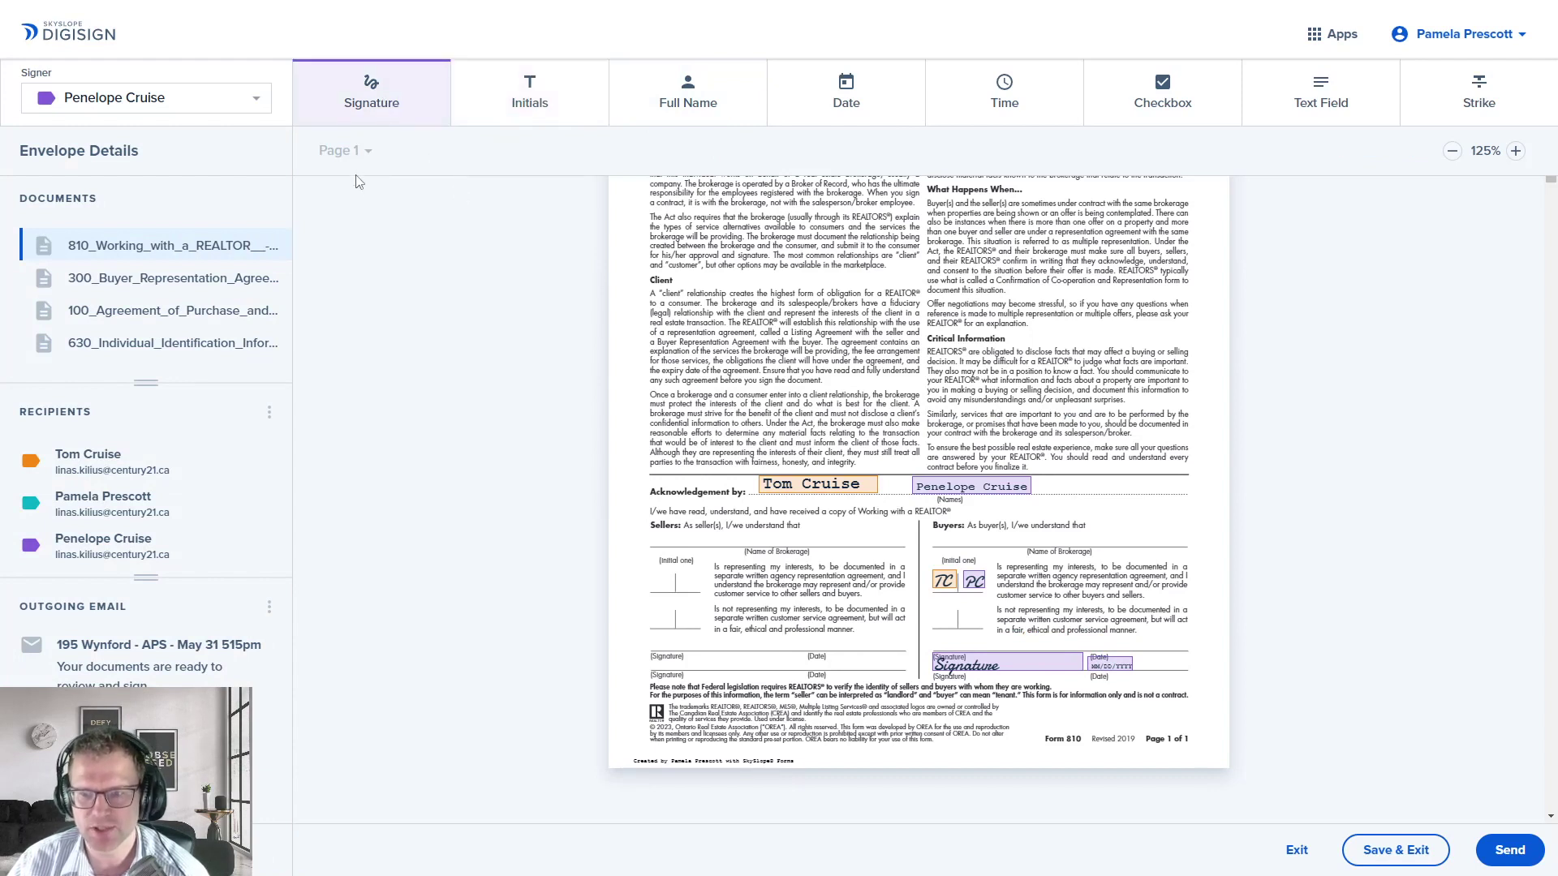
left_click(236, 104)
left_click(130, 36)
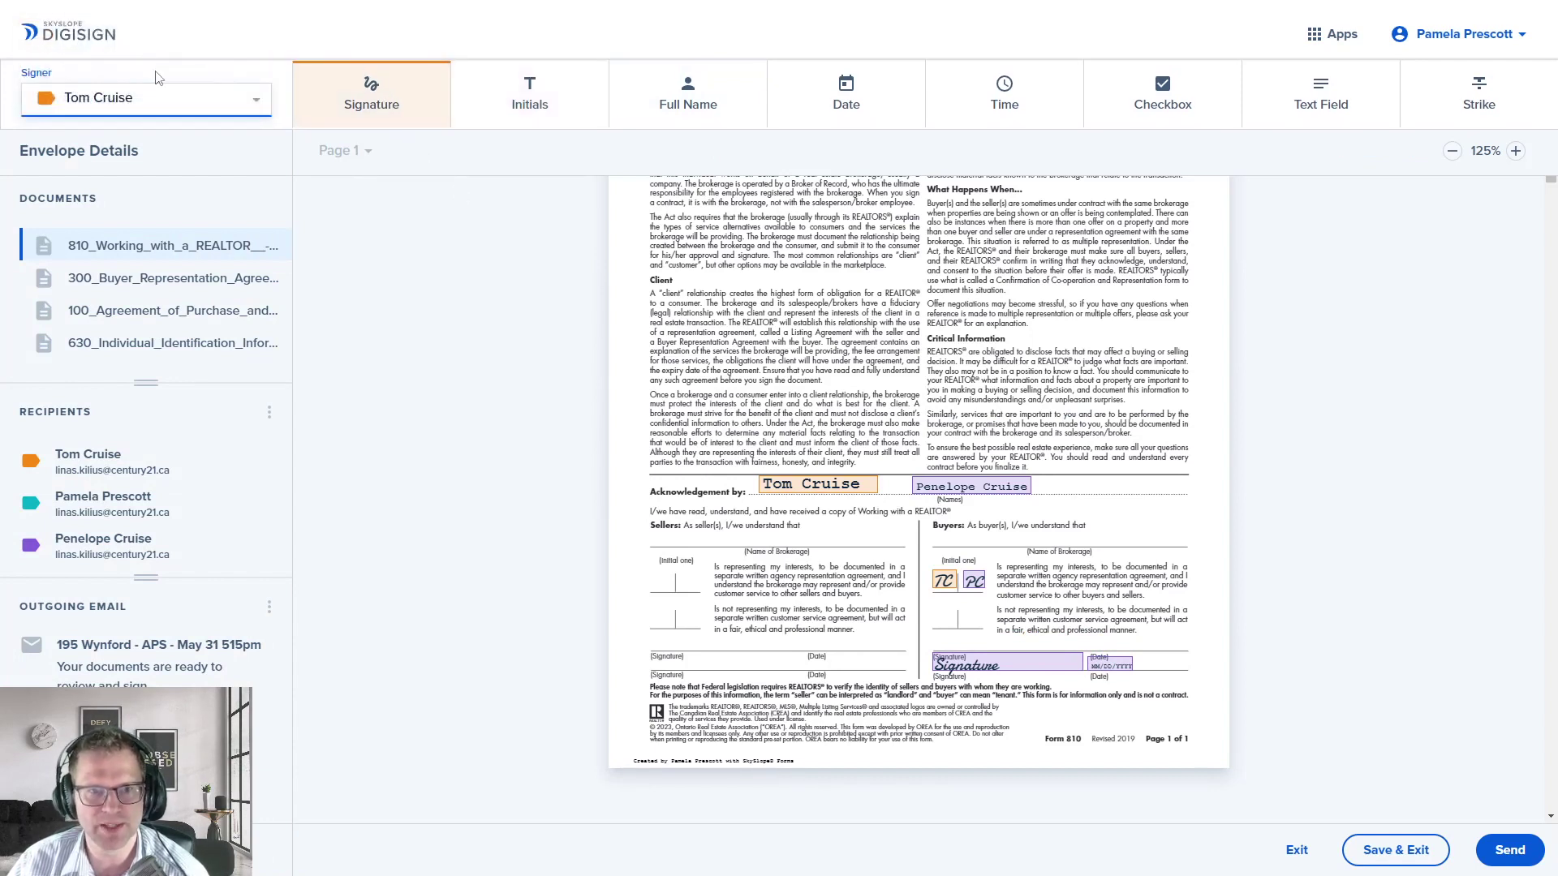
left_click(939, 632)
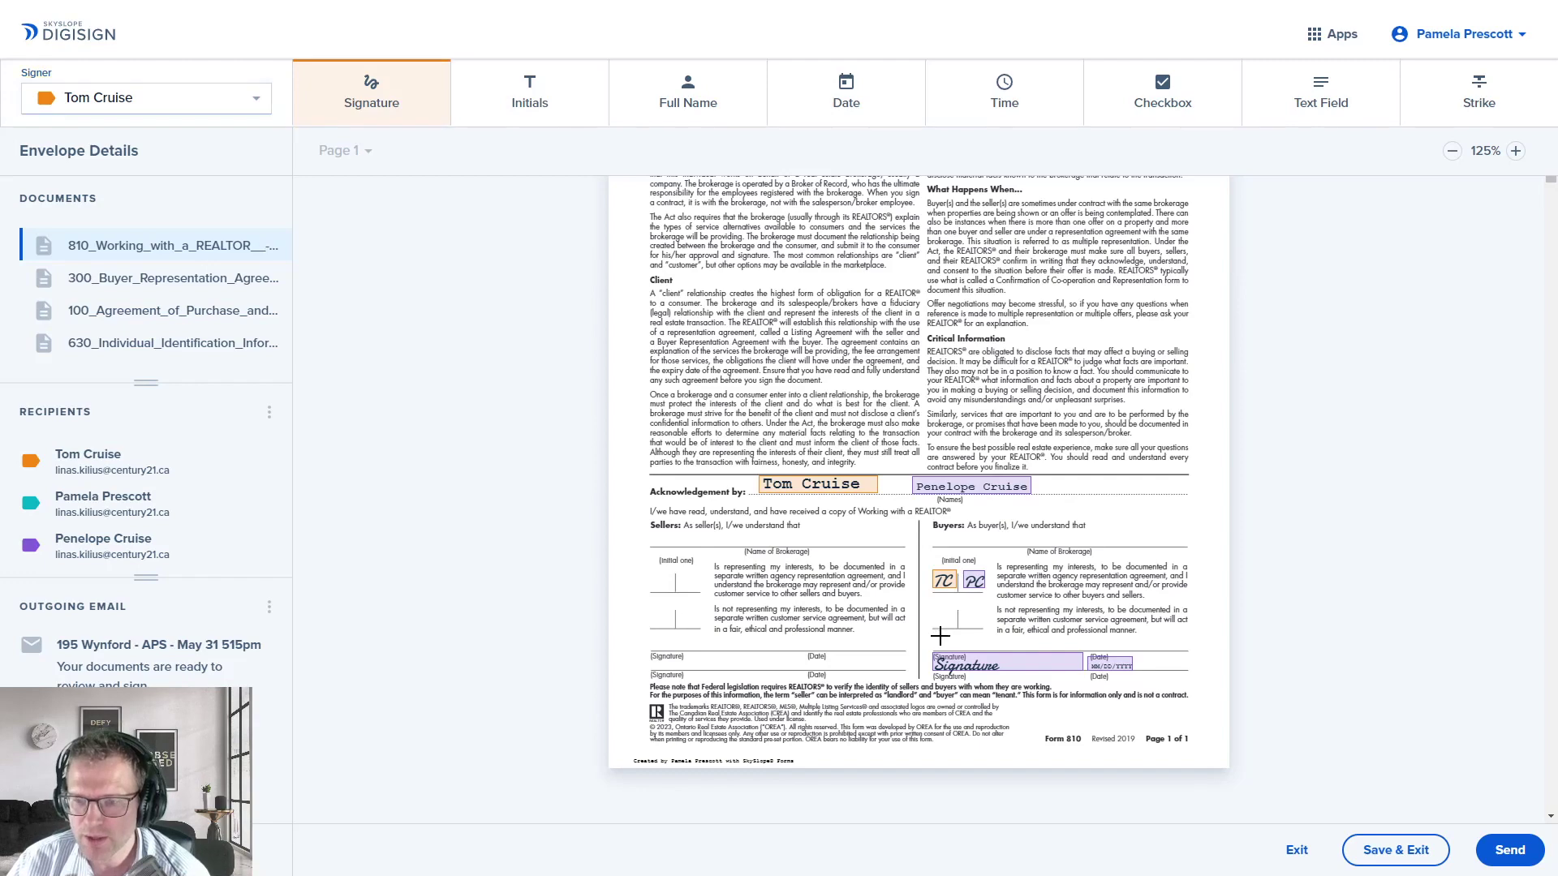
left_click_drag(992, 629, 986, 643)
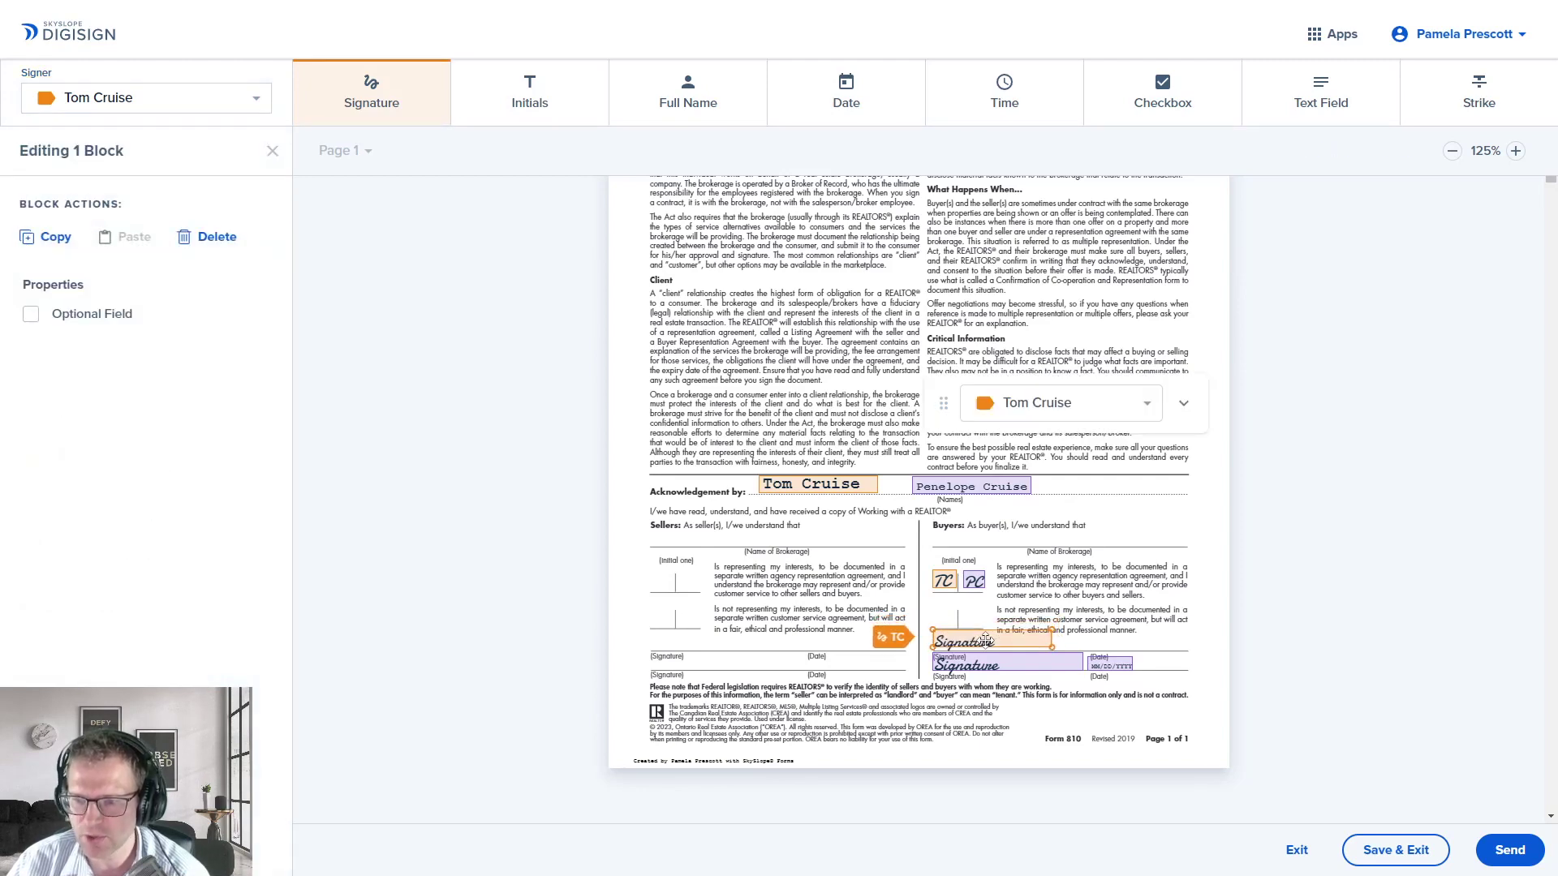
left_click_drag(1051, 633, 1083, 634)
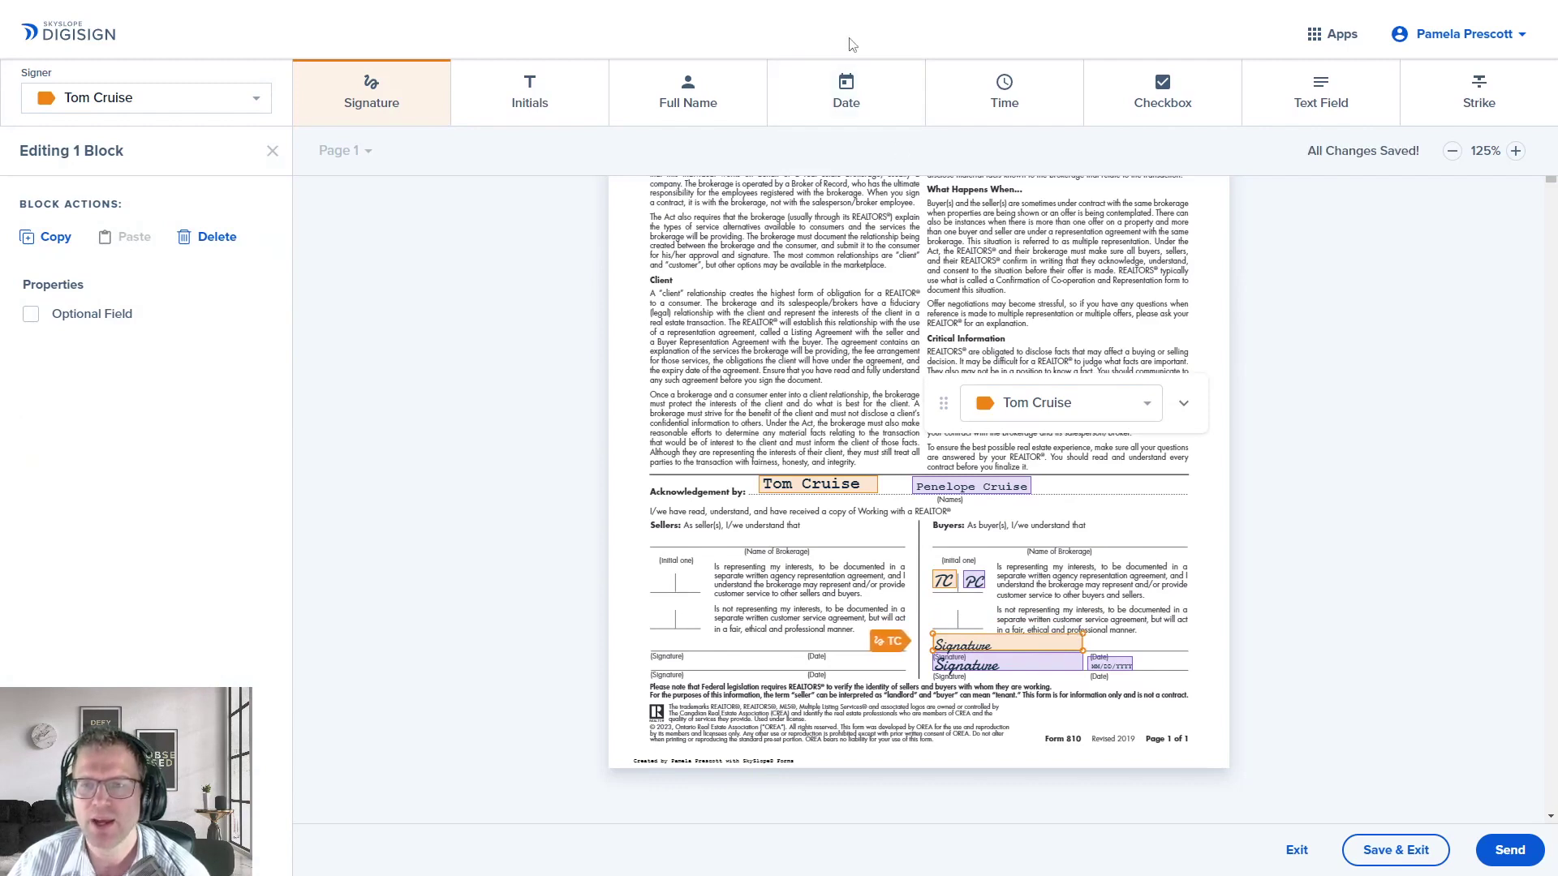
left_click(847, 91)
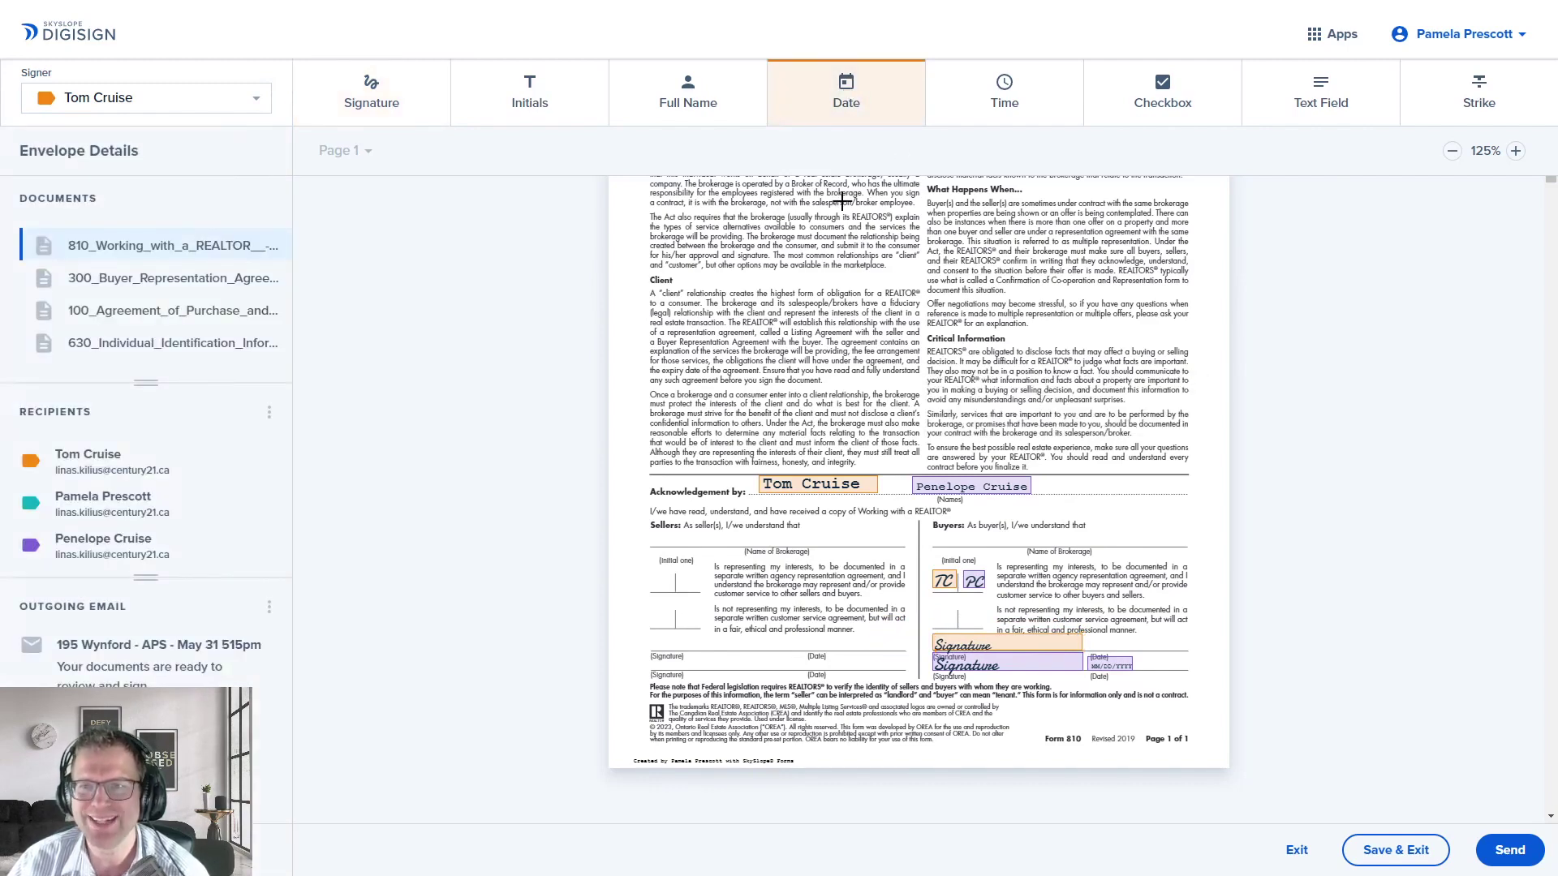
Add the first buyer's date field beside his signature and delete a stray time field.
left_click(1092, 638)
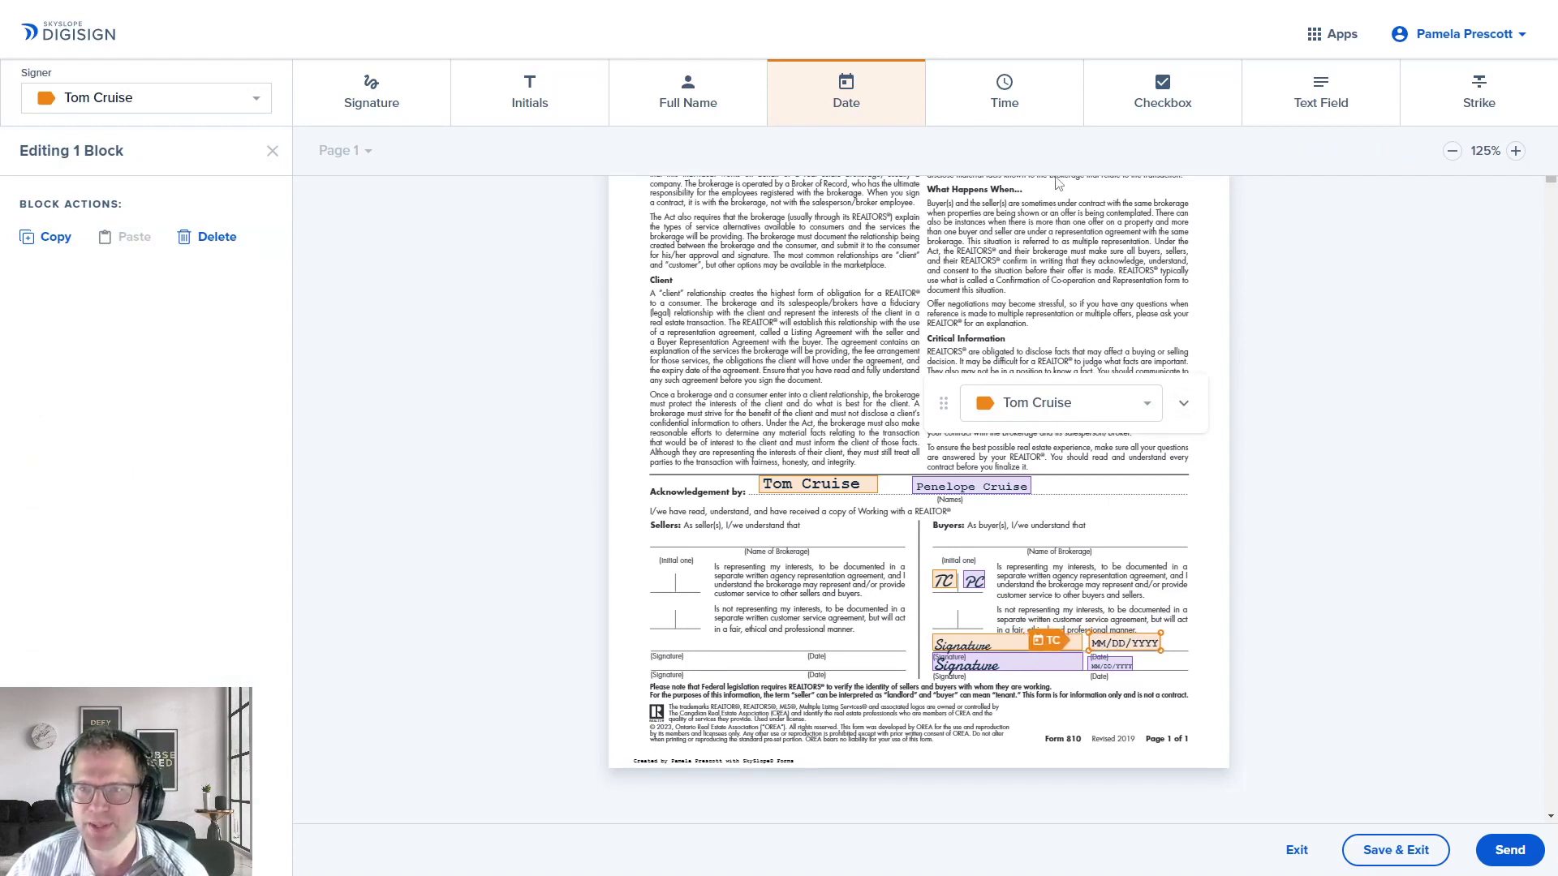
left_click(1000, 102)
left_click(1124, 525)
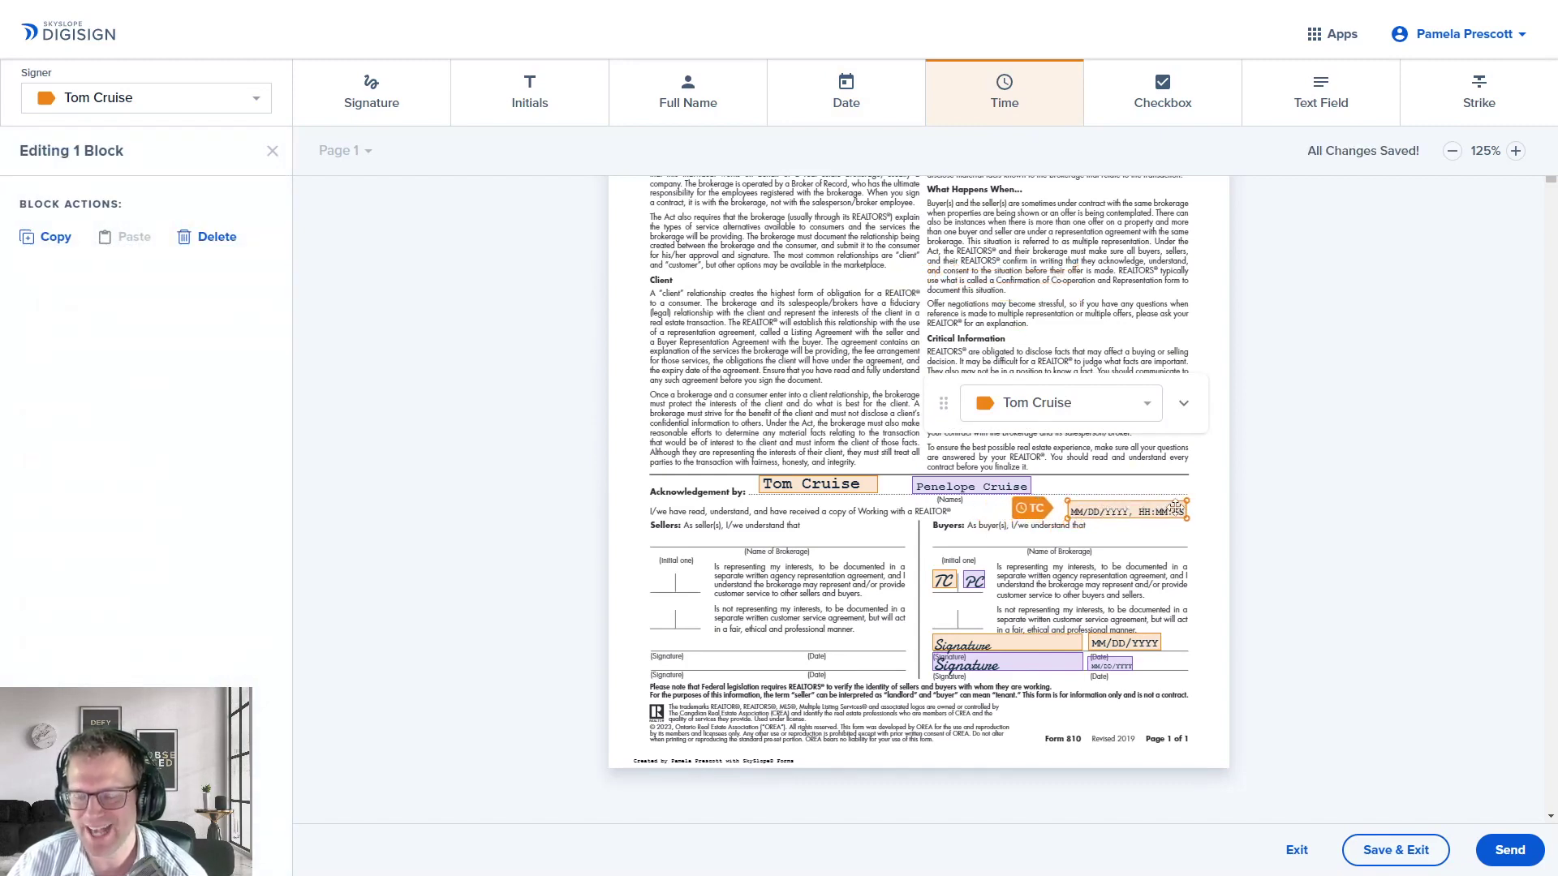
left_click(1162, 516)
key("Delete")
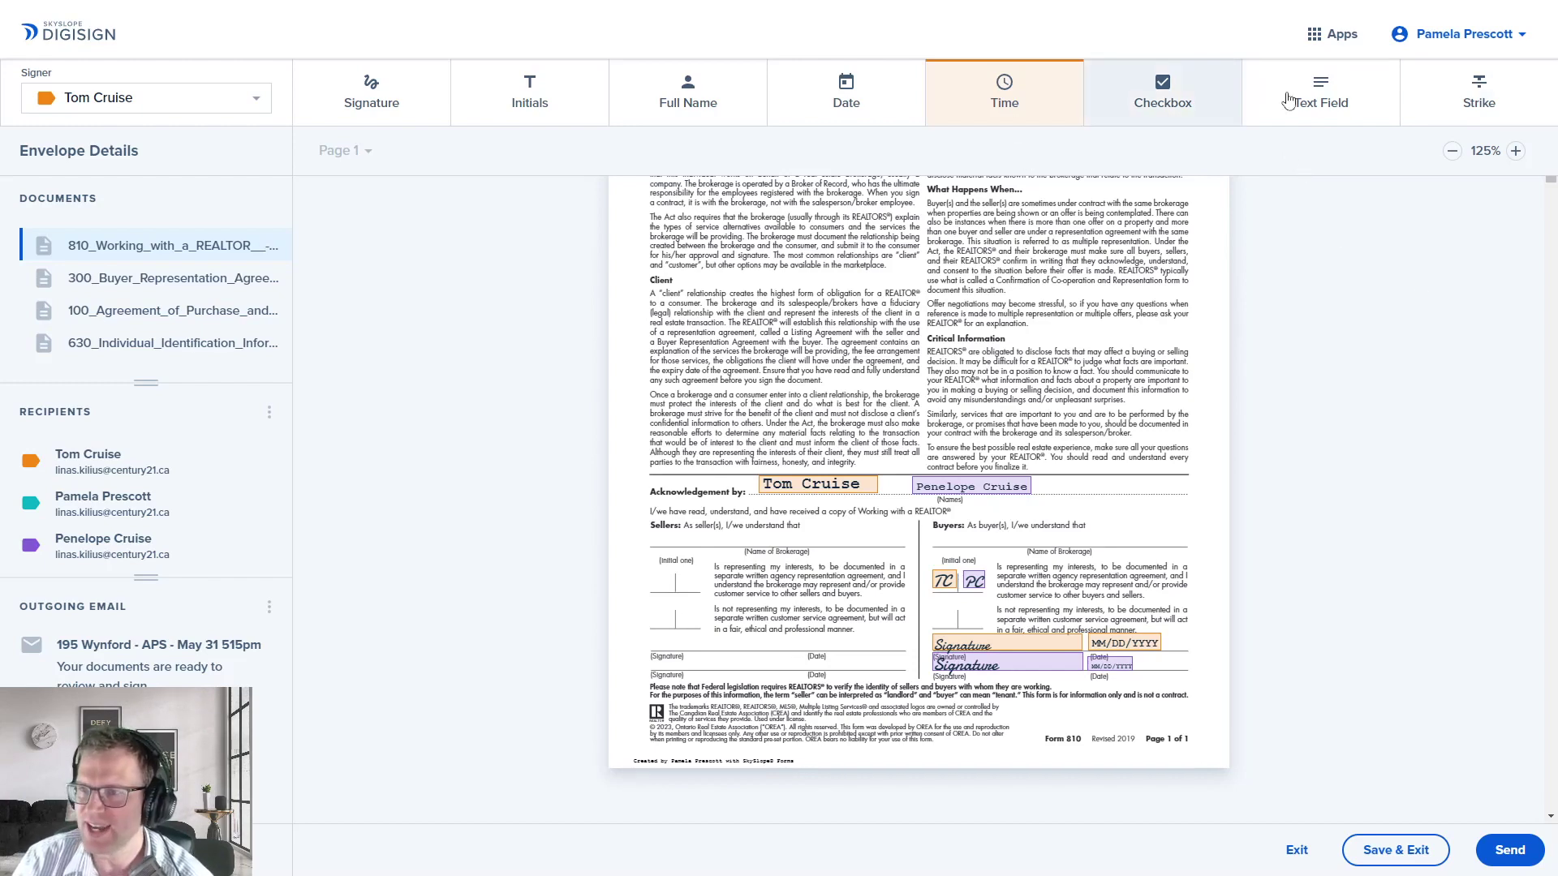
Add a widened read-only text field reading 'Century 21 Heritage Group Ltd' on the brokerage line.
left_click(1331, 99)
left_click(944, 533)
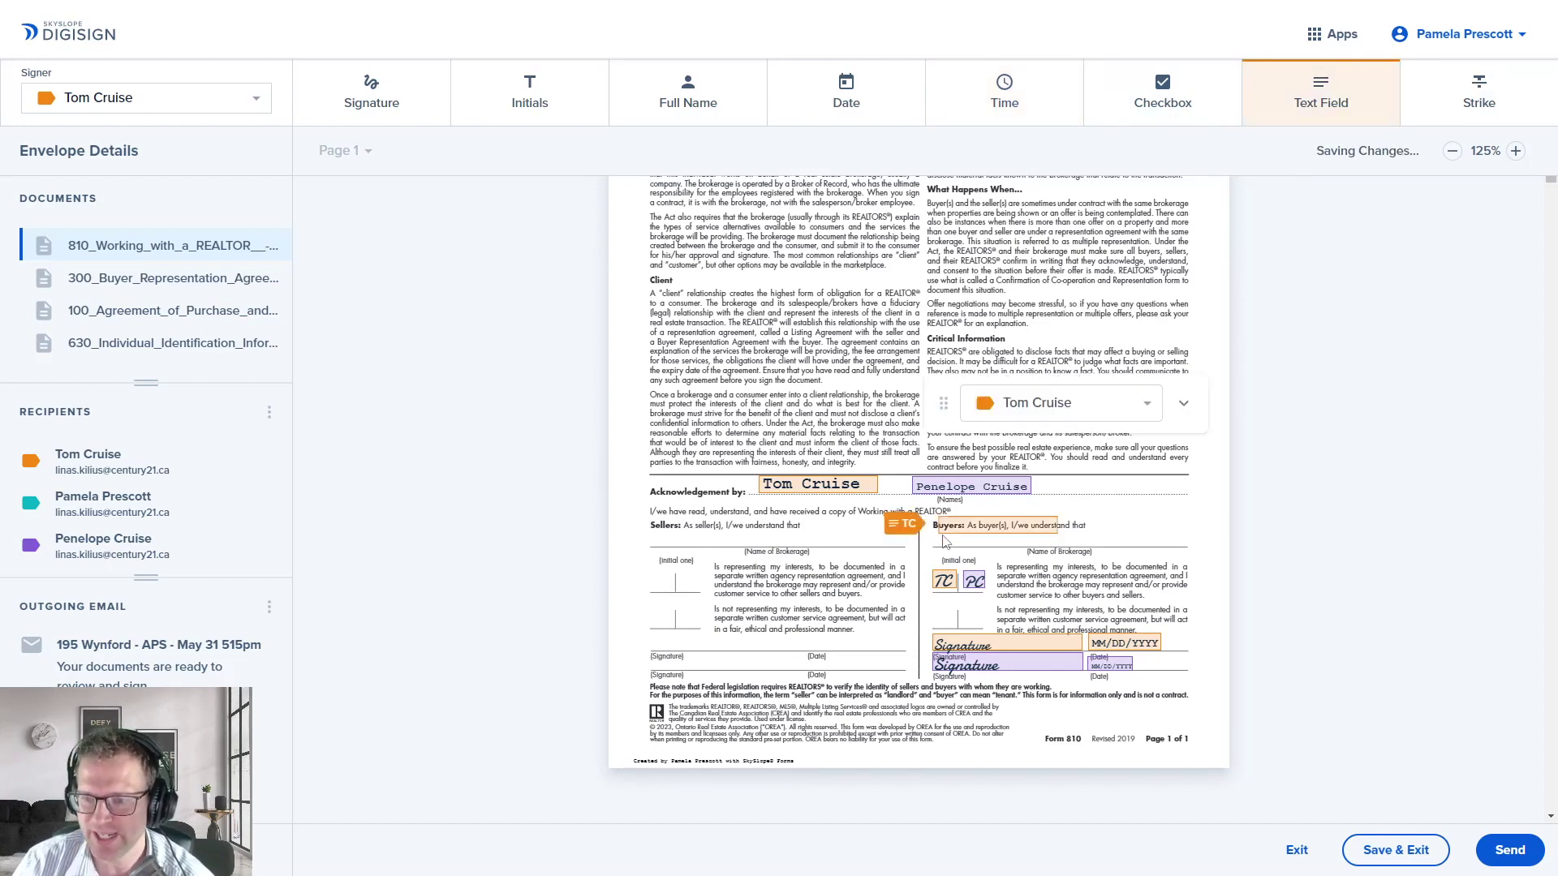
left_click_drag(1059, 537, 1184, 535)
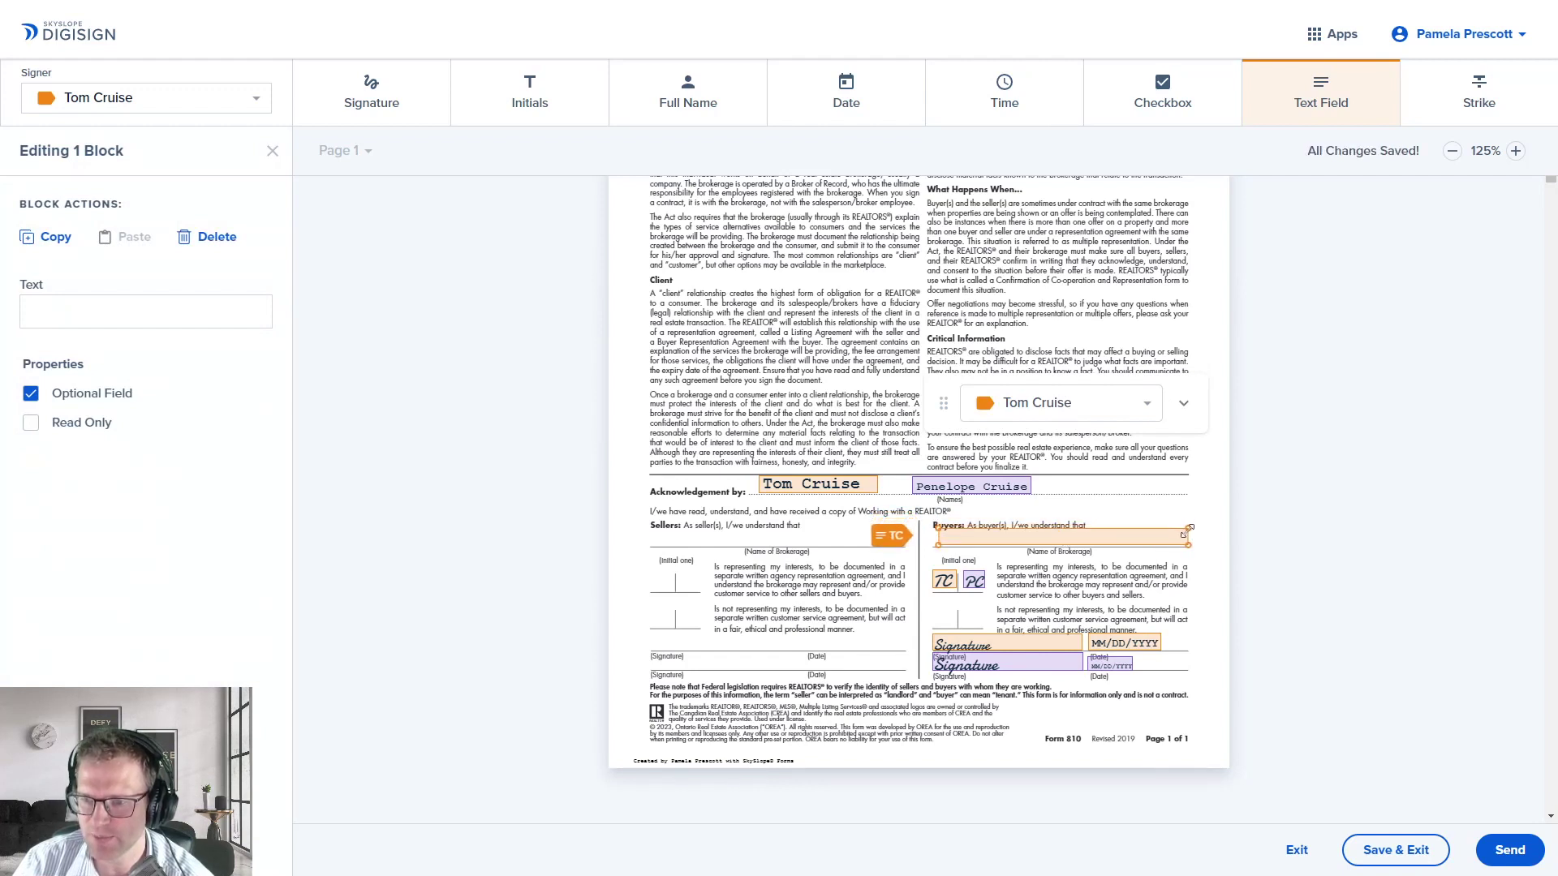
left_click(88, 312)
type("Century2")
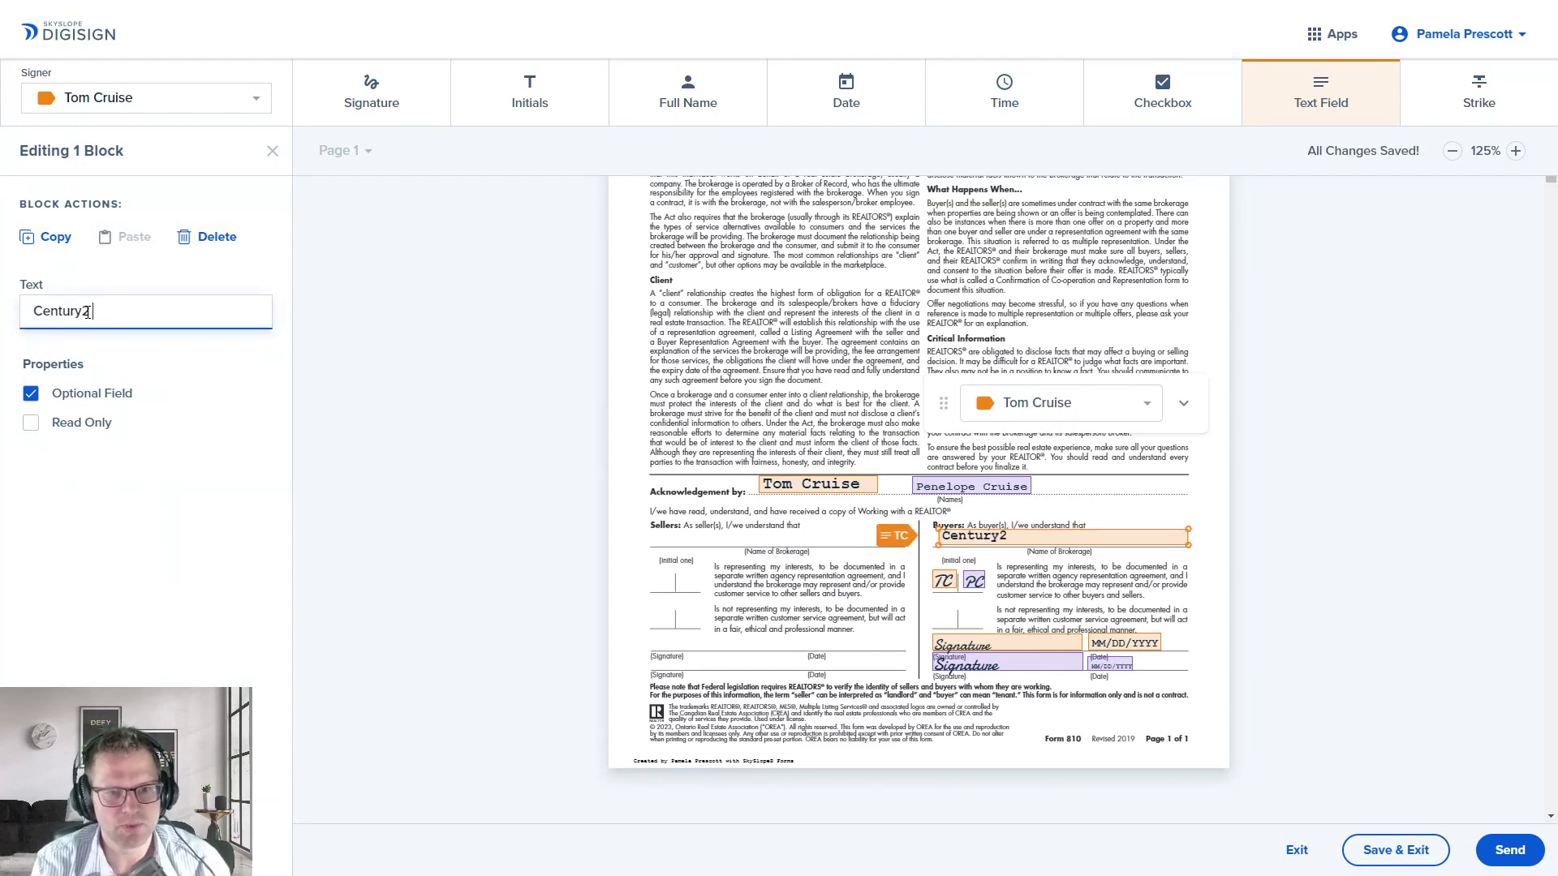
key("BackSpace")
type("21 Her")
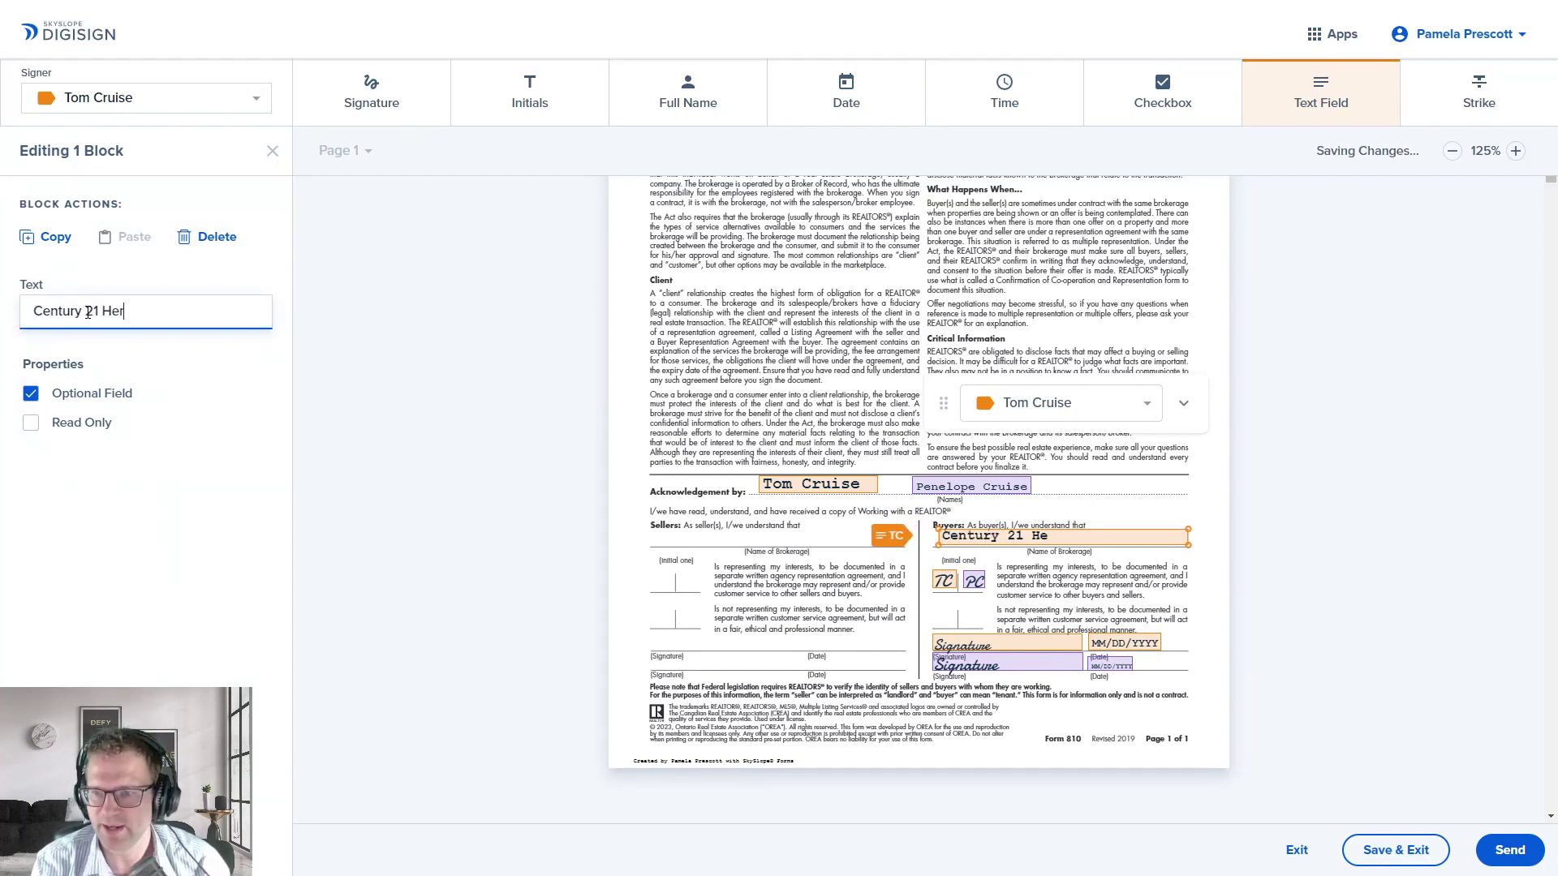
type("itage Group Lrt")
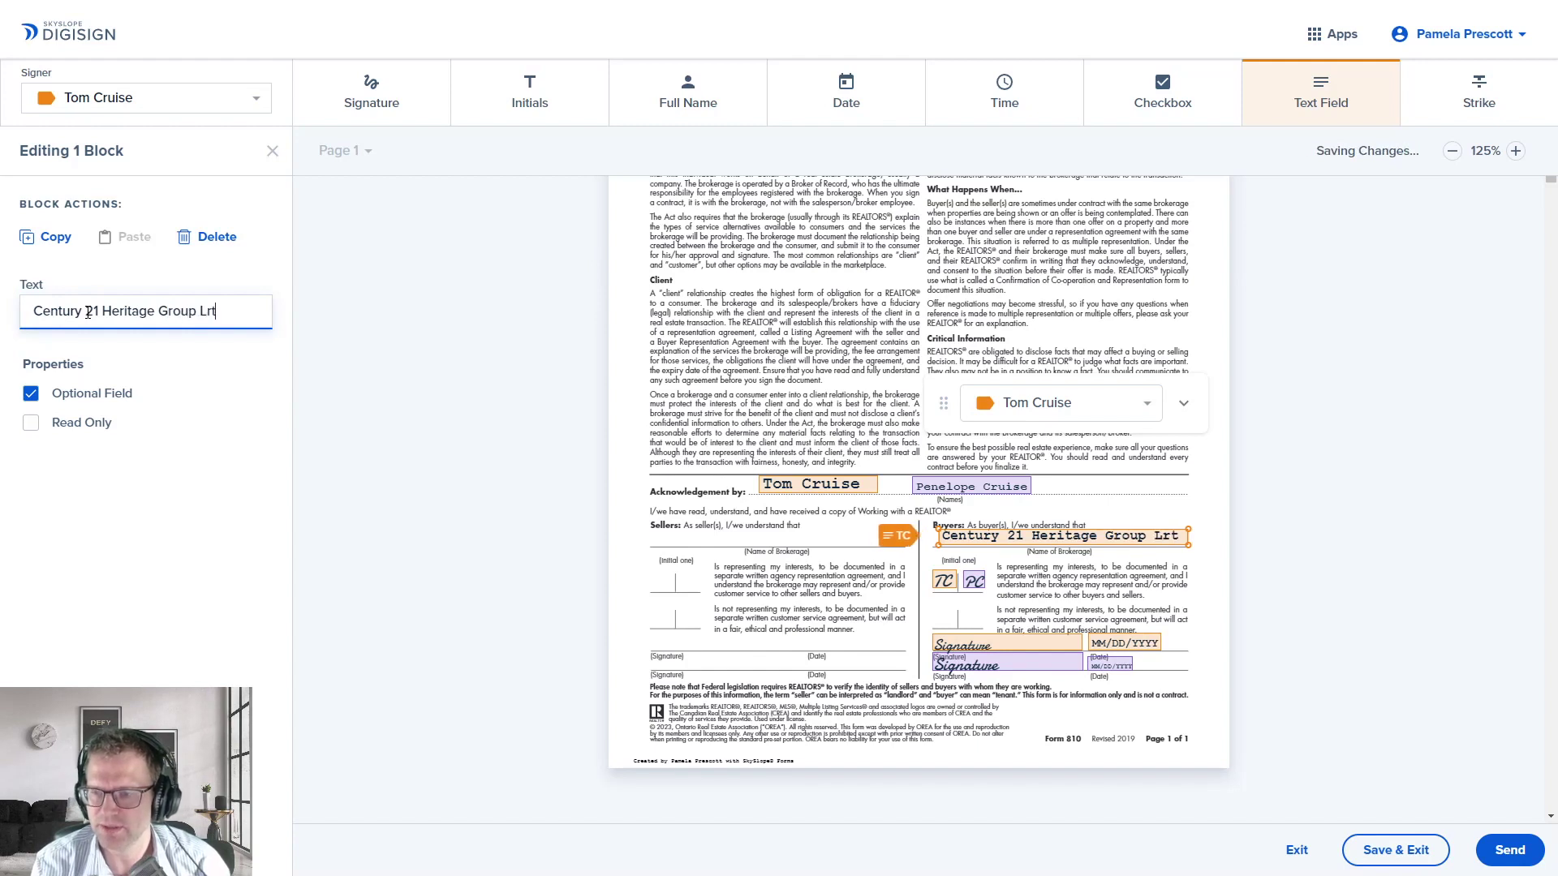
key("BackSpace")
key("BackSpace")
type("td")
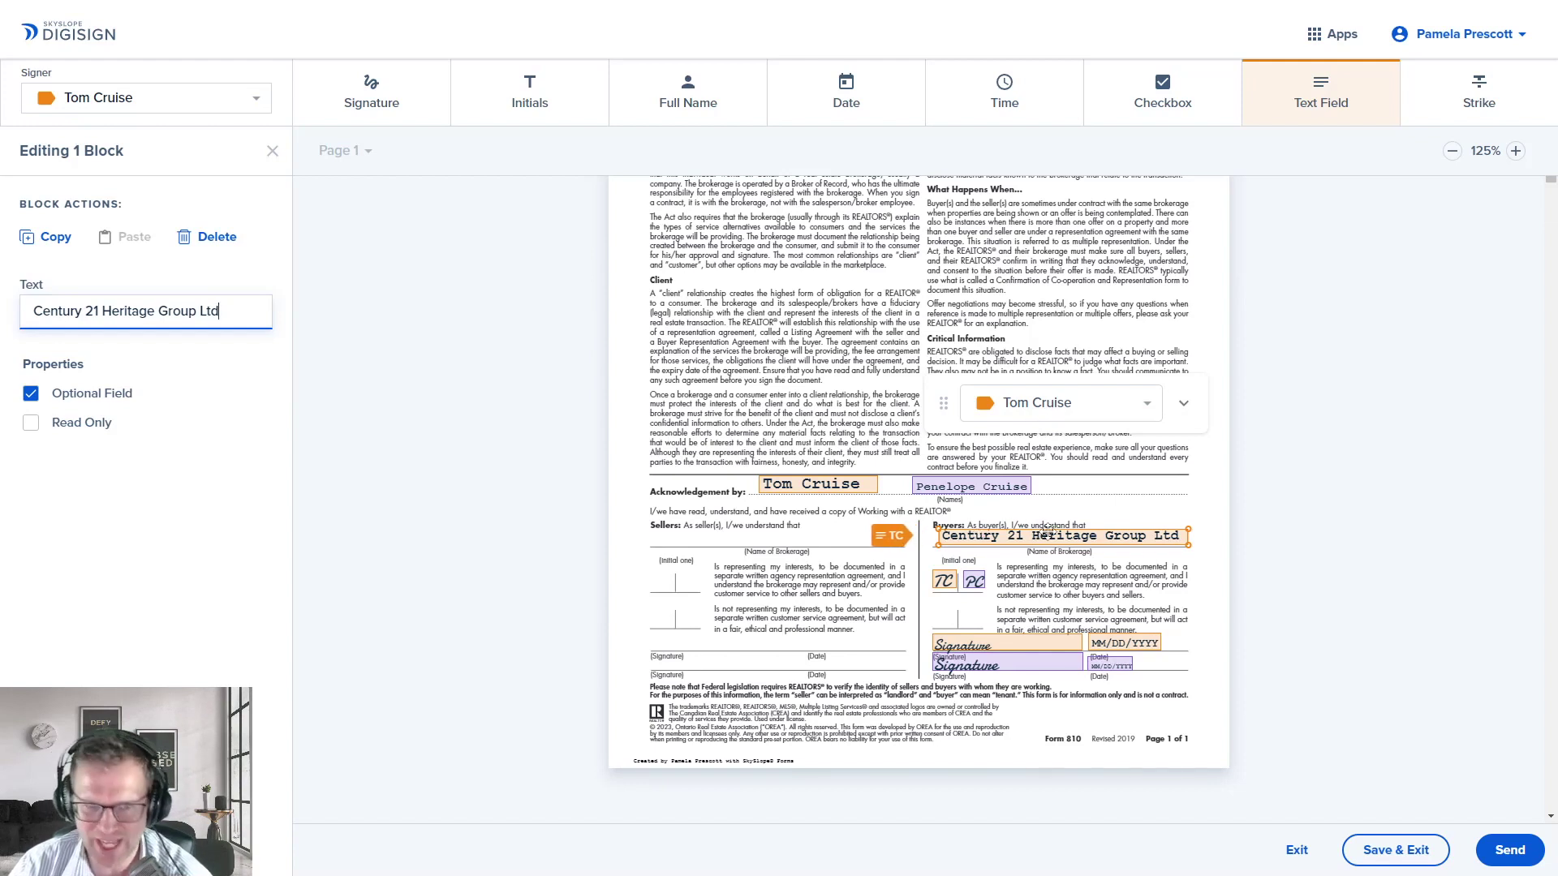
left_click(34, 427)
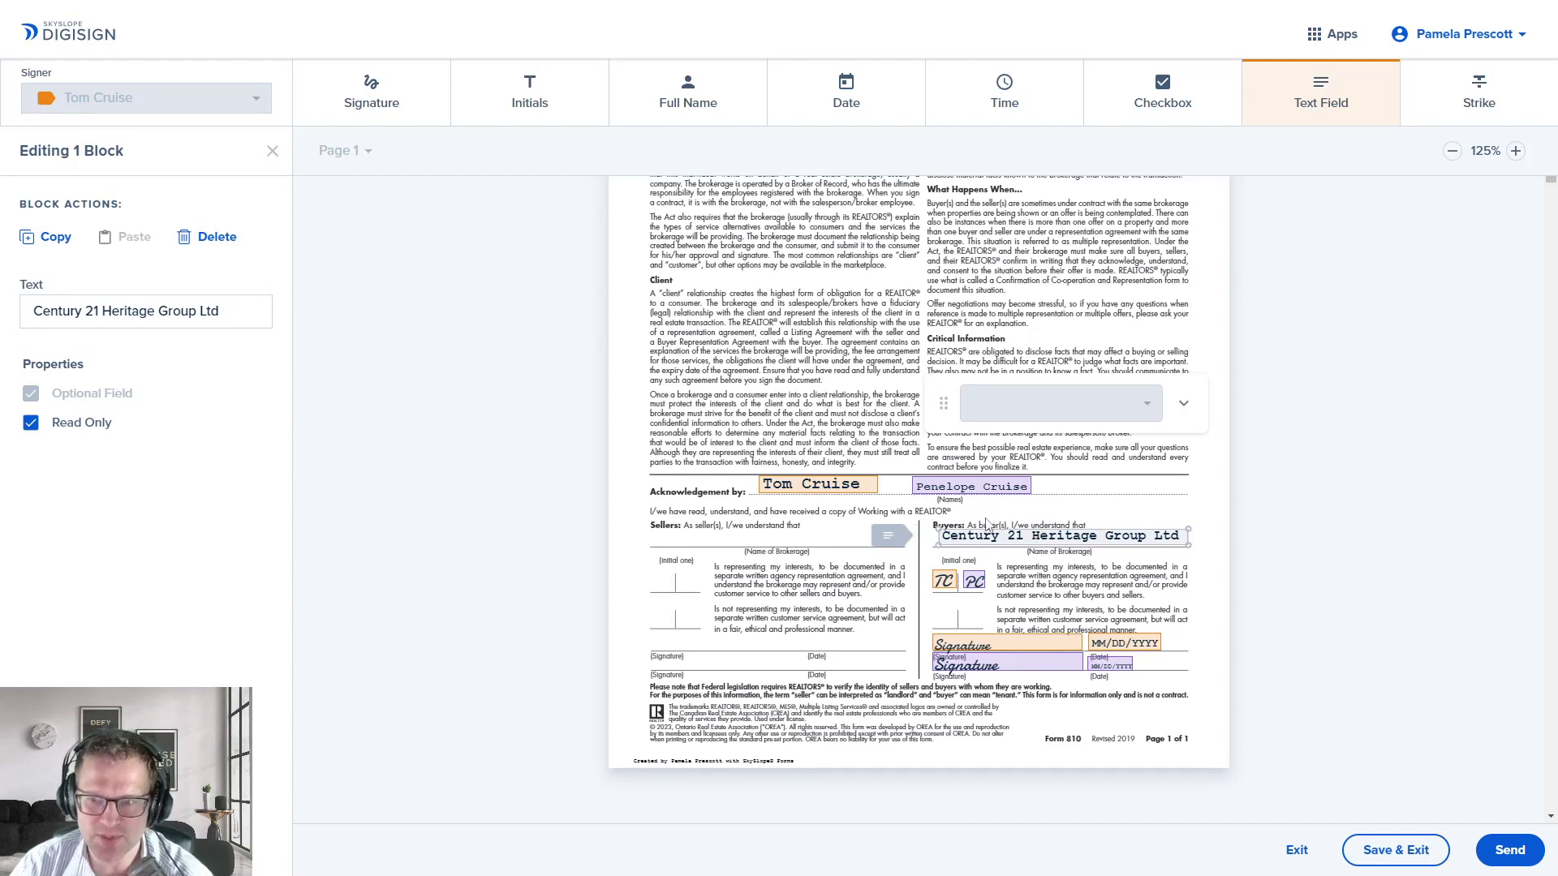
left_click(1006, 538)
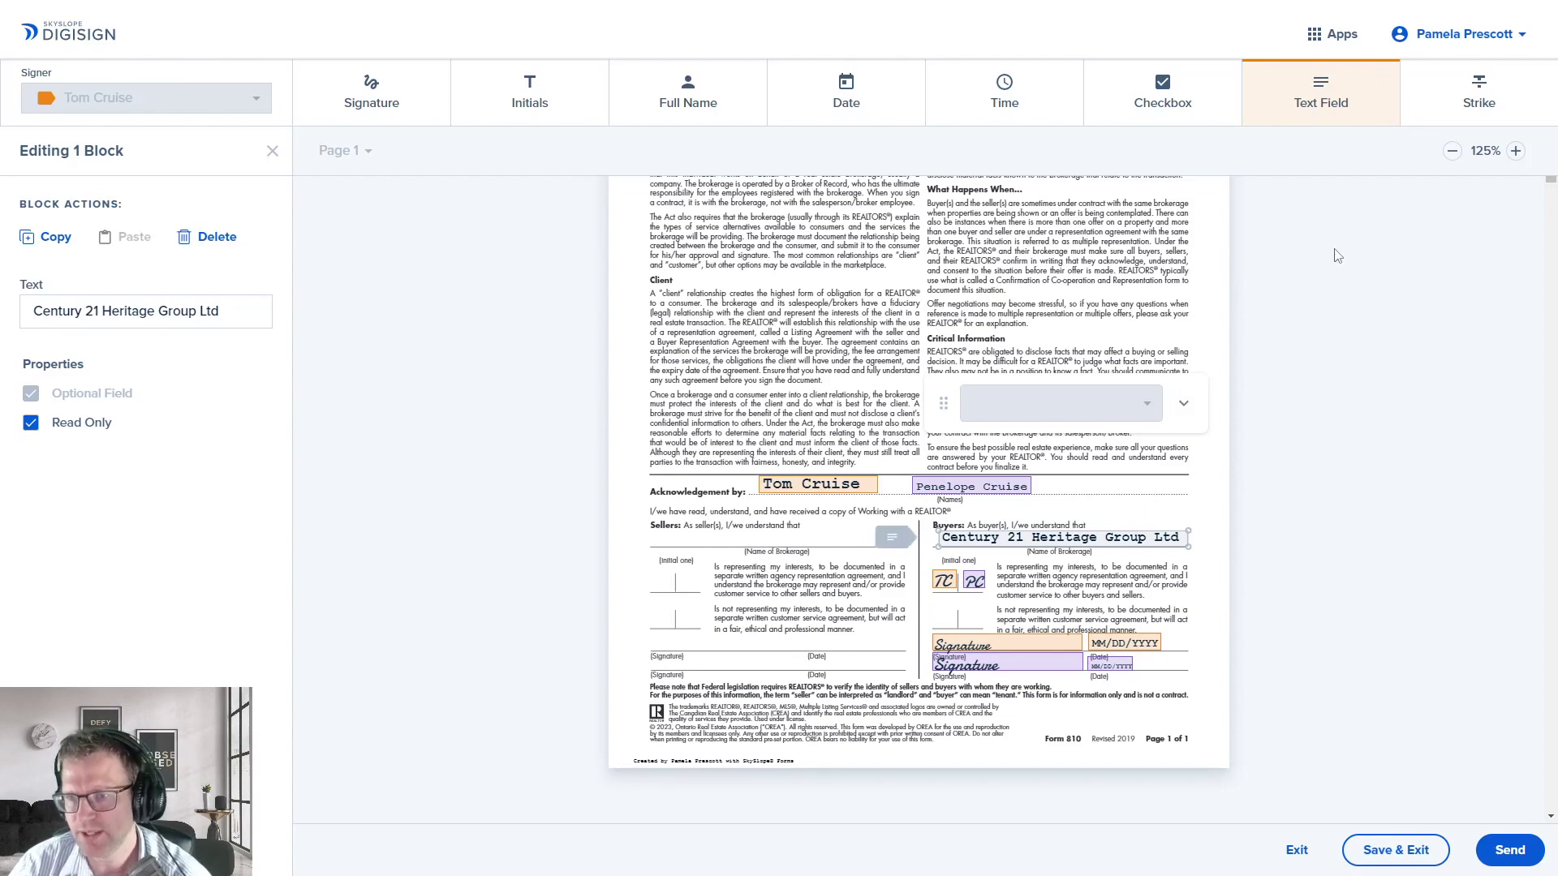
left_click(1459, 96)
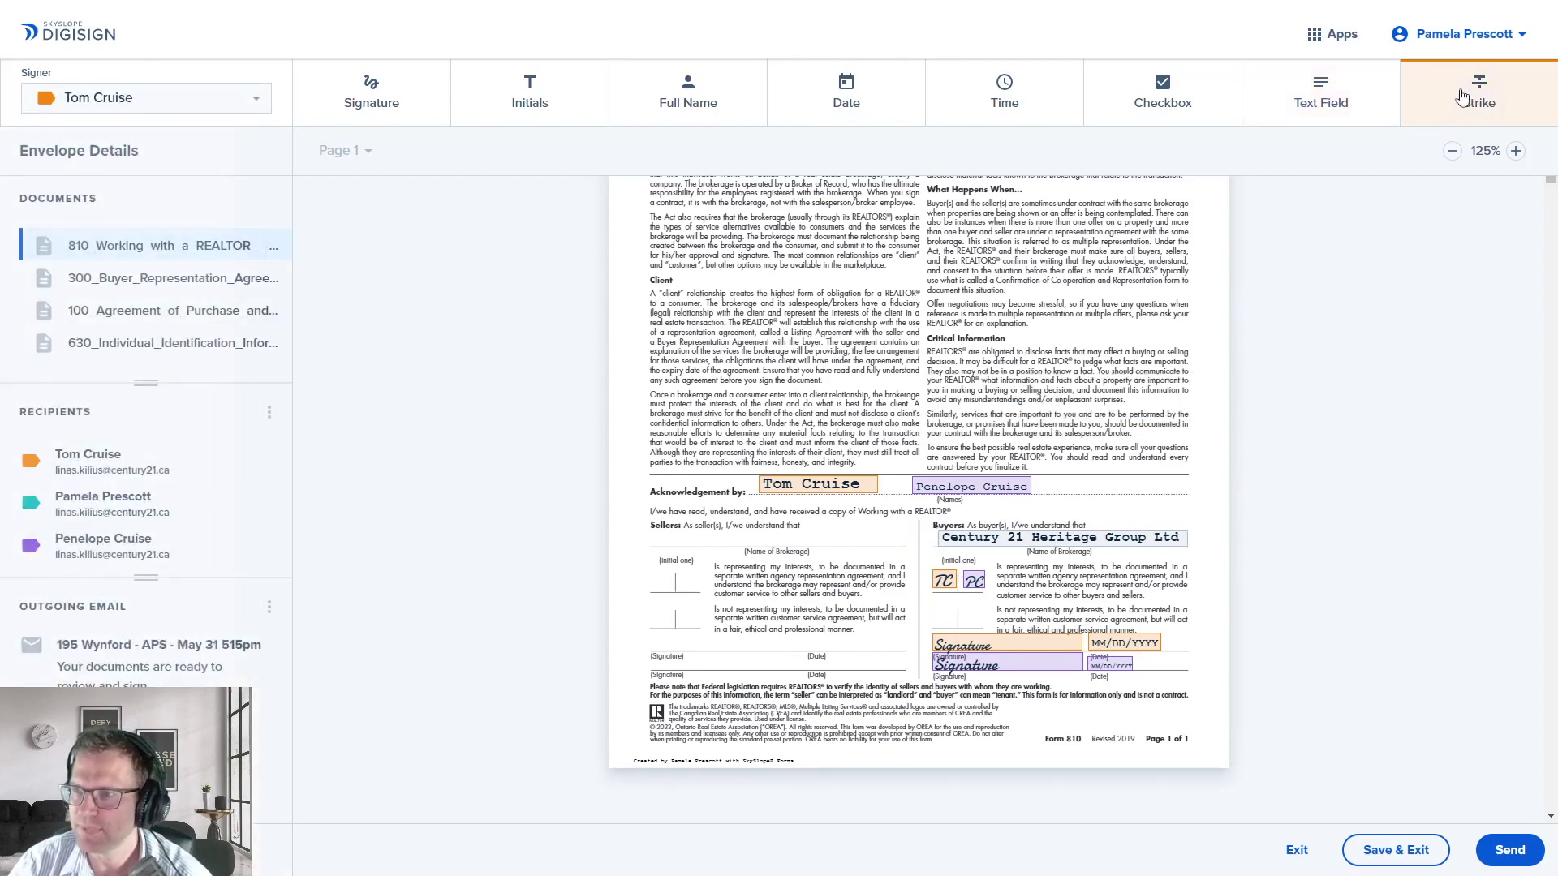
Strike through the financing-condition paragraph on Form 100 page 6 with a shortened red line.
scroll(1262, 313, "down", 6)
scroll(1262, 312, "down", 20)
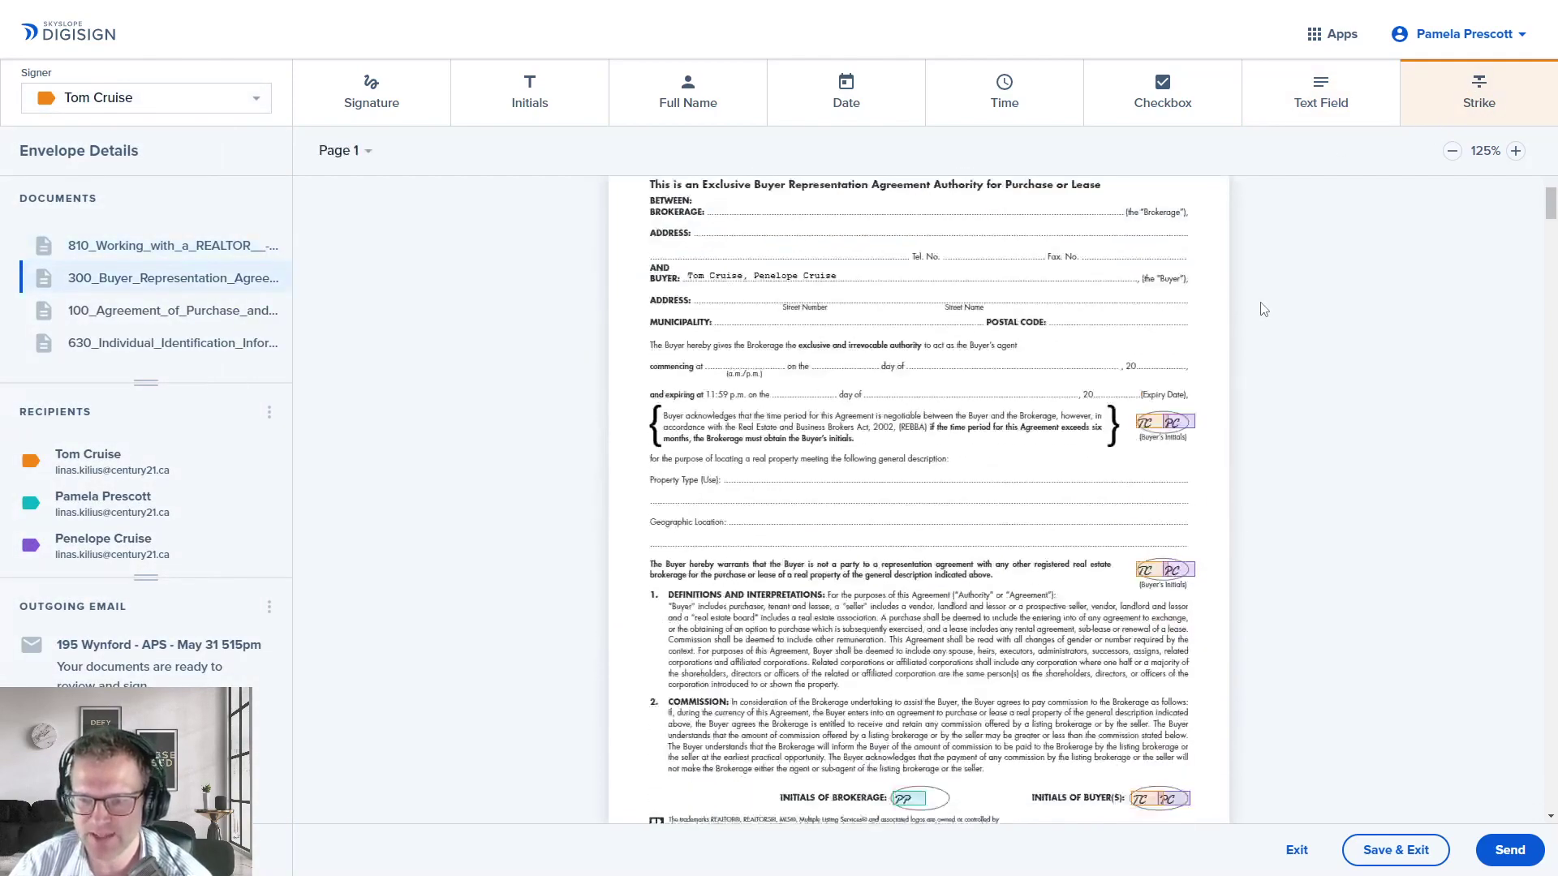
scroll(1263, 310, "down", 20)
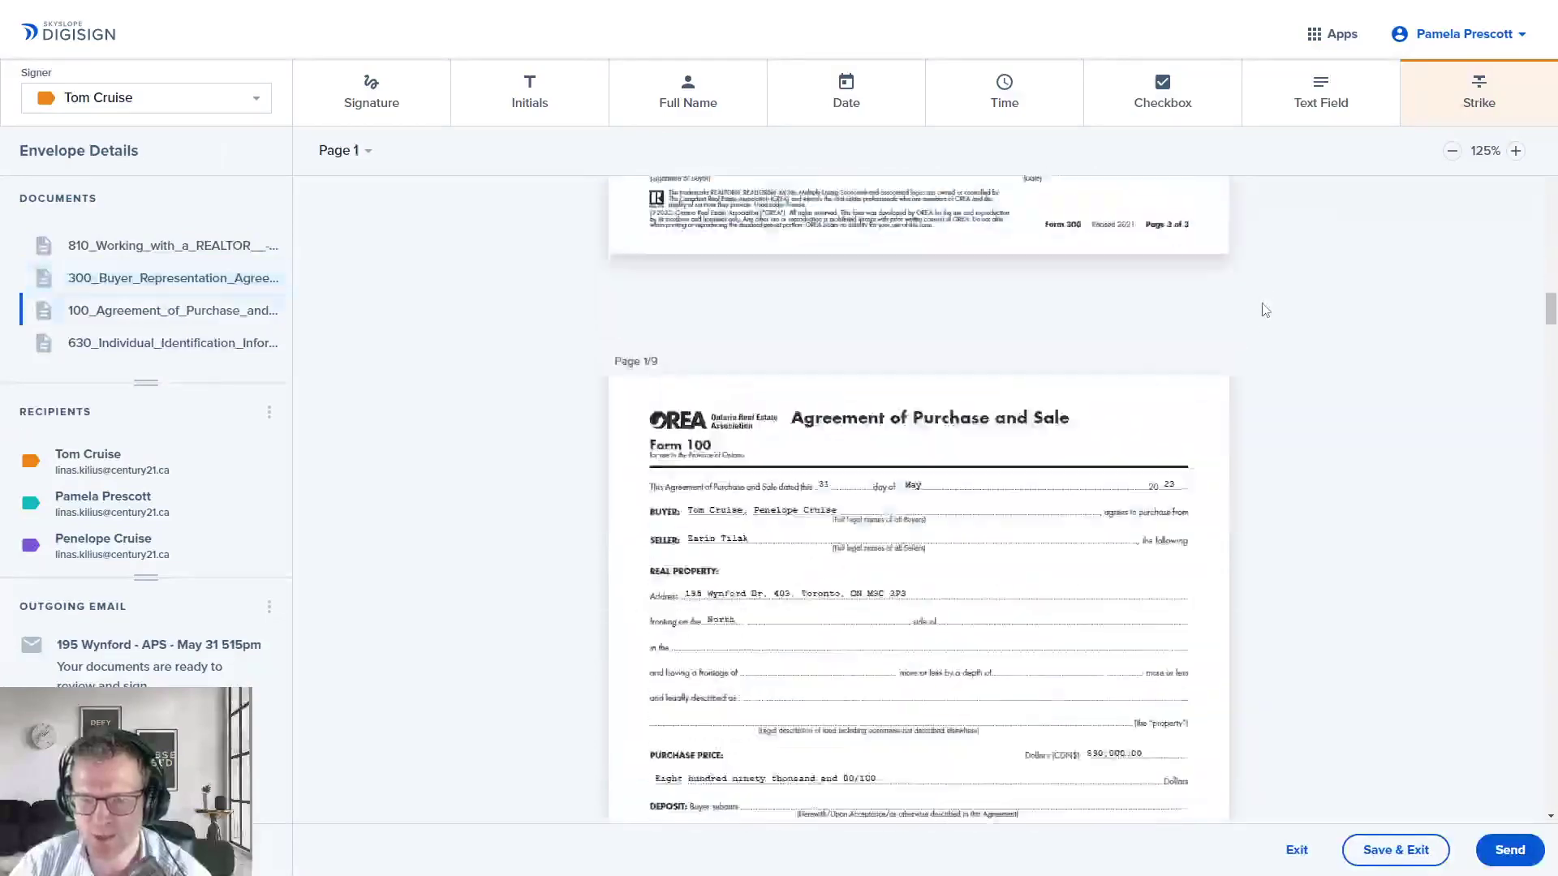
scroll(1268, 309, "down", 20)
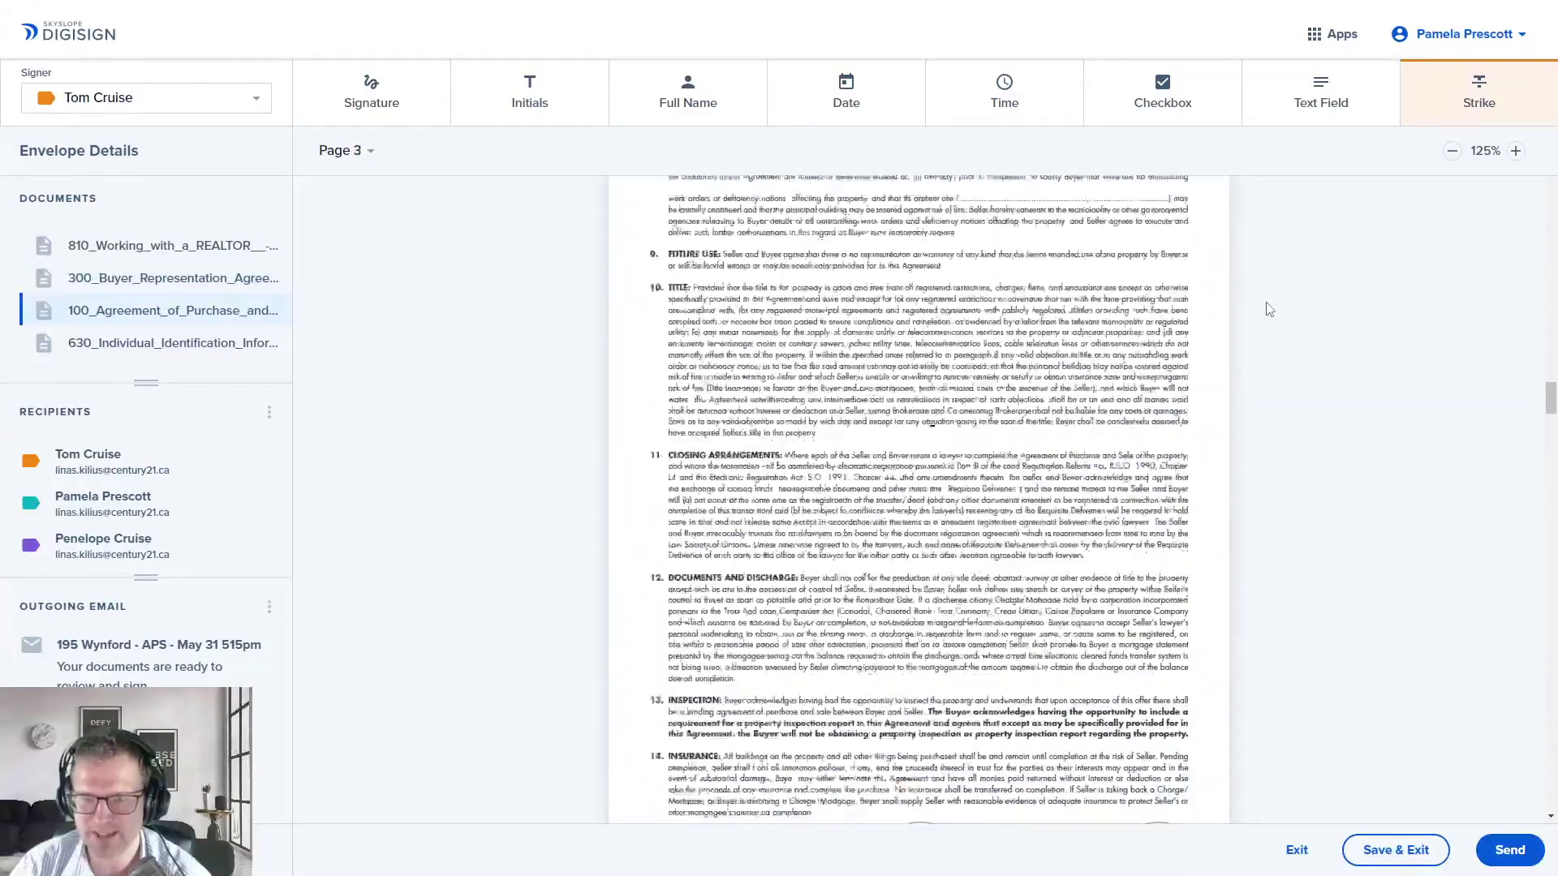
scroll(1263, 313, "down", 5)
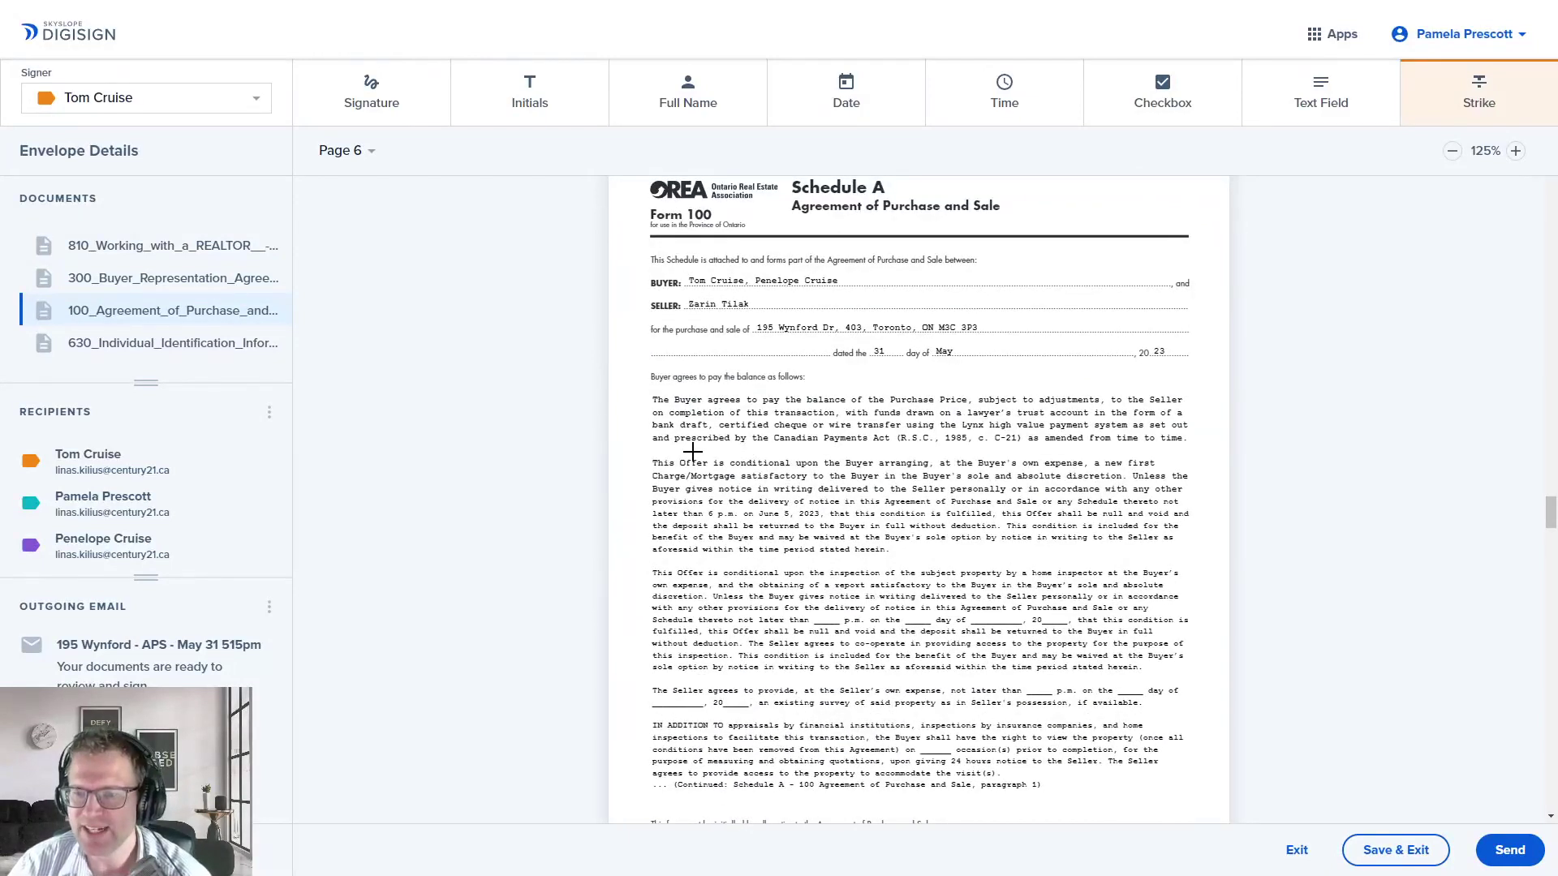
left_click_drag(651, 459, 1187, 544)
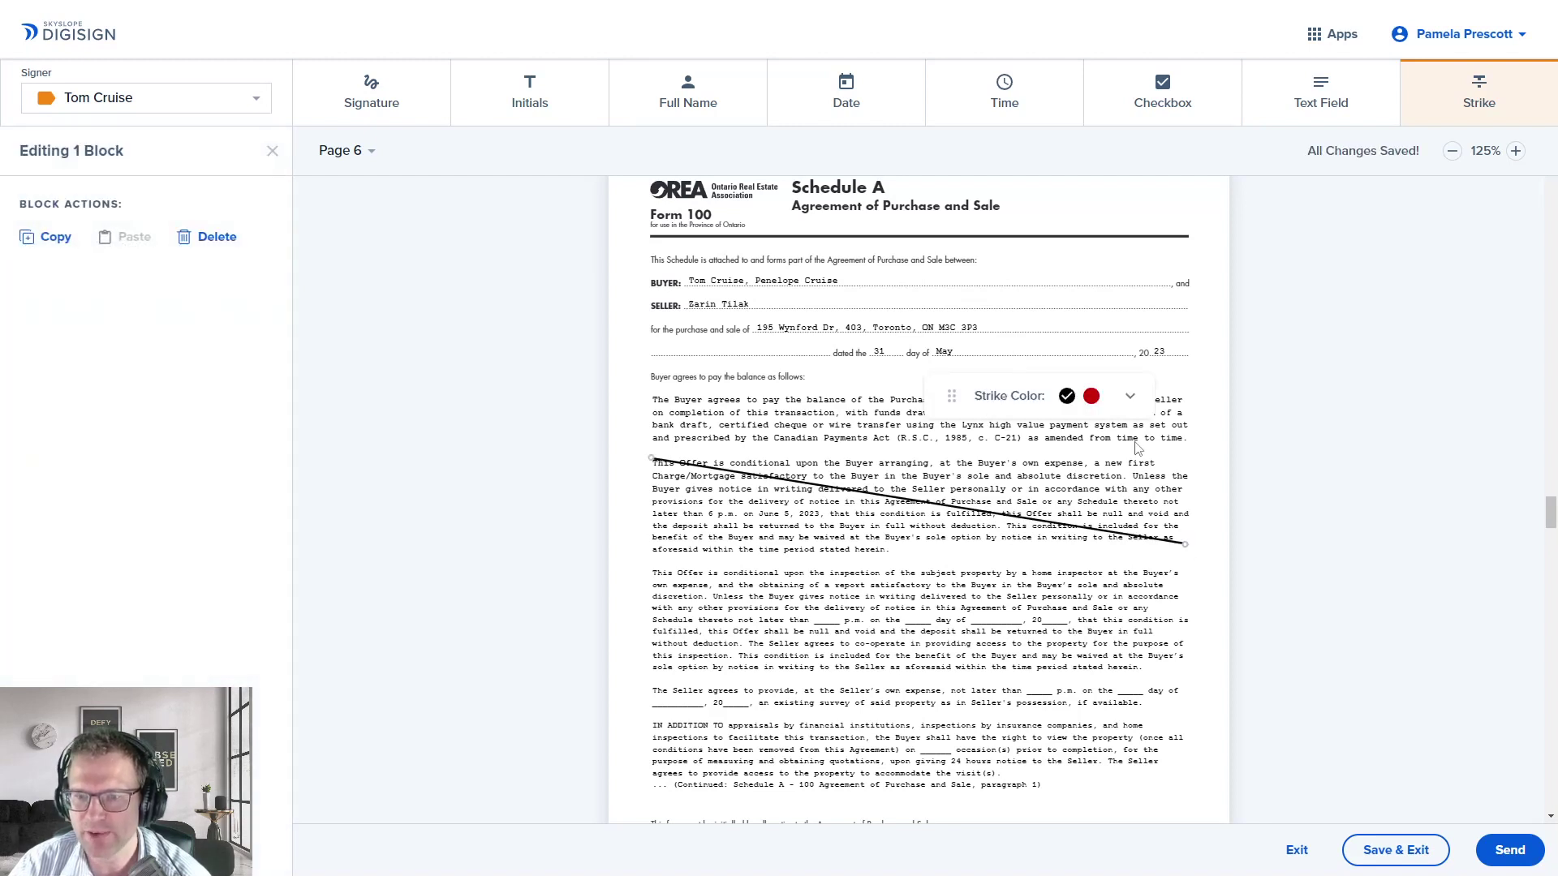
left_click(1091, 395)
left_click_drag(1181, 542, 1182, 544)
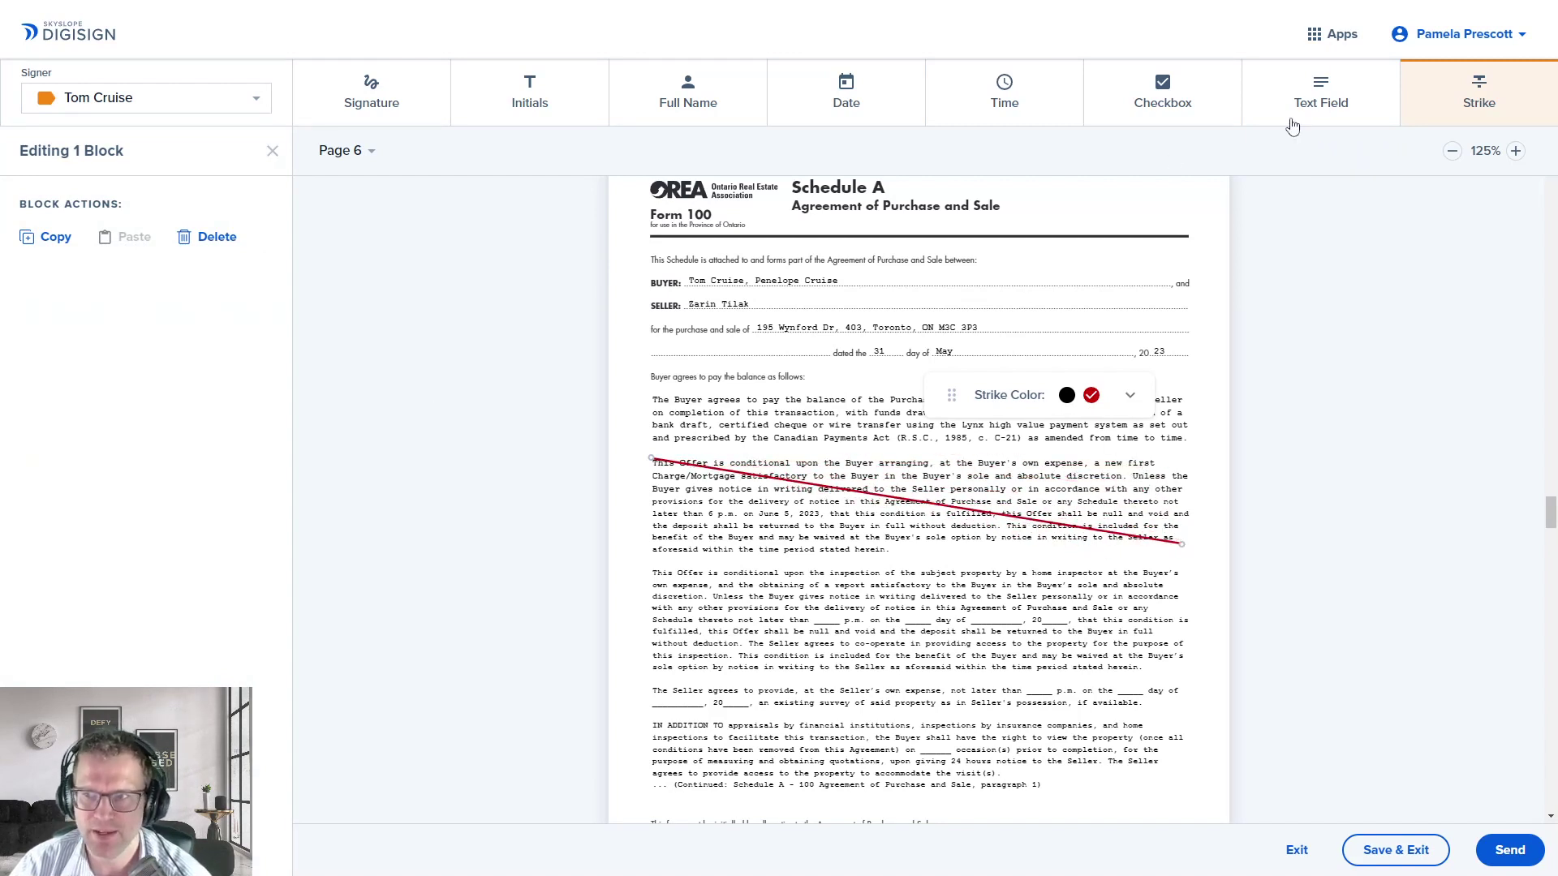
Add initials blocks for the first and second buyers beside the struck paragraph, then save.
left_click(554, 111)
left_click(637, 477)
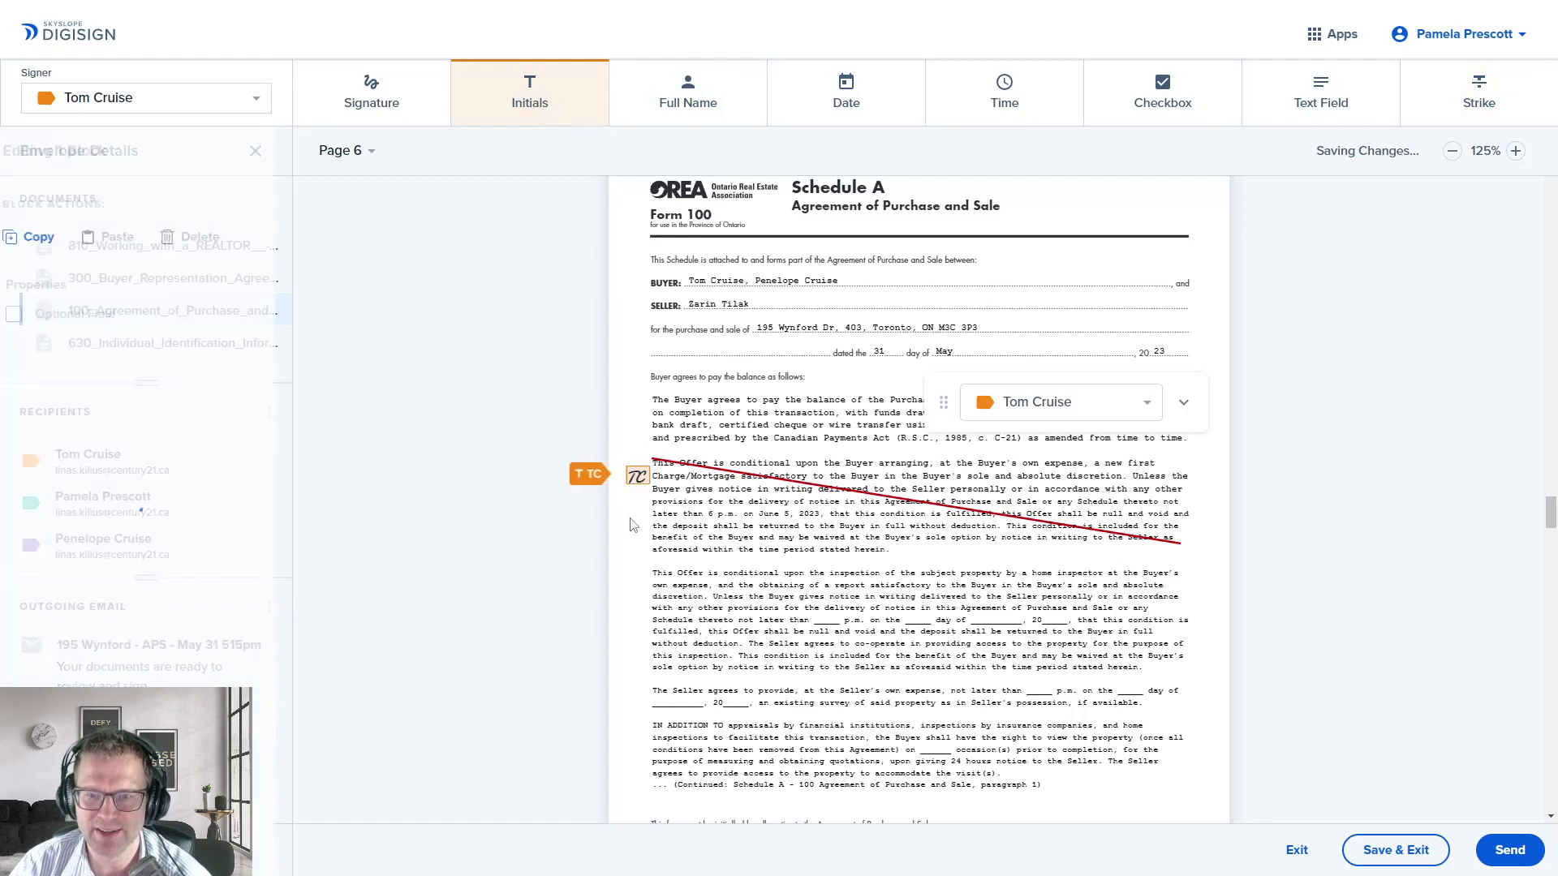
left_click(635, 507)
left_click(1092, 403)
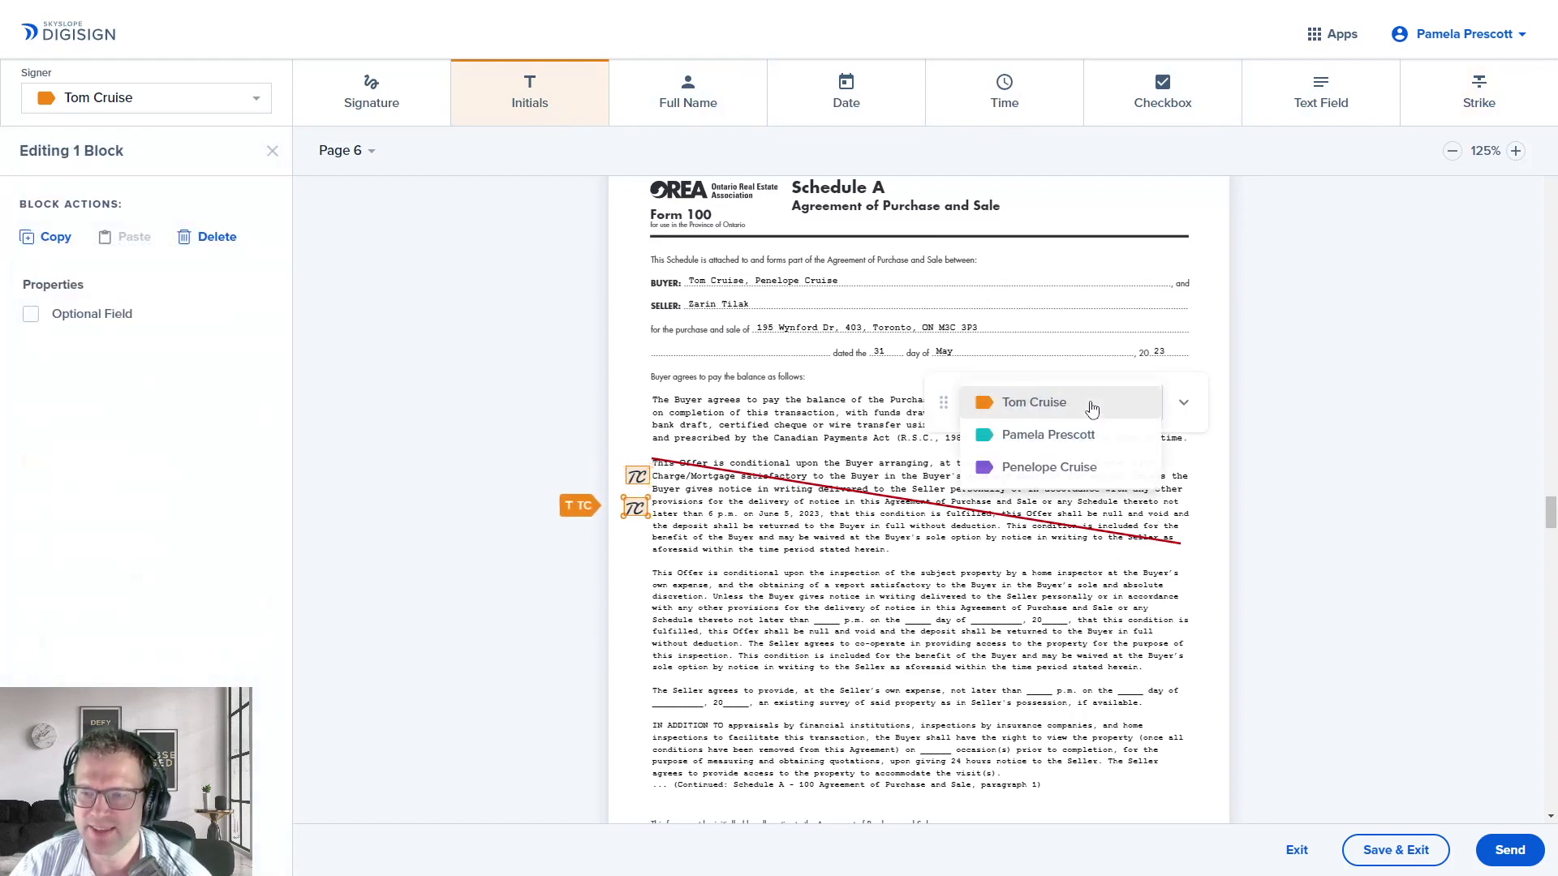
left_click(1071, 436)
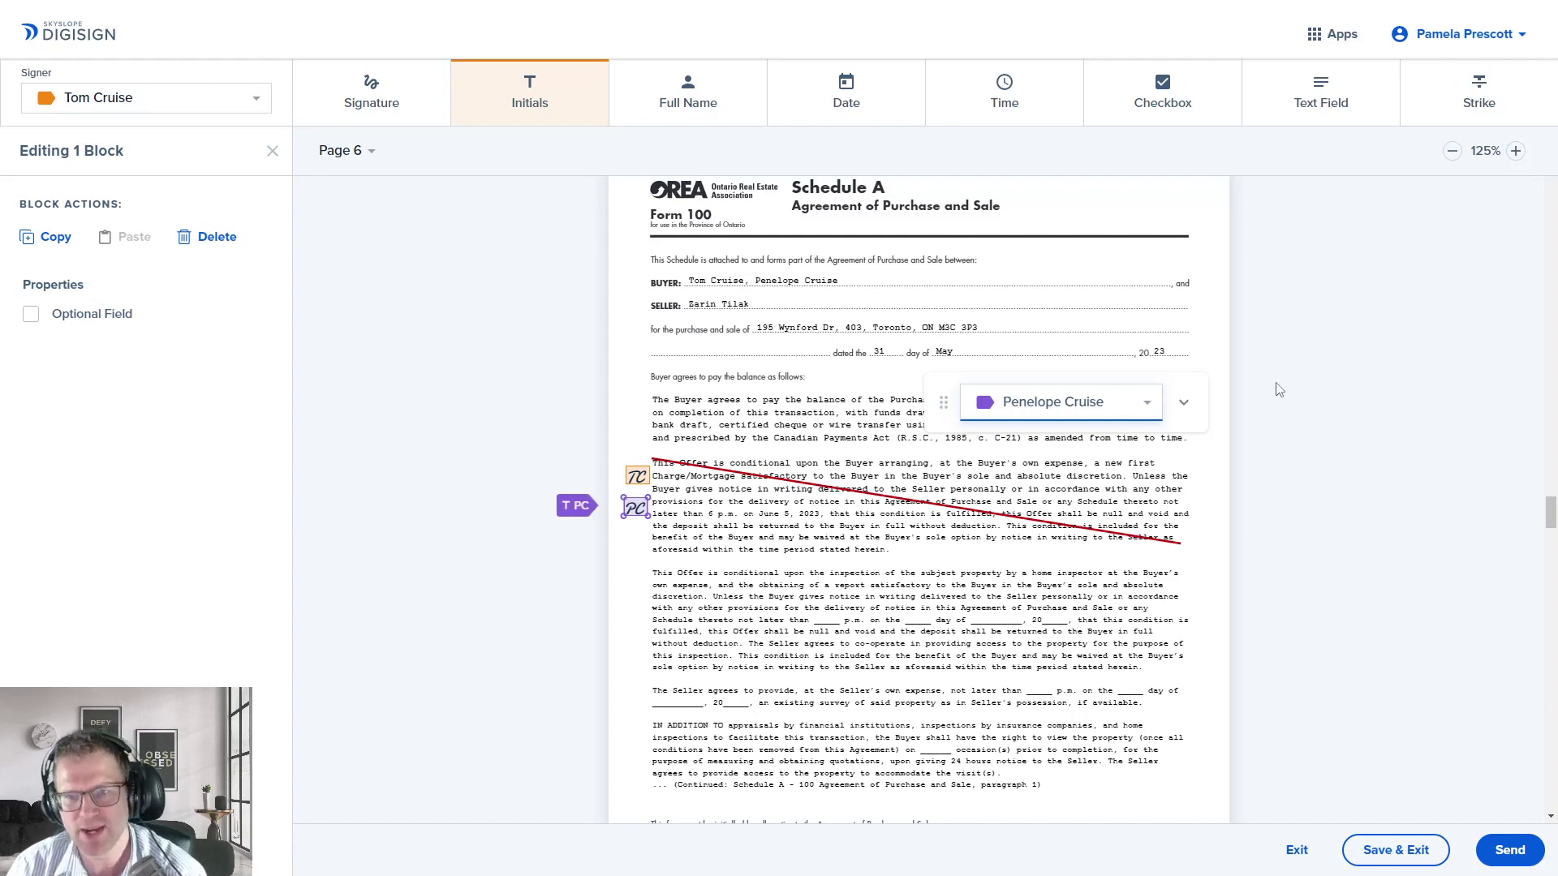
left_click(273, 150)
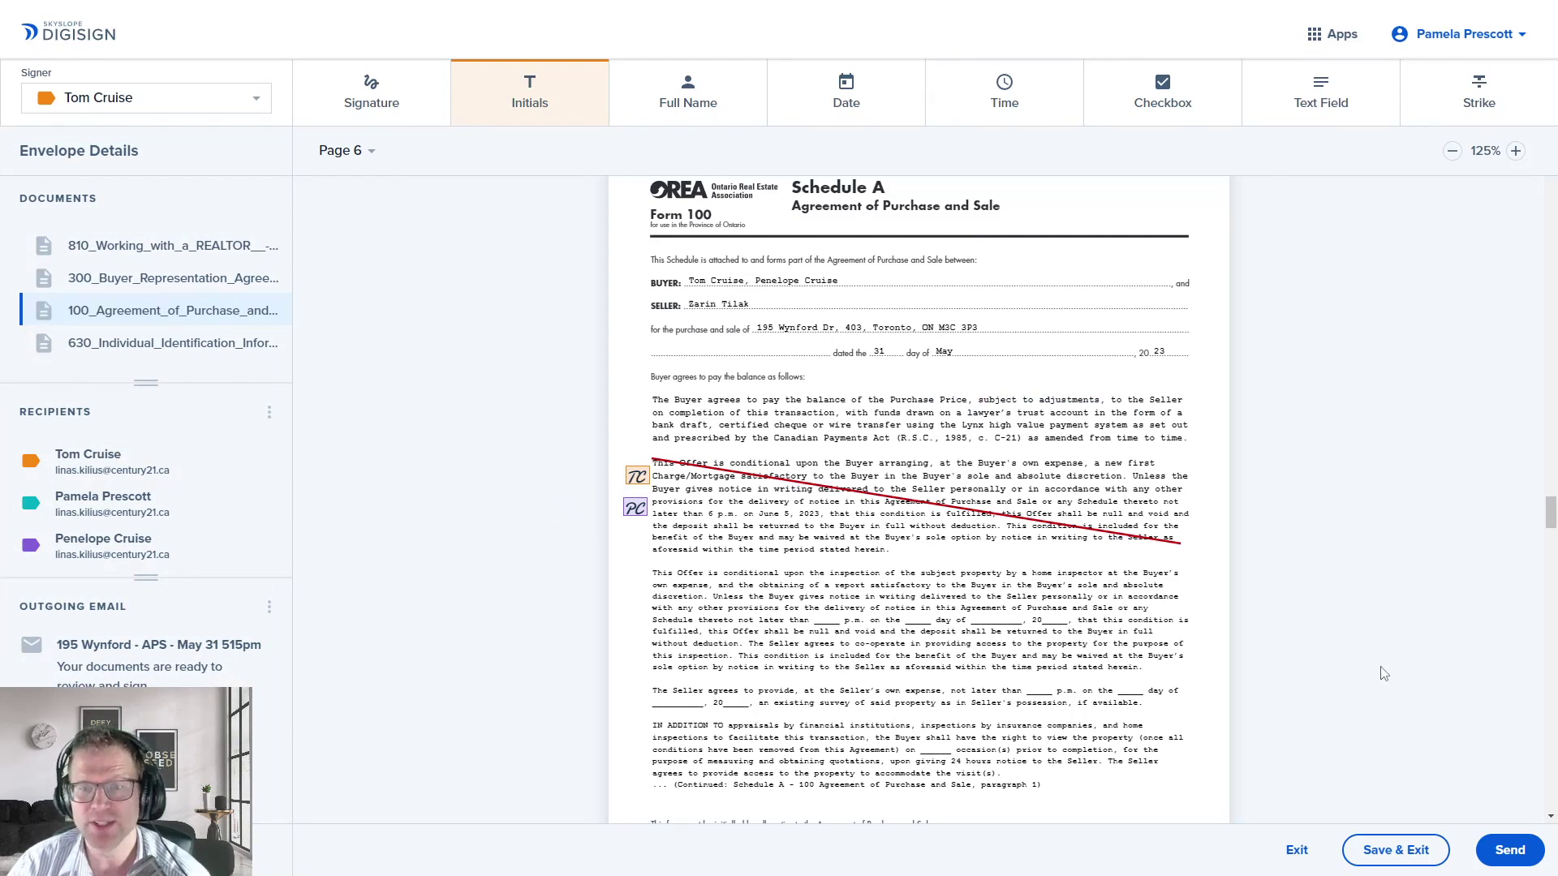
left_click(1393, 850)
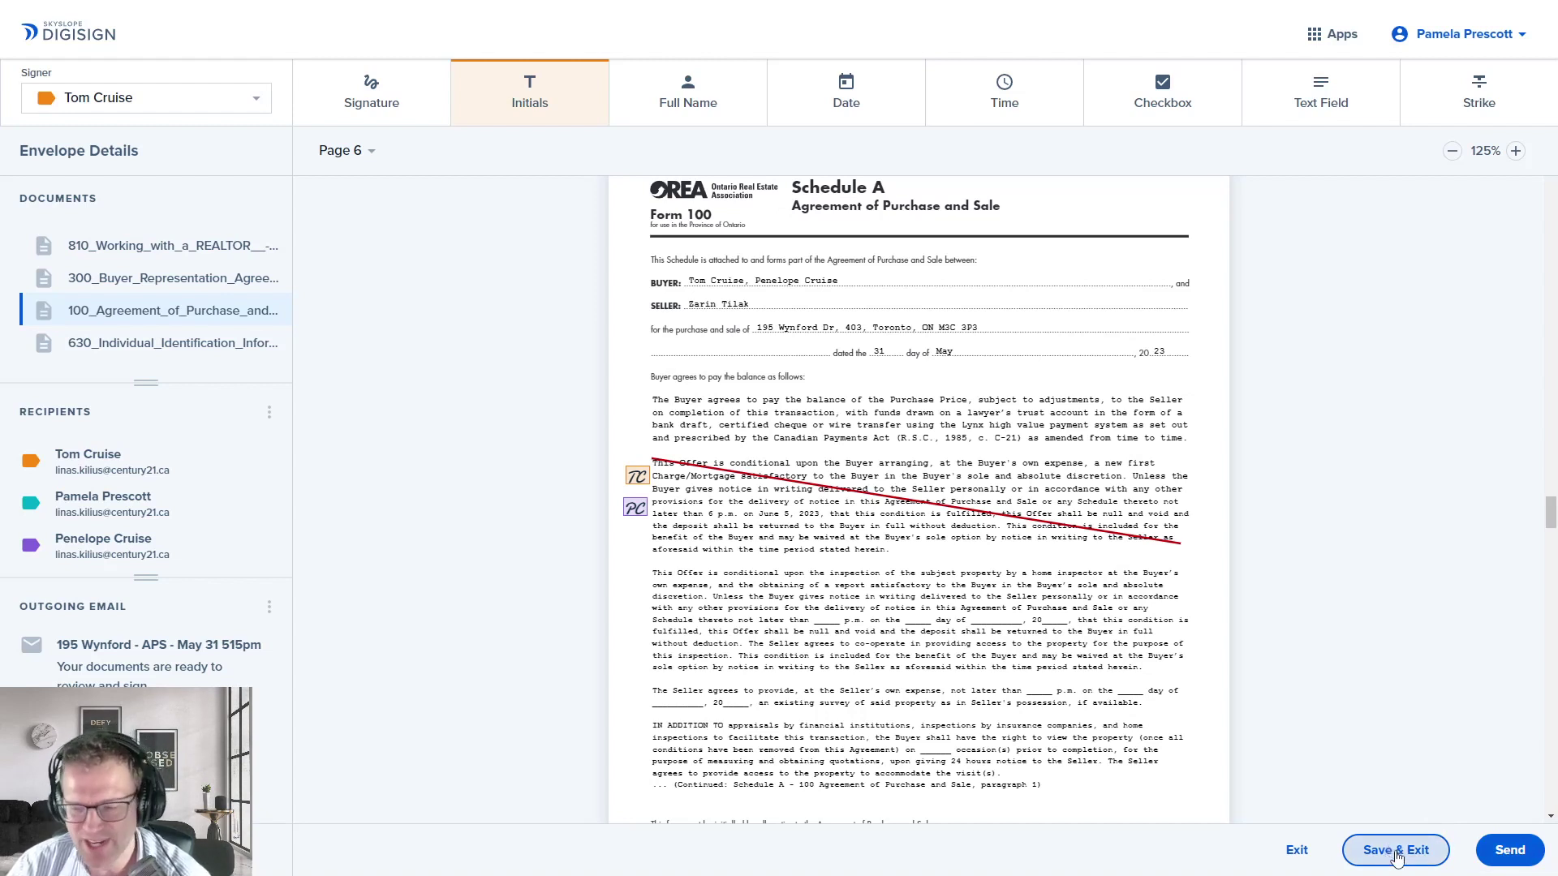
left_click(1396, 852)
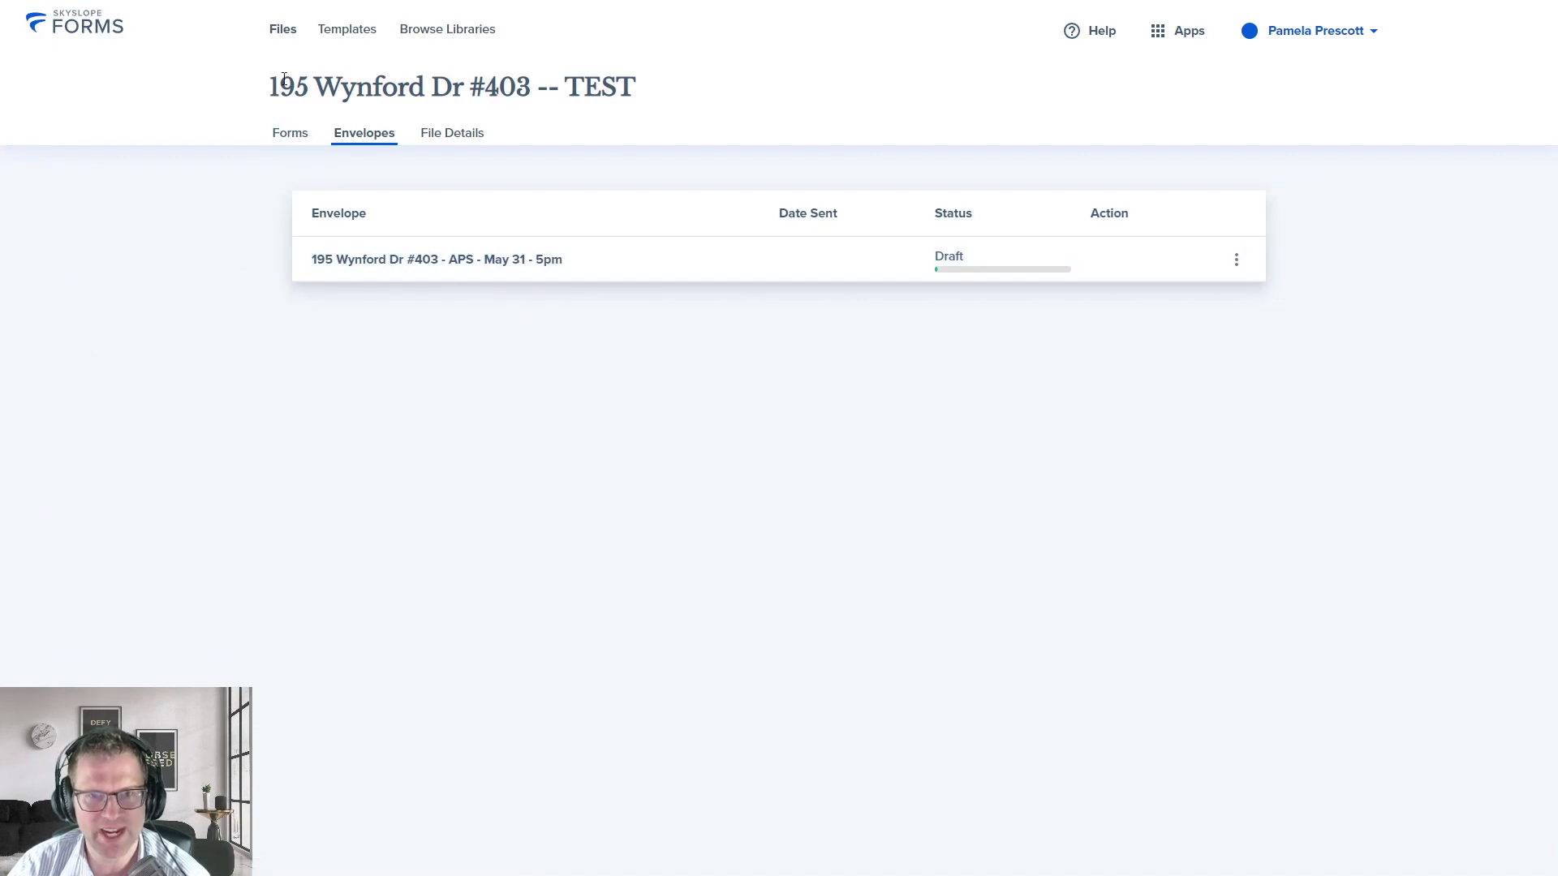
left_click(280, 136)
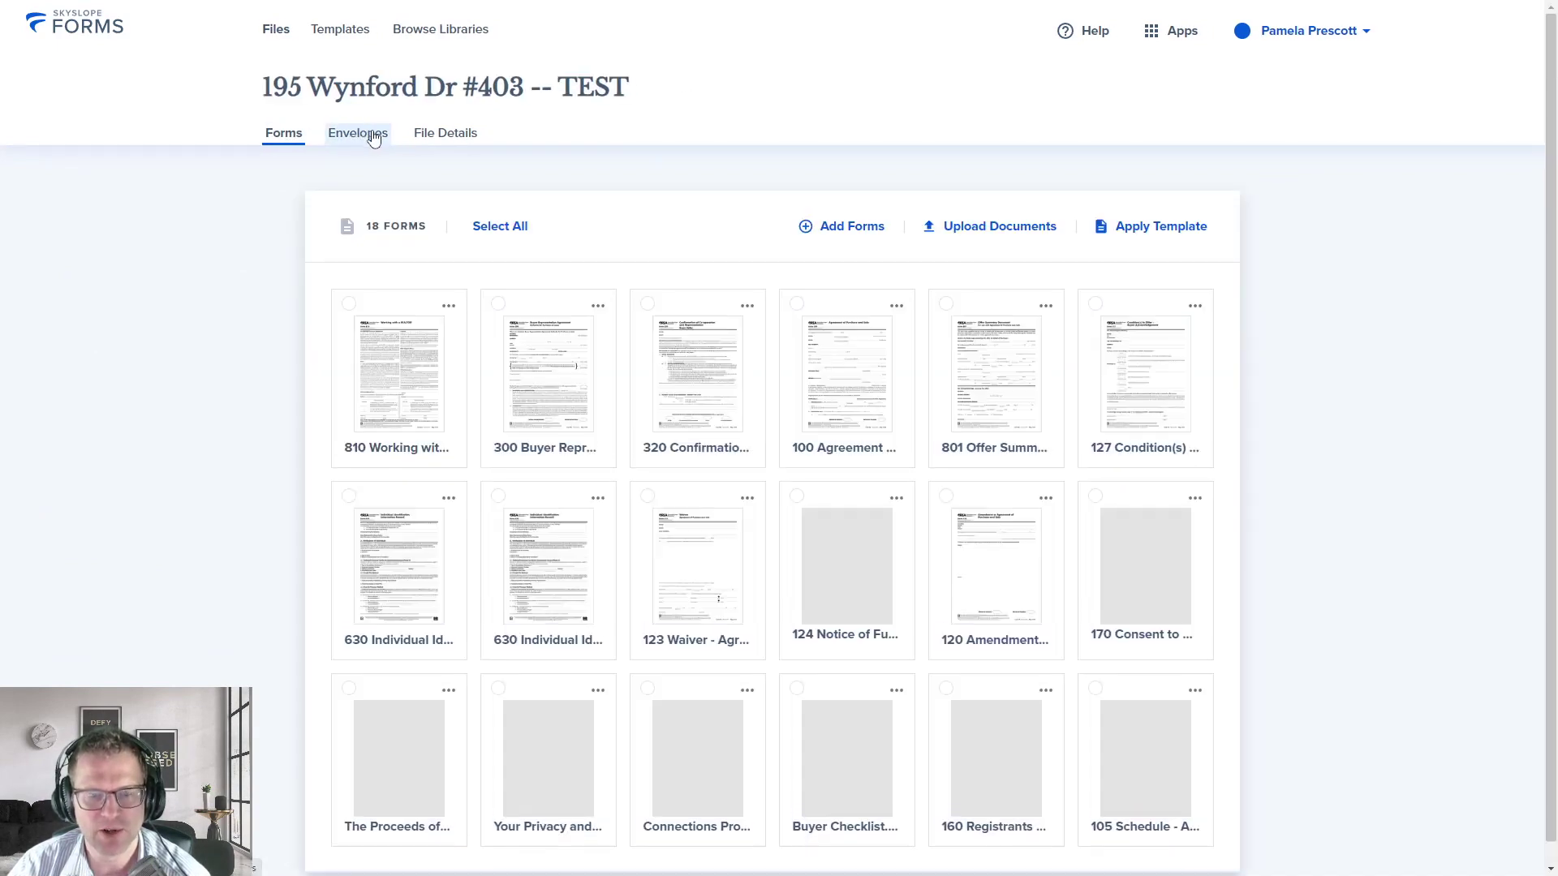
left_click(374, 136)
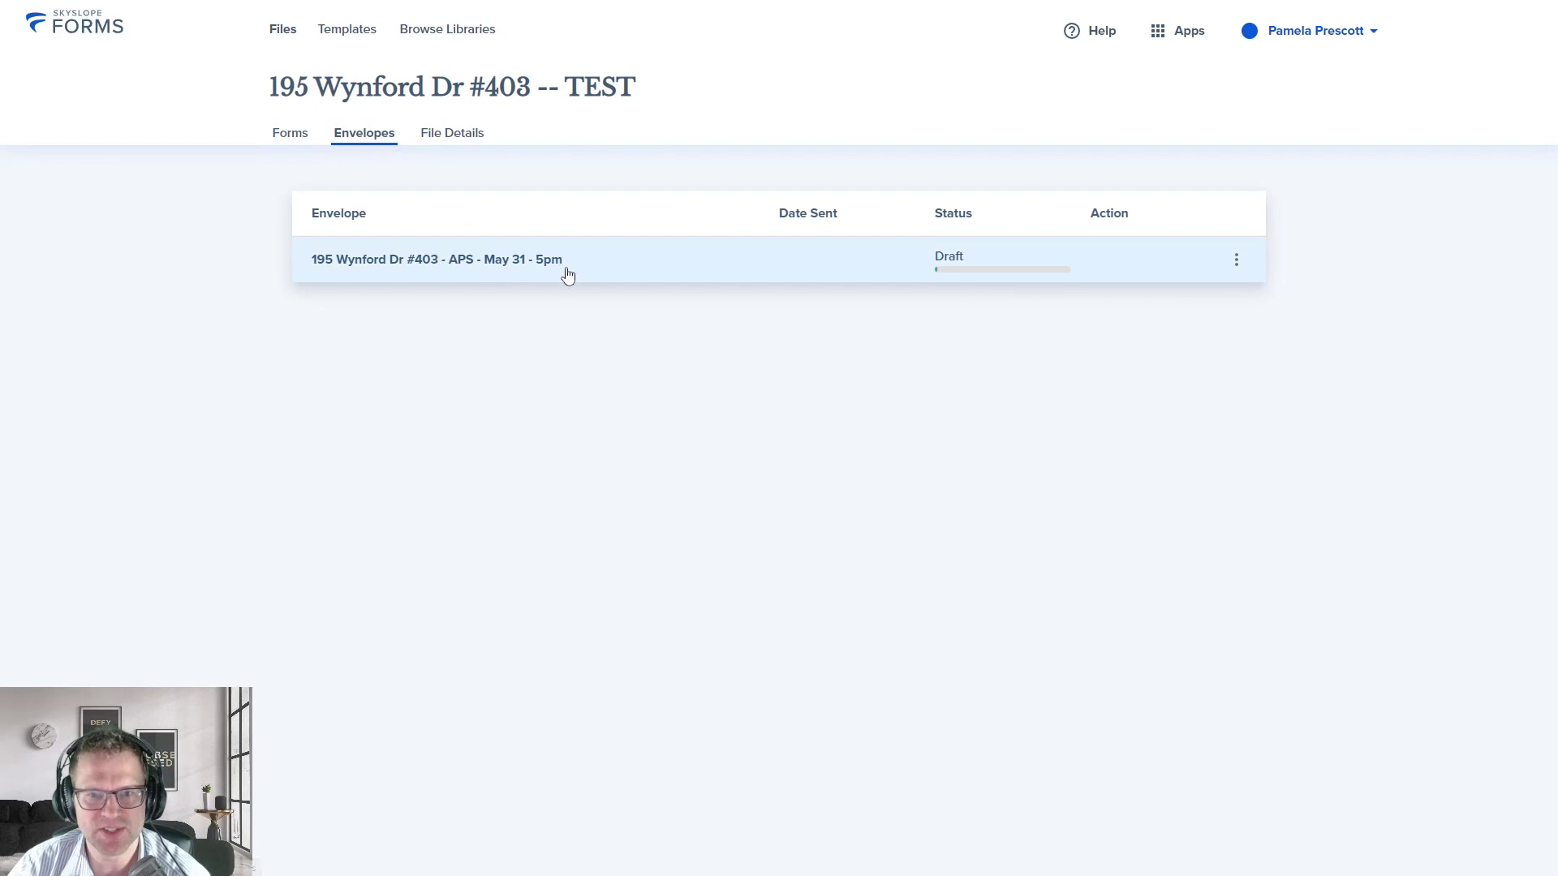
left_click(829, 267)
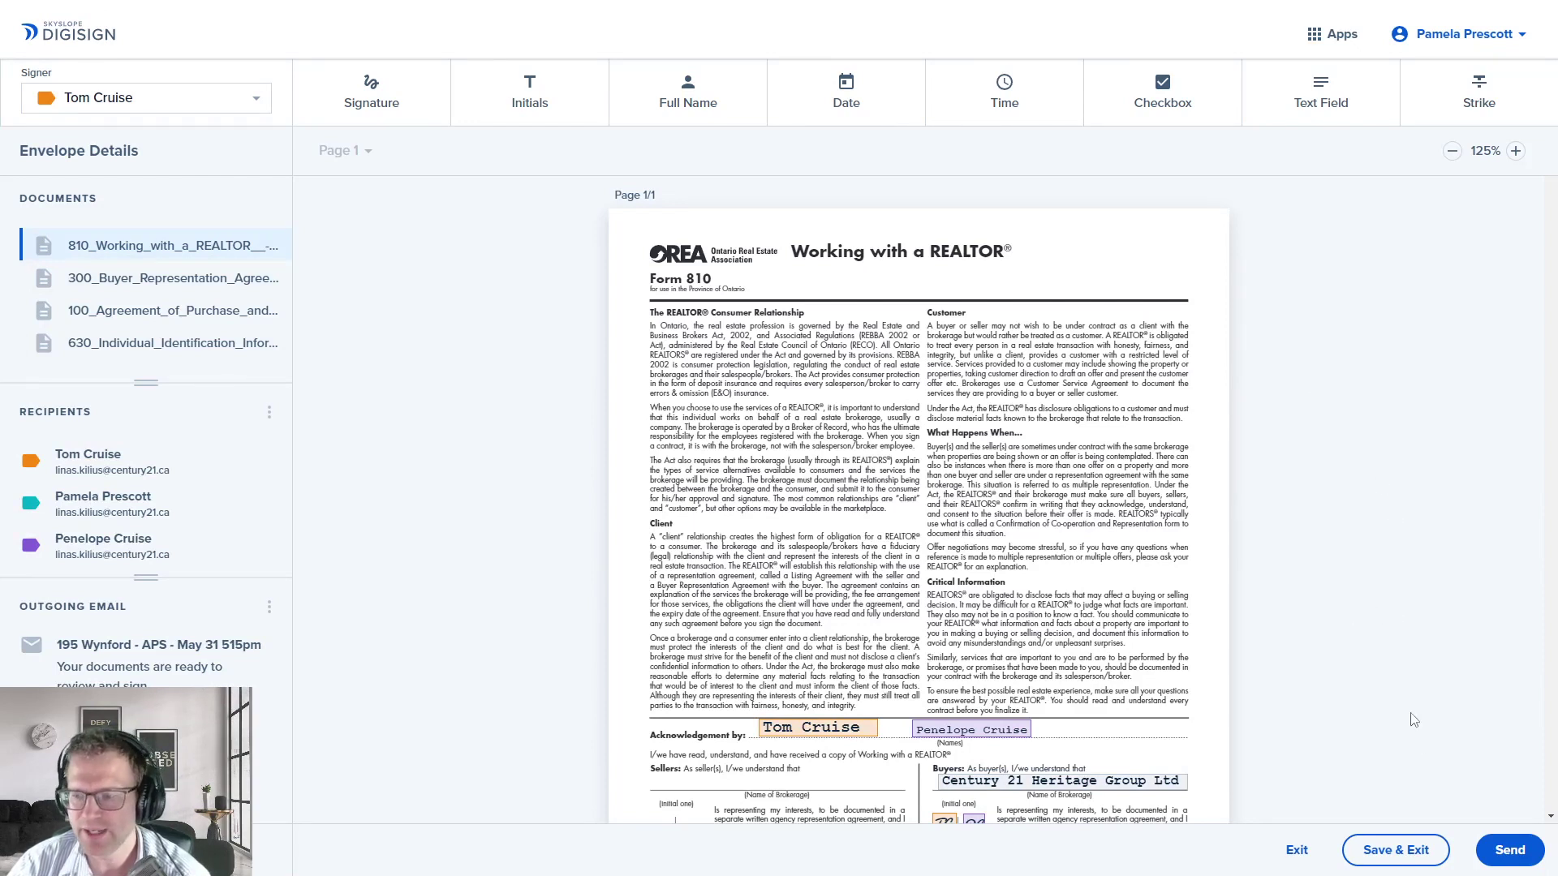
left_click(1511, 857)
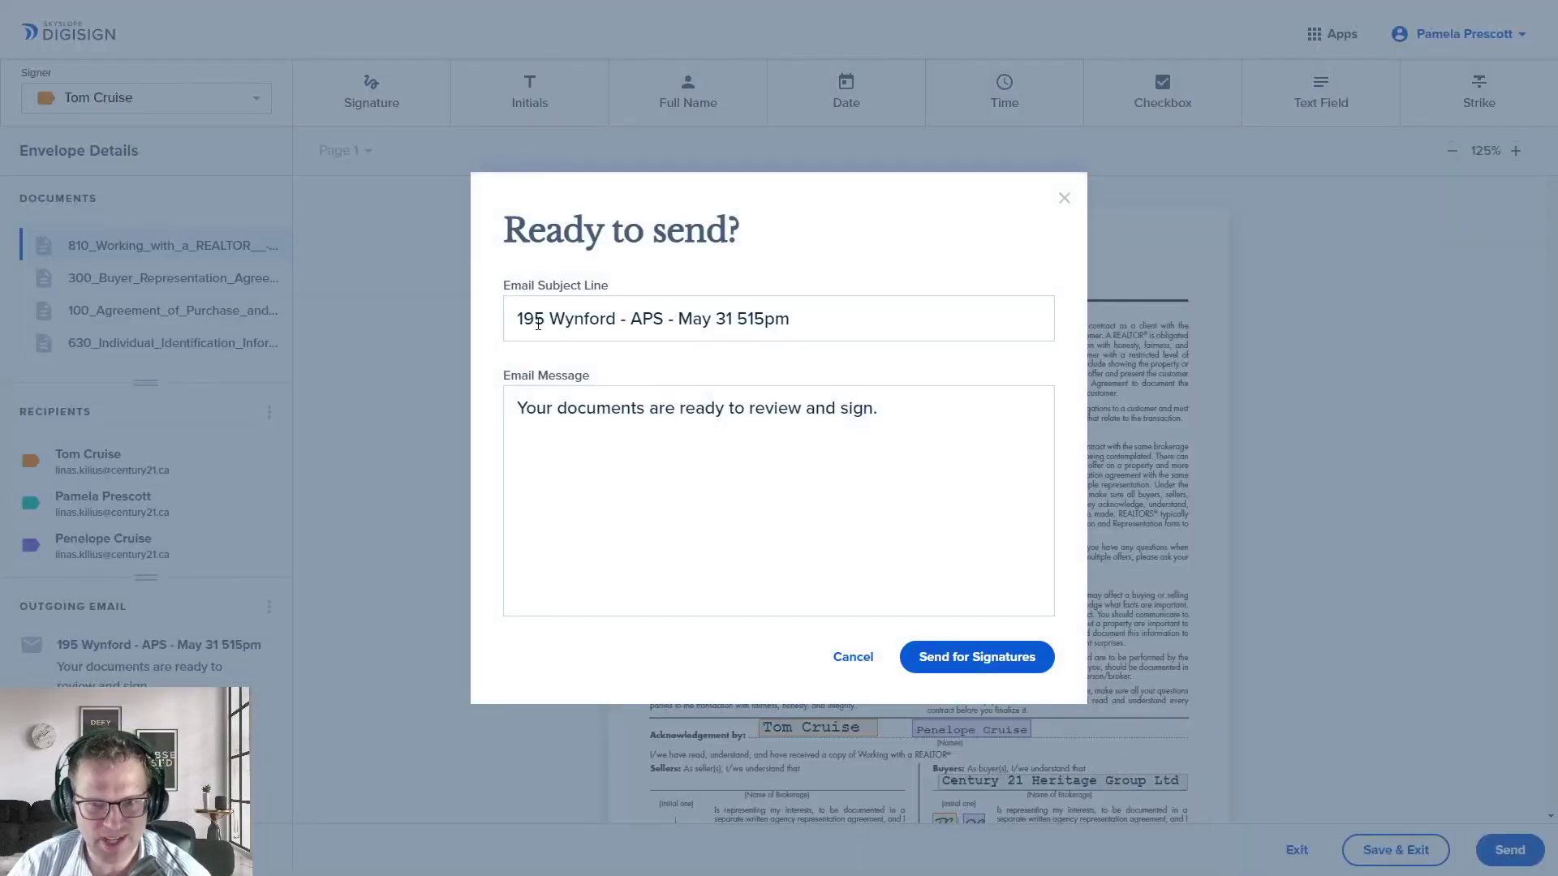
left_click_drag(519, 318, 890, 320)
left_click(907, 325)
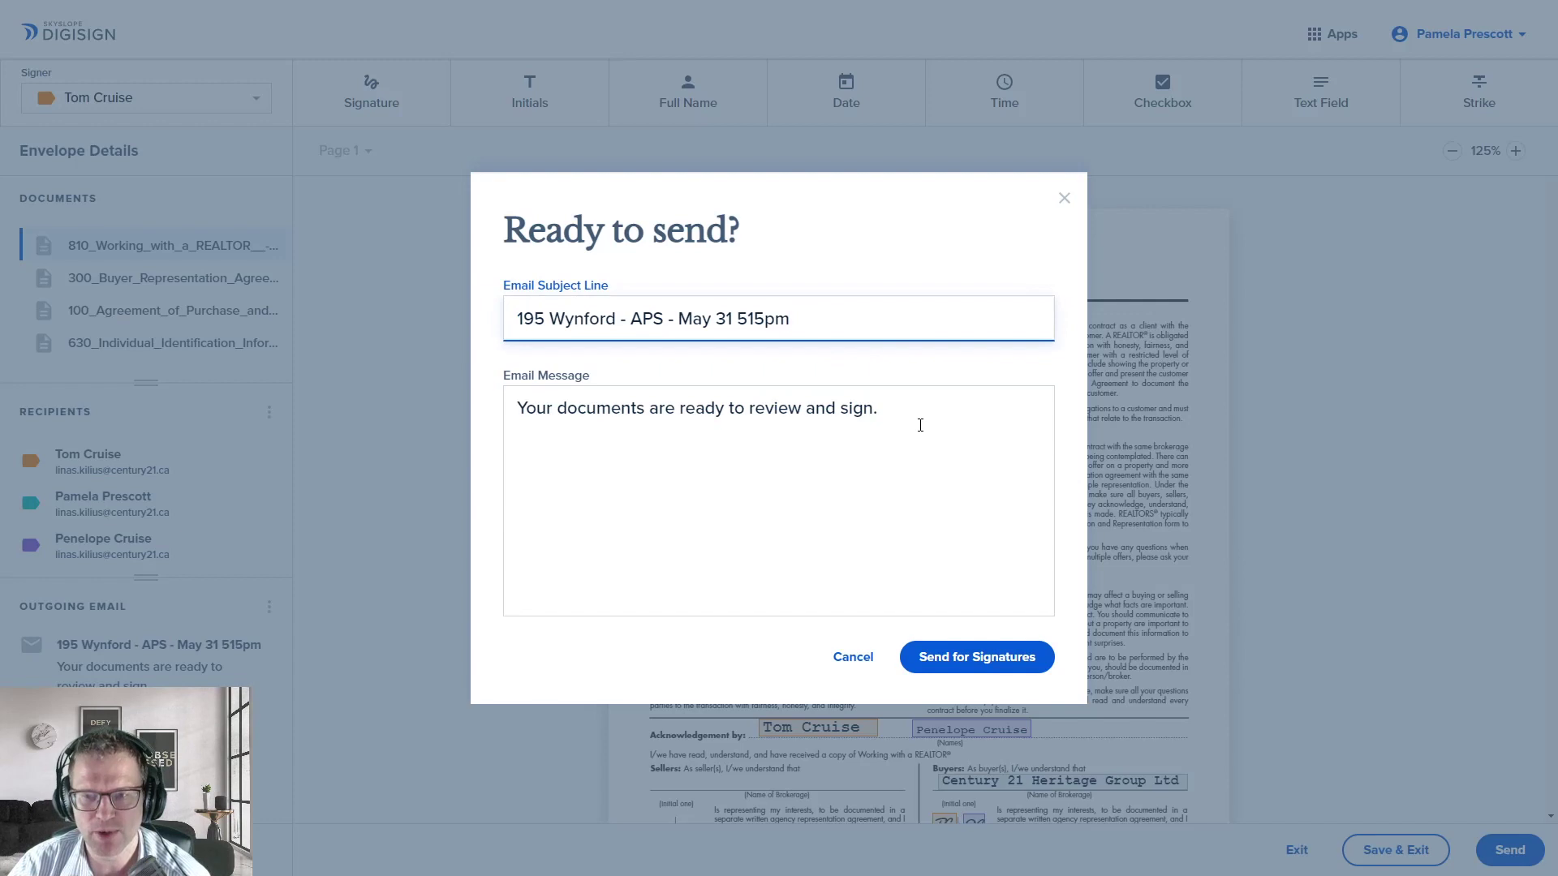
left_click_drag(919, 425, 519, 402)
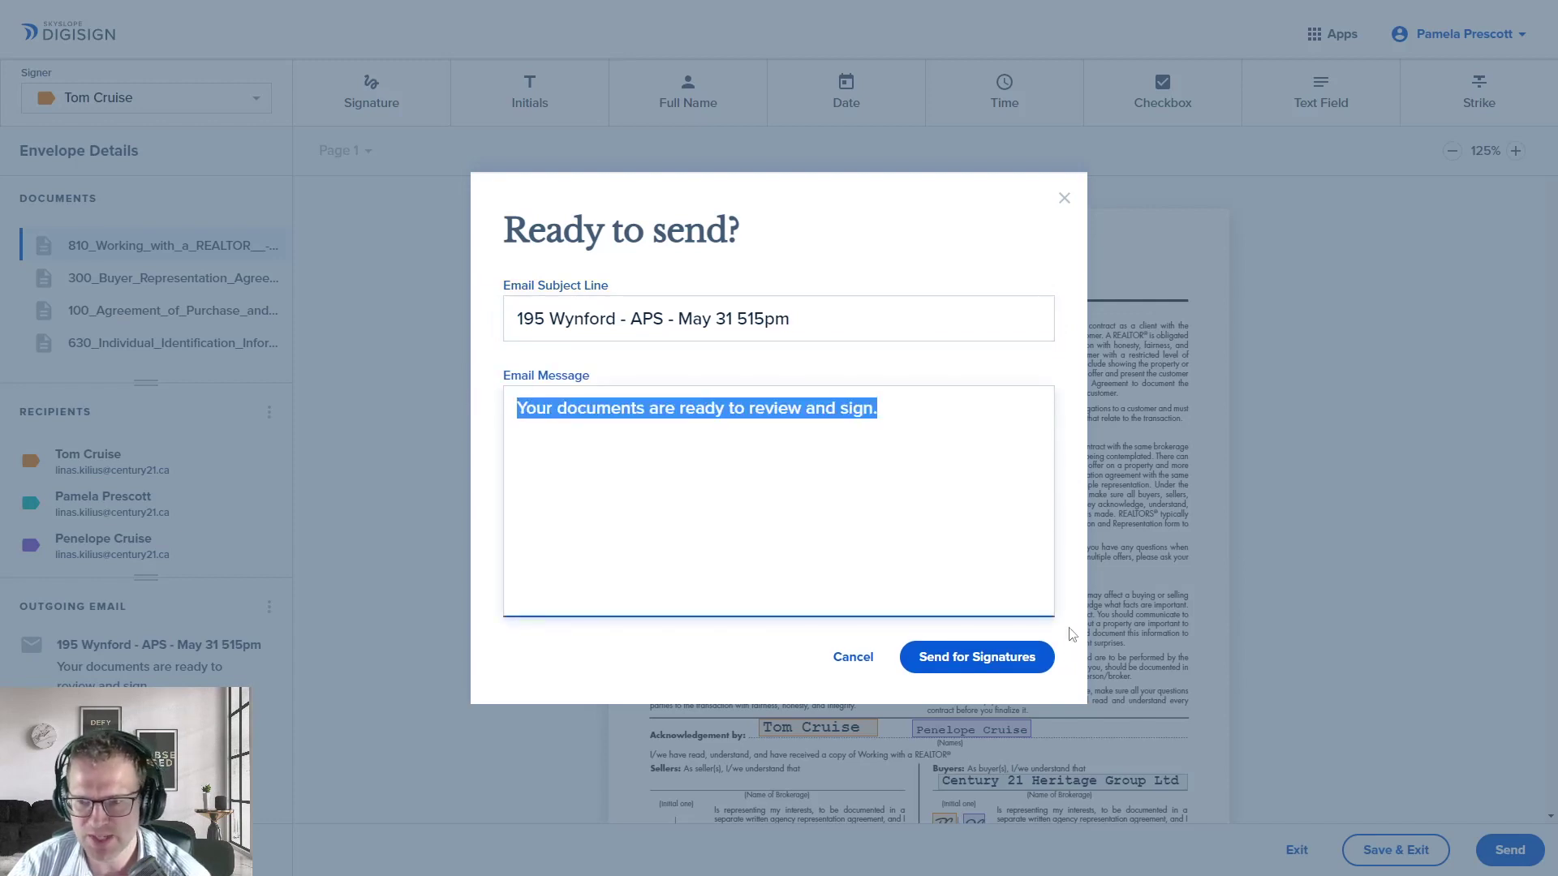
left_click(985, 666)
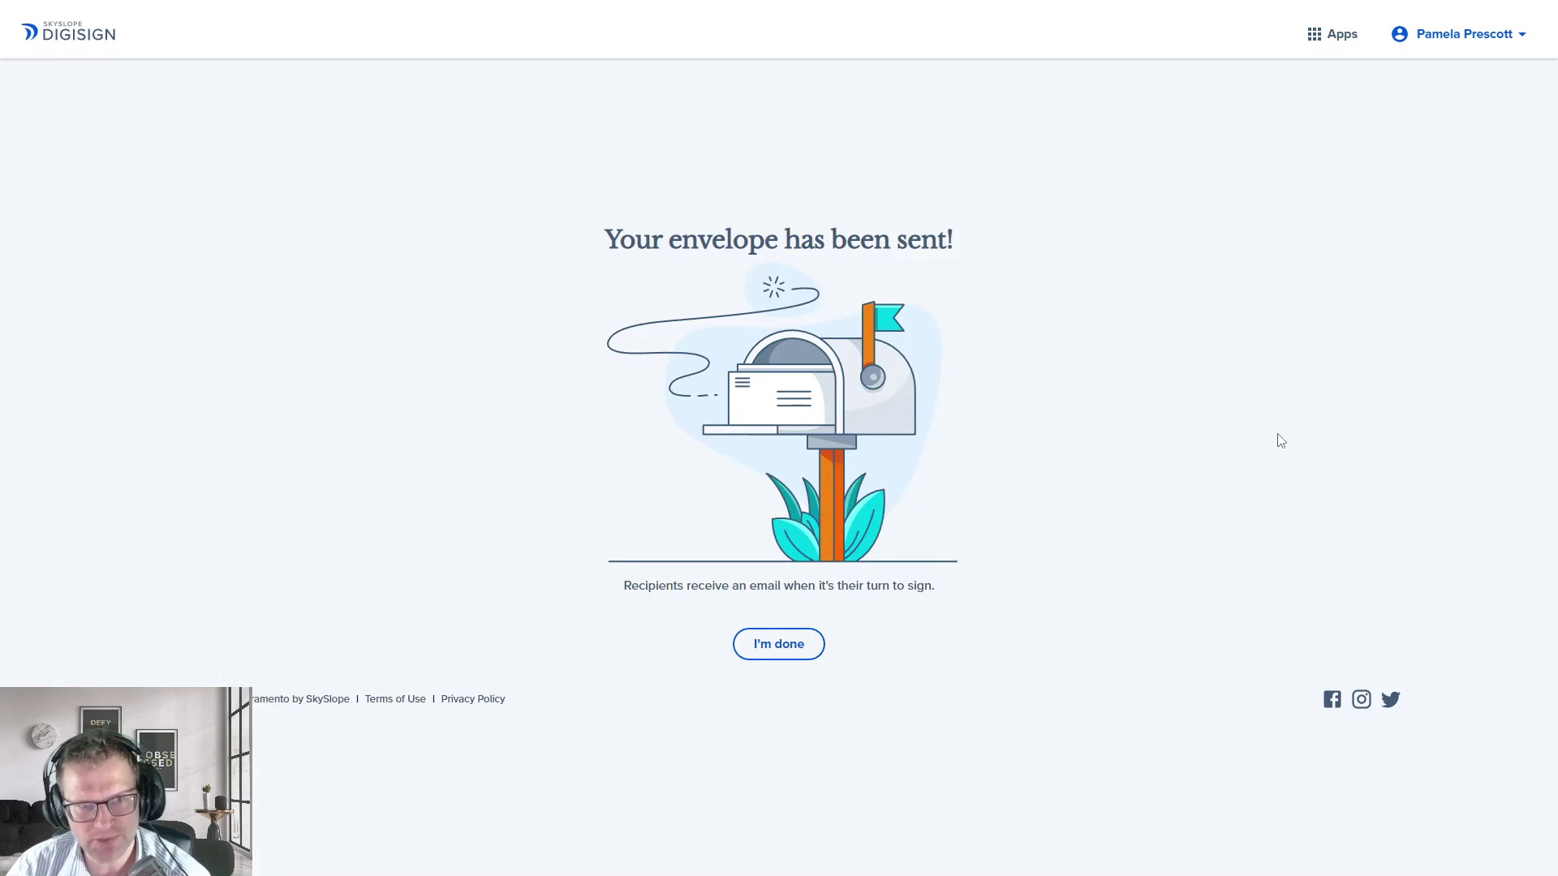
left_click(792, 656)
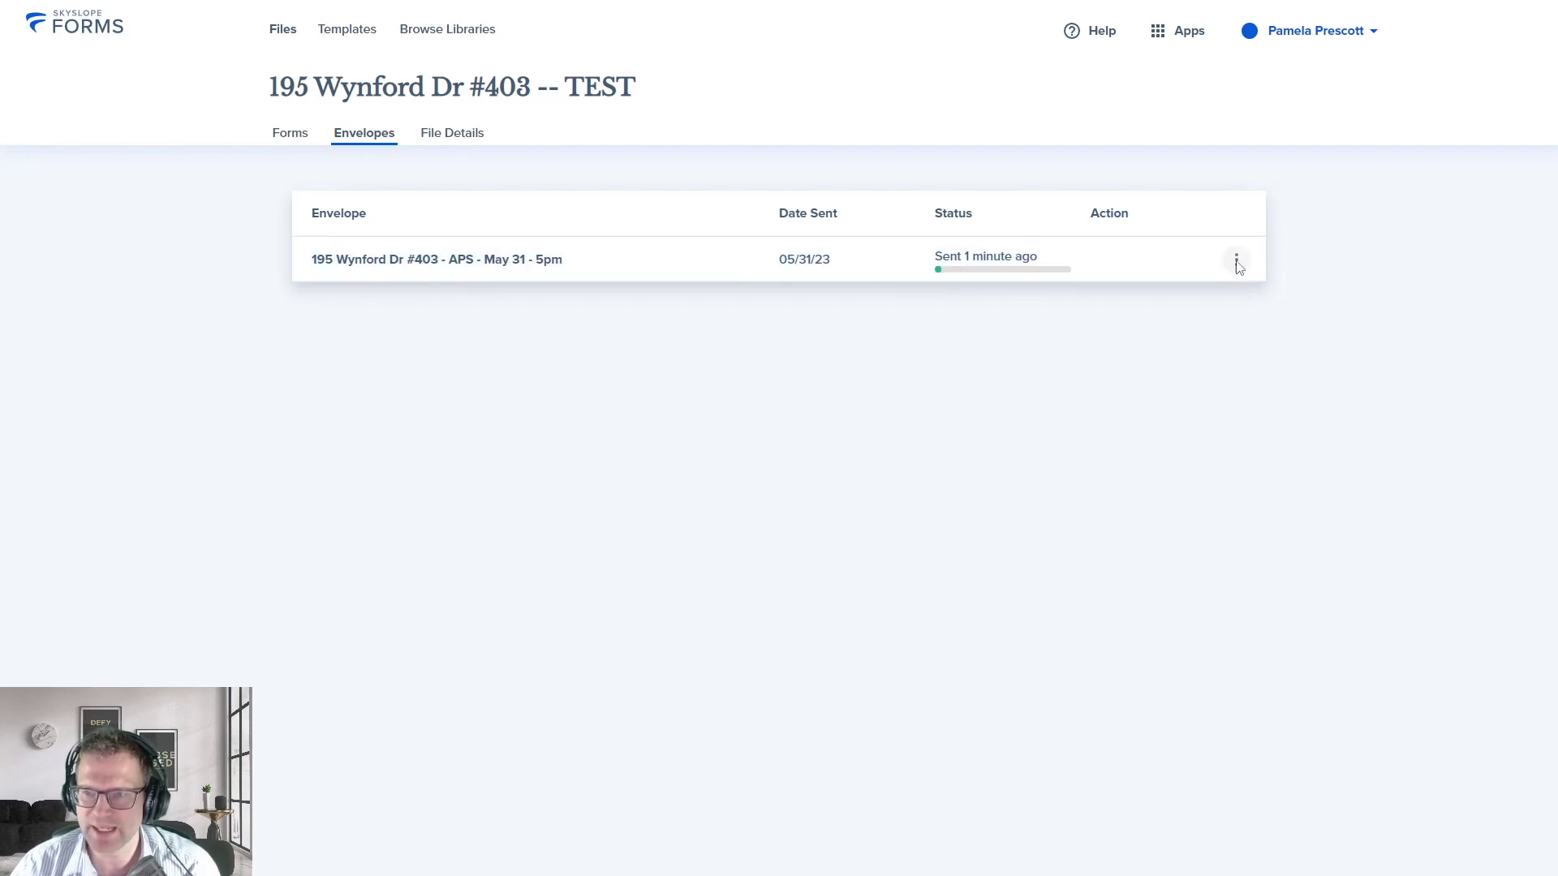
left_click(1237, 261)
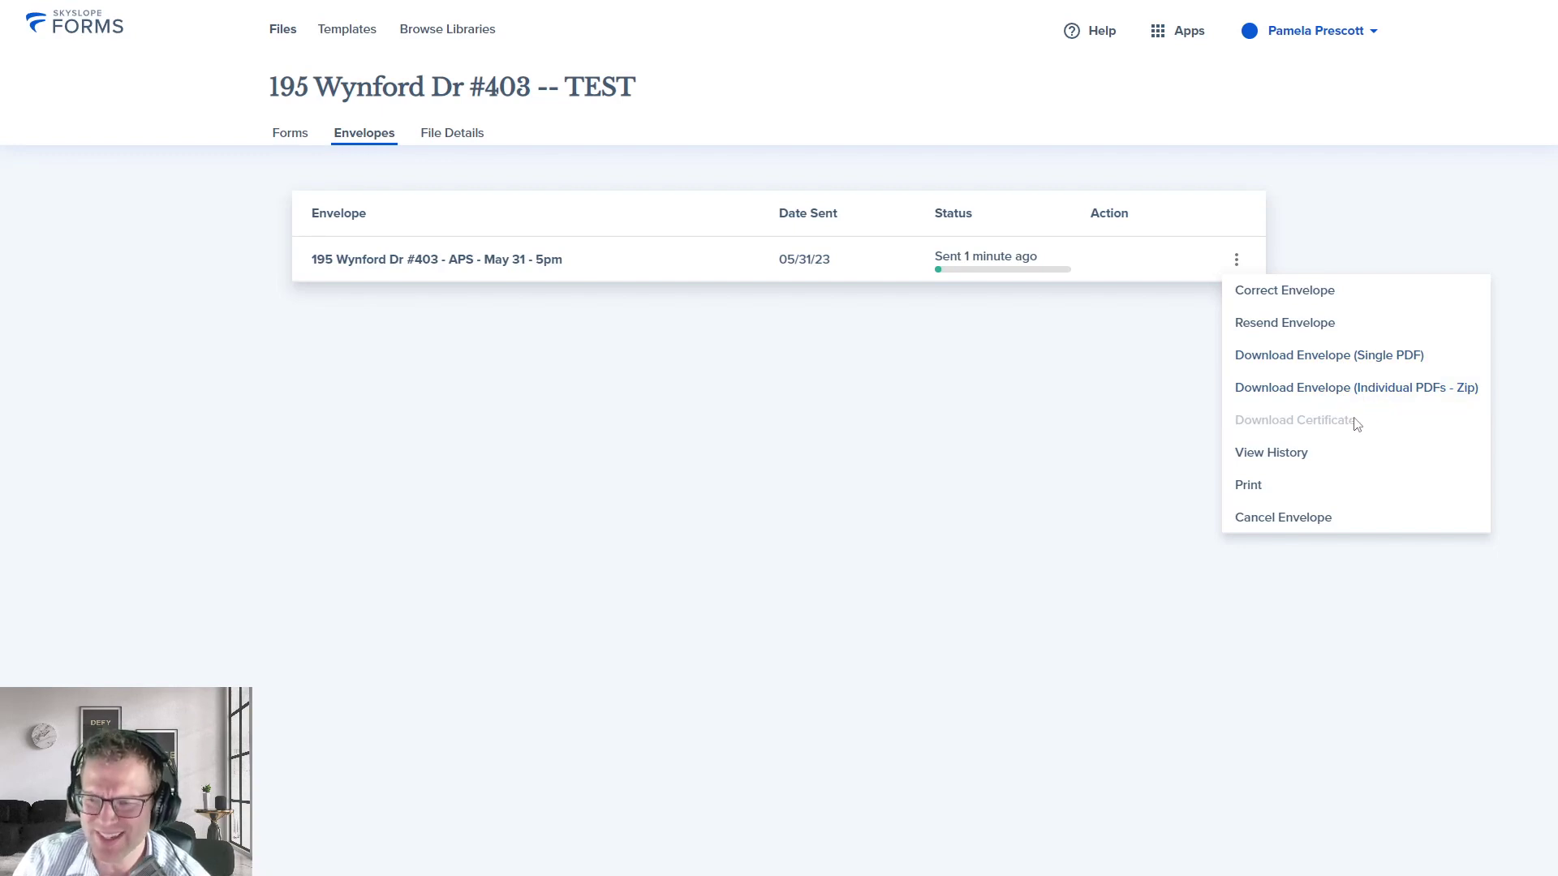
Check the envelope history and Download options, then go back and reopen the envelope's actions.
left_click(1315, 459)
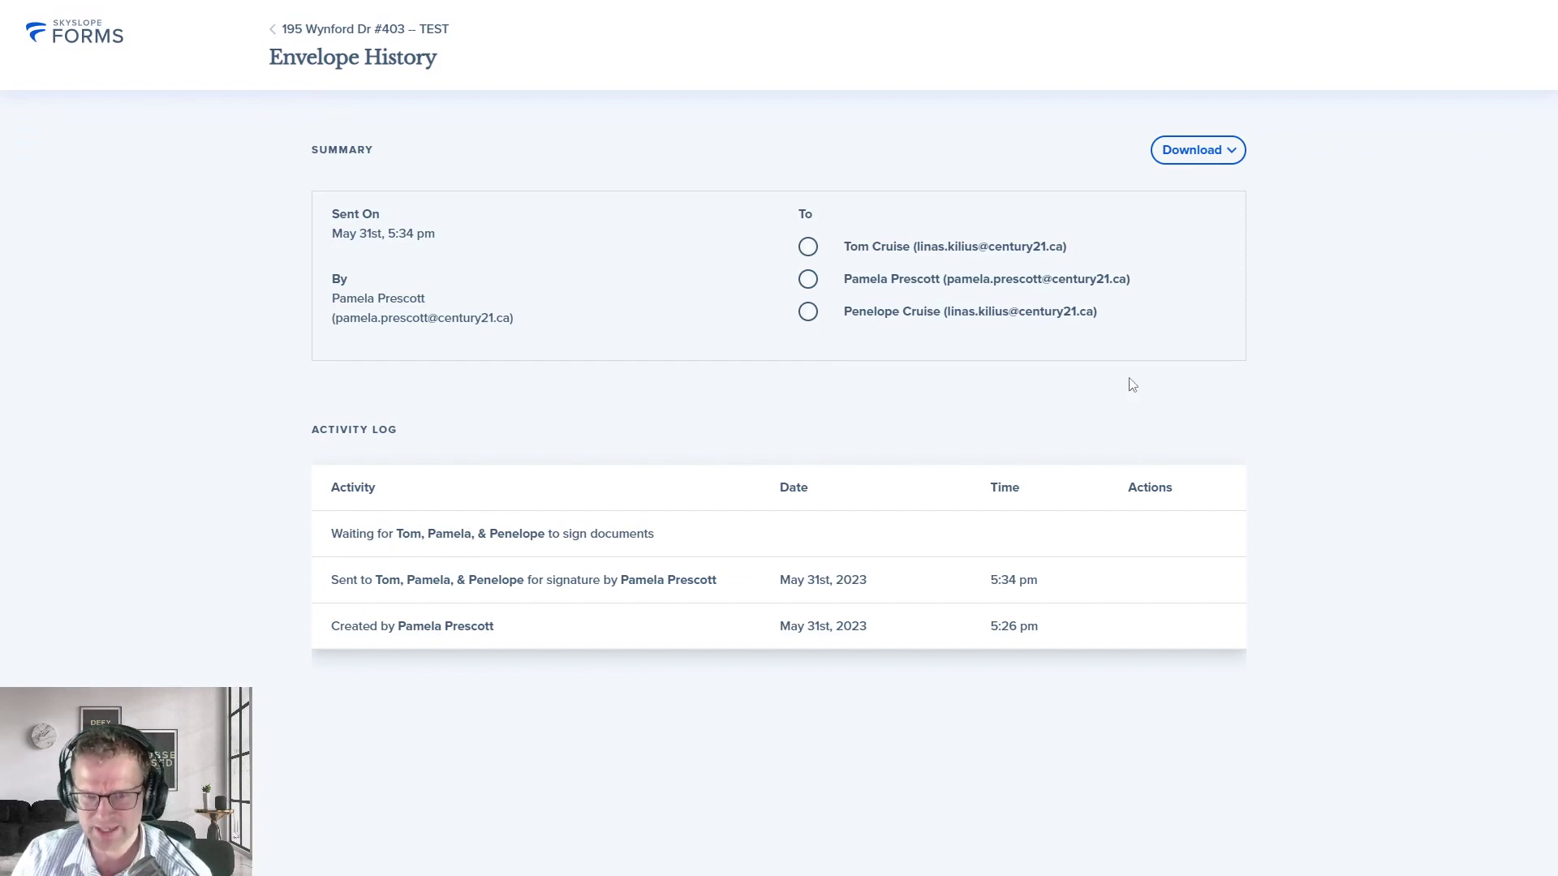
left_click(1192, 154)
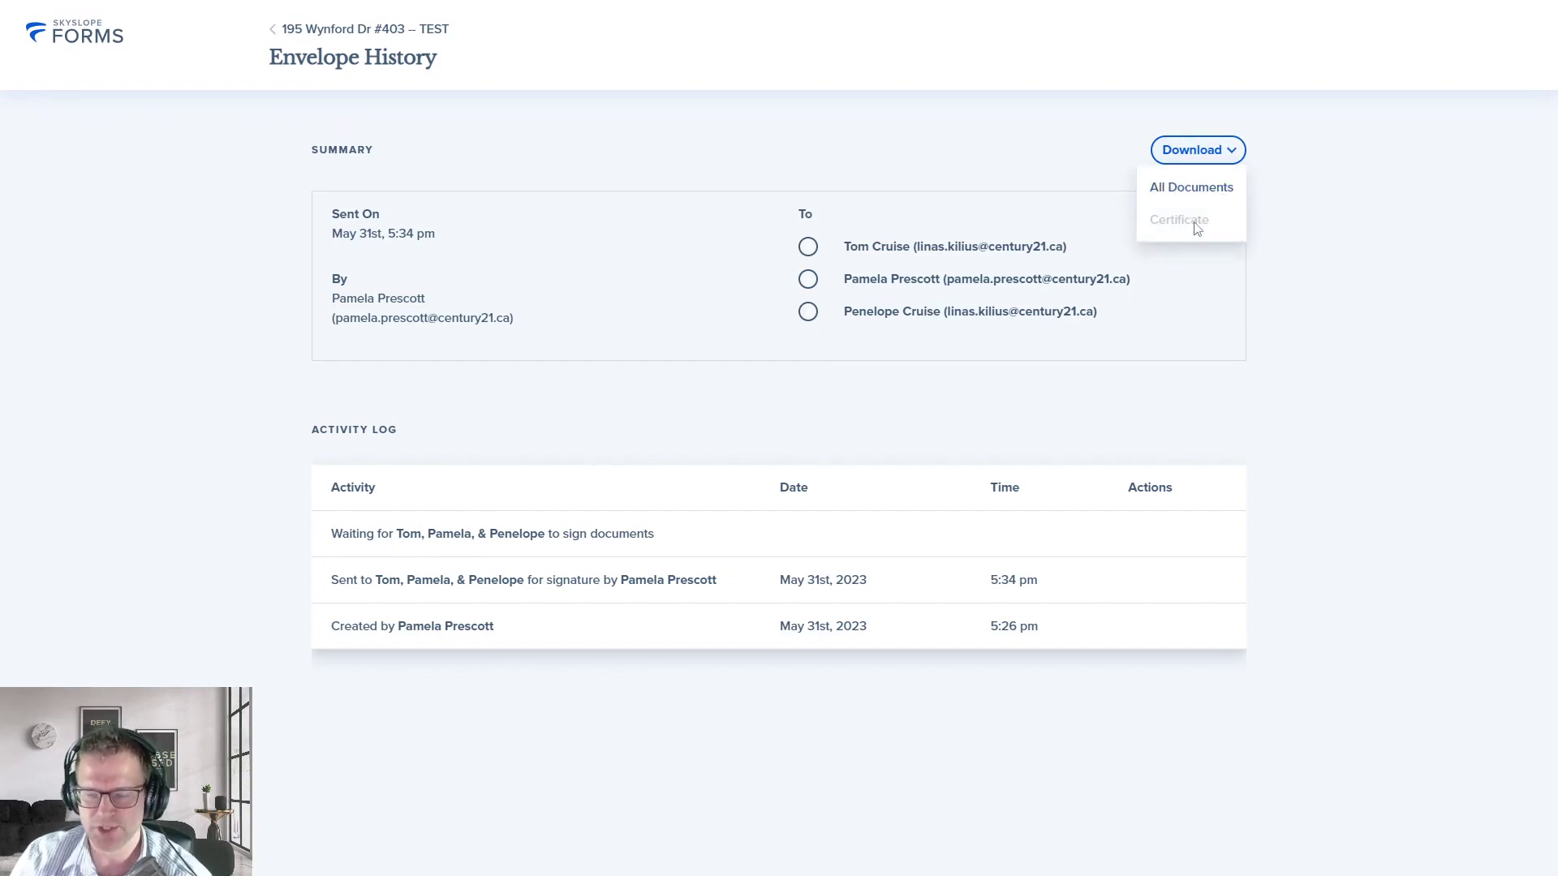
left_click(274, 29)
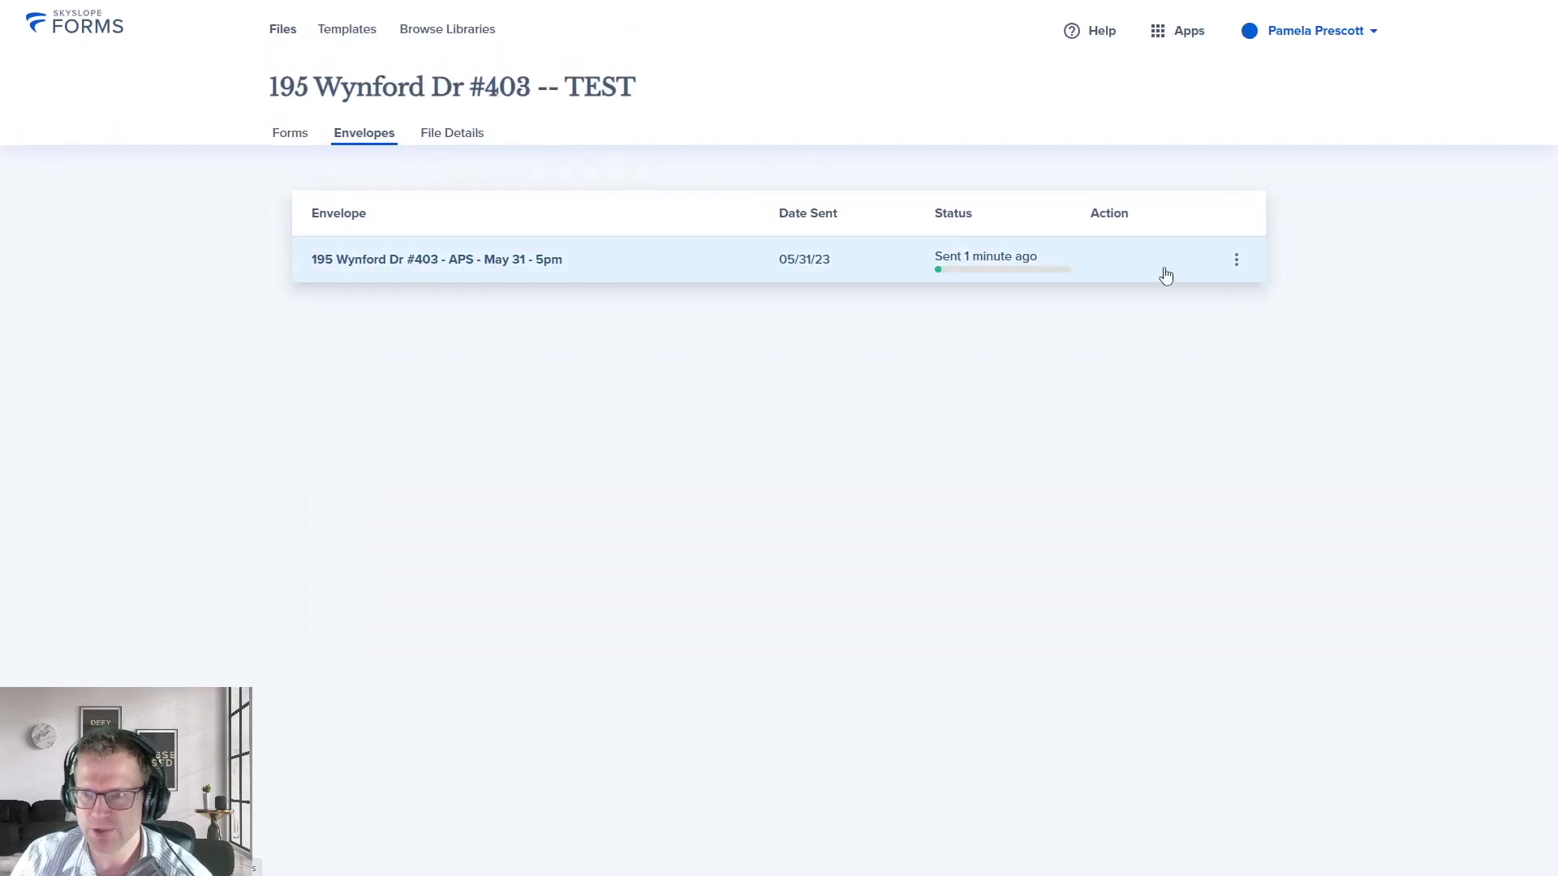
left_click(1234, 261)
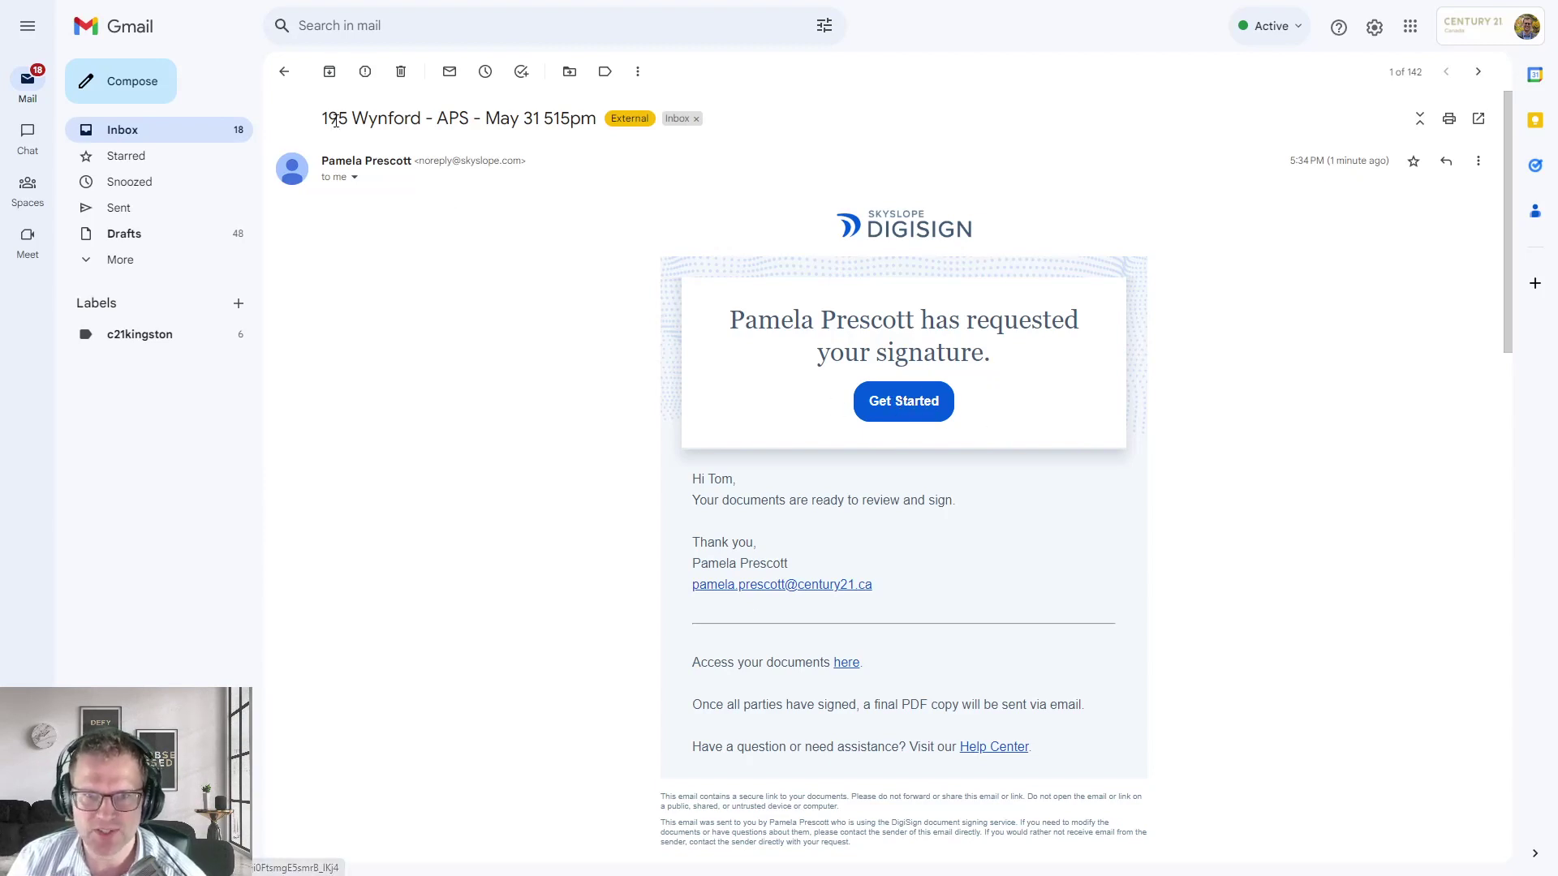
left_click_drag(327, 118, 583, 115)
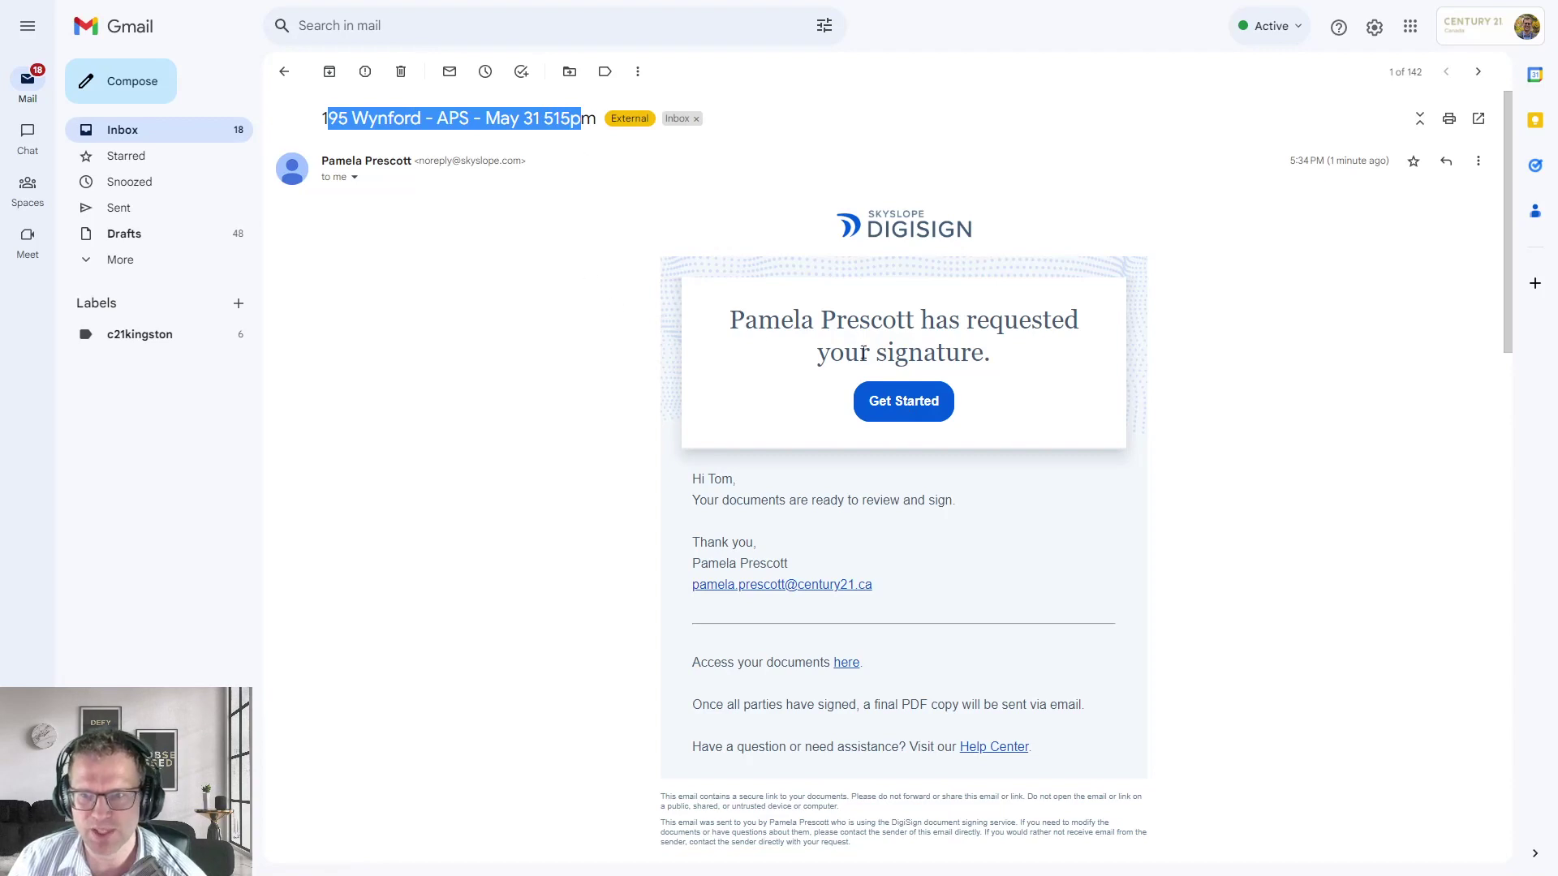
left_click_drag(694, 501, 932, 497)
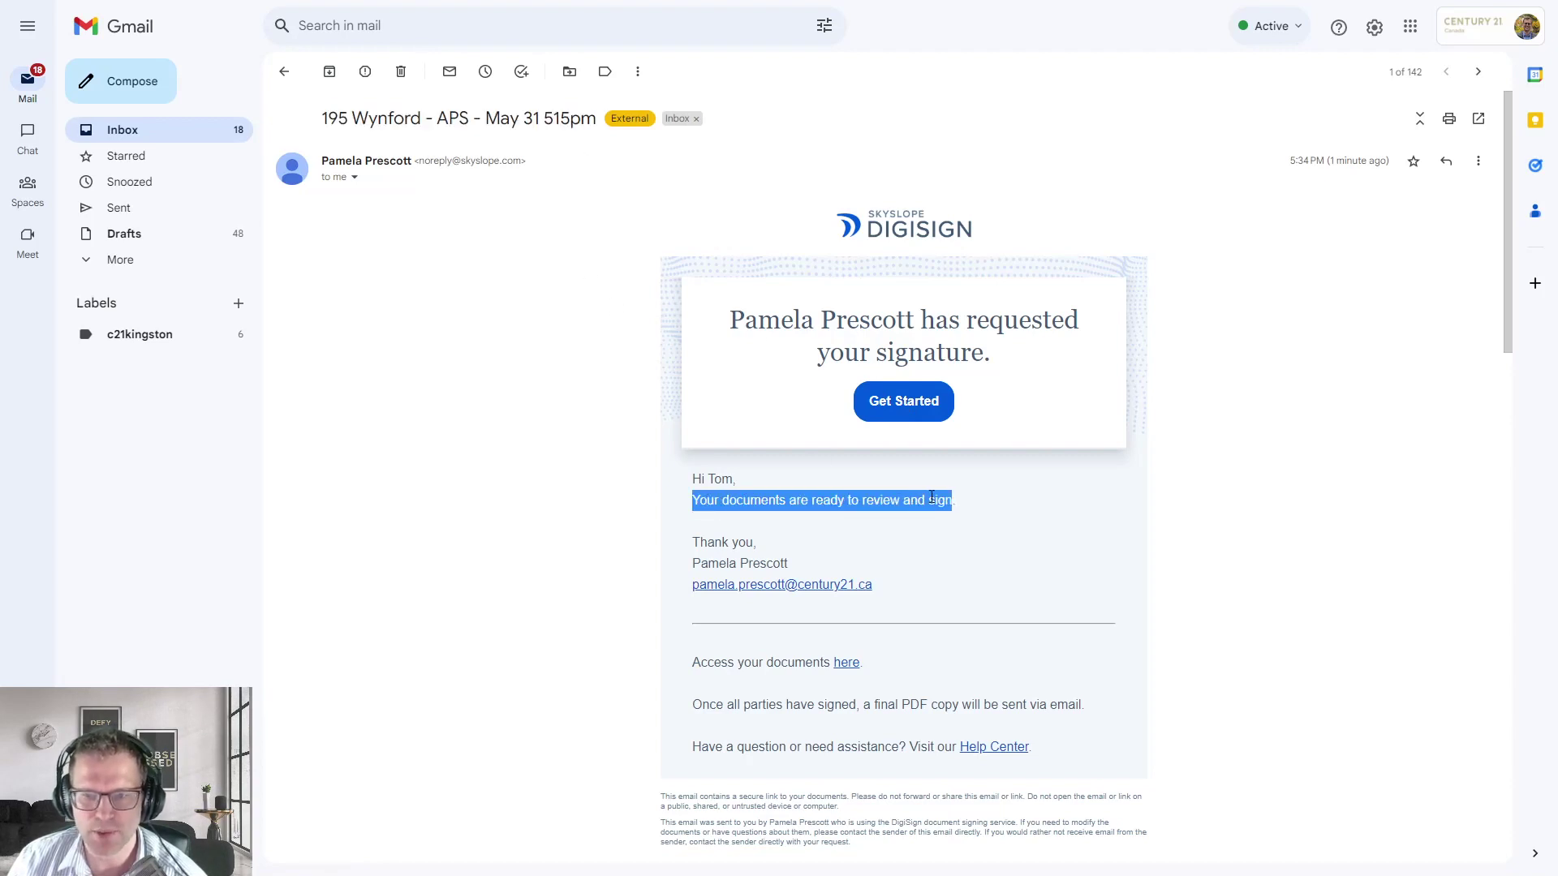
left_click(927, 410)
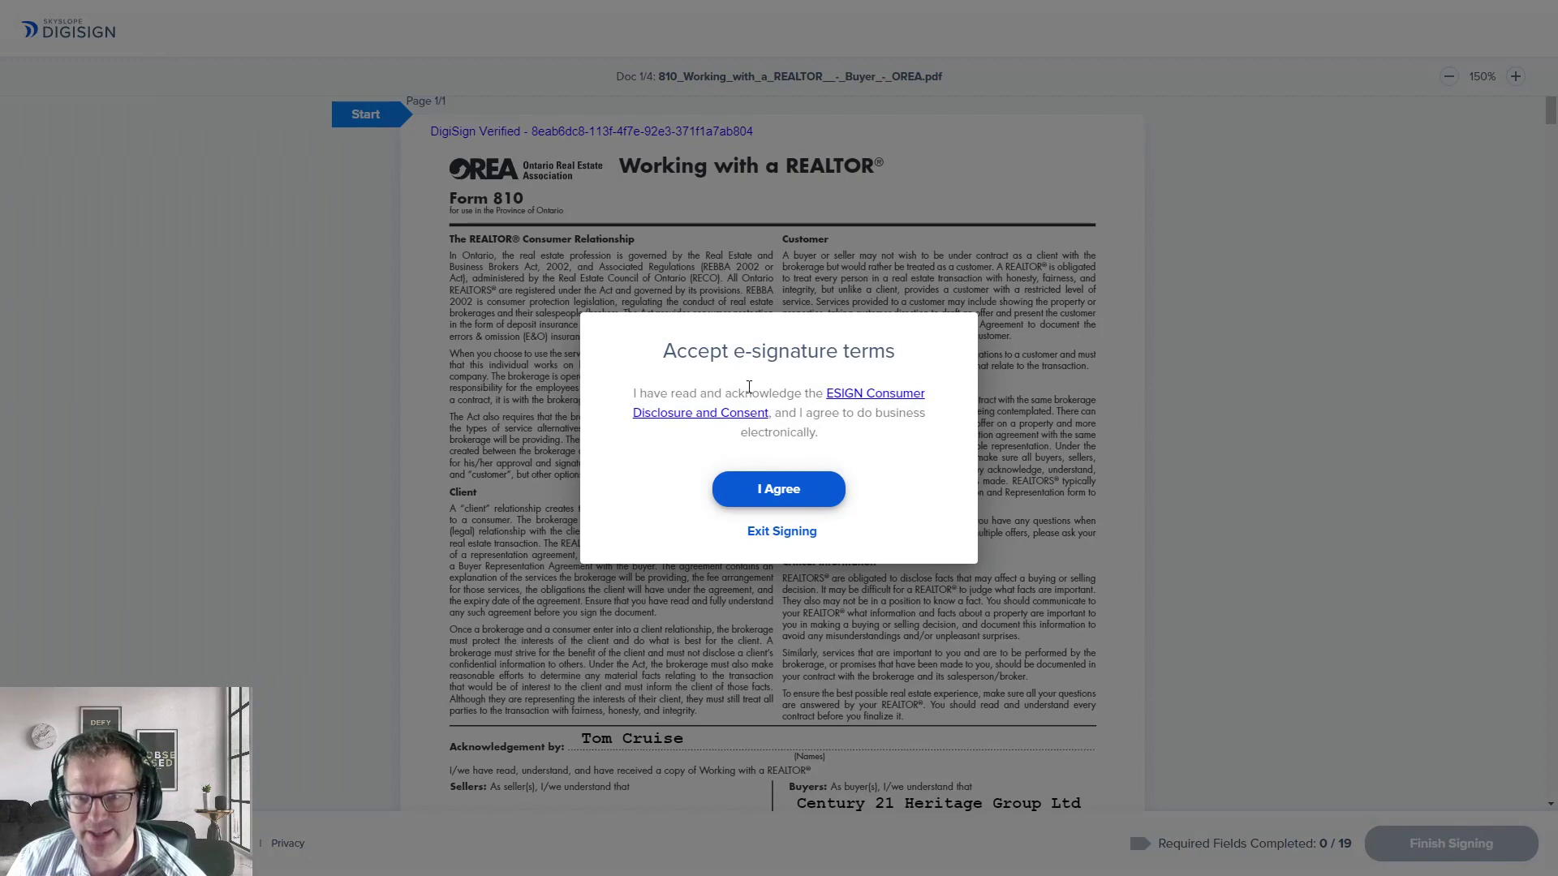
Accept the e-signature terms and adopt the first typed signature style.
left_click(793, 489)
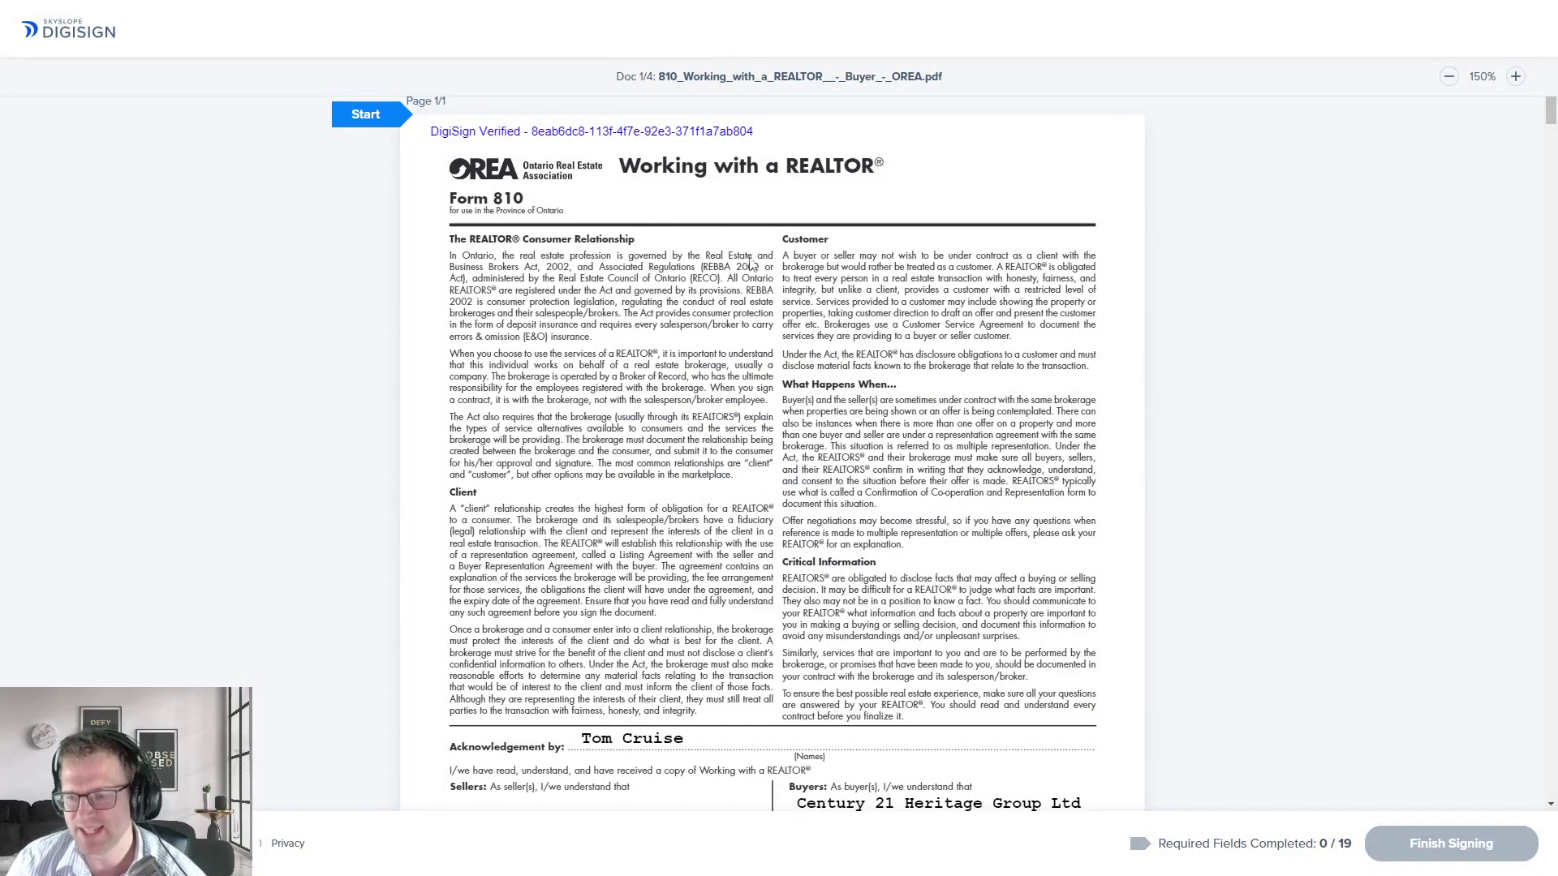
left_click(367, 115)
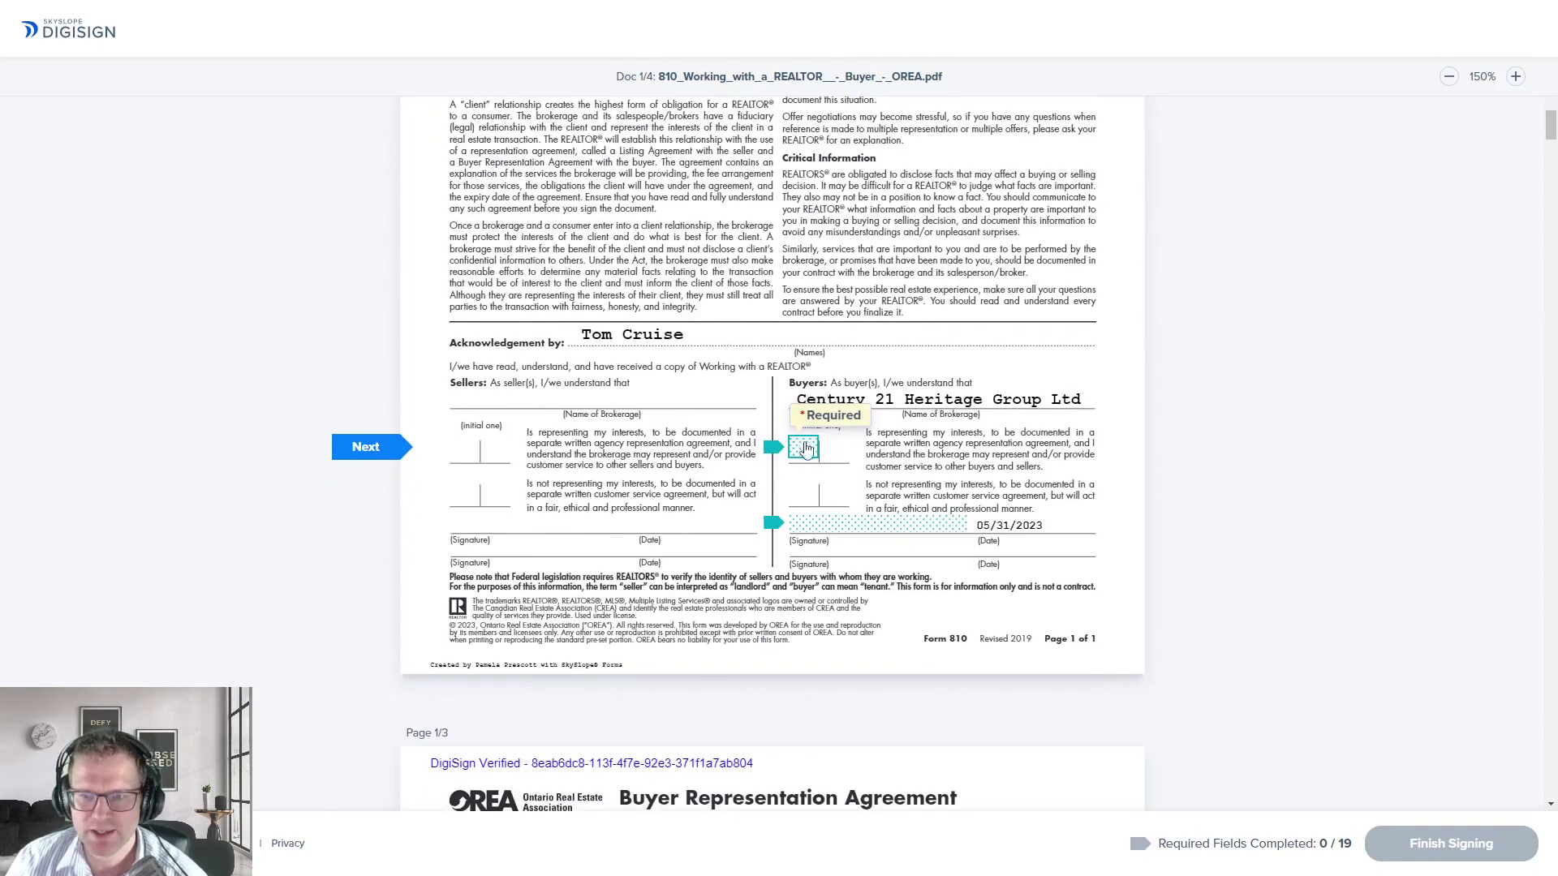
left_click(803, 449)
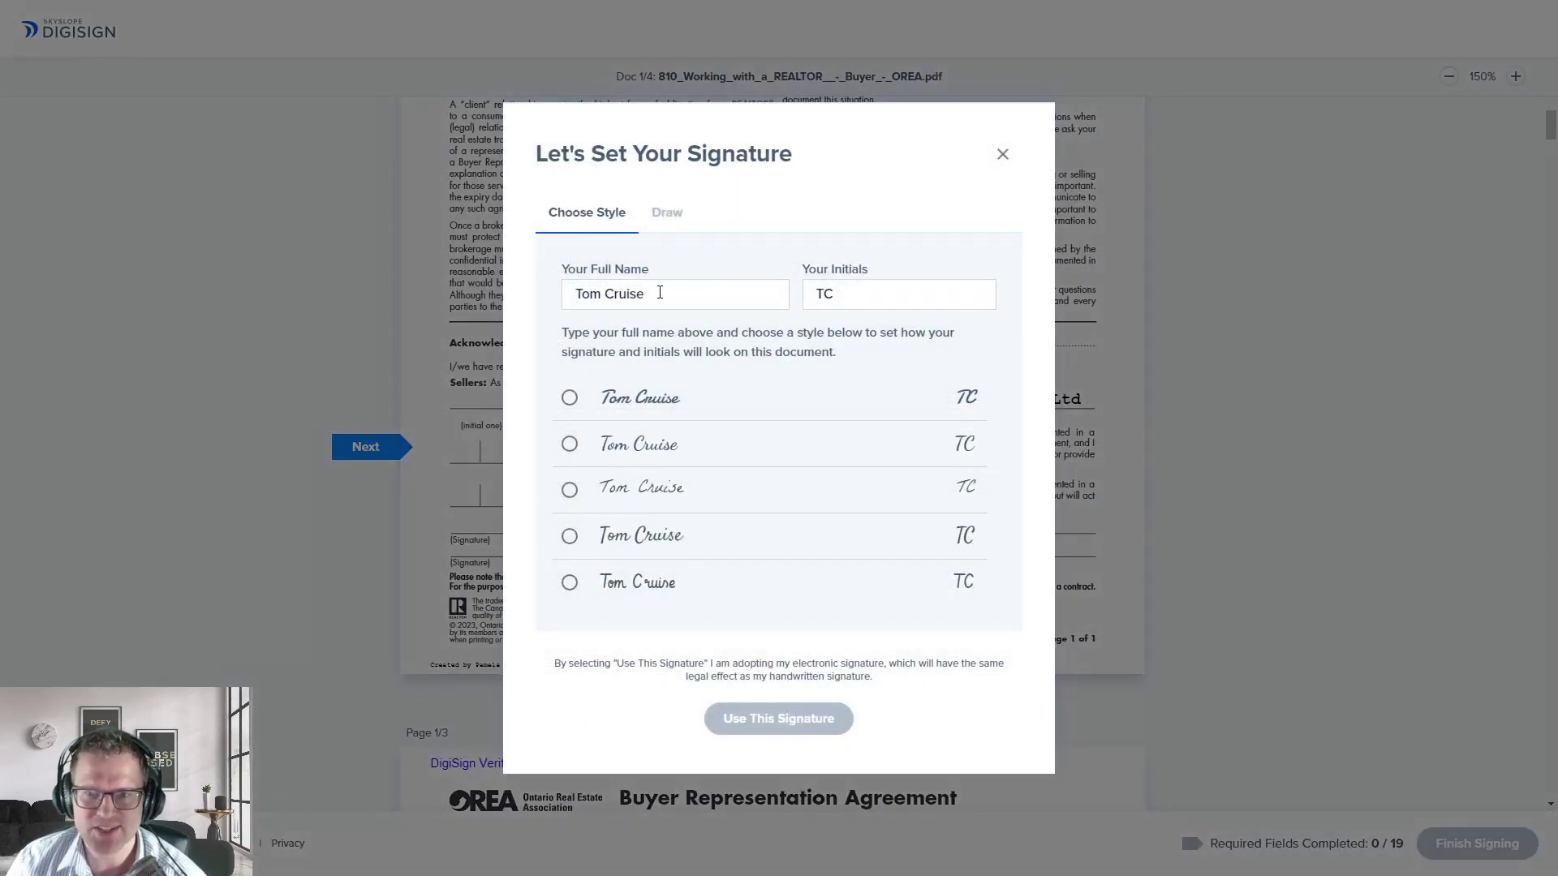
left_click(670, 213)
left_click(586, 212)
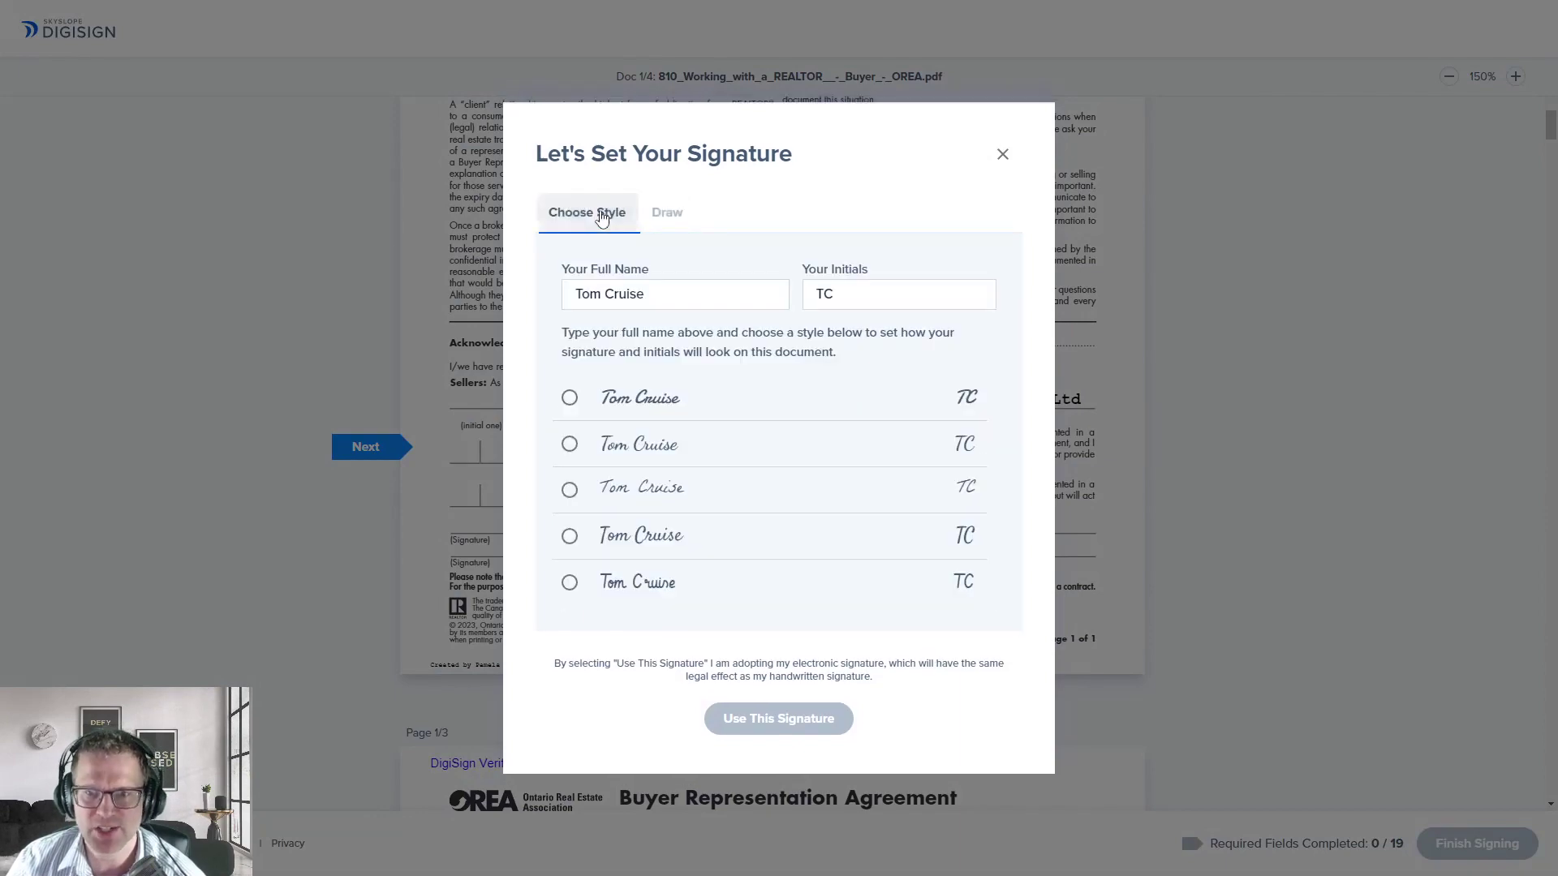
left_click(569, 397)
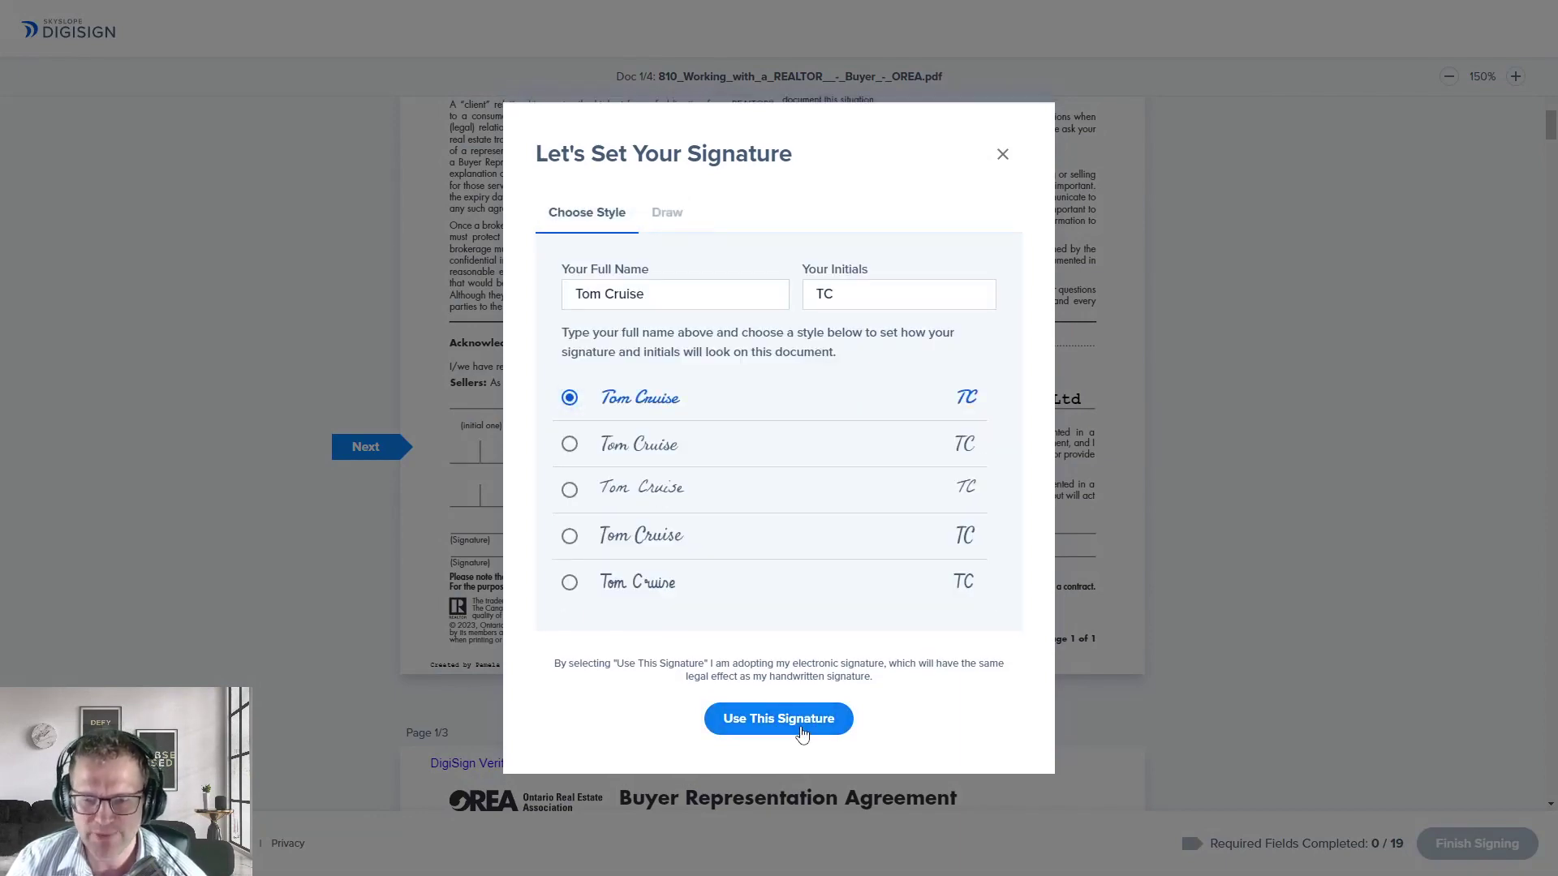
left_click(801, 728)
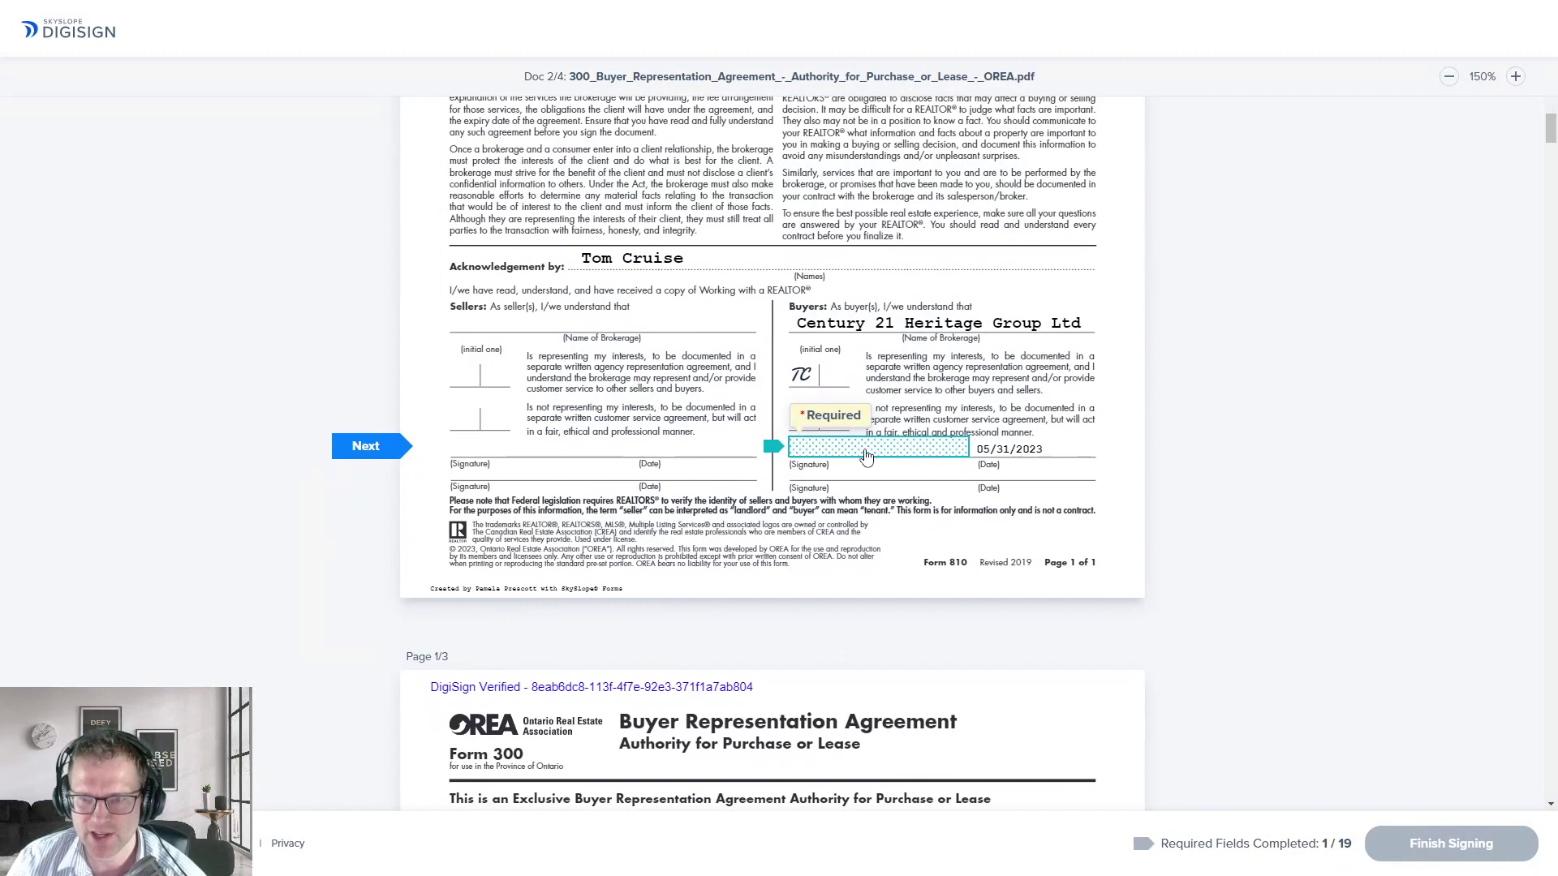
Sign and initial the buyer fields on Form 810, Form 300 and the acknowledgement.
left_click(892, 452)
left_click(1065, 446)
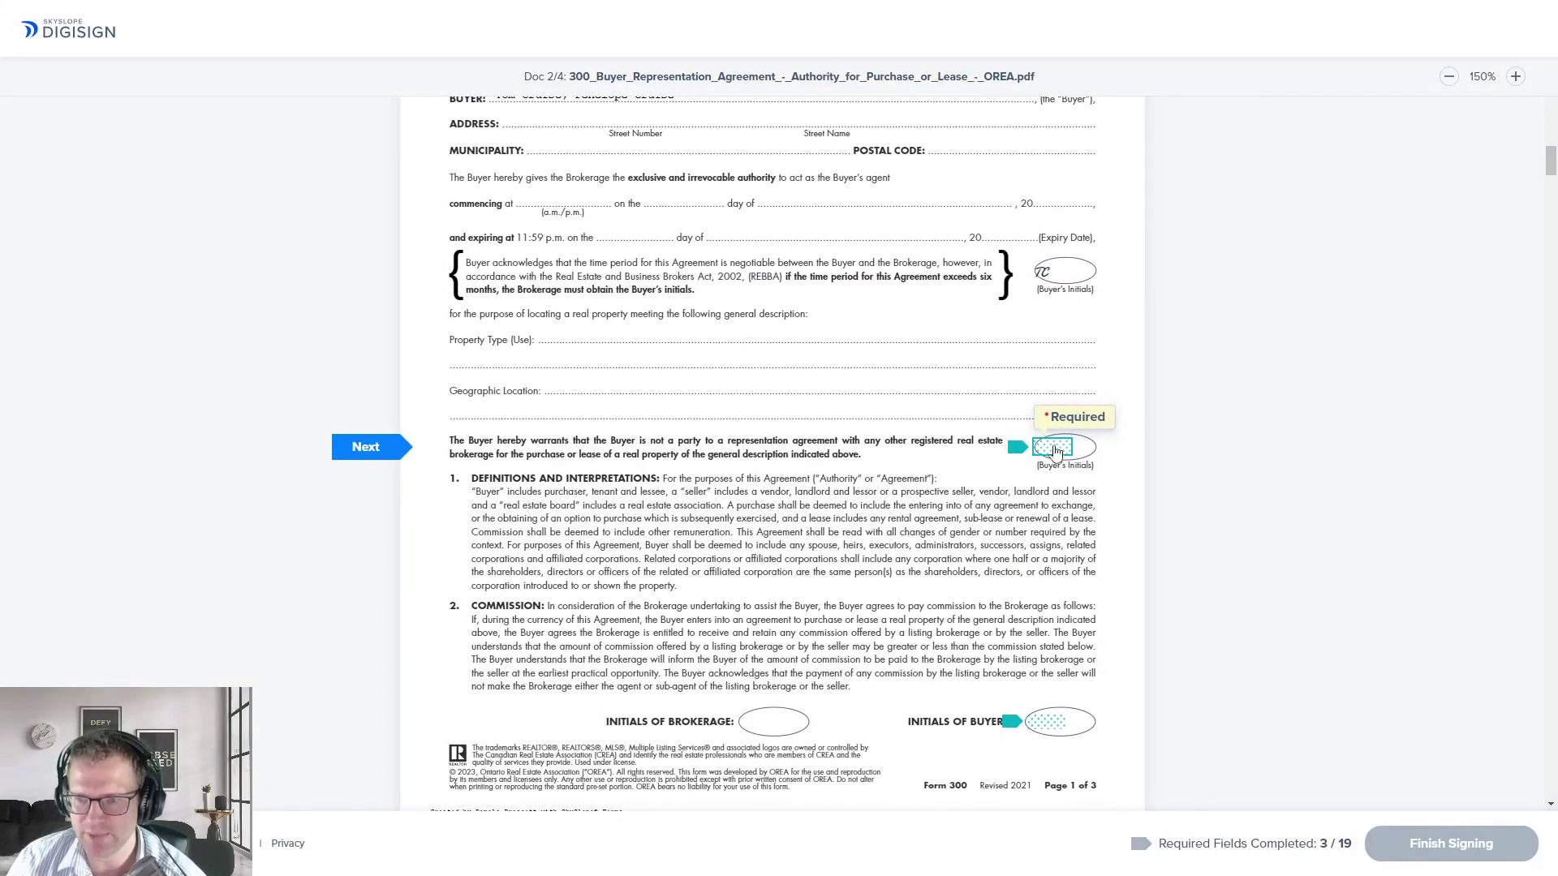
left_click(1057, 453)
left_click(1055, 448)
left_click(1047, 475)
left_click(653, 455)
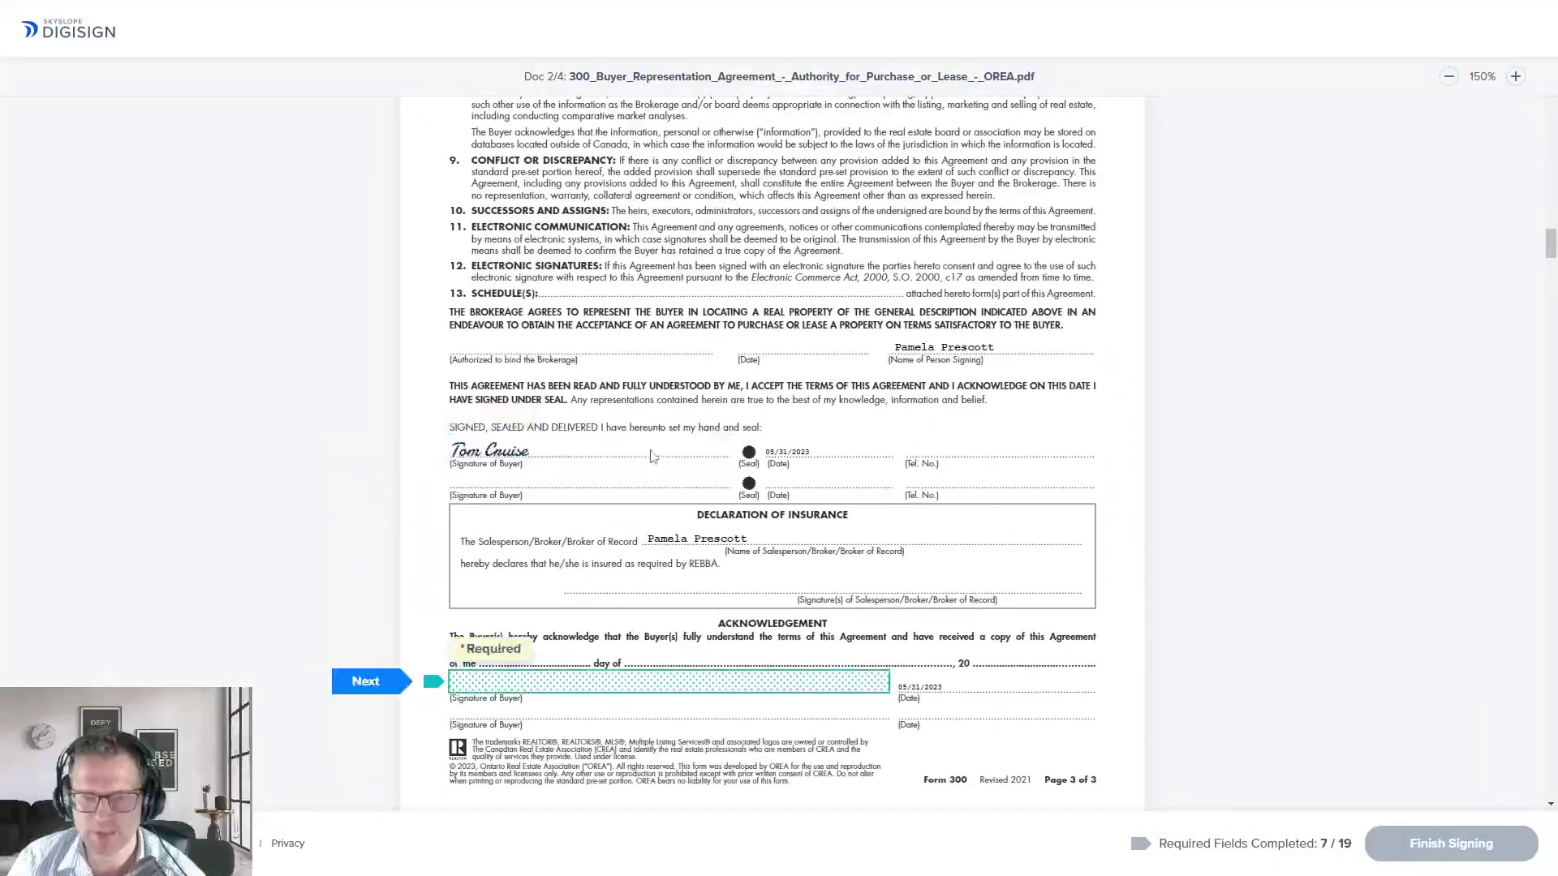
left_click(606, 450)
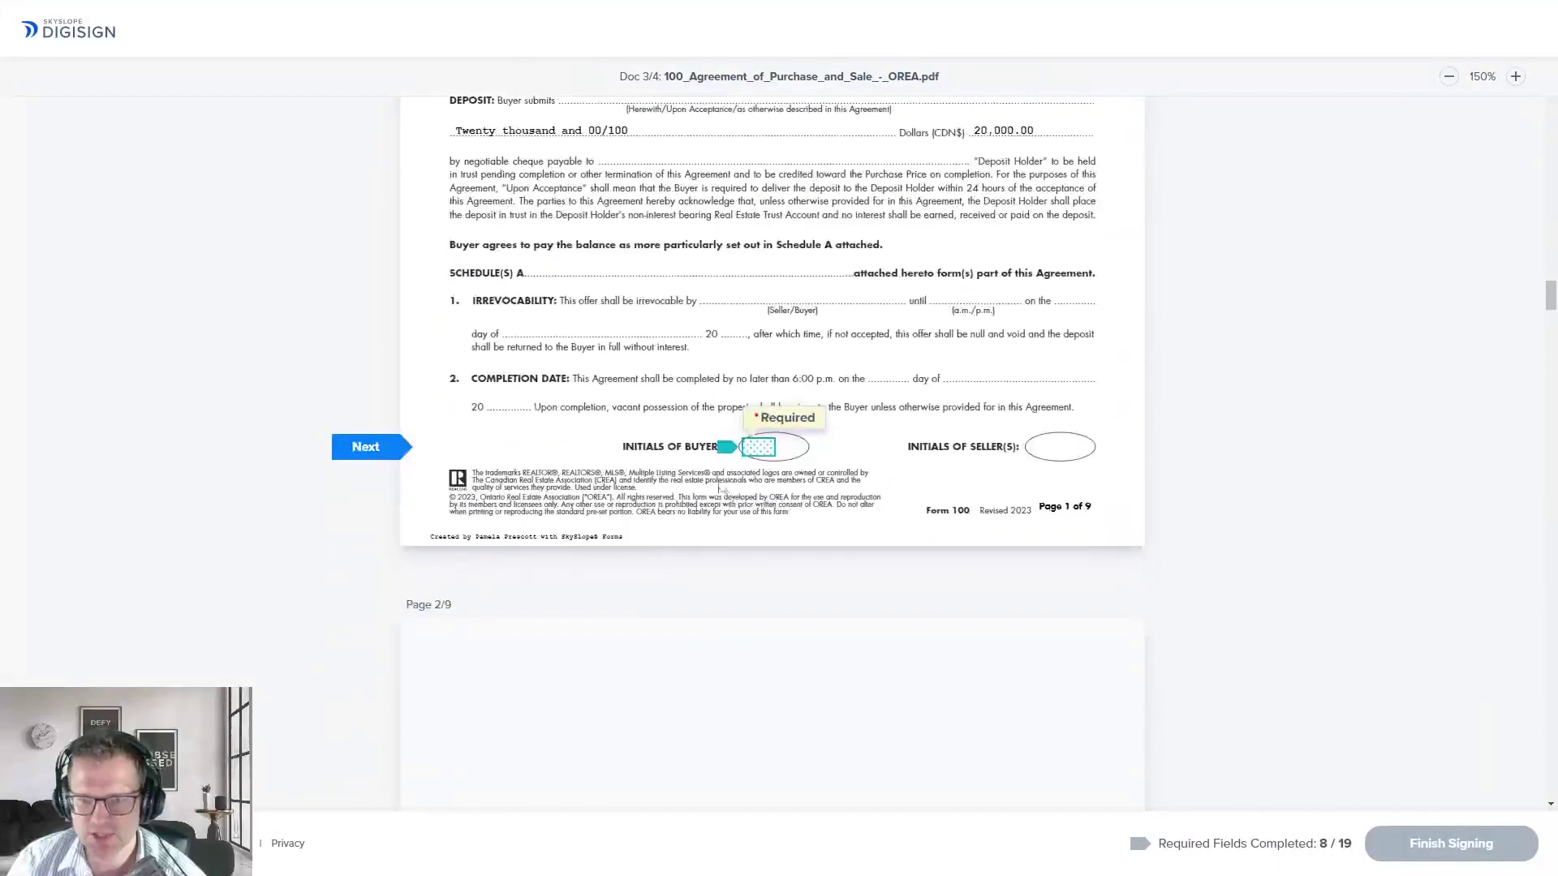
Initial and sign every buyer field on the purchase agreement and Schedule A, then finish signing.
left_click(755, 448)
left_click(755, 448)
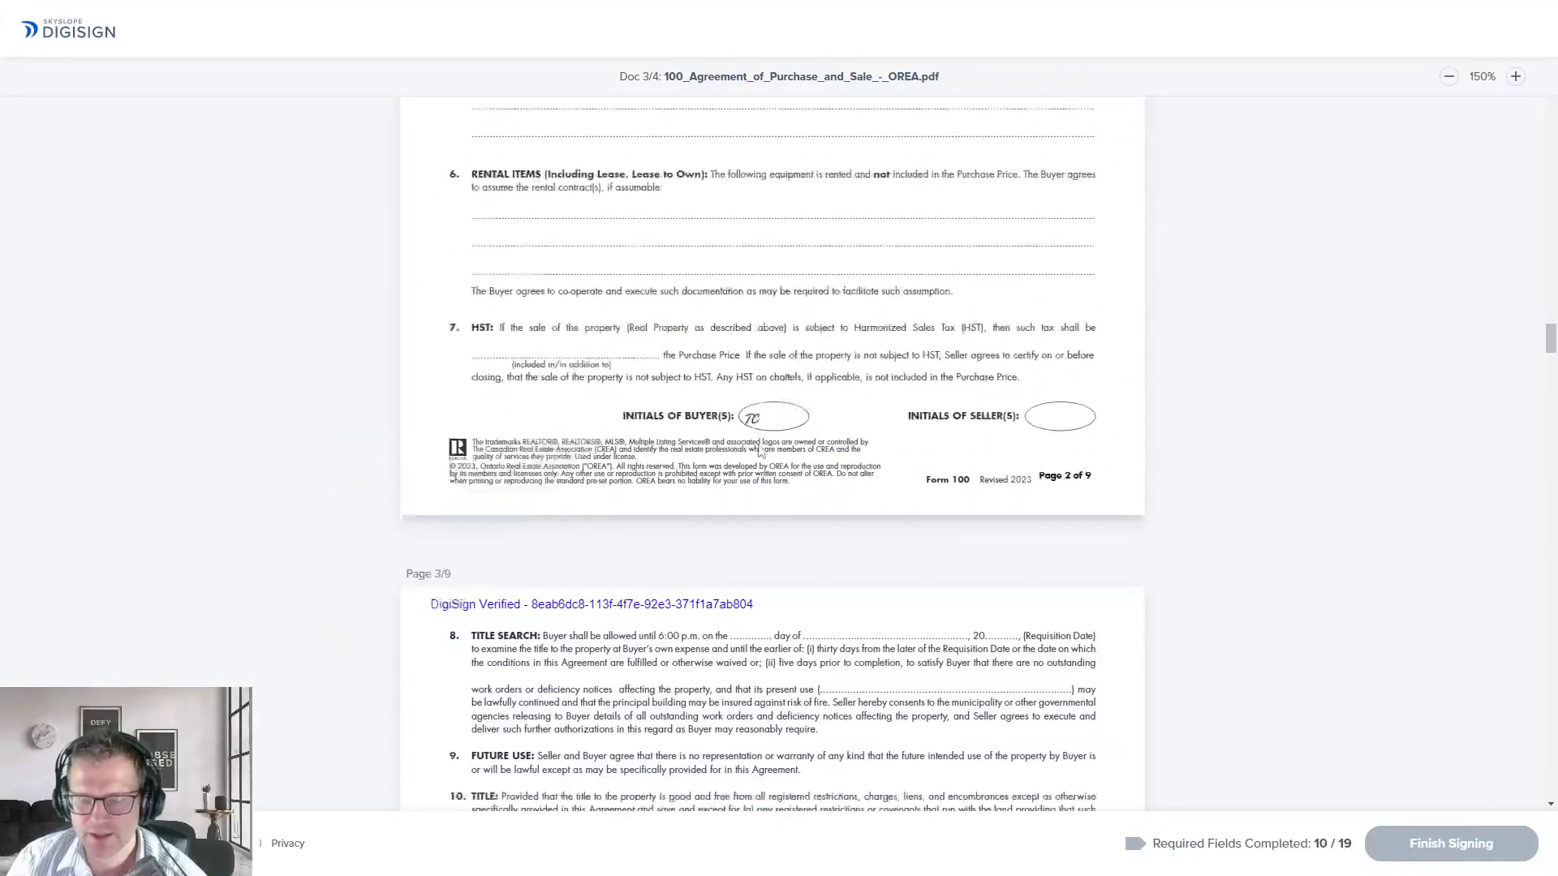
left_click(763, 451)
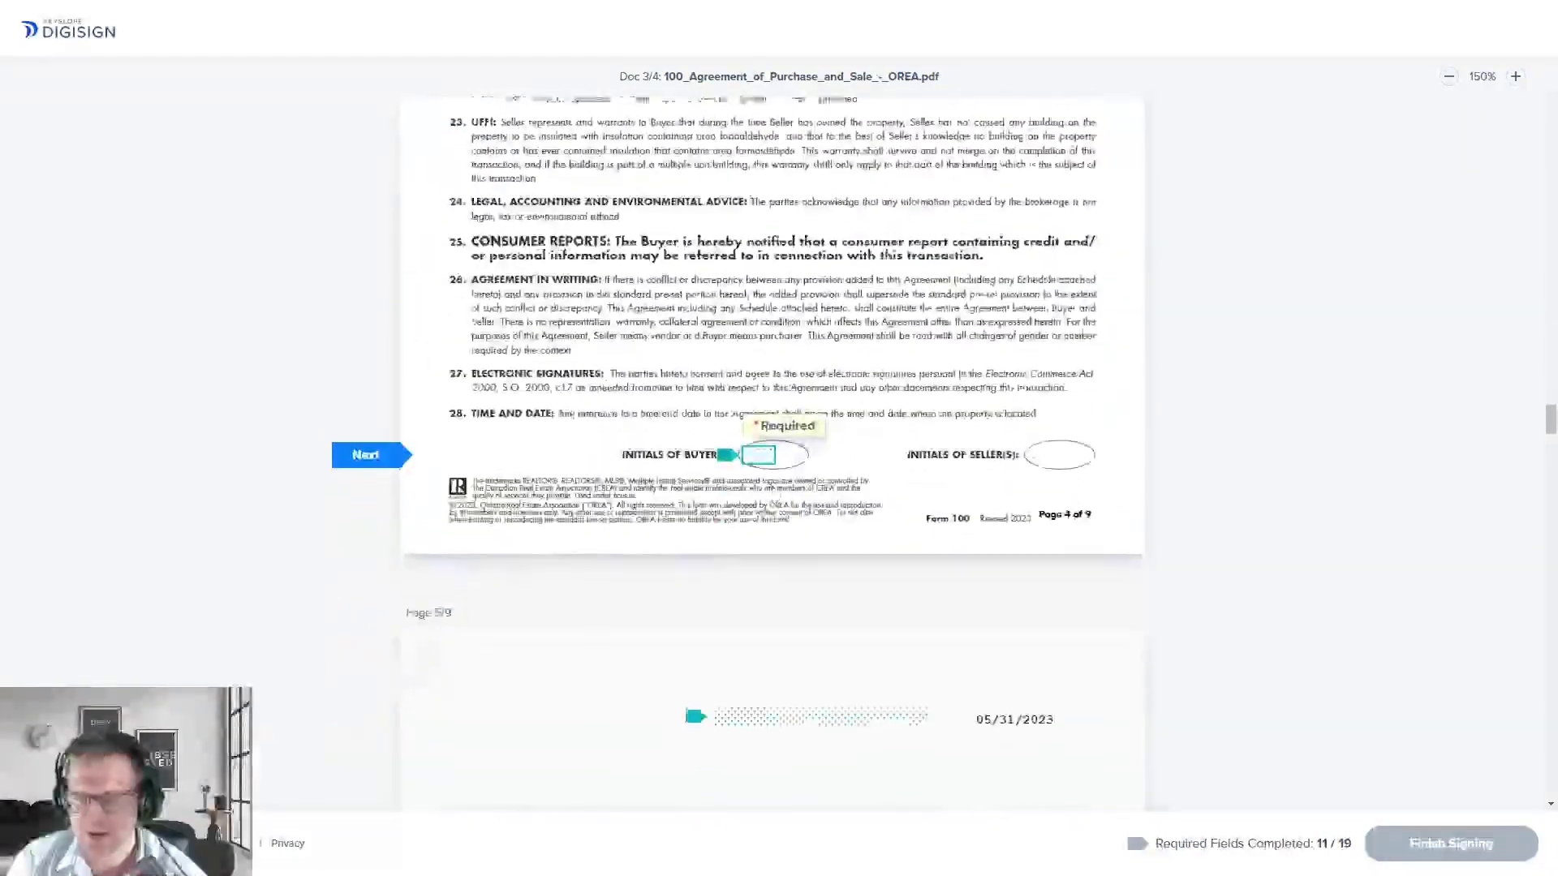
left_click(763, 449)
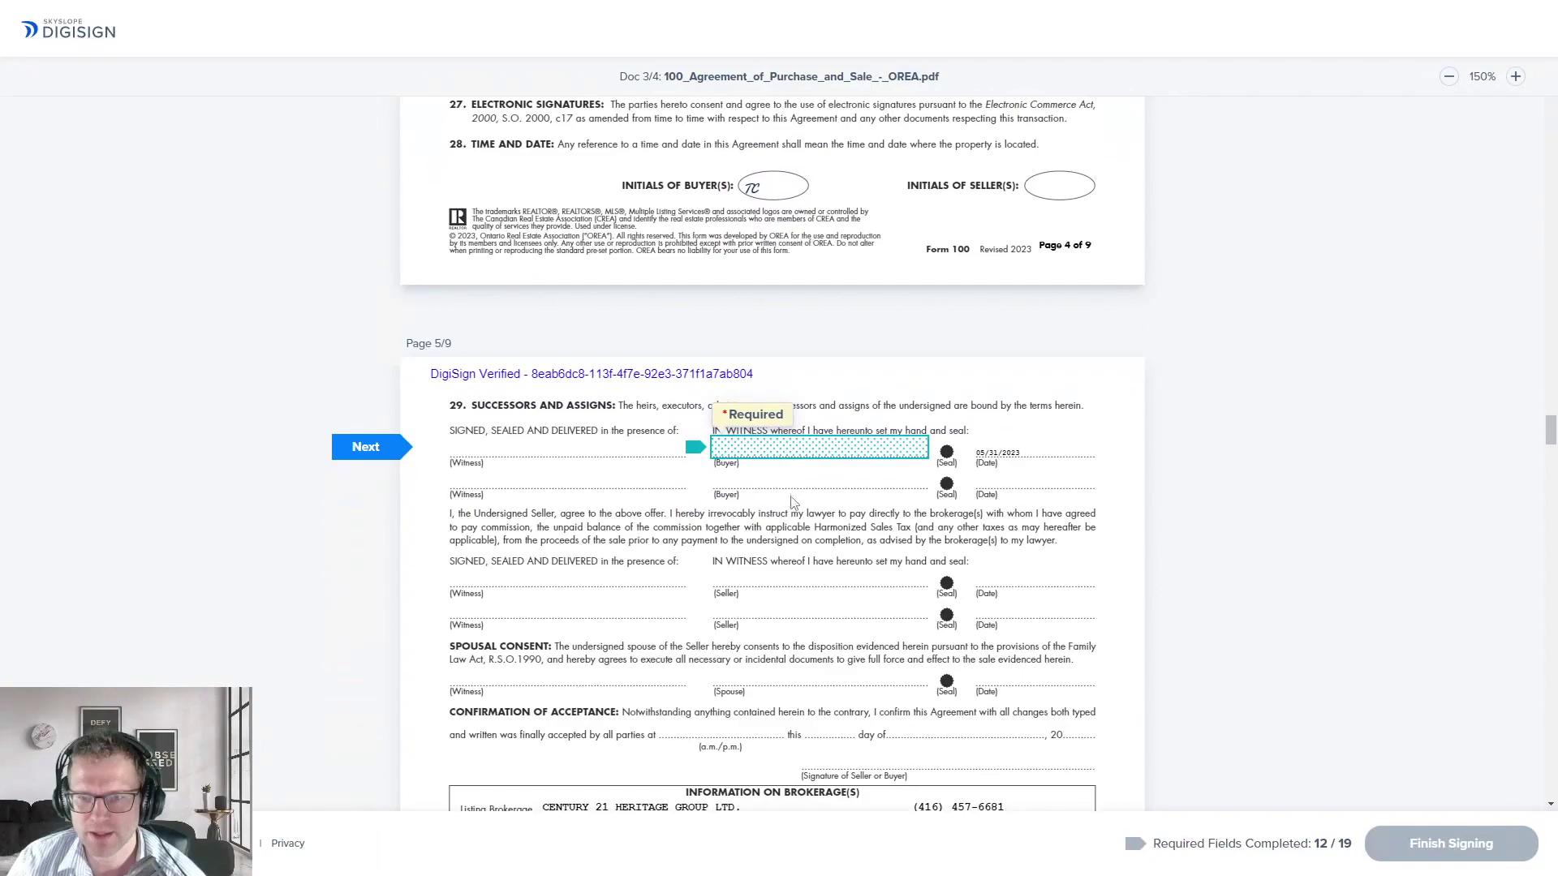
left_click(785, 453)
left_click(853, 446)
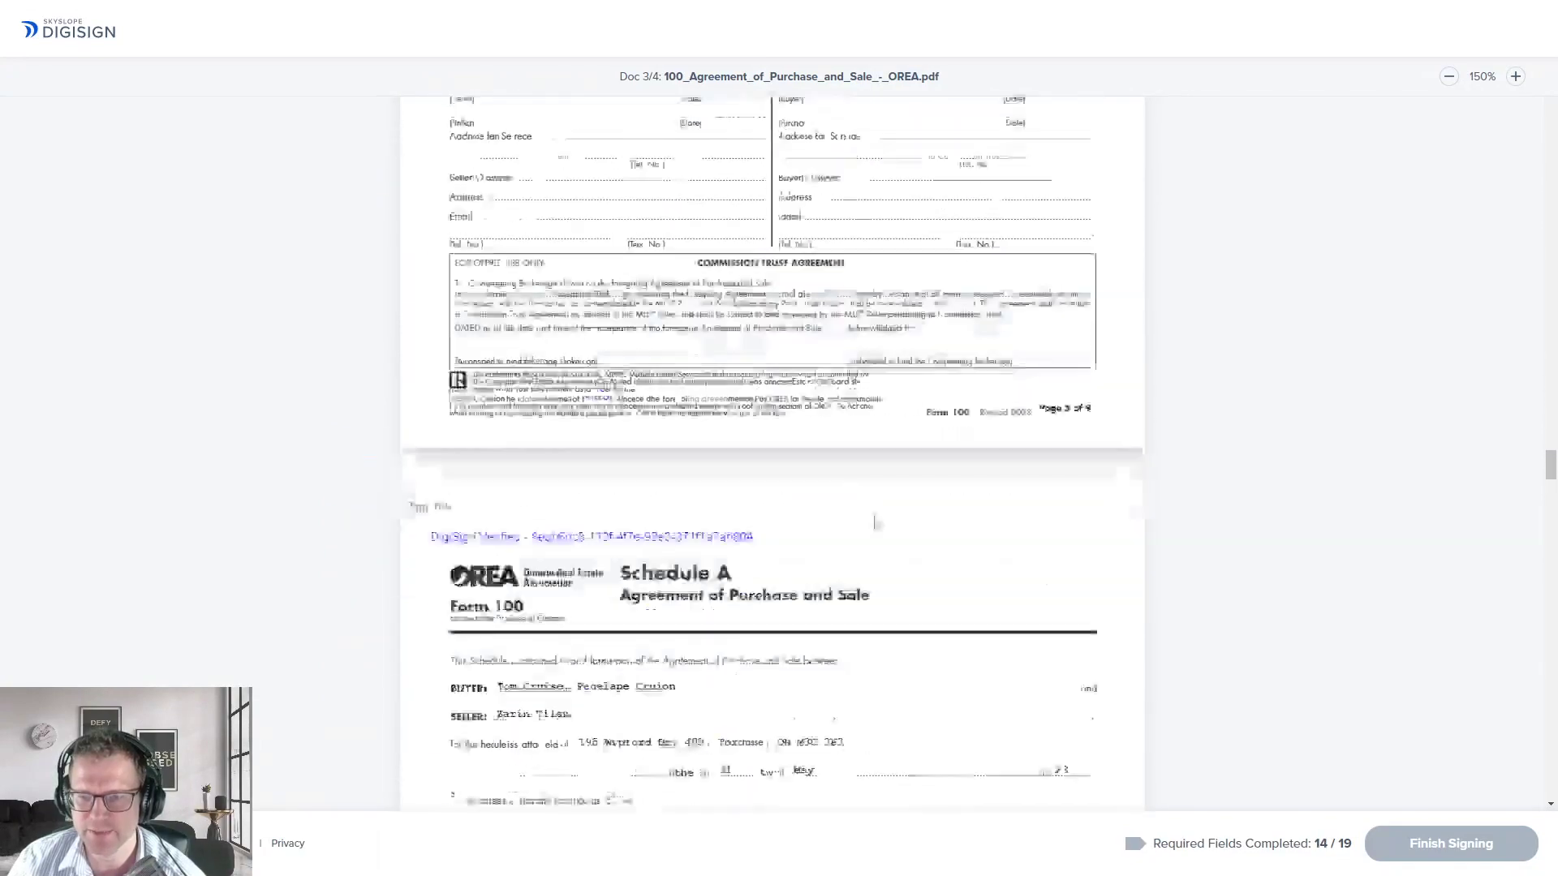
left_click(435, 447)
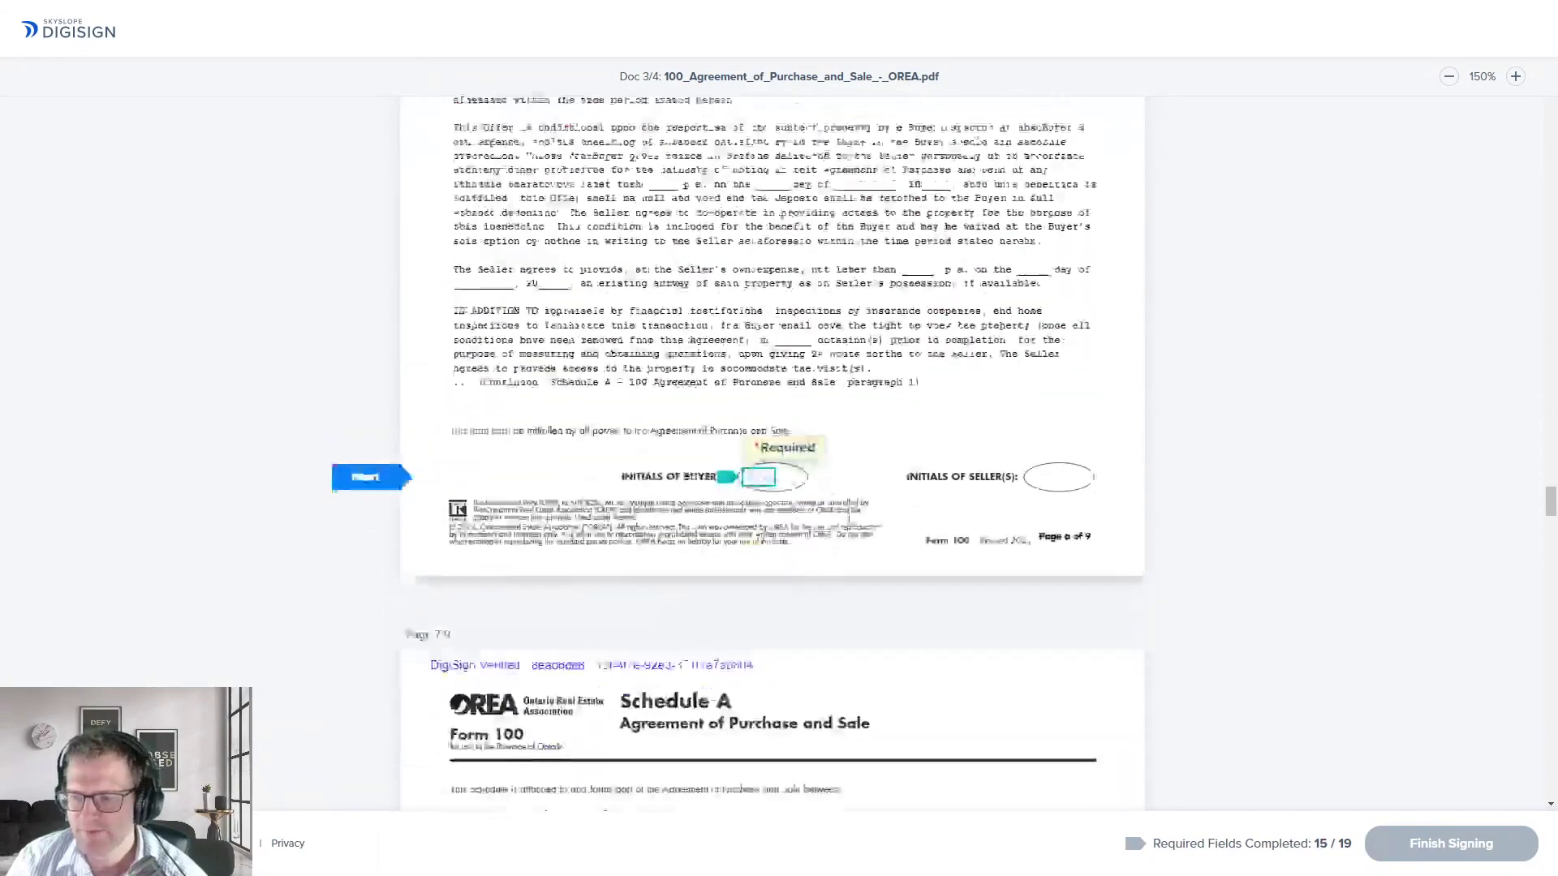
left_click(763, 449)
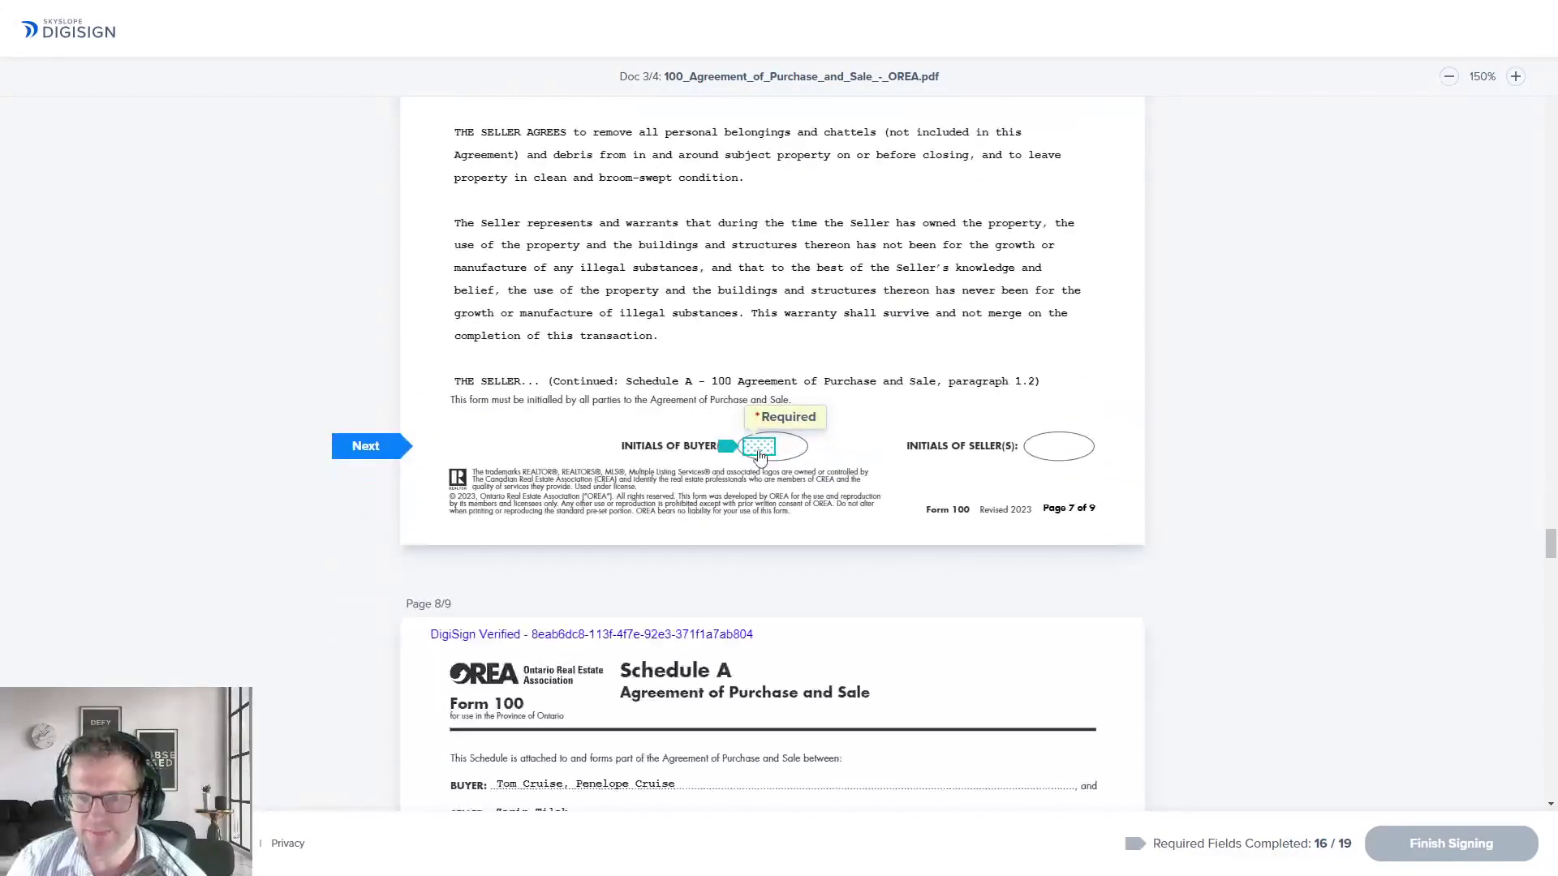
left_click(759, 448)
left_click(762, 448)
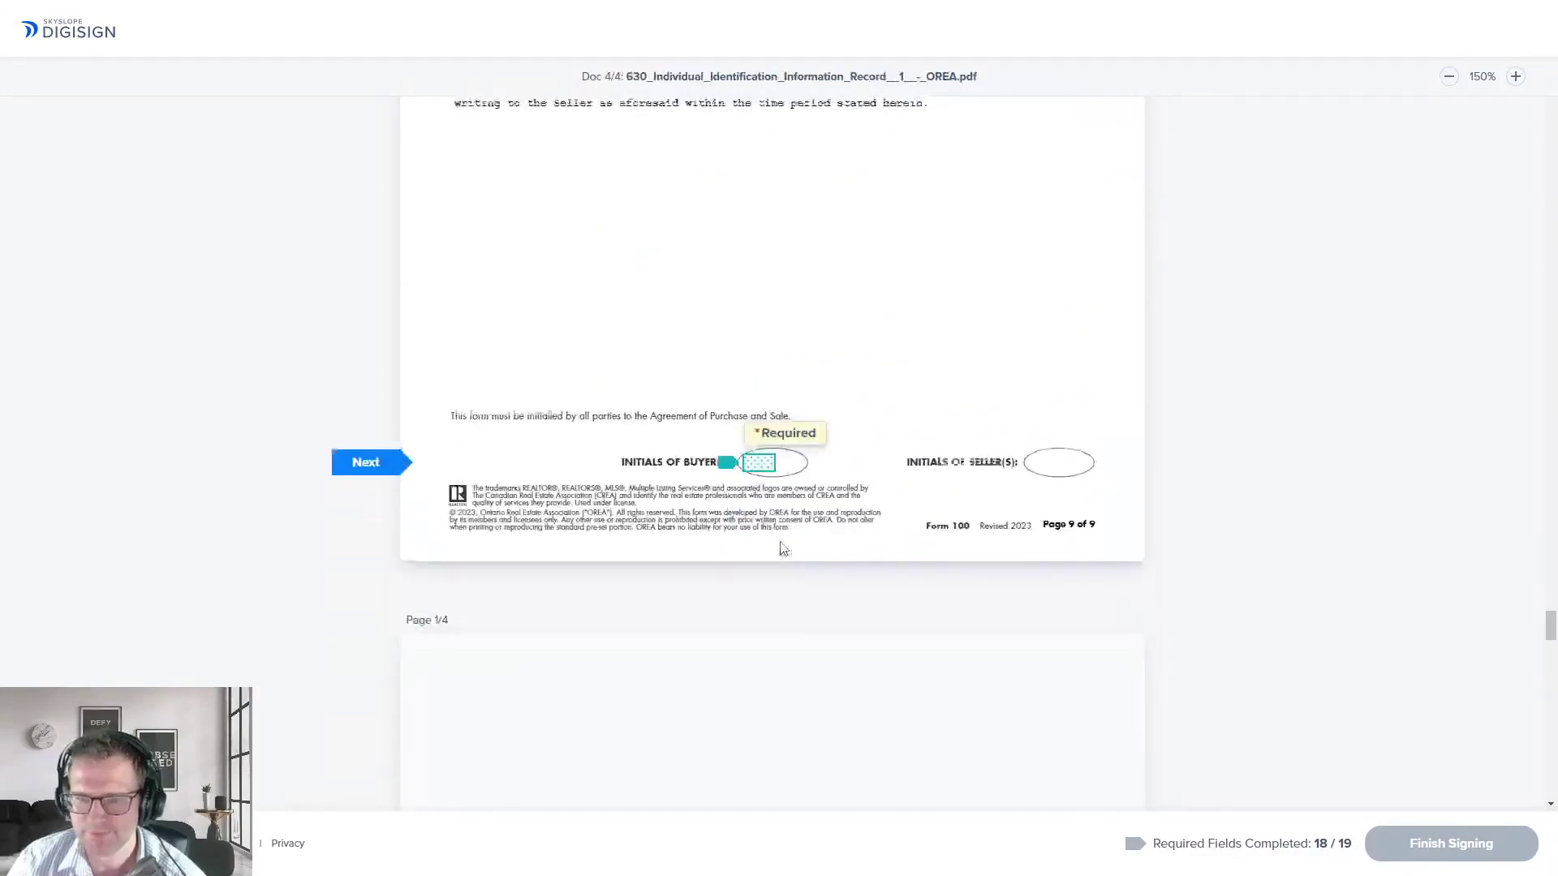
left_click(761, 455)
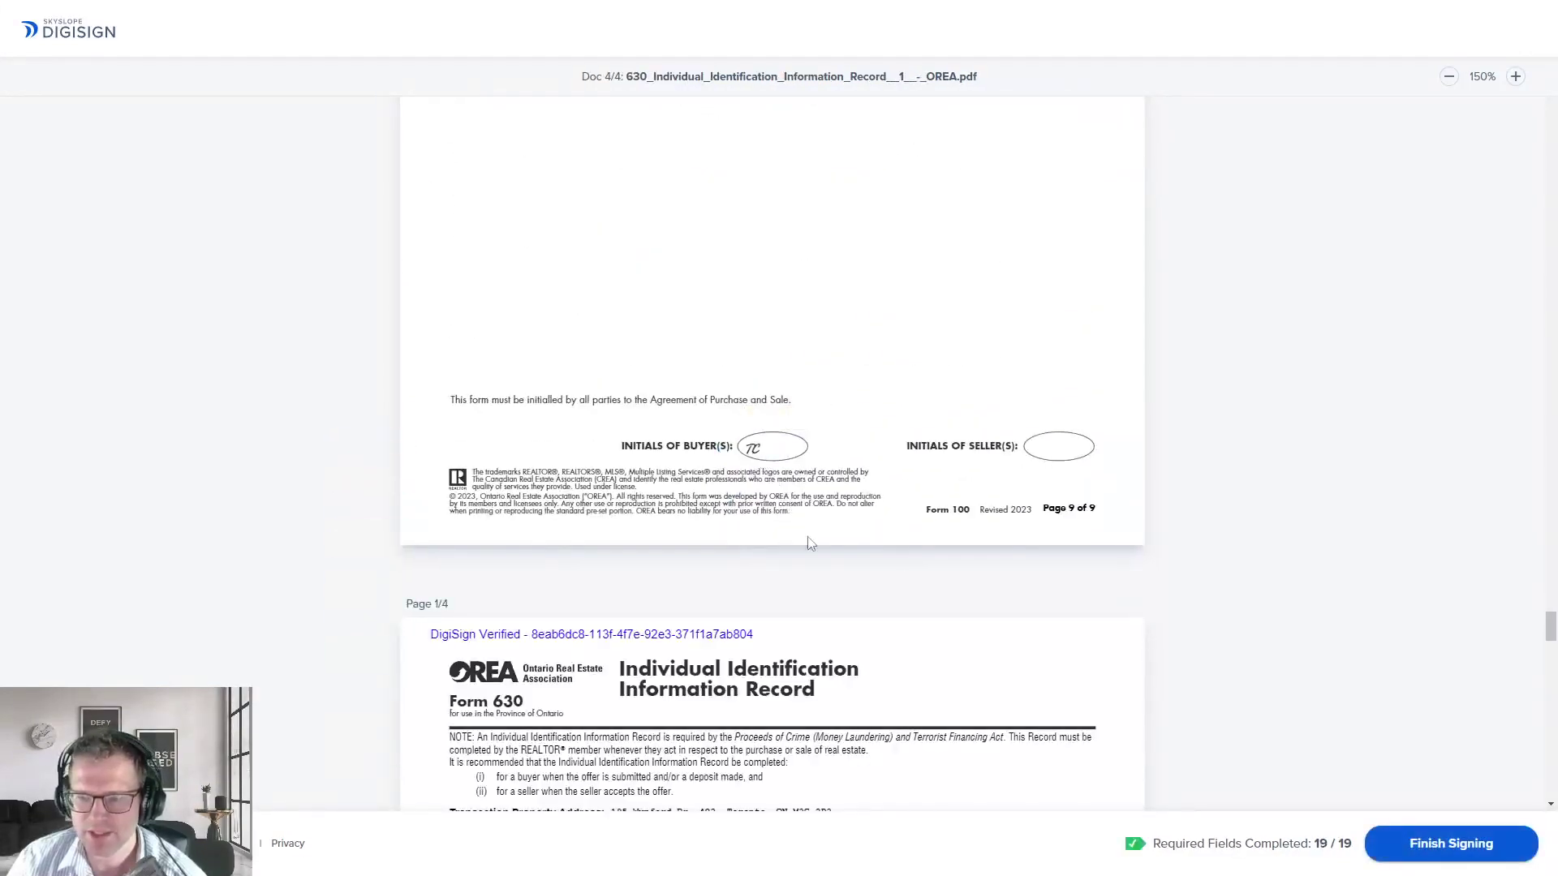
left_click(1446, 848)
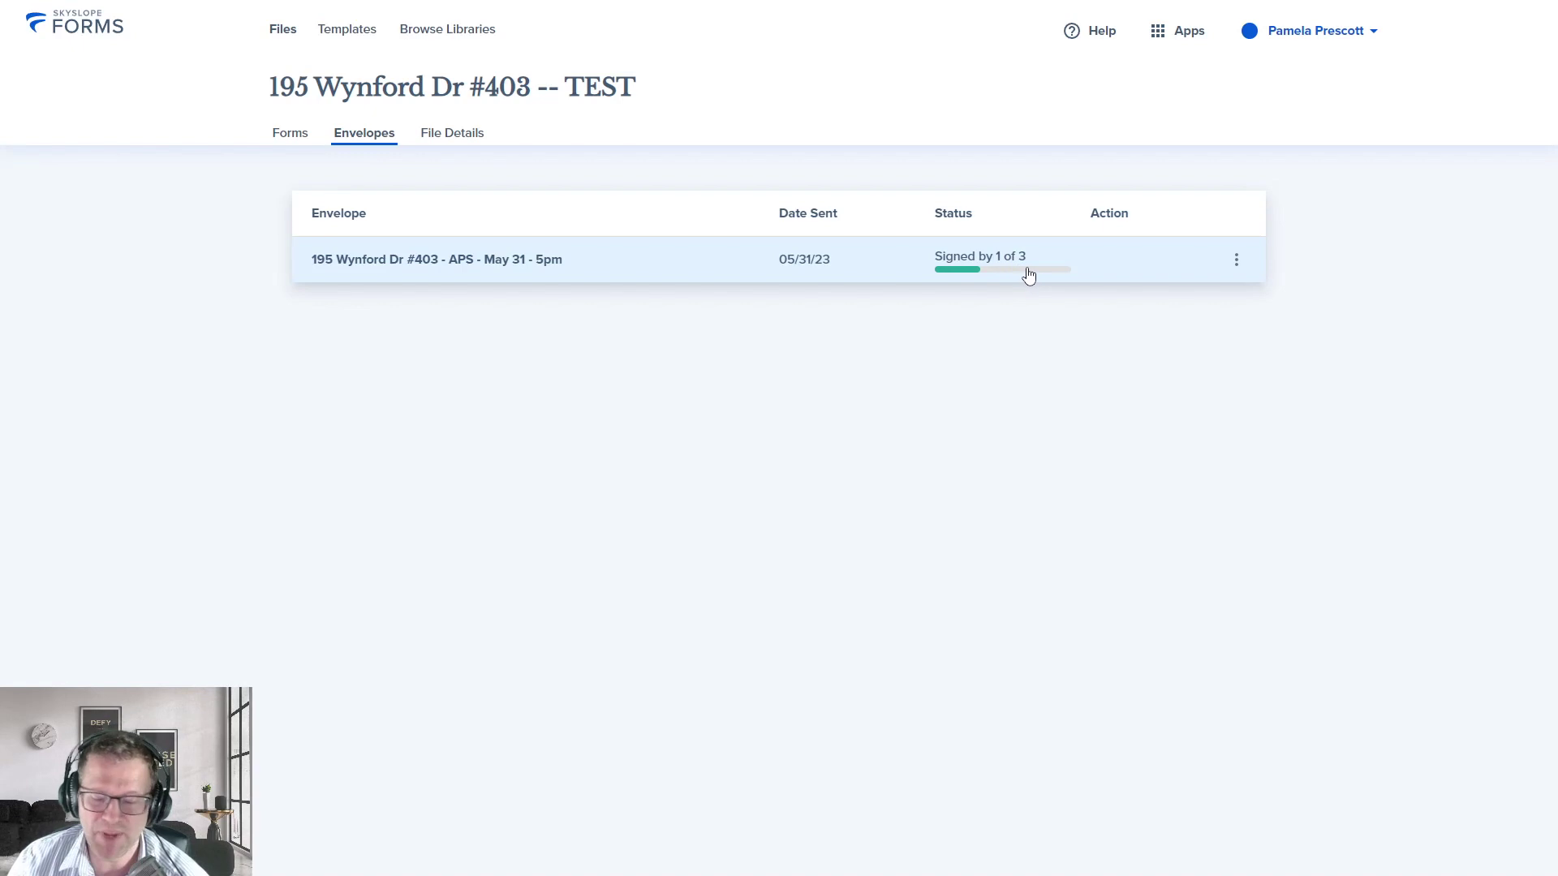
left_click(1237, 261)
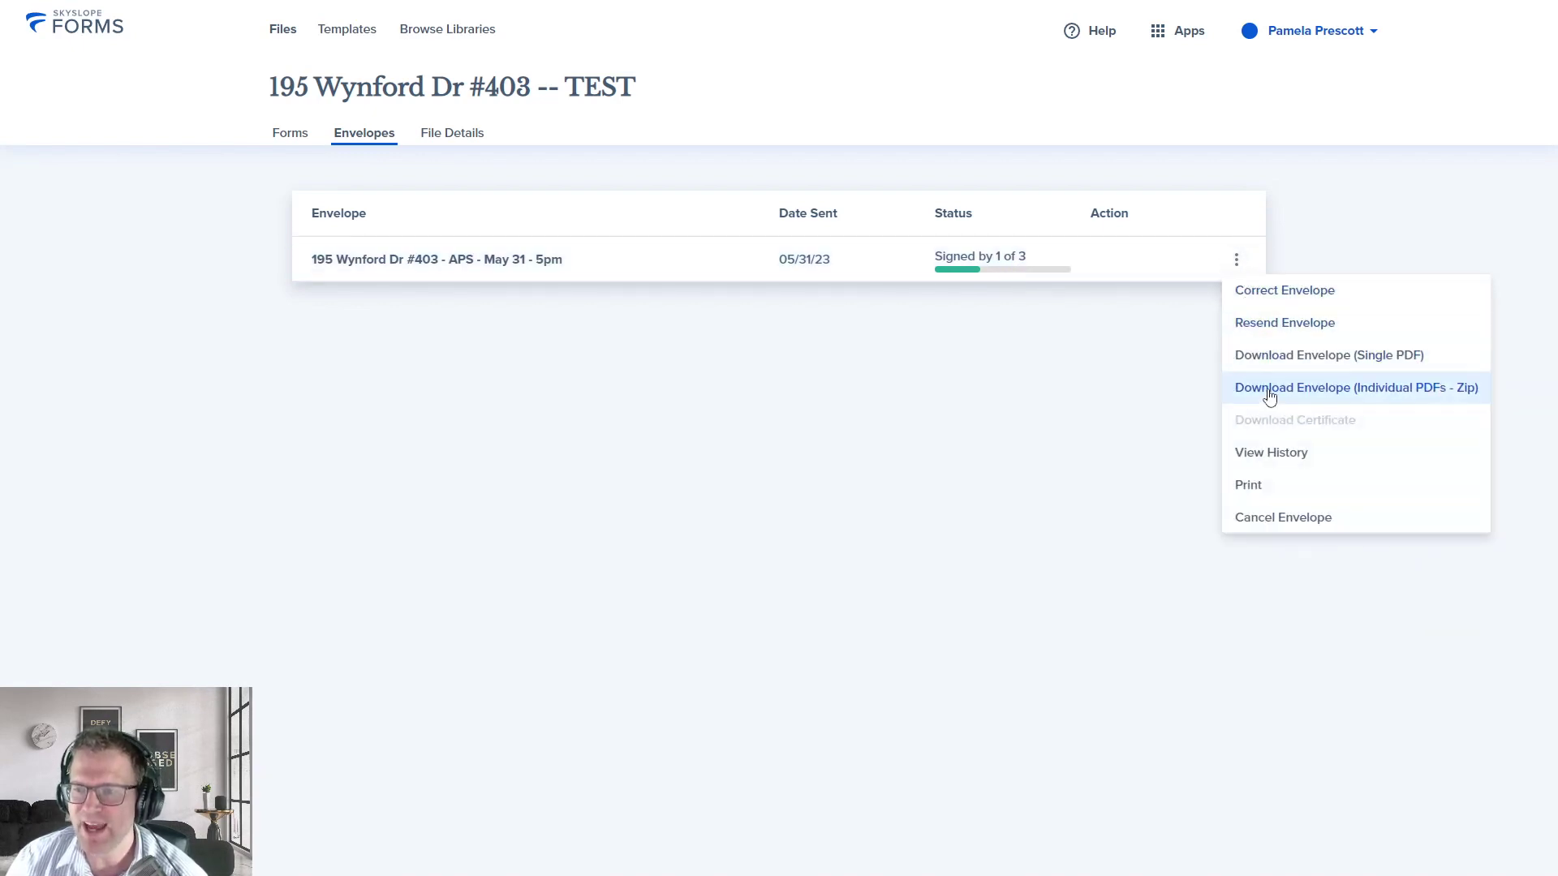
left_click(1273, 453)
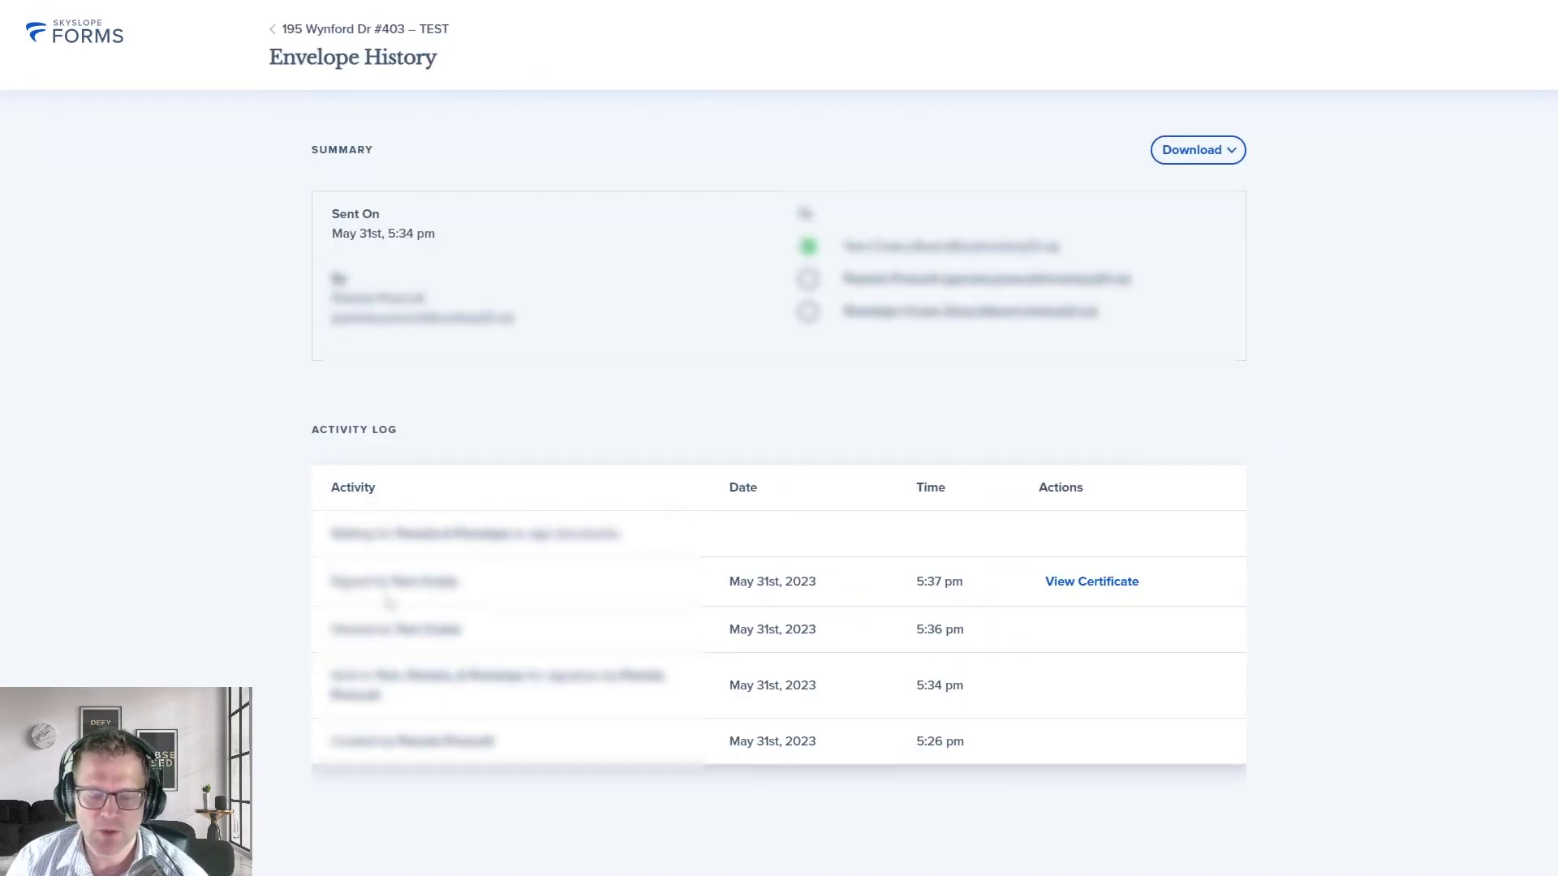
left_click_drag(731, 630, 1002, 635)
left_click(994, 637)
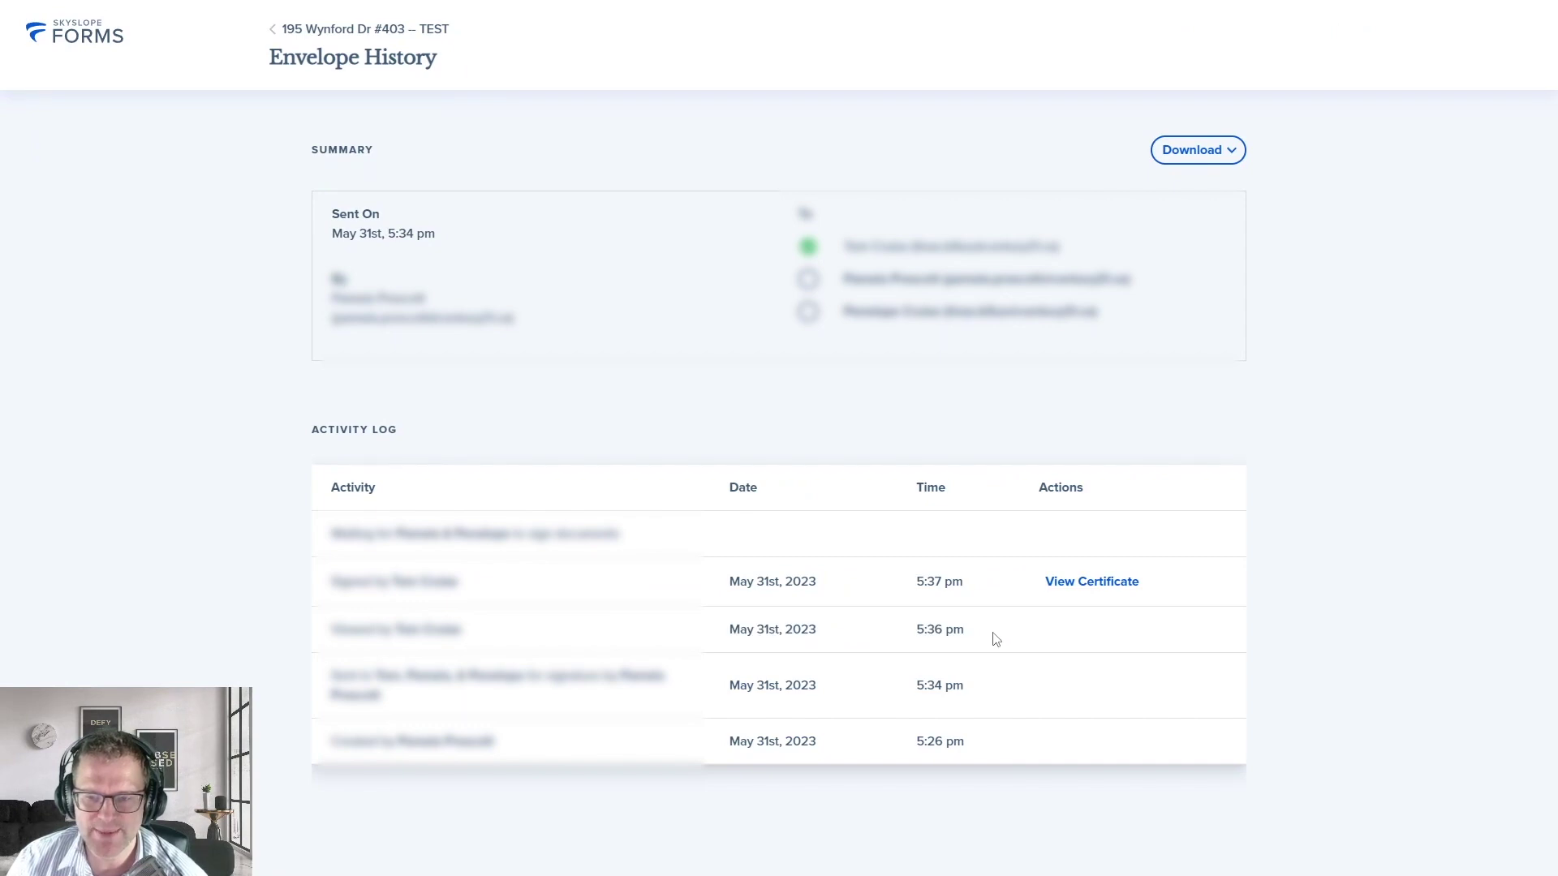
left_click_drag(336, 582, 1021, 590)
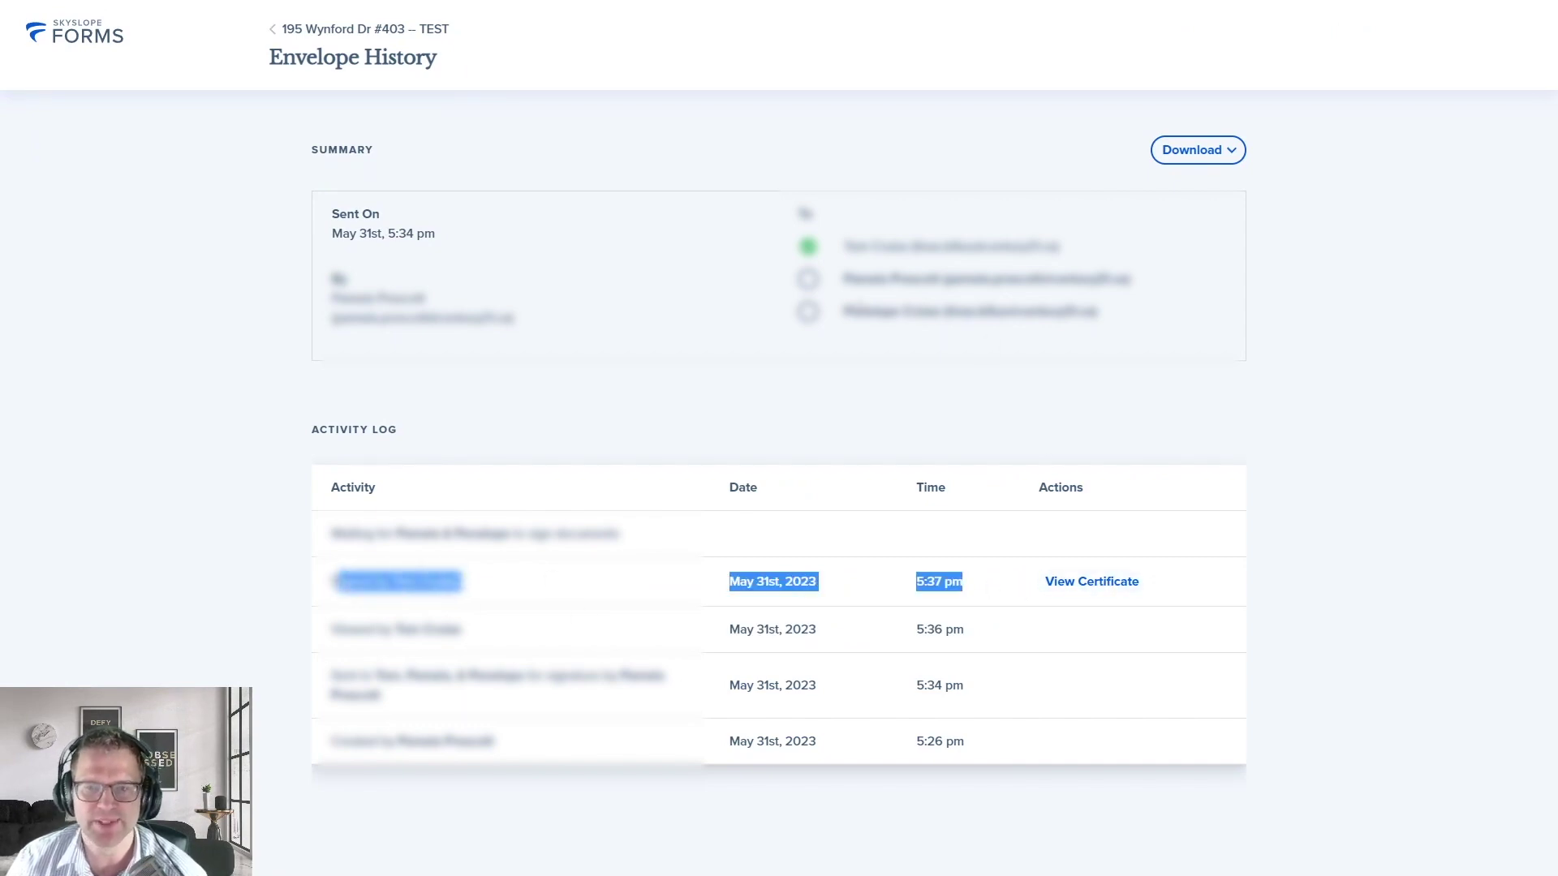
left_click_drag(840, 282, 1088, 319)
left_click(1087, 319)
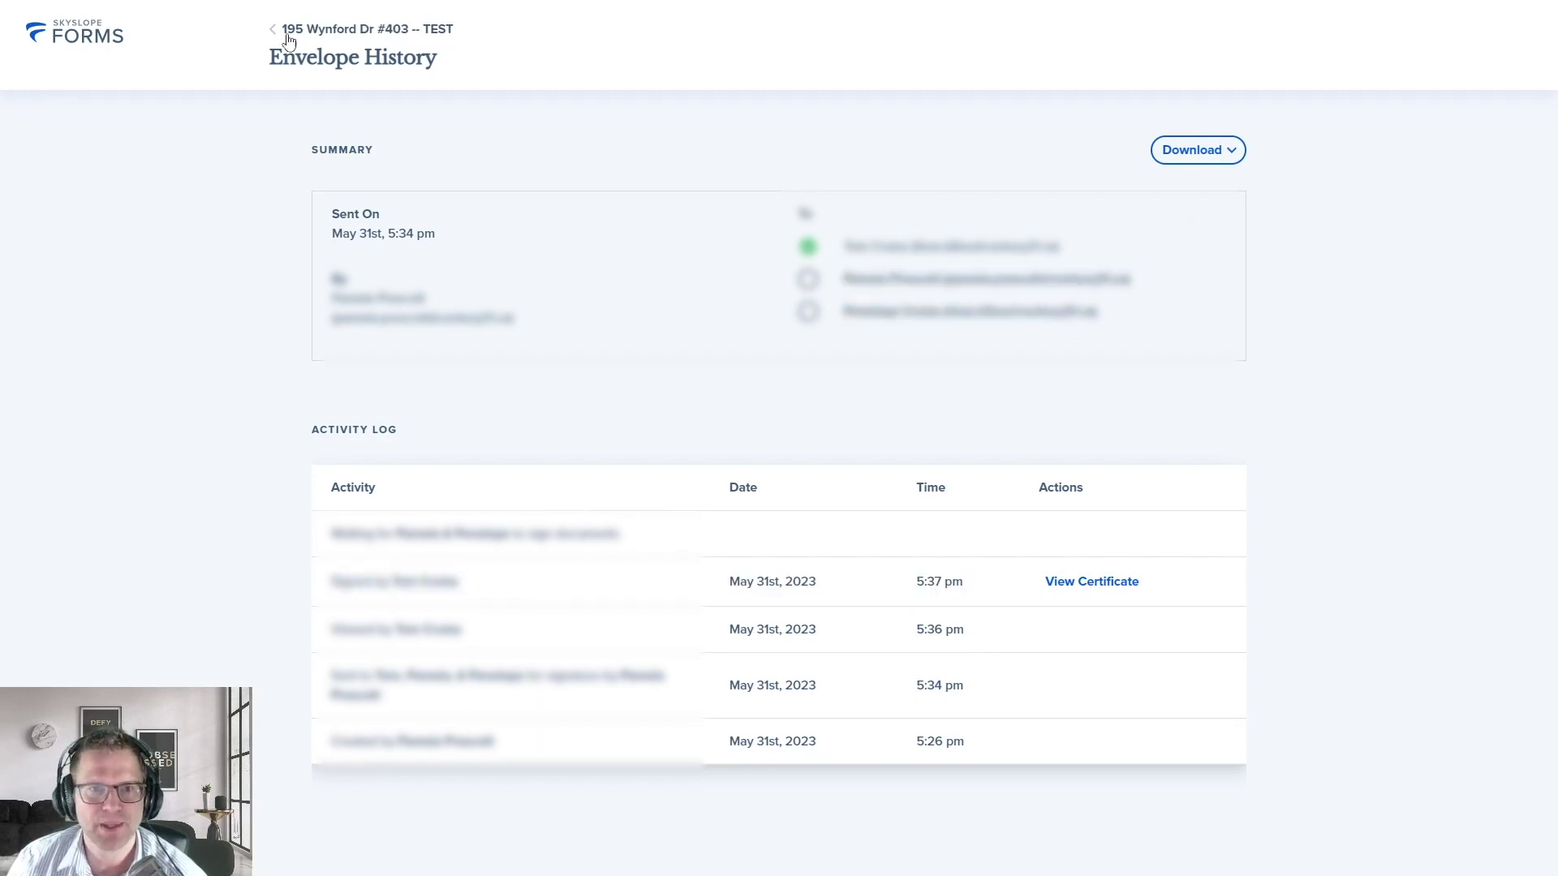
left_click(286, 33)
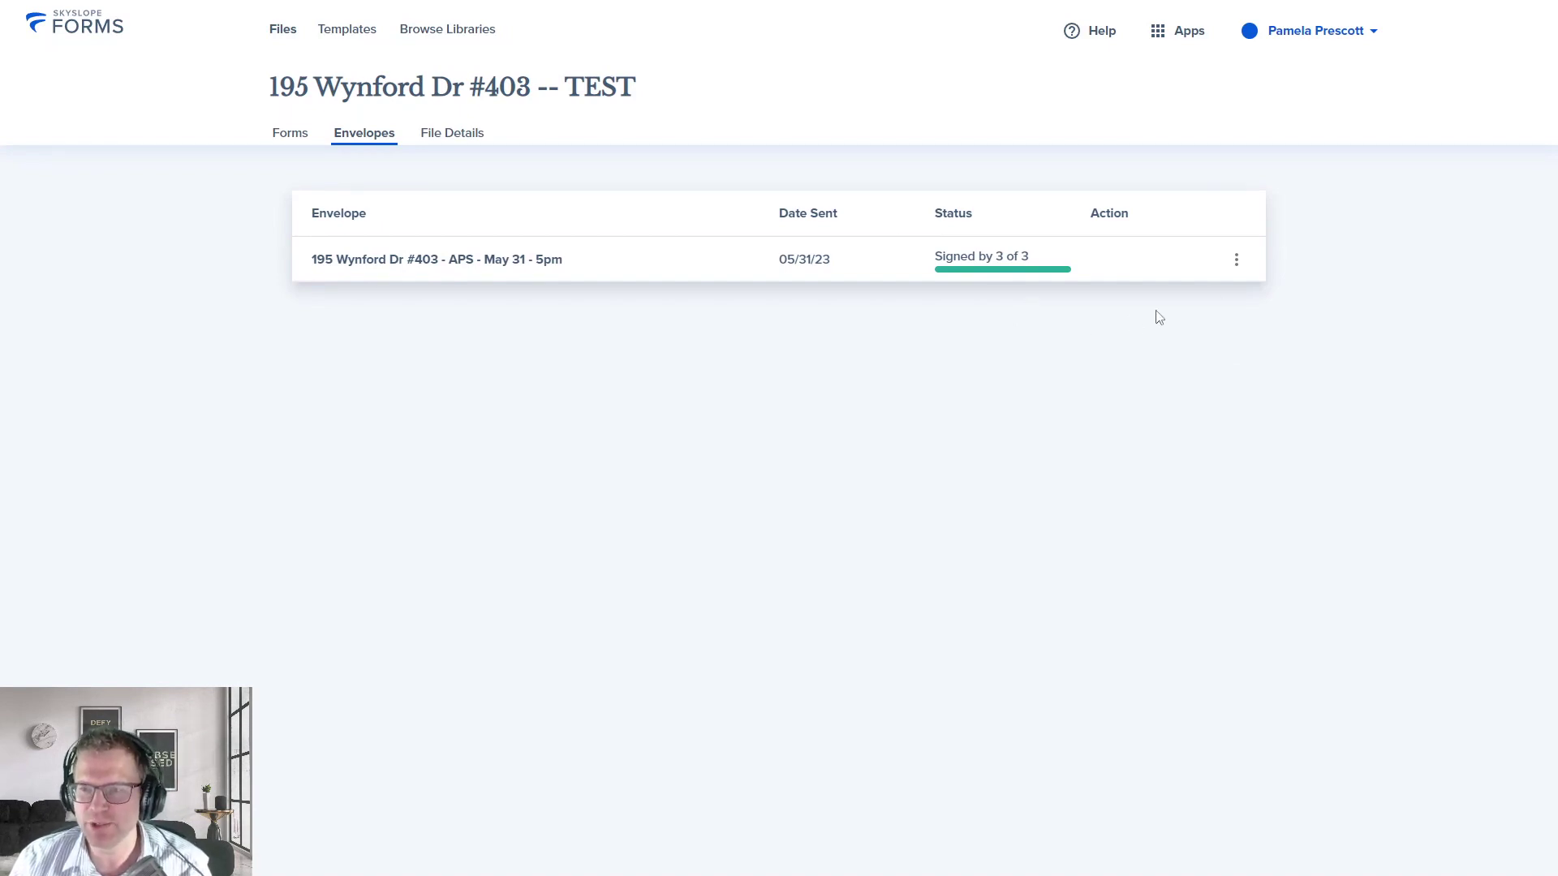
Open the fully signed envelope's history and check its Download options.
left_click(1237, 258)
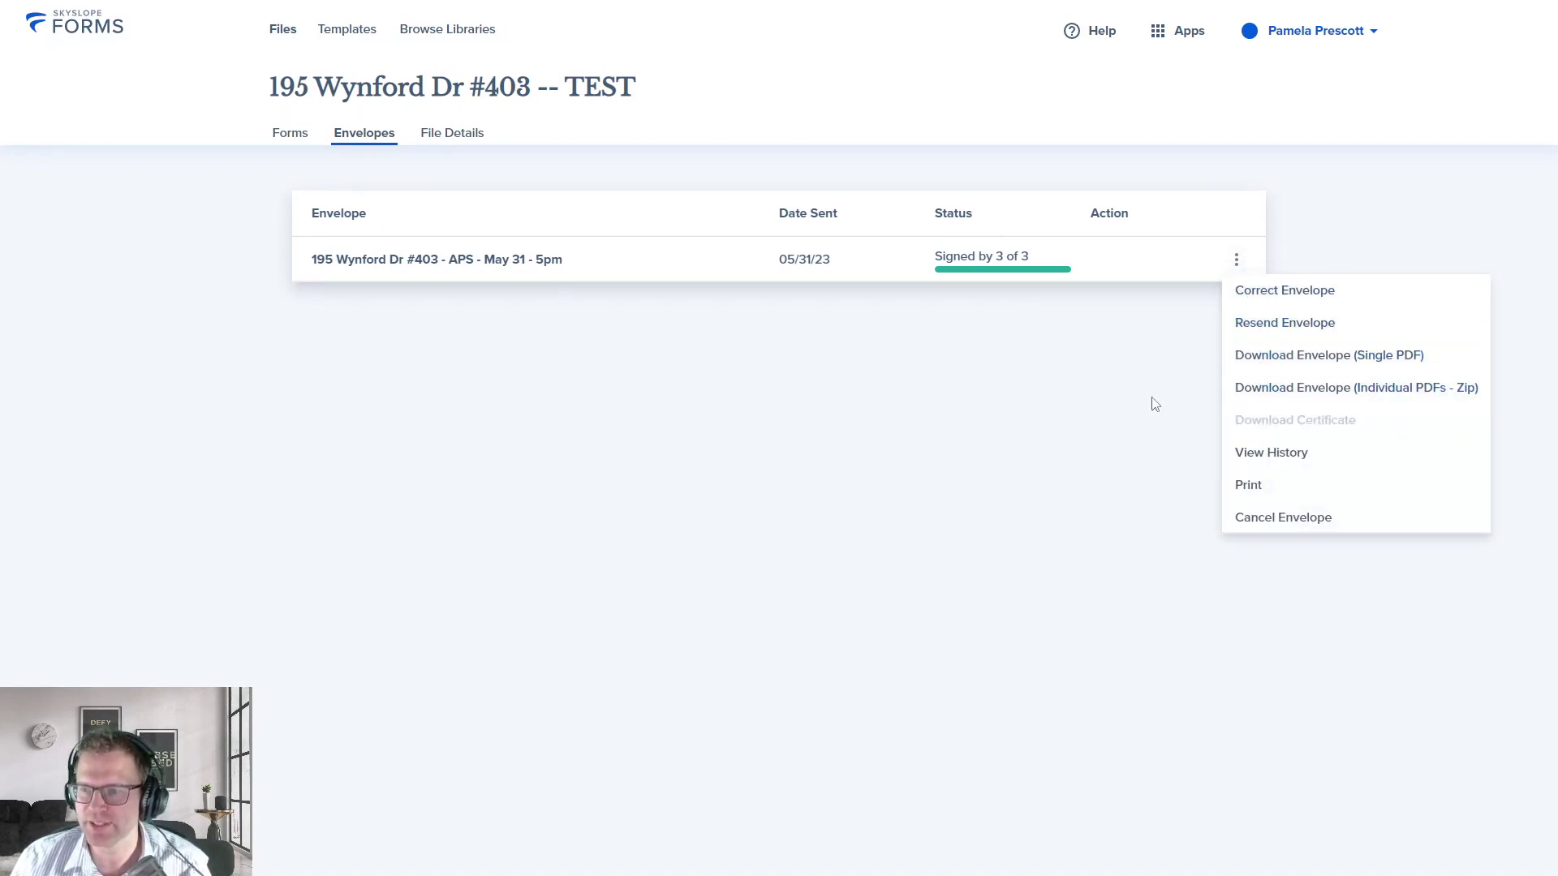
left_click(1237, 259)
left_click(1237, 259)
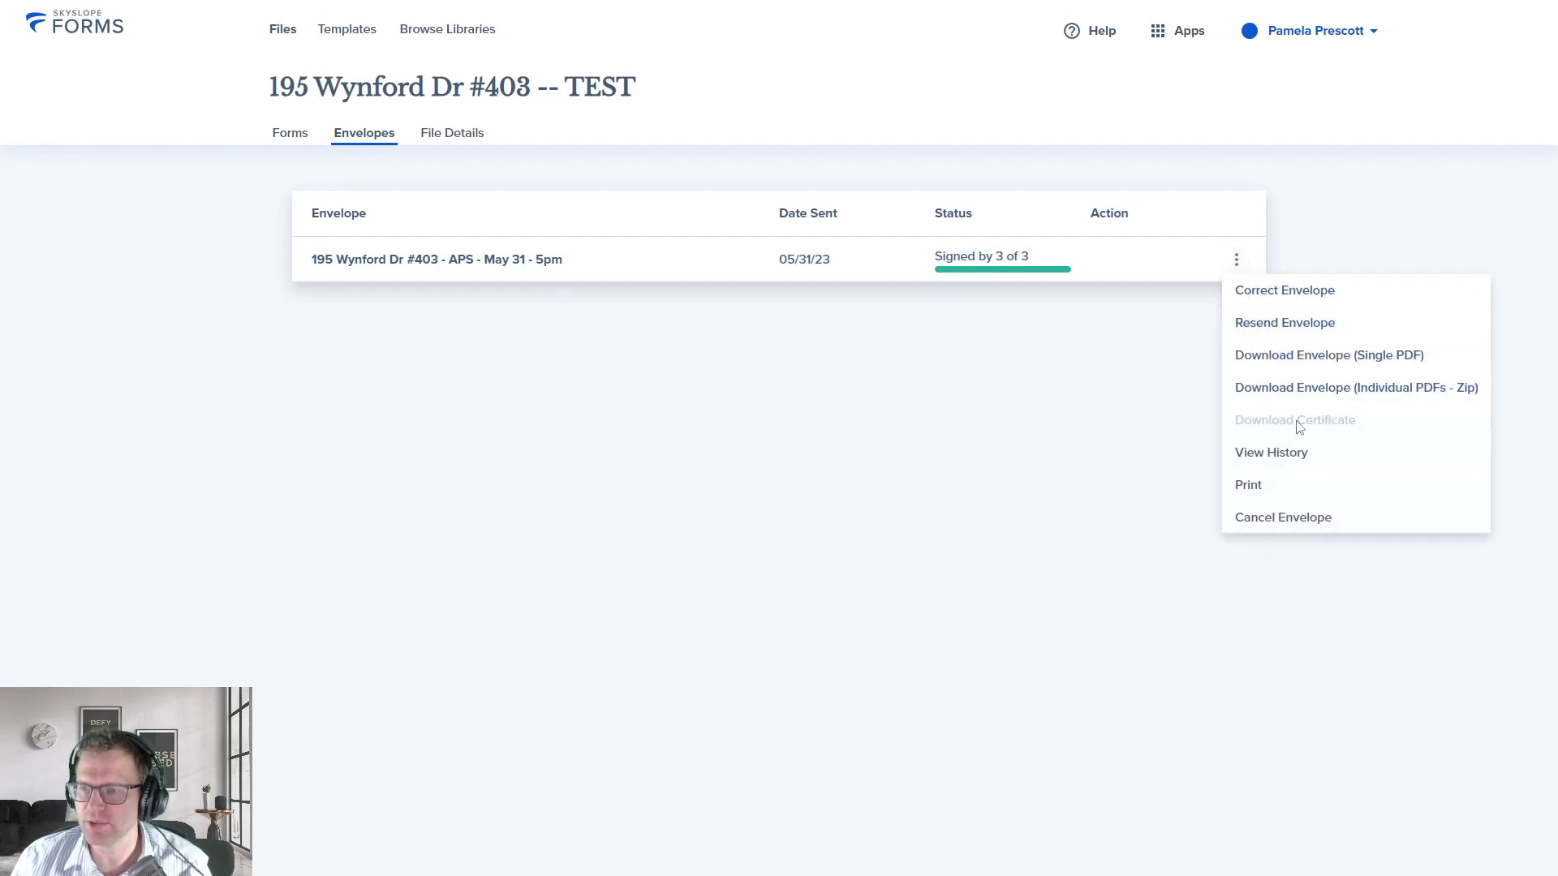
left_click(1298, 452)
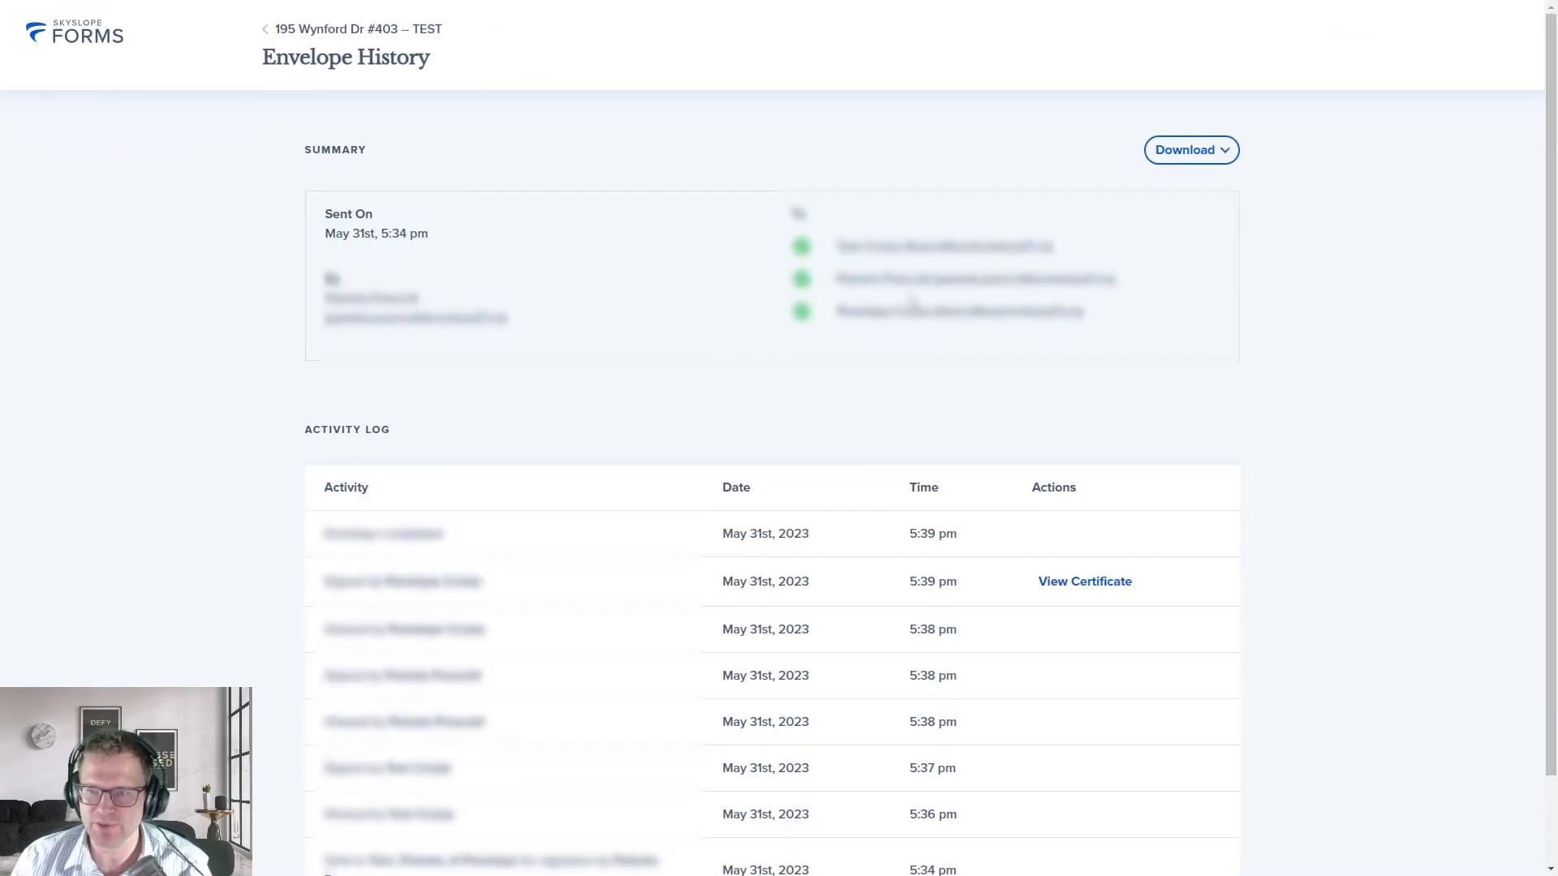
left_click(1226, 153)
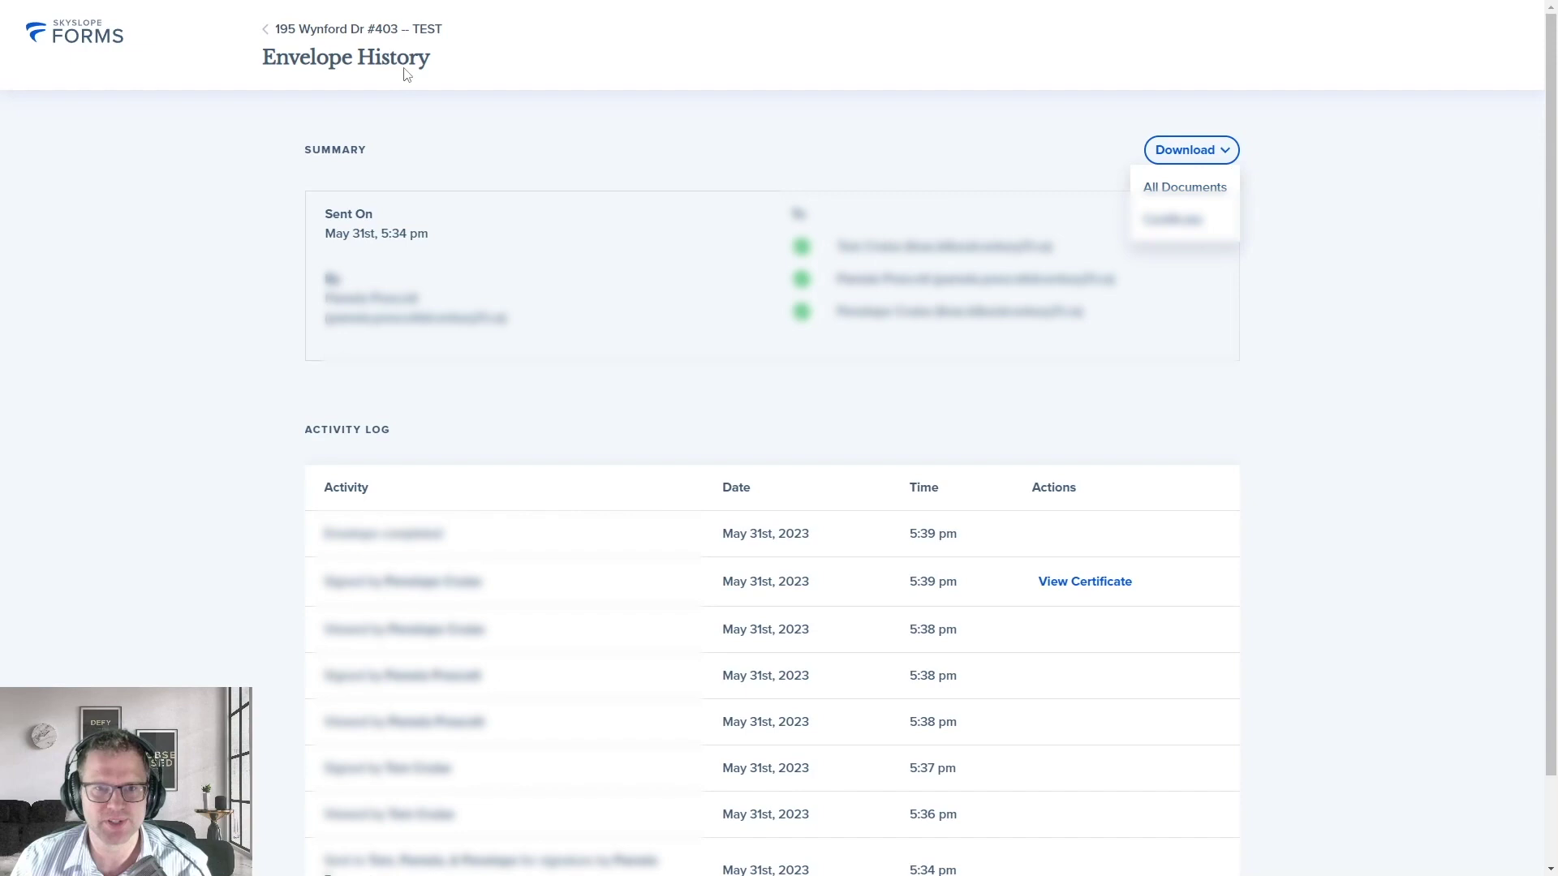
left_click(265, 30)
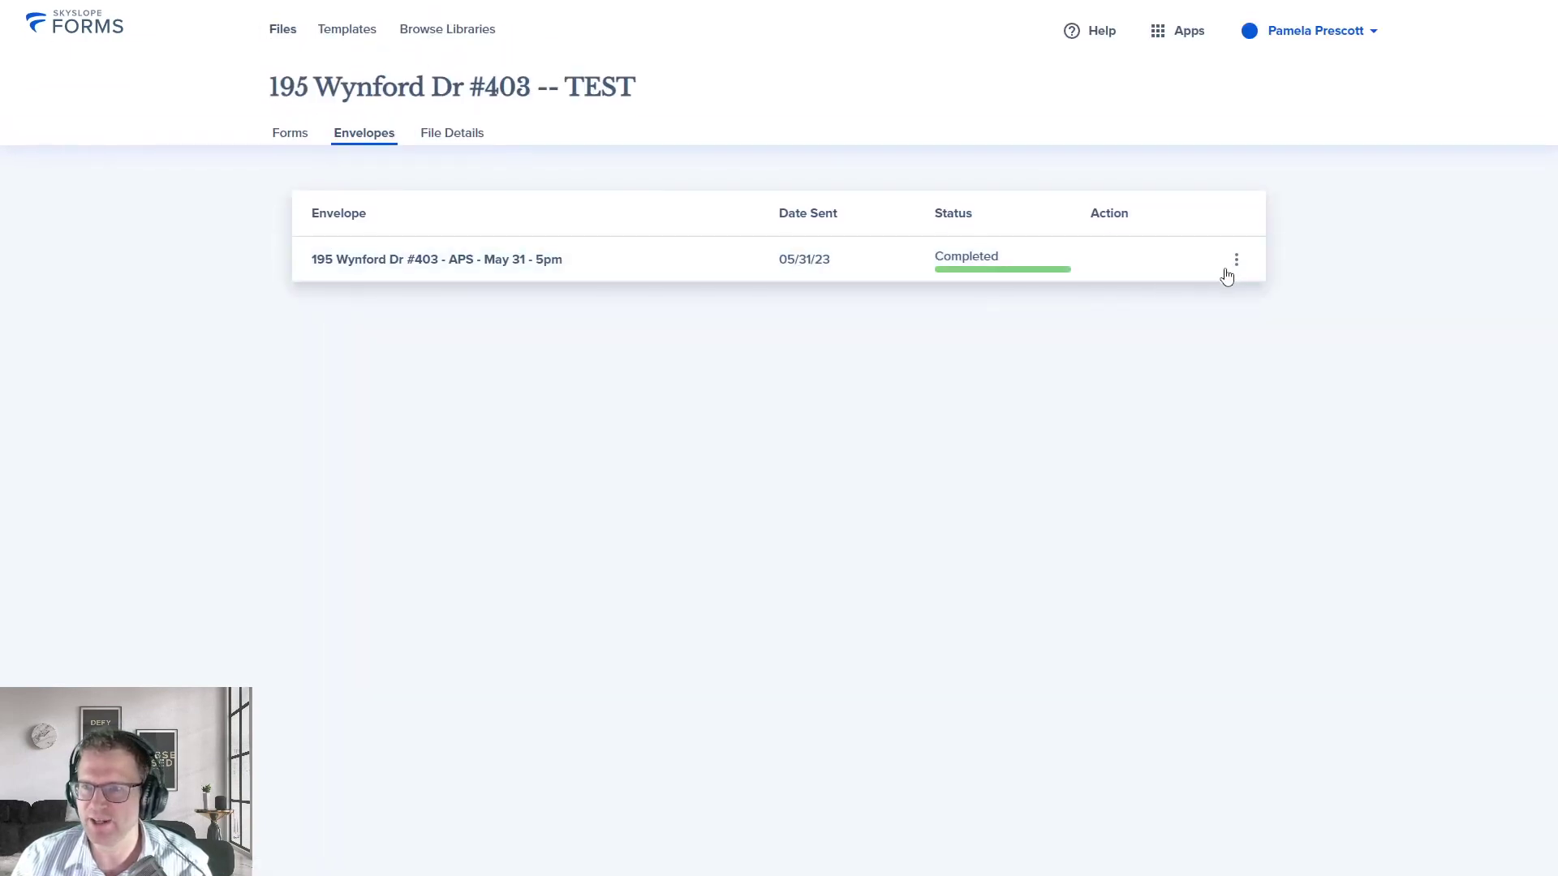
Back on the envelope list, recheck the Completed envelope's action options.
left_click(1236, 260)
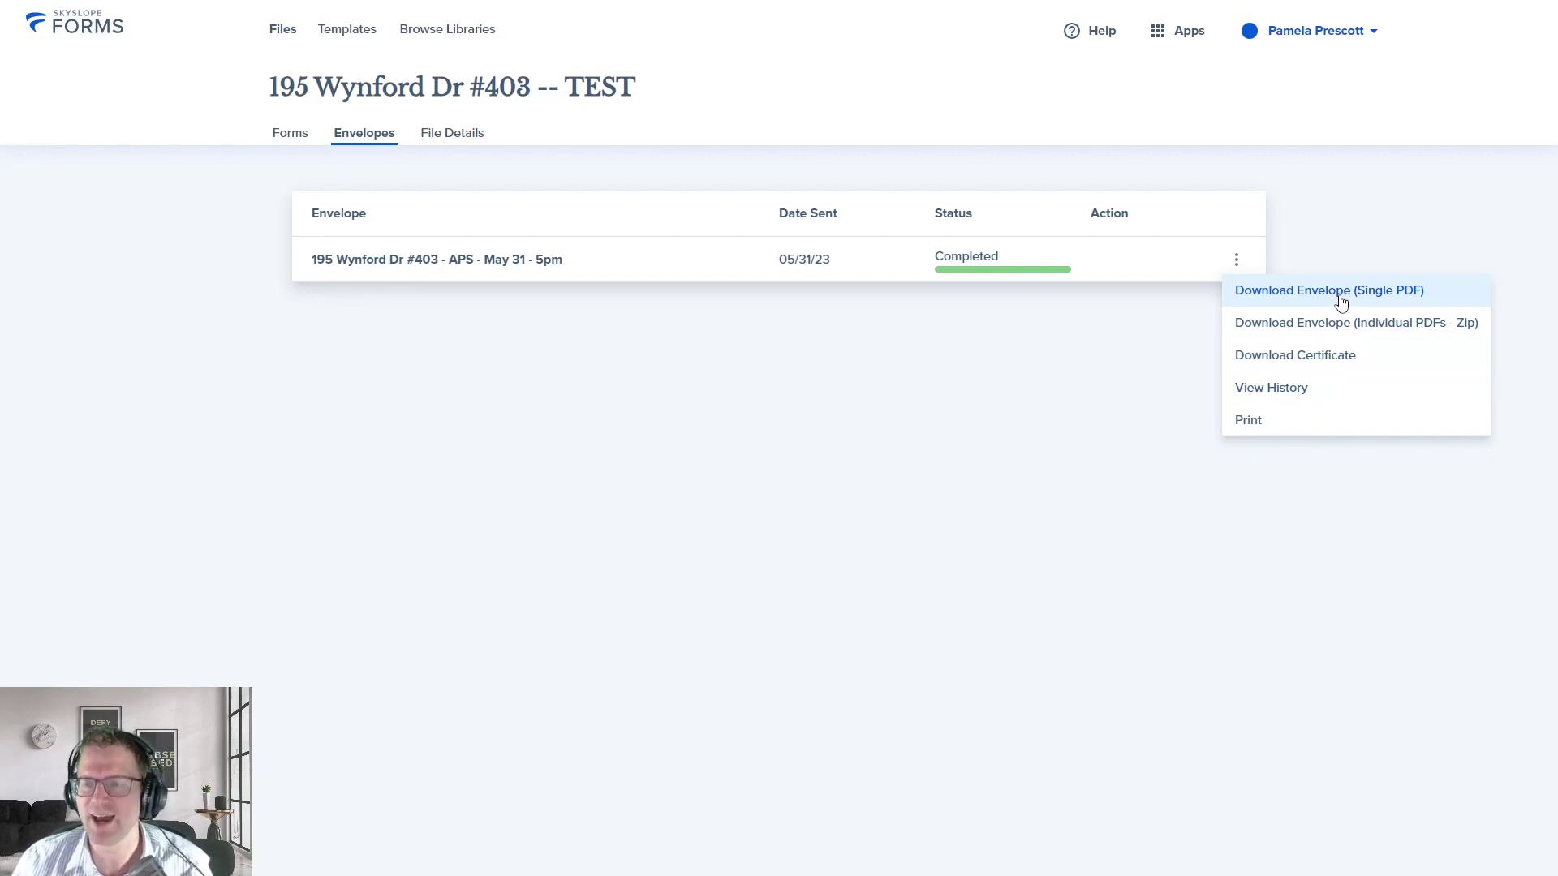
left_click(1281, 235)
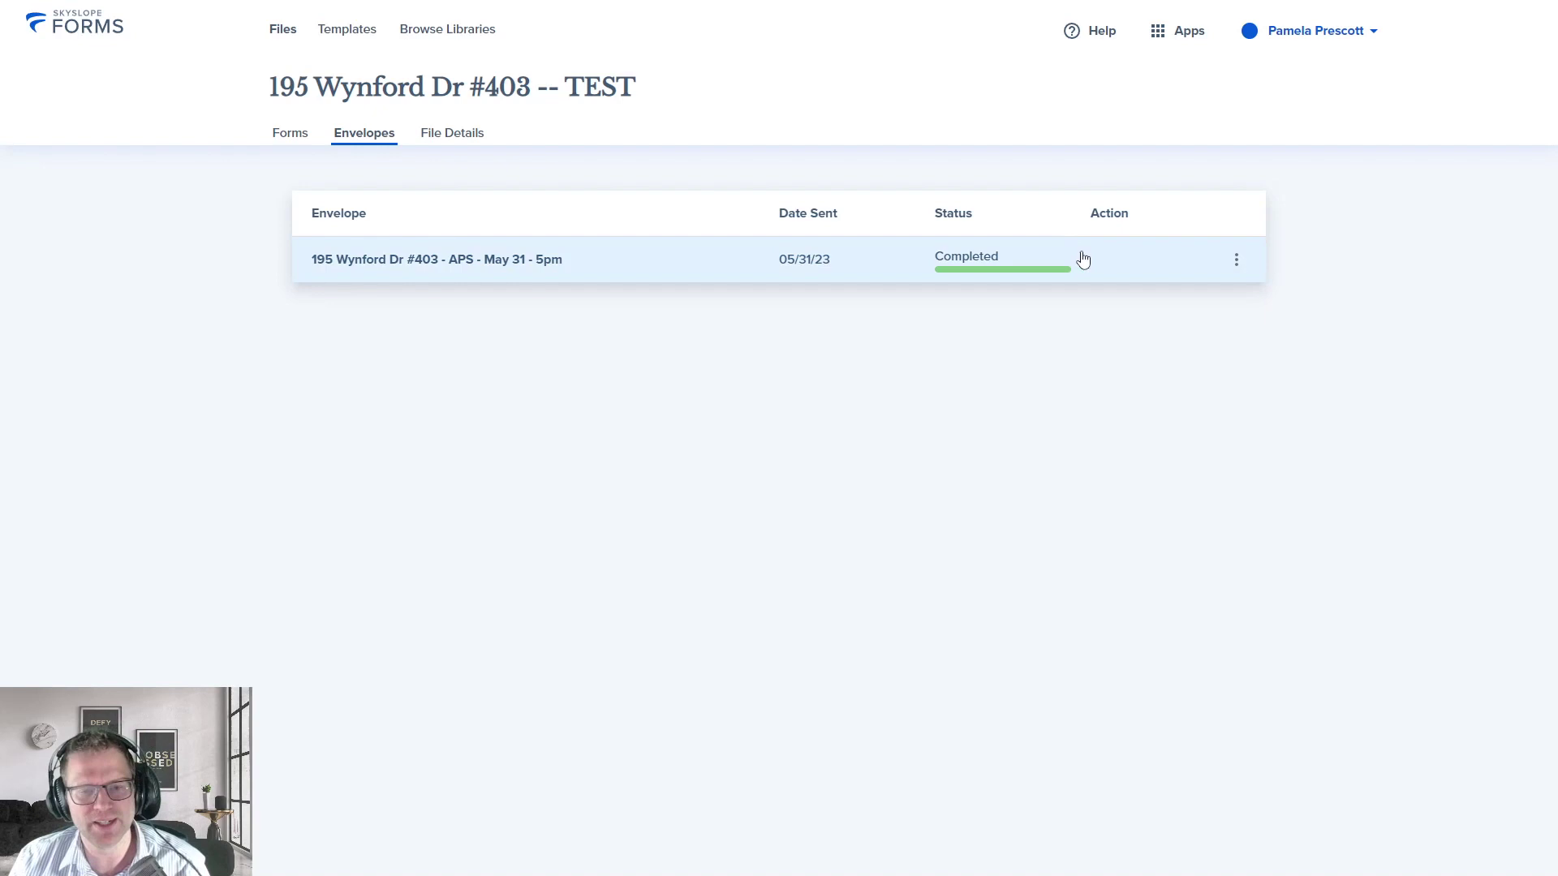
left_click(1235, 259)
left_click(1354, 258)
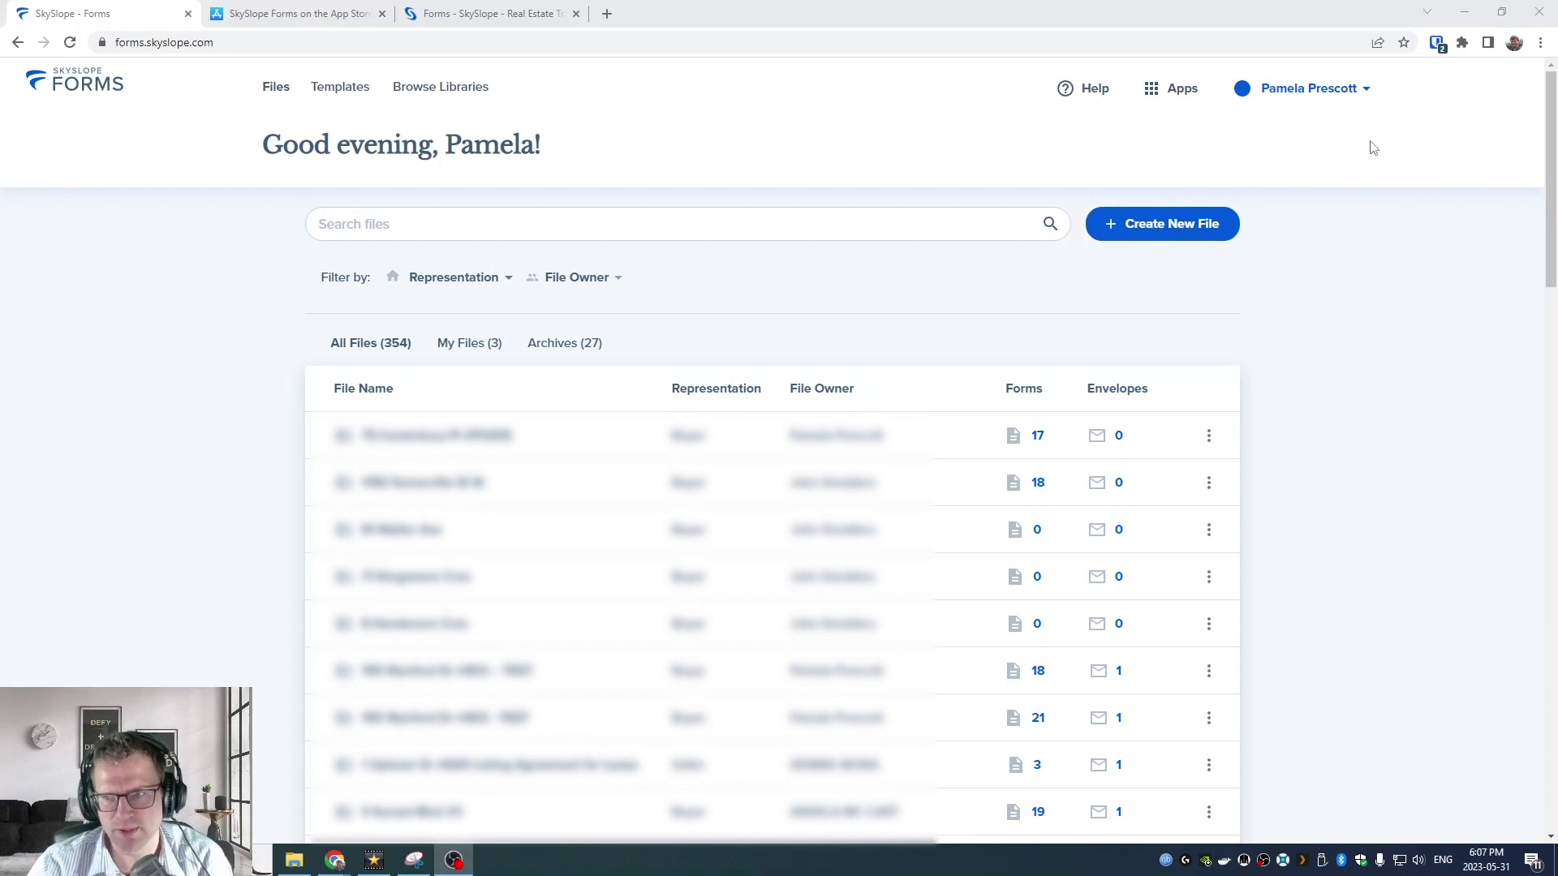
Go to My Team from the profile menu and focus the team search field.
left_click(1370, 96)
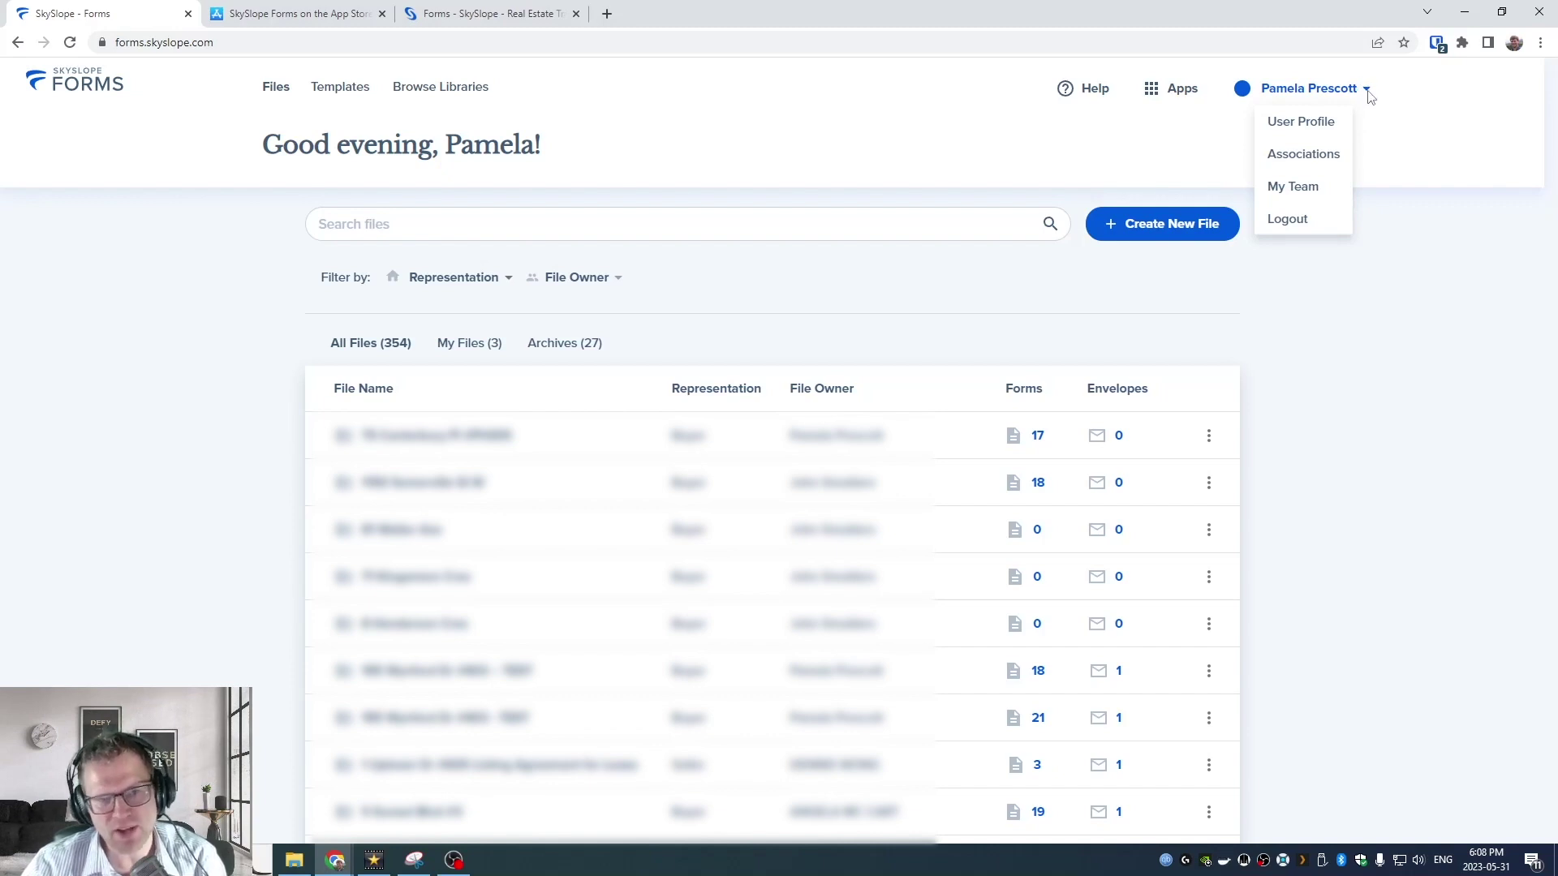
left_click(1298, 193)
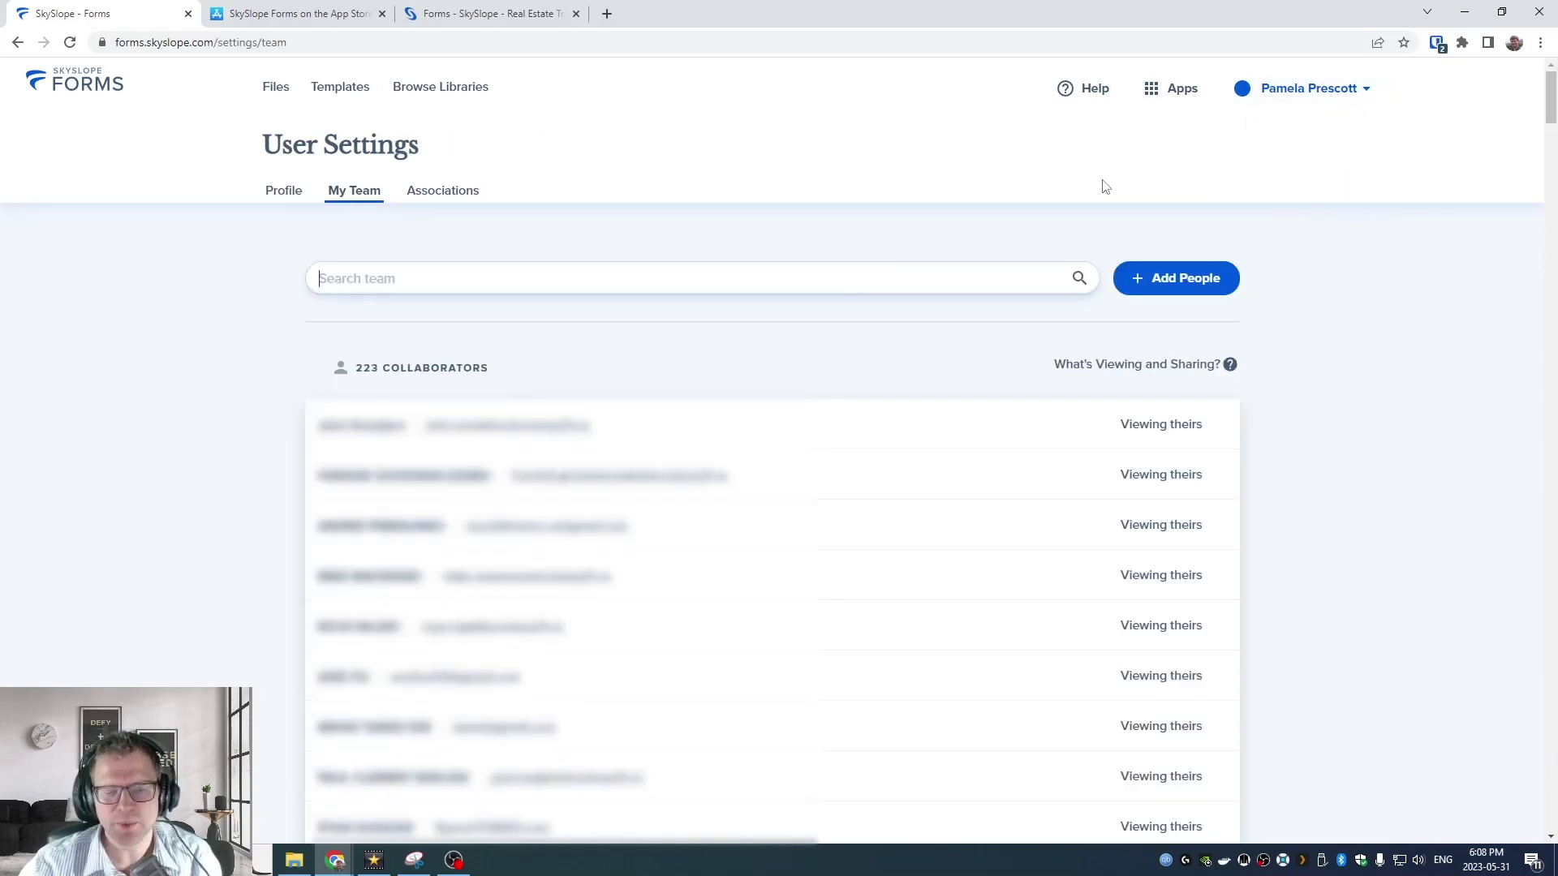
left_click(477, 289)
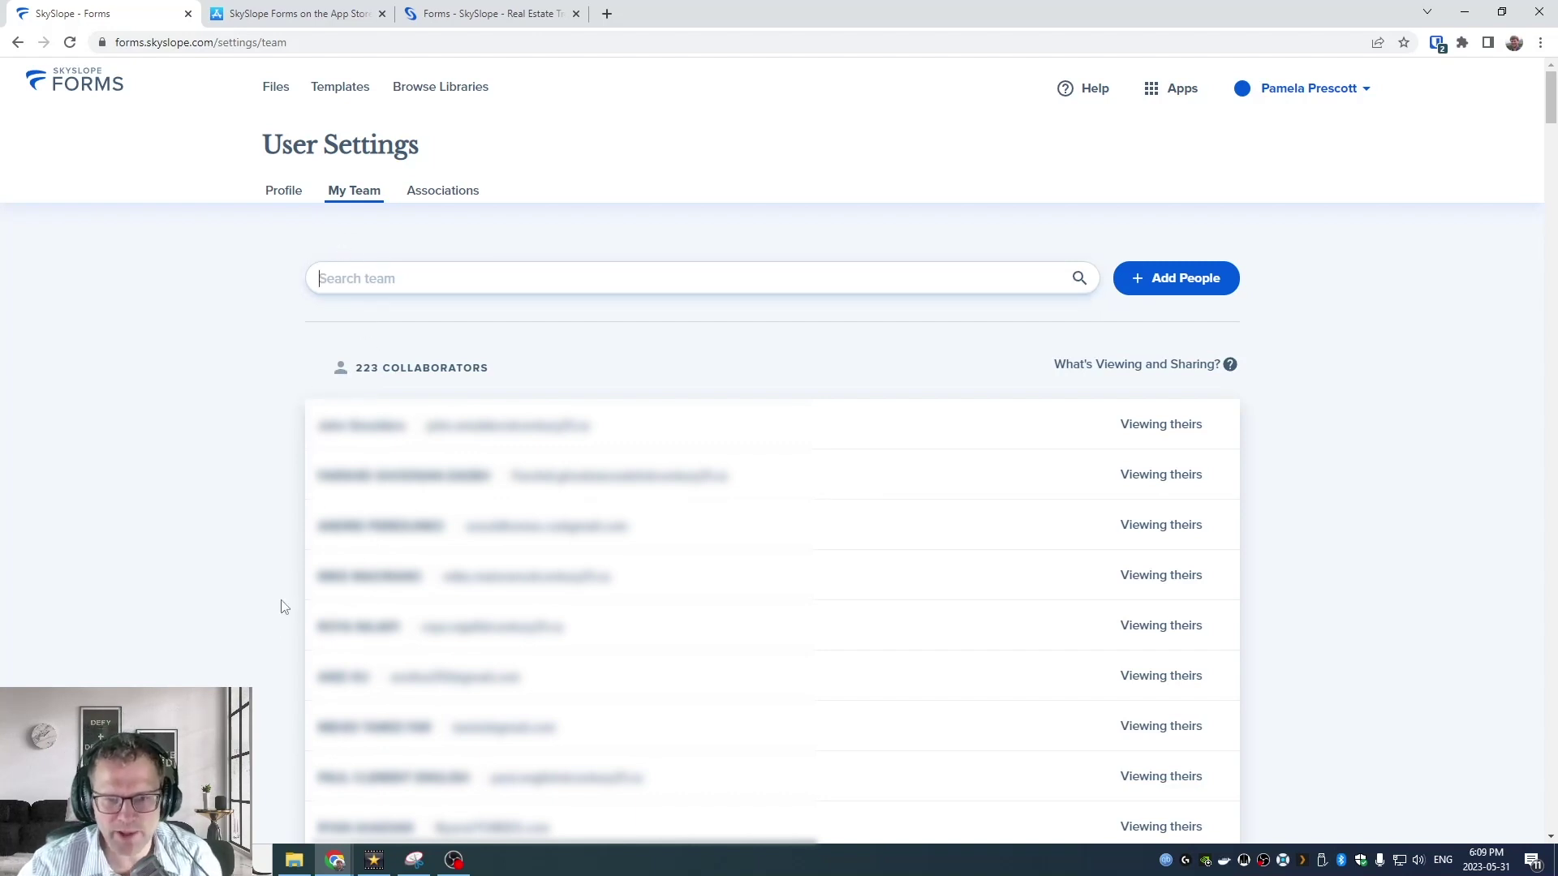
left_click(363, 280)
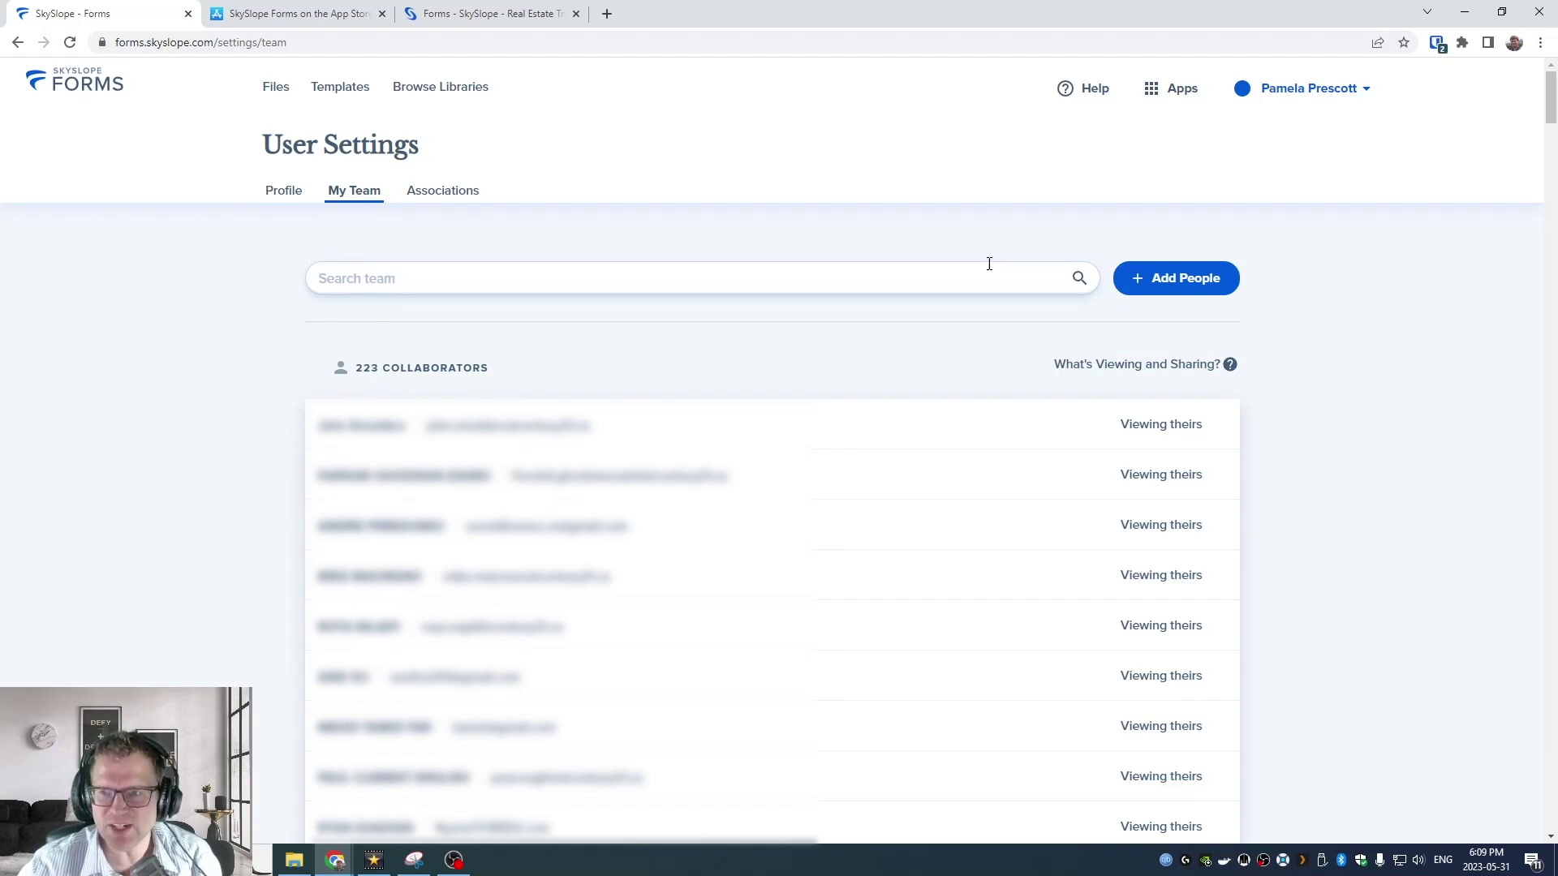
Invite a new colleague through Add People using their e-mail address.
left_click(1184, 280)
left_click(509, 345)
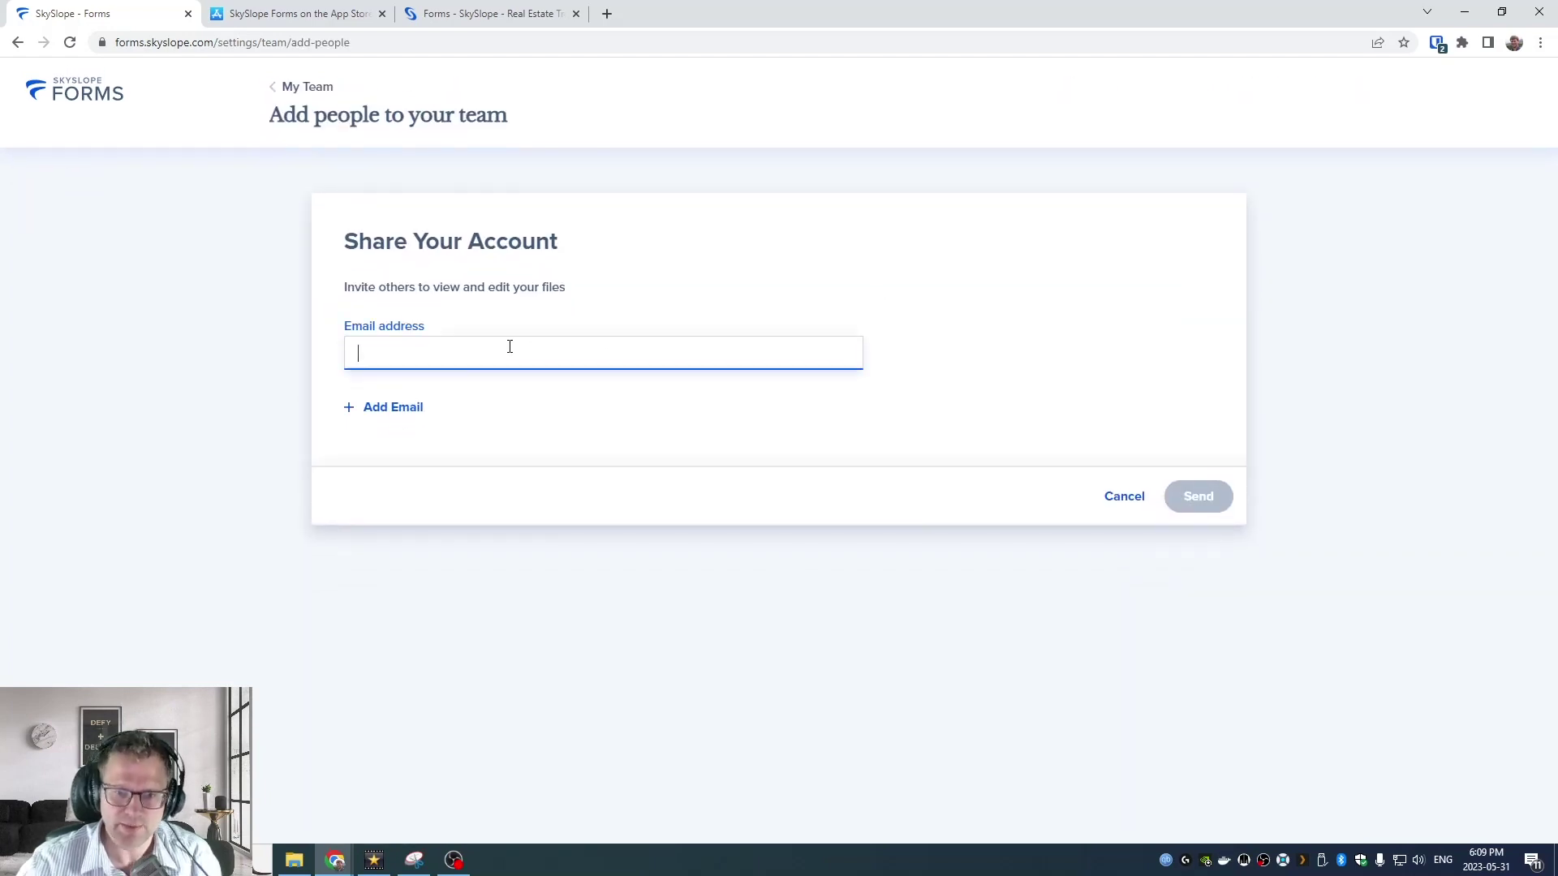
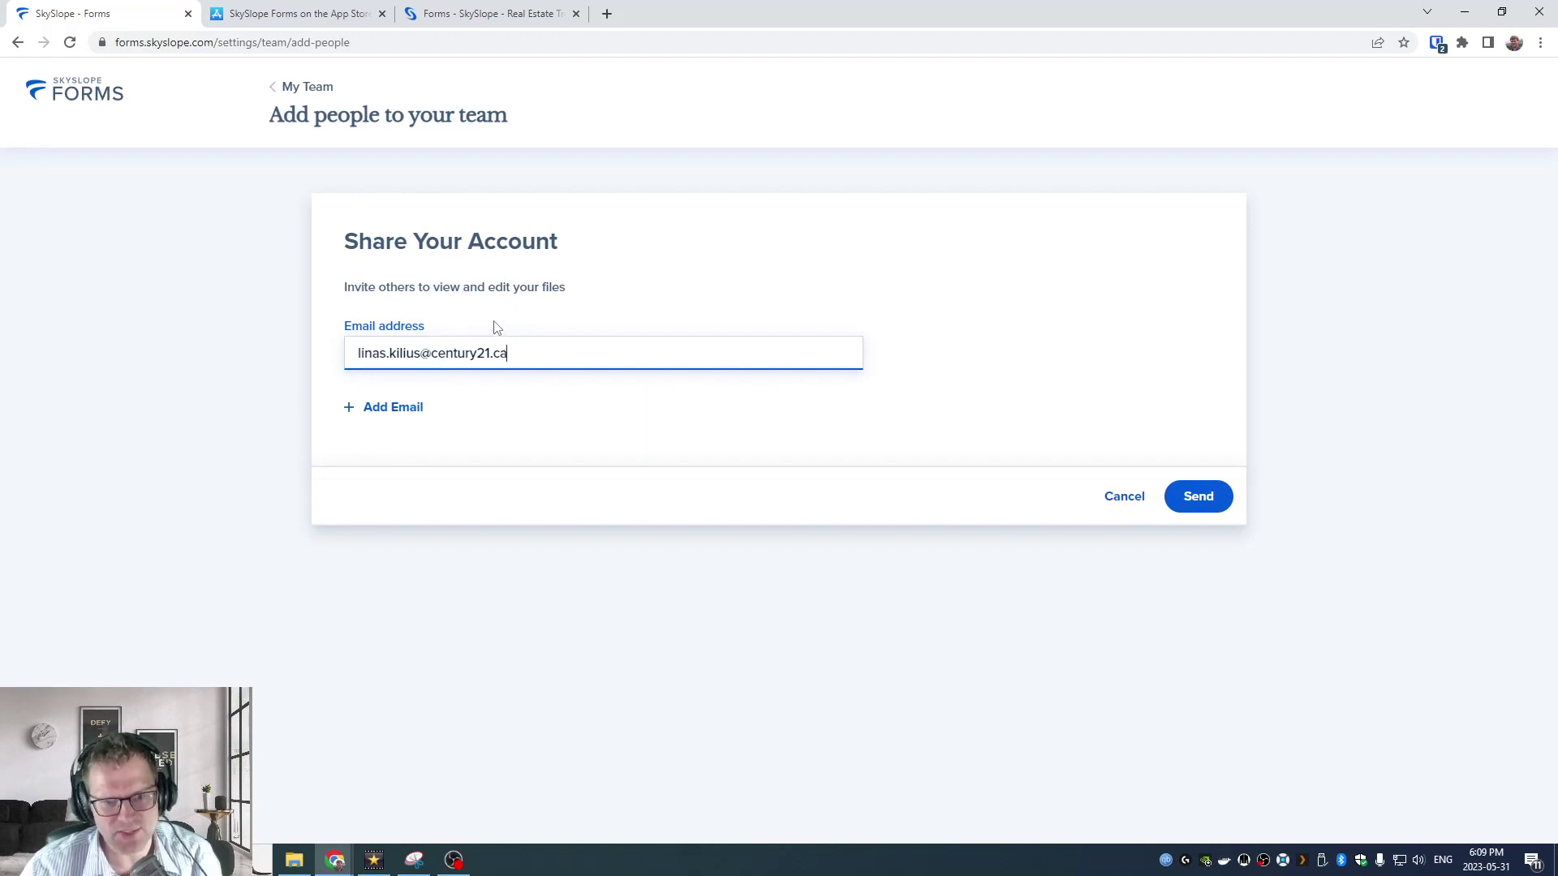
left_click(1210, 504)
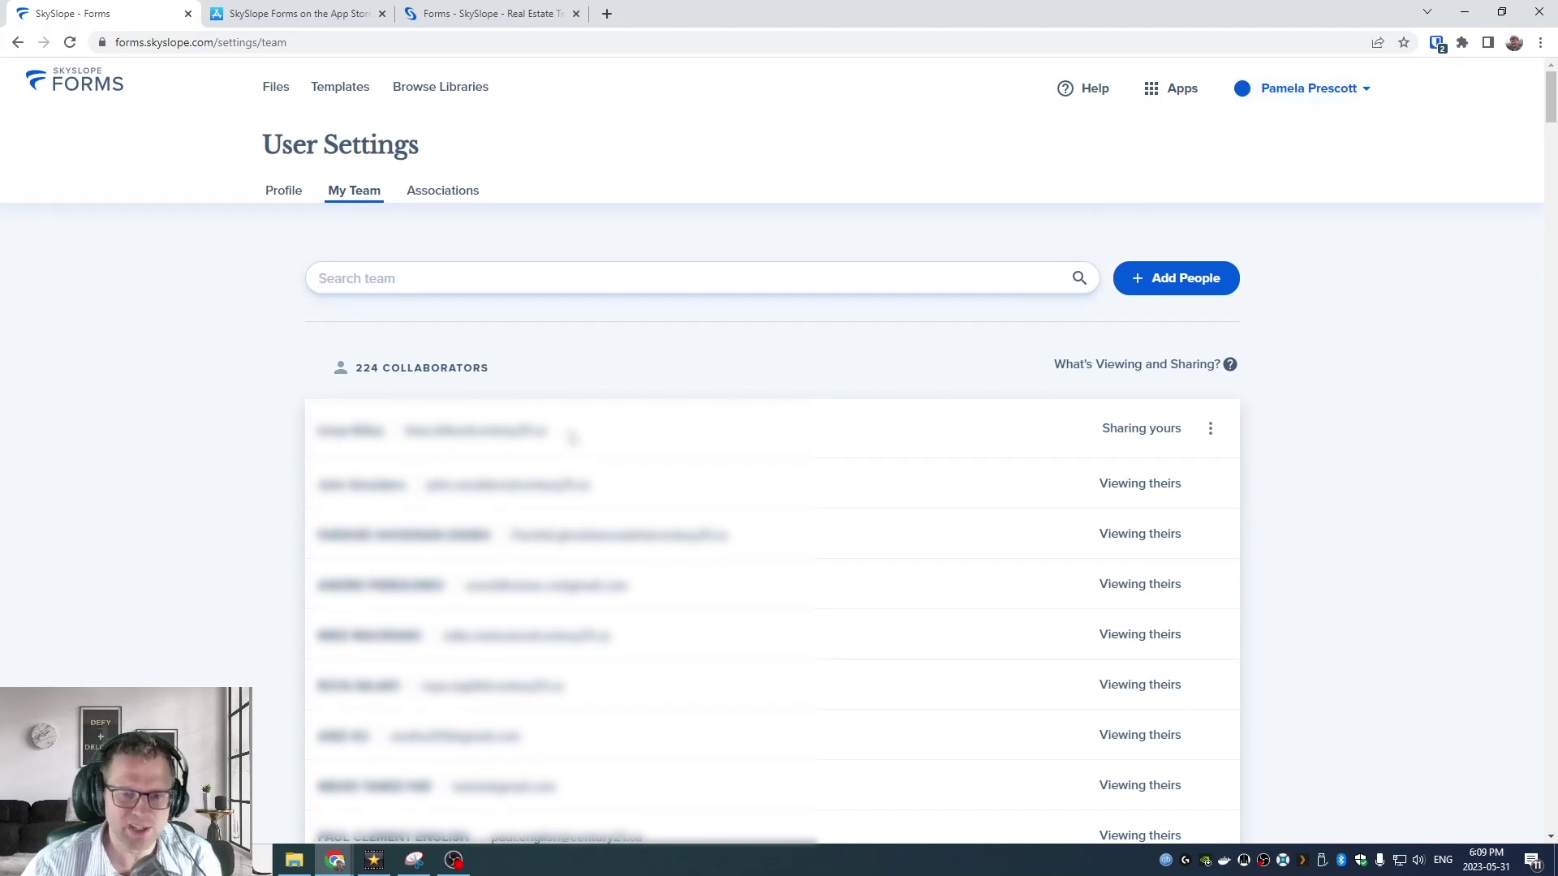
Check the new member's Sharing yours status and close its options menu without stopping sharing.
left_click_drag(1098, 430, 1184, 429)
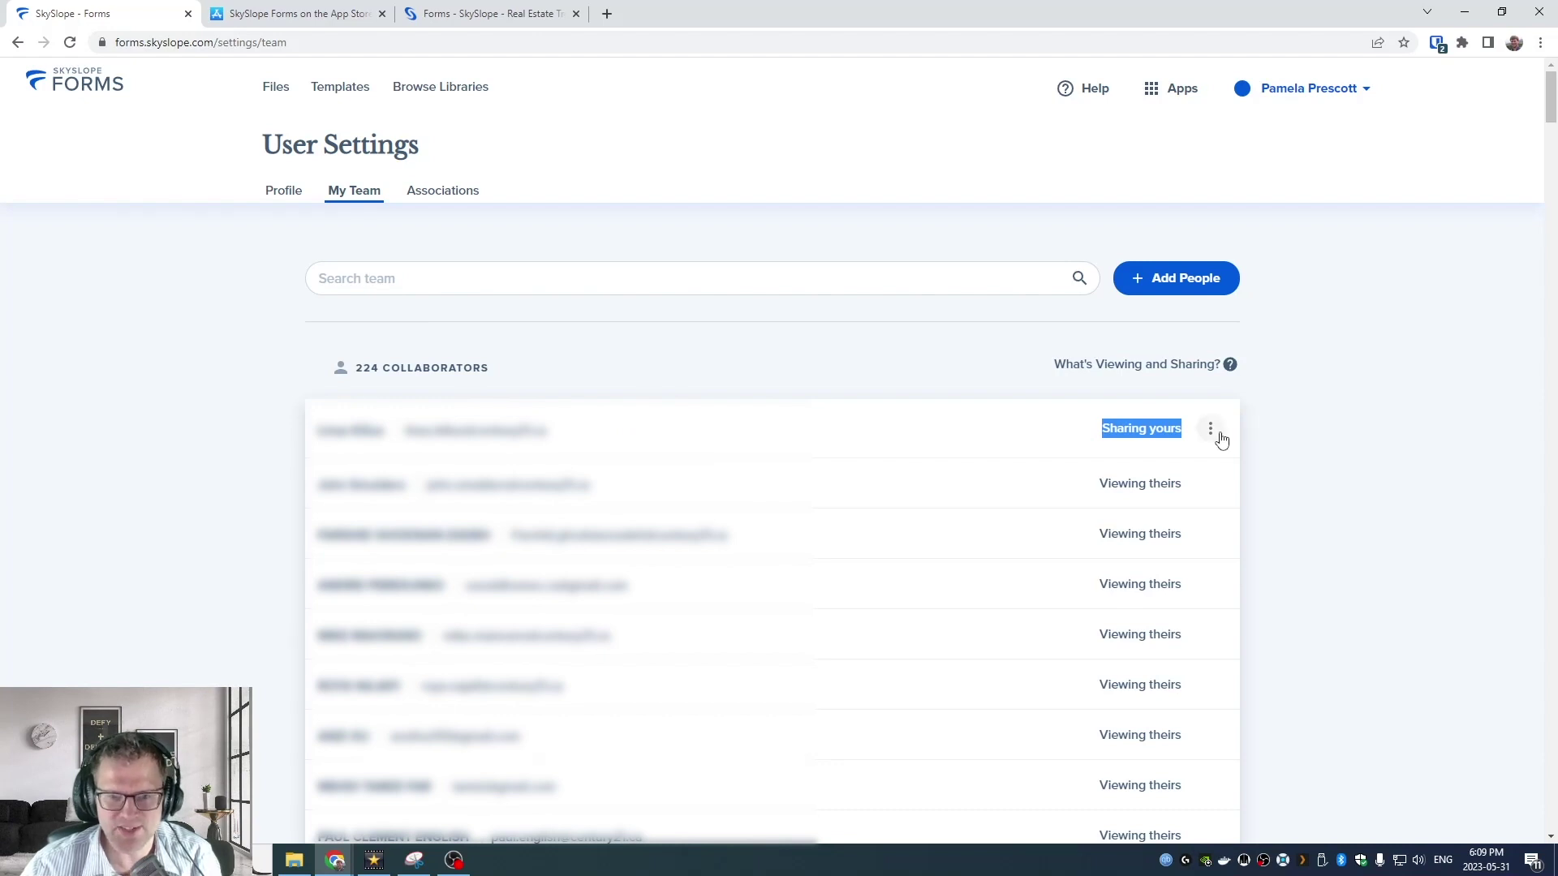
left_click(1214, 432)
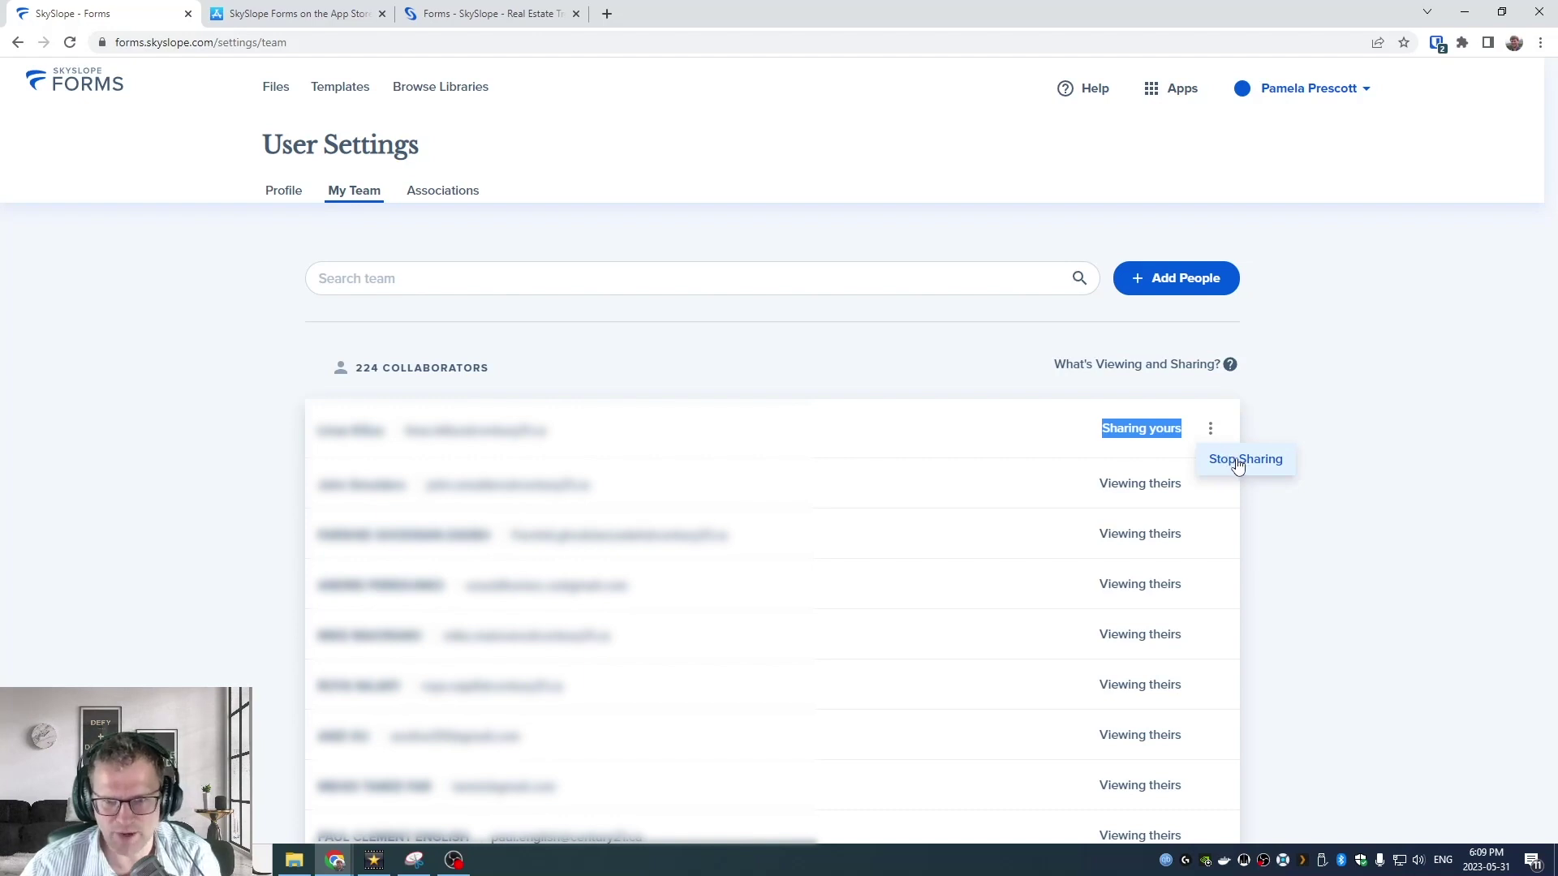
left_click(682, 380)
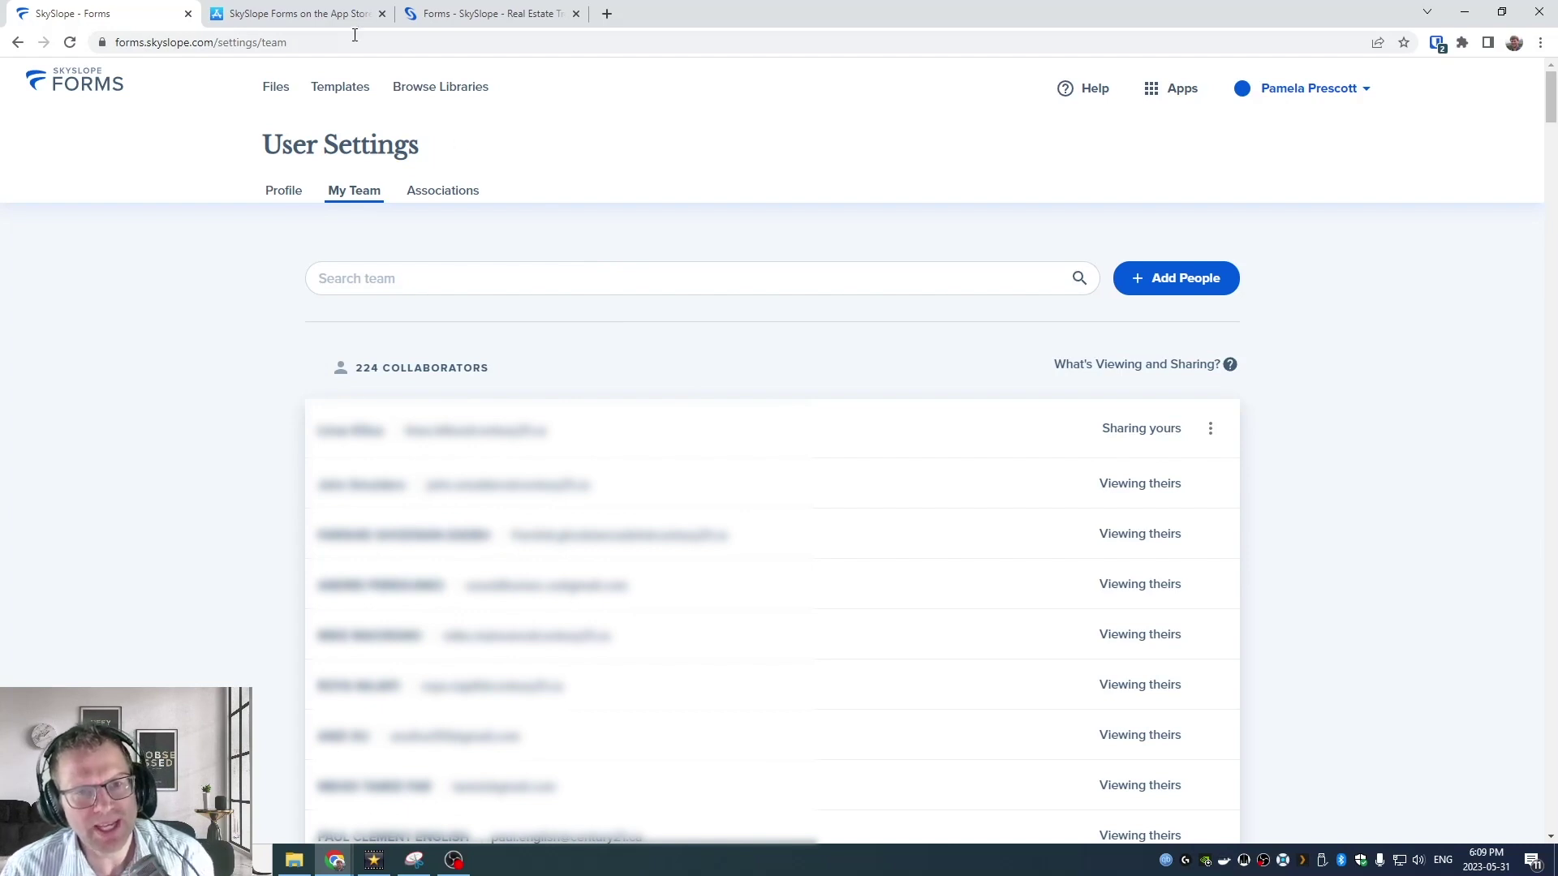
left_click(489, 15)
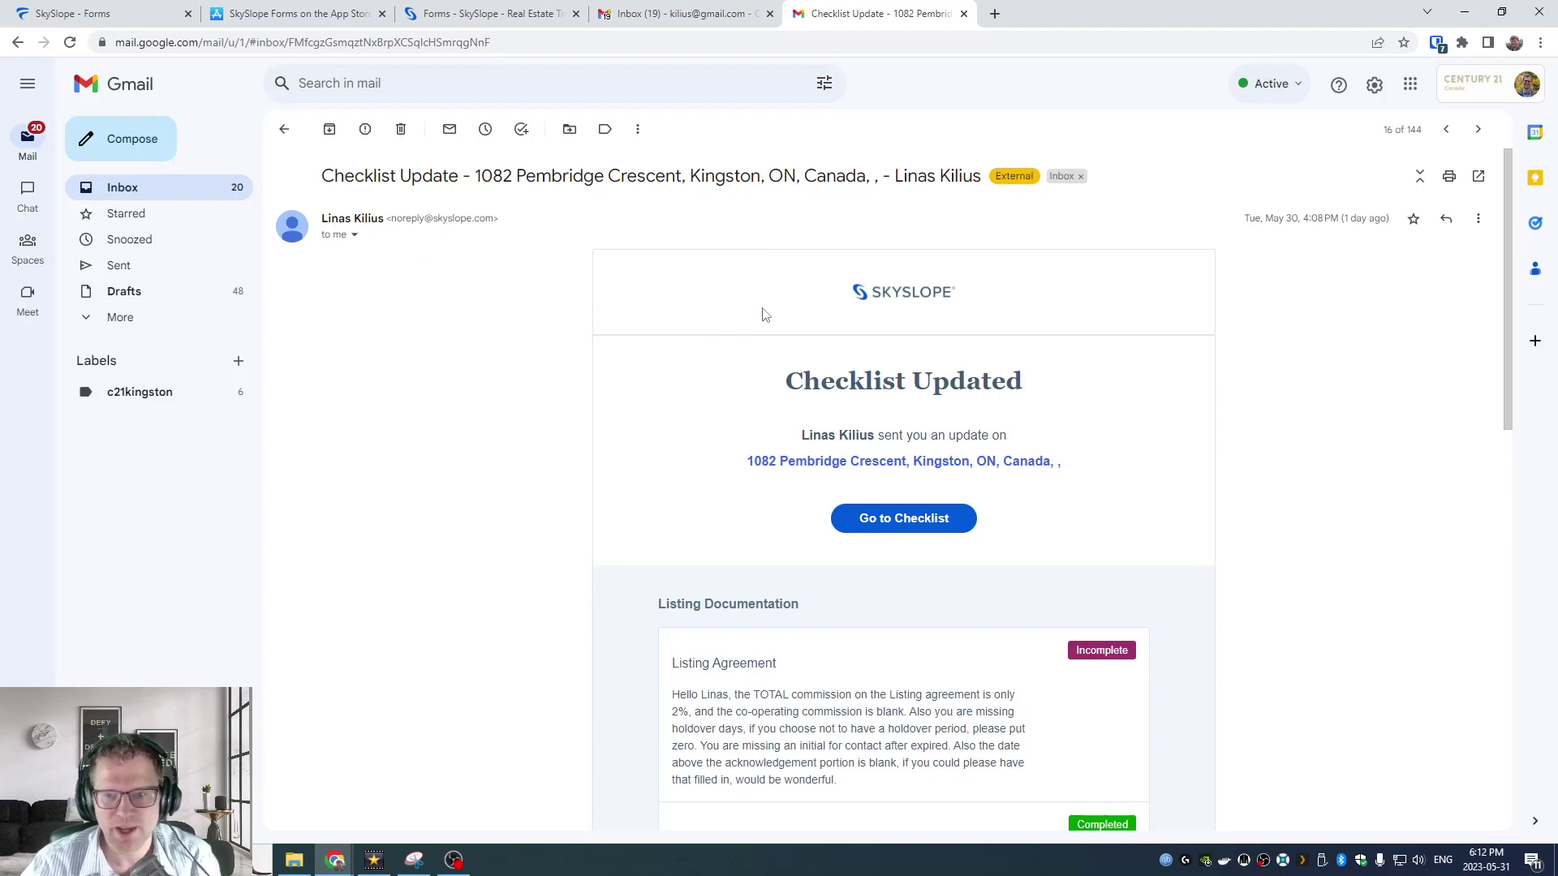
scroll(760, 312, "down", 2)
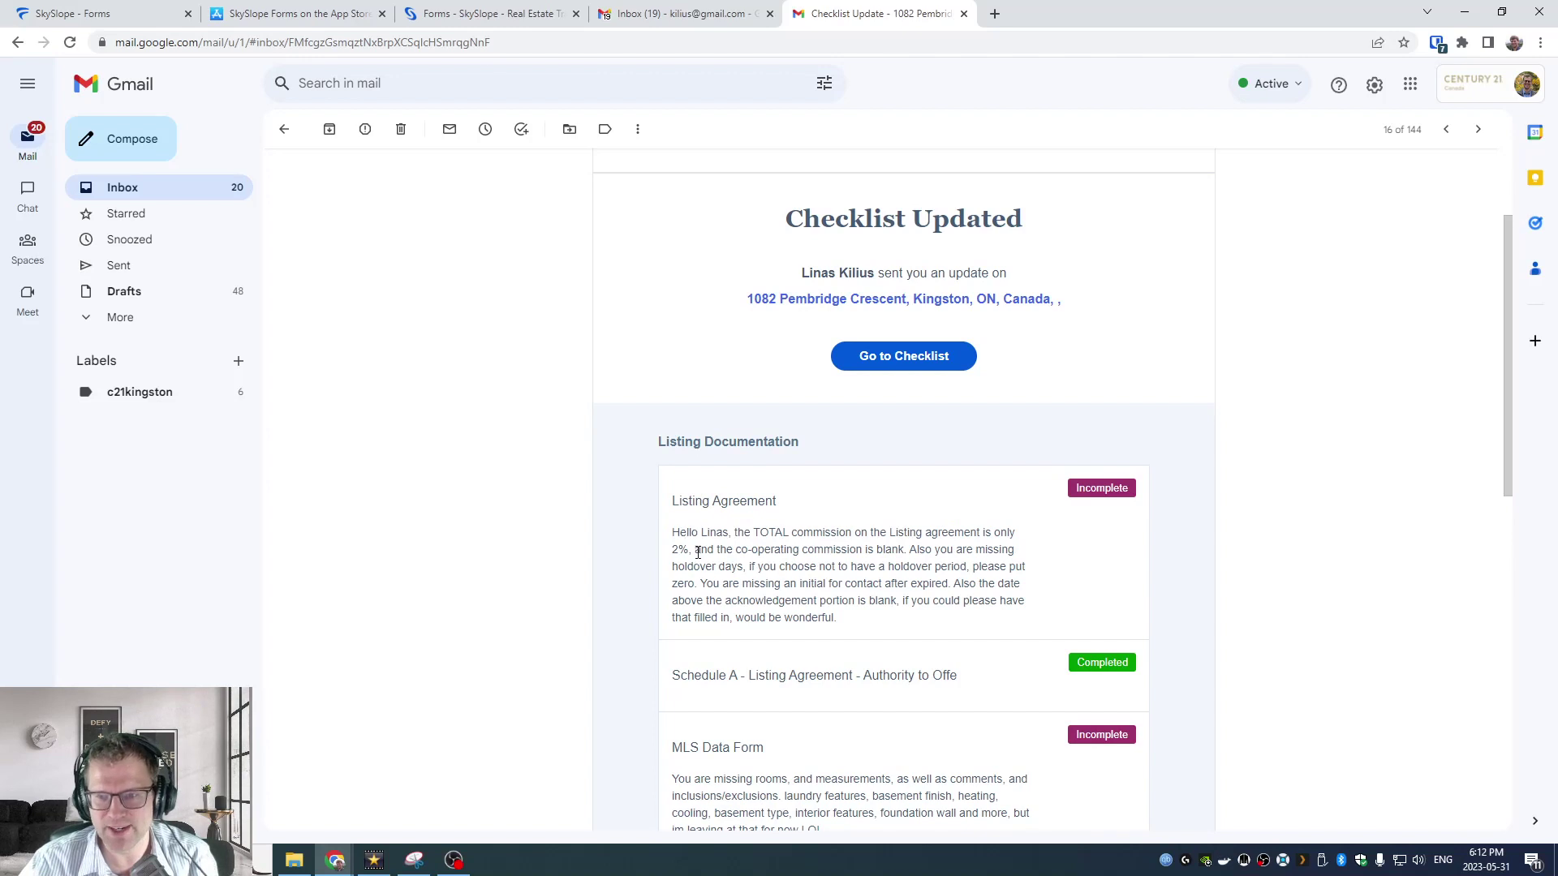
left_click_drag(741, 550, 877, 549)
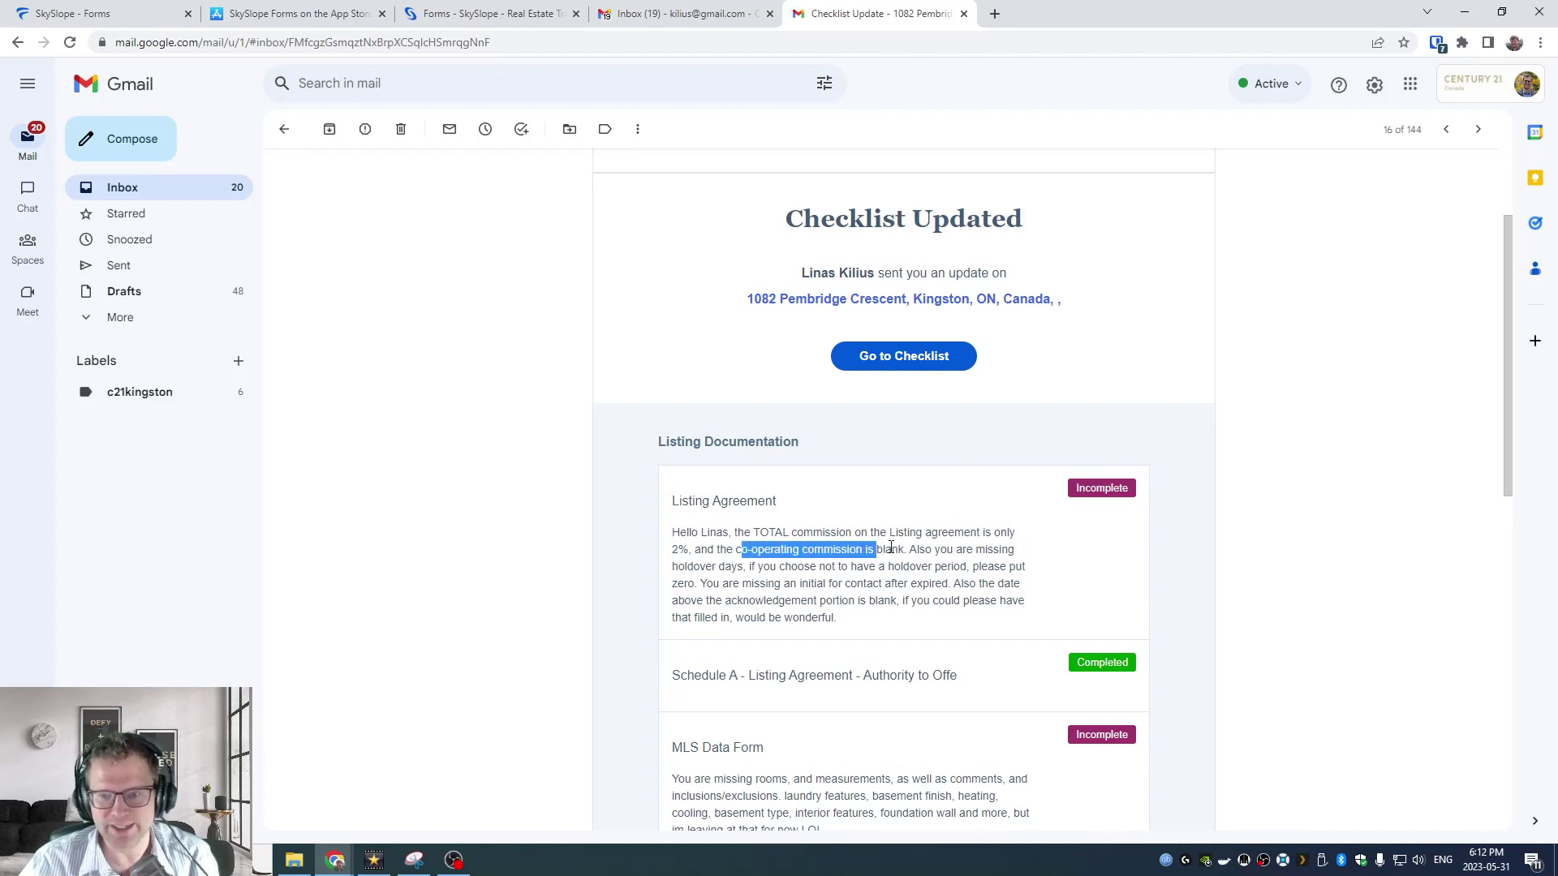
left_click(893, 548)
scroll(956, 537, "down", 2)
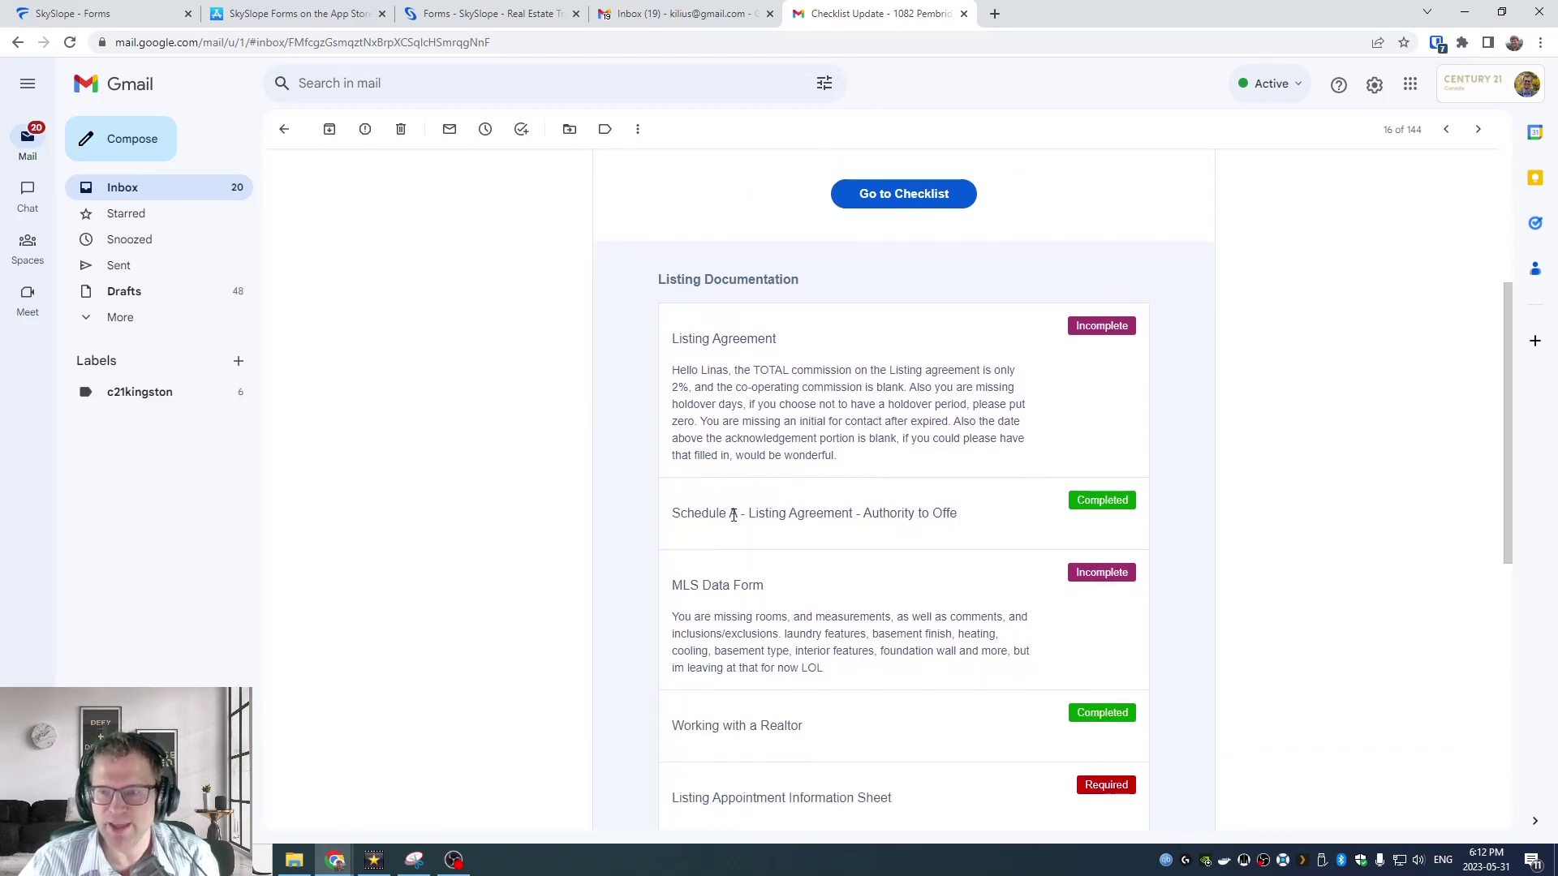
left_click_drag(687, 585, 783, 598)
triple_click(735, 618)
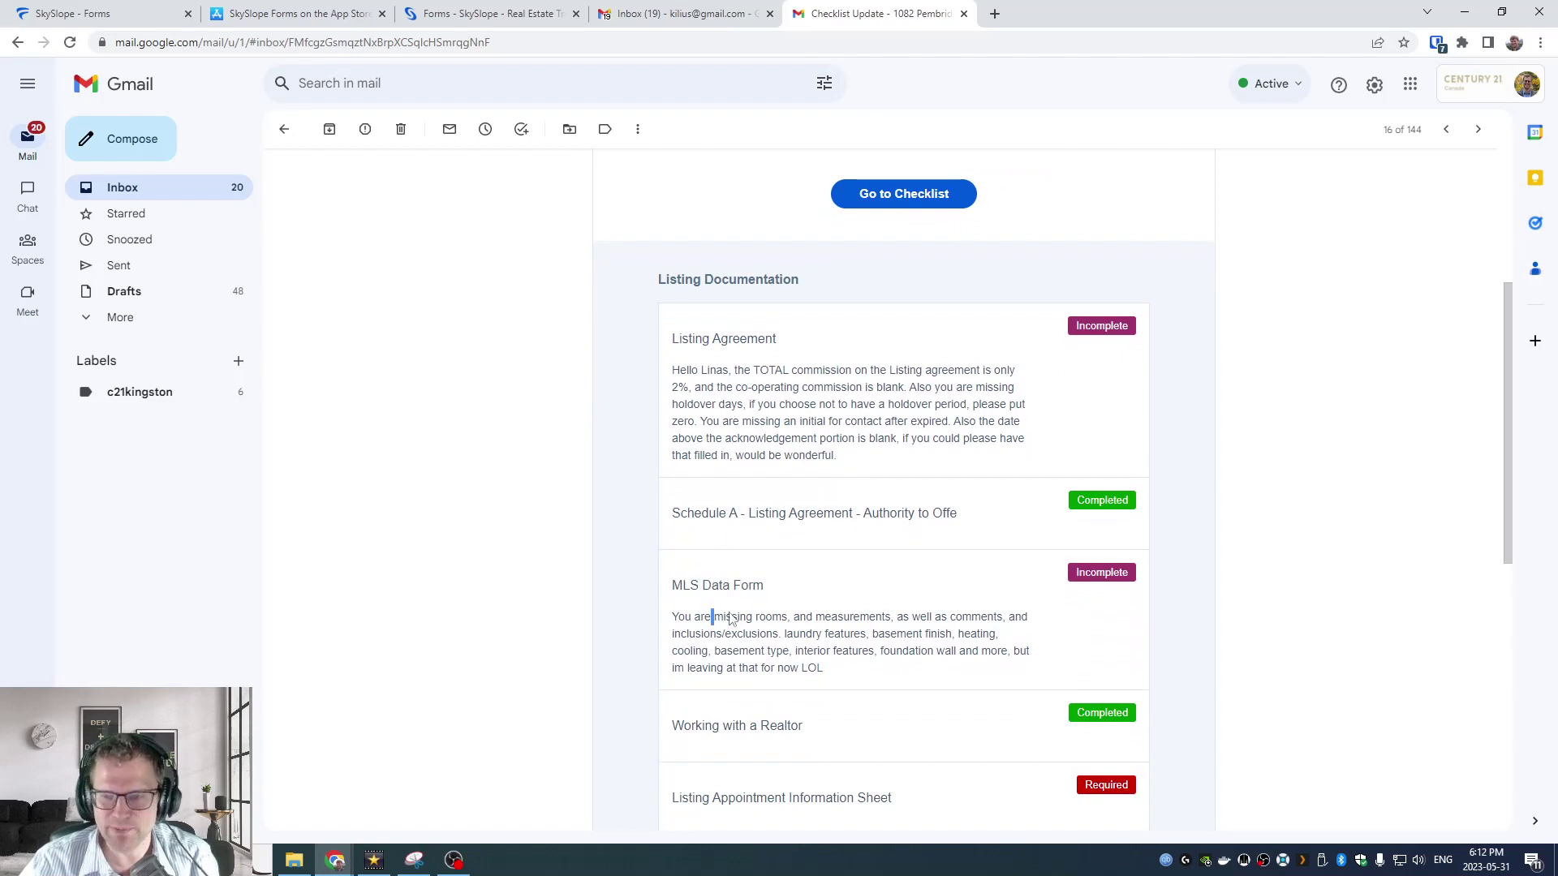
left_click(703, 515)
left_click_drag(674, 515, 950, 514)
left_click(878, 597)
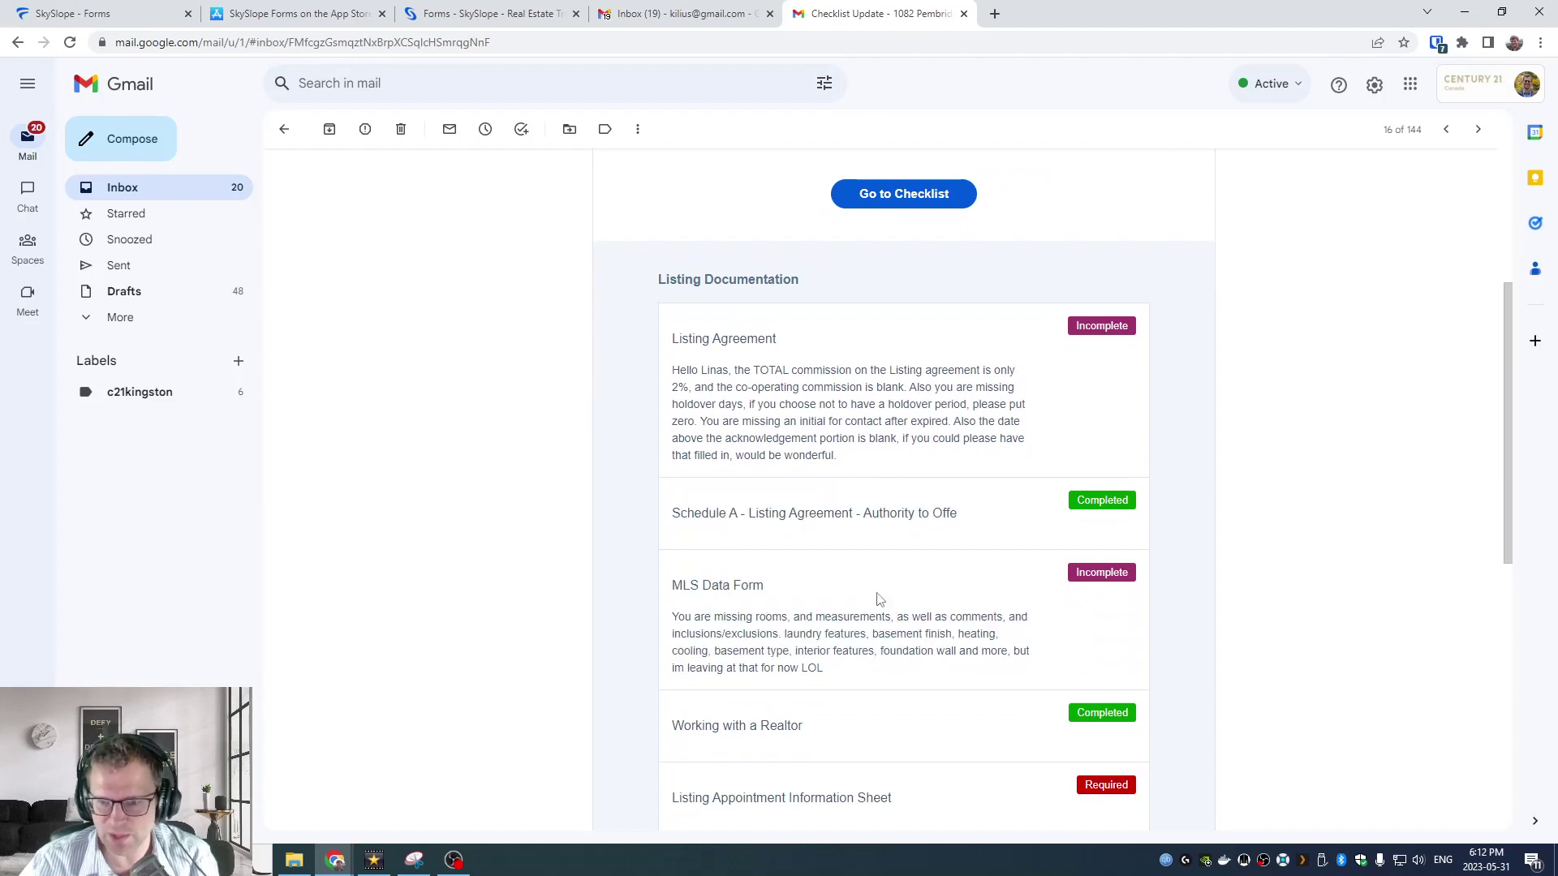
left_click_drag(696, 724, 858, 723)
scroll(858, 724, "down", 2)
left_click_drag(703, 636, 901, 723)
left_click(964, 709)
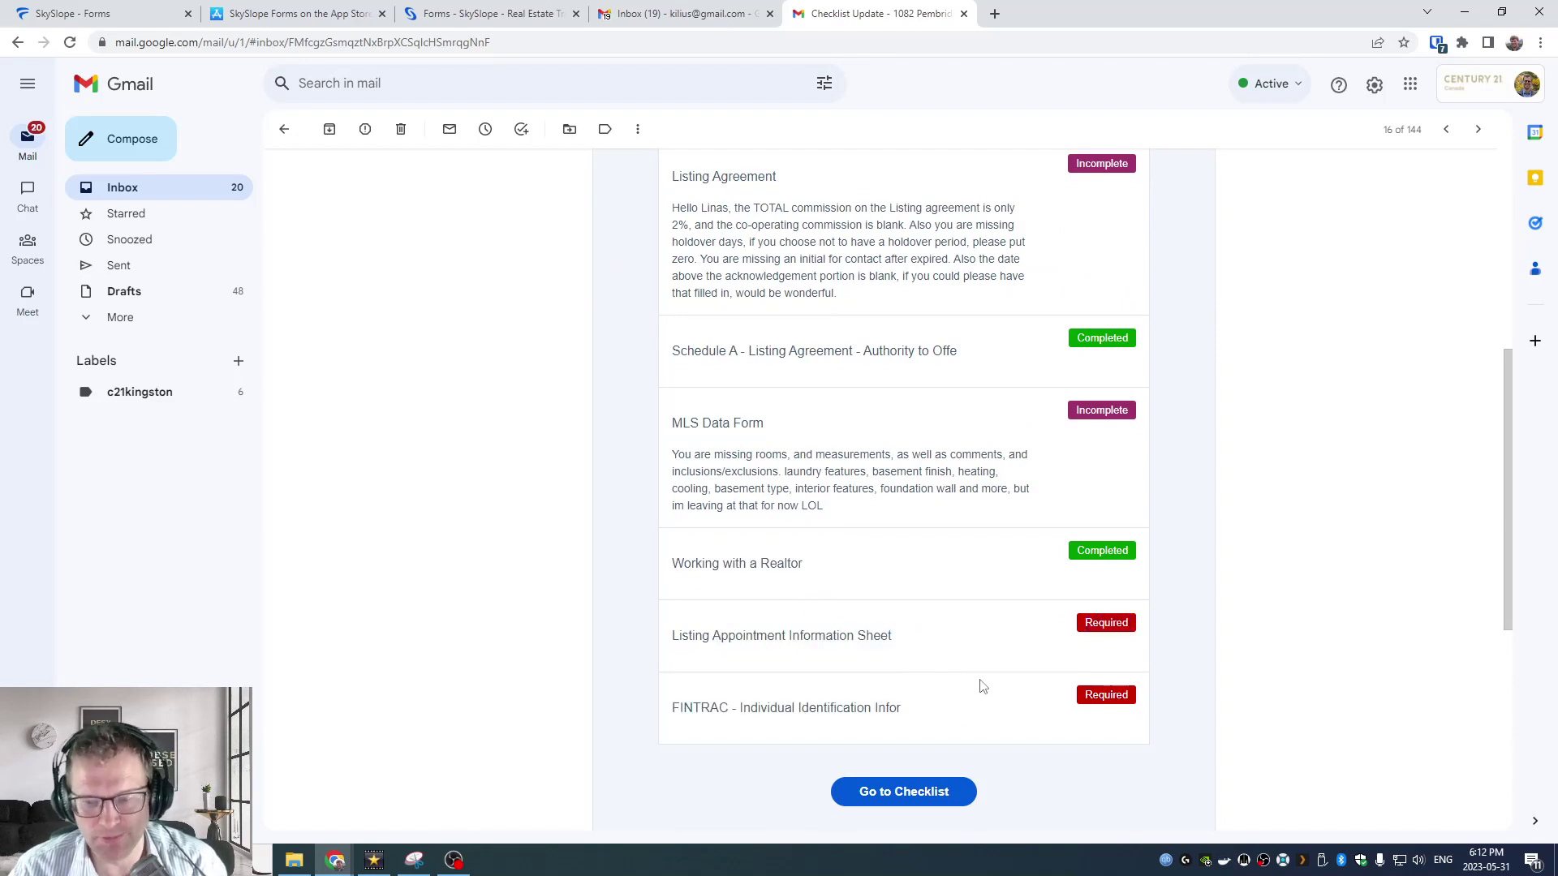
scroll(836, 337, "up", 2)
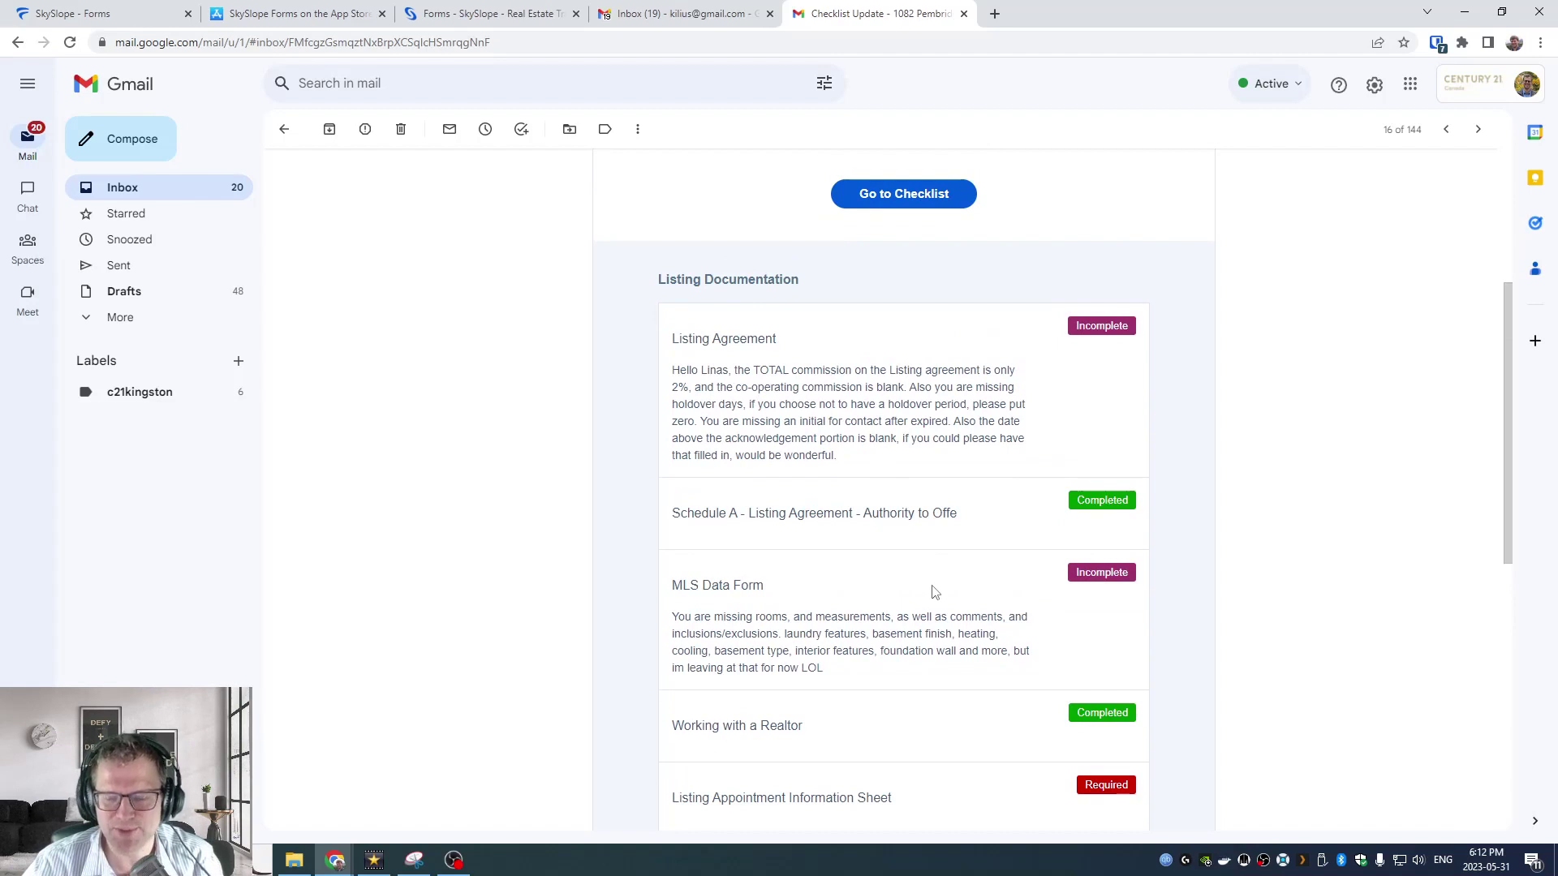
scroll(933, 592, "down", 3)
scroll(1153, 653, "up", 7)
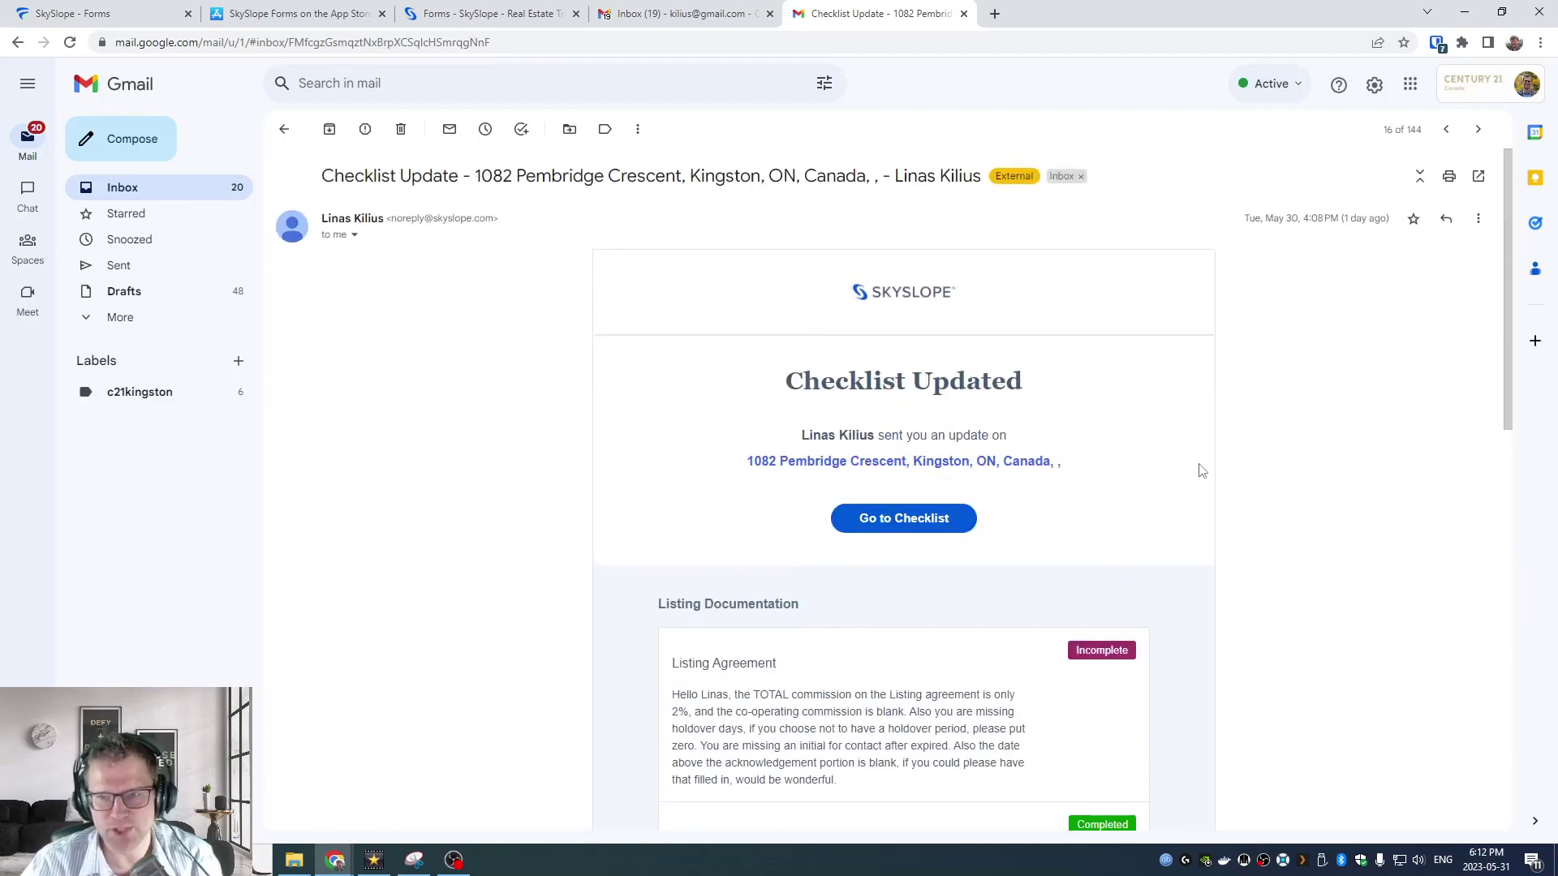